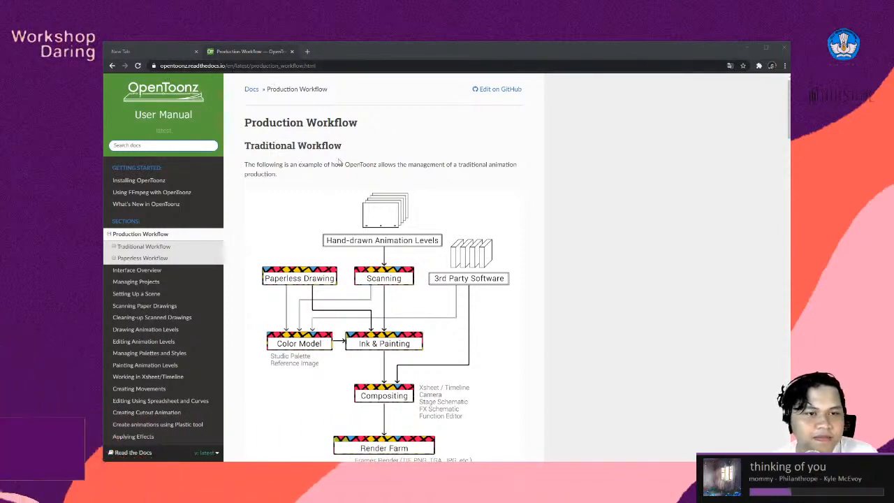
Examine the Traditional Workflow diagram in the OpenToonz manual, from hand-drawn animation levels through to the Render Farm.
scroll(465, 204, down, 1)
scroll(465, 204, up, 1)
scroll(447, 206, down, 1)
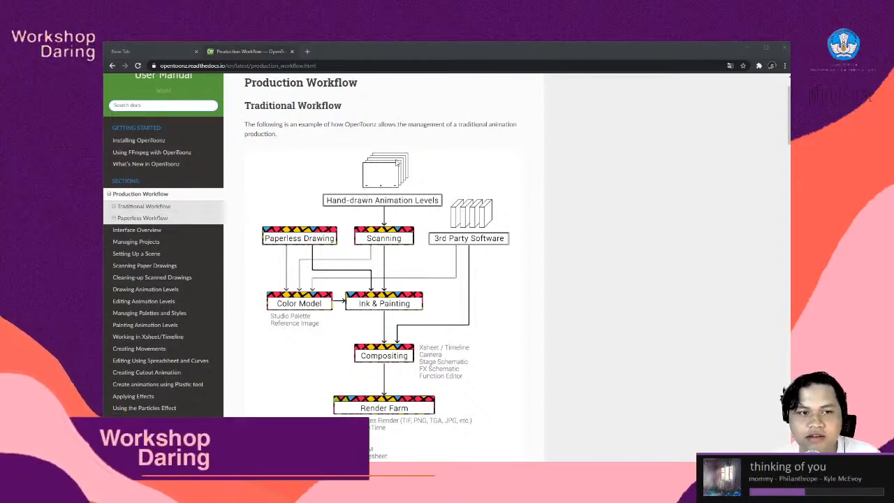
scroll(466, 161, down, 1)
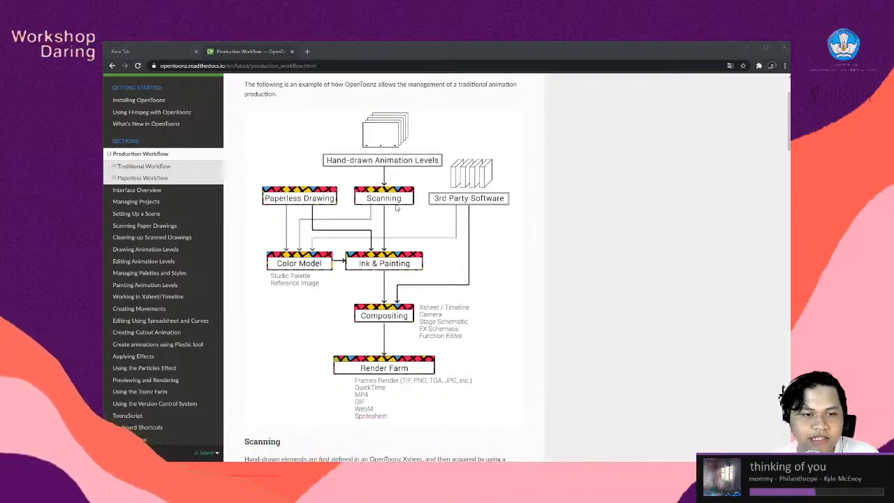
scroll(436, 230, down, 1)
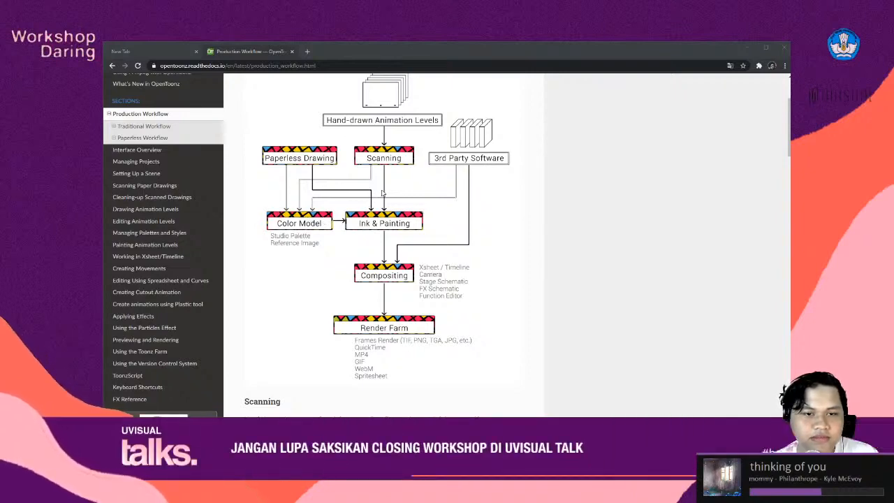
scroll(389, 193, down, 1)
scroll(385, 210, up, 1)
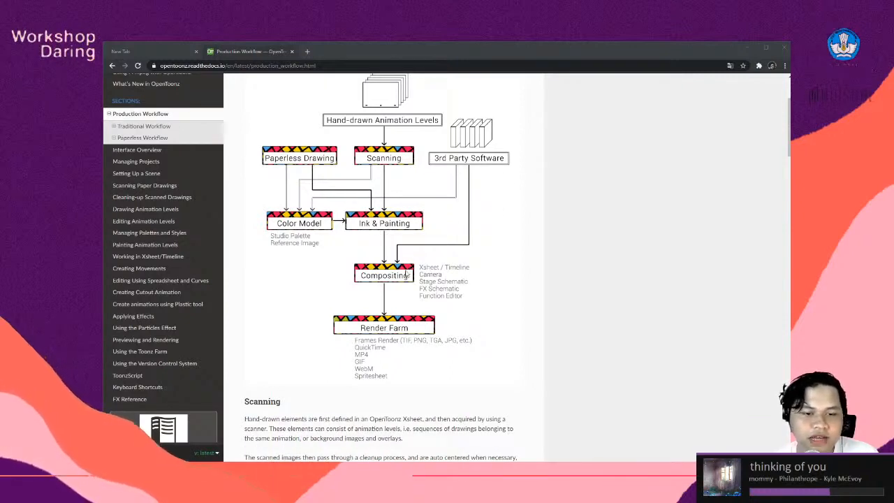
Examine the Paperless Workflow diagram further down the manual page, and return to the Traditional Workflow diagram for comparison.
scroll(405, 269, down, 2)
scroll(394, 256, down, 10)
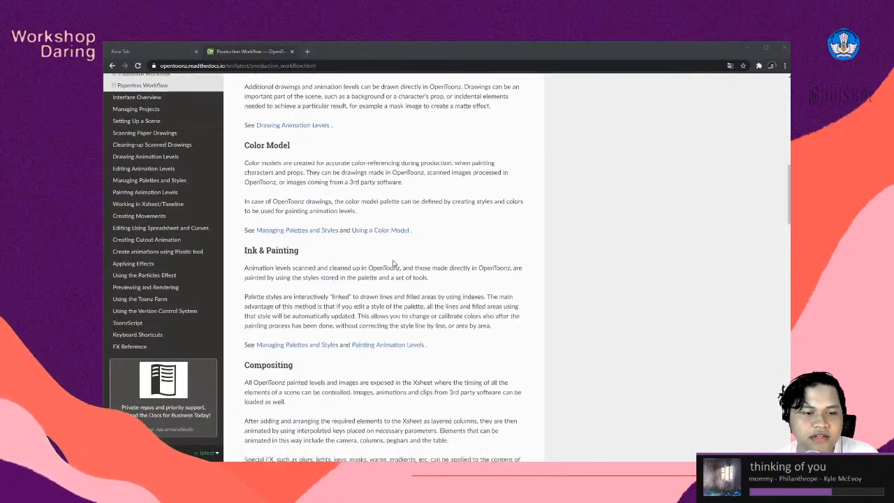
scroll(393, 264, down, 2)
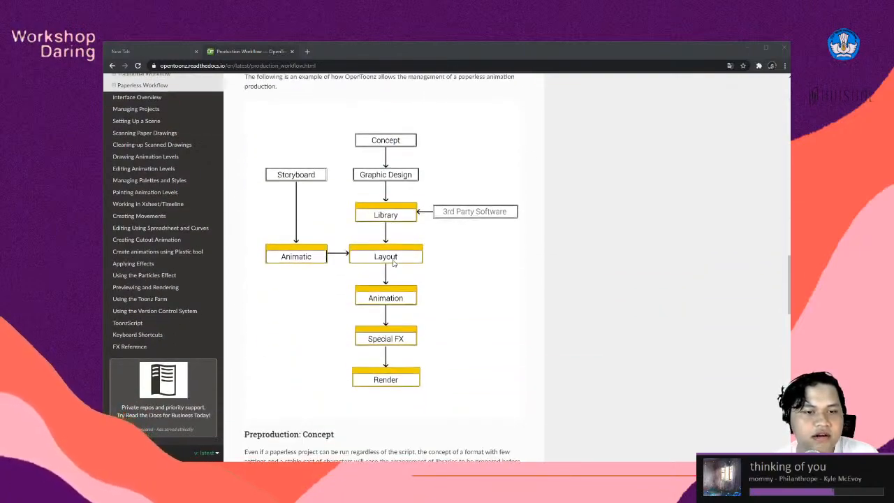
scroll(394, 263, down, 1)
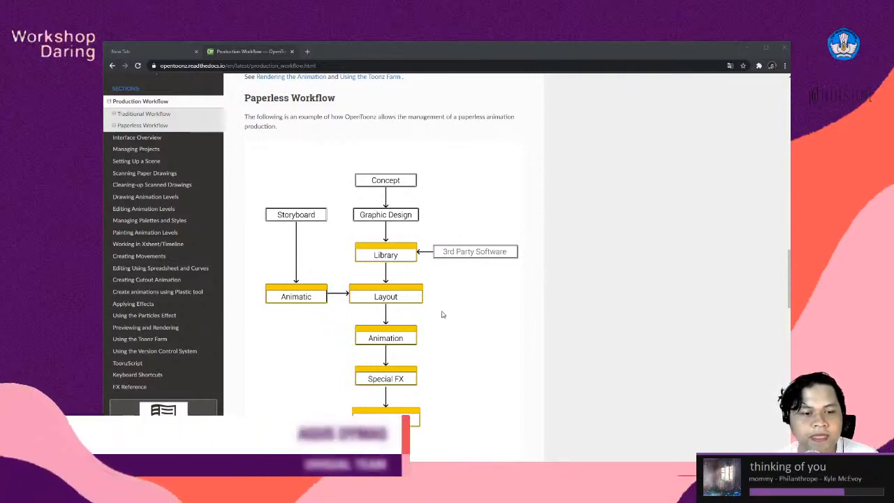
scroll(412, 232, down, 1)
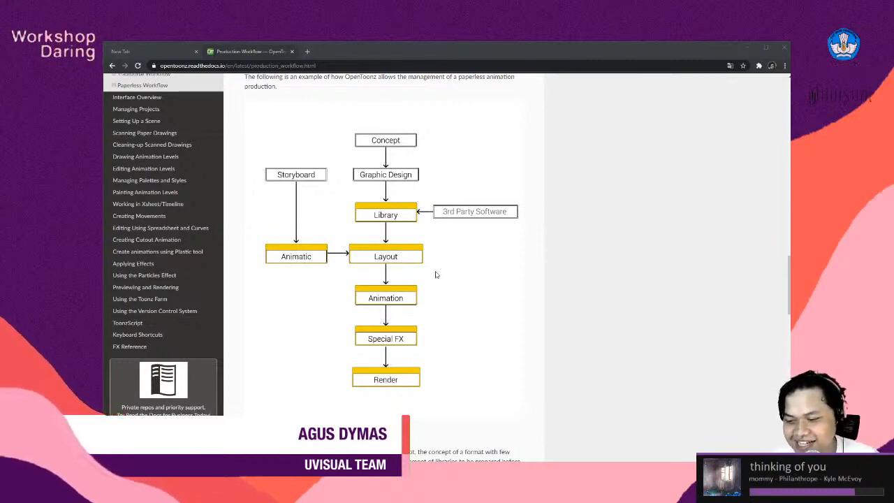
scroll(441, 273, up, 3)
scroll(441, 271, down, 3)
scroll(450, 270, up, 2)
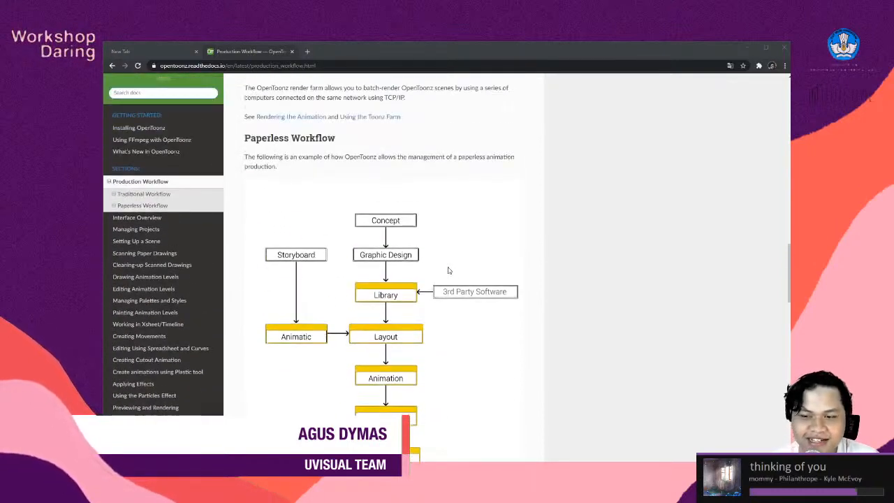
scroll(465, 236, down, 2)
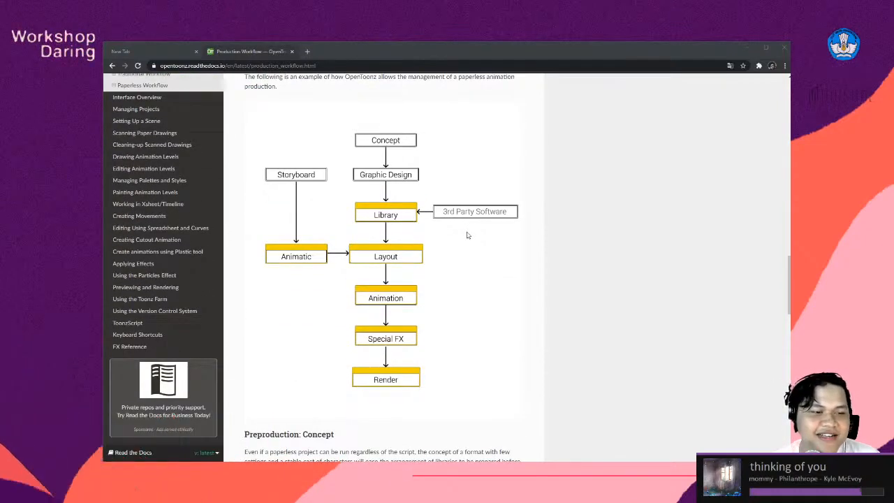
scroll(468, 236, up, 3)
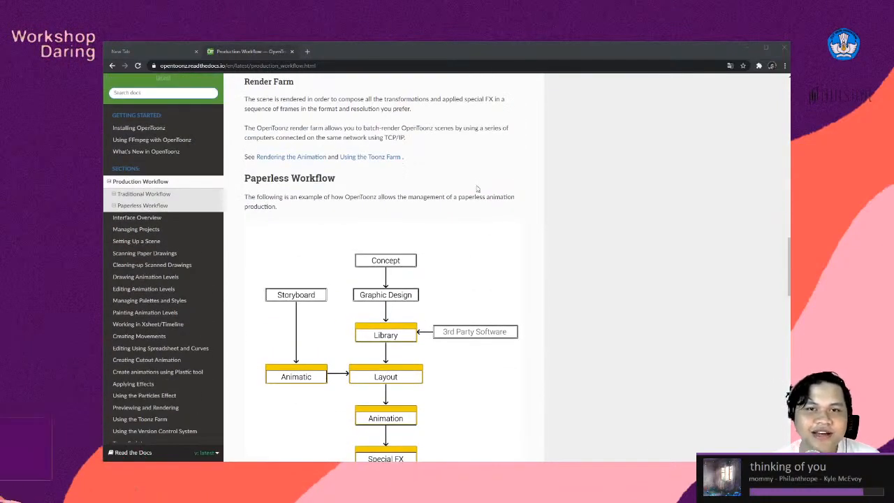
scroll(466, 191, up, 5)
scroll(466, 191, up, 1)
scroll(466, 192, up, 15)
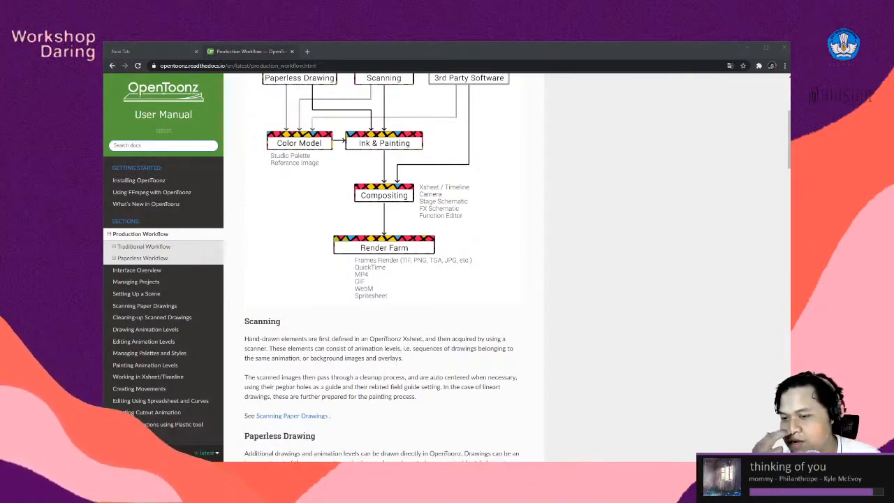
Switch from the browser manual to the OpenToonz application with its untitled scene.
key(alt+Tab)
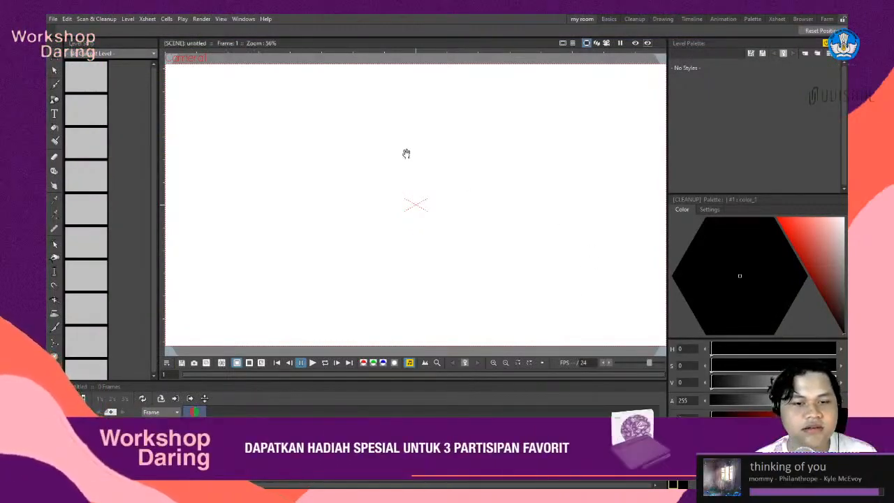
scroll(423, 203, up, 1)
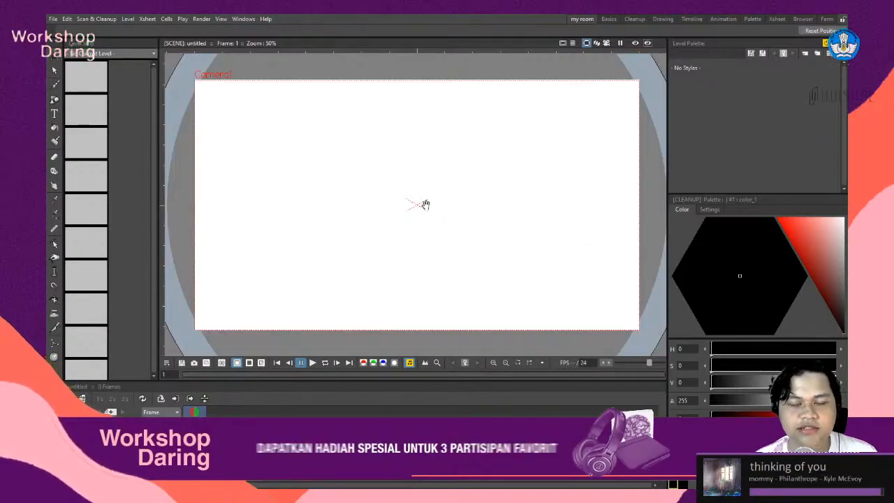
scroll(423, 201, down, 1)
scroll(422, 201, up, 1)
scroll(424, 200, down, 1)
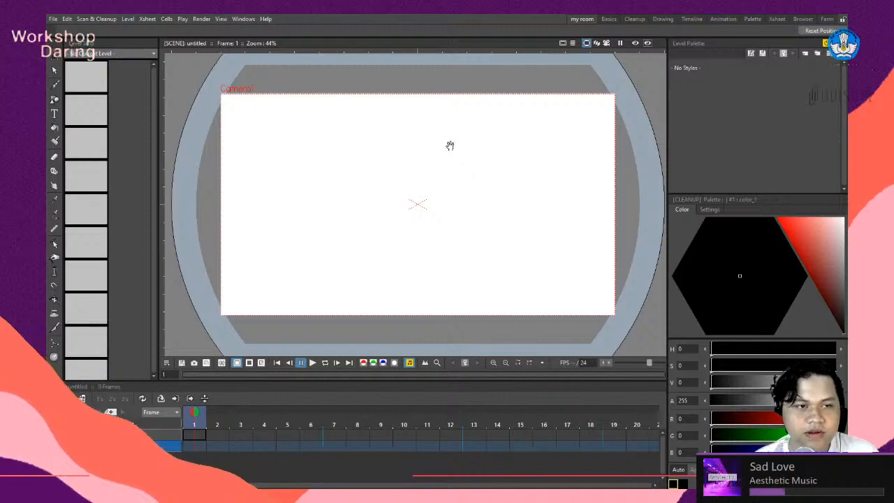
scroll(458, 170, down, 1)
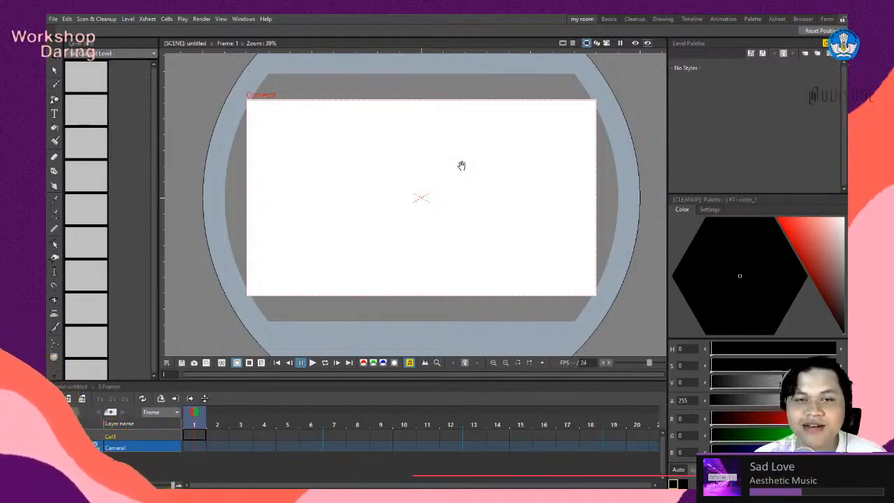
scroll(411, 207, down, 3)
scroll(420, 202, up, 4)
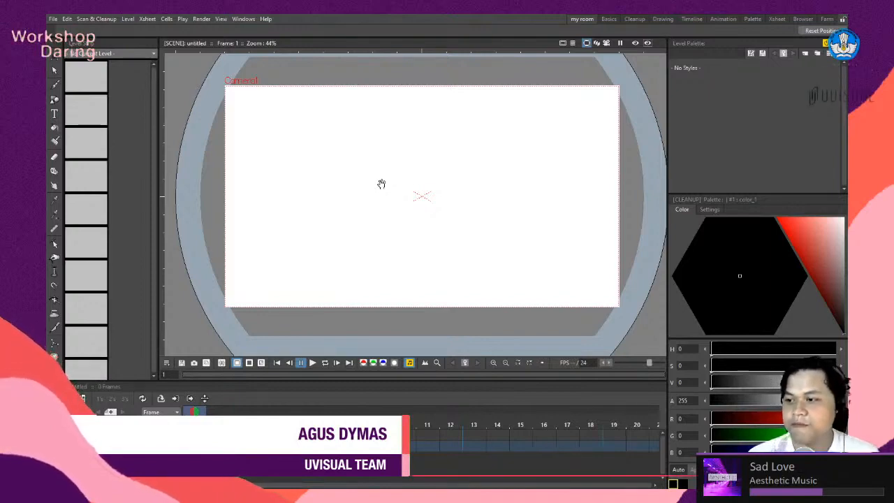
scroll(395, 264, down, 1)
scroll(398, 254, up, 3)
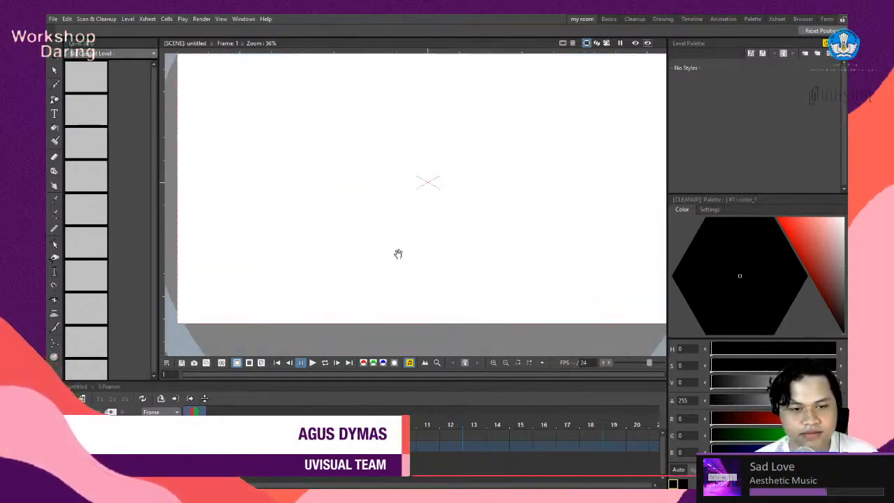
scroll(397, 255, down, 2)
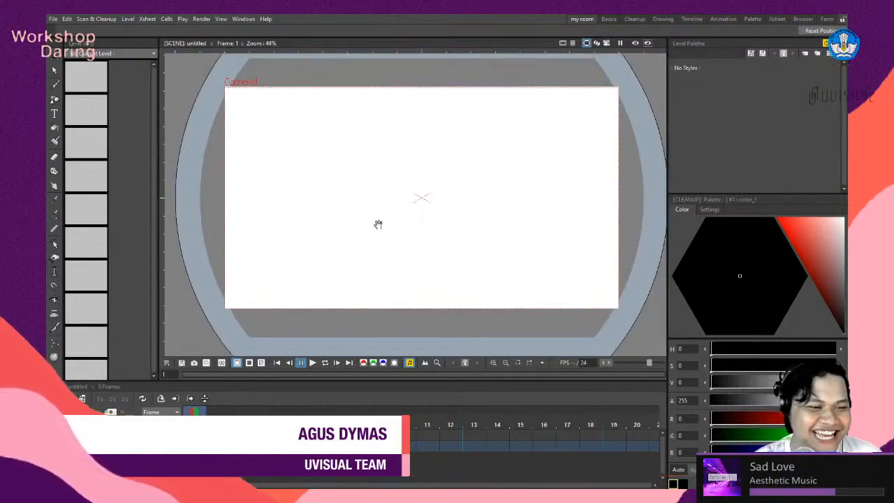
scroll(407, 232, down, 2)
scroll(404, 232, up, 2)
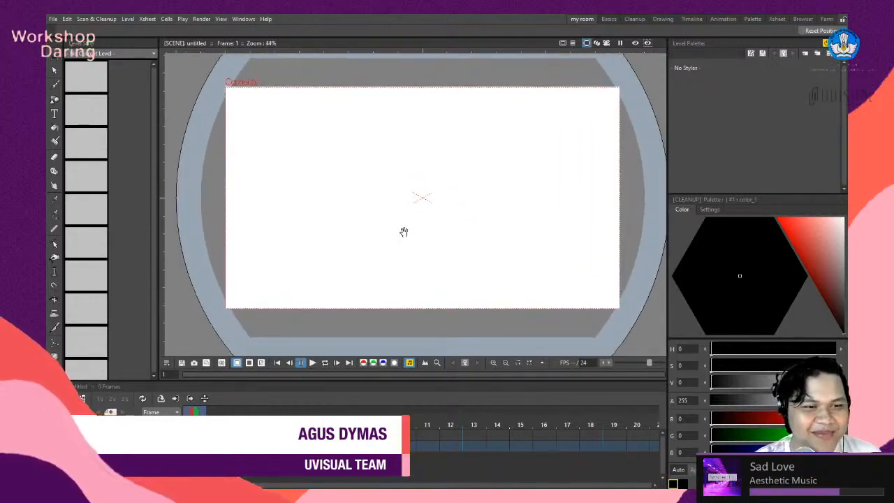
scroll(414, 228, down, 2)
scroll(422, 220, up, 1)
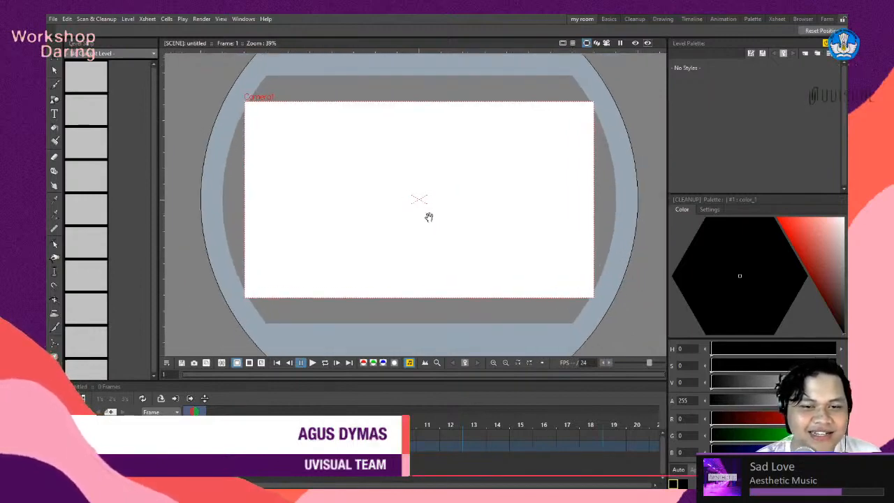
scroll(426, 214, up, 4)
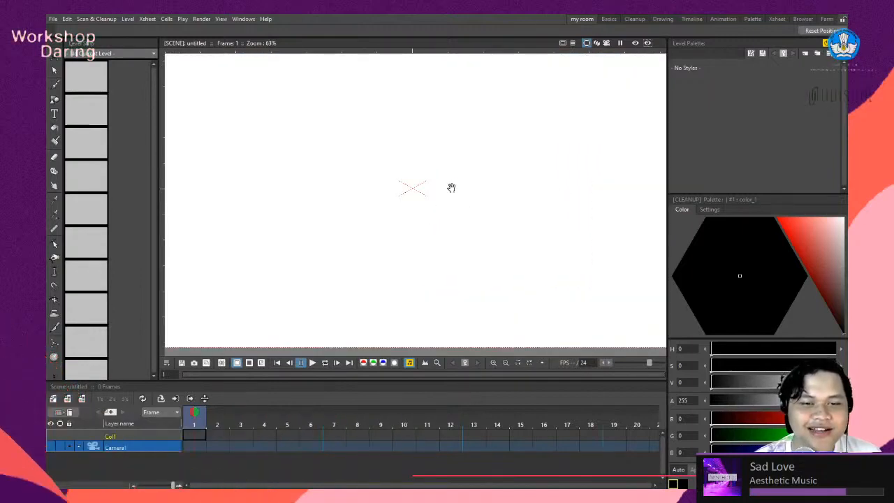
scroll(424, 202, down, 2)
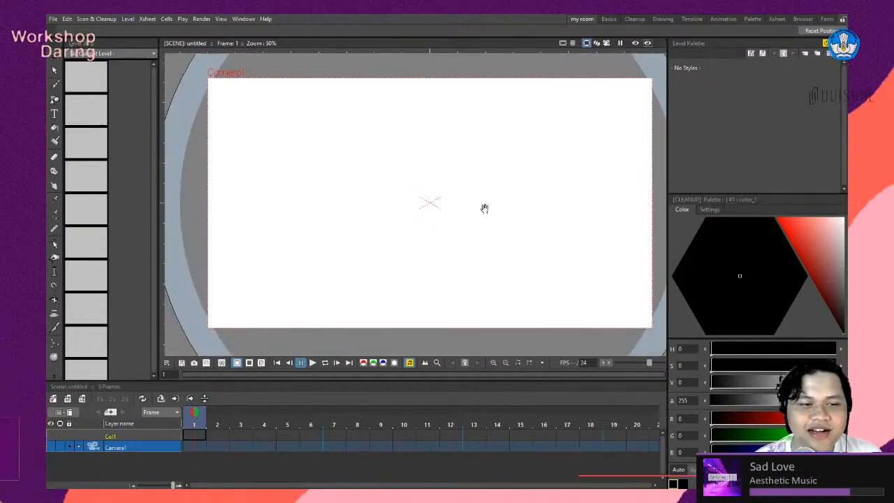
scroll(464, 214, down, 2)
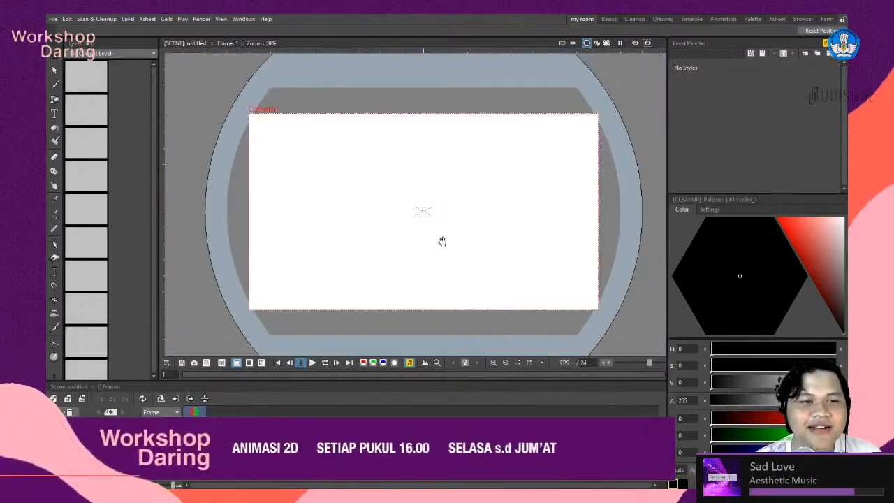
scroll(443, 241, up, 4)
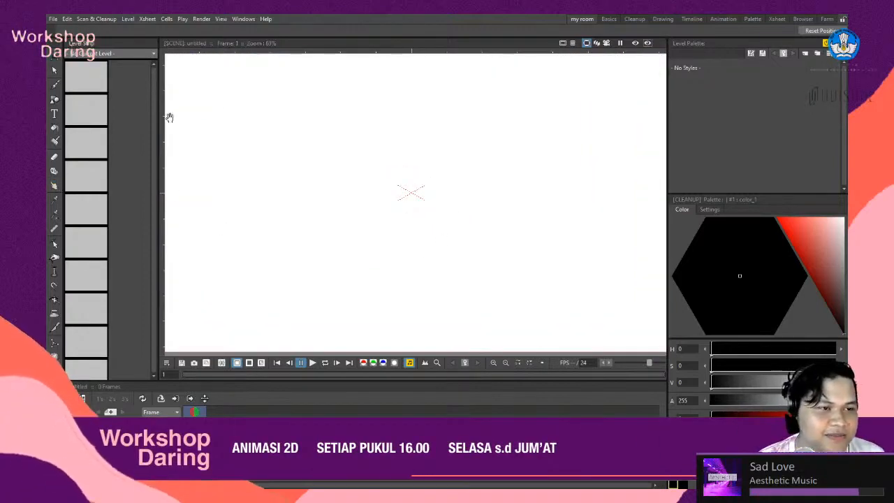
mouse_move(368, 249)
mouse_down()
mouse_move(366, 220)
mouse_move(364, 245)
mouse_up()
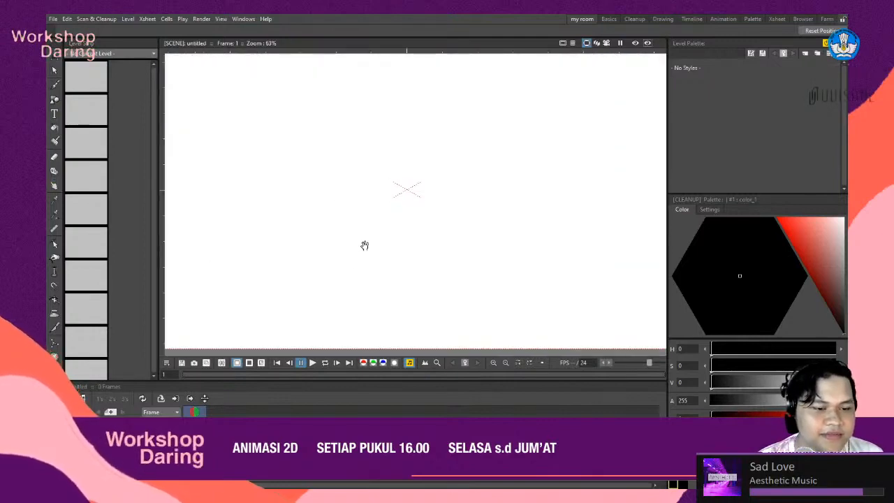
scroll(401, 224, down, 1)
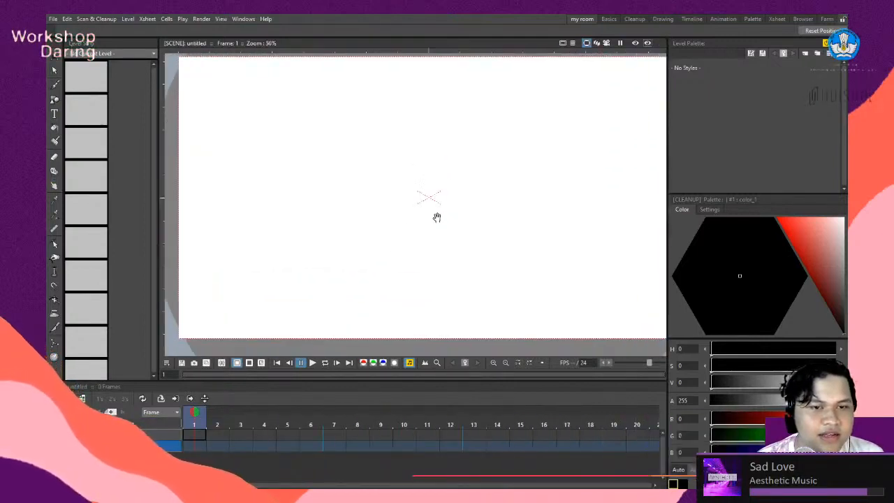
Create a new drawing level in frame 1 of the first column of the untitled scene.
drag(437, 216, 438, 229)
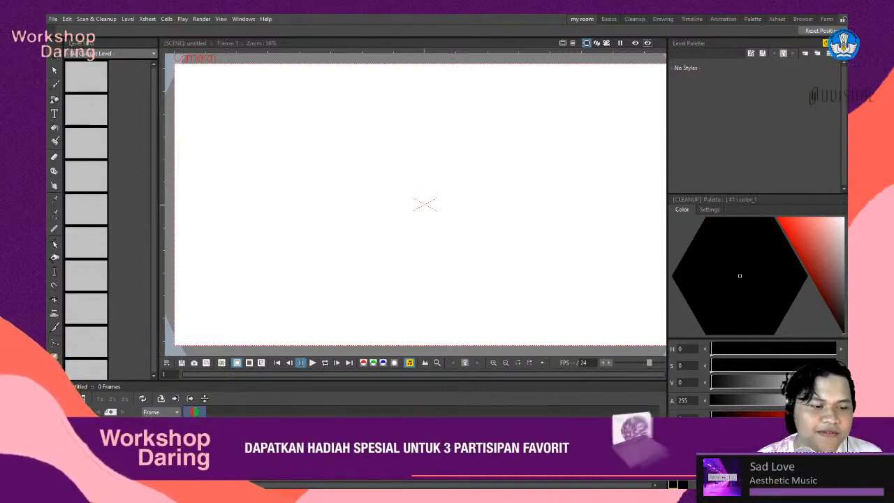
click(441, 228)
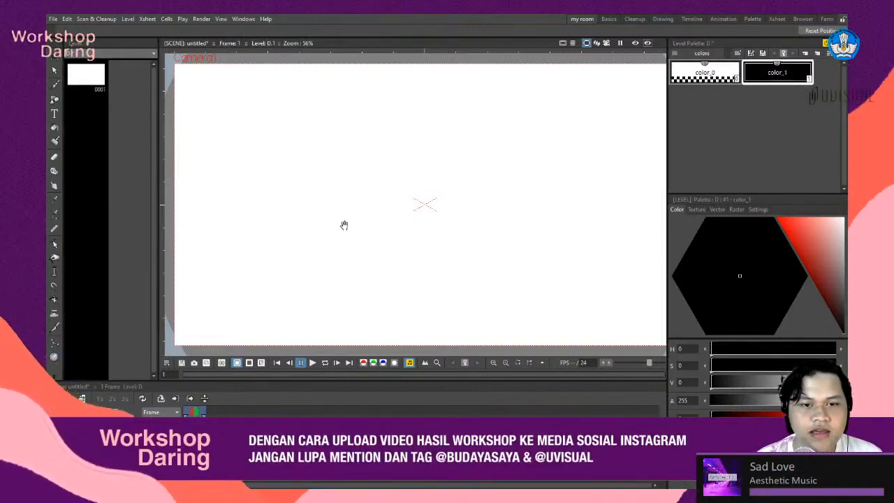
Fit the whole camera frame in view and activate the Geometric tool with its shape set to Line.
scroll(344, 225, down, 2)
drag(394, 240, 409, 247)
scroll(449, 241, up, 3)
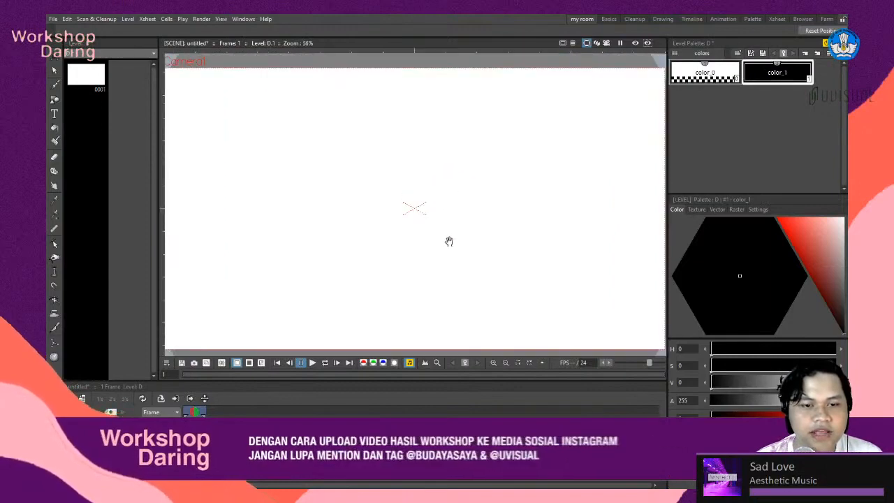
scroll(449, 242, down, 3)
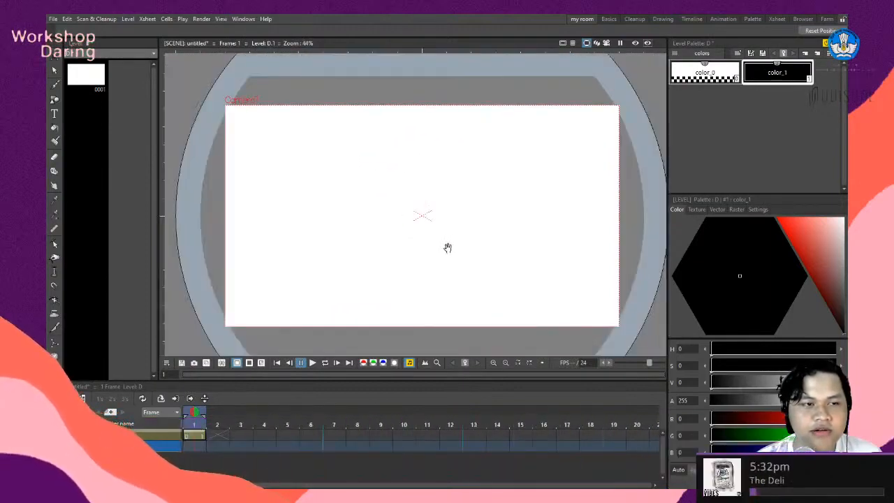
scroll(437, 251, up, 1)
scroll(438, 250, down, 1)
scroll(439, 250, up, 1)
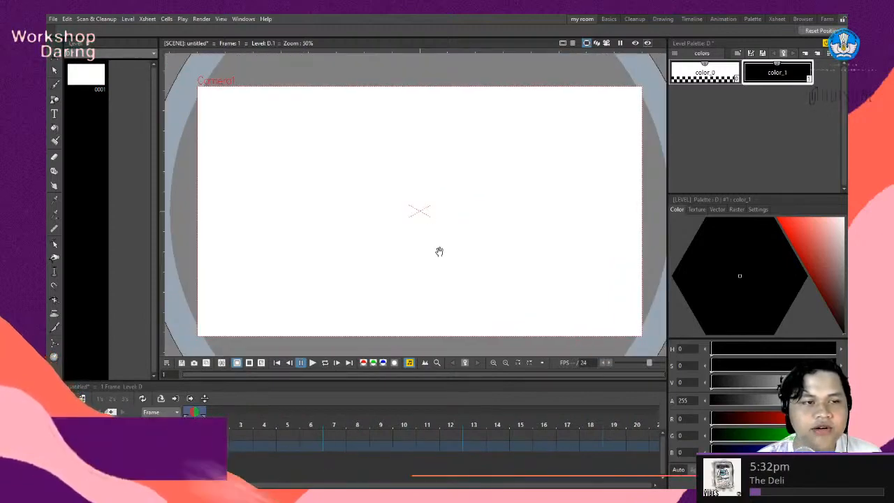
click(55, 100)
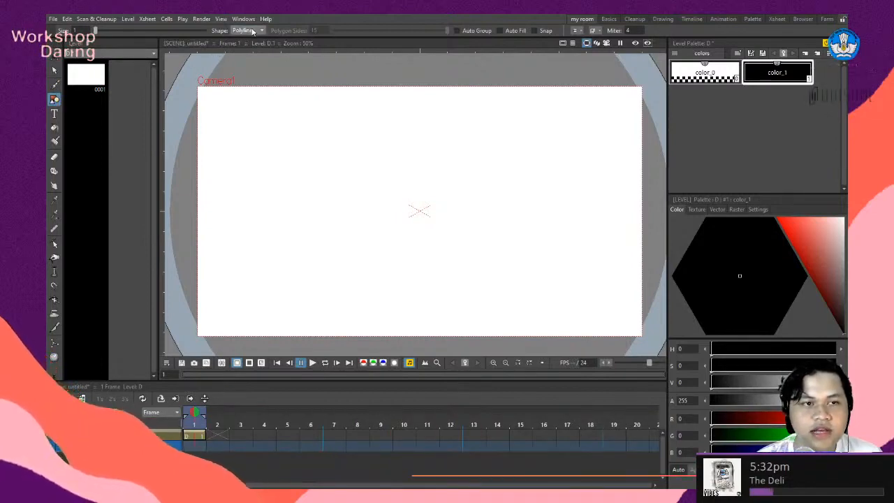
click(244, 66)
Draw a straight horizontal ground line across almost the full width of the camera frame near its lower edge, undoing any misplaced lines.
mouse_move(235, 266)
mouse_down()
mouse_move(545, 238)
mouse_move(583, 270)
mouse_move(579, 263)
mouse_up()
key(ctrl+z)
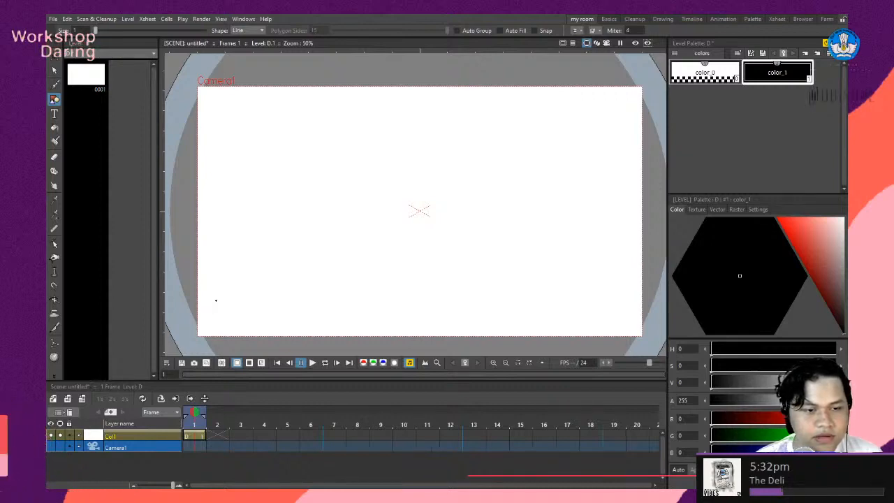
drag(215, 304, 593, 298)
drag(618, 306, 621, 306)
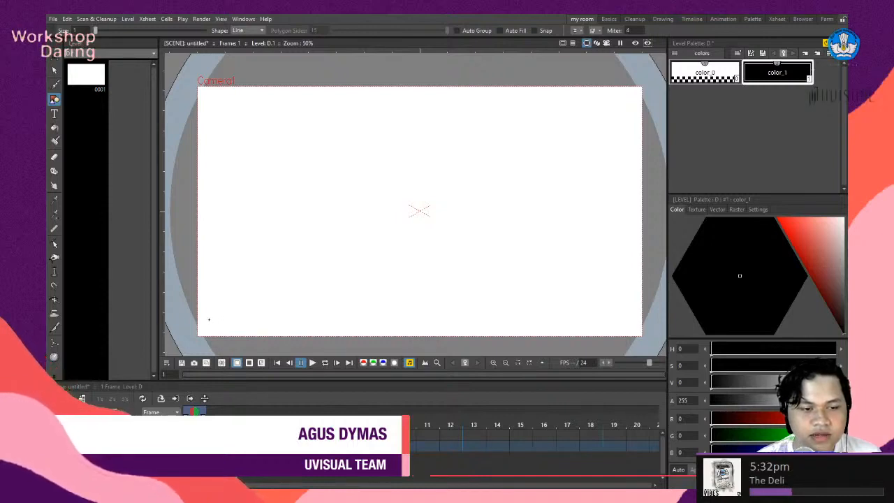
drag(669, 320, 630, 257)
key(ctrl+z)
drag(212, 320, 631, 242)
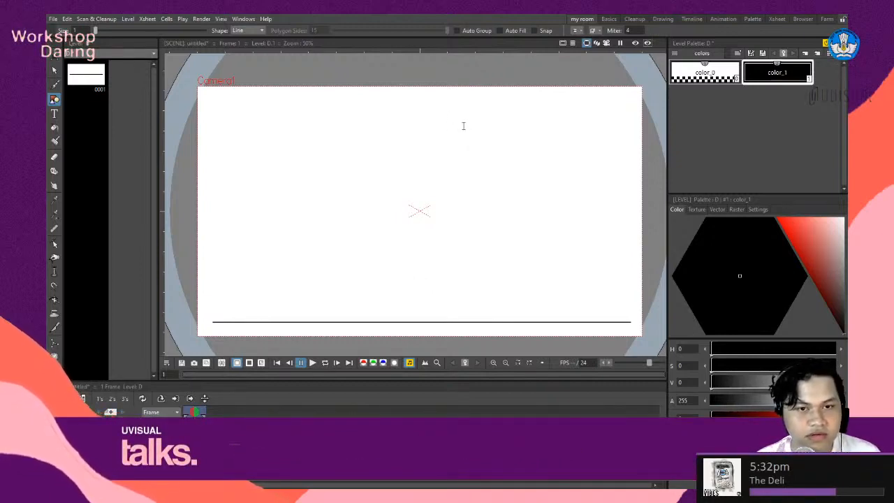
Create a new drawing level named "bola 1" in frame 1 of a second column and select its cell.
click(445, 228)
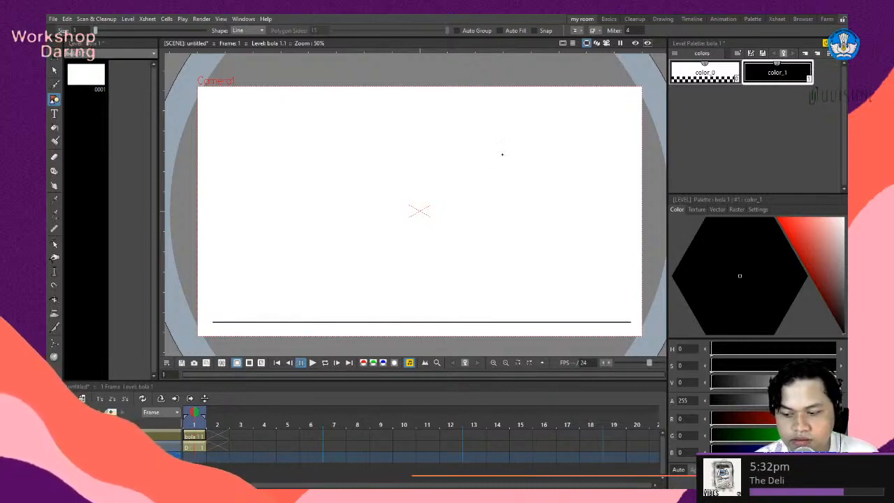
click(200, 436)
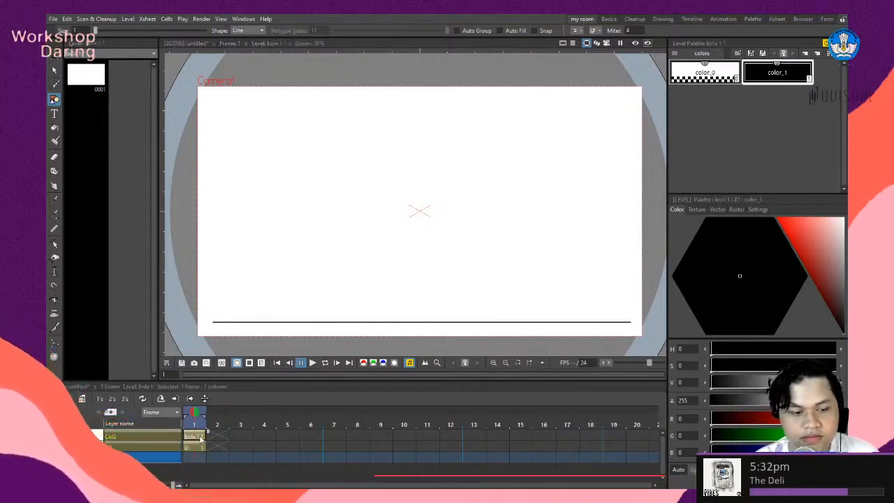
scroll(295, 201, down, 1)
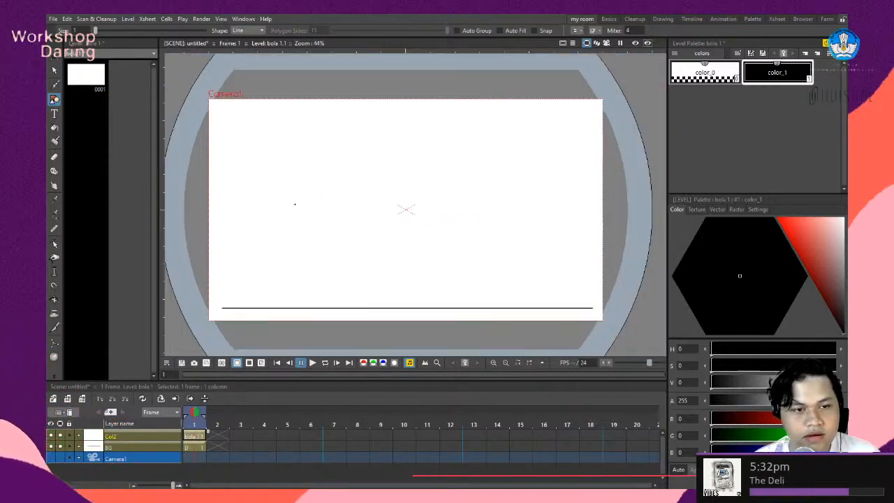
scroll(297, 203, up, 2)
scroll(299, 206, down, 2)
scroll(319, 237, up, 1)
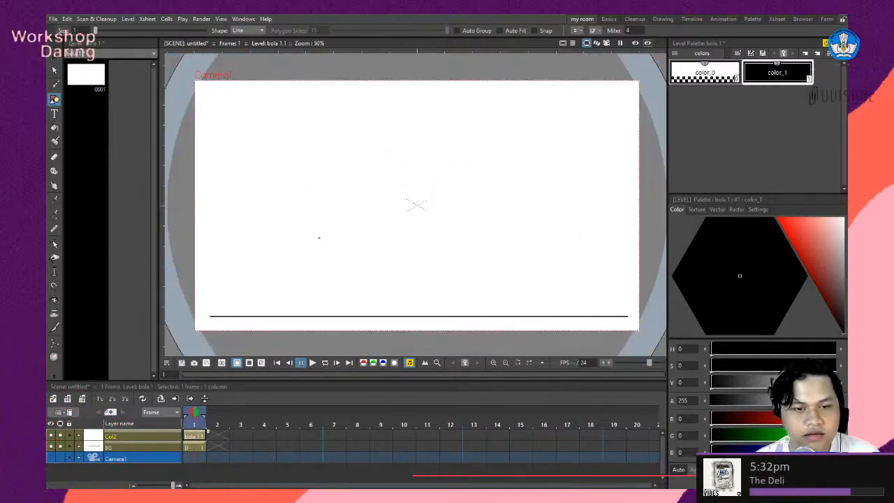
scroll(311, 235, down, 2)
scroll(314, 240, up, 2)
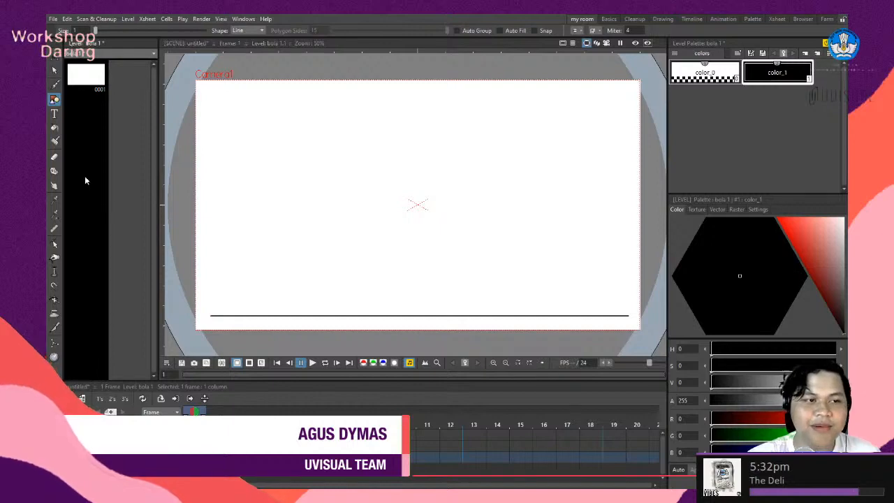
click(56, 86)
scroll(305, 262, up, 1)
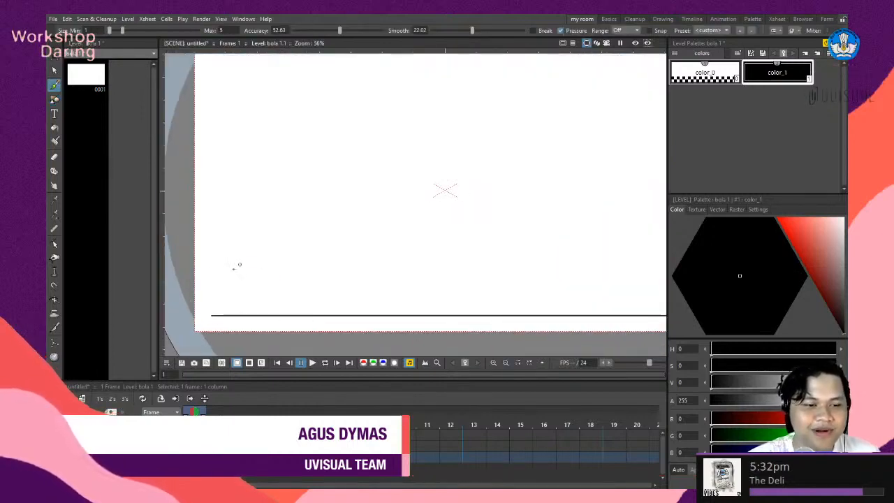
drag(244, 264, 236, 288)
key(ctrl+z)
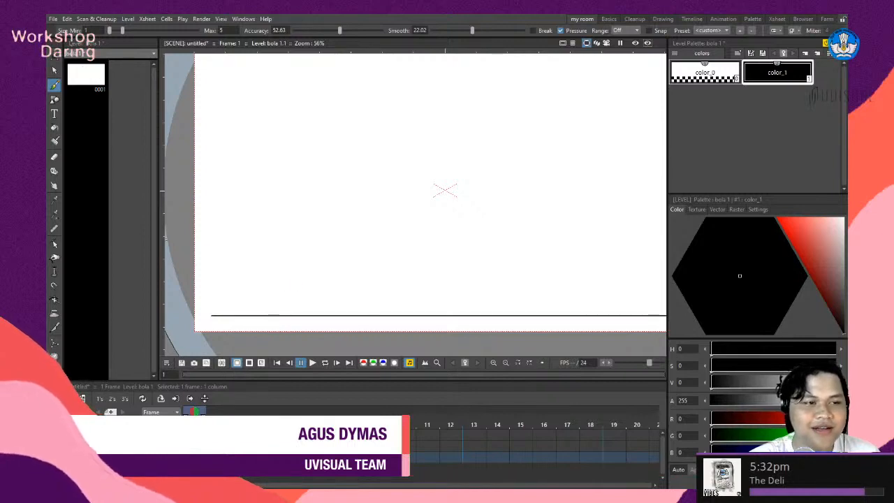
Set the Geometric tool's shape to Circle, draw a trial black circle above the ground line's left end, and undo it.
click(55, 100)
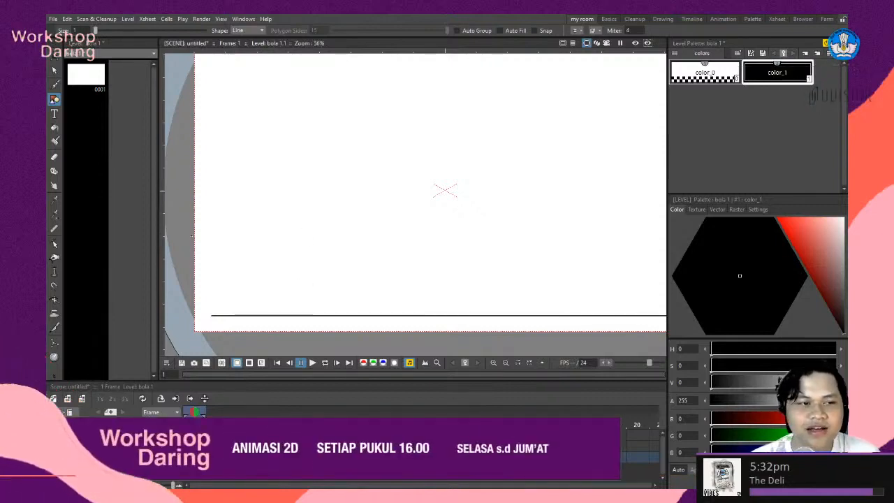
click(247, 45)
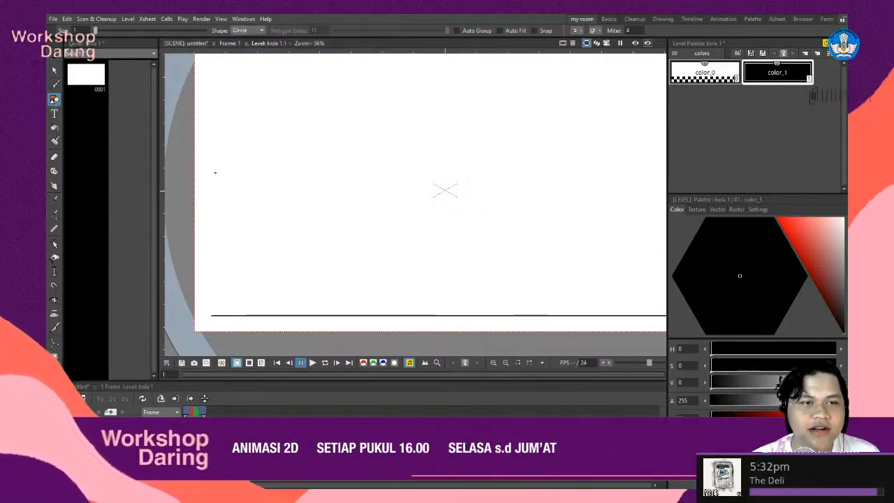
scroll(235, 296, up, 2)
drag(234, 267, 257, 285)
scroll(502, 161, up, 1)
scroll(635, 110, down, 1)
scroll(585, 126, up, 1)
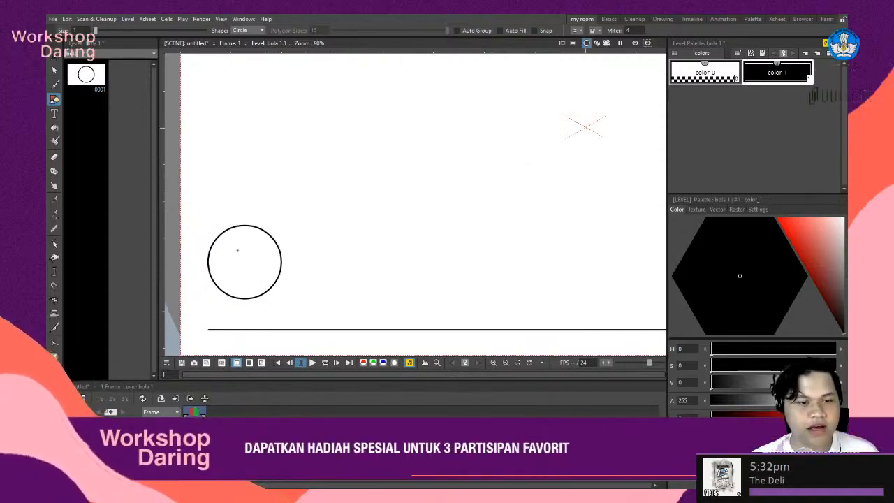
key(ctrl+z)
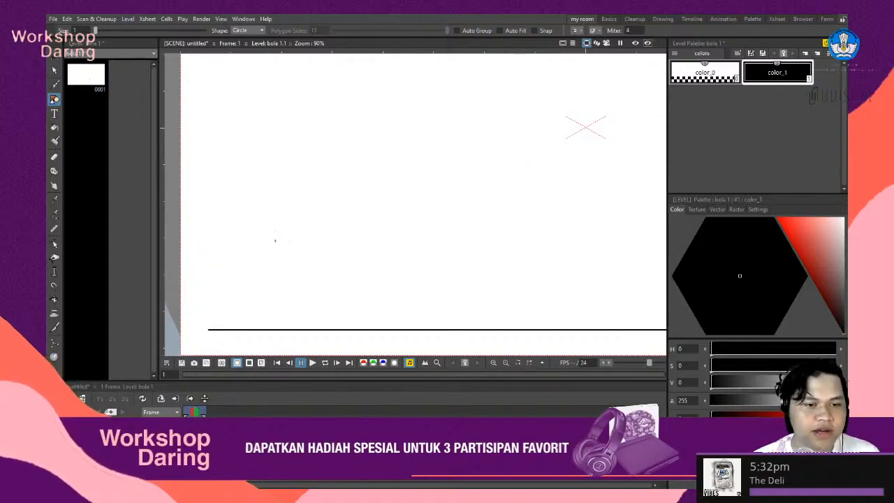
Add a new style to the bola 1 level palette, set its color to a saturated blue, and make it the active style.
click(805, 54)
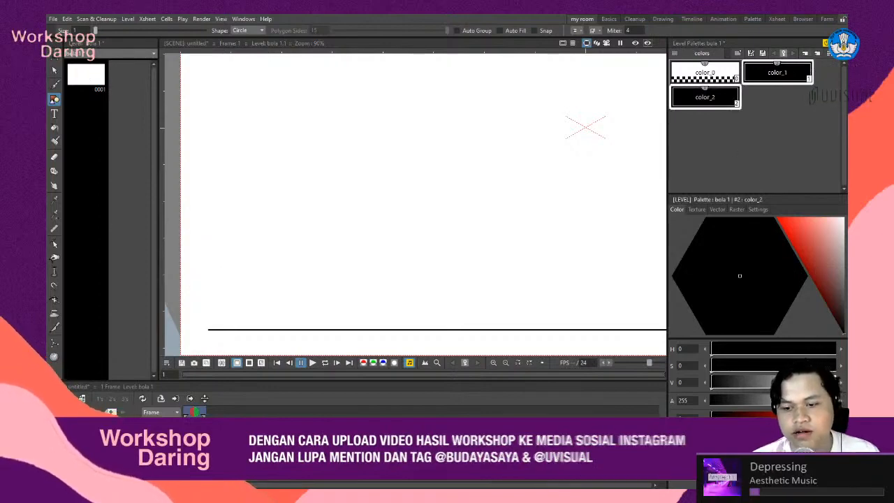
drag(783, 453, 836, 453)
drag(816, 251, 777, 245)
click(777, 246)
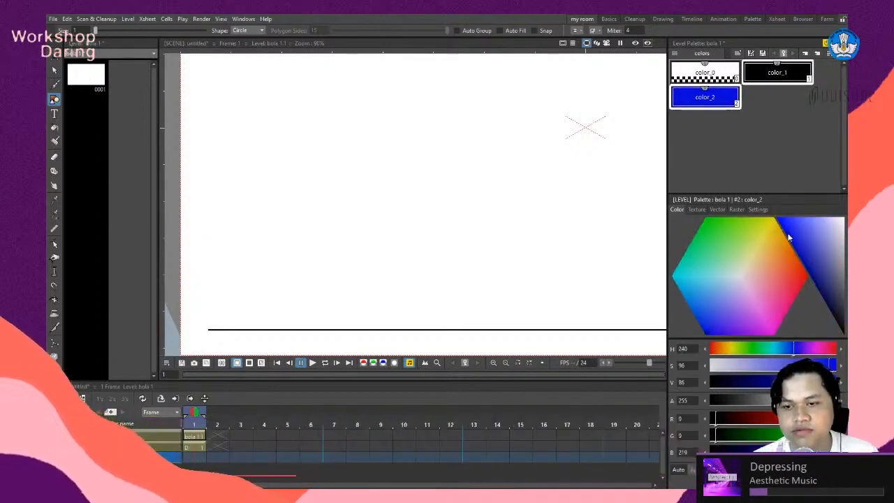
click(722, 104)
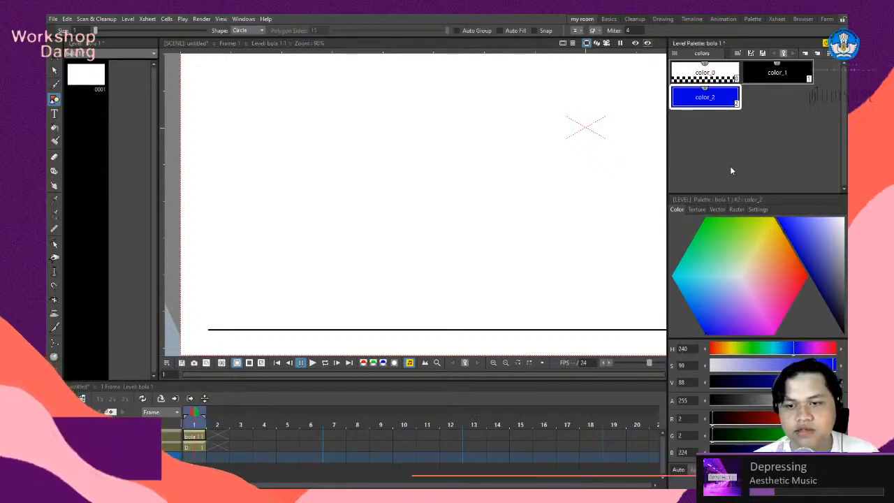
Apply a rough vector brush to the blue style and draw a size 3 circle above the ground line's left end.
click(718, 209)
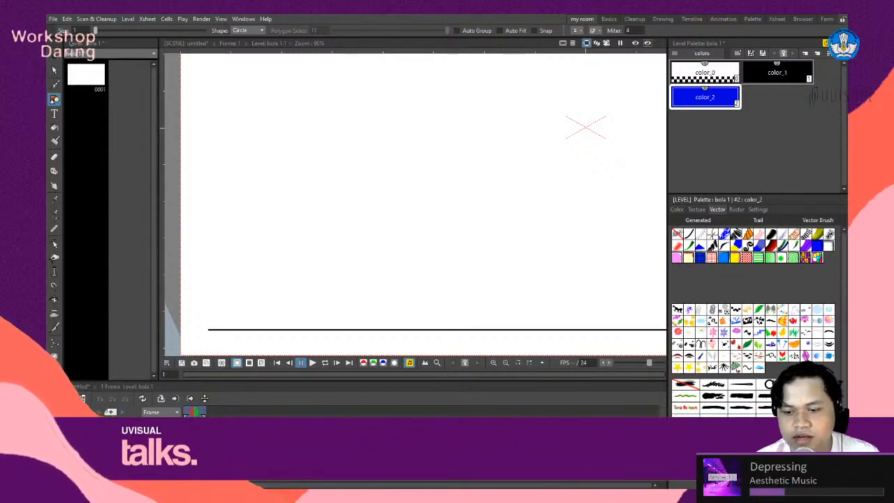
click(745, 399)
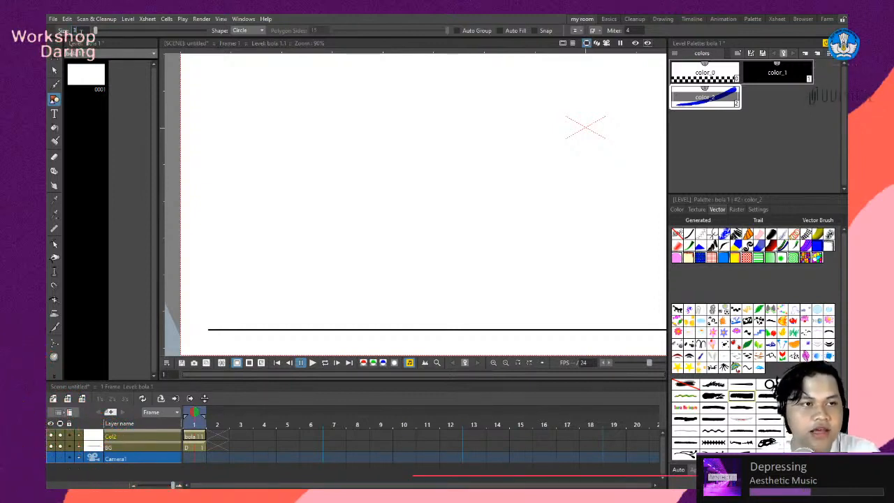
drag(236, 260, 269, 290)
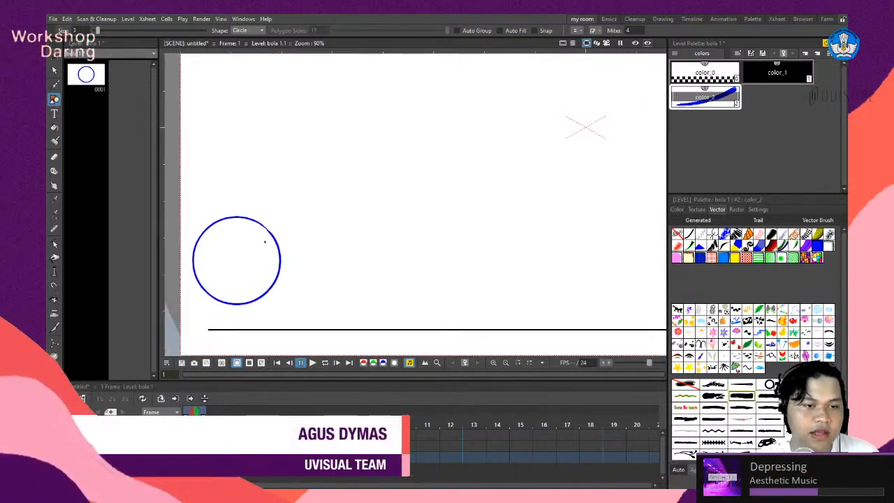
click(55, 272)
drag(263, 299, 271, 284)
key(ctrl+z)
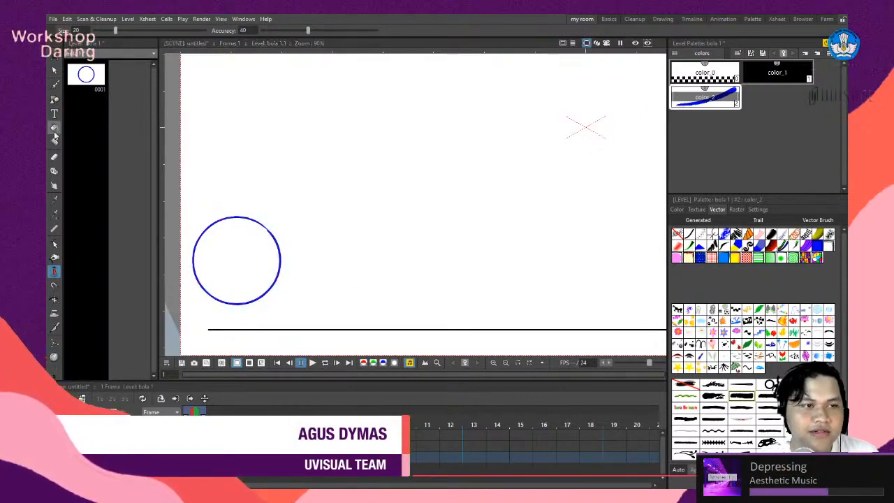
Move the blue circle about 9.4 mm to the right and thicken its outline to about 27.
click(56, 72)
click(277, 242)
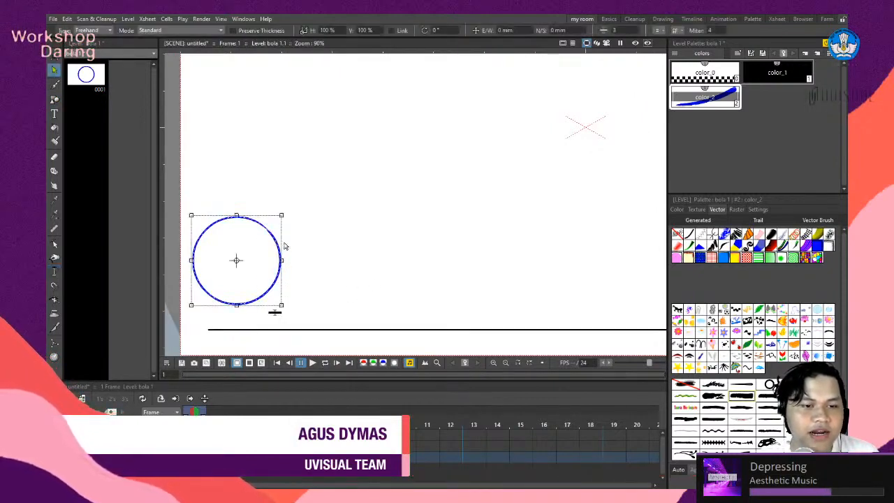
drag(275, 239, 293, 242)
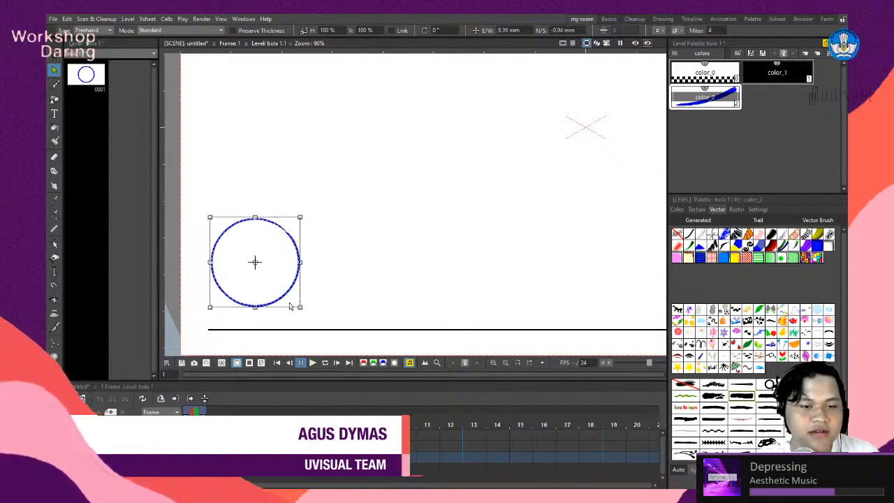
click(338, 297)
click(286, 298)
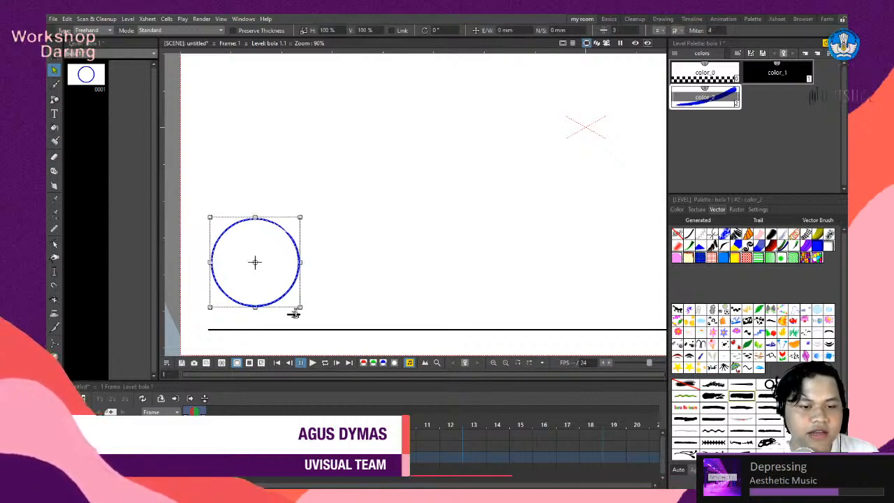
drag(293, 313, 302, 320)
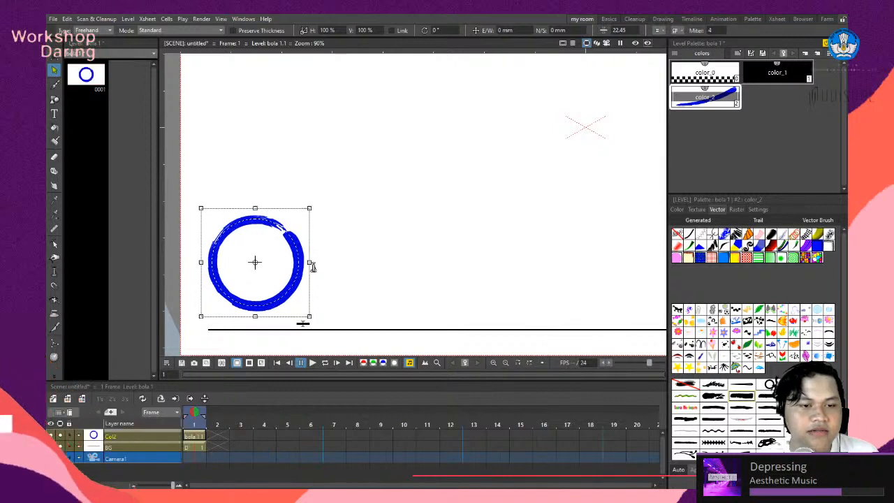
click(359, 193)
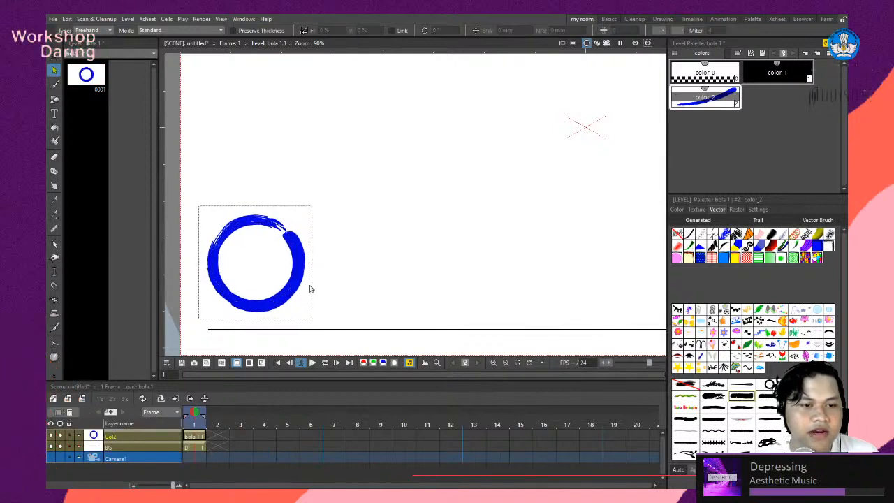
Lower the thick blue circle about 8 mm so that it rests on the ground line.
scroll(496, 218, down, 5)
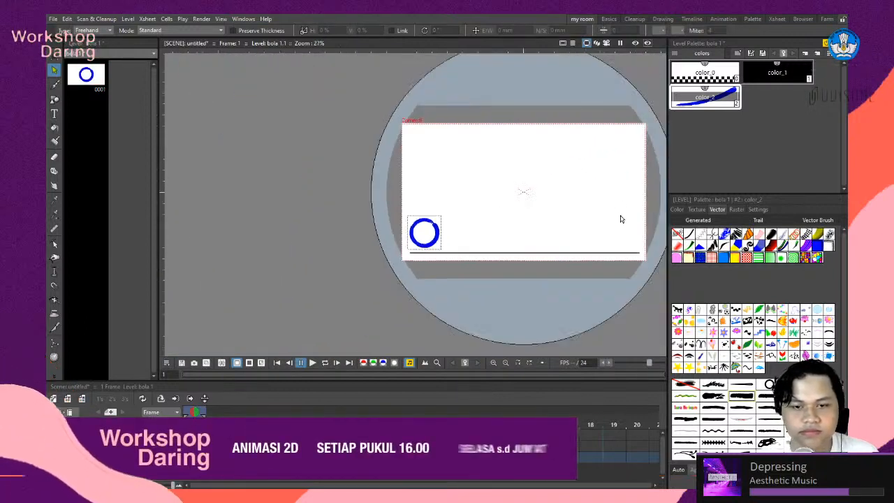
scroll(333, 260, down, 1)
scroll(454, 244, up, 4)
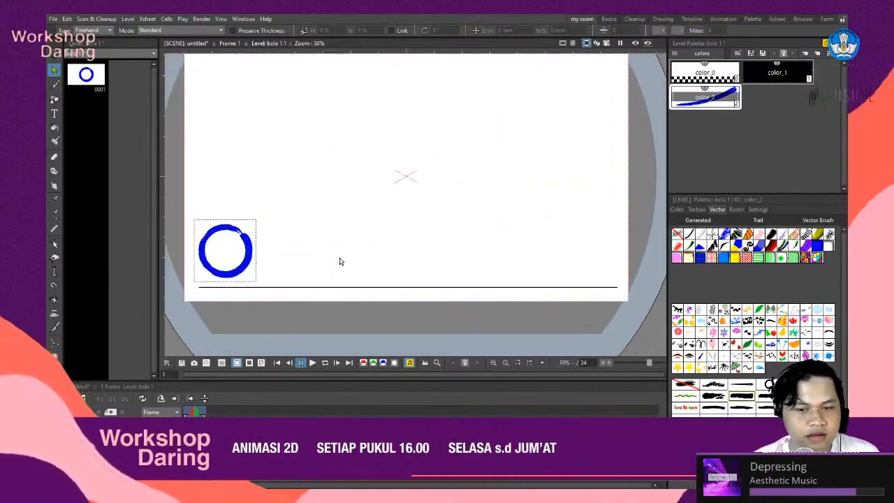
click(231, 278)
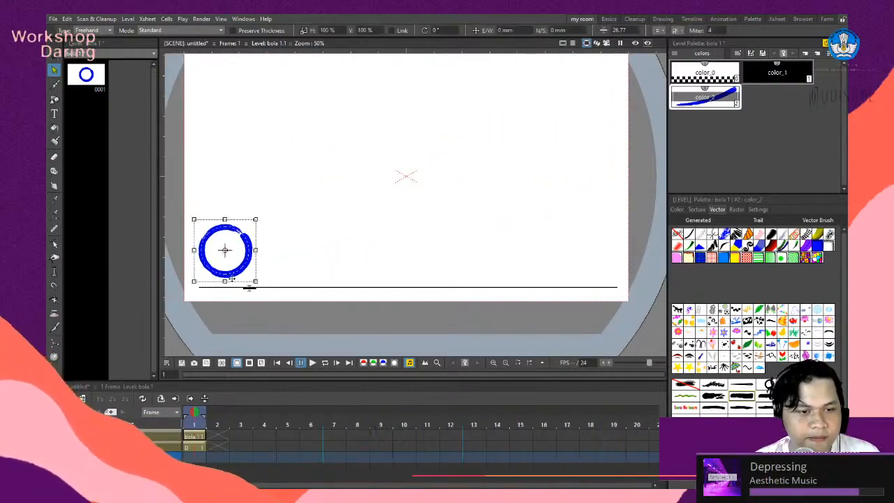
drag(231, 277, 230, 286)
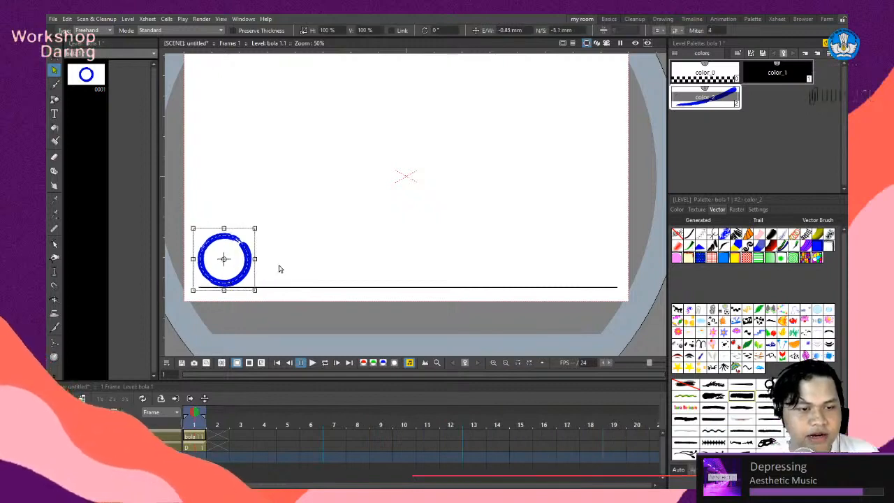
Nudge the blue circle about 2.4 mm to the right along the ground line, keeping it inside the camera frame.
scroll(241, 256, up, 1)
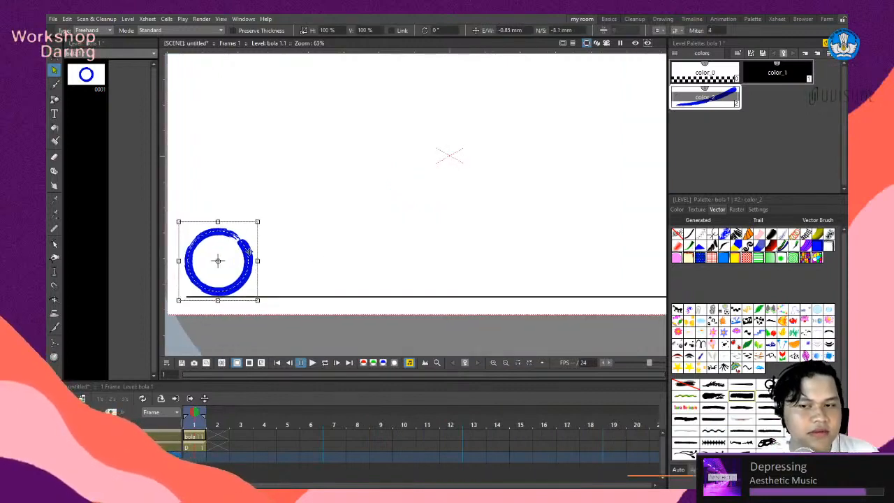
scroll(391, 267, down, 1)
scroll(569, 251, up, 1)
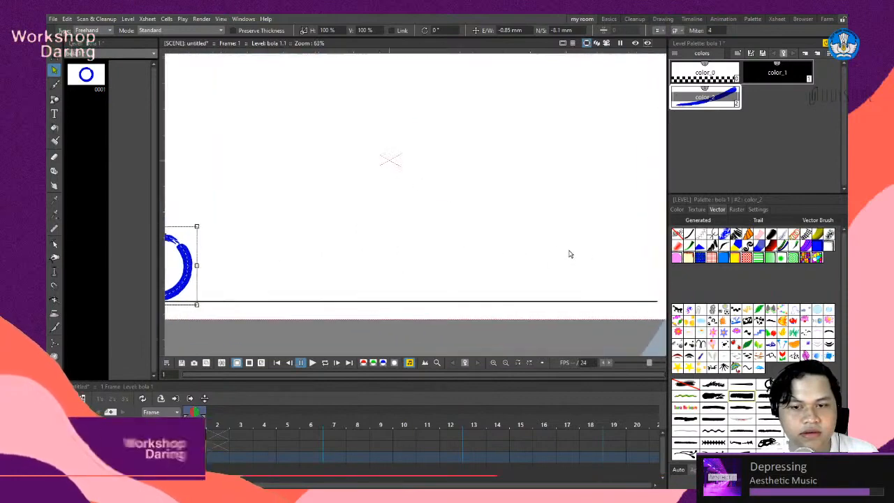
scroll(342, 266, down, 1)
scroll(410, 261, down, 1)
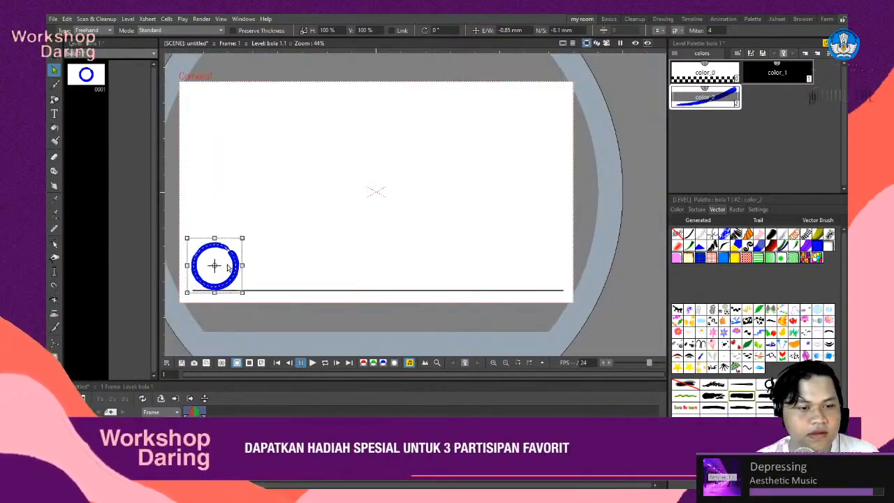
drag(239, 270, 241, 270)
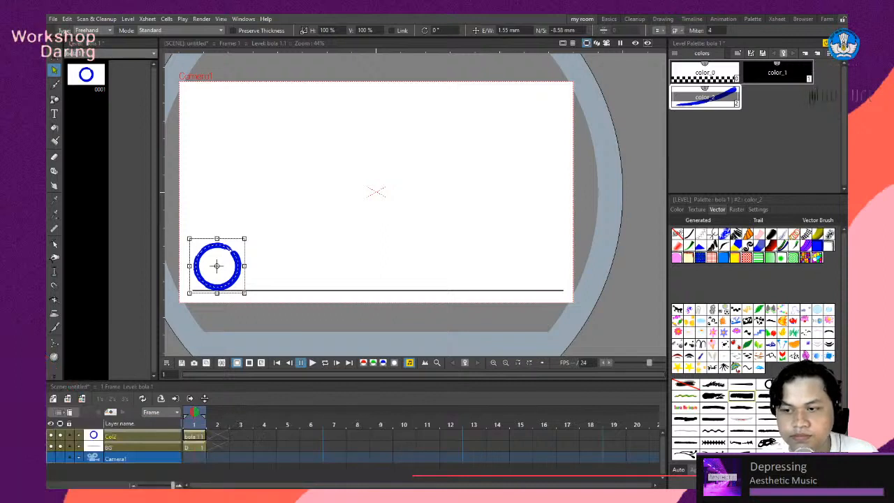
scroll(259, 300, down, 1)
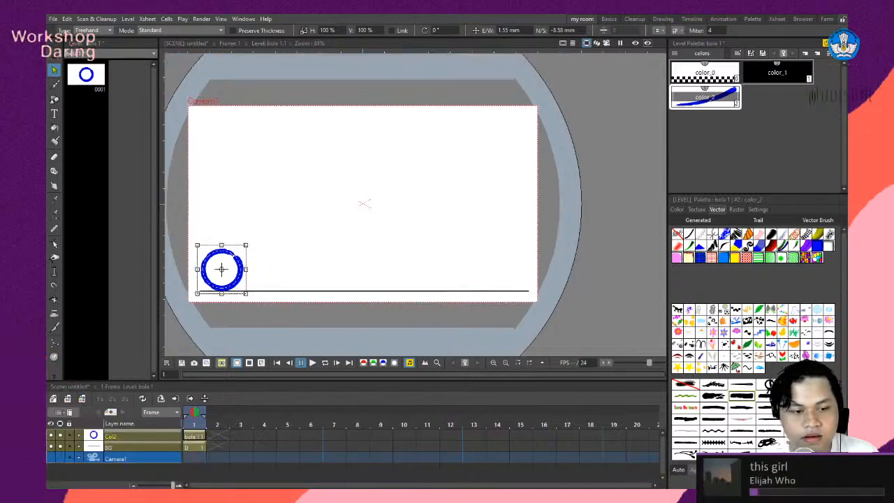
Raise the blue circle on frame 1 about 1.7 mm so that its lower edge just touches the ground line.
scroll(199, 329, up, 1)
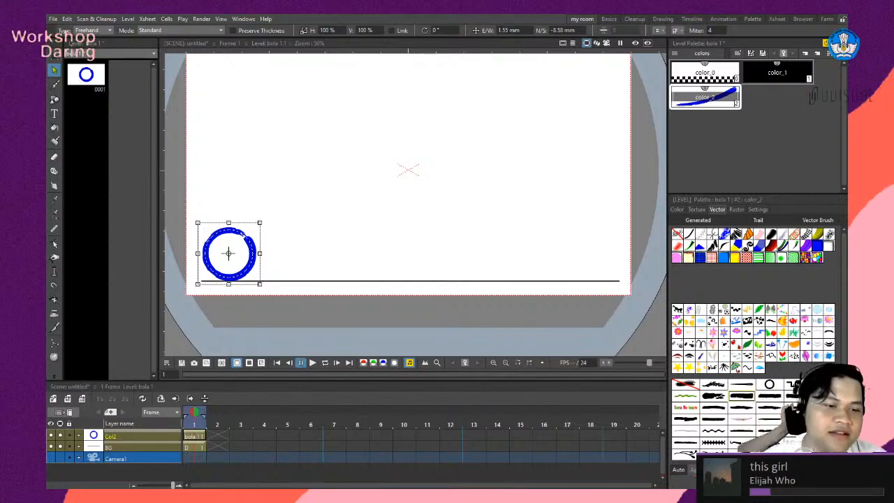
scroll(203, 270, down, 1)
scroll(202, 270, up, 2)
click(306, 323)
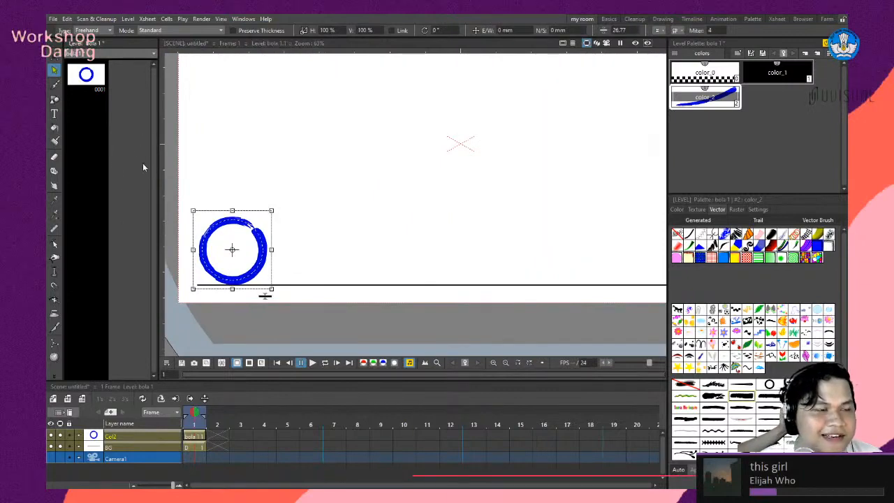
scroll(315, 261, down, 3)
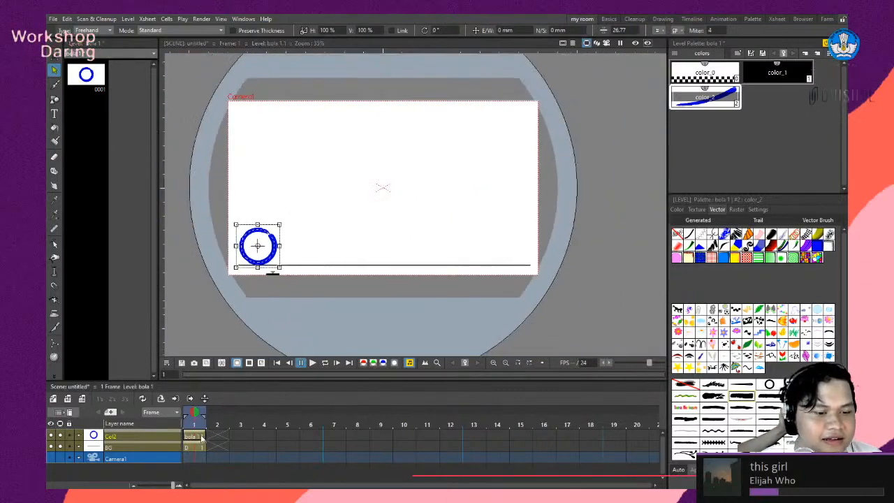
click(201, 437)
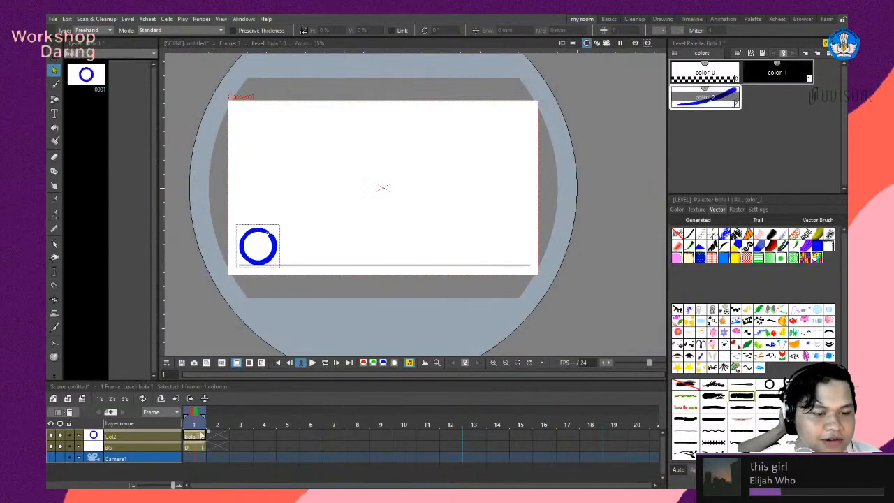
scroll(249, 263, up, 1)
scroll(276, 258, down, 1)
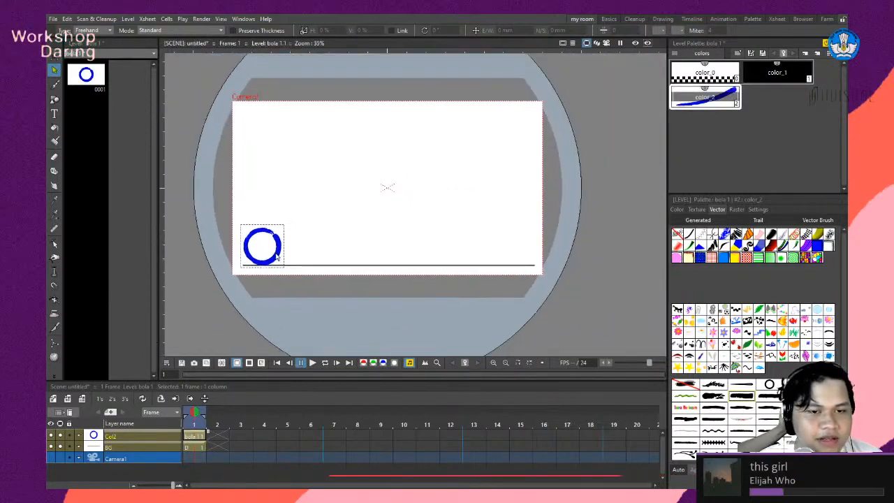
scroll(288, 253, up, 1)
click(279, 244)
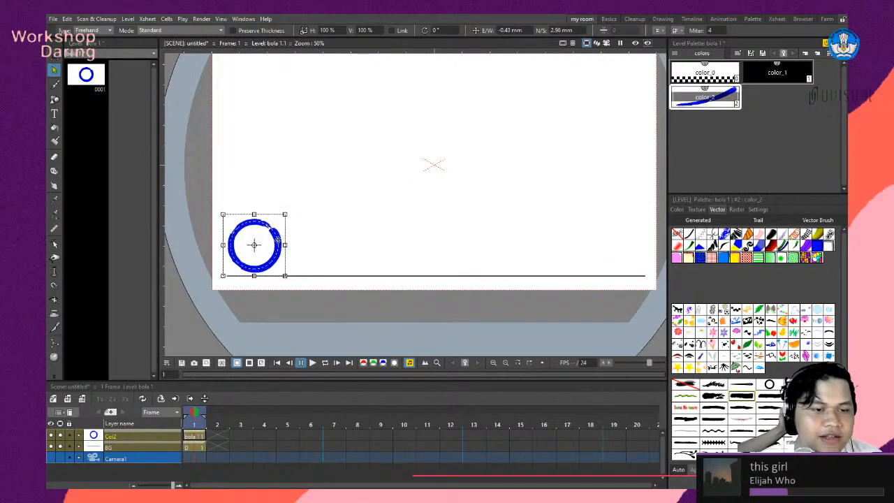
drag(278, 241, 279, 244)
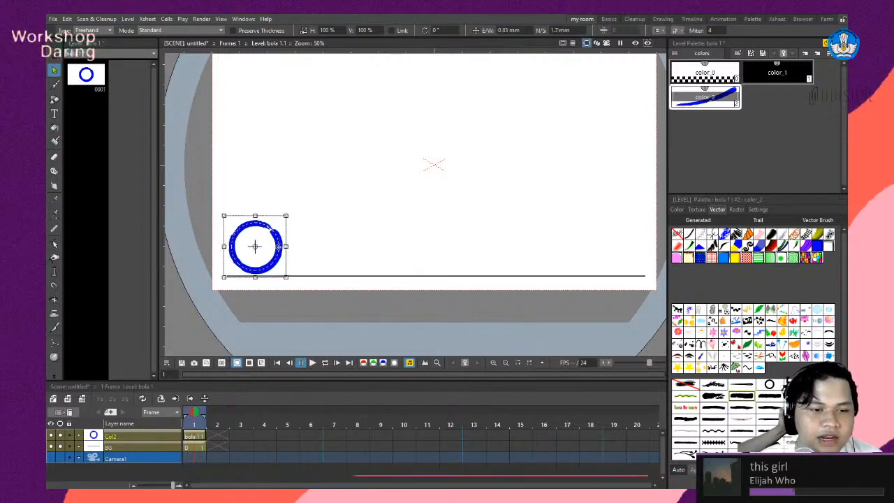
scroll(279, 243, down, 1)
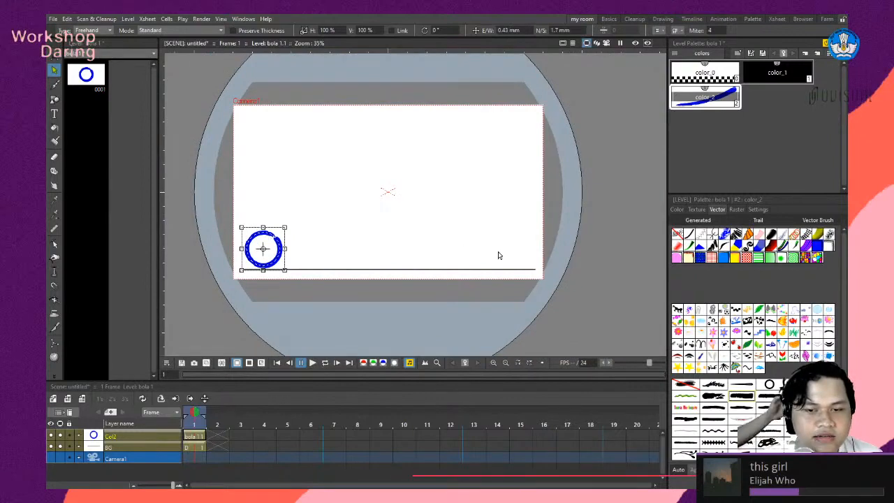
Duplicate the frame 1 circle drawing into frame 2 of the ball level.
scroll(356, 273, up, 1)
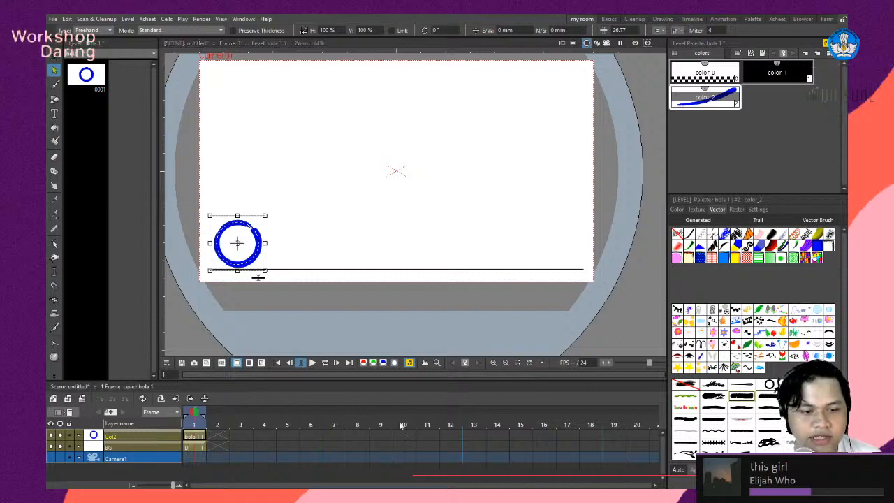
click(203, 439)
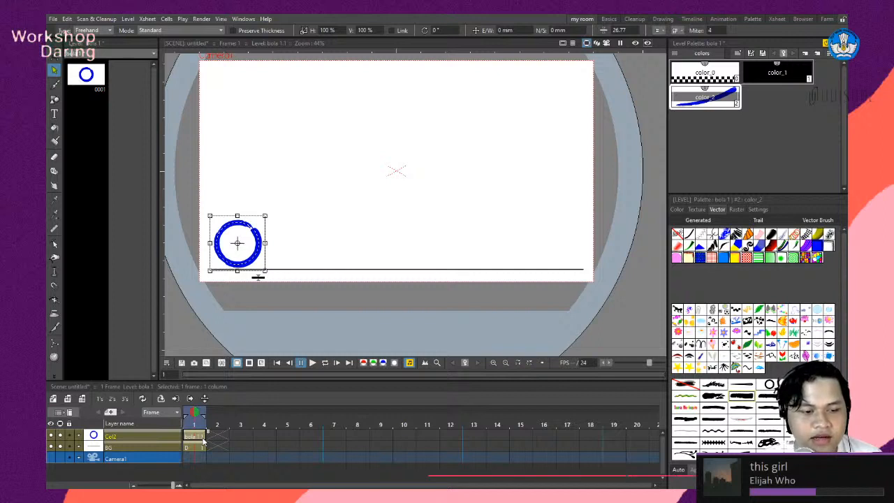
click(249, 263)
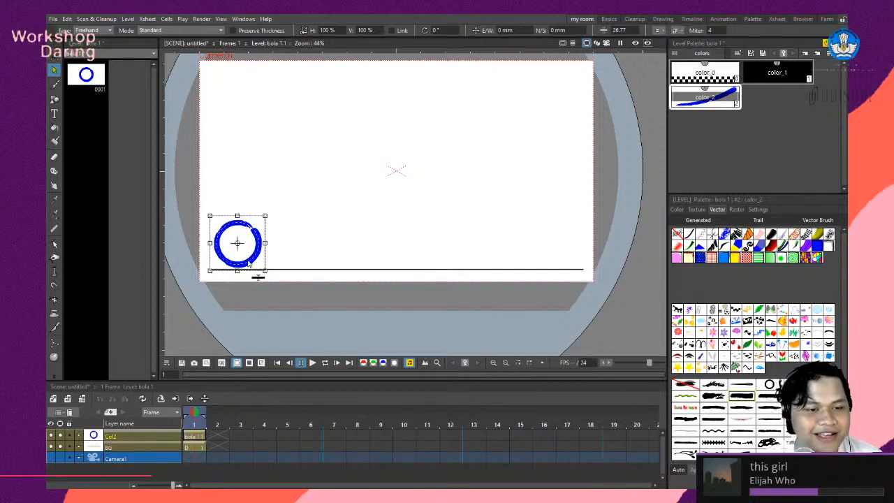
click(219, 437)
click(203, 438)
click(222, 438)
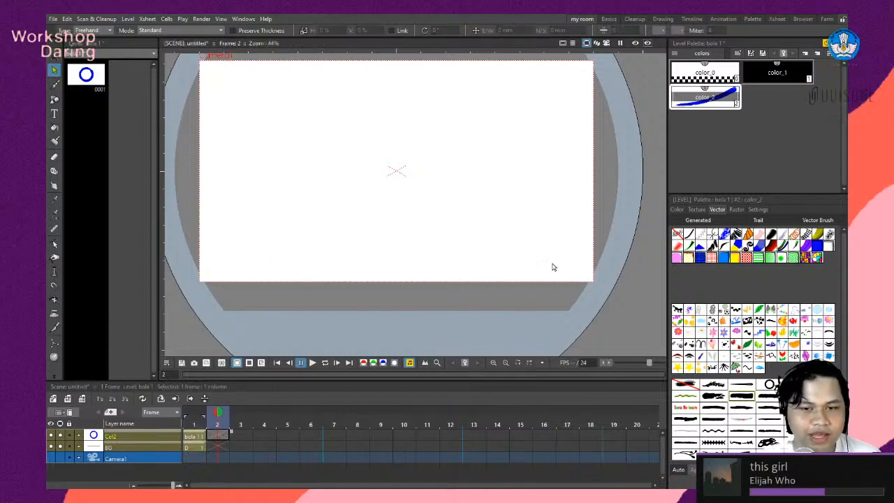
click(201, 438)
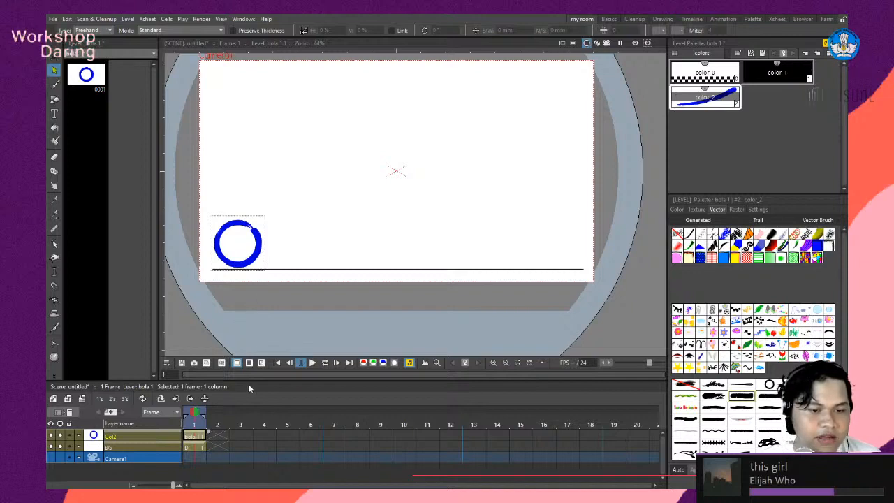
key(d)
Move the frame 2 circle about 336 mm to the right, placing it at the ground line's right end.
click(222, 437)
click(261, 243)
drag(258, 246, 584, 244)
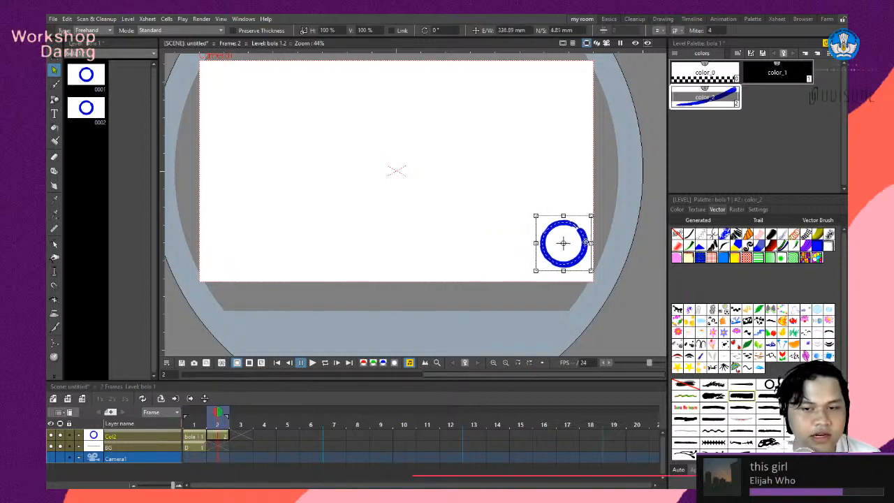
Extend the ground line drawing's exposure on the BG layer from frame 1 through frame 12.
click(203, 447)
click(214, 445)
click(204, 446)
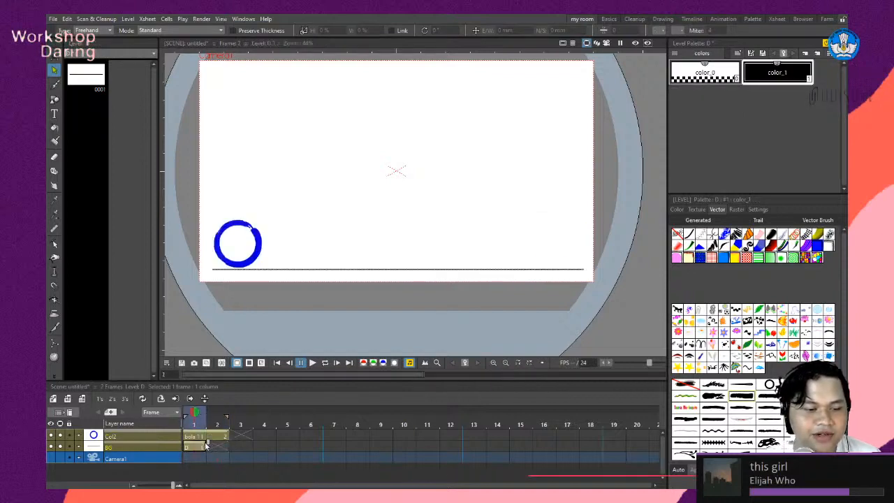
click(217, 444)
click(207, 445)
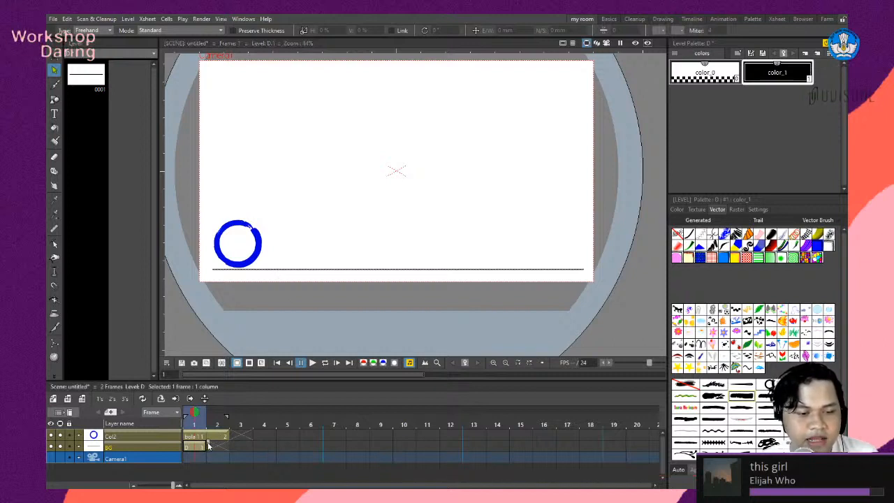
drag(214, 445, 457, 435)
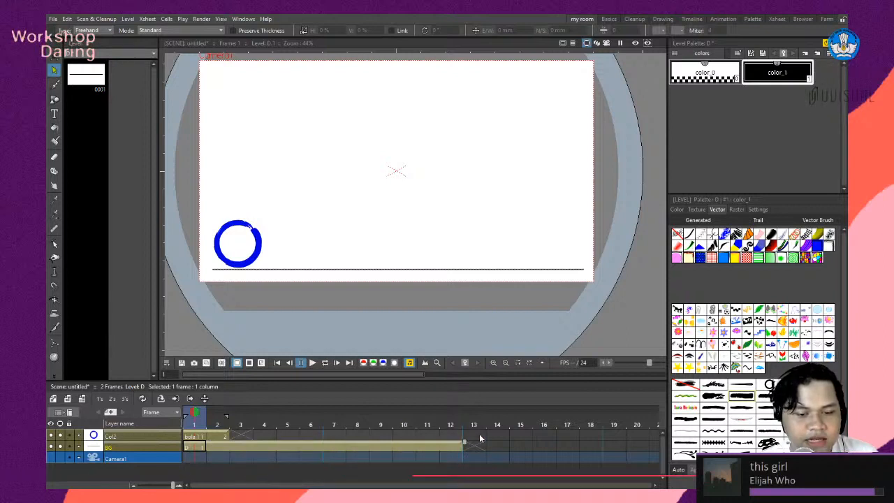
drag(480, 439, 480, 439)
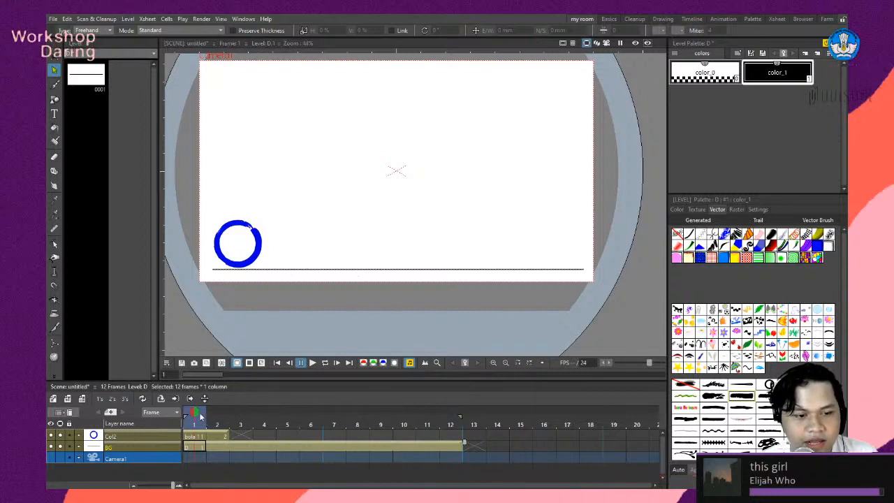
Preview the scene from frame 1, once through and in a loop.
drag(197, 417, 196, 441)
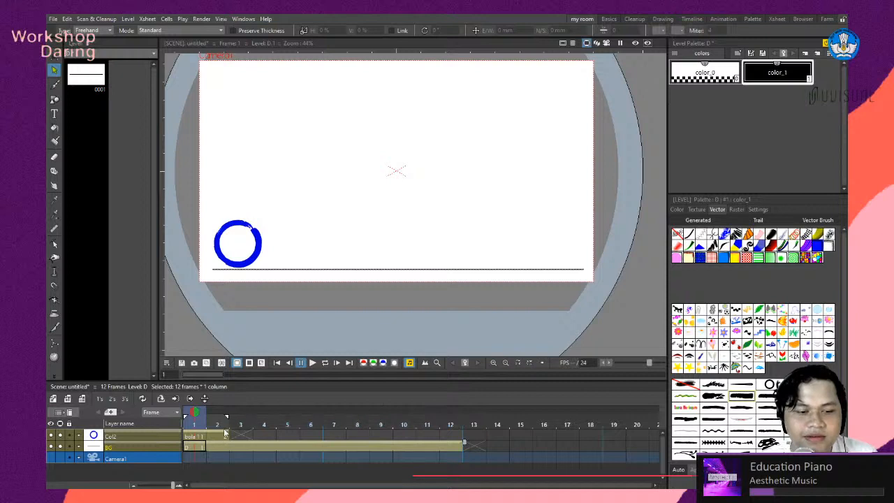
click(312, 363)
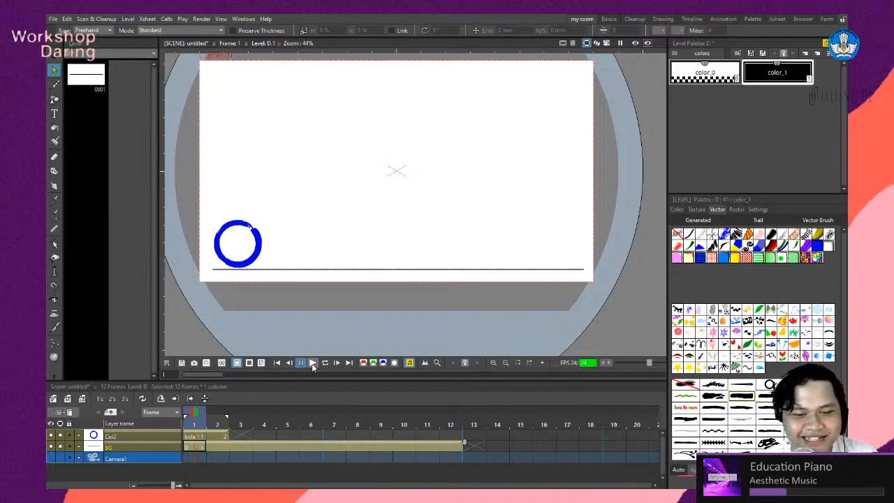
click(325, 364)
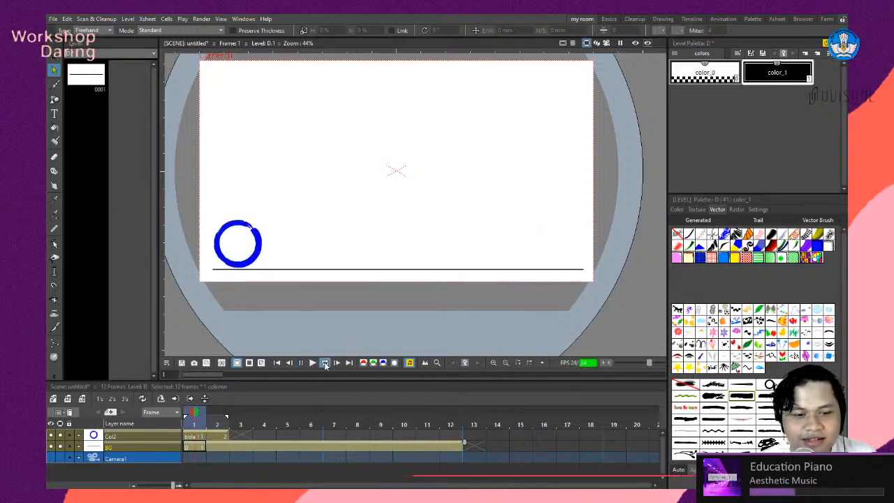
Extend the playback range to frame 12 and return to the ball drawing on frame 1.
click(229, 446)
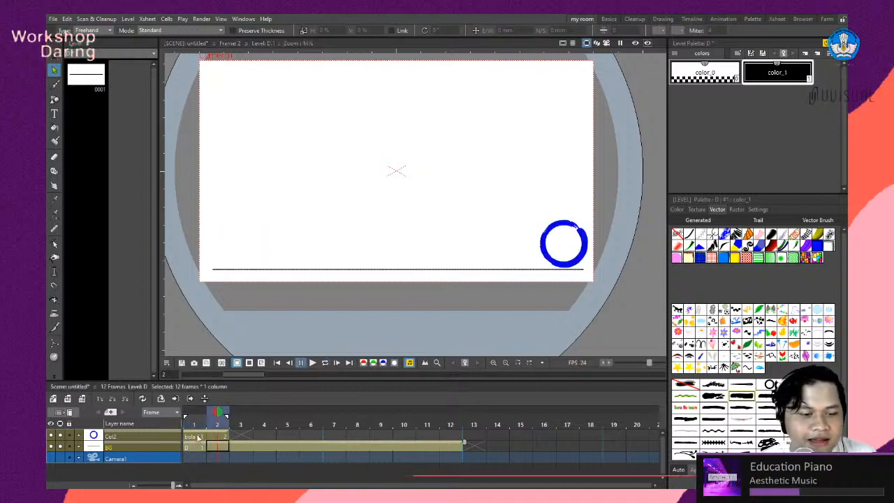
mouse_move(229, 418)
mouse_down()
mouse_move(485, 418)
mouse_move(460, 417)
mouse_up()
drag(216, 415, 197, 420)
click(197, 438)
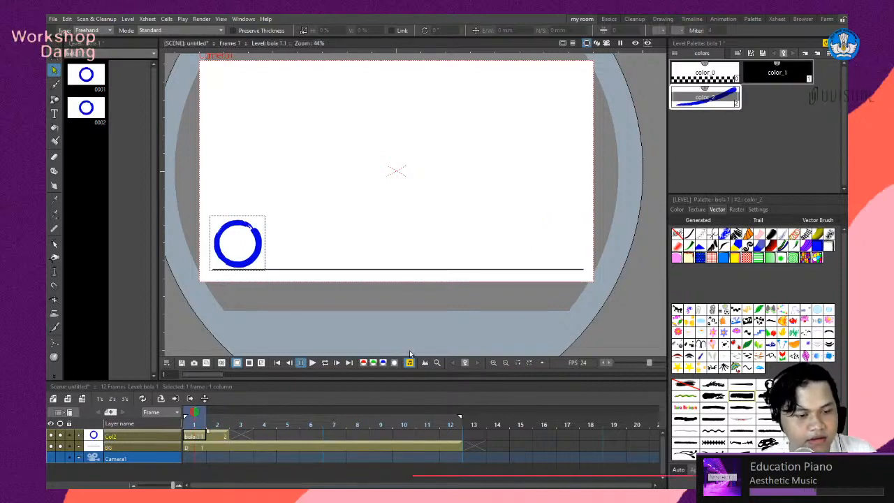
Add a new raster level beneath the BG layer and extend its exposure through frame 12.
click(143, 461)
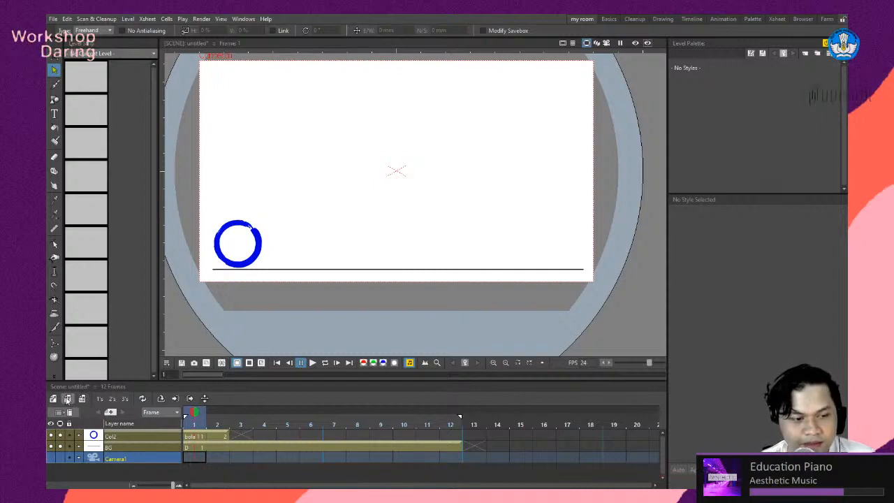
click(444, 229)
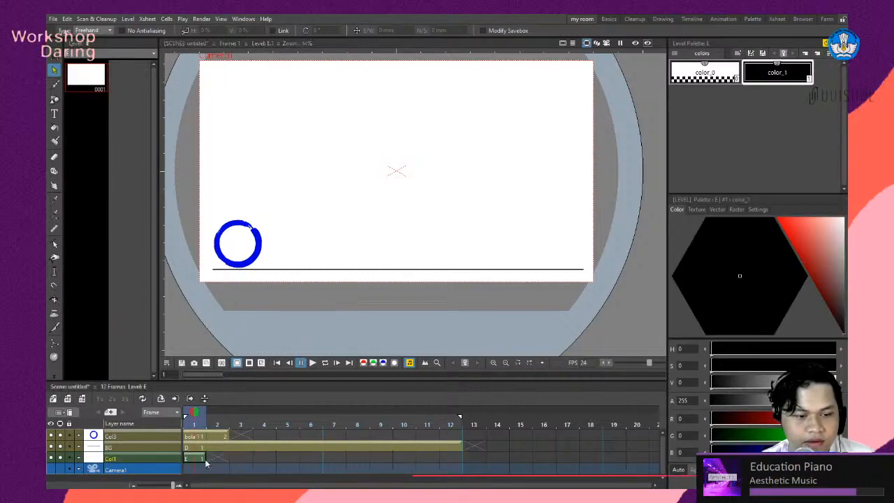
drag(204, 461, 464, 455)
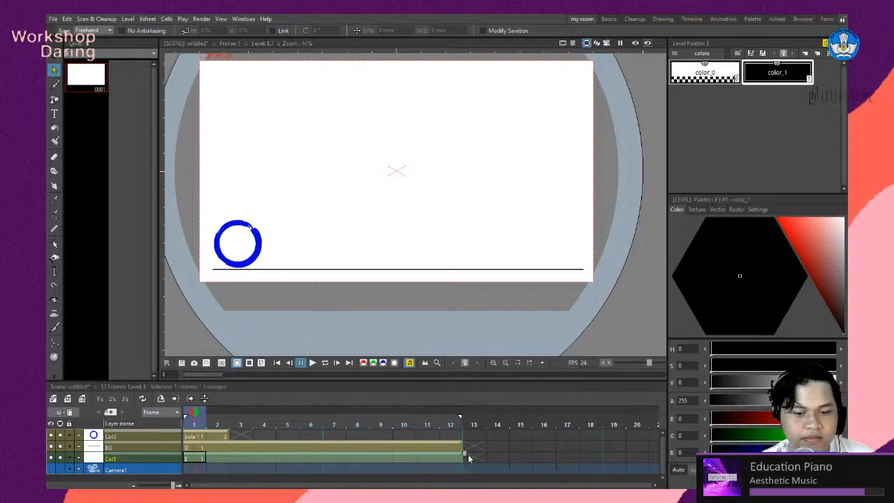
Sketch brush strokes above the ball on the new raster level and colour them red.
scroll(395, 204, down, 3)
scroll(405, 205, up, 4)
scroll(370, 230, down, 2)
scroll(384, 245, up, 1)
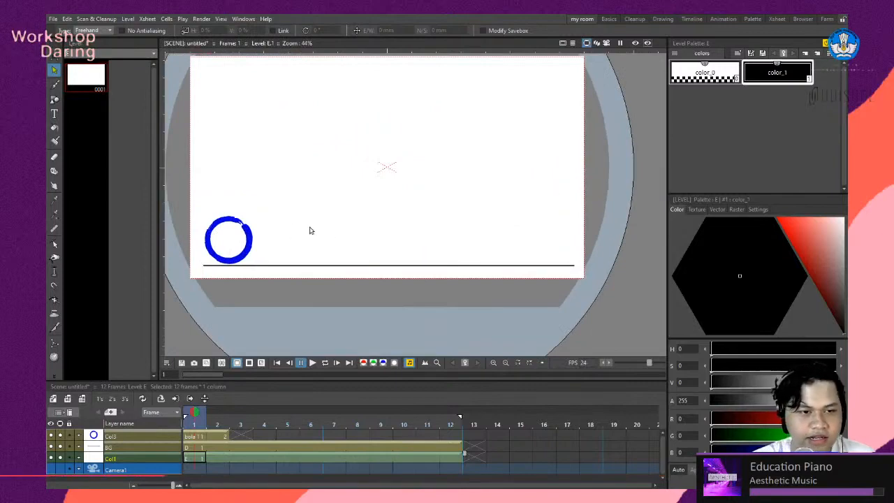
click(55, 85)
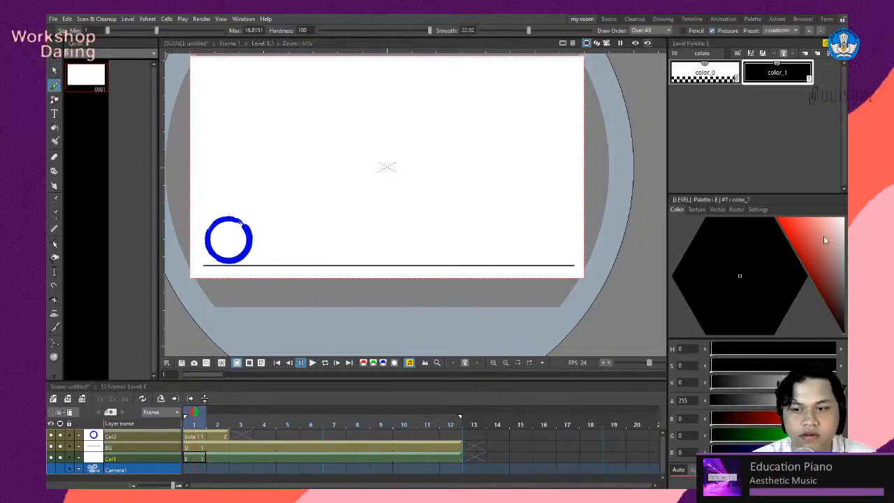
click(782, 224)
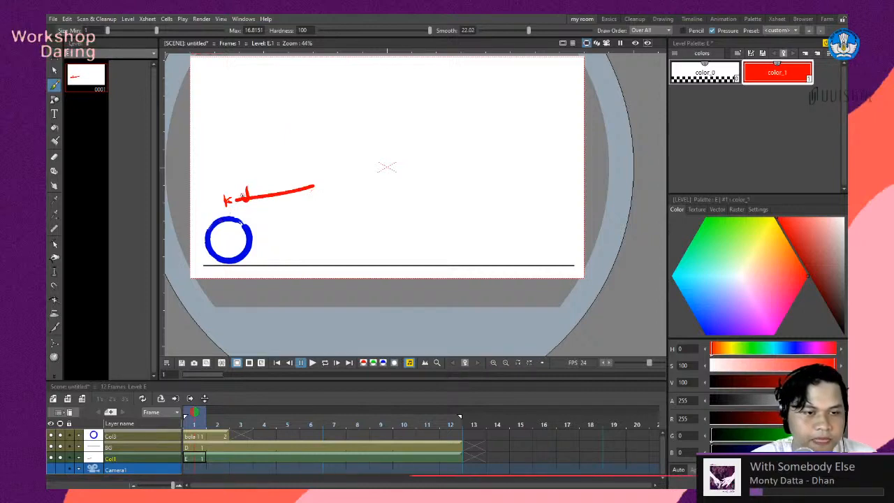
Undo the red colour, the sketched strokes and the added raster level.
key(ctrl+z)
key(ctrl+z)
key(ctrl+z)
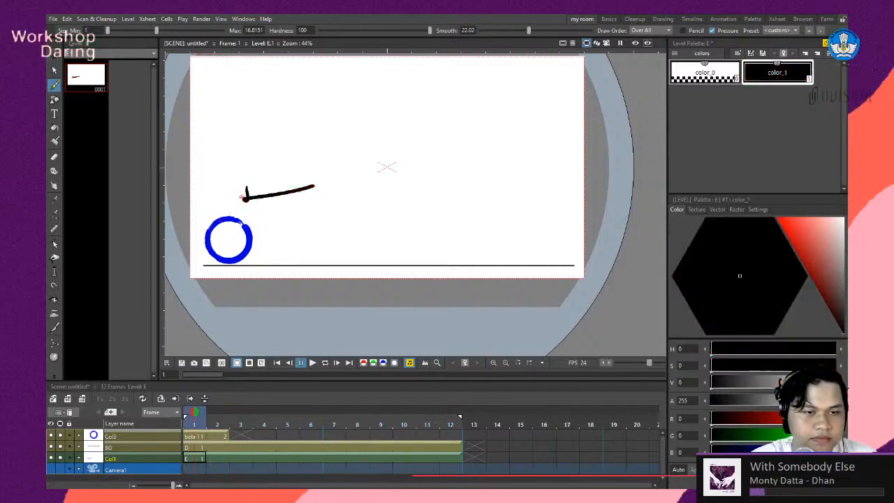
key(ctrl+z)
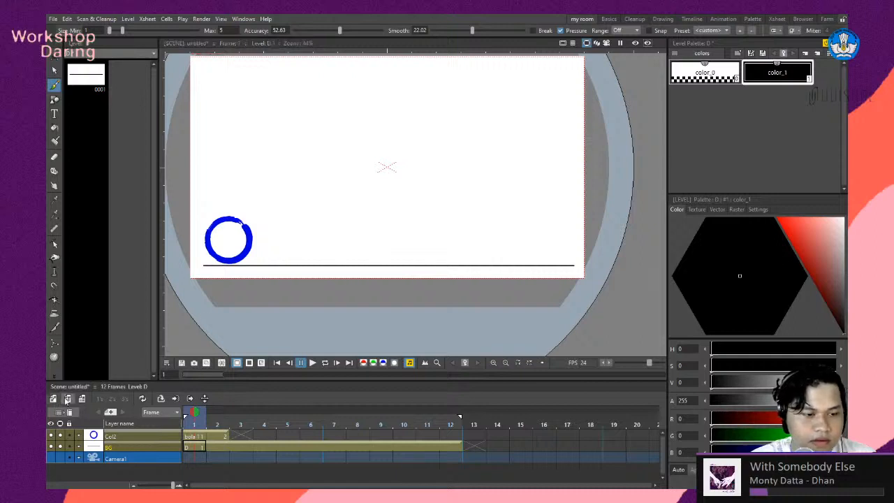
Try a new raster level between the ball and BG layers, and delete its layer.
click(448, 231)
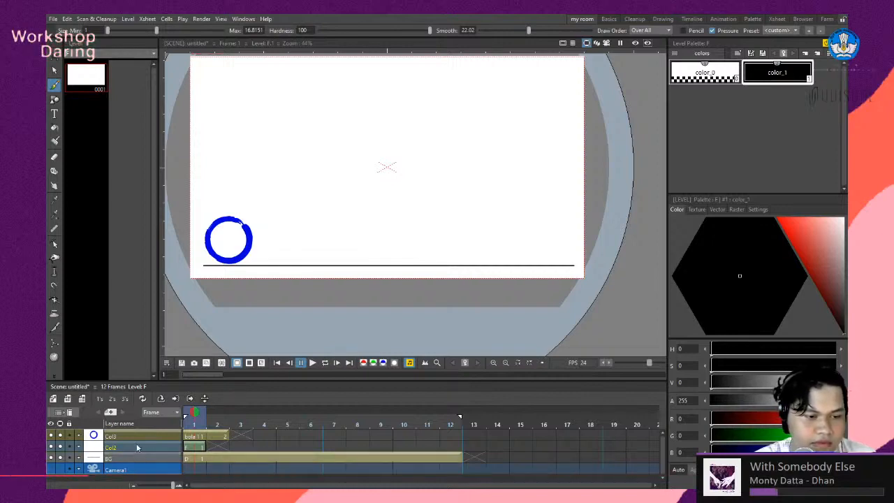
click(138, 448)
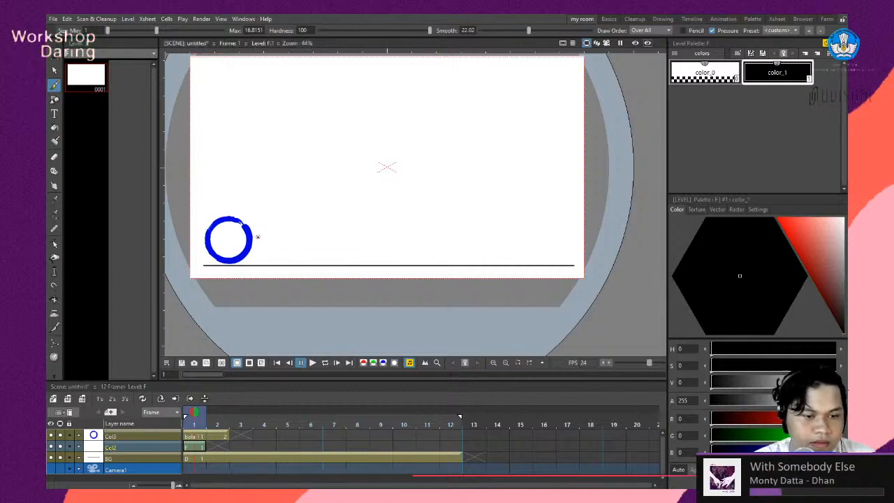
key(Delete)
Create a raster level between the BG layer and the camera, and select its frame 1 cell.
click(120, 457)
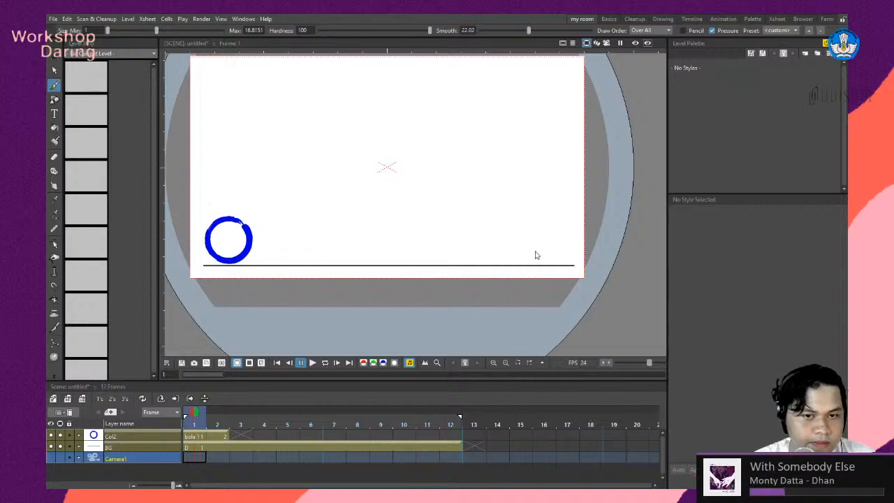
click(447, 230)
click(192, 458)
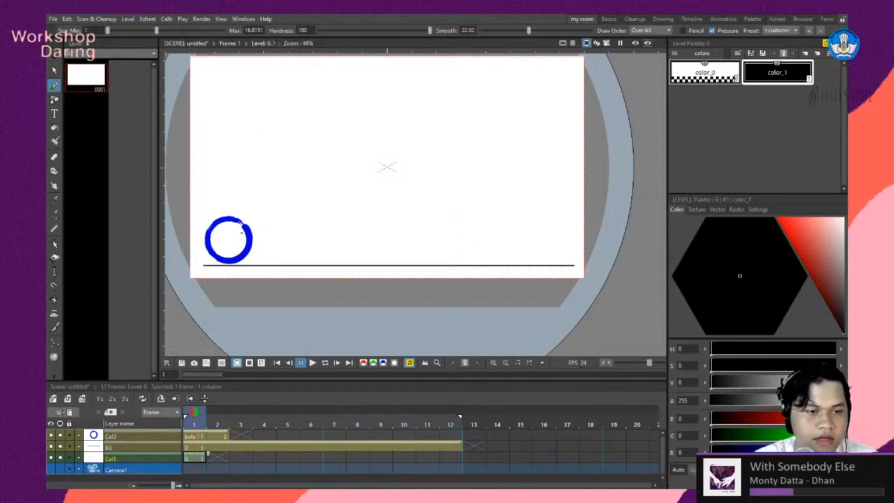
Set the raster level's color_1 to red and brush smoothing to 0, and handwrite the label K1 above the ball in frame 1.
click(221, 193)
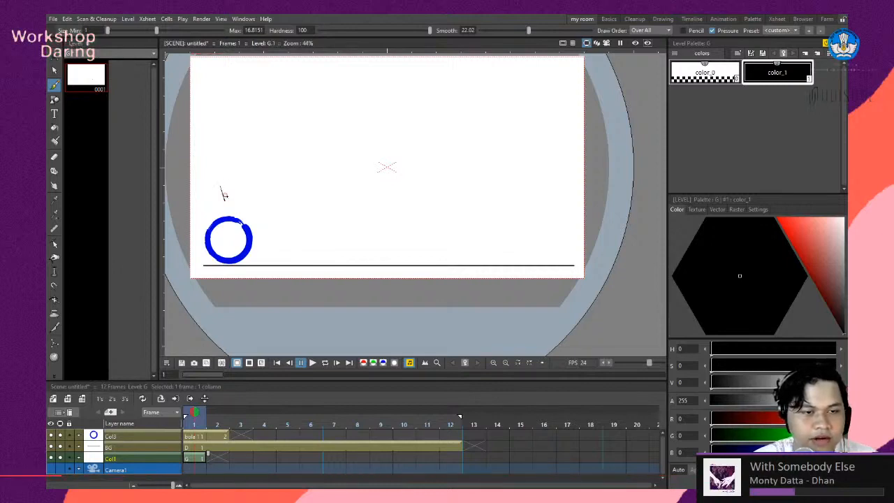
key(ctrl+z)
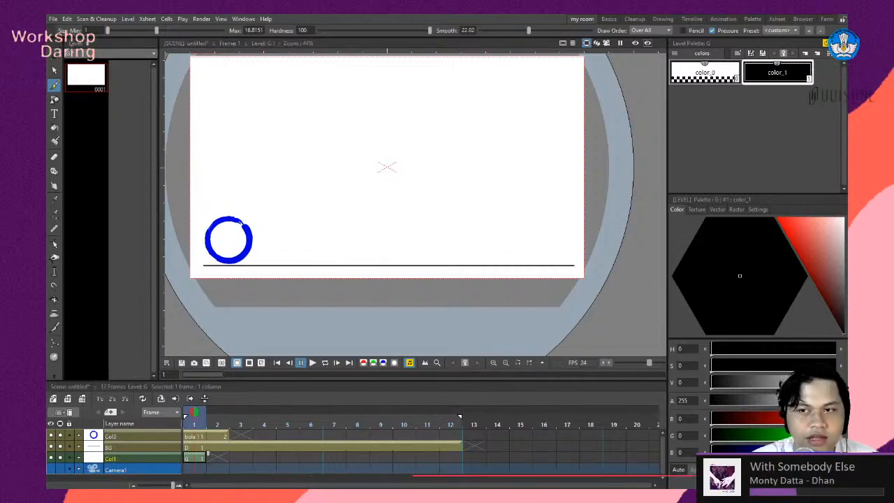
click(779, 219)
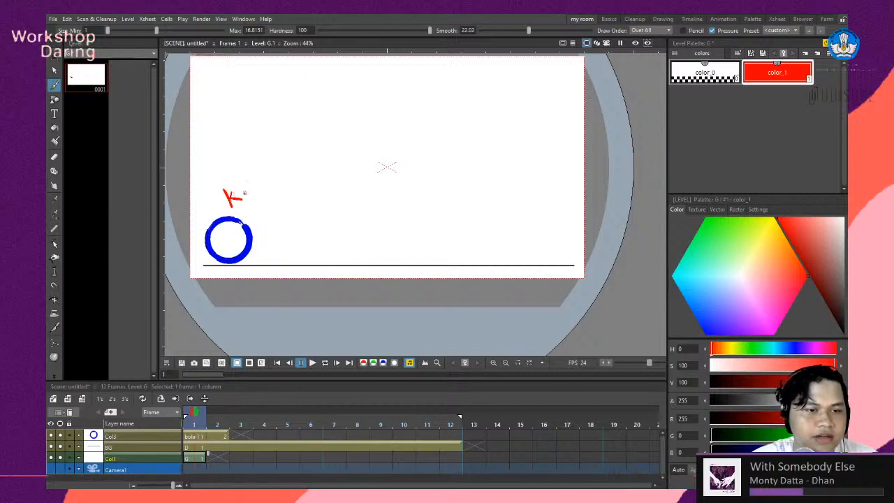
drag(242, 186, 248, 193)
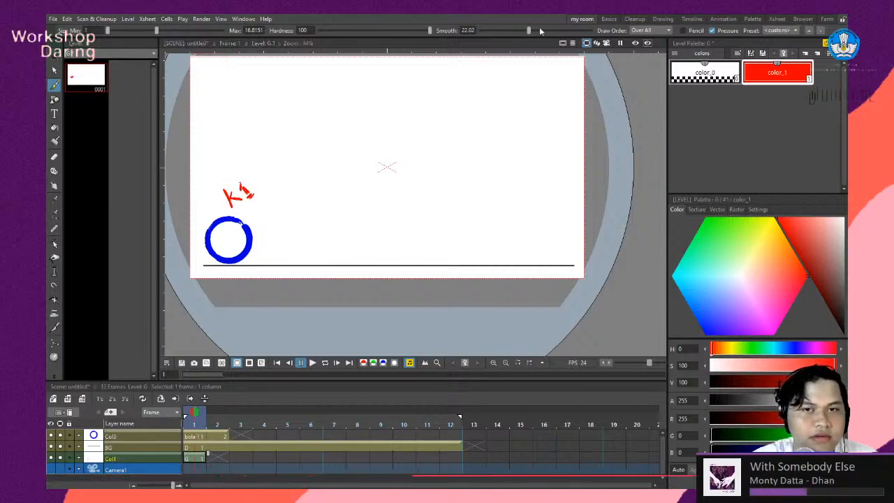
drag(511, 30, 481, 31)
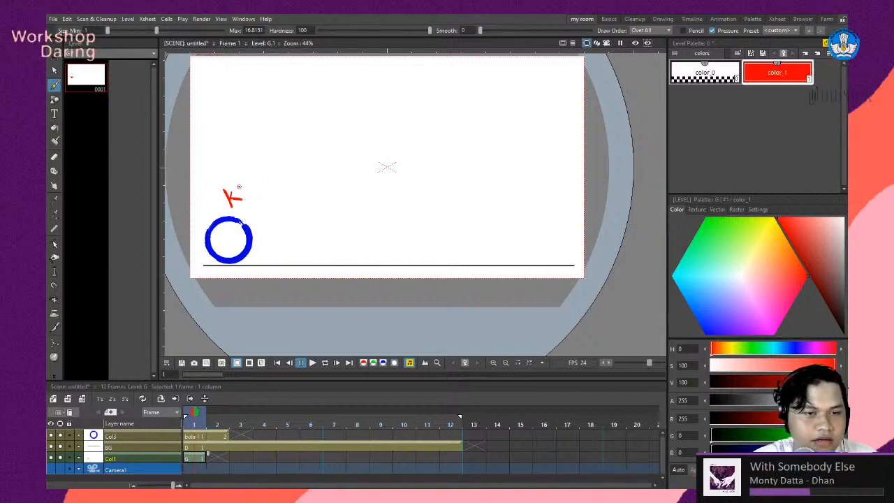
mouse_move(241, 184)
mouse_down()
mouse_move(251, 198)
mouse_move(239, 193)
mouse_move(258, 194)
mouse_up()
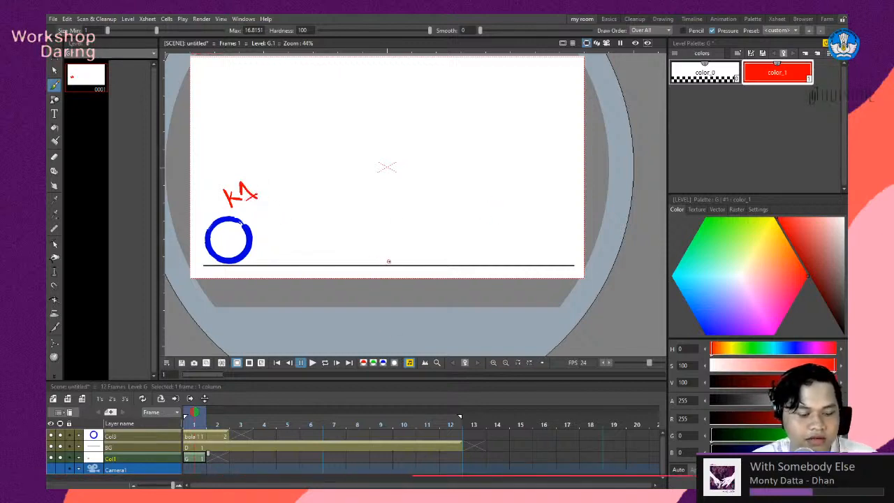
Handwrite the label K2 in red above the end ball in frame 2 of the raster level.
click(225, 455)
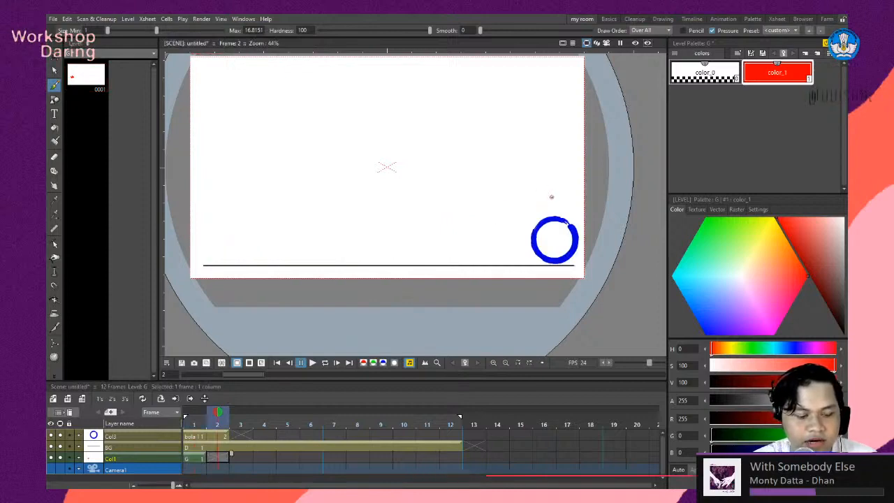
click(538, 182)
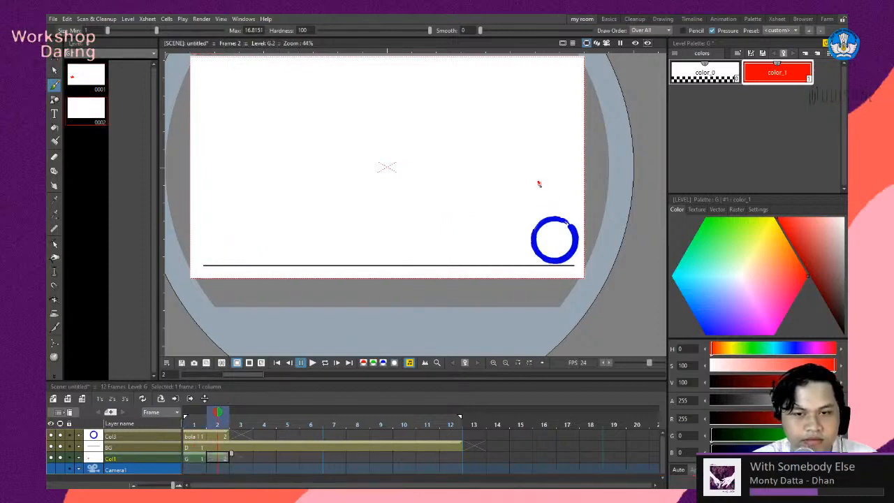
drag(558, 185, 560, 194)
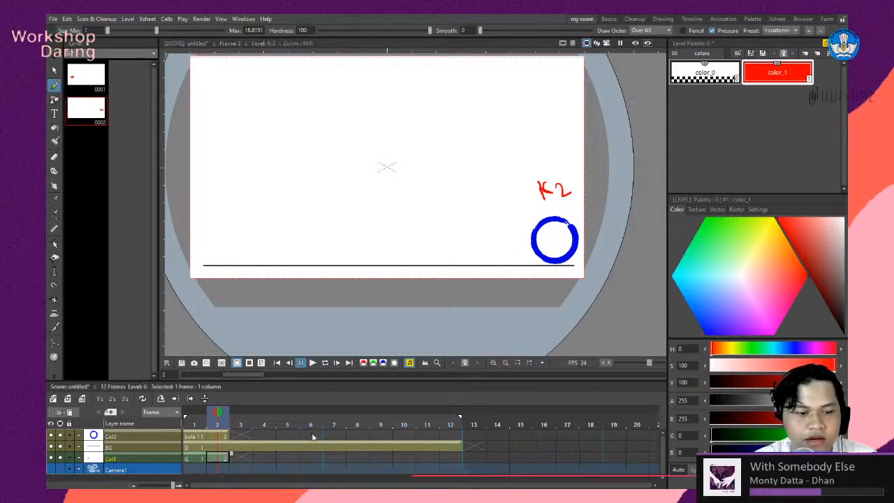
Flip repeatedly between frames 1 and 2 to compare the K1 and K2 ball poses.
click(194, 459)
key(period)
key(comma)
key(period)
key(comma)
key(period)
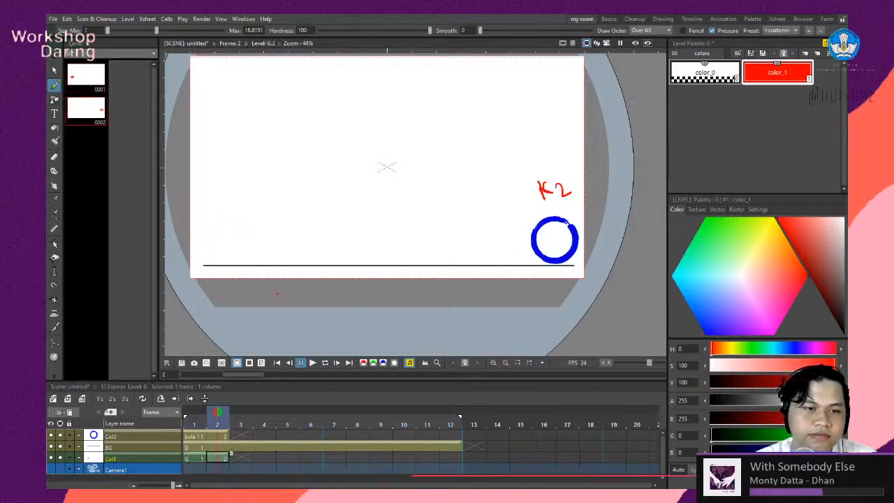
key(comma)
key(period)
key(comma)
key(period)
key(comma)
key(period)
key(comma)
key(period)
key(comma)
key(period)
key(comma)
key(period)
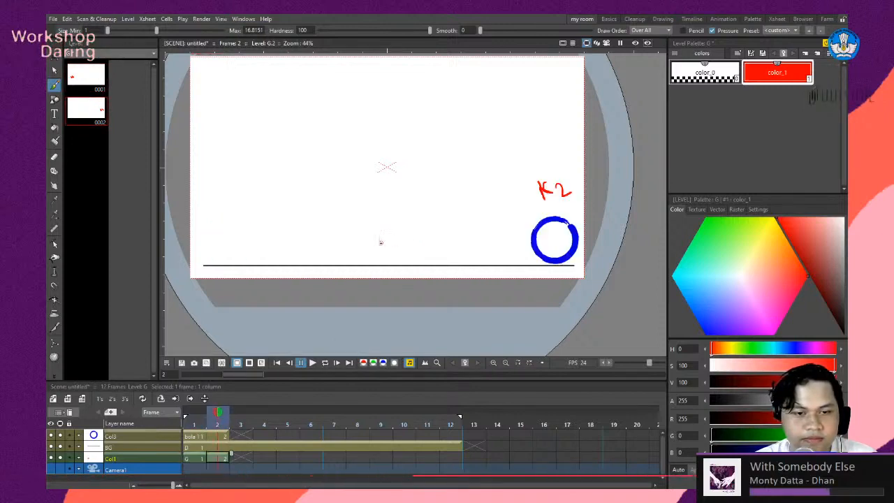
key(comma)
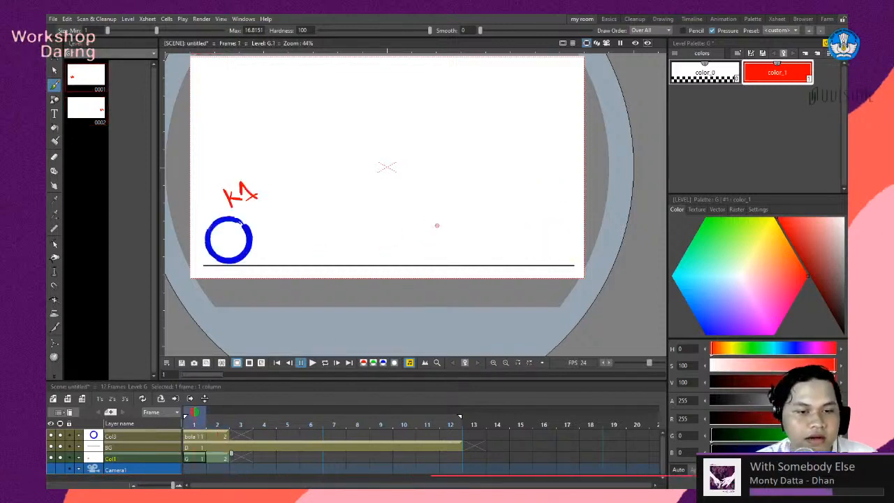
Move the end ball drawing on the ball layer from frame 2 to frame 3.
click(203, 437)
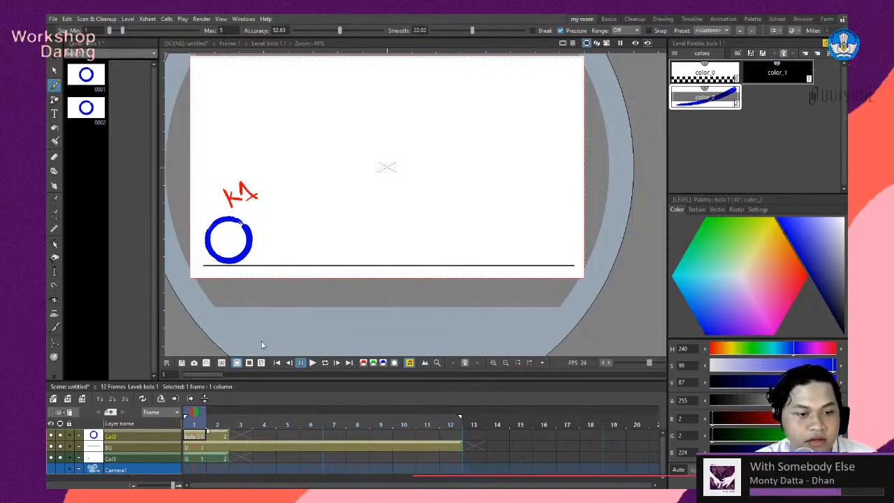
key(Right)
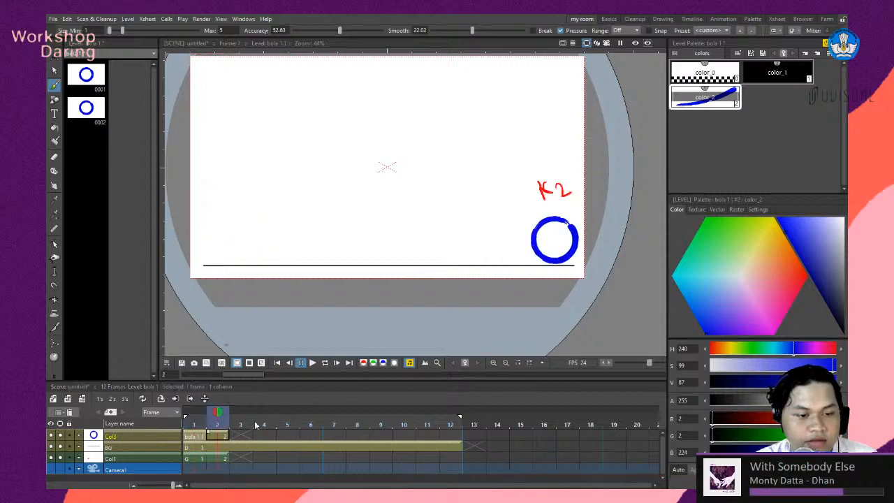
click(216, 437)
drag(216, 437, 230, 436)
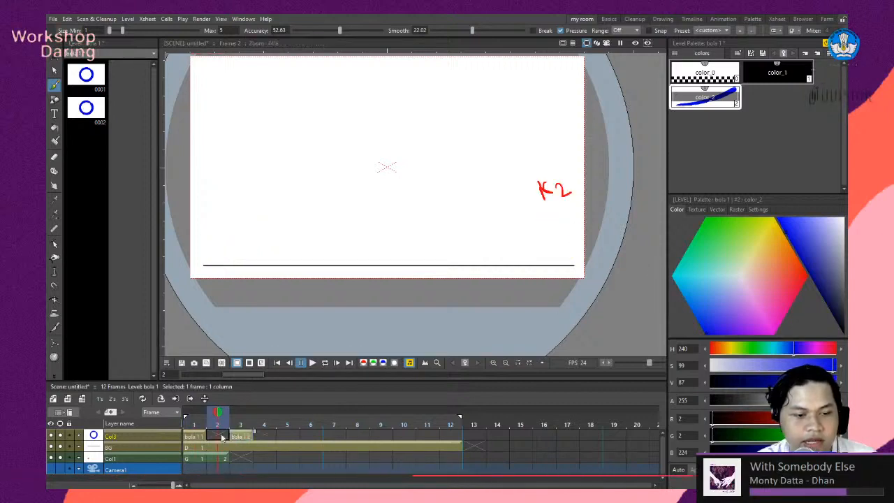
Duplicate the frame 1 ball drawing into frame 2 and check the ball drawings in frames 2 and 3.
click(199, 437)
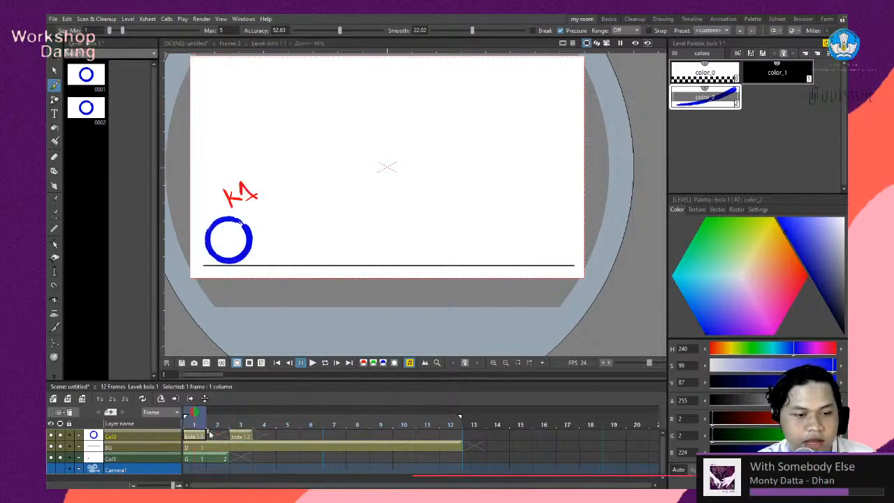
key(d)
click(219, 438)
click(240, 438)
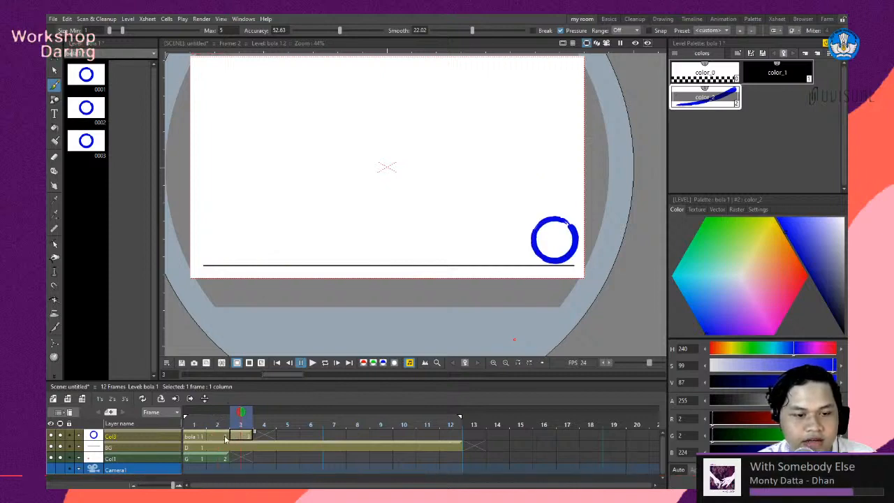
click(225, 438)
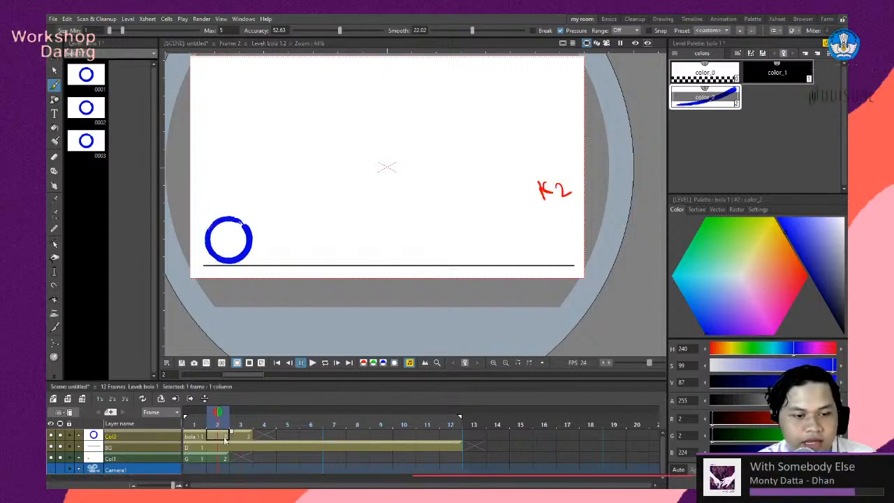
Move the K2 label drawing to frame 3 so it lines up with the end ball, and check the ball cells.
click(224, 460)
drag(225, 454, 236, 460)
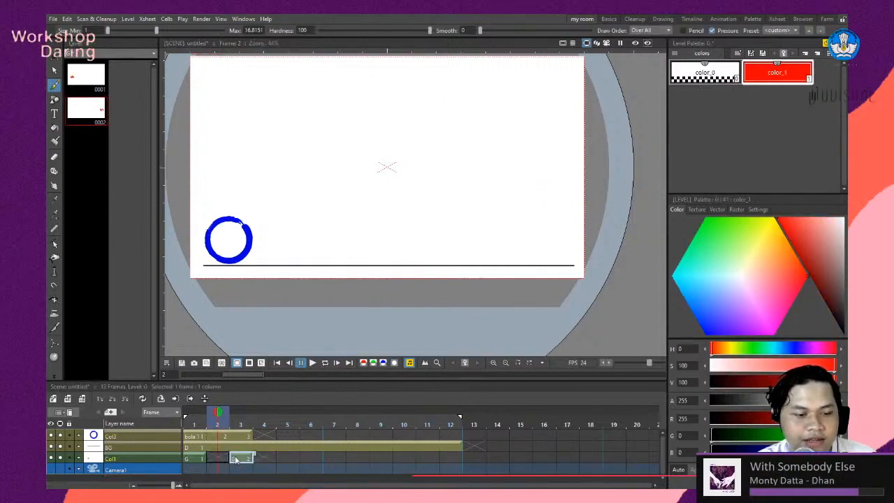
click(223, 436)
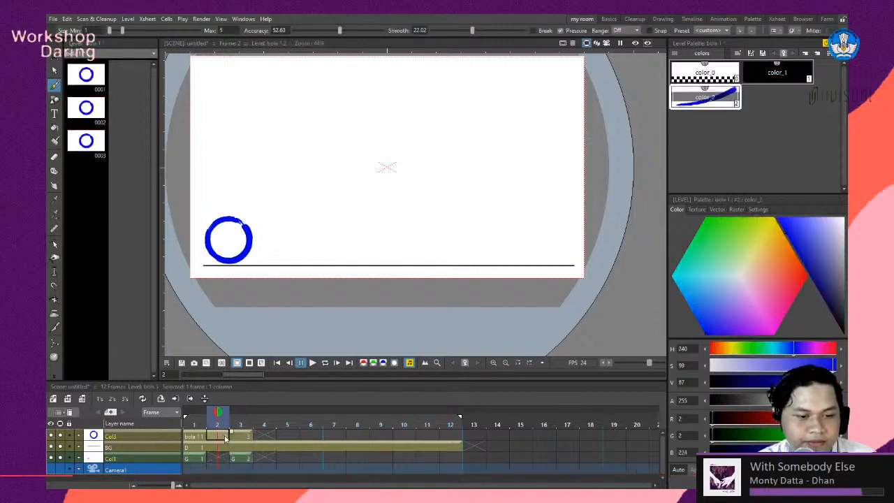
click(234, 459)
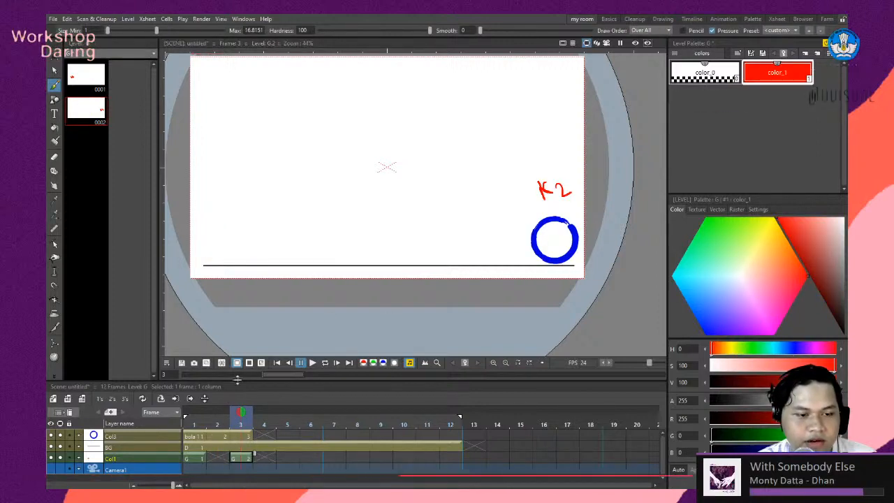
click(200, 437)
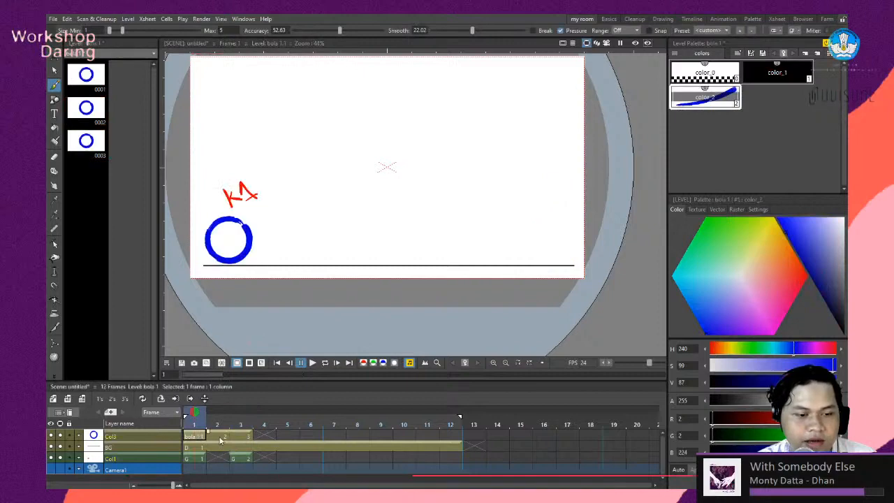
Select the frame 2 ball cell and turn on fixed onion skin for frames 1 and 3.
click(220, 436)
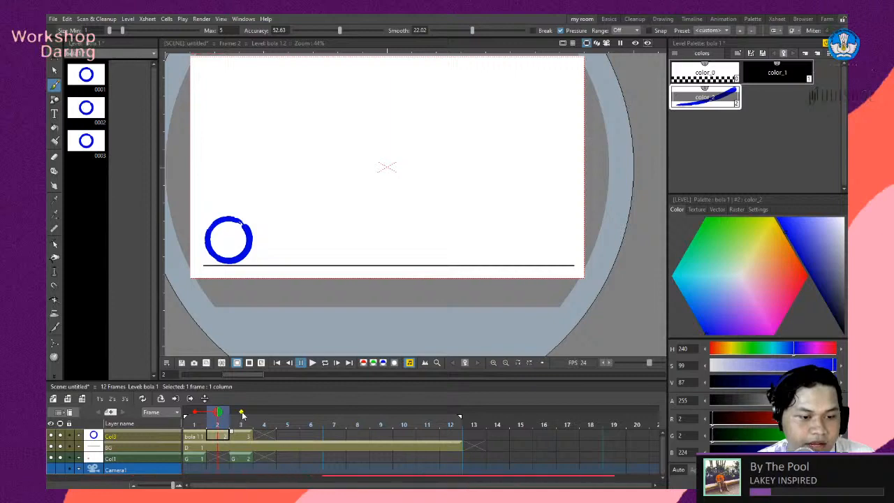
click(241, 413)
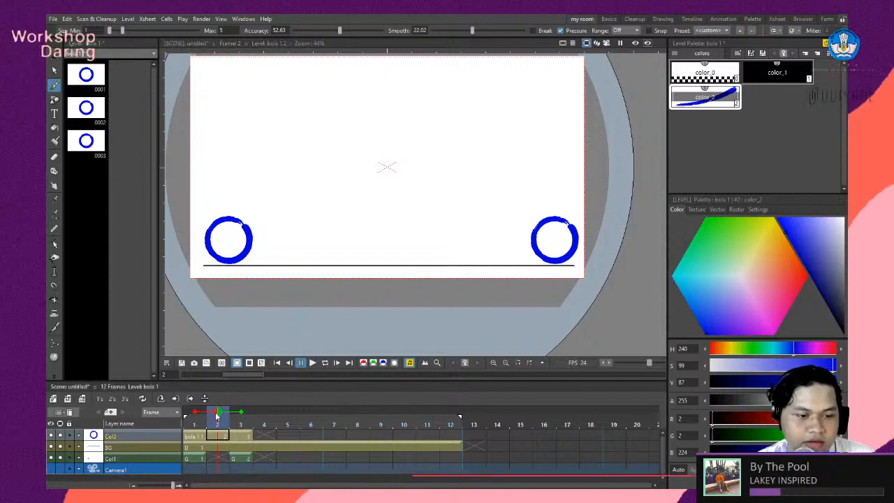
double_click(216, 416)
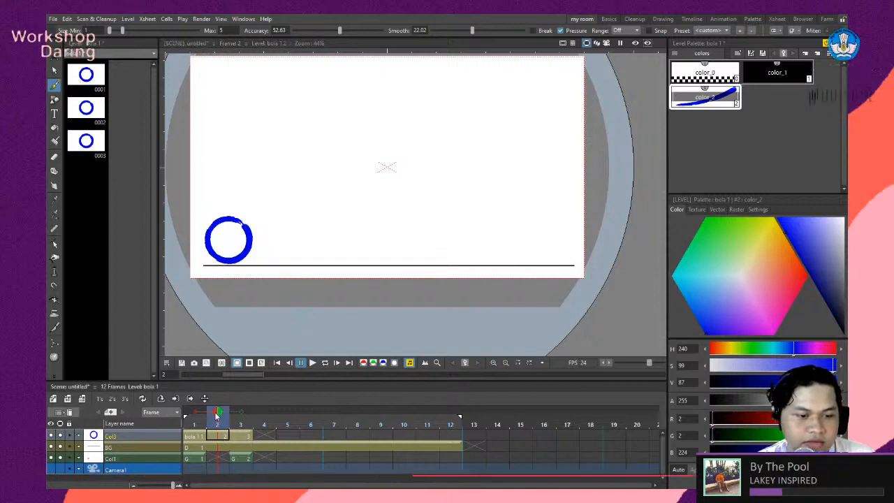
mouse_move(217, 417)
mouse_down()
mouse_move(233, 418)
mouse_move(218, 418)
mouse_up()
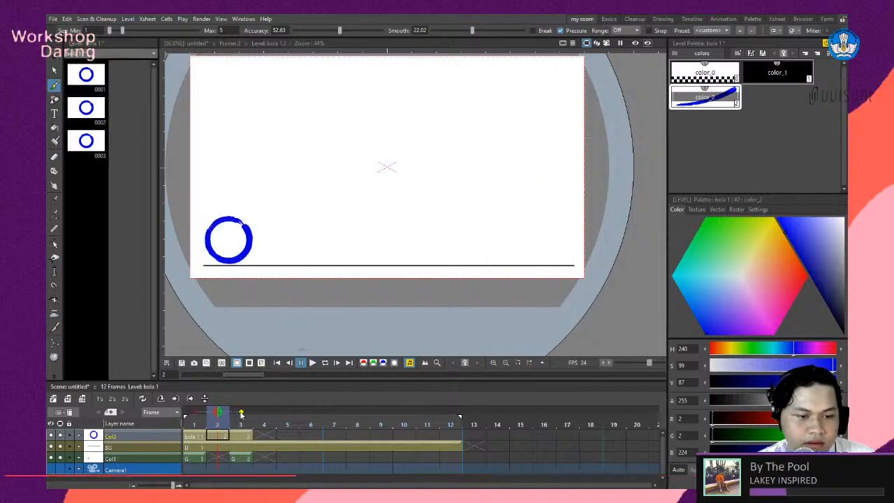
click(241, 413)
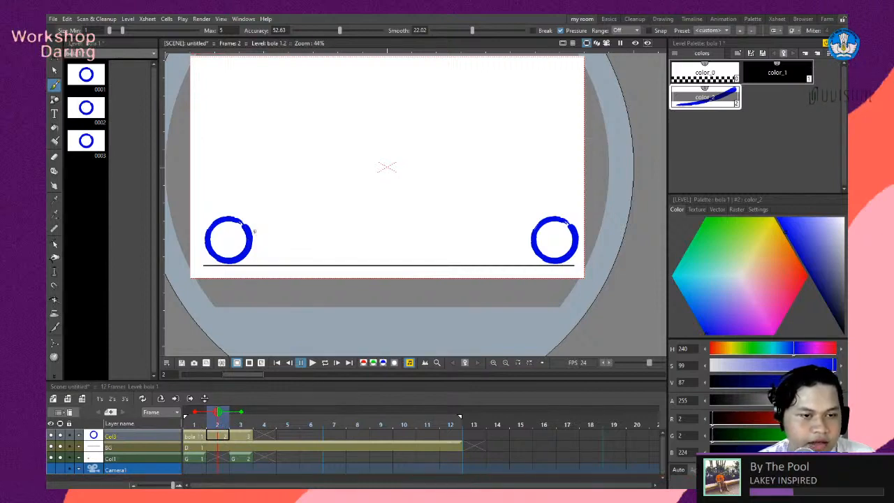
Move the frame 2 ball about 167 mm along the ground line, midway between the start and end balls.
key(s)
click(249, 240)
drag(250, 239, 411, 236)
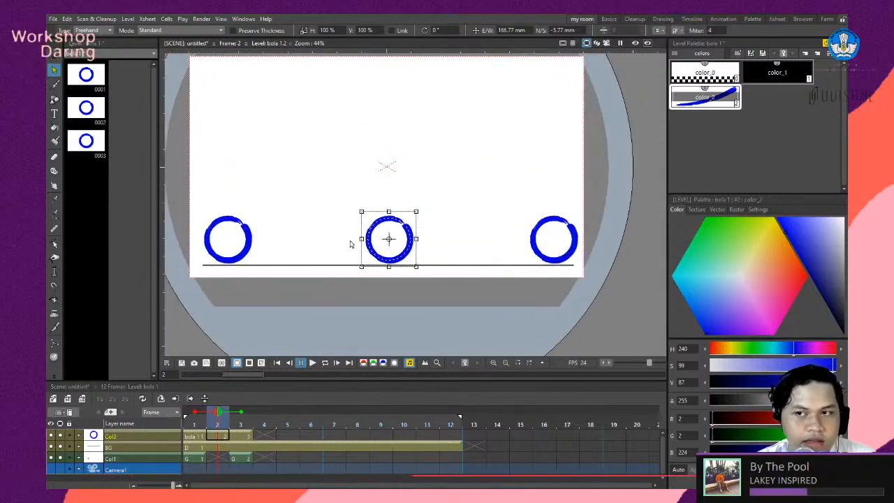
click(531, 250)
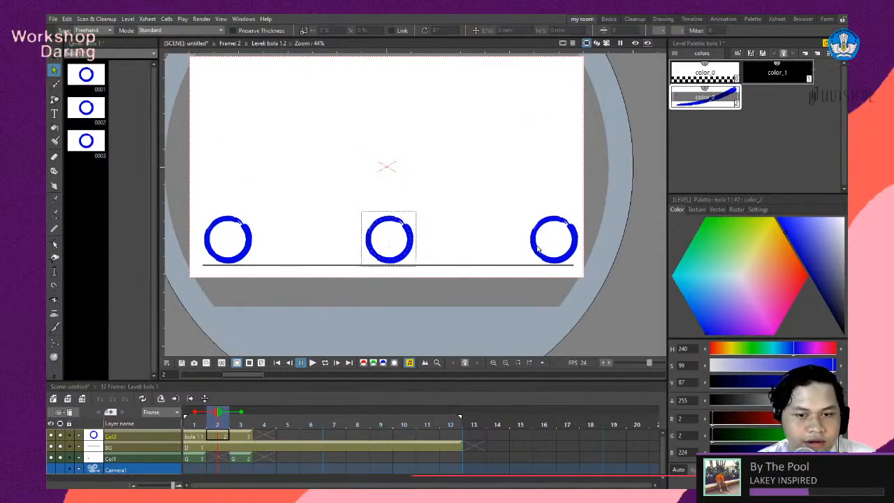
click(413, 247)
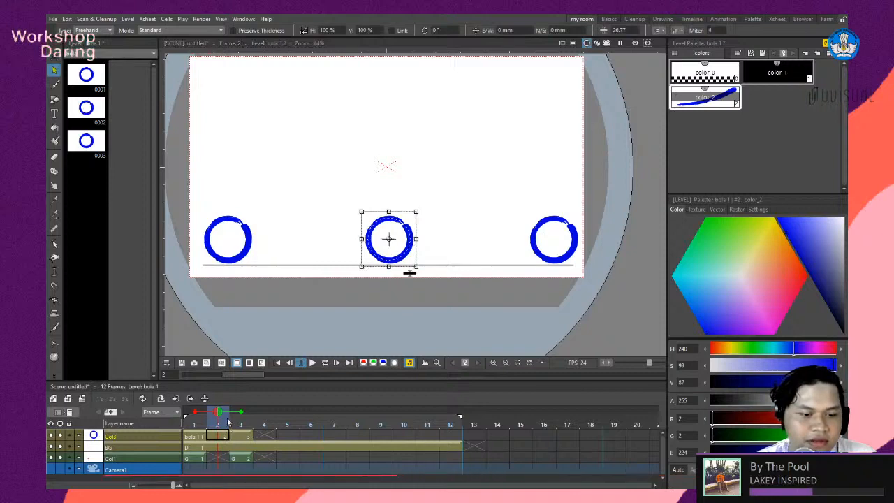
Turn off the onion skin for frames 1 and 3, and scrub to frame 3.
click(242, 412)
click(241, 412)
click(241, 412)
click(195, 413)
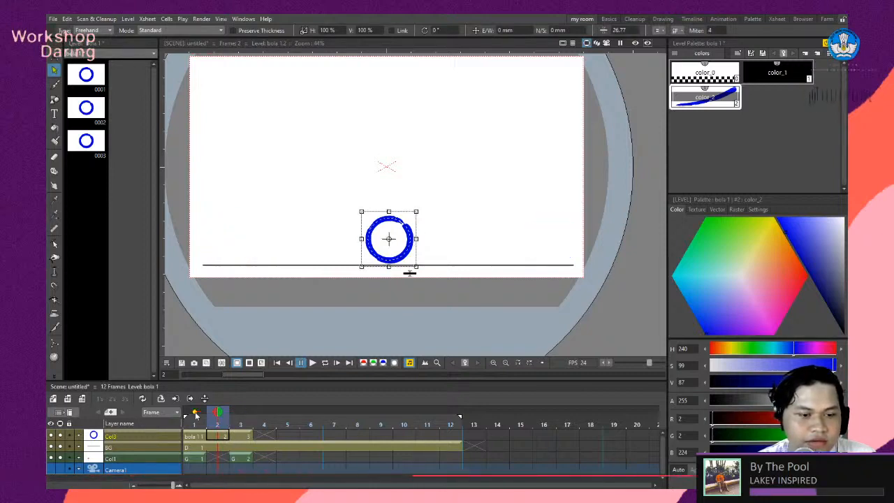
mouse_move(220, 419)
mouse_down()
mouse_move(195, 420)
mouse_move(239, 423)
mouse_move(192, 427)
mouse_move(240, 427)
mouse_up()
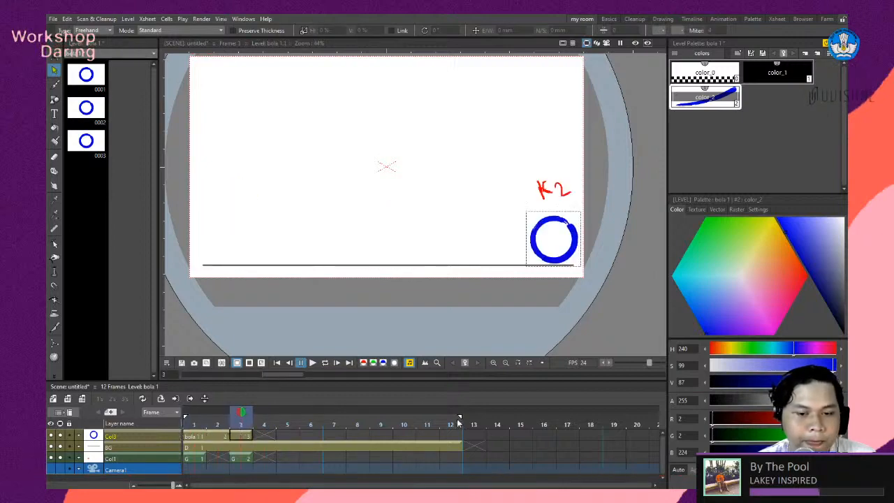
Shorten the playback range to end at frame 10, and scrub between frames 1 and 2.
drag(460, 419, 410, 422)
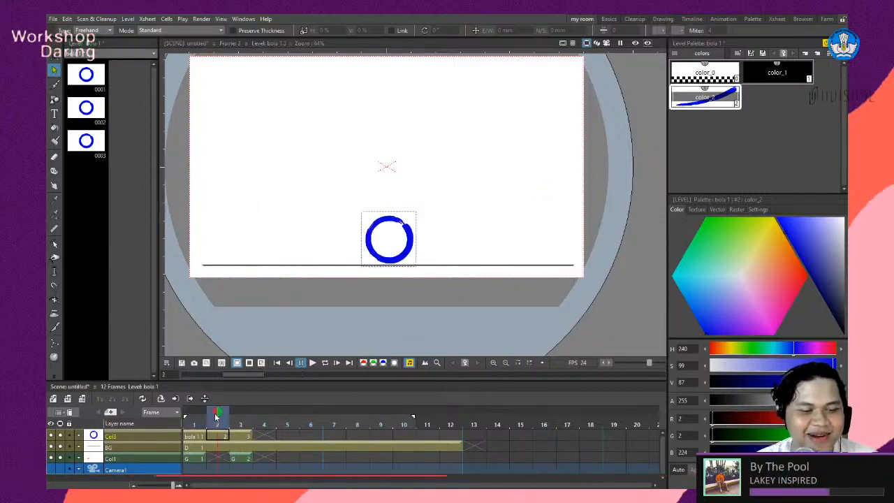
click(204, 421)
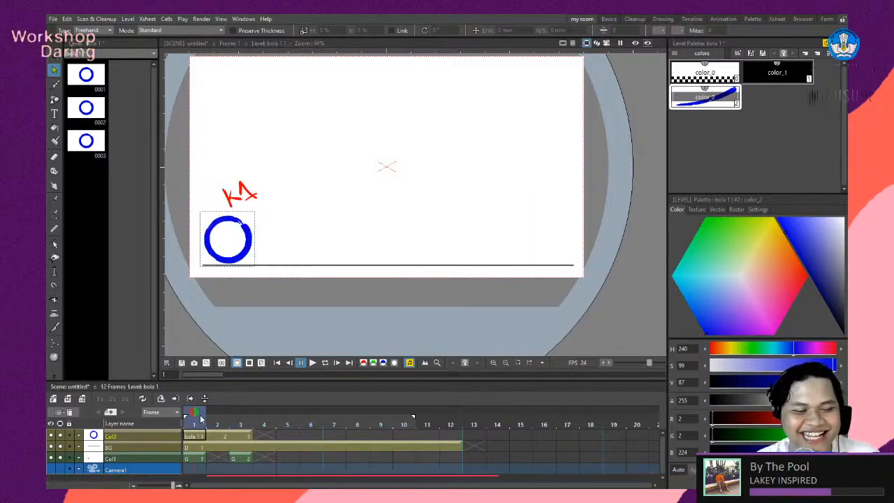
drag(204, 421, 221, 433)
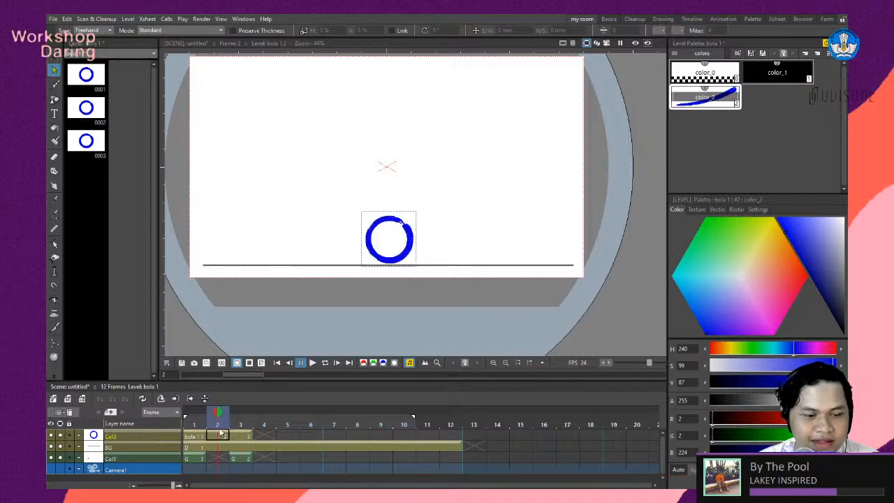
Compare the ball in frames 3, 1 and 2, and draw a red B above the frame 2 ball on the Col1 label layer.
click(246, 437)
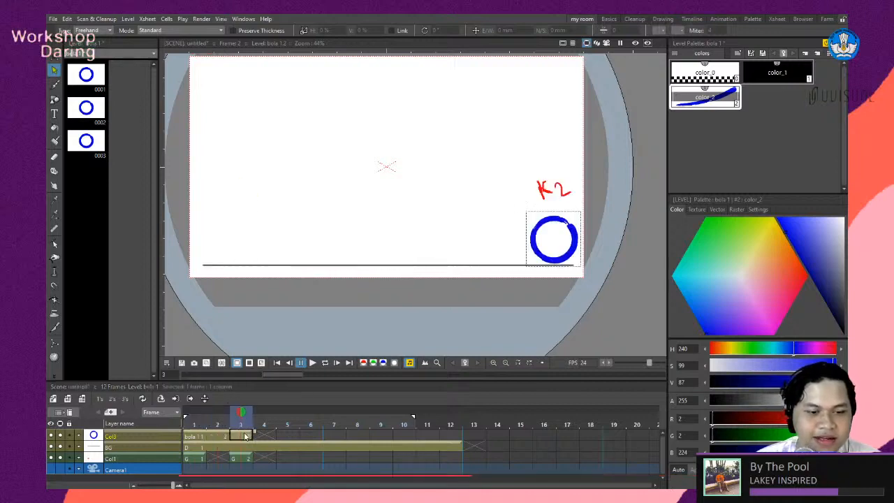
click(191, 438)
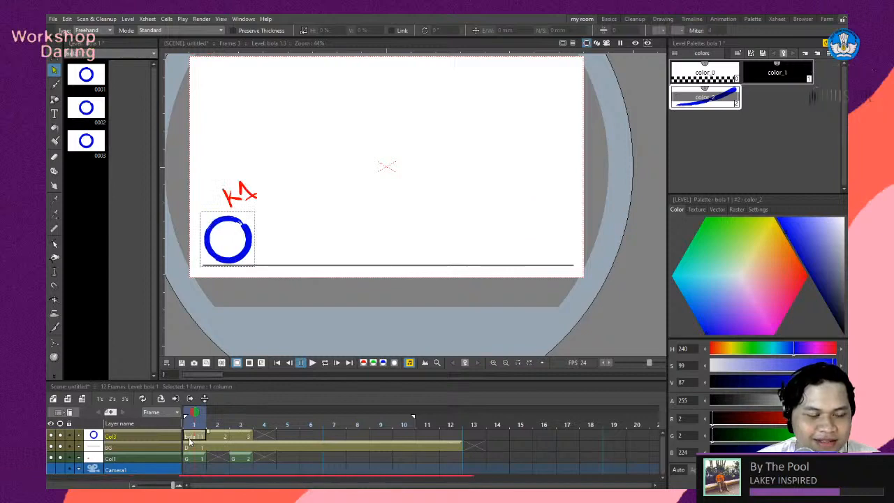
click(248, 438)
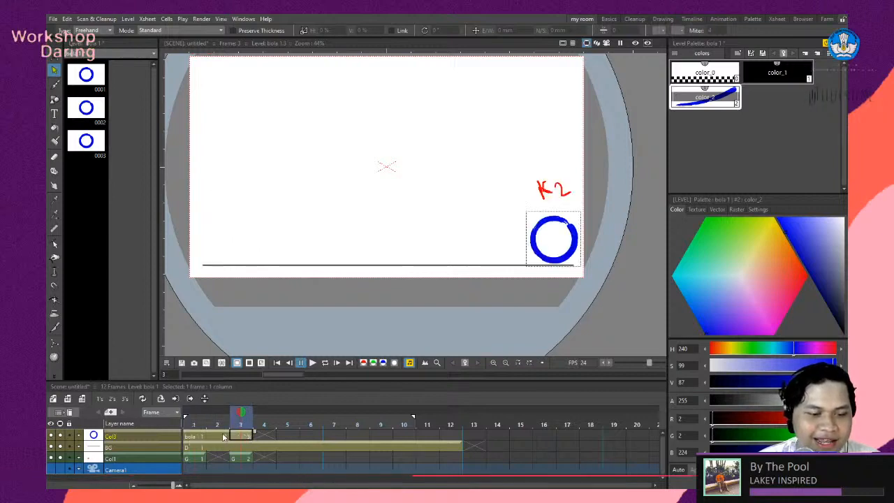
click(224, 438)
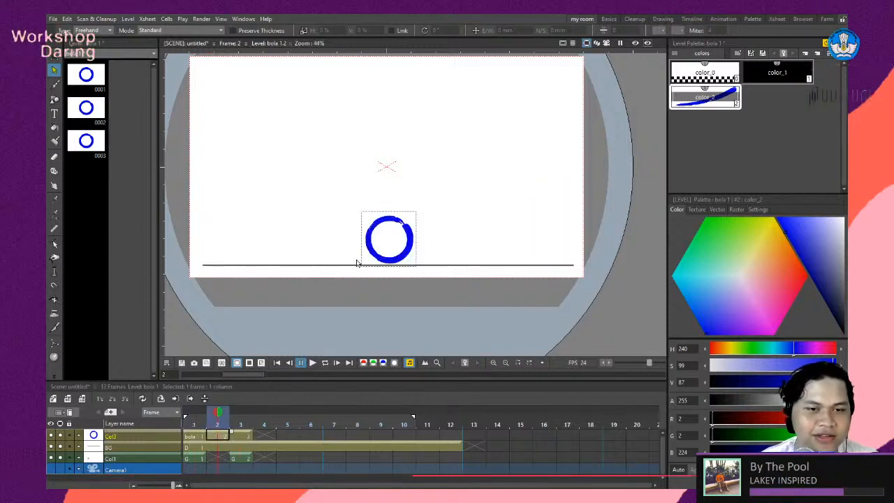
scroll(419, 224, down, 1)
scroll(455, 237, up, 2)
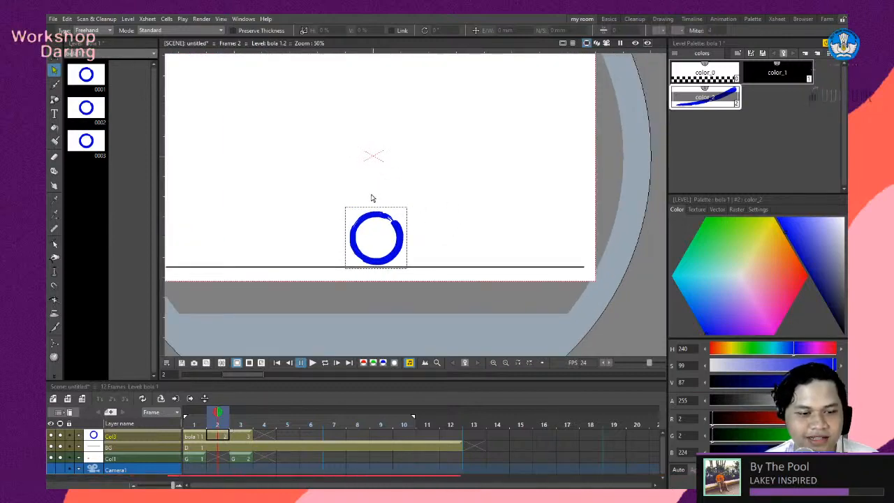
click(220, 459)
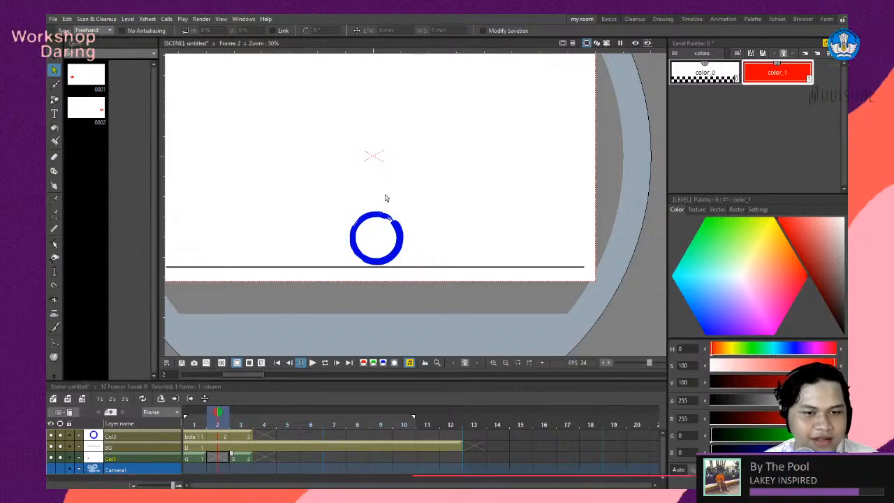
click(55, 86)
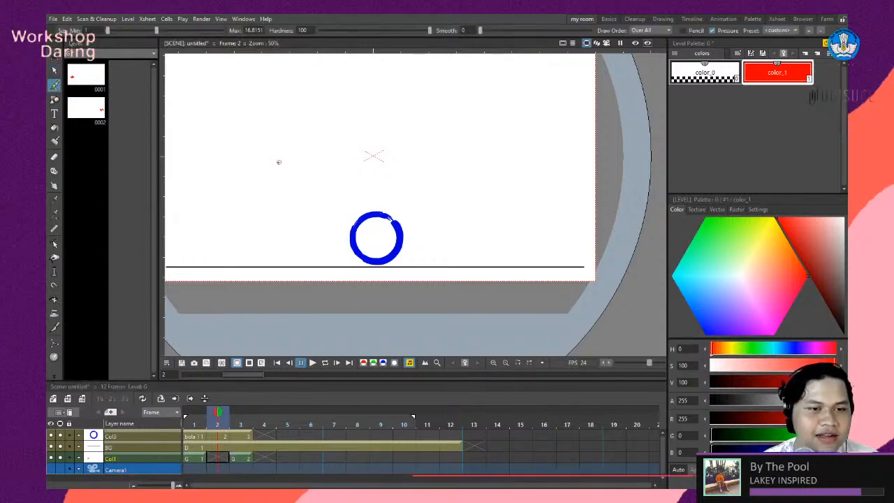
click(367, 179)
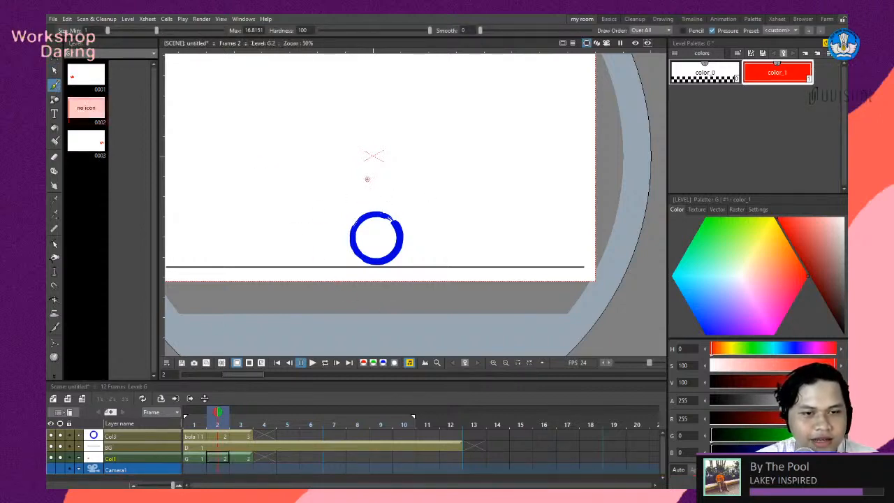
drag(364, 175, 376, 198)
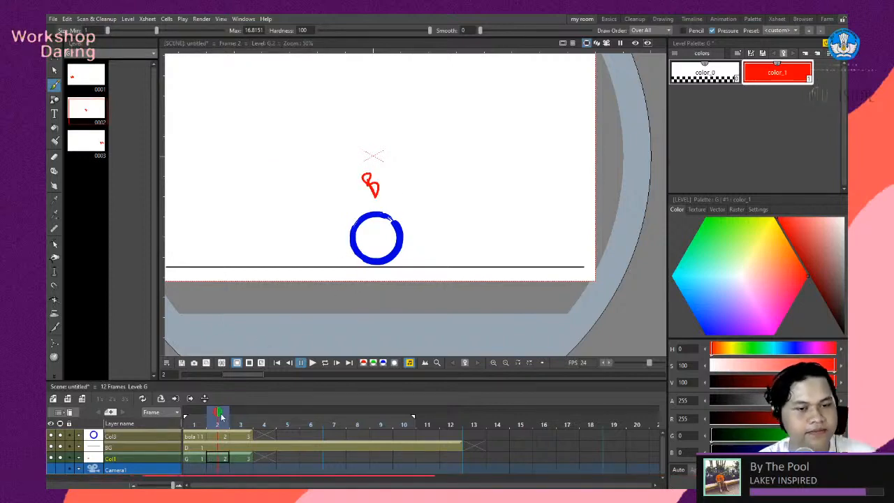
Shorten the playback range to end at frame 3 and play the three frames in a loop.
mouse_move(222, 417)
mouse_down()
mouse_move(203, 416)
mouse_move(211, 415)
mouse_up()
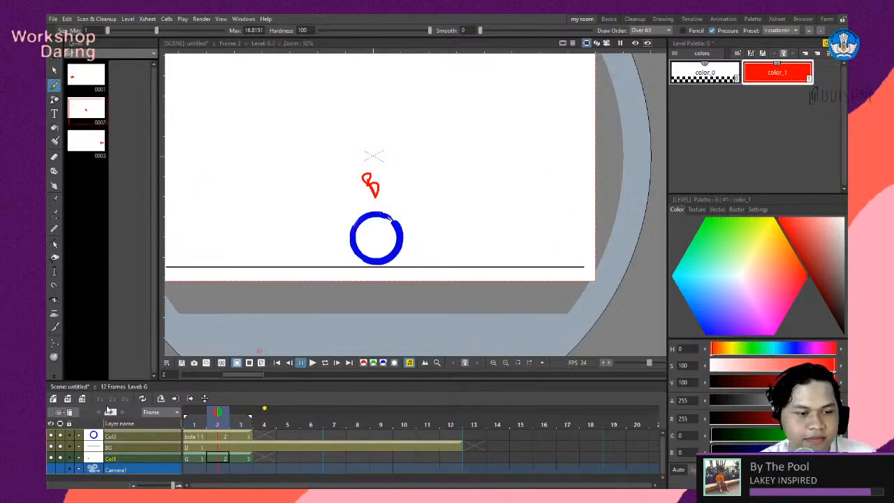
click(325, 363)
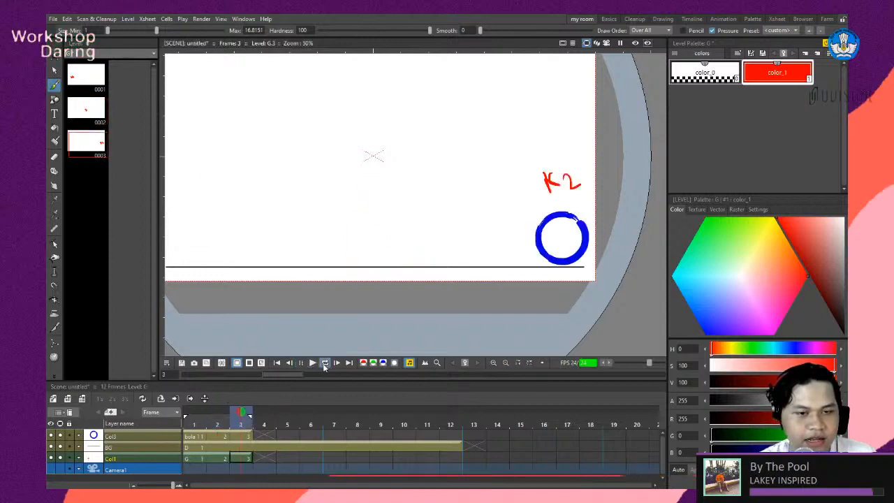
click(324, 364)
click(316, 363)
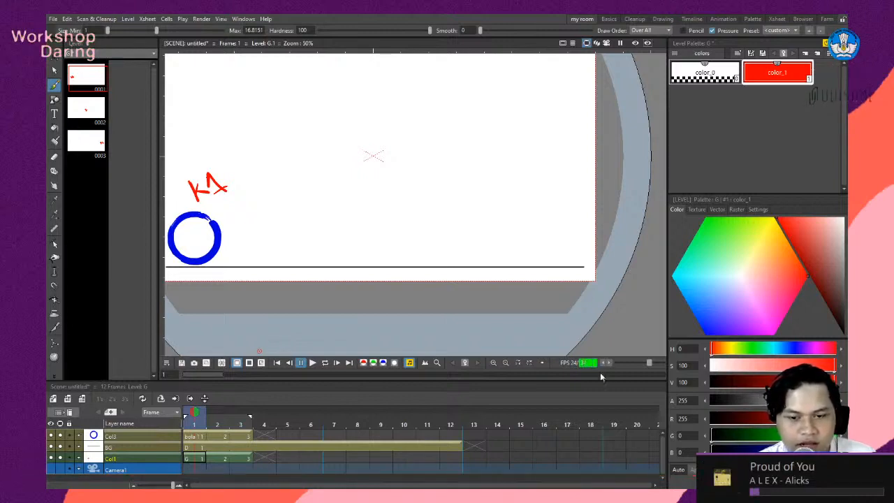
Set the playback rate to 3 FPS and replay the three-frame range in a loop.
key(Return)
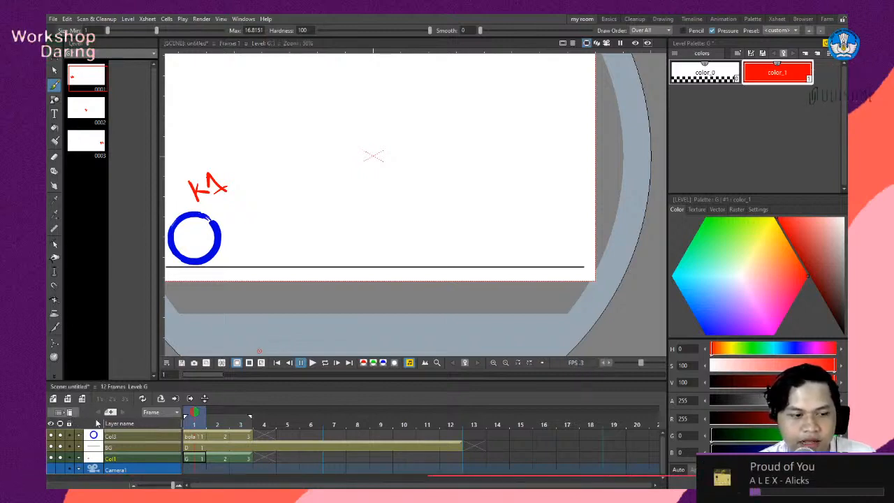
click(310, 364)
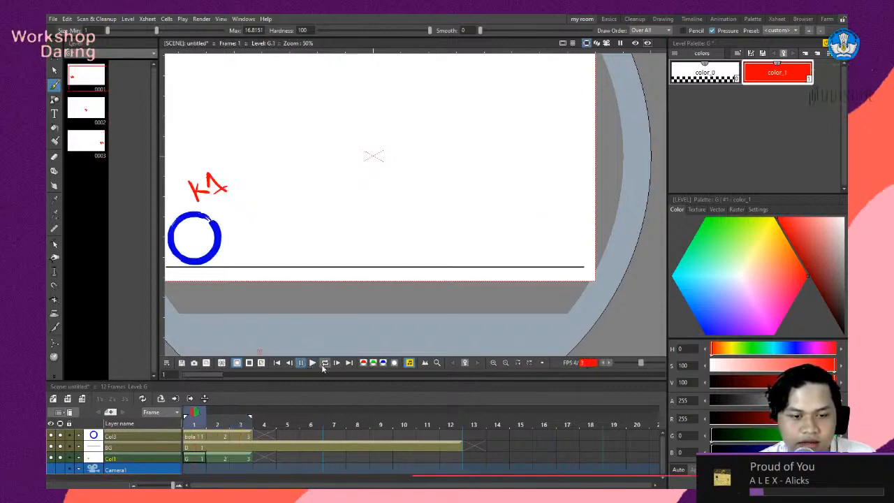
click(325, 362)
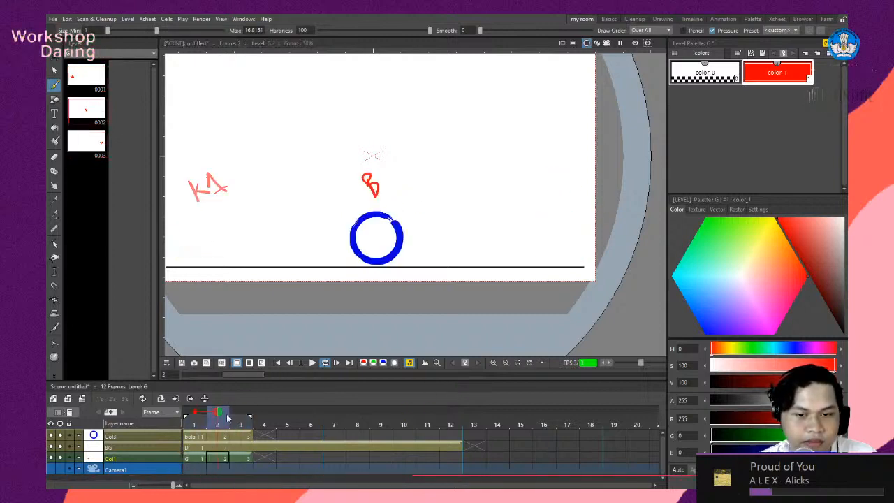
View the ball layer's frames 2 and 3 with the previous frame's onion skin, and turn the onion skin off.
click(129, 437)
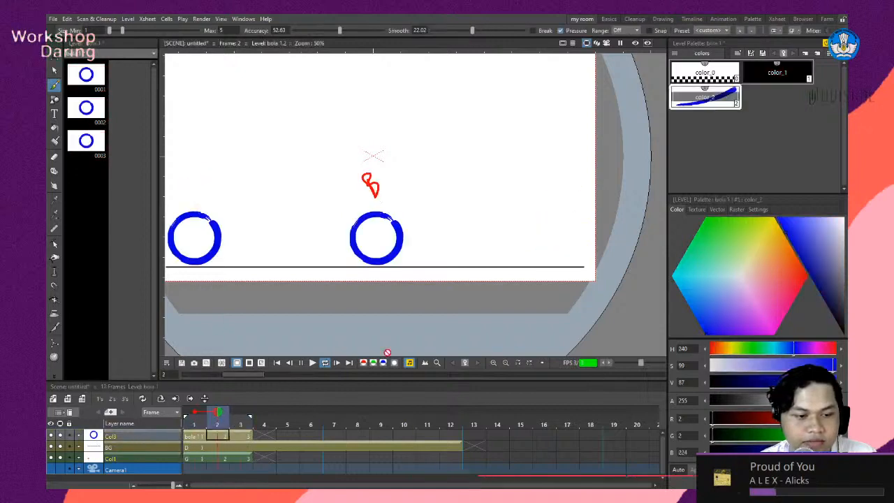
click(325, 363)
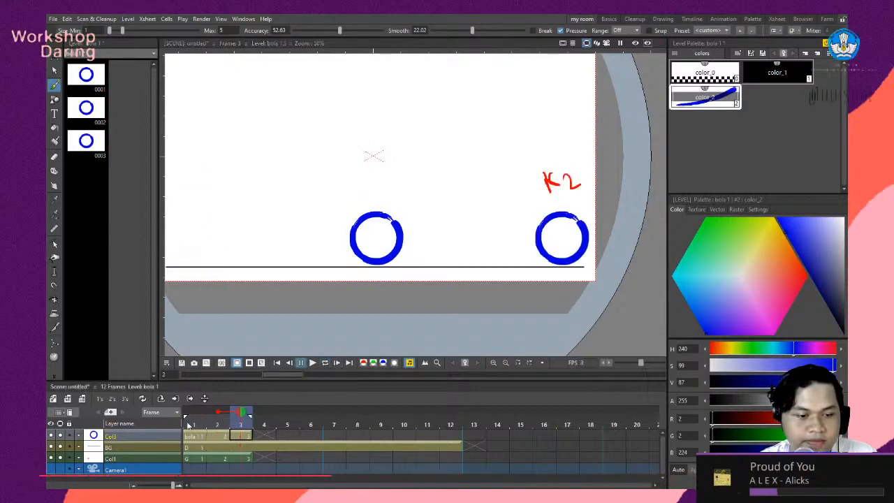
click(238, 415)
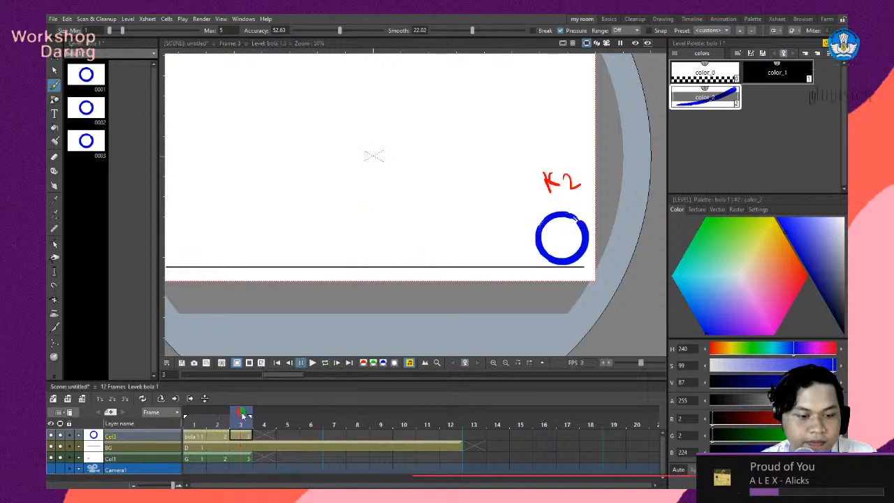
click(219, 415)
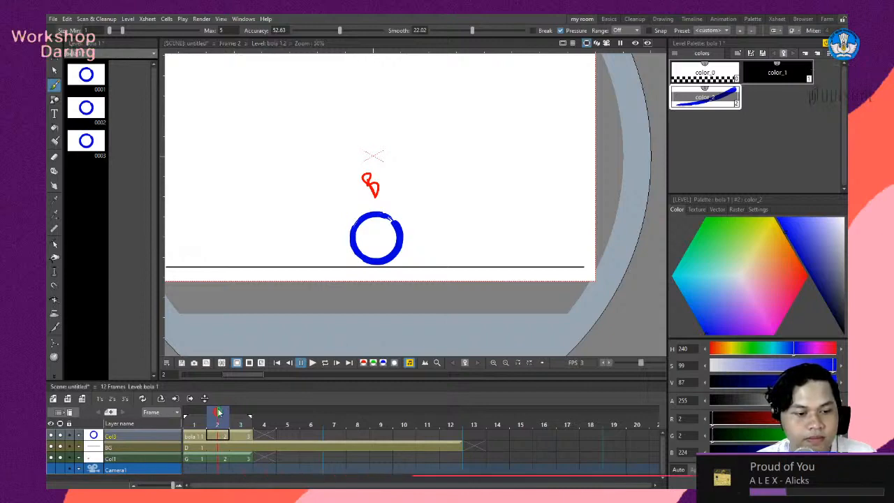
mouse_move(216, 415)
mouse_down()
mouse_move(198, 415)
mouse_move(216, 419)
mouse_up()
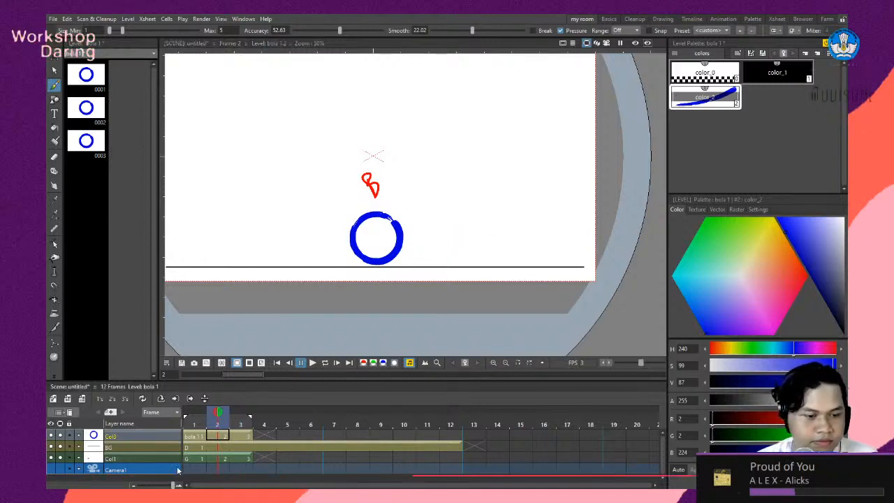
Examine the ball and BG layers at frame 2, with onion skin shown for frame 1.
click(212, 448)
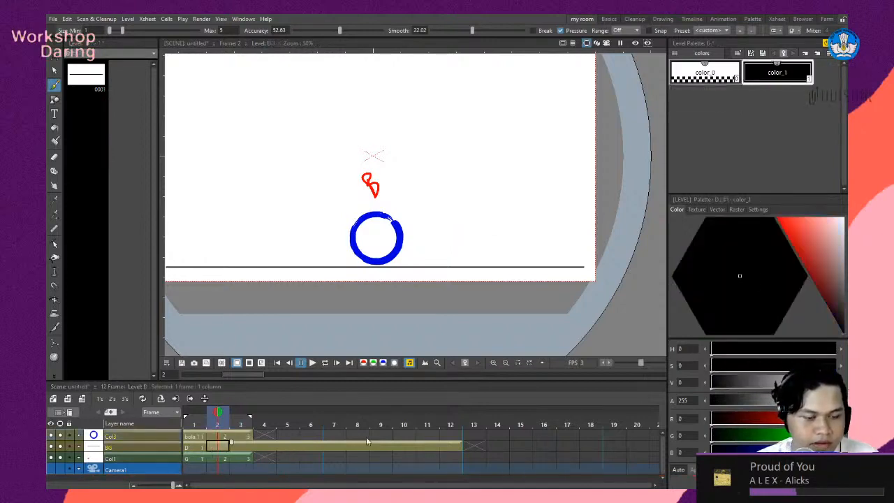
scroll(366, 200, up, 1)
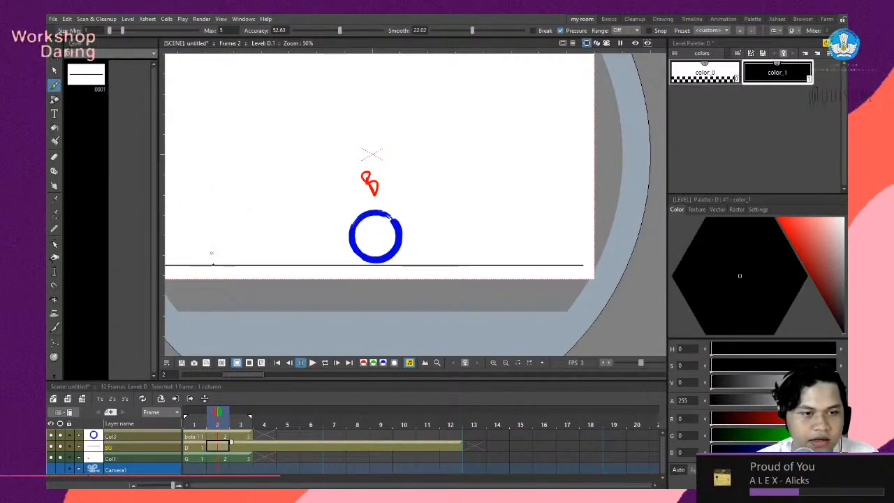
scroll(196, 265, down, 2)
scroll(194, 273, up, 2)
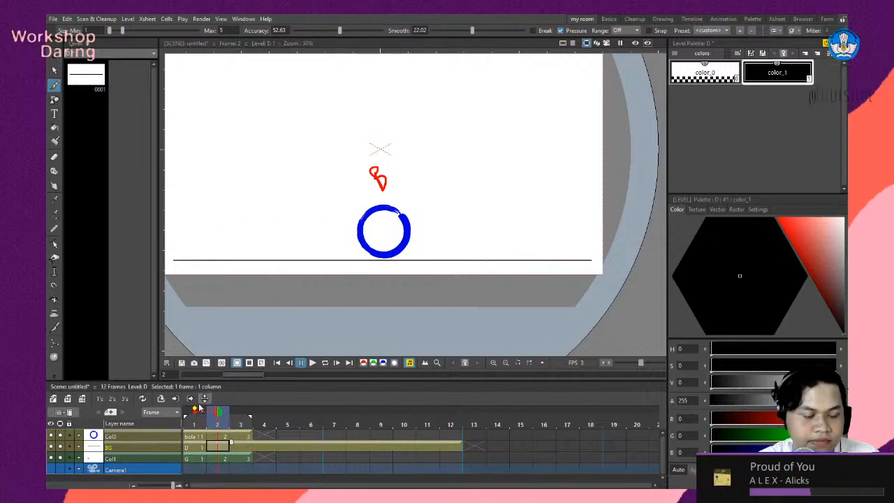
click(208, 437)
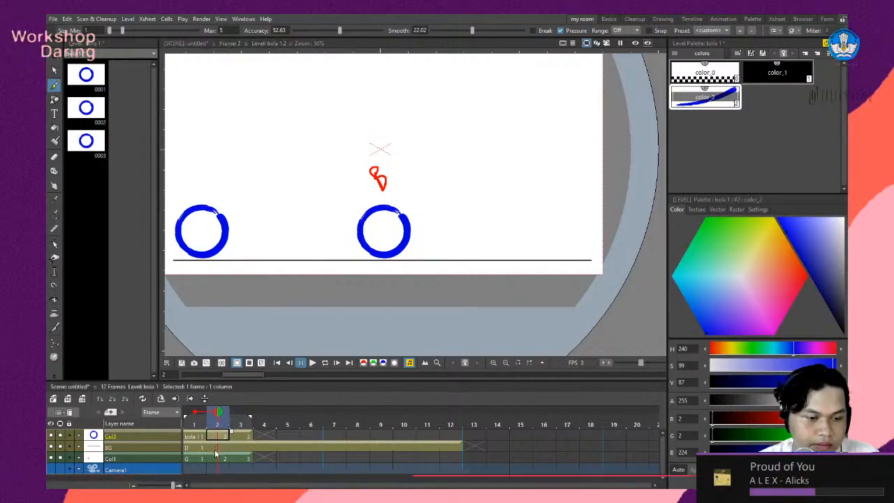
click(215, 447)
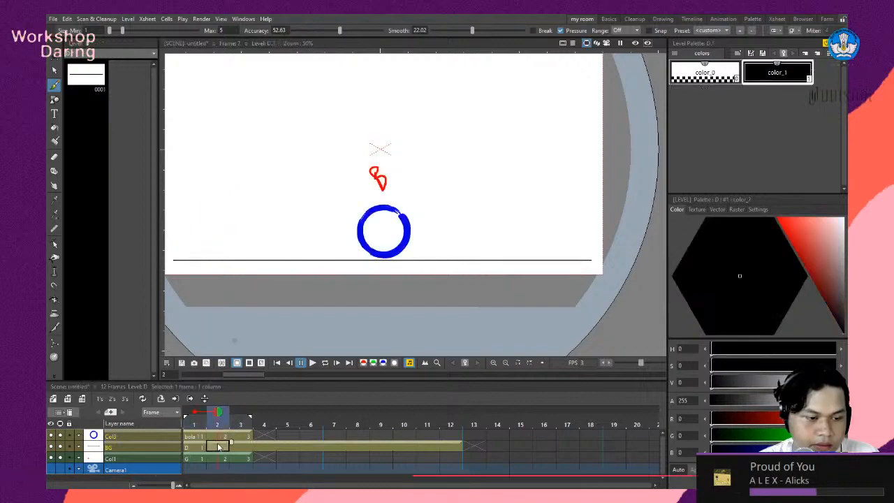
click(60, 436)
click(60, 436)
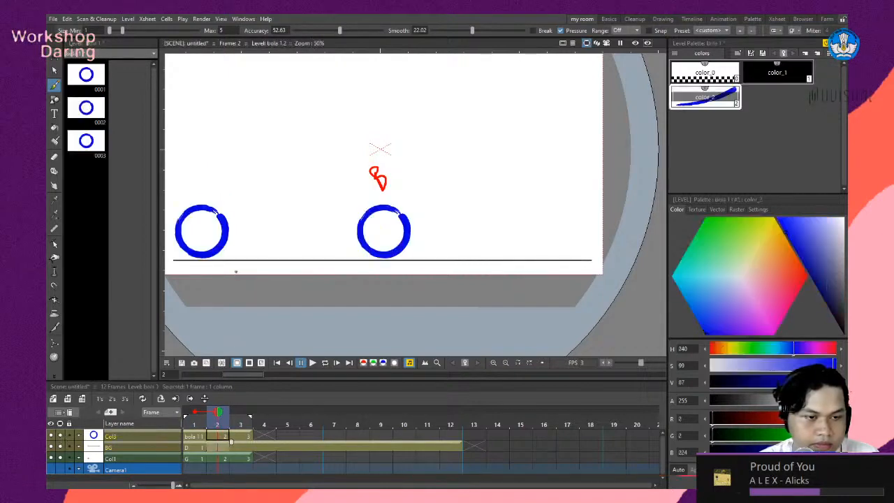
scroll(236, 273, down, 1)
scroll(236, 274, up, 2)
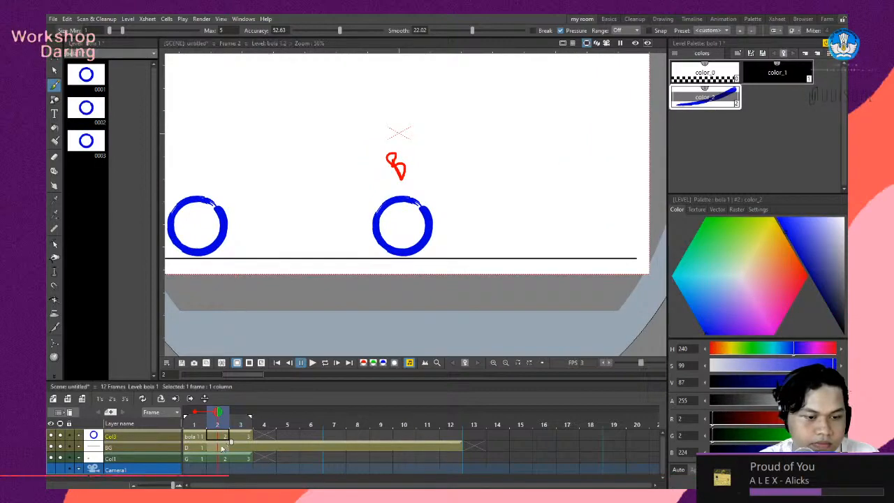
click(229, 444)
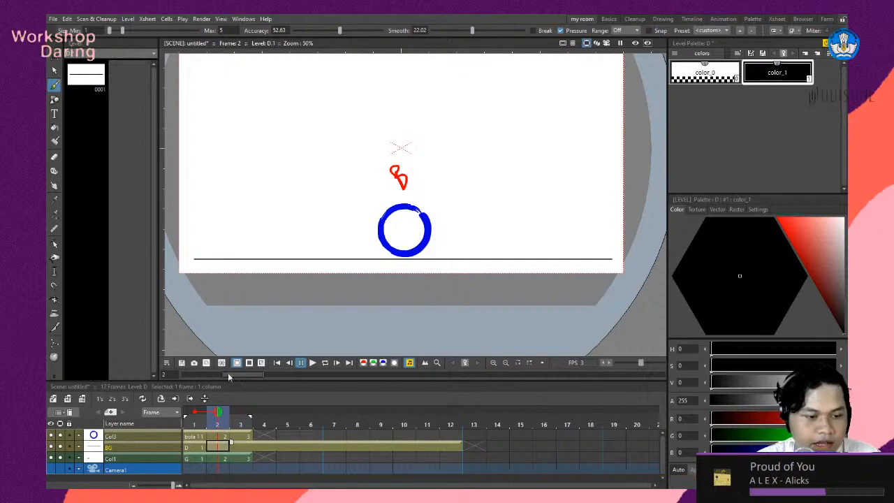
drag(197, 260, 198, 266)
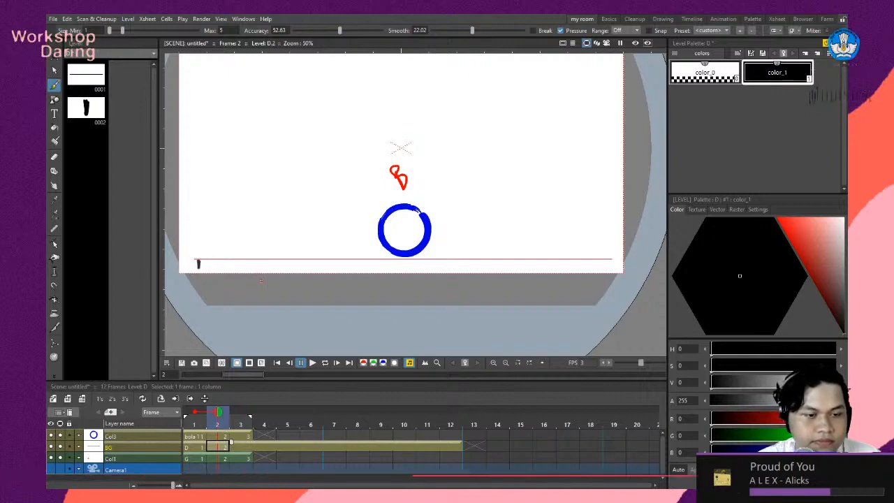
key(ctrl+z)
On frame 1 of the BG layer, draw long black tick marks across the ground line at the K1, K2 and midpoint positions.
click(198, 449)
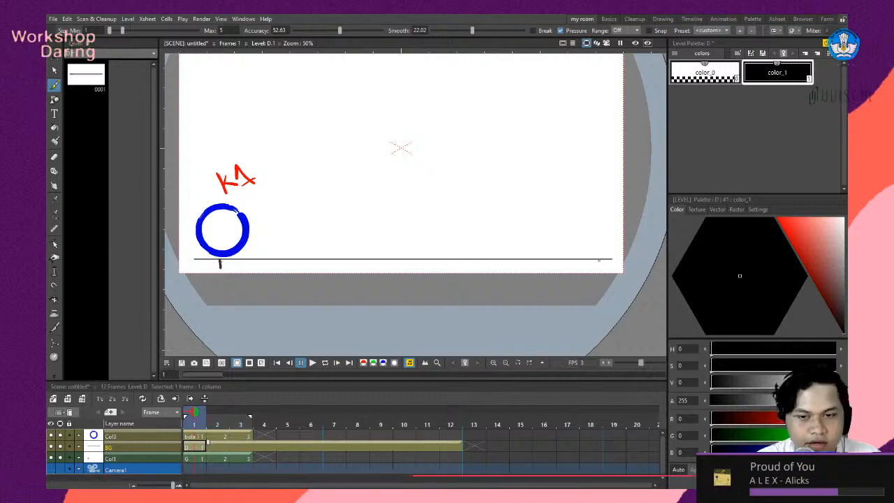
mouse_move(597, 261)
mouse_down()
mouse_move(598, 270)
mouse_move(595, 242)
mouse_up()
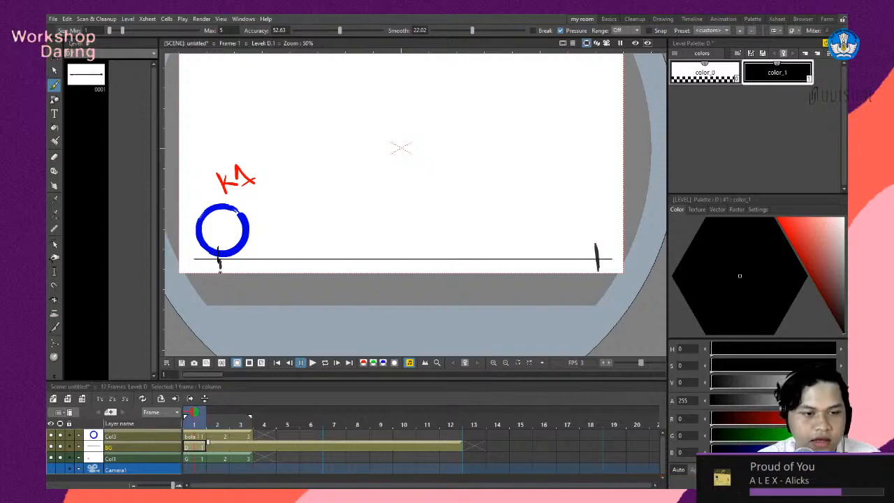
drag(219, 268, 219, 241)
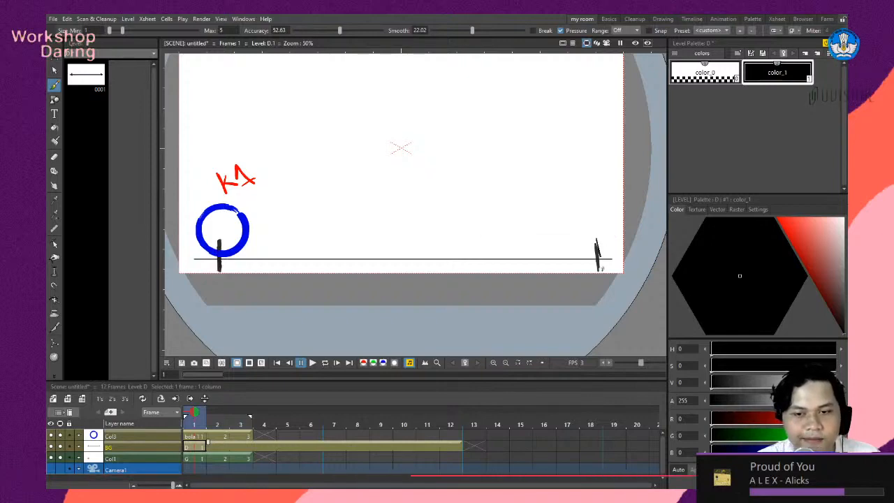
drag(595, 237, 598, 271)
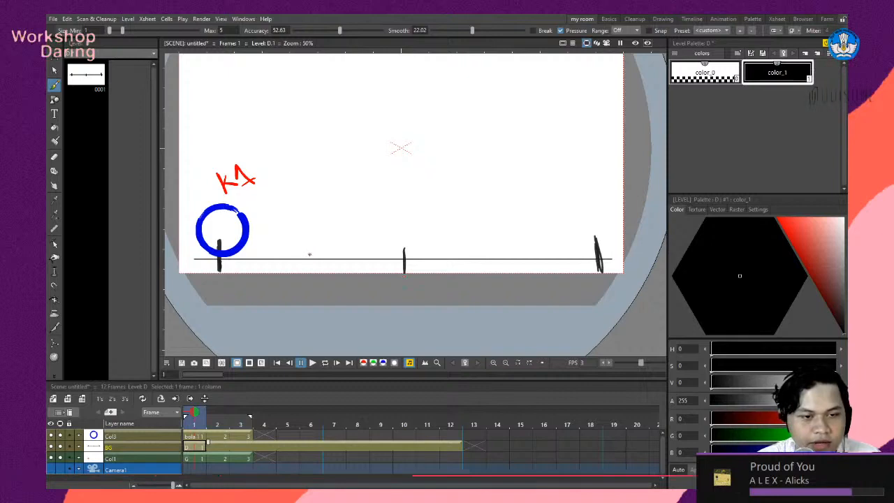
Draw shorter tick marks on the ground line at the quarter points and halfway between each neighbouring pair of ticks.
drag(308, 253, 309, 266)
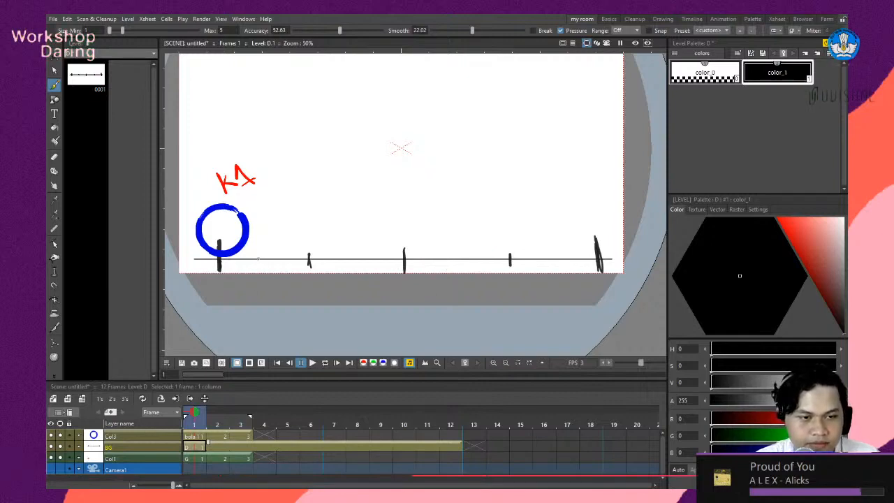
drag(258, 253, 259, 269)
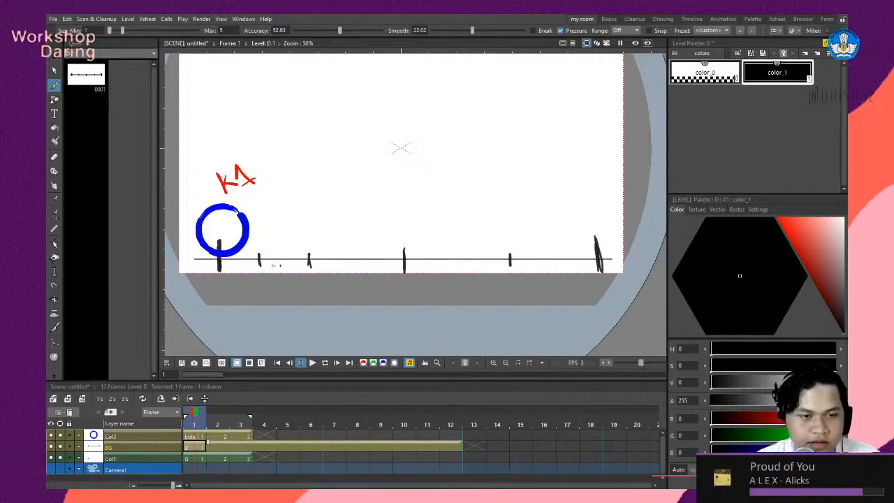
drag(357, 254, 357, 268)
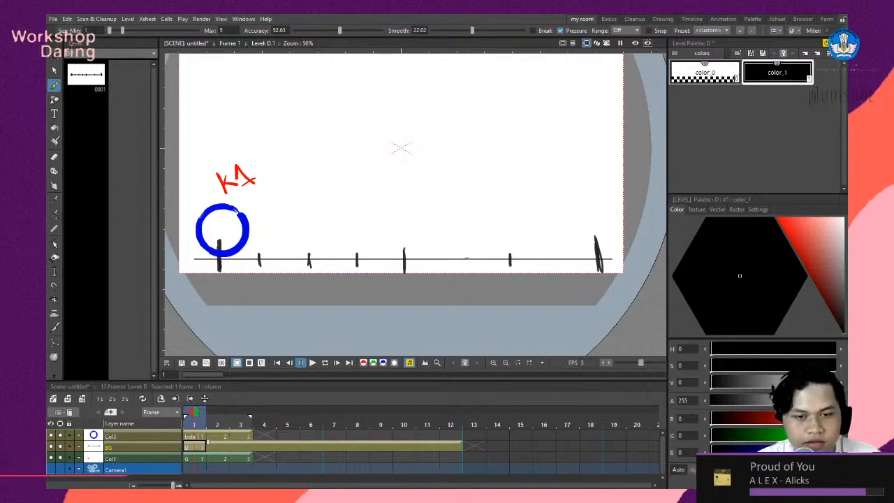
drag(462, 254, 463, 265)
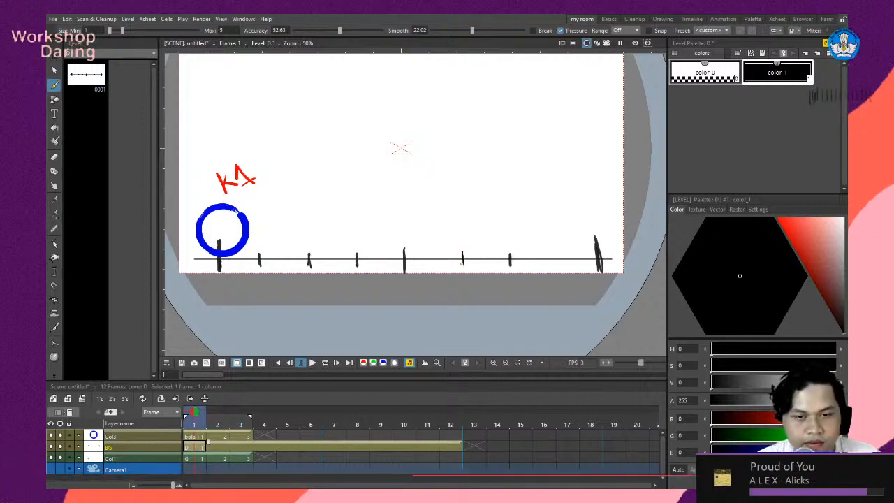
drag(550, 256, 550, 266)
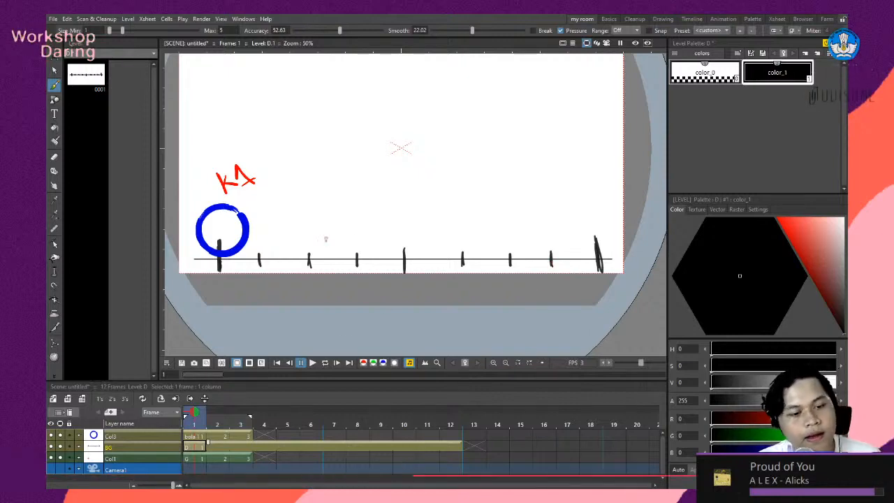
Examine the balls against the spacing ticks at BG frames 1 to 4, and at the ball layer's frames 2 and 3.
click(222, 448)
click(241, 449)
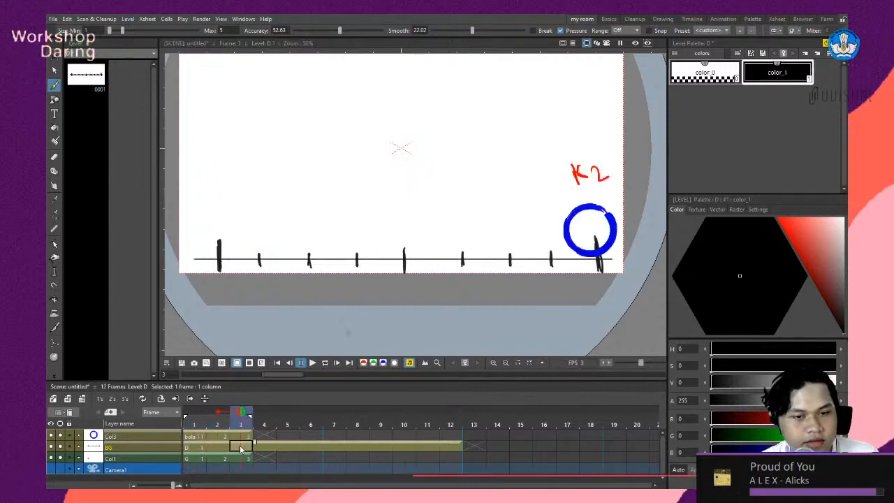
click(202, 448)
click(222, 451)
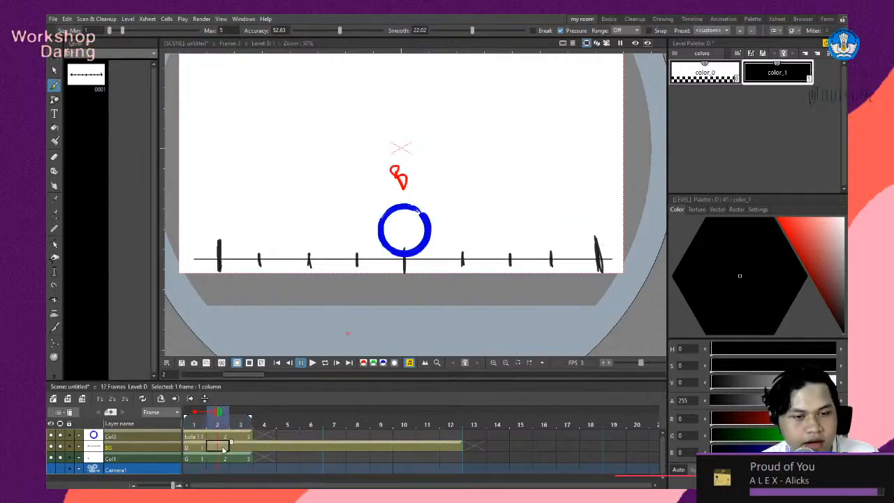
click(242, 449)
click(265, 451)
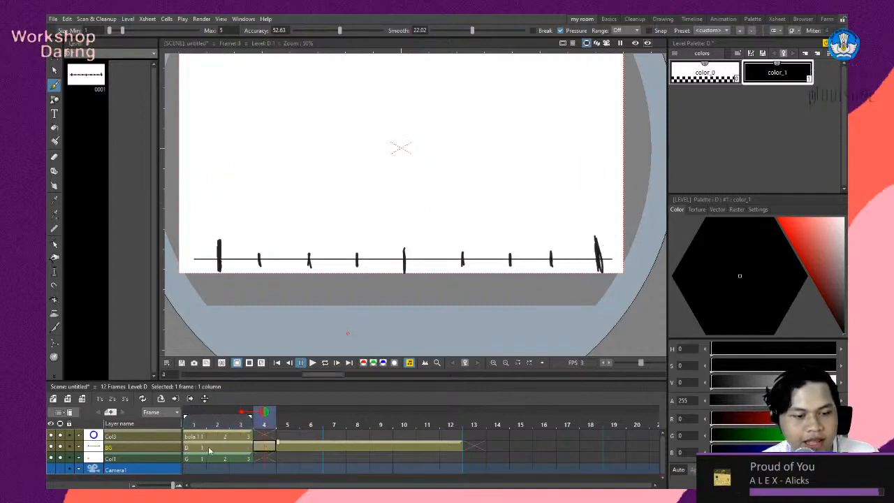
click(200, 450)
click(215, 451)
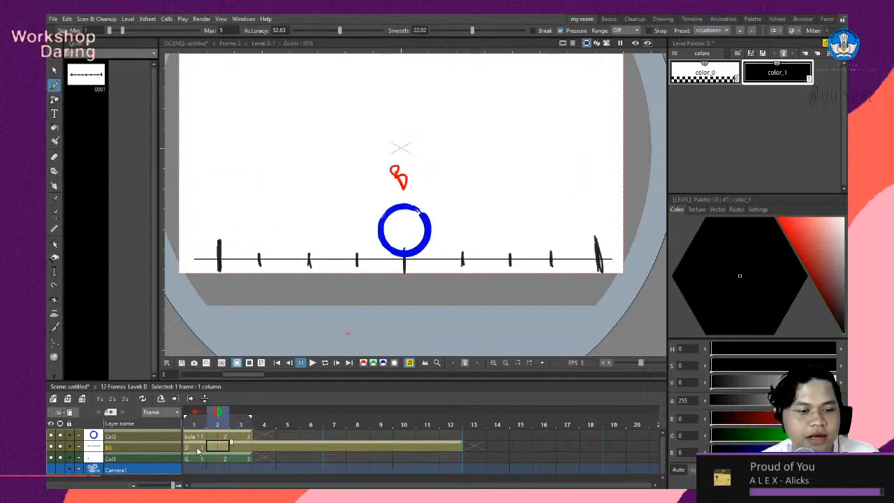
click(201, 450)
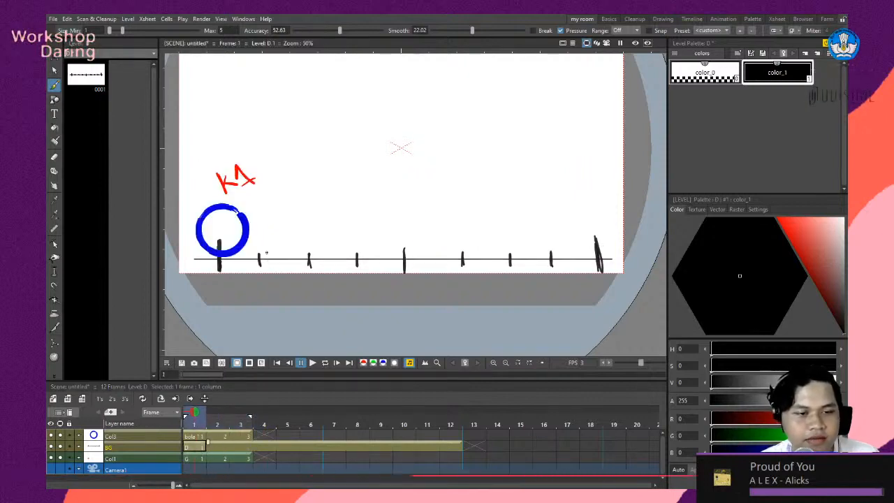
click(224, 437)
click(244, 437)
click(225, 438)
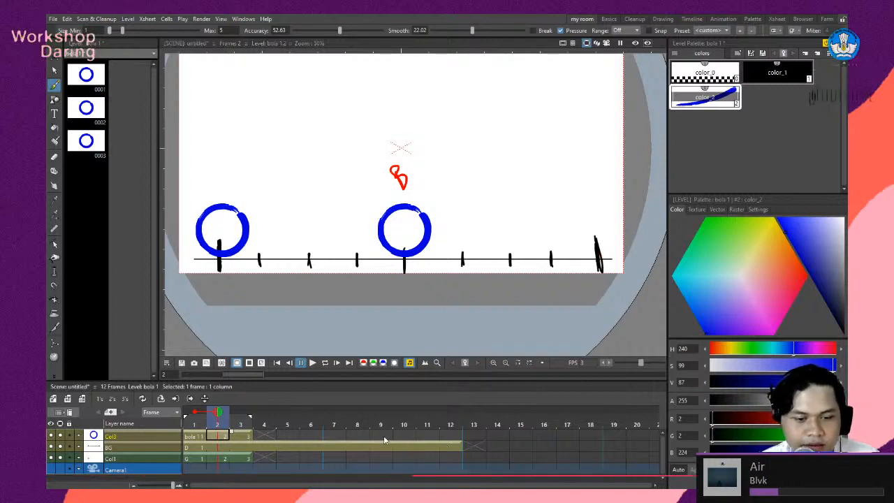
click(244, 439)
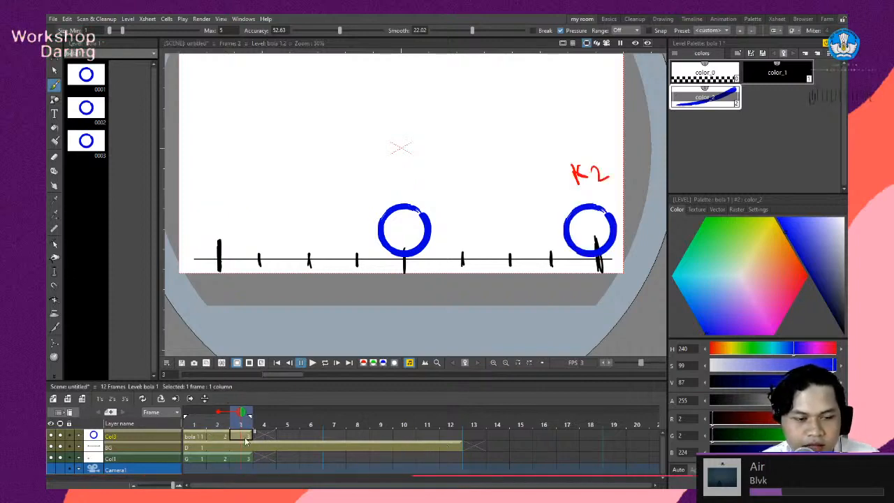
drag(246, 439, 346, 438)
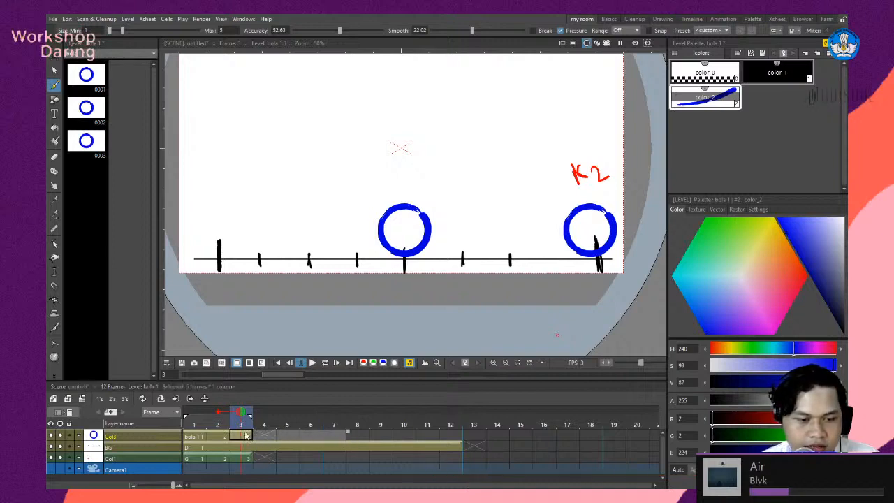
double_click(243, 434)
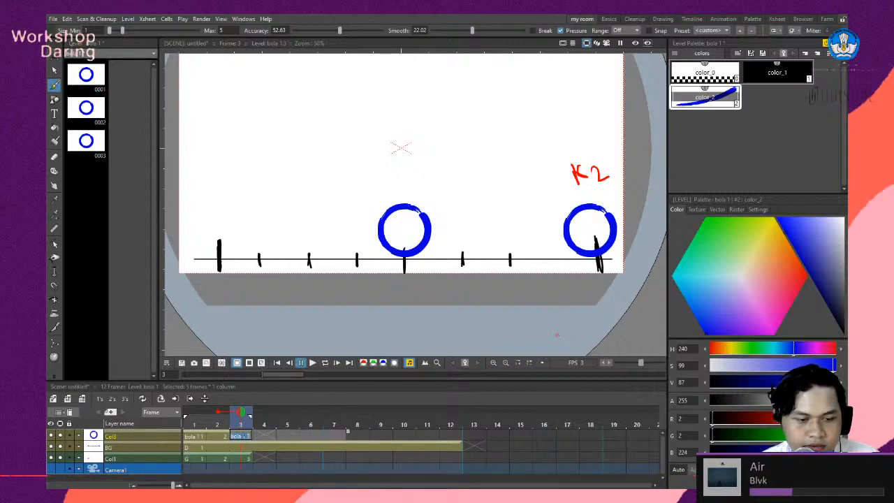
click(265, 435)
click(243, 437)
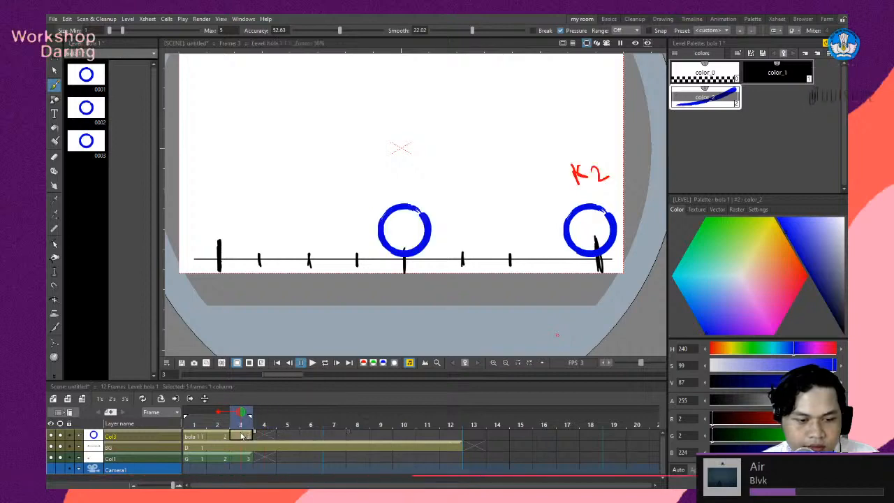
Move the K2 ball drawing from frame 3 to frame 9, and the breakdown ball drawing from frame 2 to frame 5.
drag(255, 434, 382, 437)
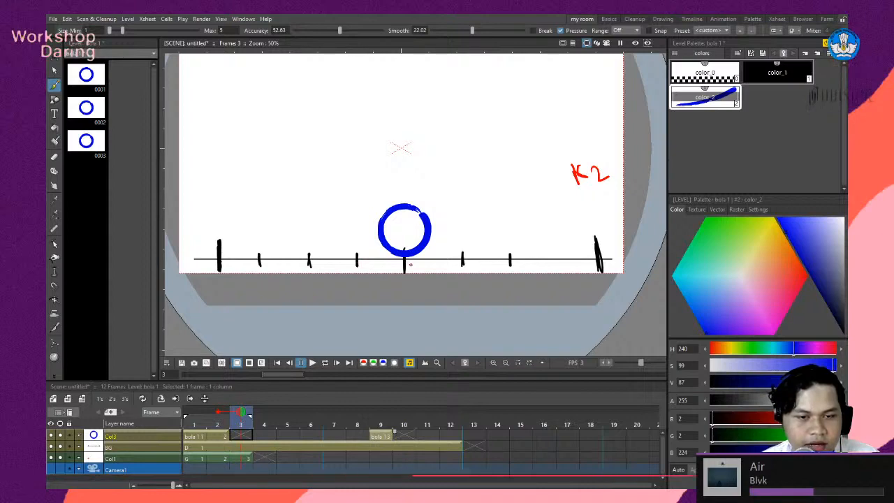
click(218, 436)
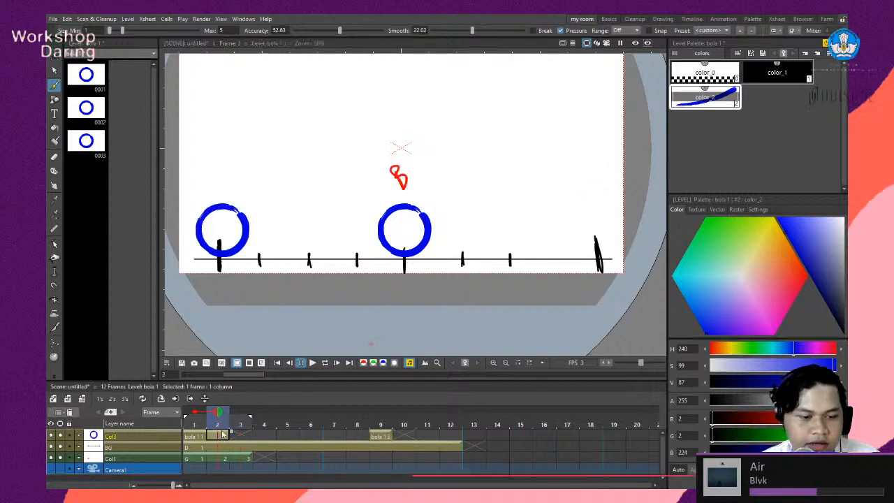
drag(266, 438, 296, 437)
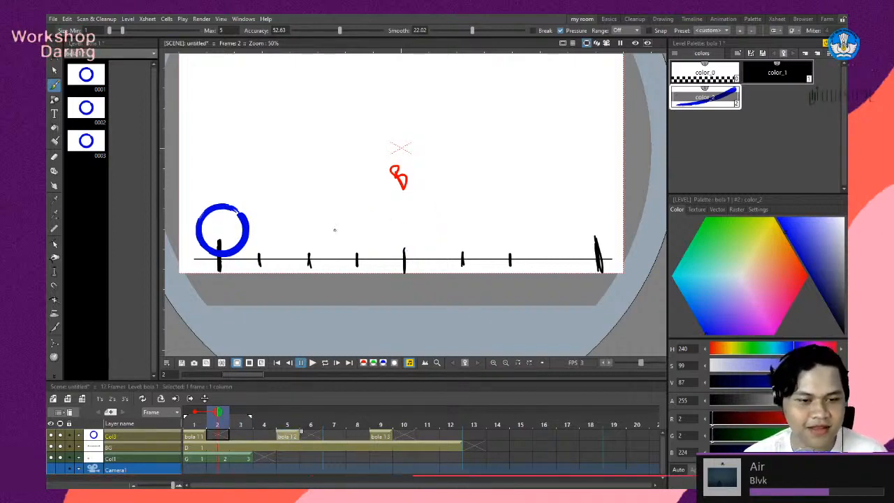
Duplicate the K1 ball drawing of frame 1 into frame 2 of the ball layer.
click(202, 437)
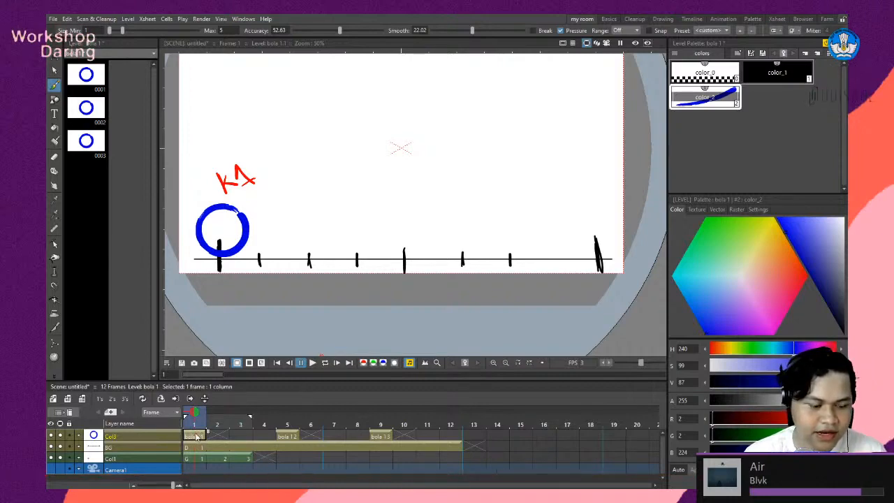
key(d)
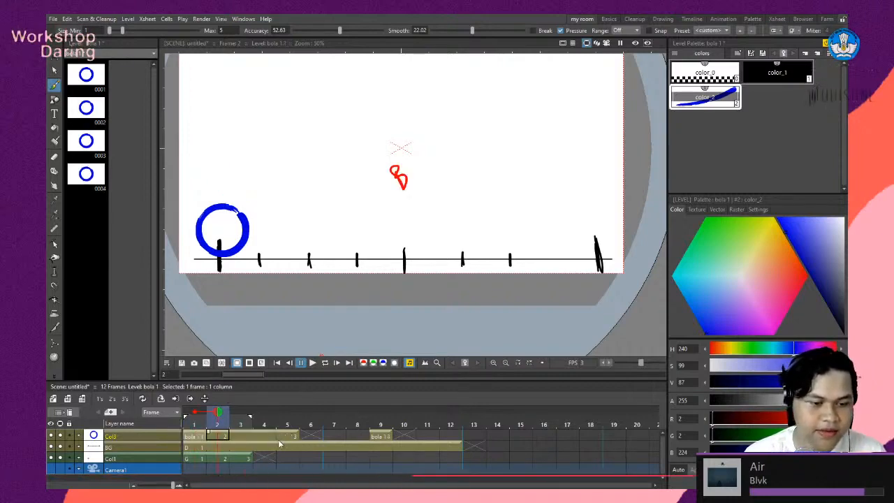
click(233, 439)
click(225, 434)
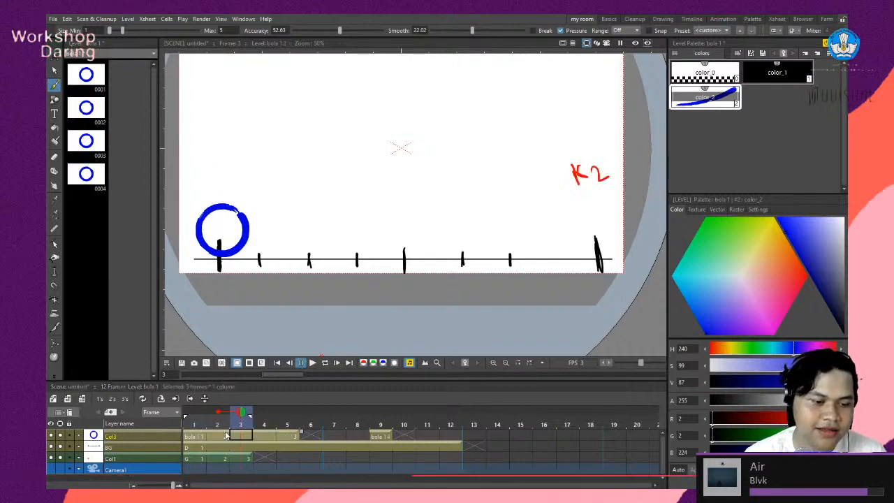
click(218, 434)
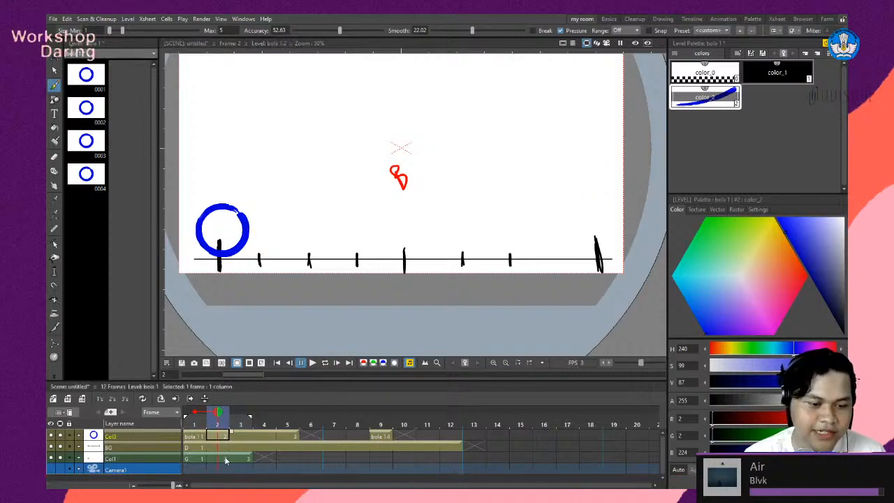
Hide the Col1 label layer and shift the frame 2 ball about 33 mm right, onto the first tick after K1.
click(60, 458)
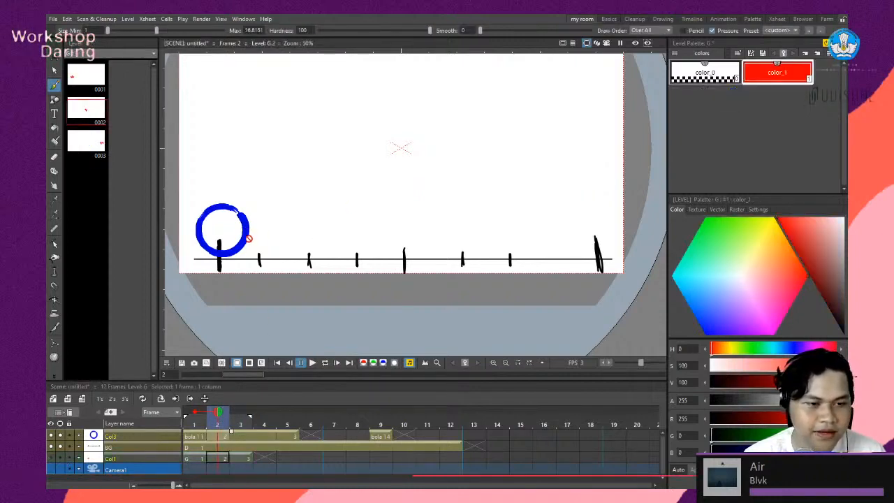
click(223, 437)
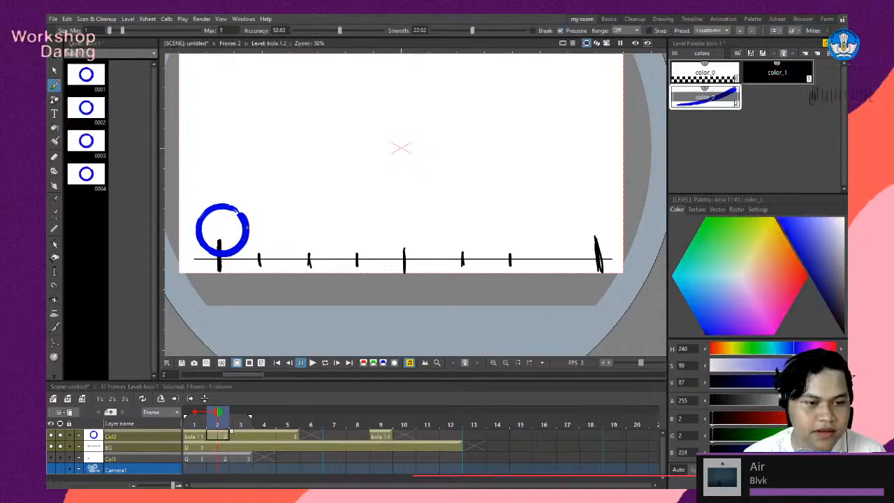
click(54, 70)
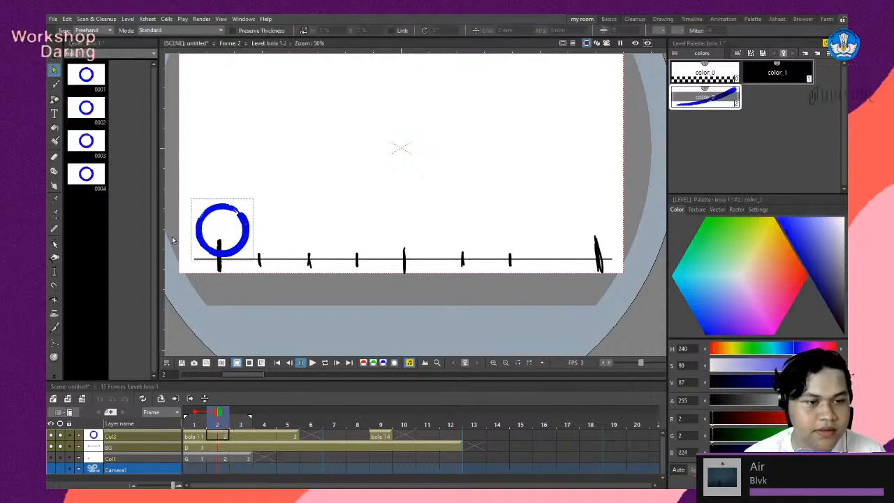
click(240, 227)
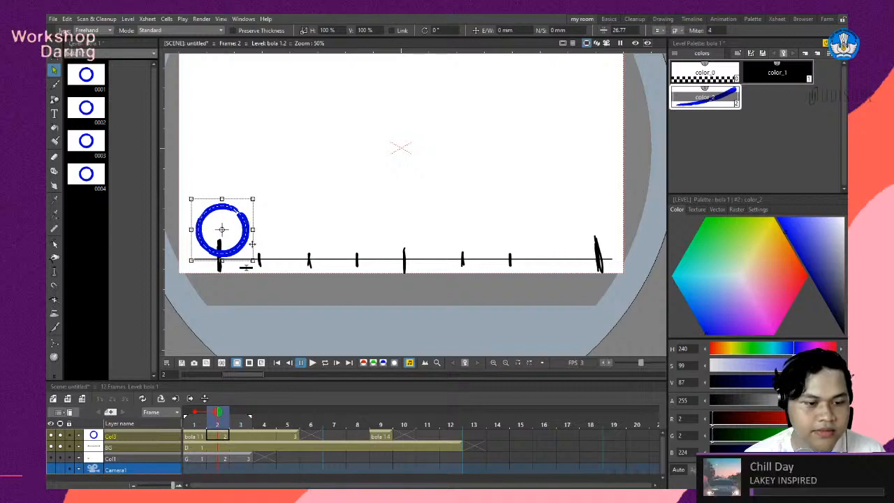
drag(245, 220, 281, 220)
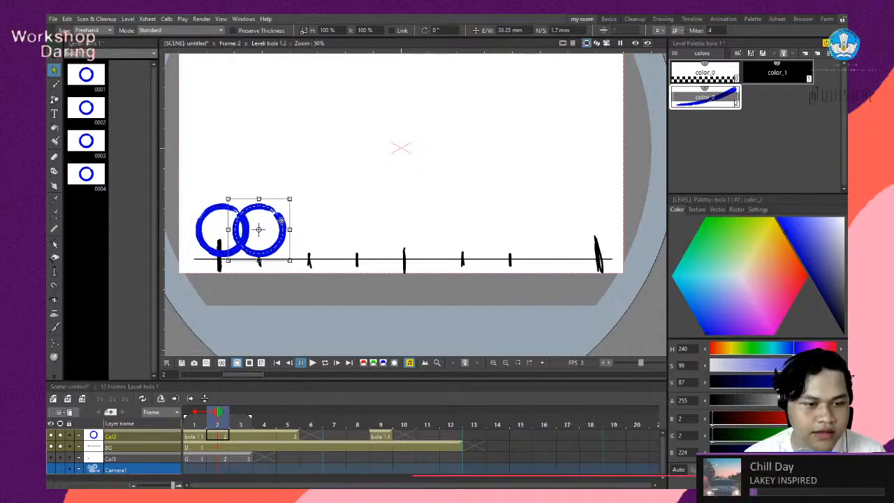
Compare the ball's position at frames 2 and 3 of the ball layer.
click(244, 438)
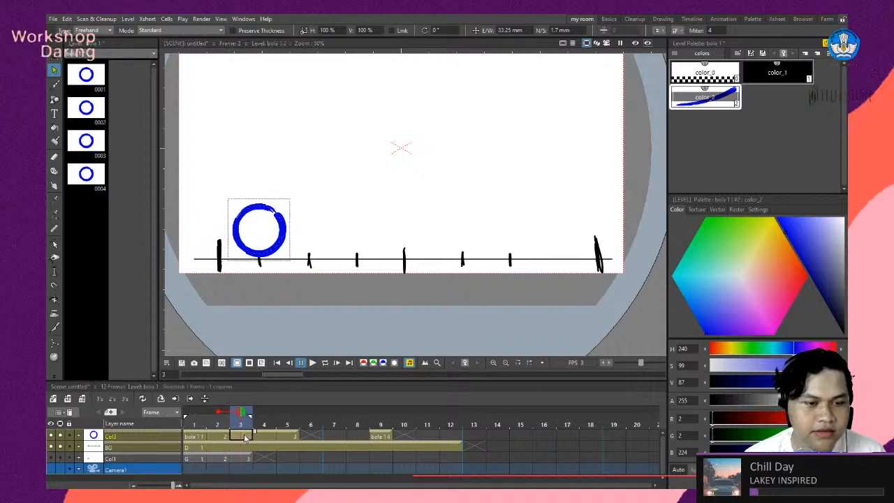
click(226, 438)
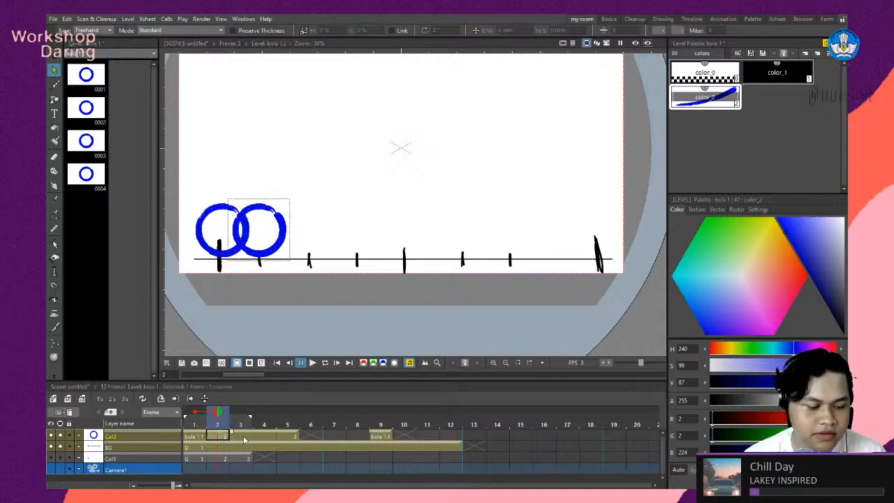
key(f)
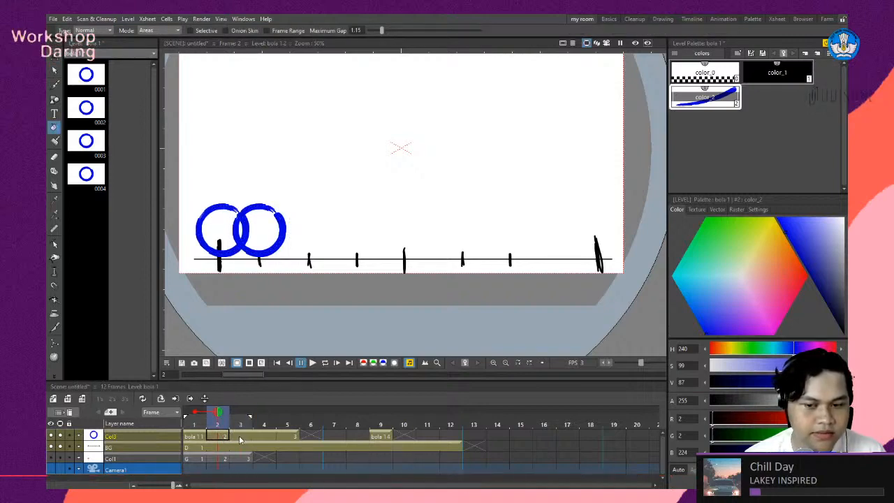
click(239, 435)
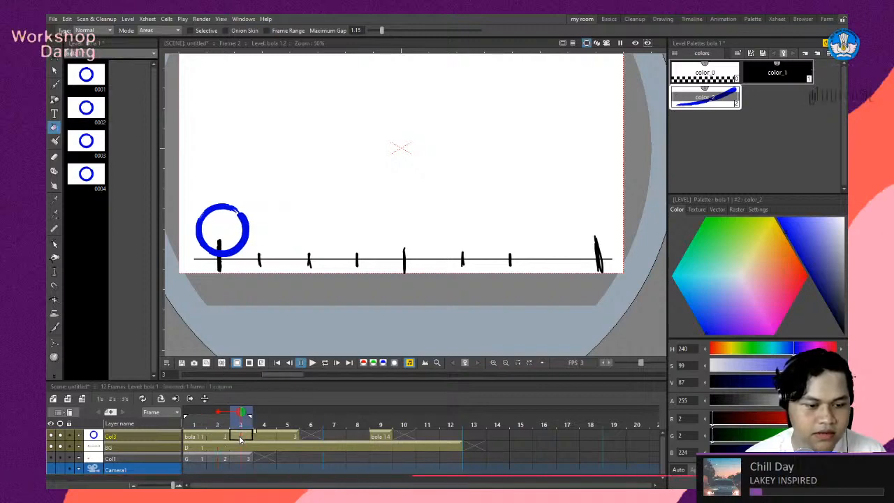
key(d)
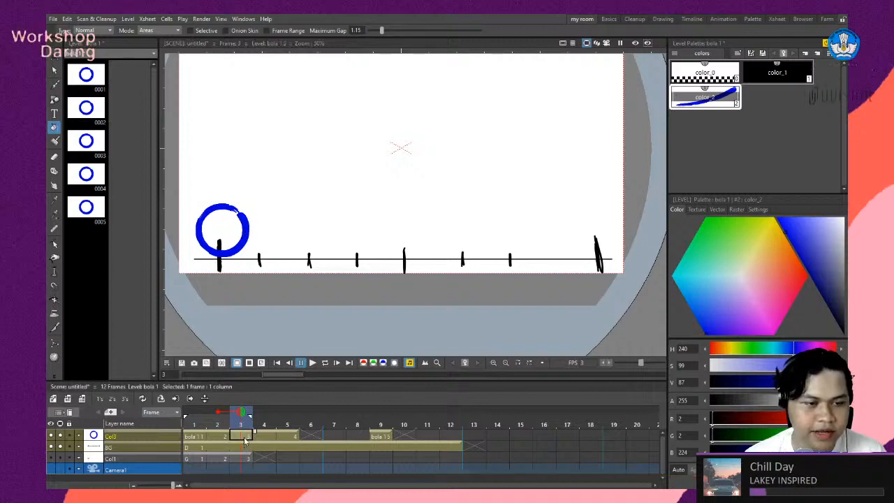
click(221, 437)
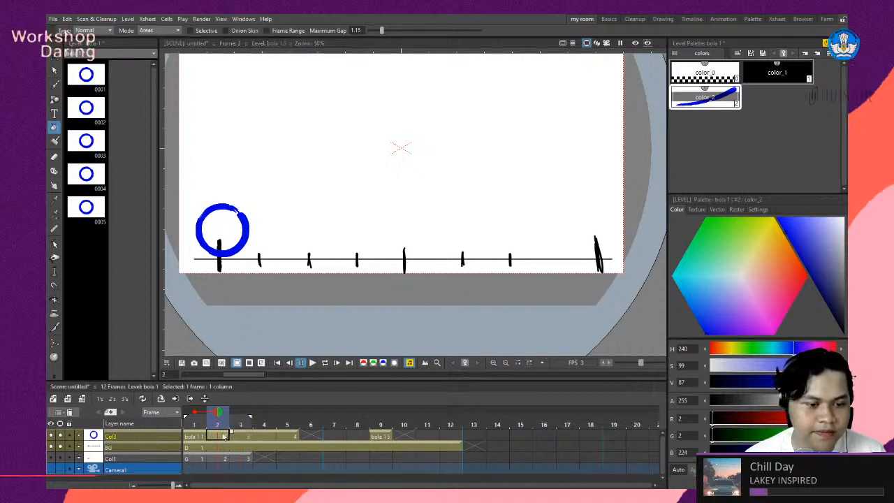
click(237, 437)
key(ctrl+z)
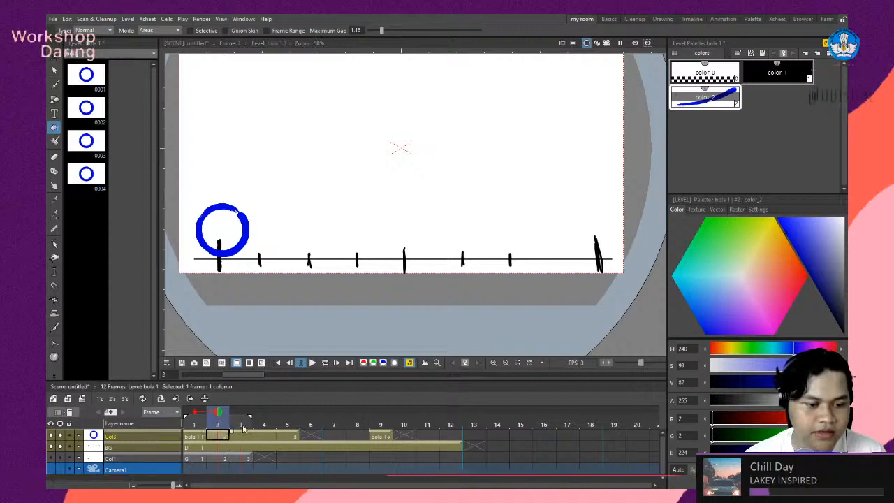
Shift the frame 2 ball about 37 mm right, onto the first tick after K1.
key(s)
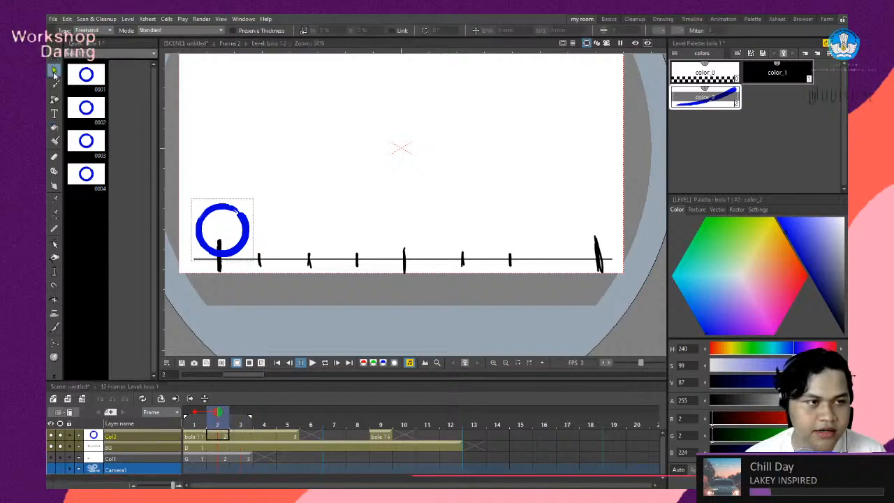
click(247, 229)
drag(246, 229, 285, 228)
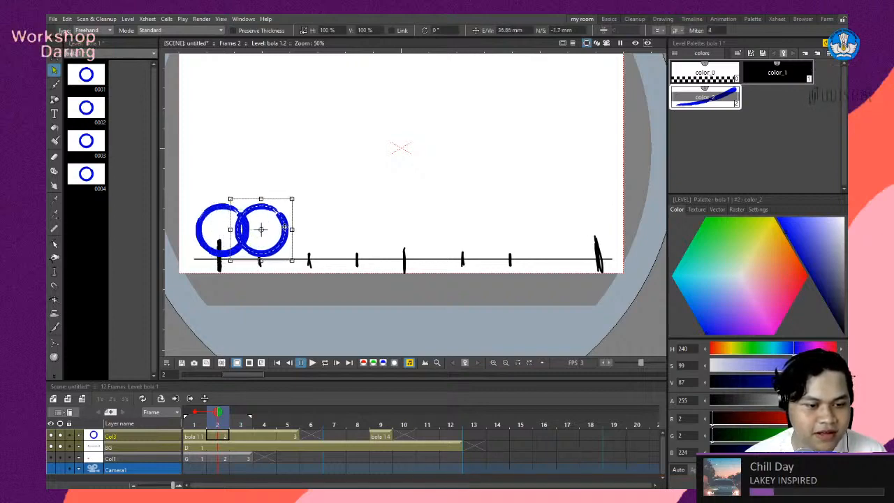
Duplicate the frame 2 ball drawing into frame 3 and shift it about 45 mm right, onto the second tick after K1.
click(248, 438)
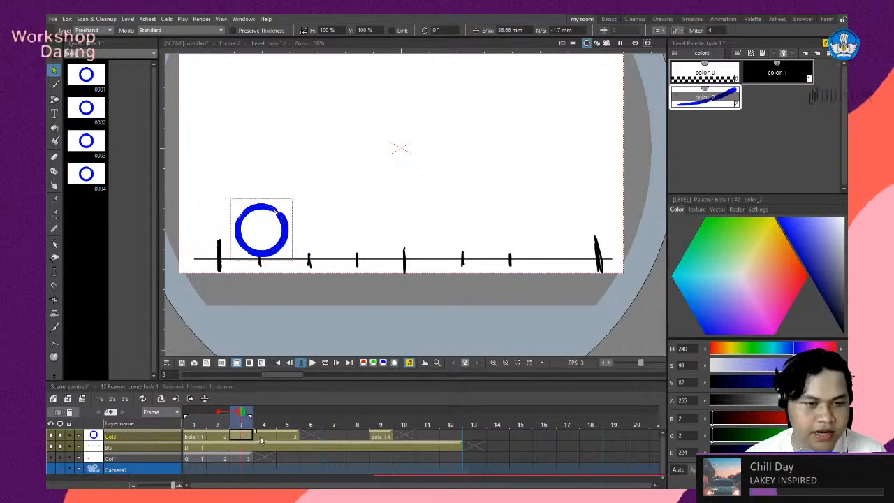
key(d)
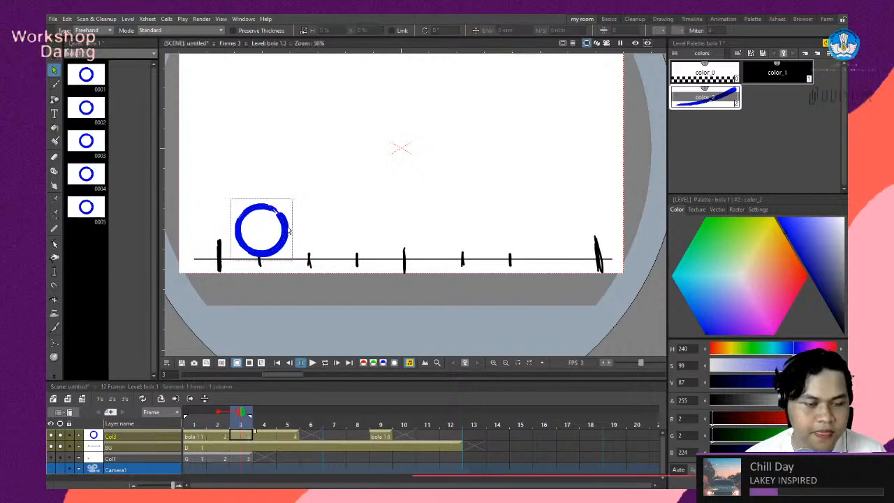
click(286, 227)
drag(286, 227, 330, 224)
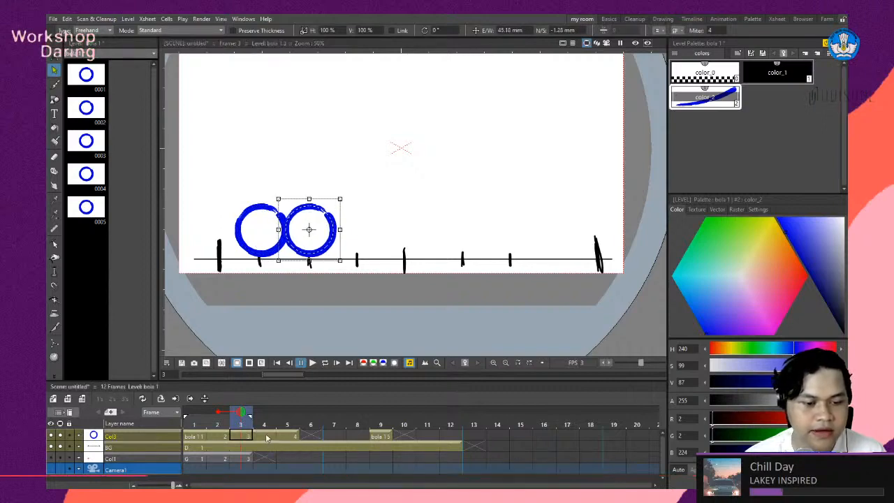
Duplicate the frame 3 ball drawing into frame 4 and shift it about 44 mm right, onto the last tick before the breakdown.
click(265, 434)
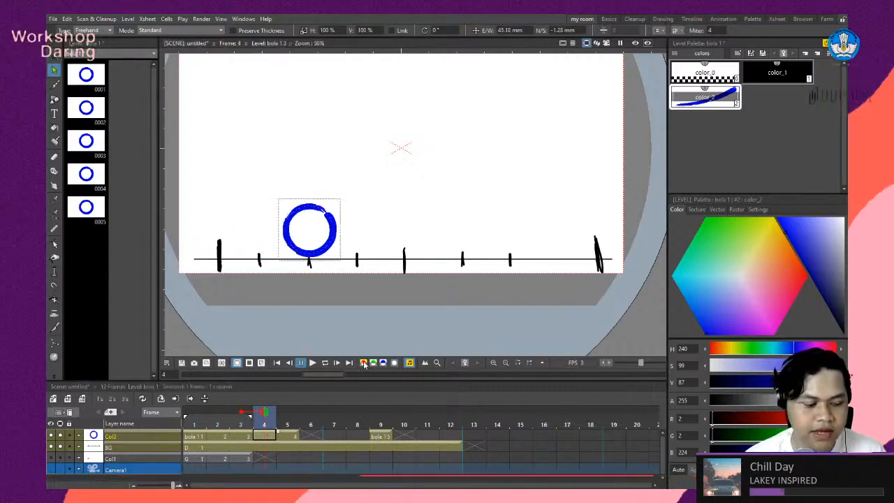
key(d)
click(332, 225)
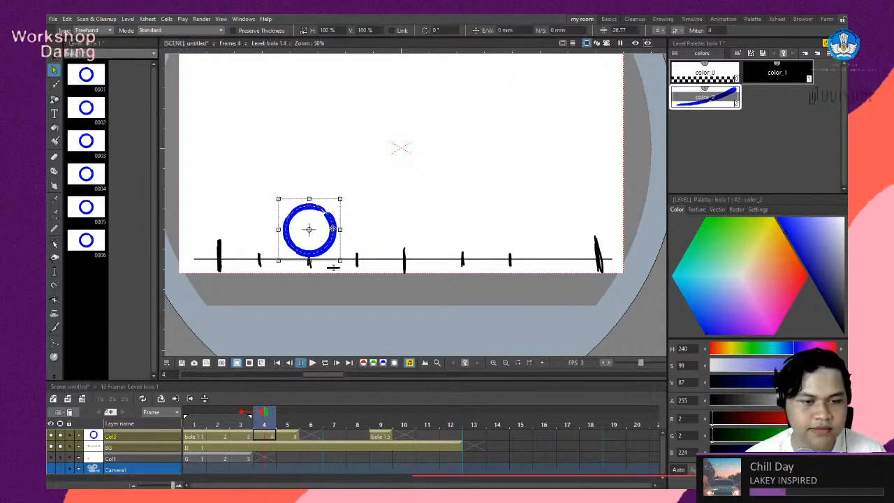
drag(332, 225, 381, 227)
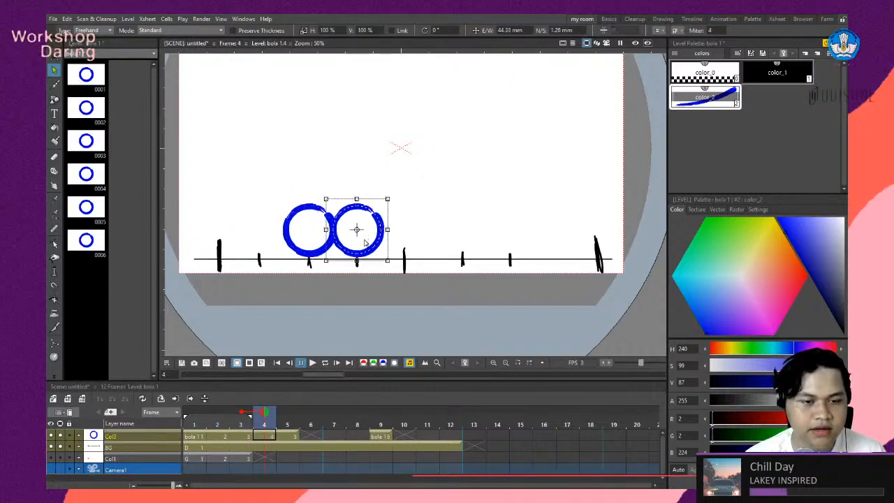
Show the balls of frames 1 to 4 as onion skins over frame 5 to check their spacing.
click(195, 414)
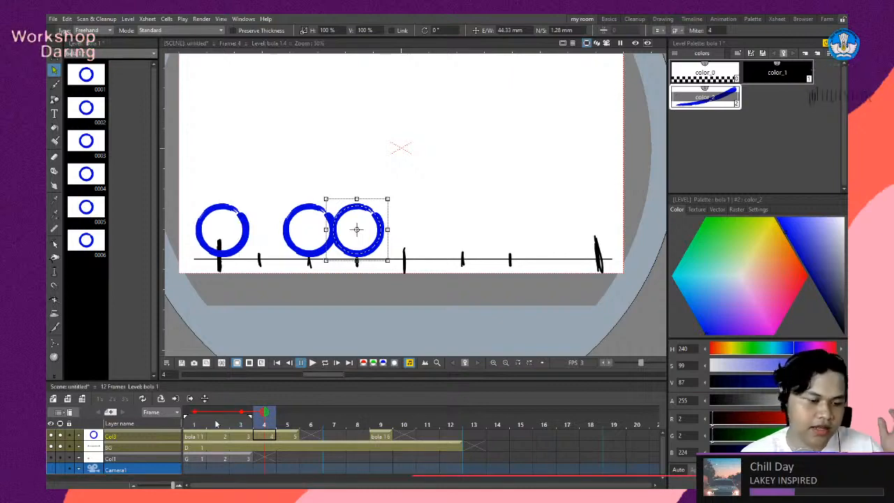
click(218, 437)
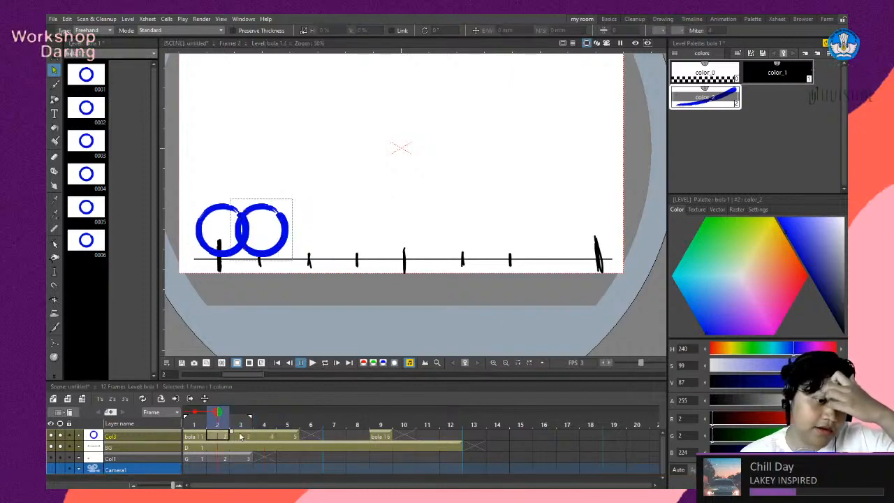
click(240, 438)
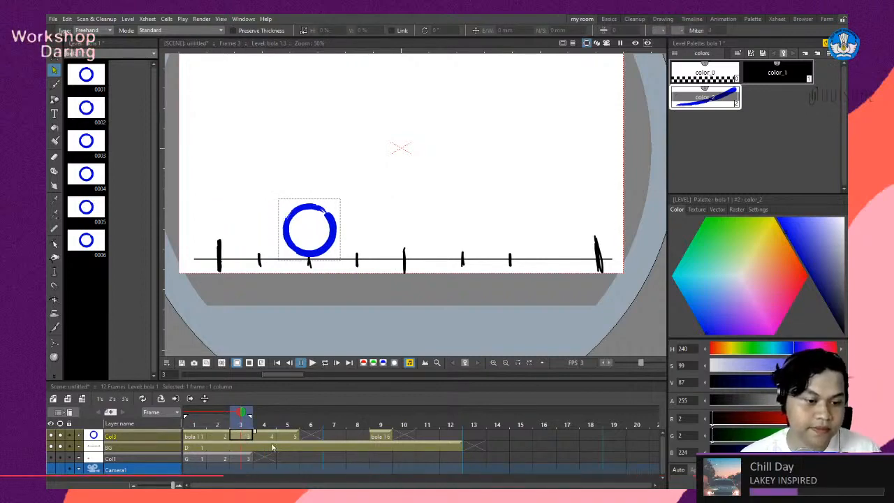
drag(245, 417, 285, 419)
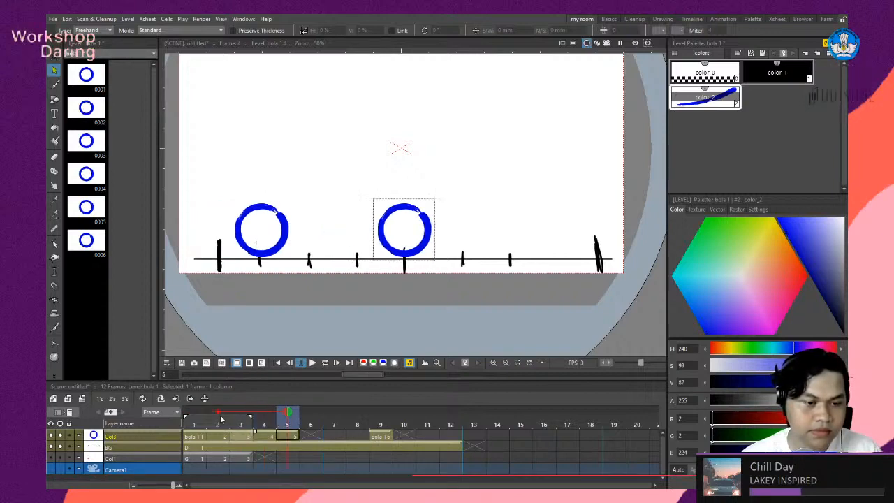
click(196, 413)
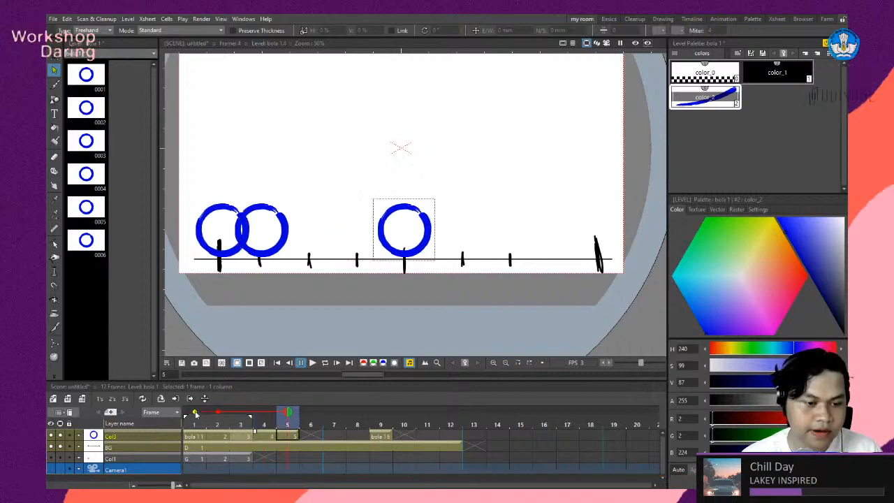
click(241, 413)
click(264, 413)
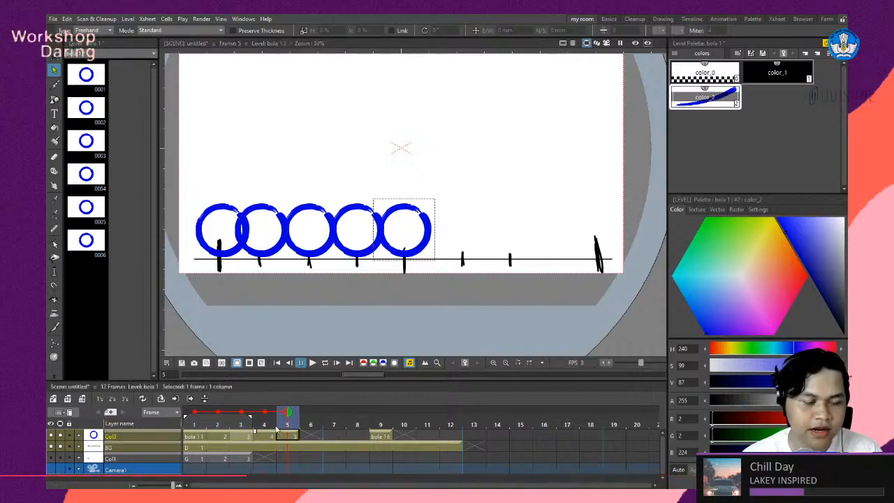
Turn off the onion skins of frames 1 to 4.
click(242, 413)
click(218, 413)
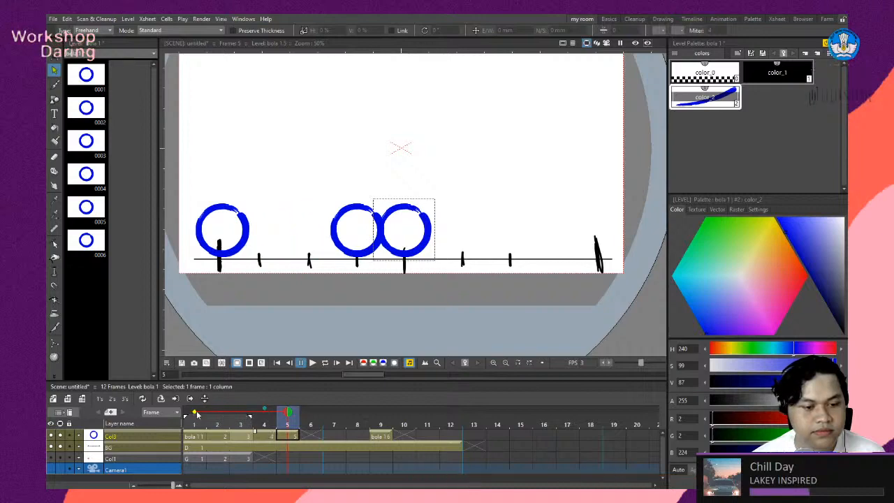
click(196, 414)
click(264, 414)
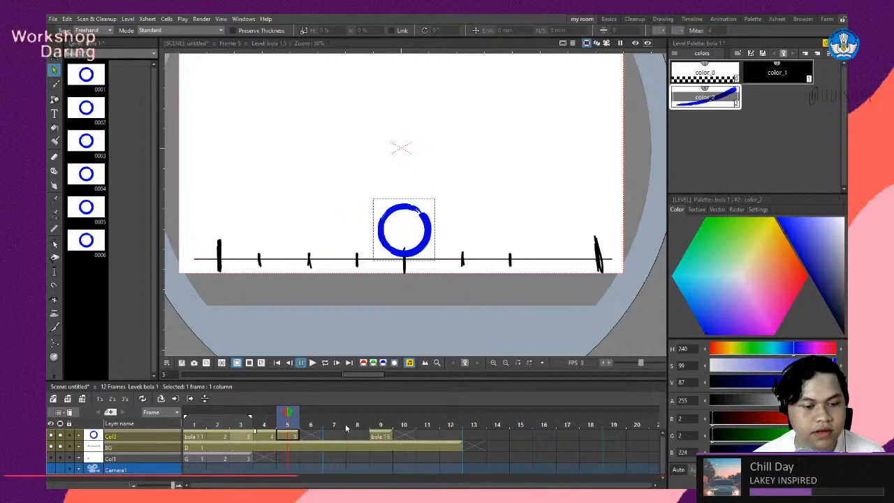
click(264, 413)
click(264, 414)
Extend the playback range to frame 9 and play the ball animation.
drag(289, 416, 218, 433)
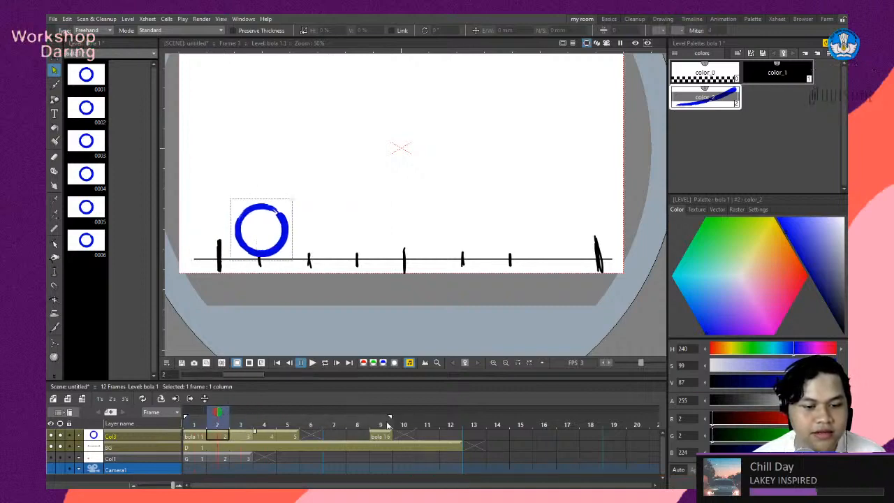
click(314, 365)
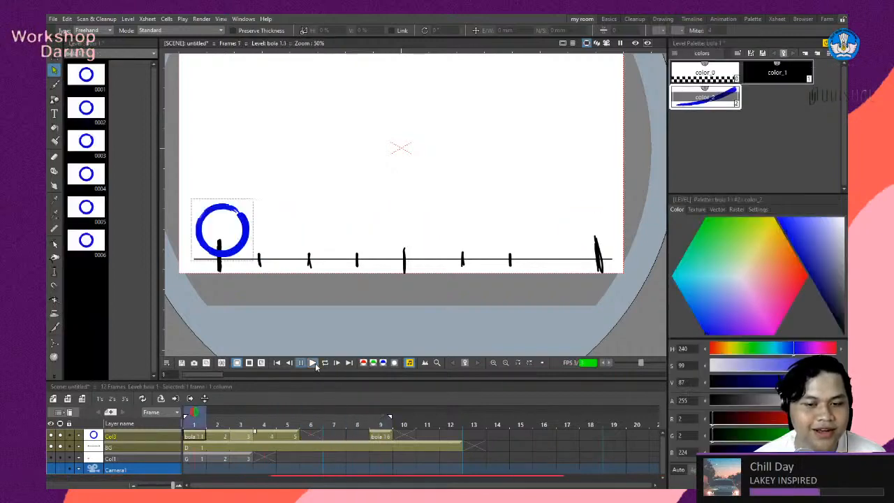
click(327, 364)
click(328, 364)
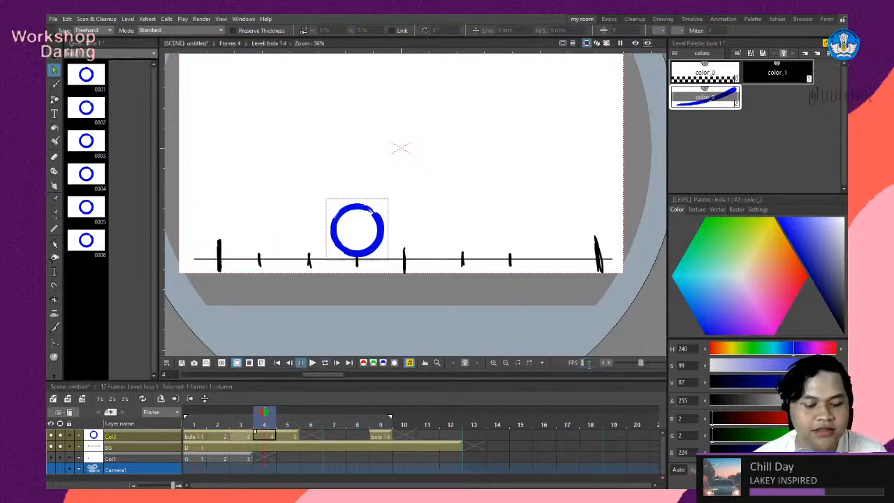
Set the preview frame rate to 24 FPS and play the animation again.
text(24)
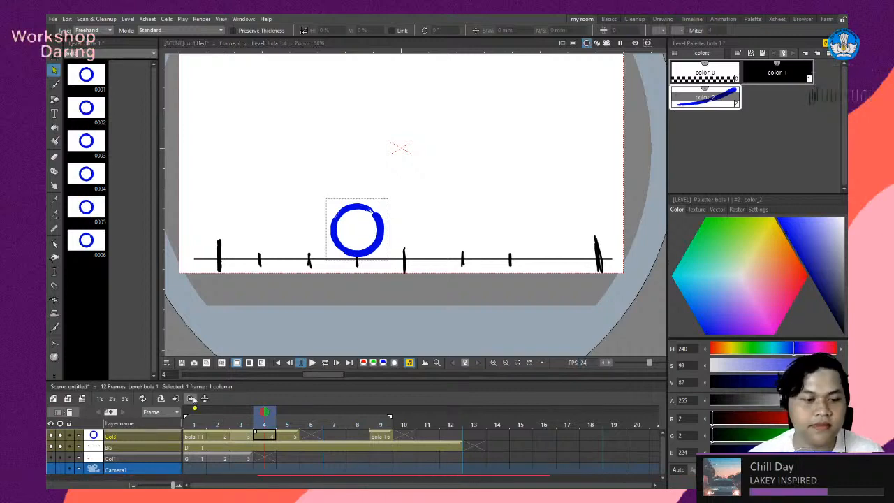
click(313, 364)
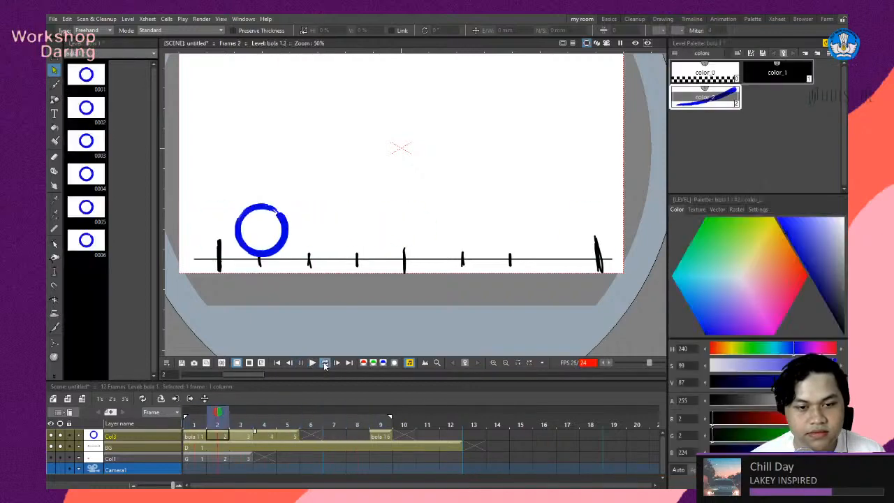
click(313, 422)
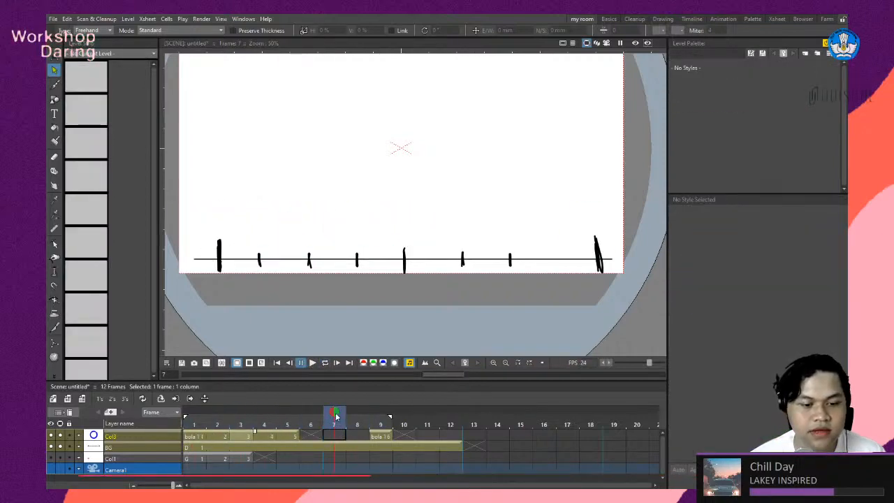
Duplicate the breakdown ball of frame 5 into frame 6 and shift it about 54 mm right, onto the first tick after the breakdown.
click(292, 437)
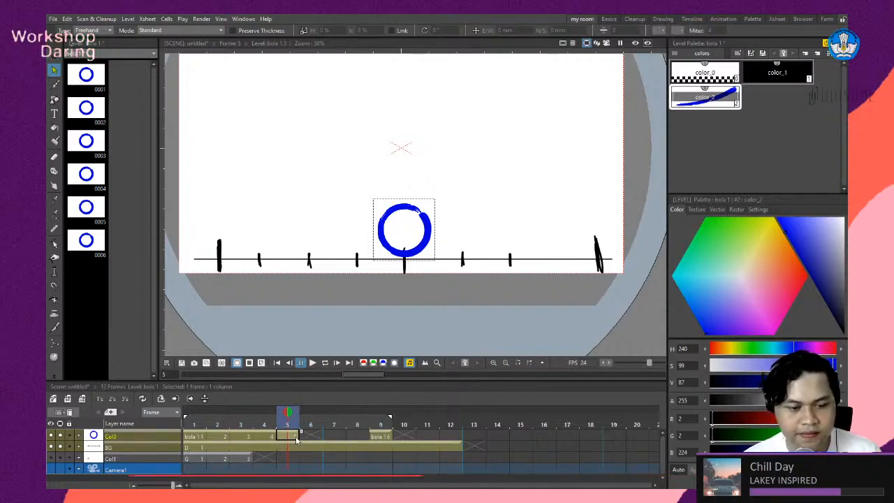
click(311, 438)
key(ctrl+v)
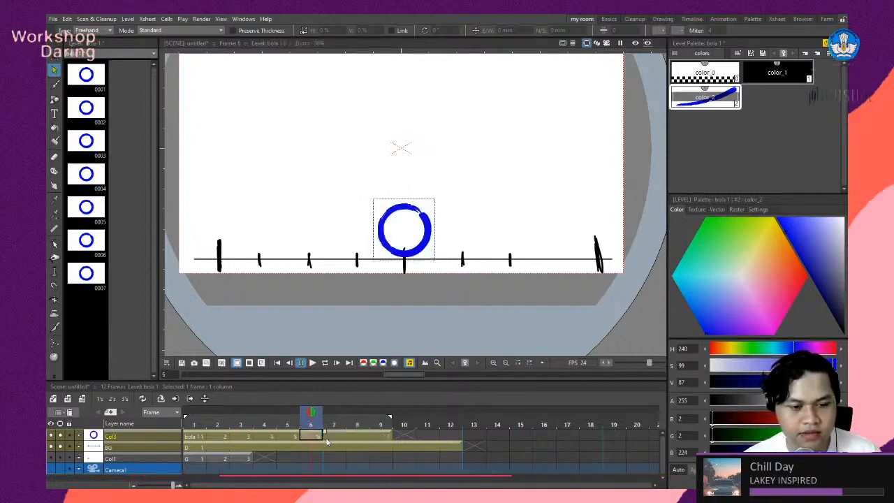
click(421, 255)
drag(427, 239, 485, 236)
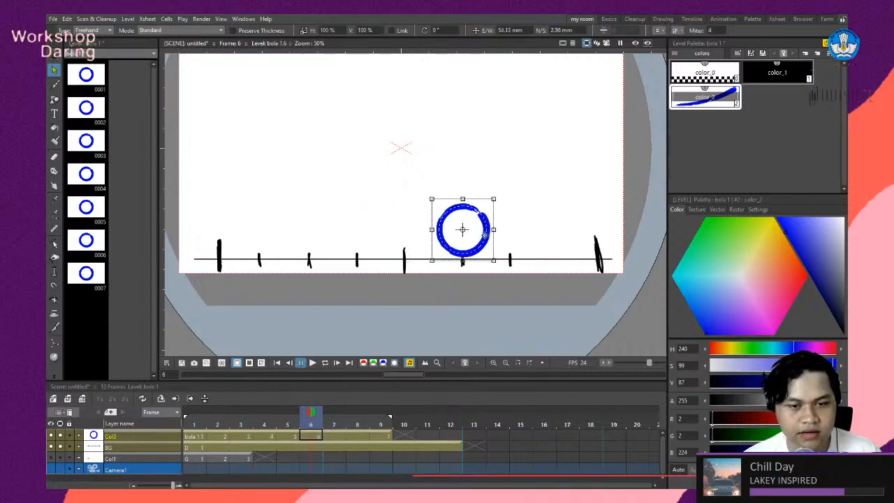
Duplicate the frame 6 ball drawing into frame 7 and shift it about 43 mm right, onto the second tick after the breakdown.
click(339, 436)
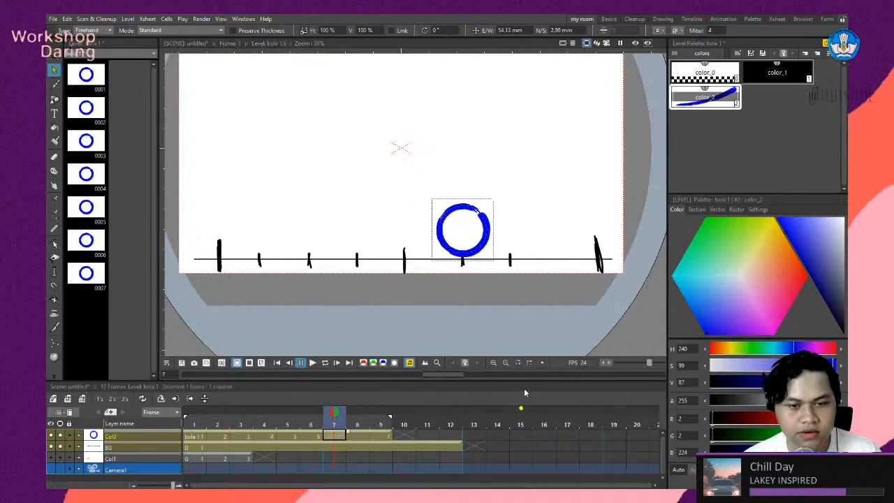
key(d)
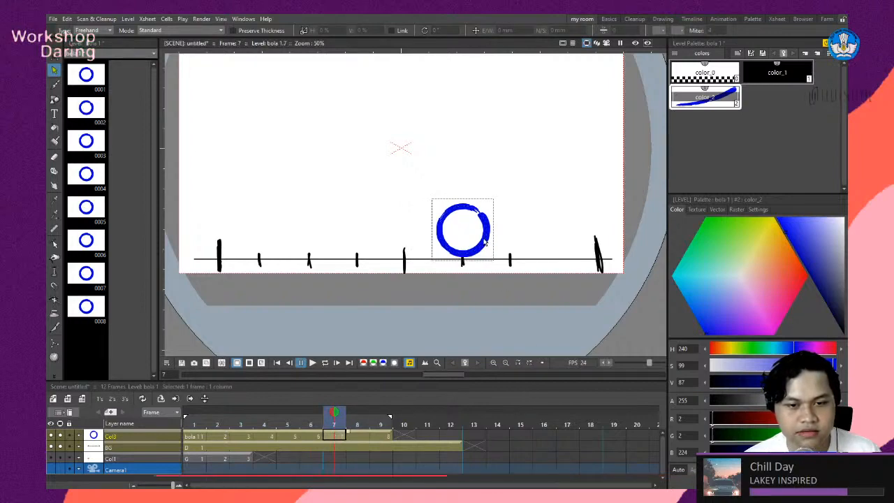
click(487, 243)
drag(482, 244, 531, 241)
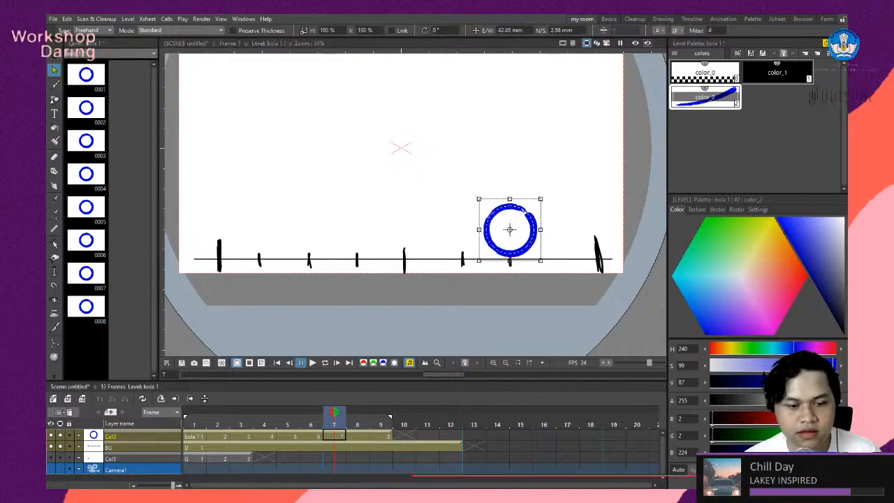
Duplicate the frame 7 ball drawing into frame 8 and shift it about 38 mm right, midway between the last two ticks.
click(365, 437)
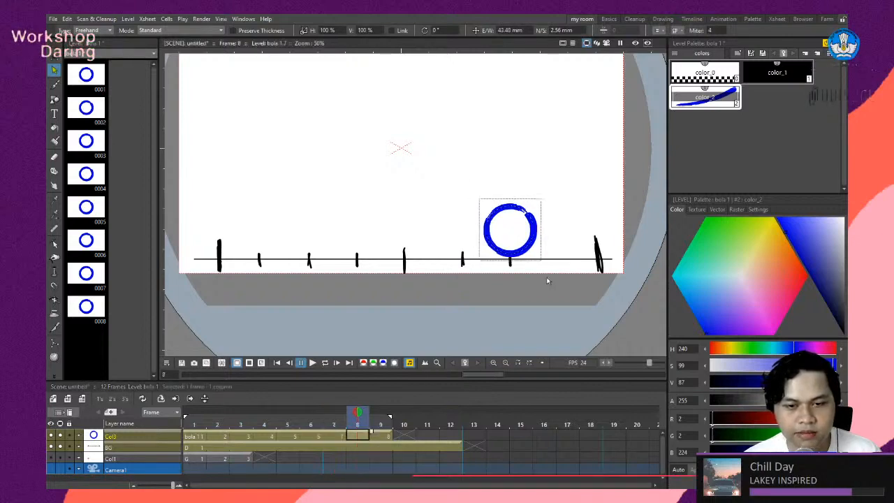
key(d)
click(530, 243)
drag(528, 244, 571, 242)
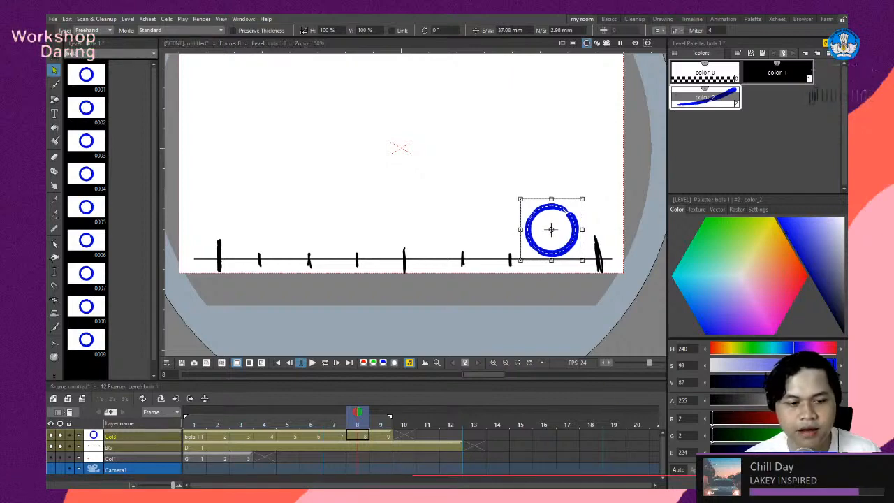
Brush a short black tick onto the BG layer's ground line, about midway between the last two ticks.
click(199, 447)
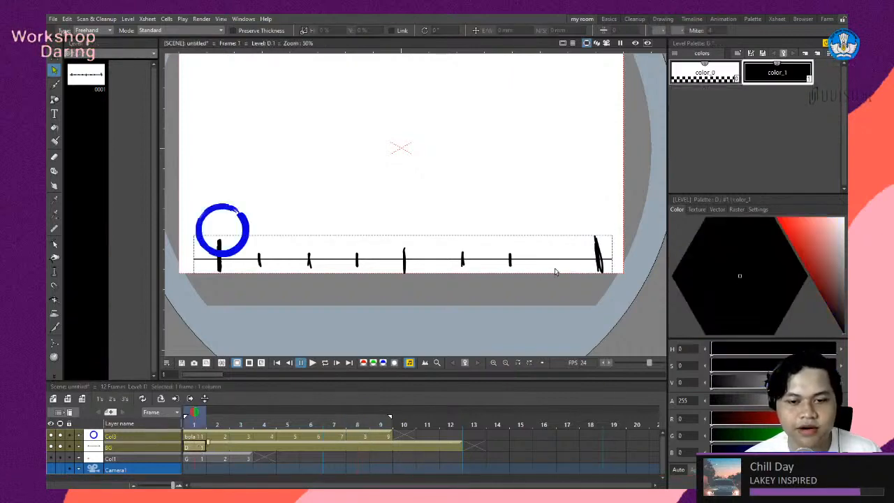
click(54, 84)
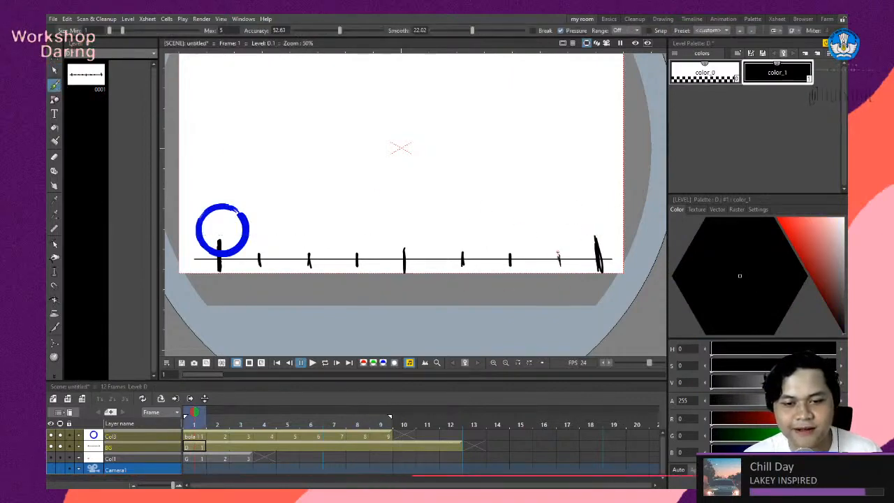
drag(558, 256, 560, 266)
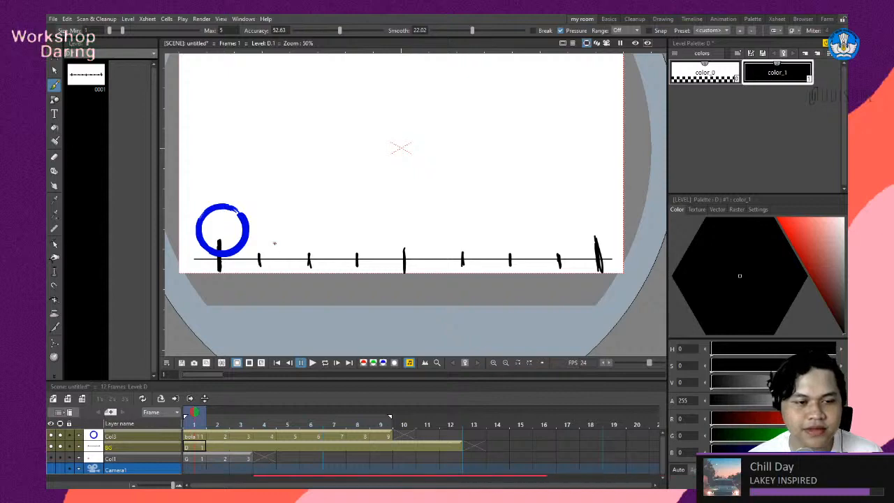
Loop the ball animation to review its motion, stop it, and return to frame 1.
scroll(324, 220, down, 3)
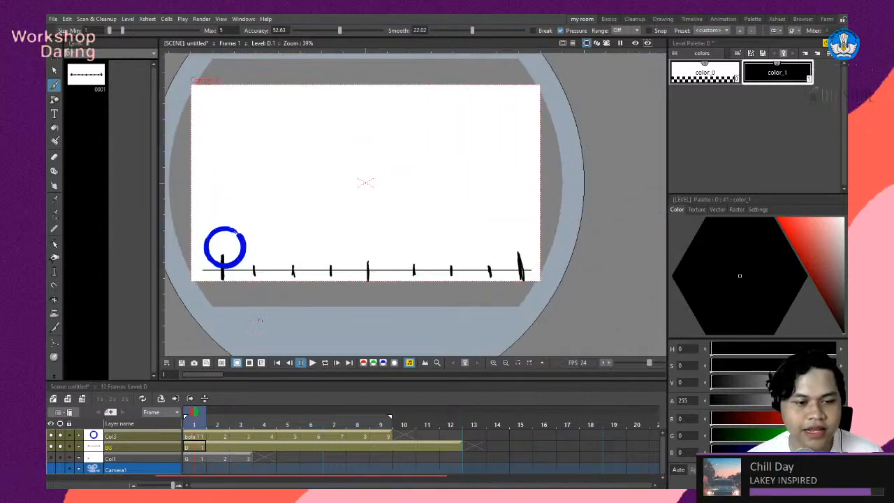
click(326, 364)
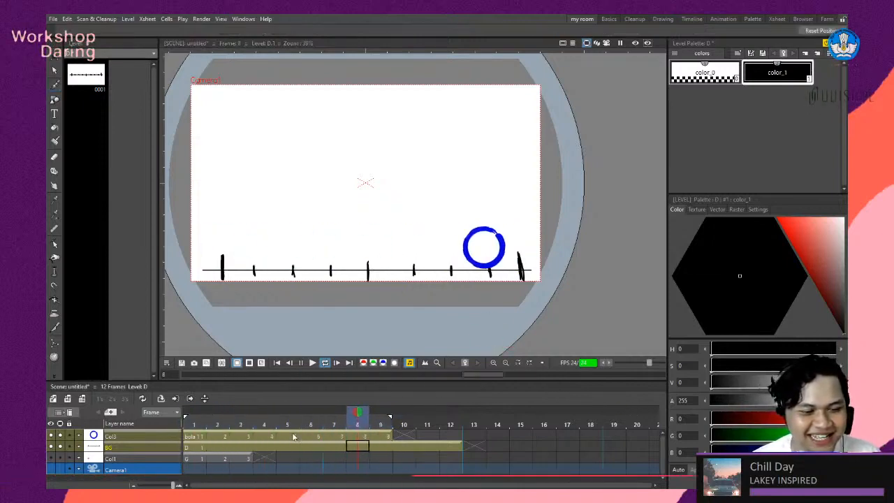
click(327, 367)
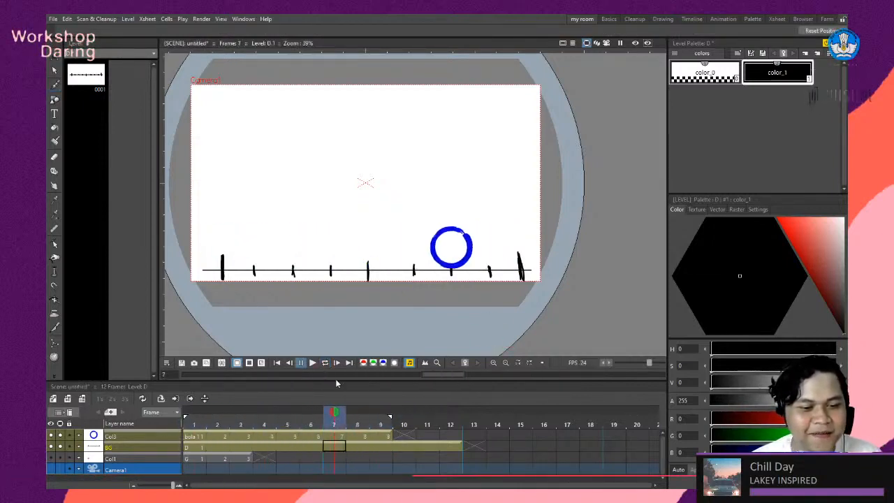
mouse_move(336, 417)
mouse_down()
mouse_move(245, 415)
mouse_move(380, 417)
mouse_move(240, 417)
mouse_move(212, 446)
mouse_move(367, 452)
mouse_move(199, 459)
mouse_up()
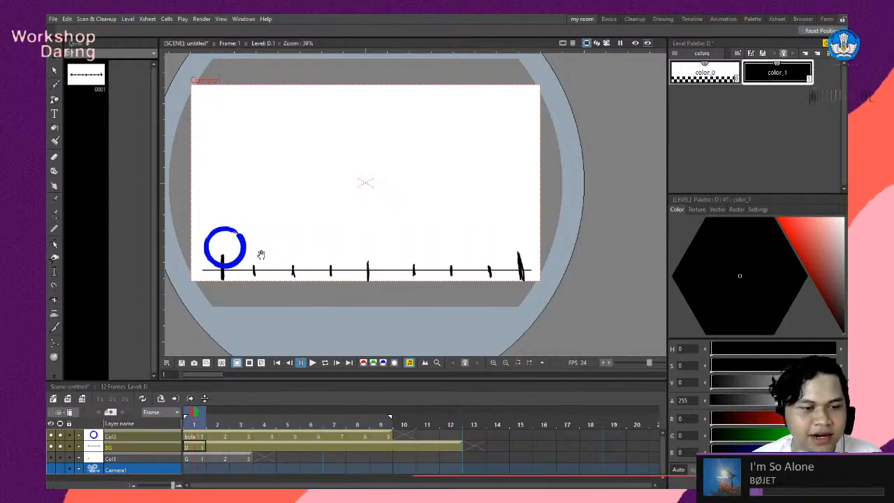
Make the Col1 key-label layer visible and move its K2 label drawing from frame 3 to frame 9.
scroll(237, 244, up, 2)
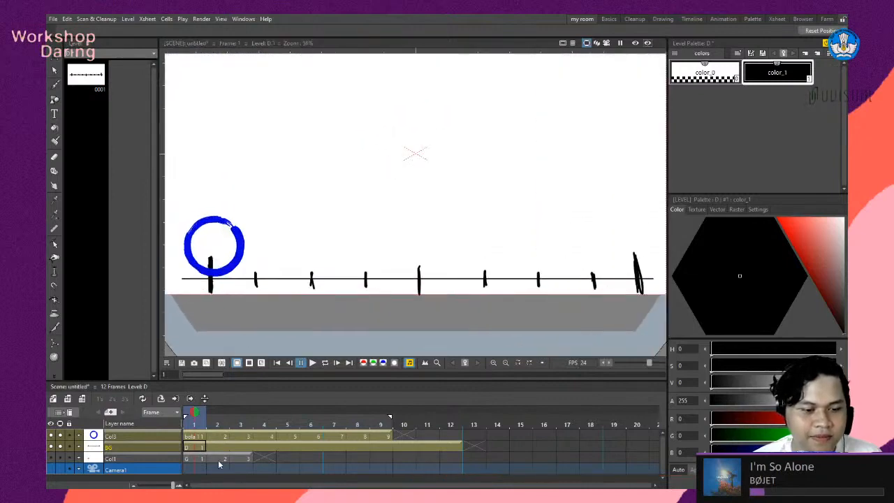
click(219, 459)
click(235, 460)
drag(216, 462, 196, 460)
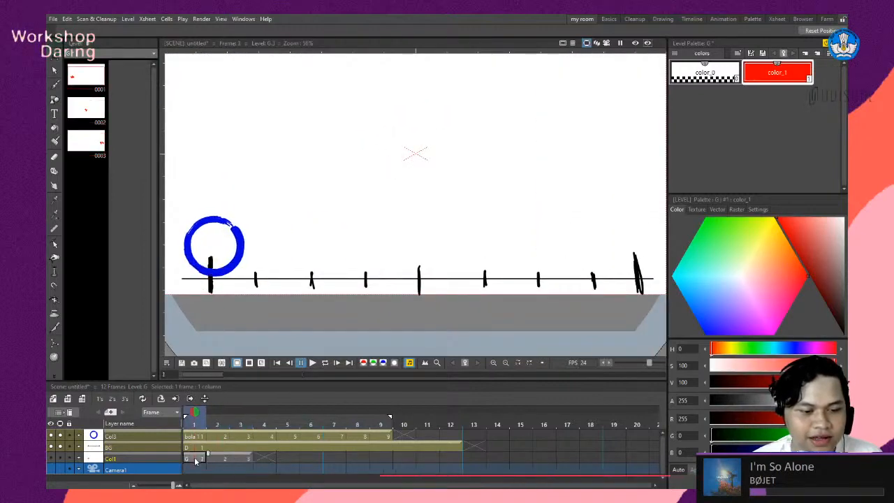
click(60, 460)
drag(209, 460, 372, 460)
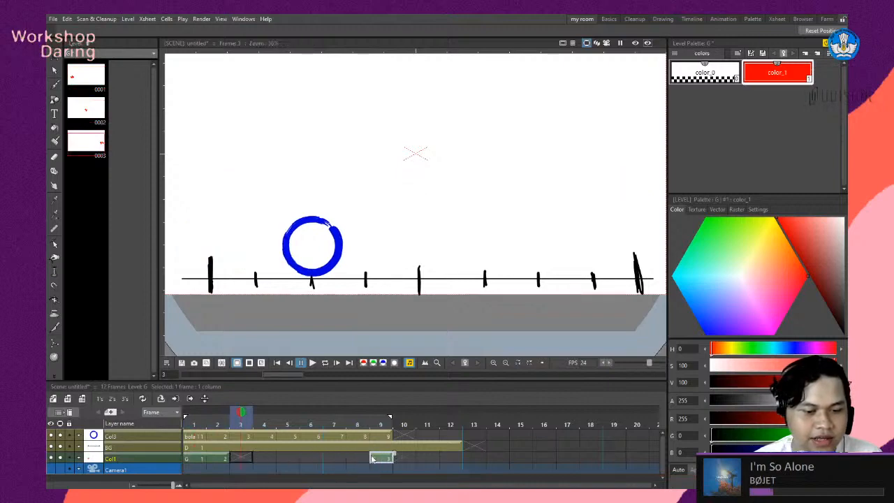
Move the B label drawing in Col1 from frame 2 to frame 5.
click(218, 457)
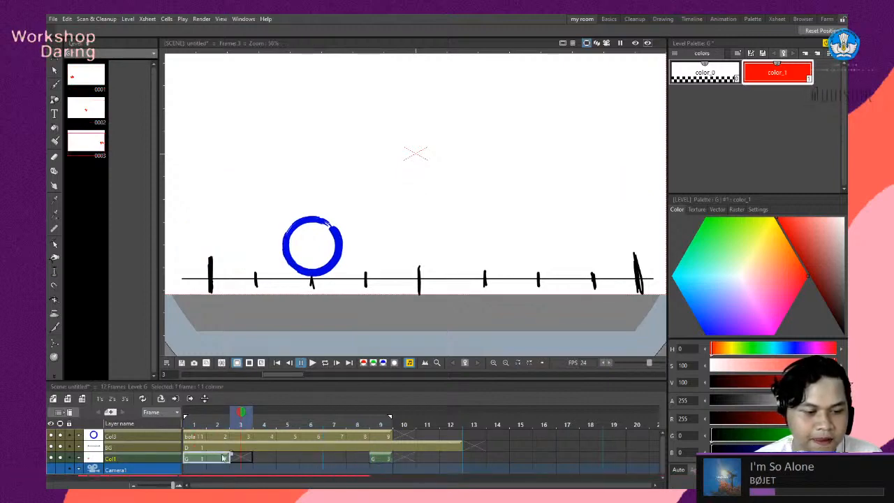
click(218, 457)
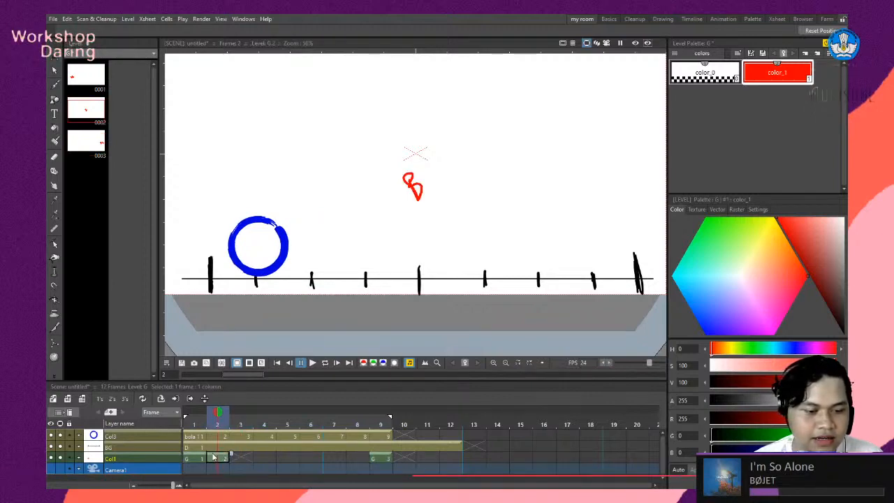
mouse_move(216, 456)
mouse_down()
mouse_move(311, 459)
mouse_move(293, 459)
mouse_up()
Scrub between frames 1 and 9 to check the K1, B and K2 labels against the ball positions.
drag(219, 418, 197, 417)
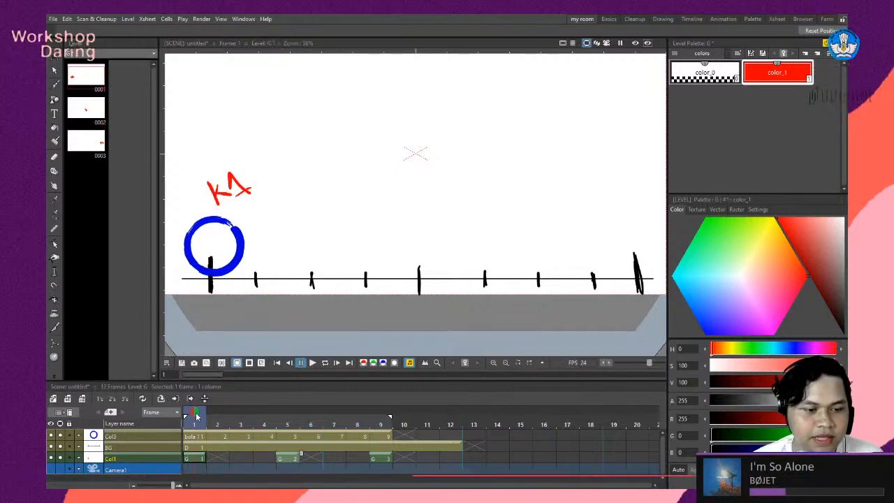
drag(197, 417, 381, 429)
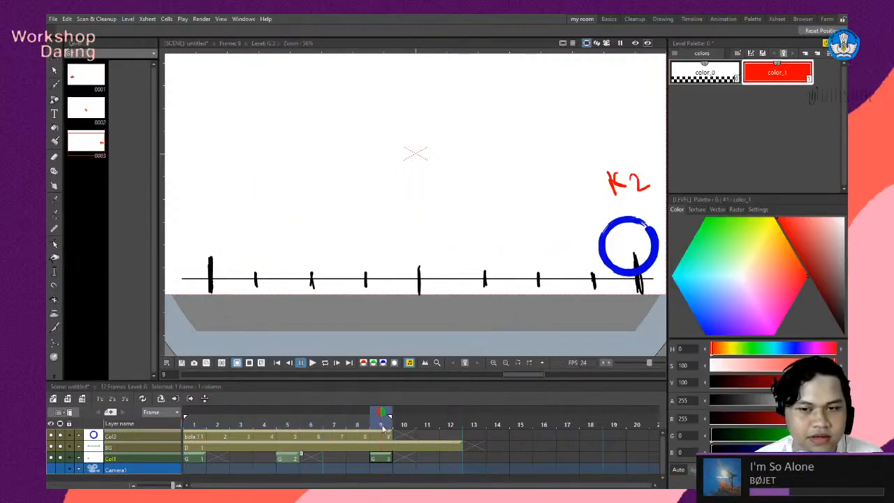
mouse_move(383, 429)
mouse_down()
mouse_move(336, 429)
mouse_move(317, 440)
mouse_move(331, 445)
mouse_move(322, 448)
mouse_up()
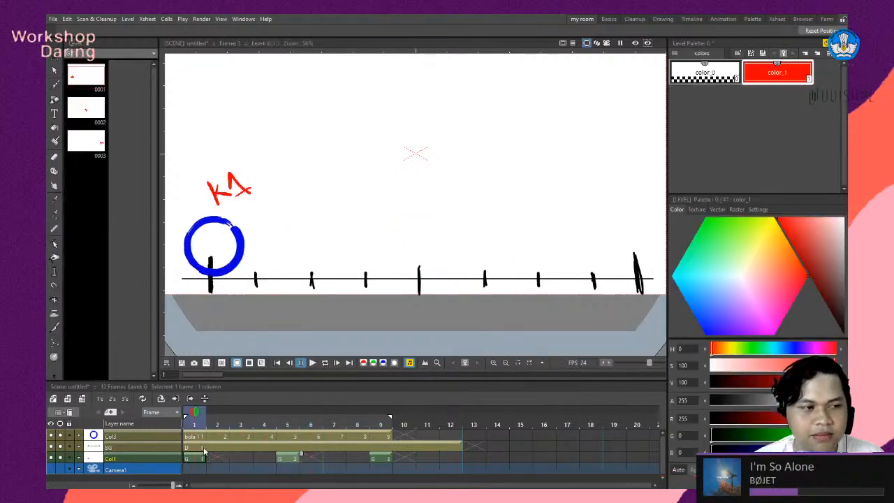
click(210, 453)
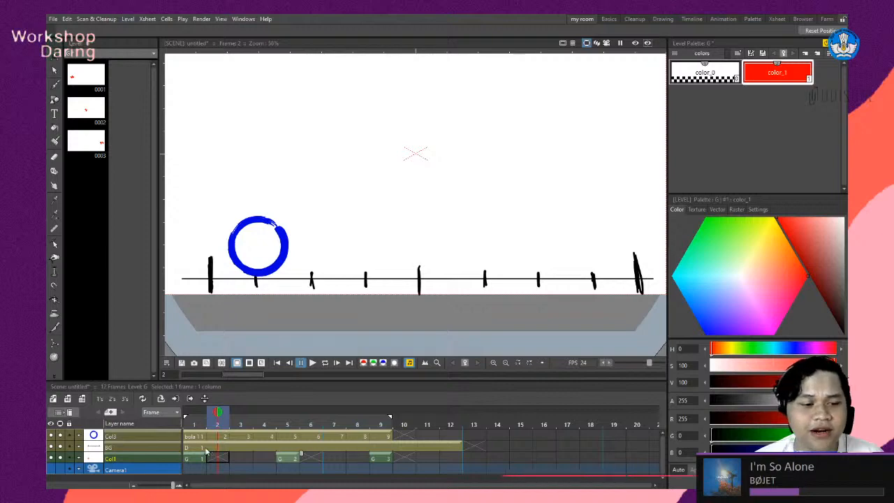
click(240, 457)
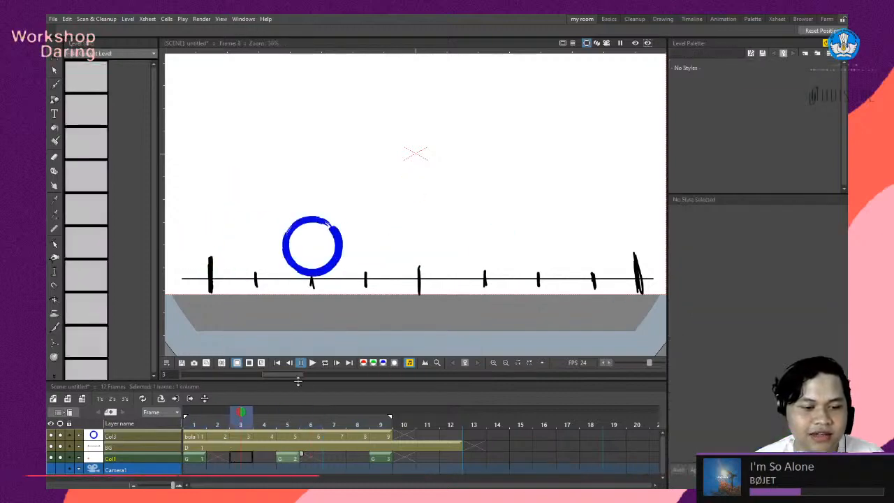
Play the labelled ball animation in a loop, stop it, and go back to frame 1.
click(325, 363)
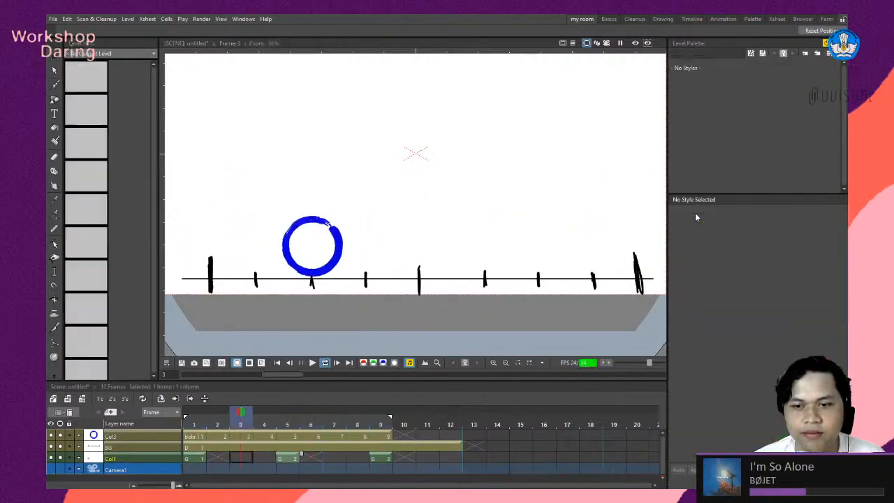
click(195, 438)
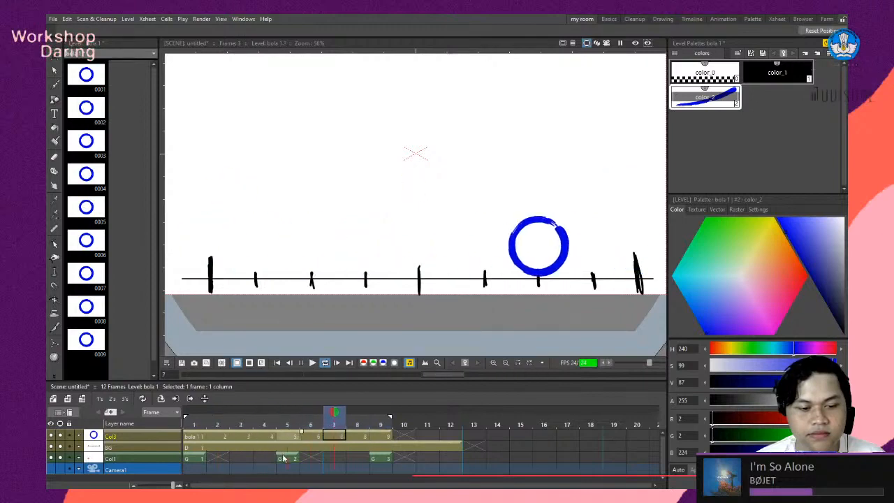
click(327, 364)
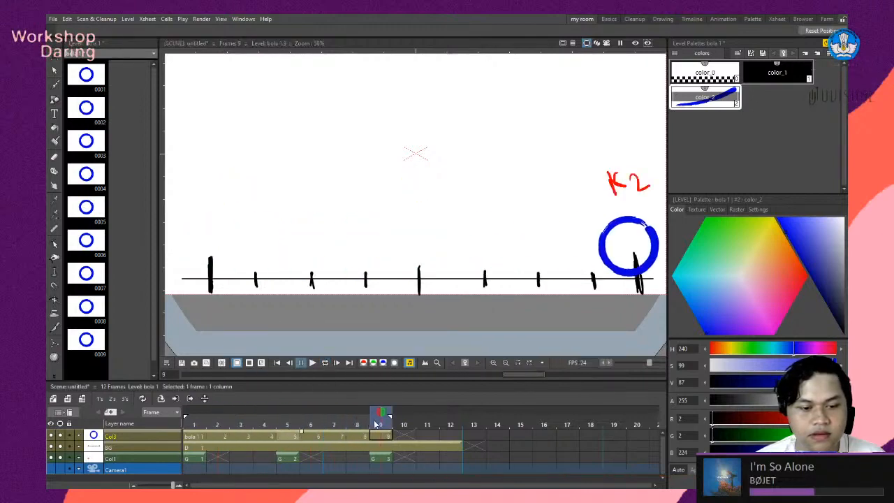
mouse_move(382, 417)
mouse_down()
mouse_move(218, 420)
mouse_move(198, 427)
mouse_move(214, 432)
mouse_move(197, 435)
mouse_up()
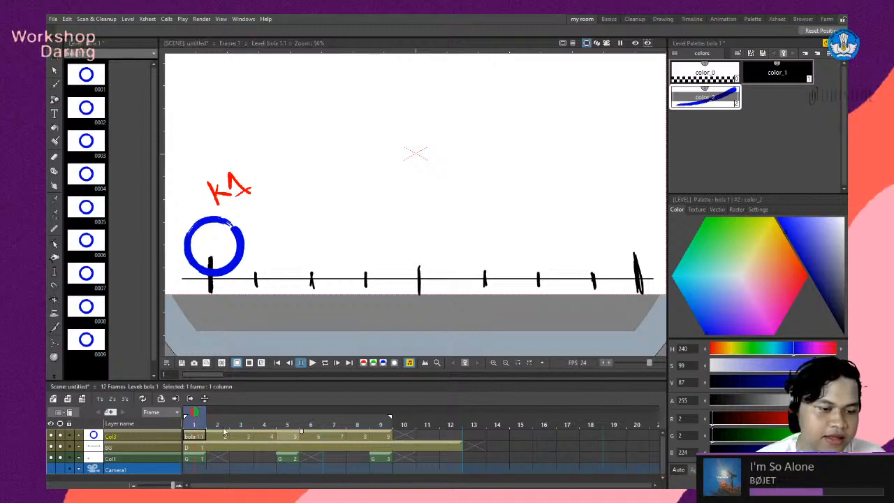
Show the frame 1 ball as onion skin and rotate the frame 2 ball about 17 degrees clockwise.
click(223, 435)
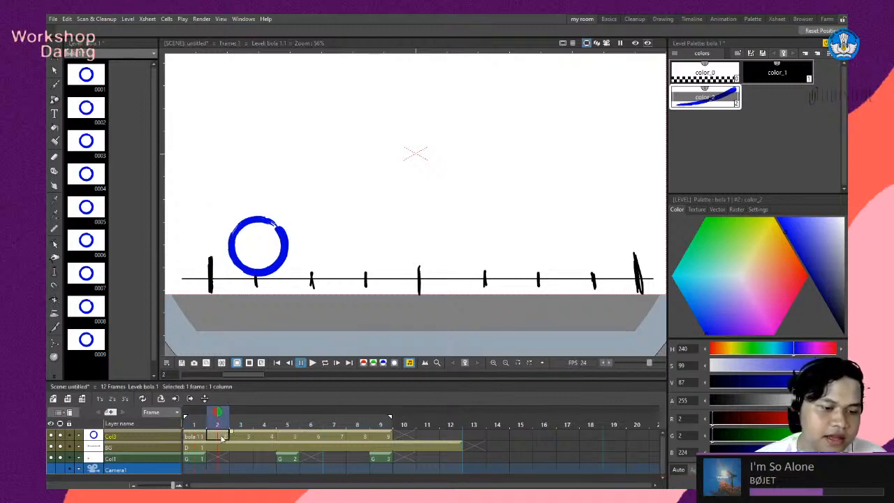
click(54, 71)
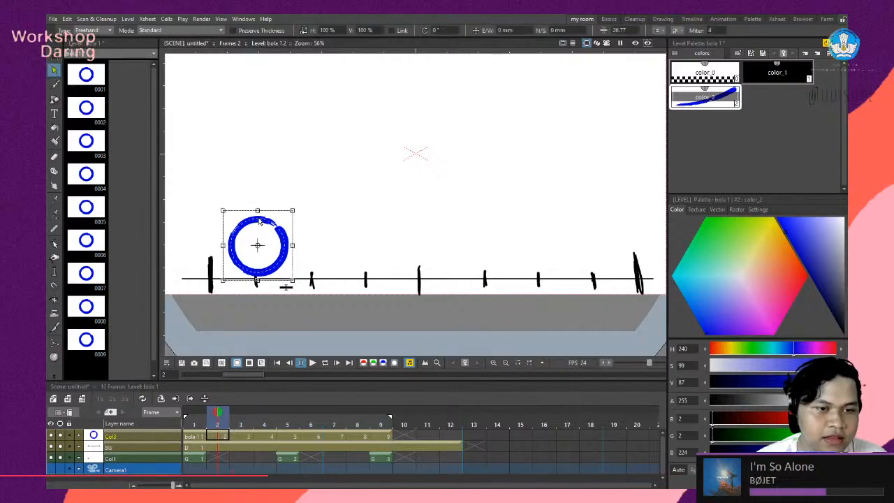
click(196, 414)
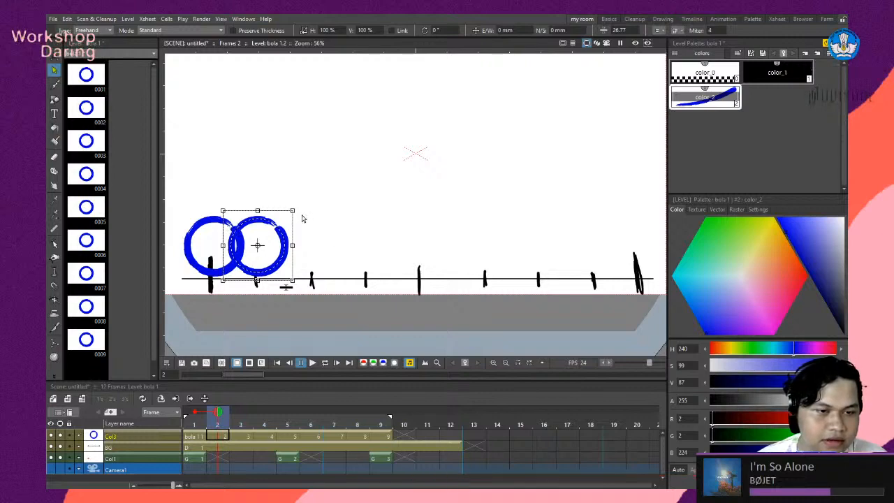
drag(299, 210, 317, 217)
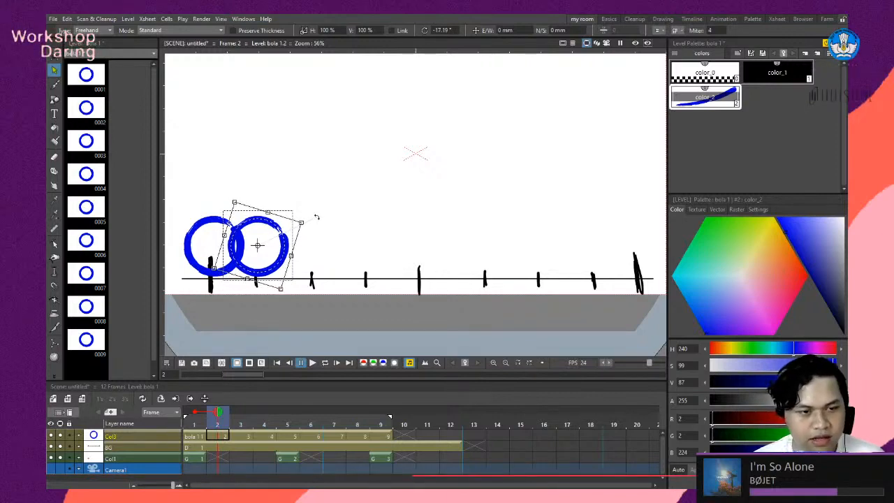
drag(316, 217, 317, 217)
Compare the ball in frames 1 to 3, then rotate the frame 3 ball about 61 degrees clockwise.
click(246, 436)
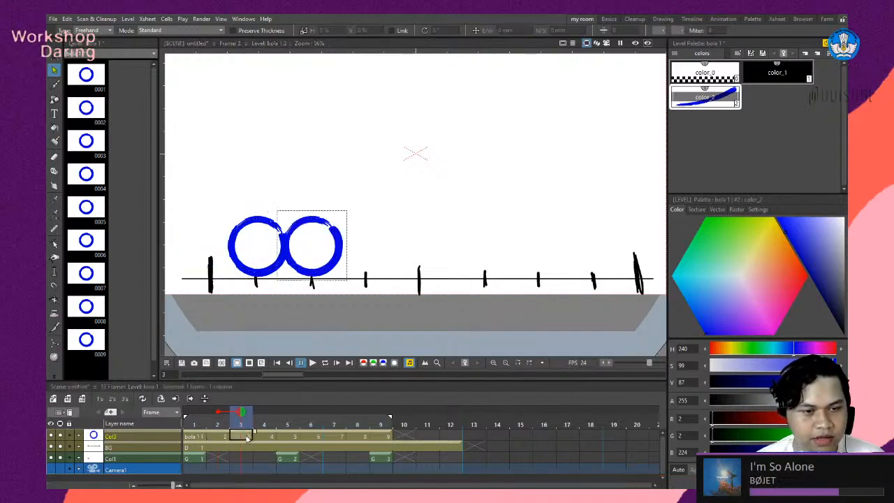
click(221, 437)
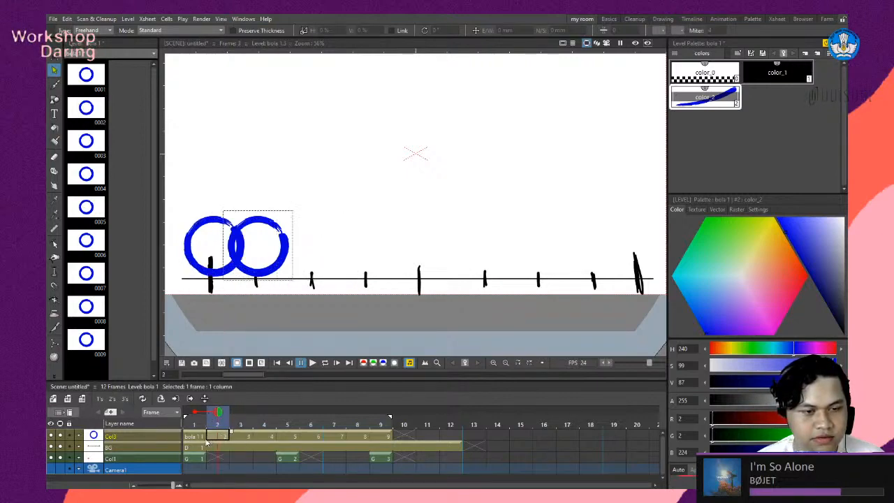
click(201, 438)
click(220, 440)
click(241, 437)
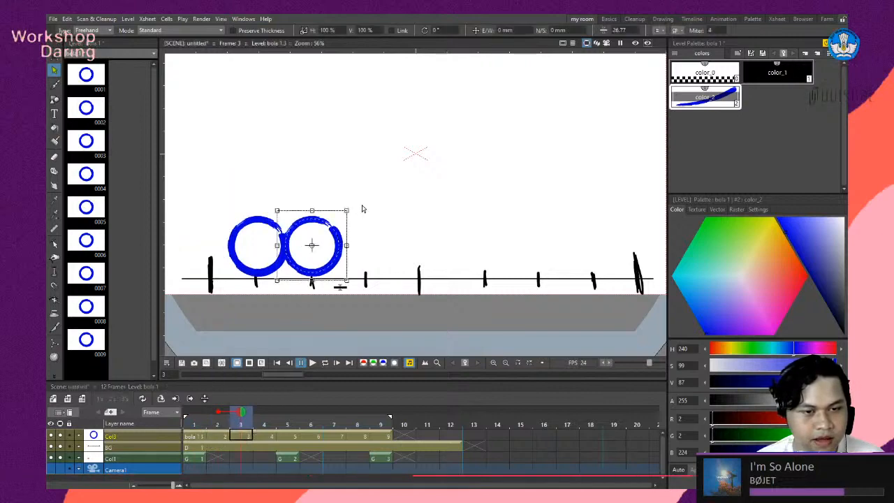
drag(351, 208, 367, 246)
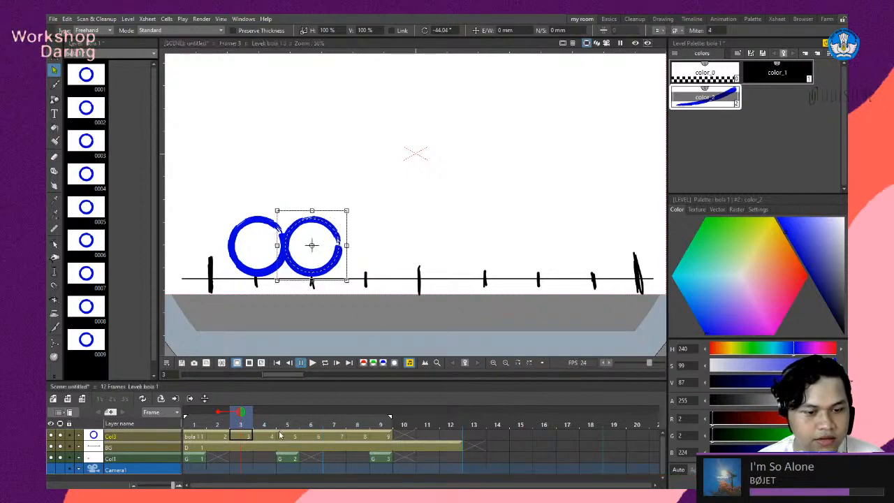
drag(351, 210, 361, 221)
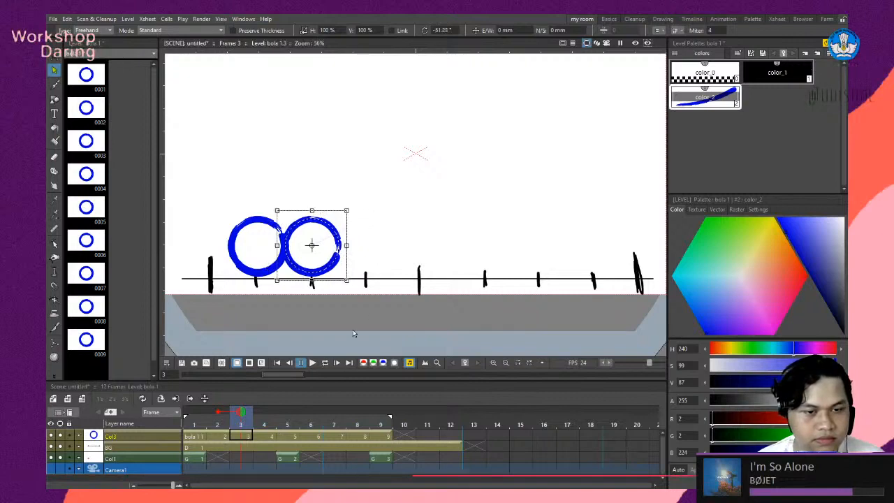
Compare frames 1 and 2, then rotate the frame 2 ball about another 10 degrees clockwise.
click(218, 437)
click(196, 437)
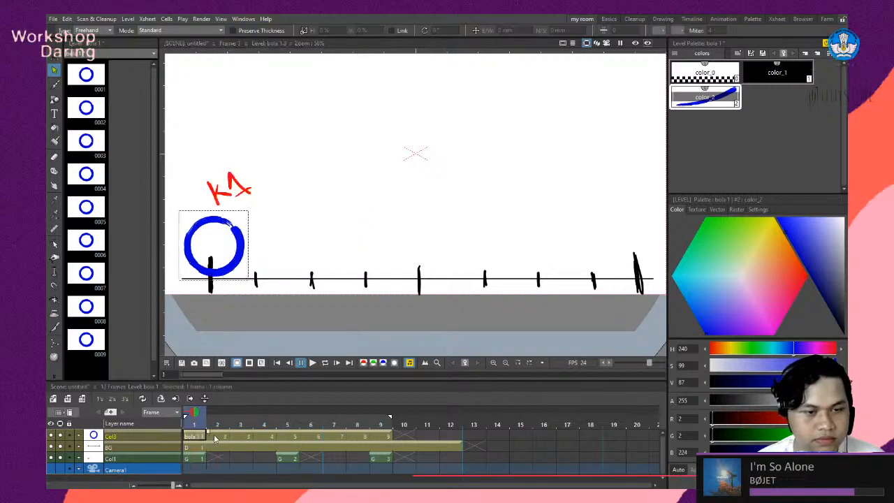
click(218, 436)
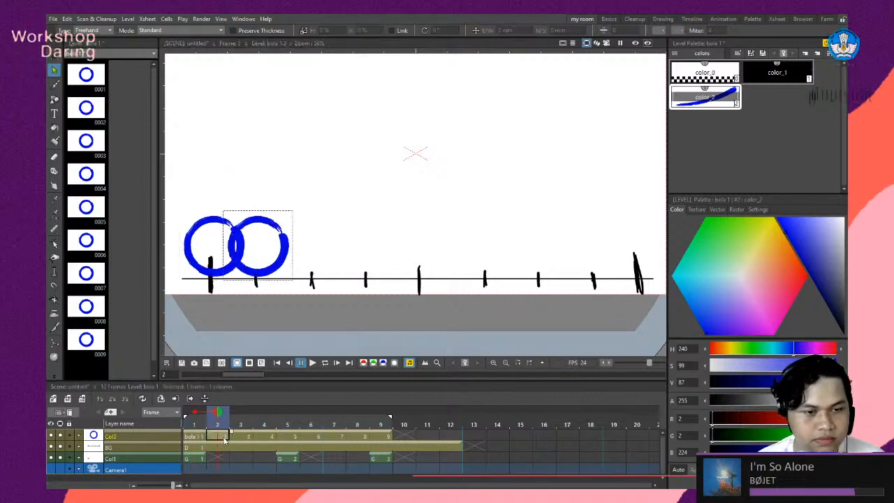
click(293, 247)
drag(296, 209, 302, 217)
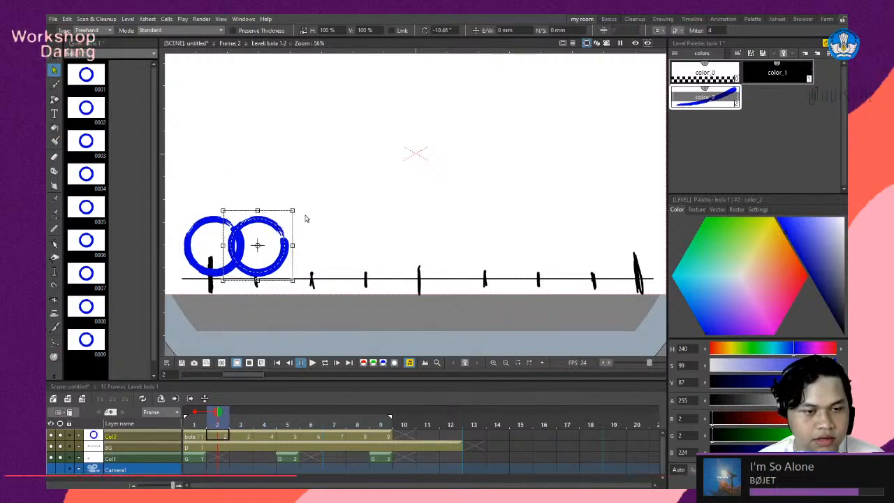
Rotate the frame 4 ball about 119 degrees clockwise, continuing the roll from the frame 3 ball.
click(246, 436)
click(259, 437)
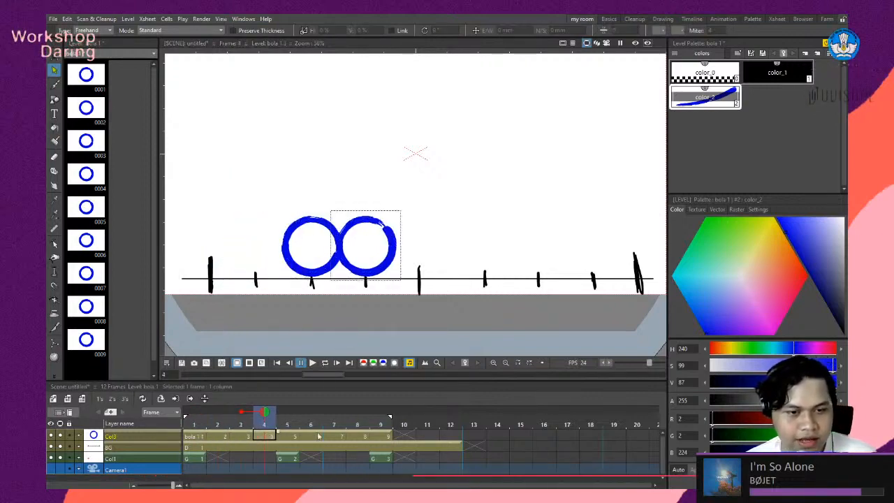
click(392, 252)
drag(405, 209, 381, 310)
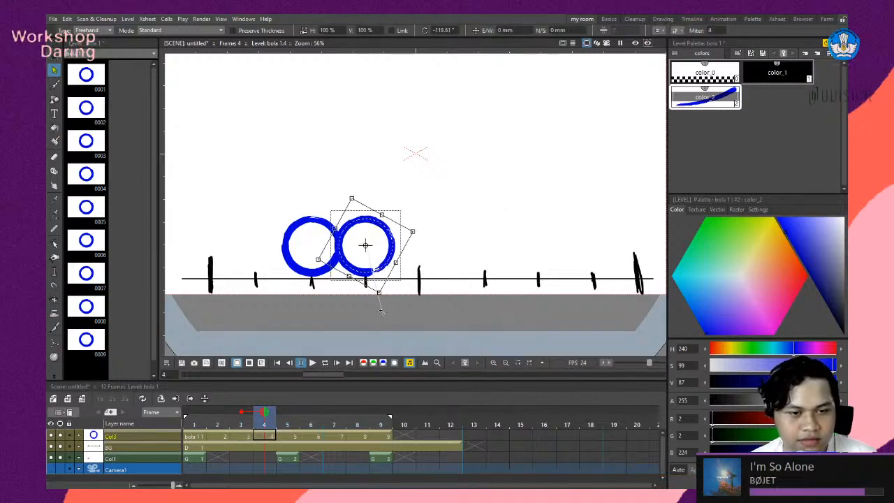
Rotate the frame 5 ball about 180 degrees clockwise, continuing the roll from the frame 4 ball.
click(289, 436)
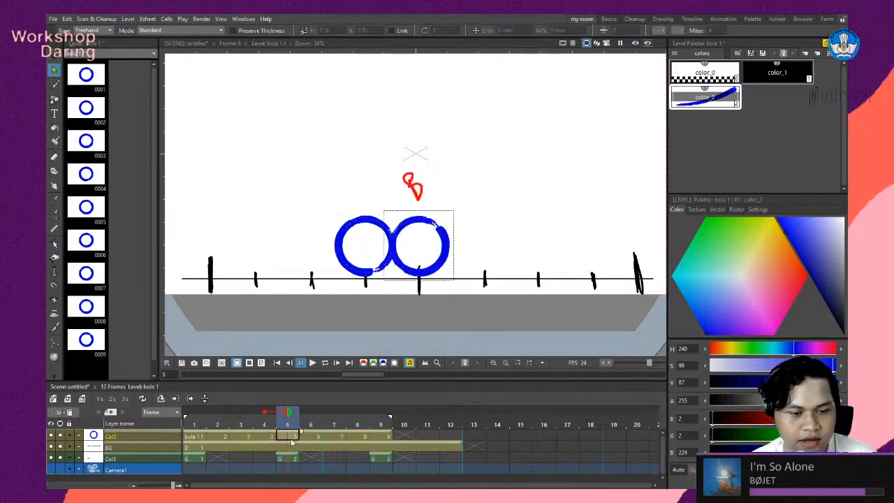
click(447, 243)
drag(454, 208, 350, 321)
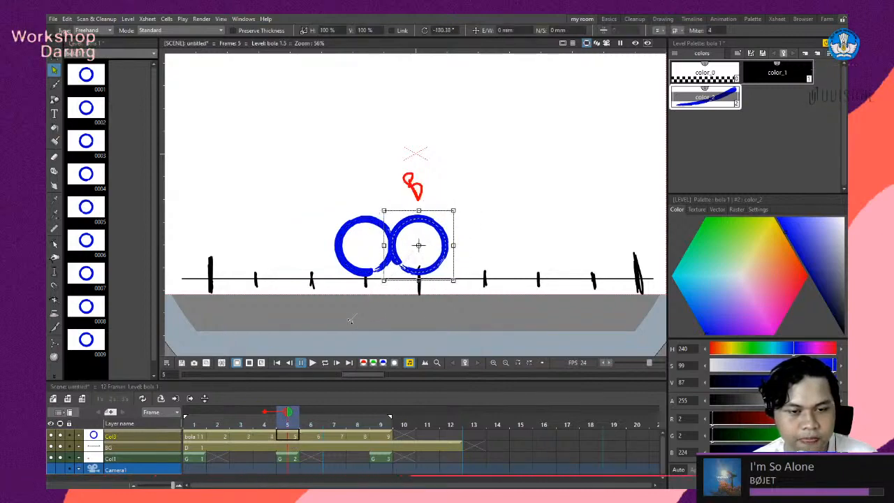
Rotate the frame 6 ball clockwise past a half turn so its outline gap faces the frame 5 ball.
click(319, 438)
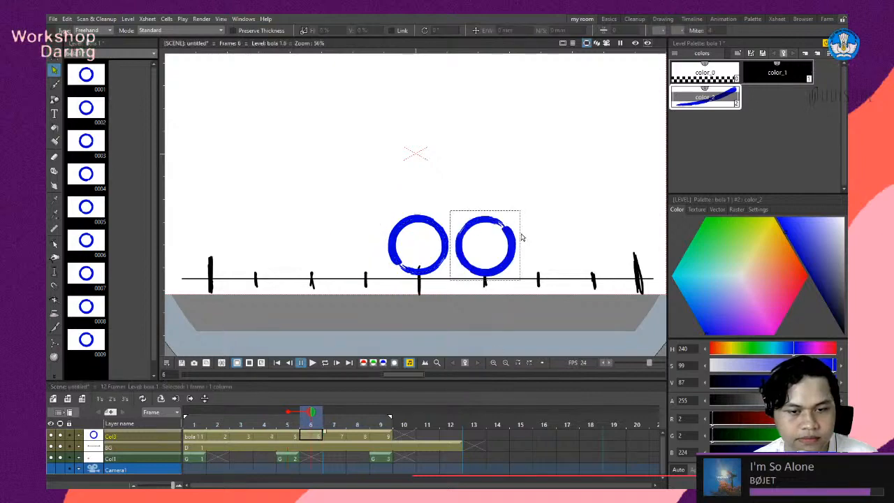
click(510, 239)
drag(527, 207, 379, 298)
Rotate the frame 7 ball about 290 degrees clockwise, continuing the roll from the frame 6 ball.
click(343, 438)
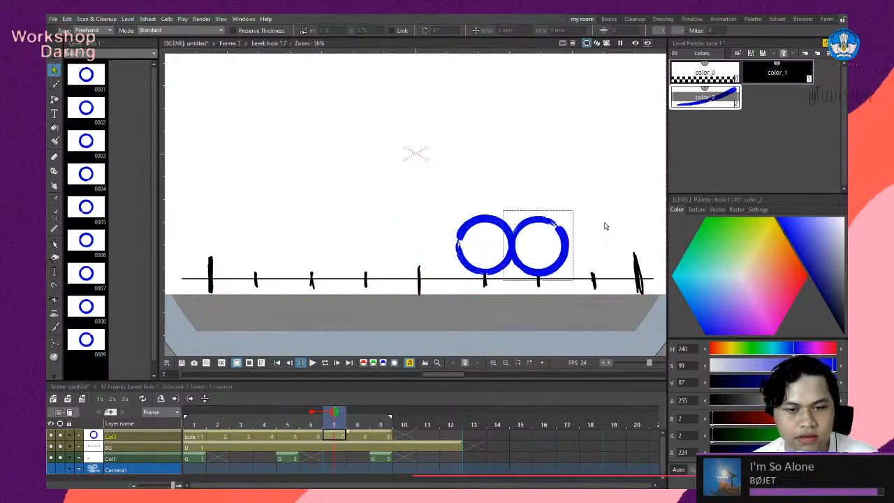
drag(579, 207, 496, 157)
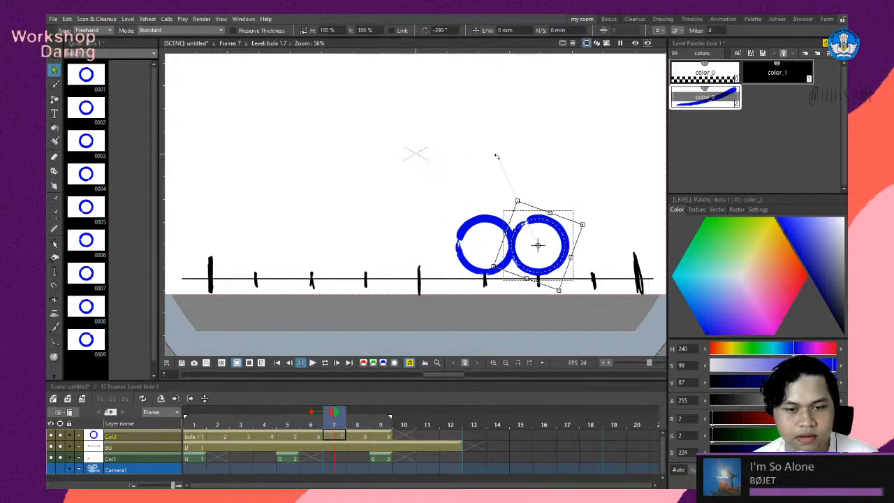
drag(497, 157, 496, 156)
Rotate the frame 8 ball about 359 degrees clockwise and the frame 9 ball slightly further clockwise, then deselect it.
click(362, 438)
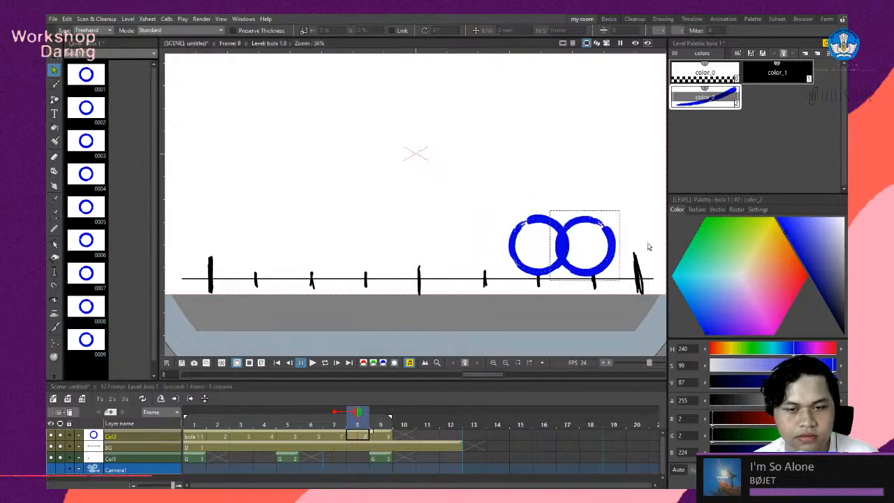
drag(624, 208, 661, 166)
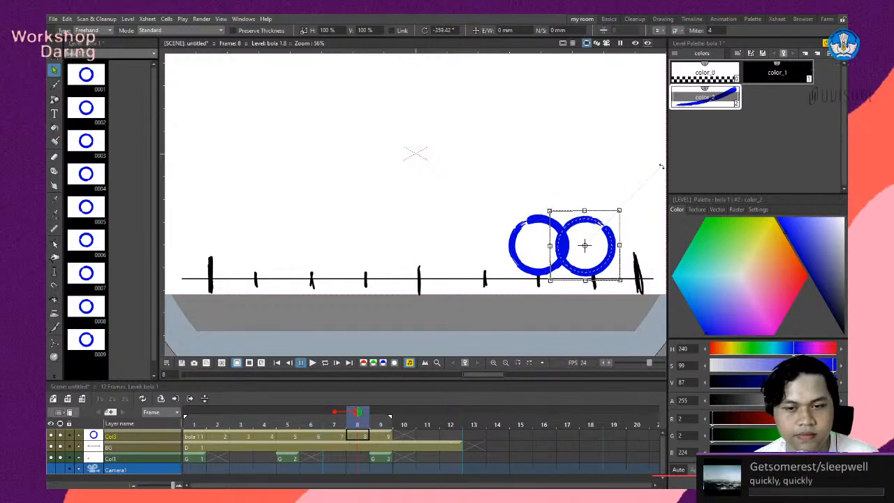
click(380, 437)
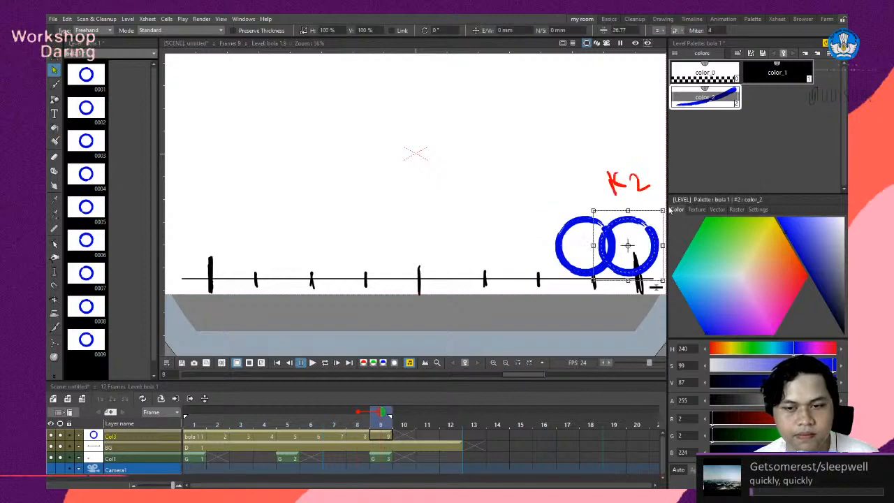
drag(672, 209, 674, 243)
click(521, 196)
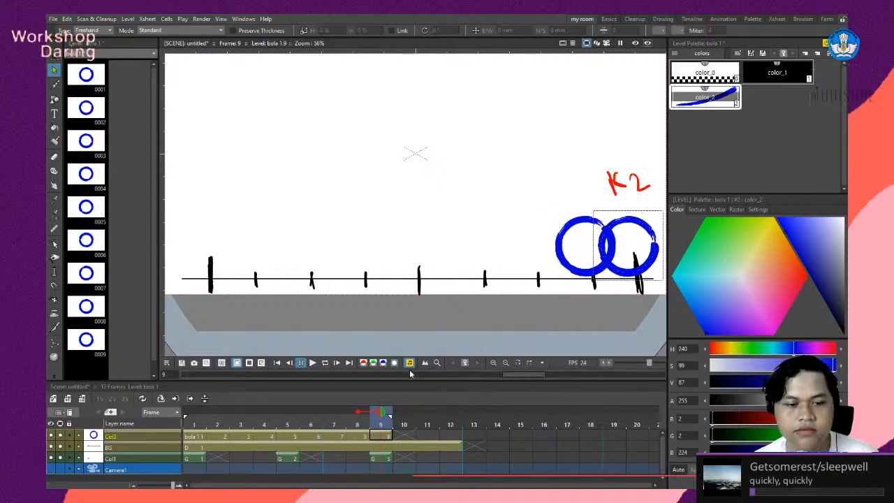
Preview the rolling animation in a loop, set the playback rate to 8 FPS and play it again.
click(325, 362)
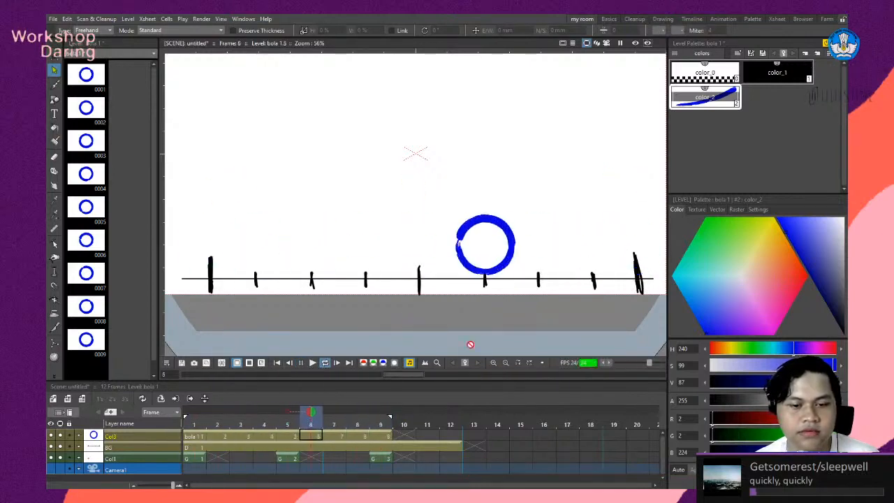
click(326, 363)
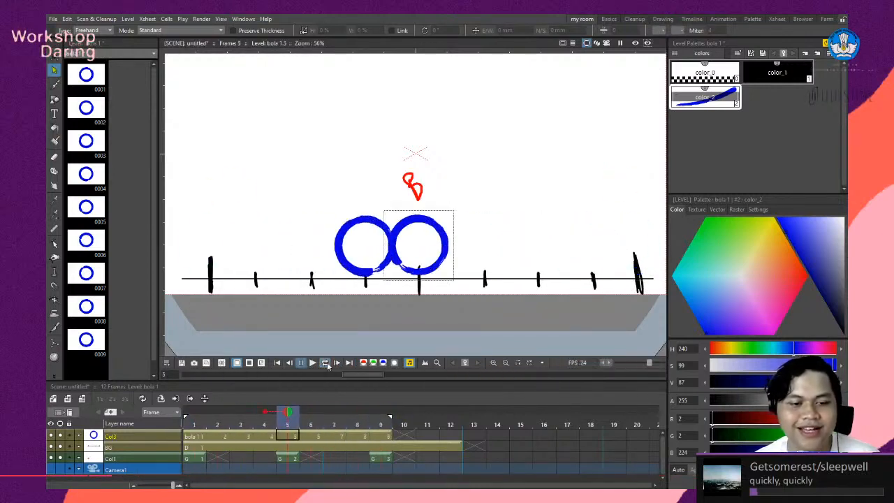
click(594, 364)
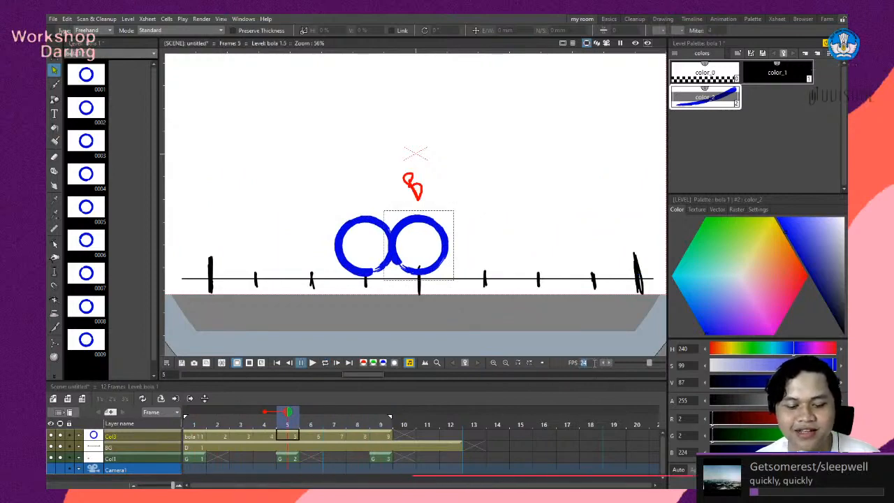
text(8)
key(Return)
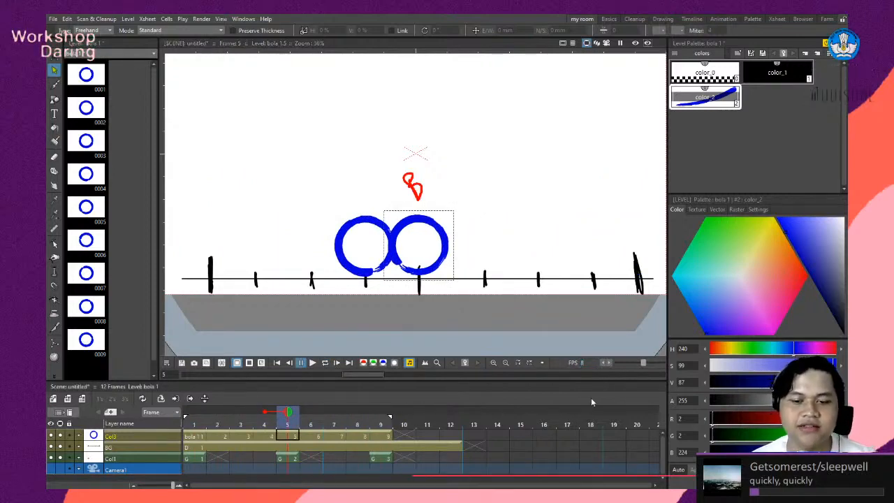
click(312, 369)
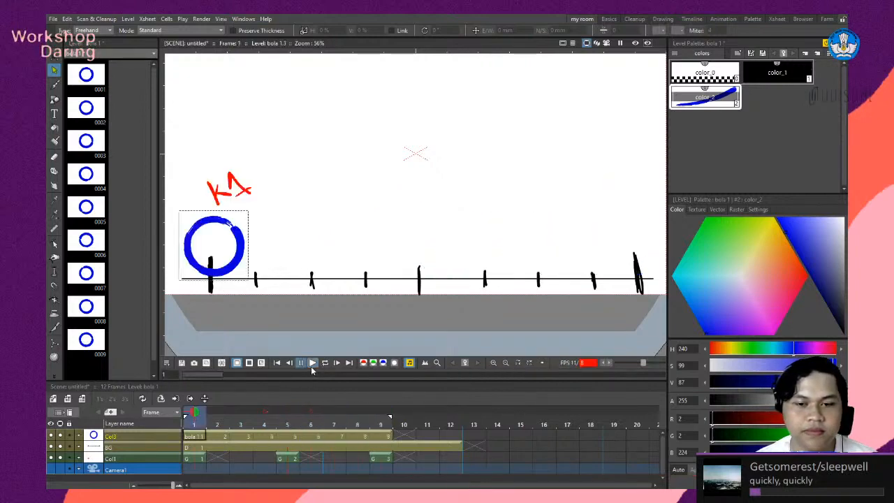
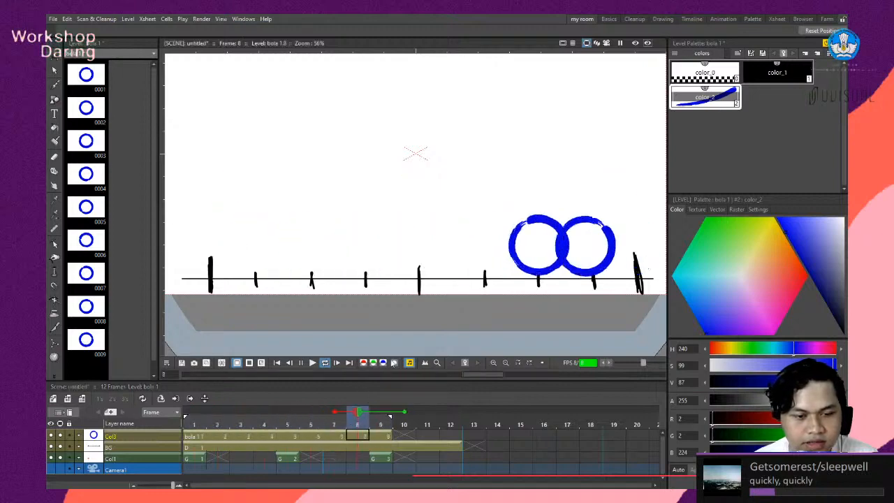
Stop the loop playback and remove the onion skin markers before and after frame 5.
click(327, 363)
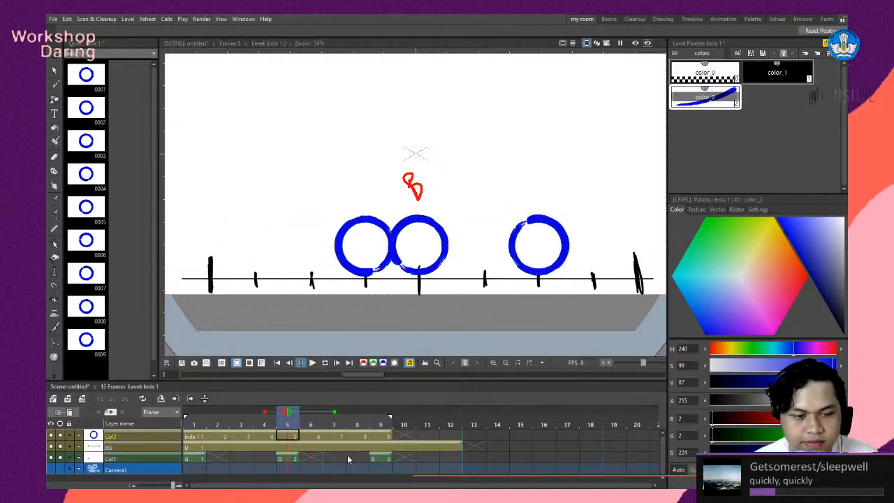
click(333, 415)
click(264, 414)
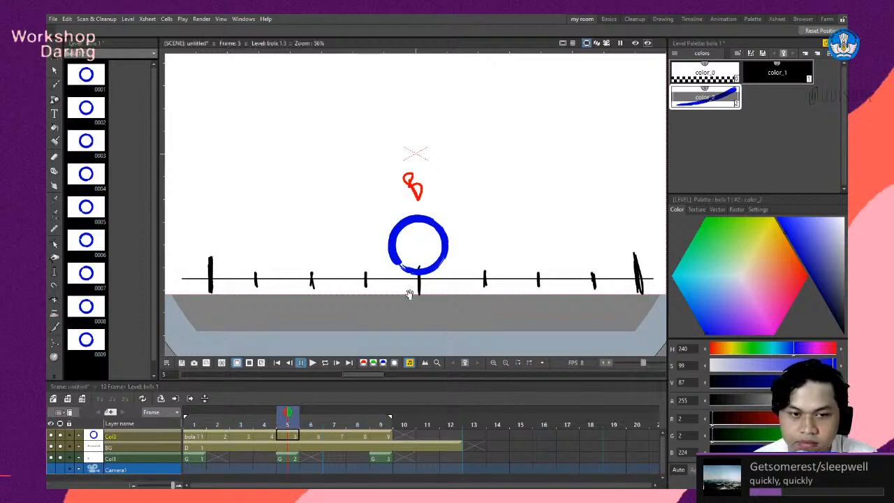
scroll(426, 279, down, 3)
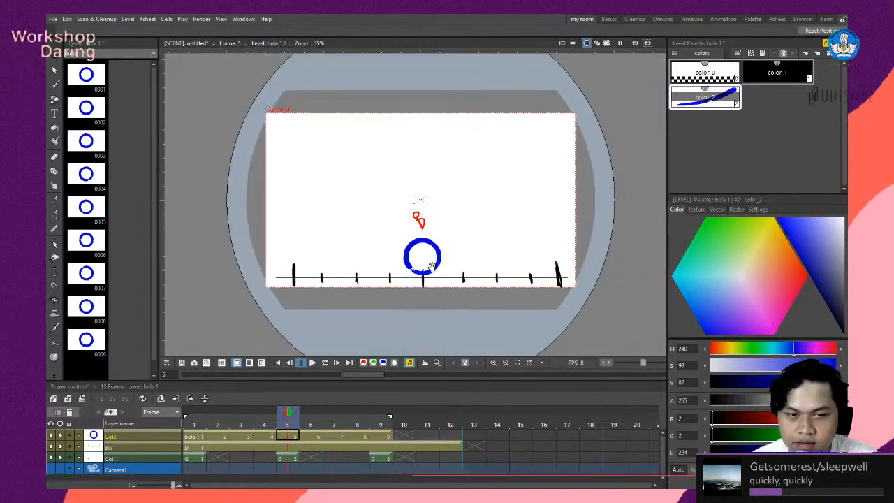
scroll(422, 247, up, 1)
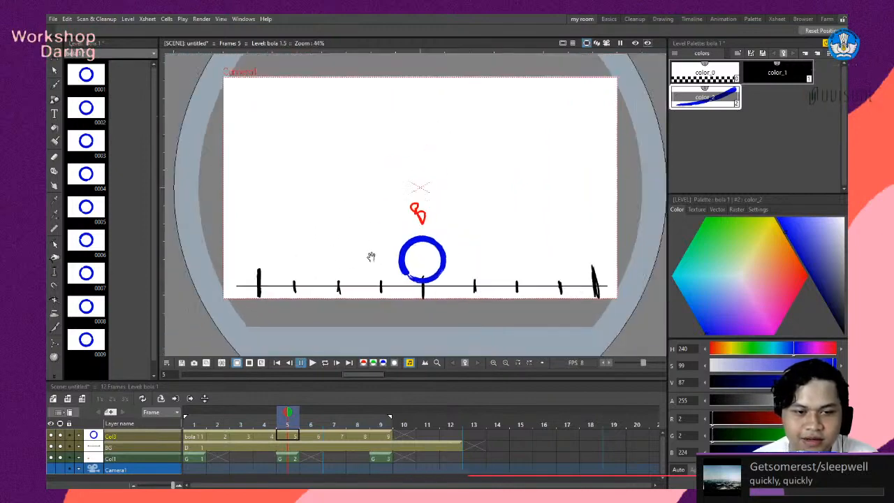
scroll(318, 236, down, 2)
scroll(346, 239, up, 2)
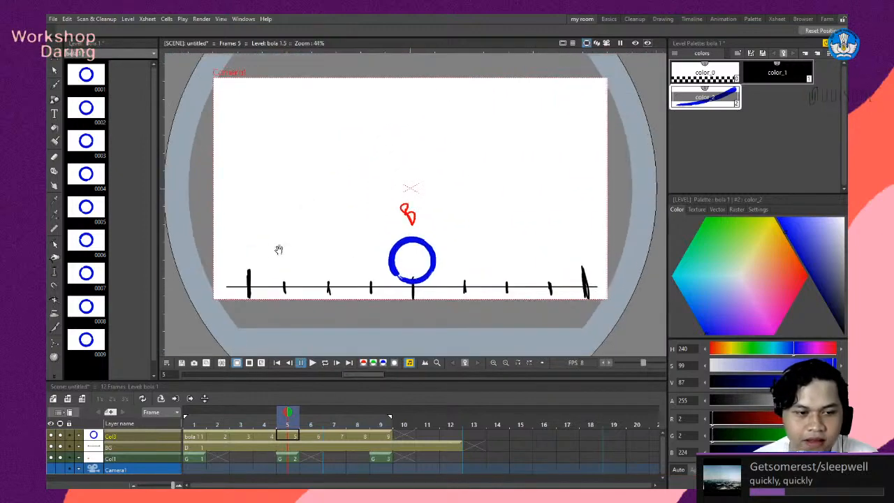
scroll(303, 249, down, 2)
scroll(293, 250, up, 1)
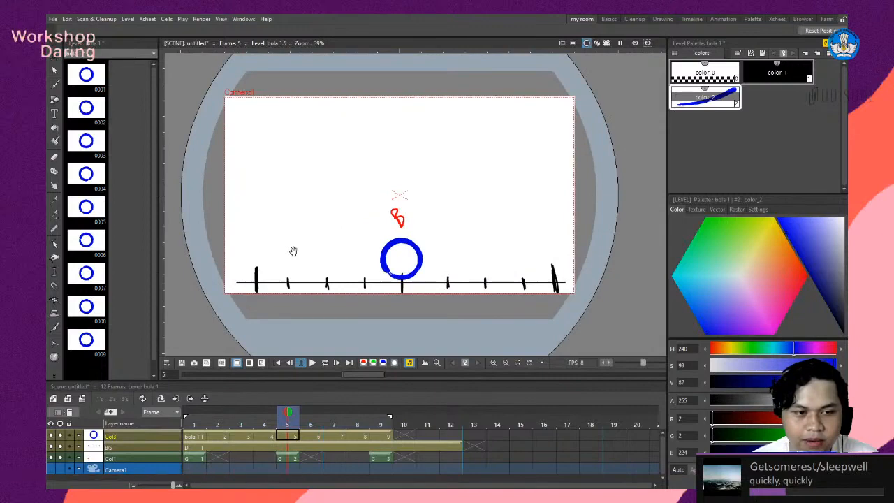
scroll(295, 256, down, 2)
scroll(269, 245, up, 4)
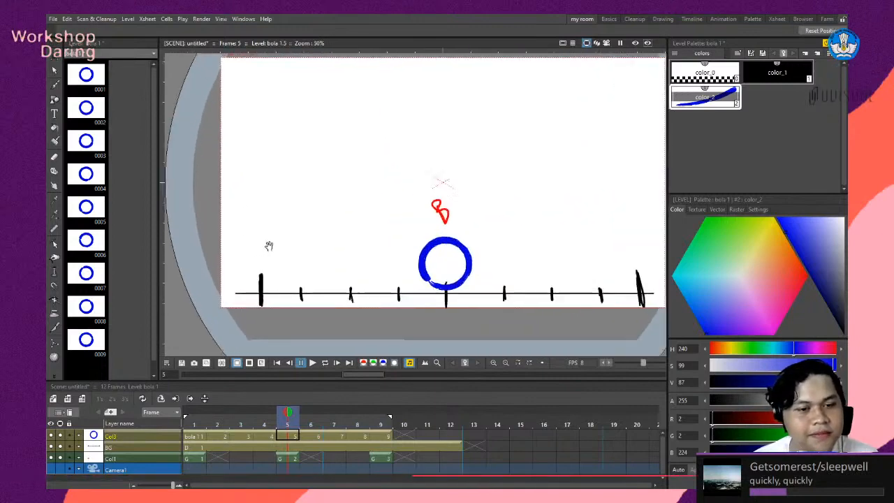
scroll(278, 240, down, 3)
scroll(340, 242, up, 2)
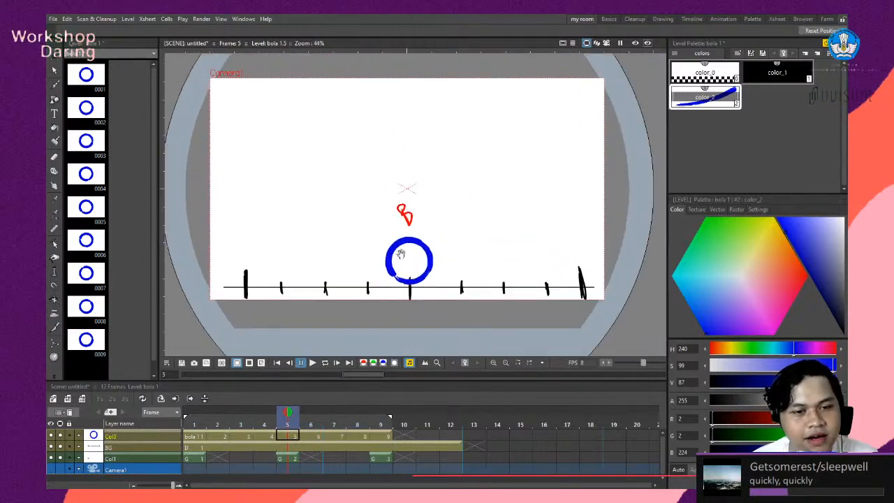
Move to frame 6 and rename the blue ball's layer to "bola 1".
mouse_move(290, 415)
mouse_down()
mouse_move(377, 415)
mouse_move(195, 415)
mouse_move(329, 415)
mouse_move(216, 415)
mouse_move(236, 415)
mouse_move(202, 429)
mouse_move(240, 420)
mouse_move(380, 419)
mouse_move(311, 419)
mouse_up()
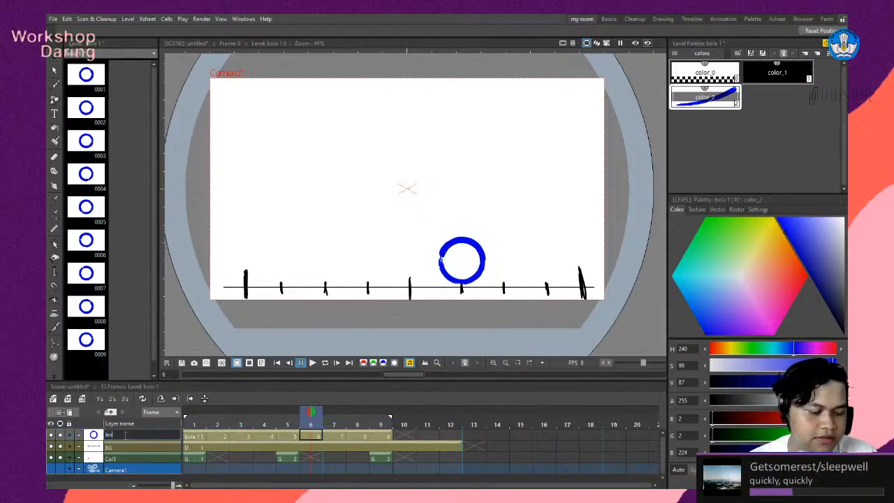
text(la)
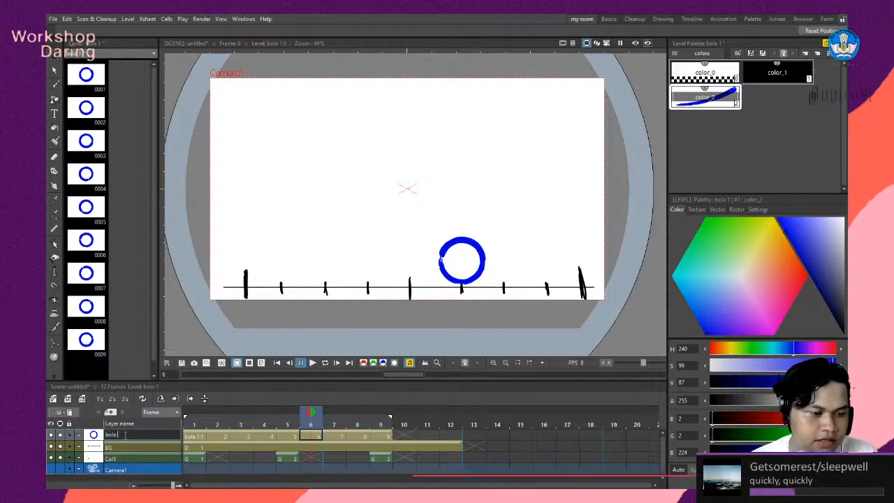
key(Return)
Make the BG layer active and set up the Geometric tool with the Line shape.
click(114, 450)
click(117, 459)
click(119, 451)
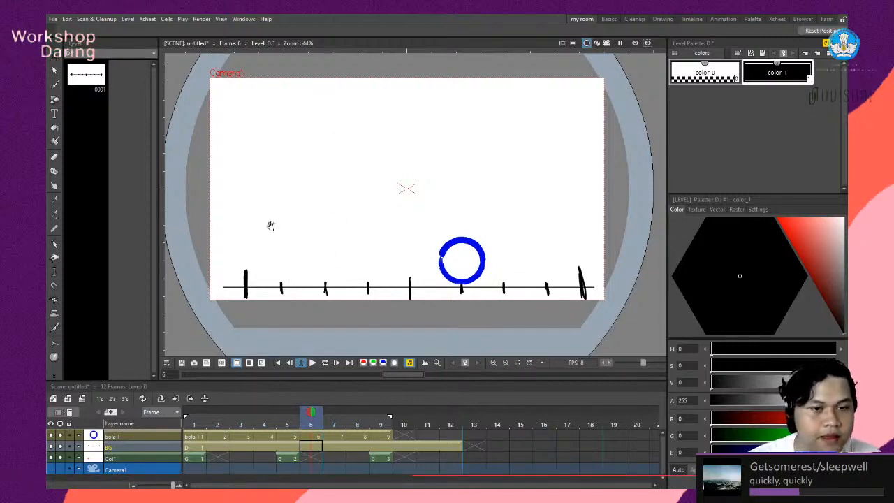
click(55, 98)
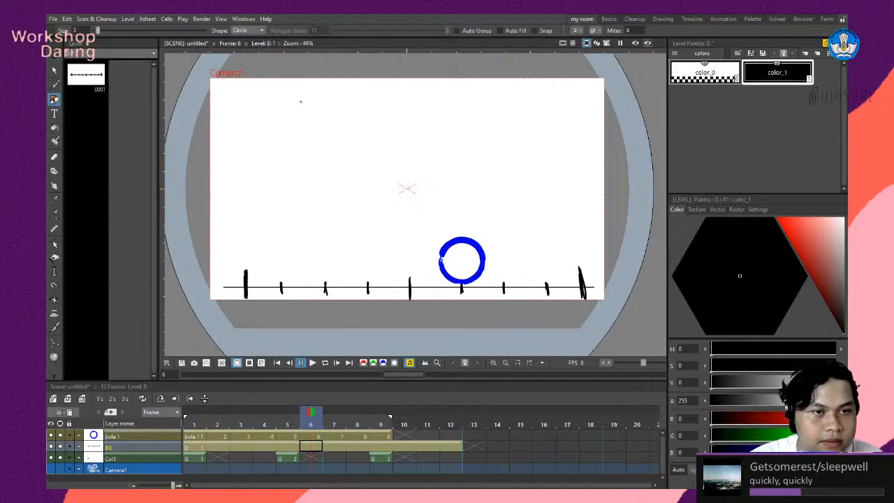
click(251, 64)
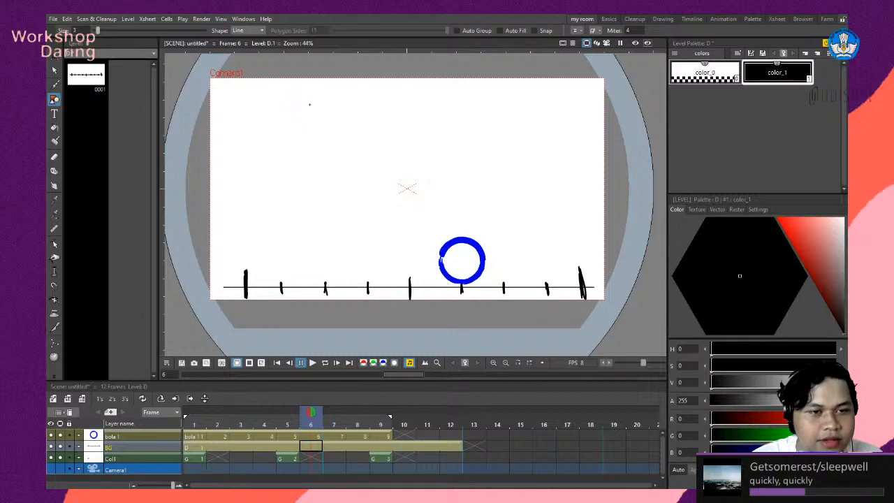
drag(311, 103, 314, 223)
key(ctrl+z)
key(ctrl+z)
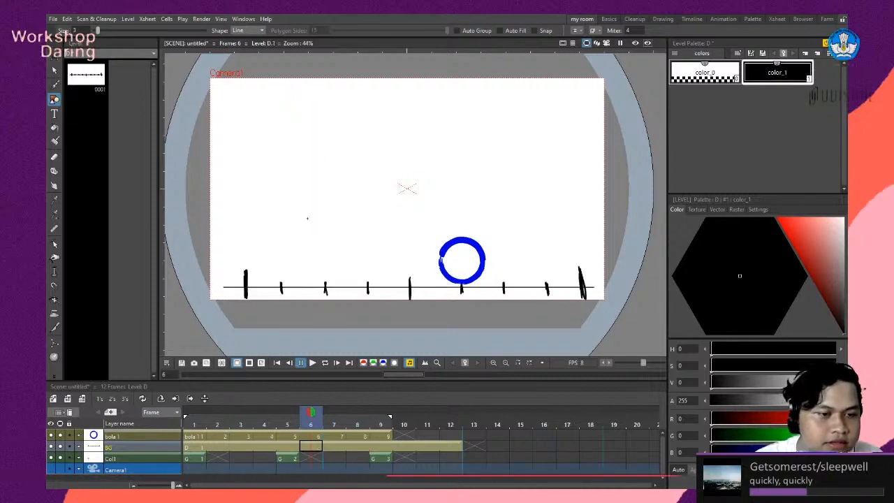
On frame 1 of the BG layer, draw a long vertical line left of centre and cap its upper end with a short horizontal line.
click(197, 447)
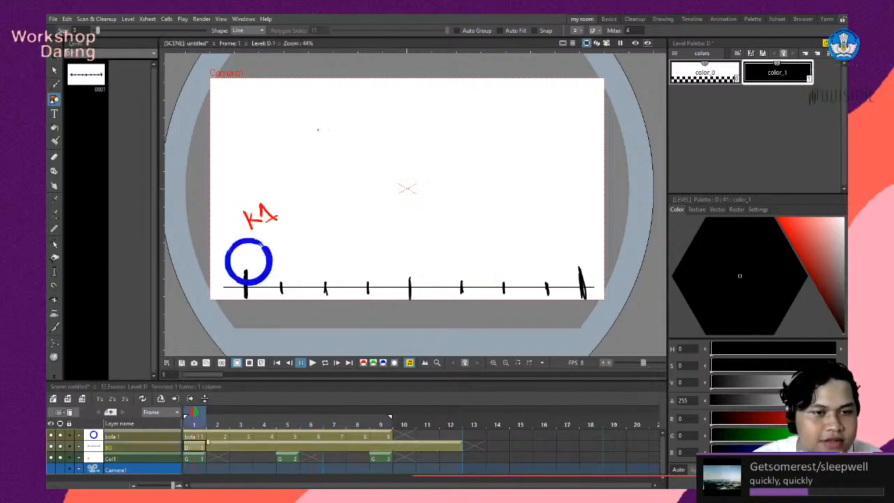
drag(320, 100, 320, 295)
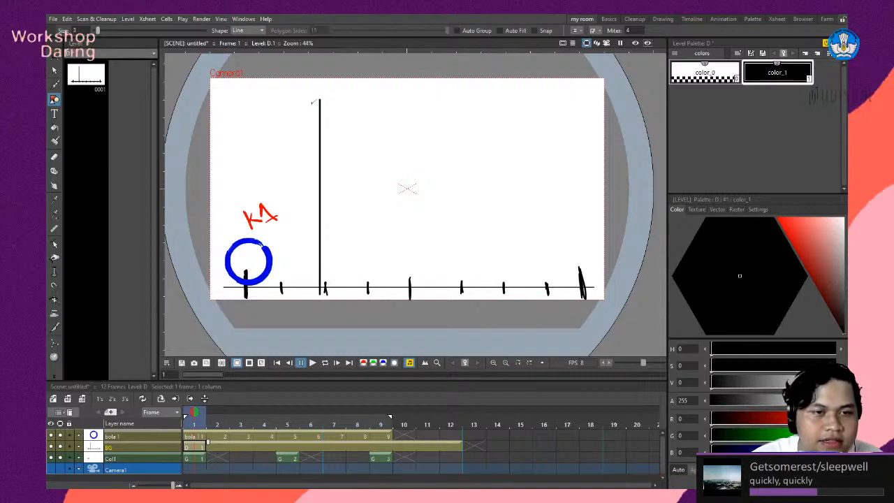
drag(329, 99, 327, 101)
key(ctrl+z)
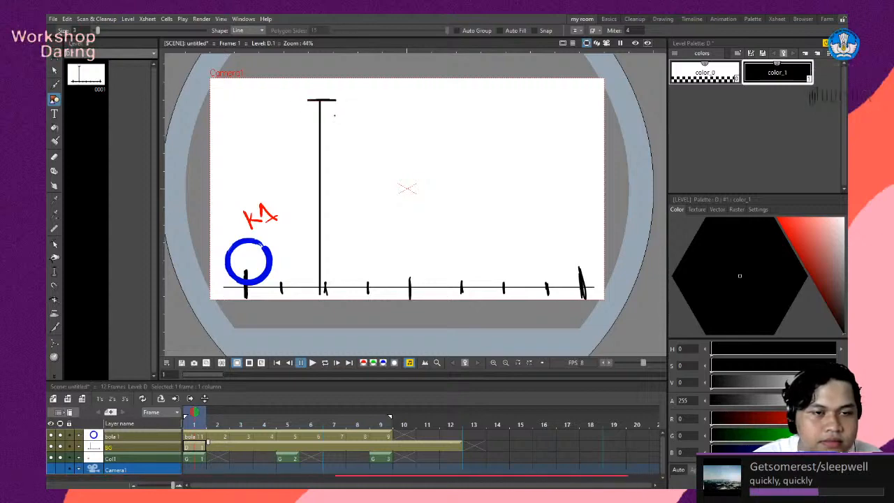
drag(327, 102, 335, 100)
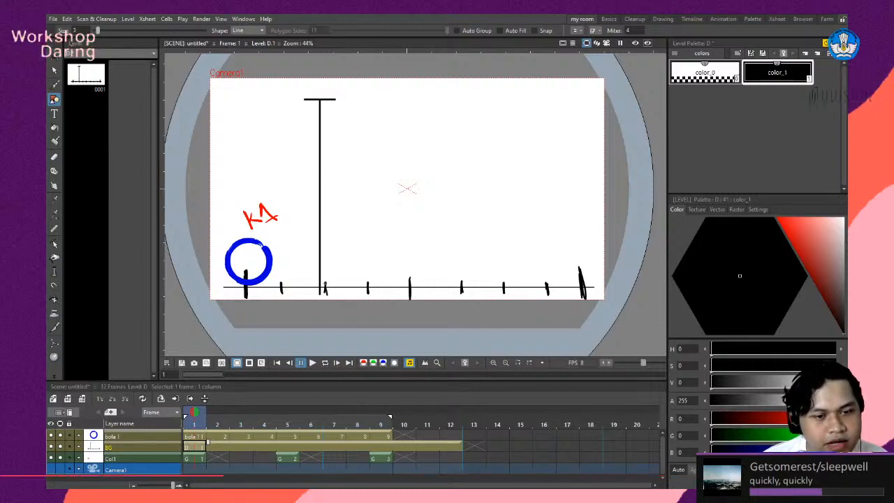
Add a base mark, a middle mark and evenly spaced horizontal ticks in between along the vertical line.
drag(307, 275, 336, 275)
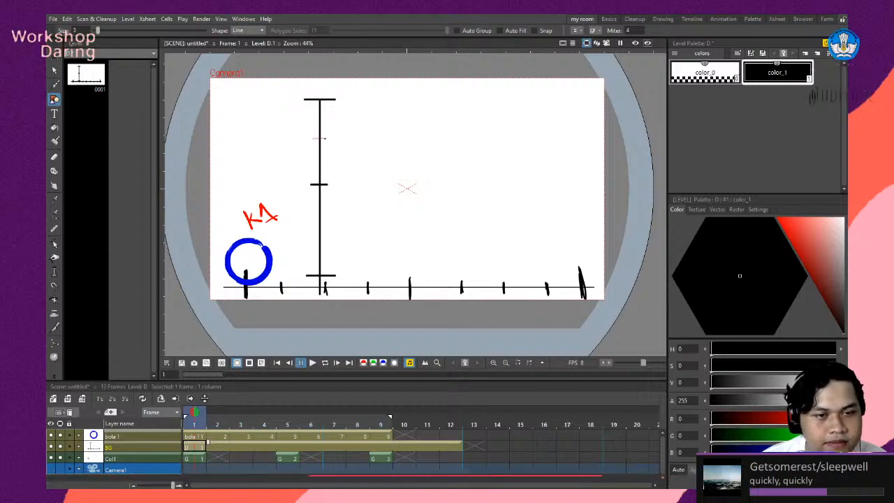
drag(329, 142, 330, 142)
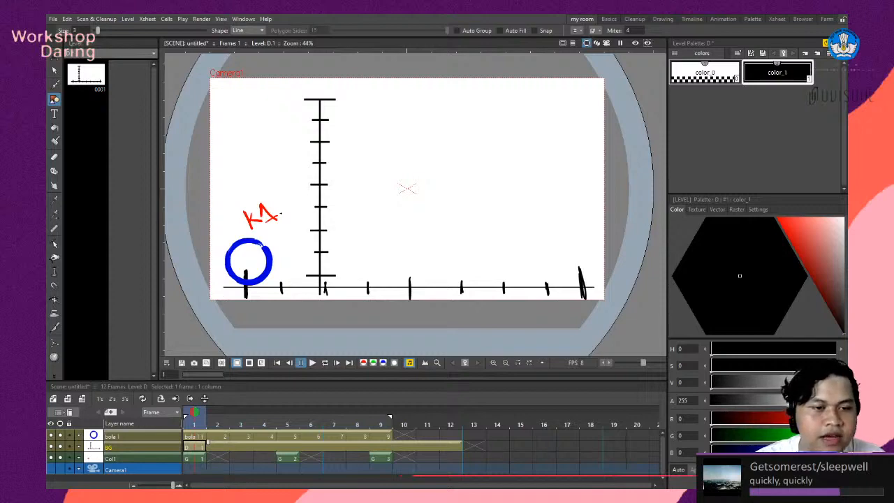
Turn off both the preview and the camera stand visibility of the bola 1 and Col1 layers.
scroll(329, 211, down, 1)
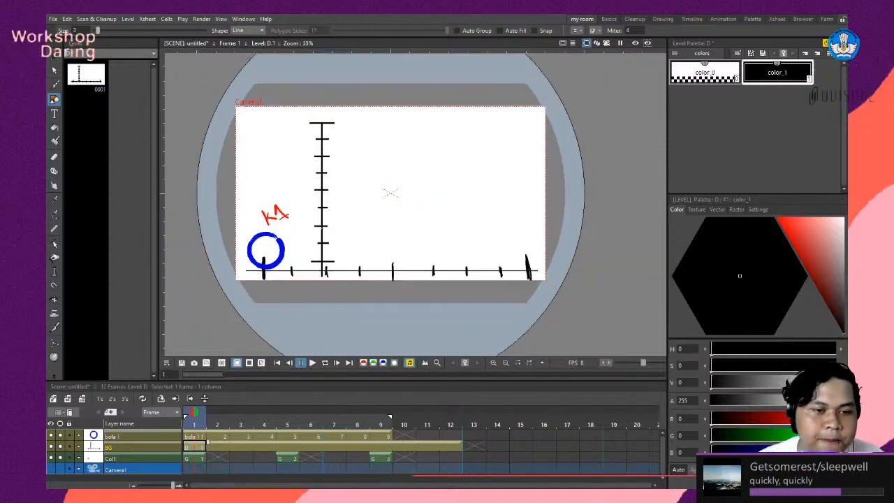
scroll(324, 238, up, 1)
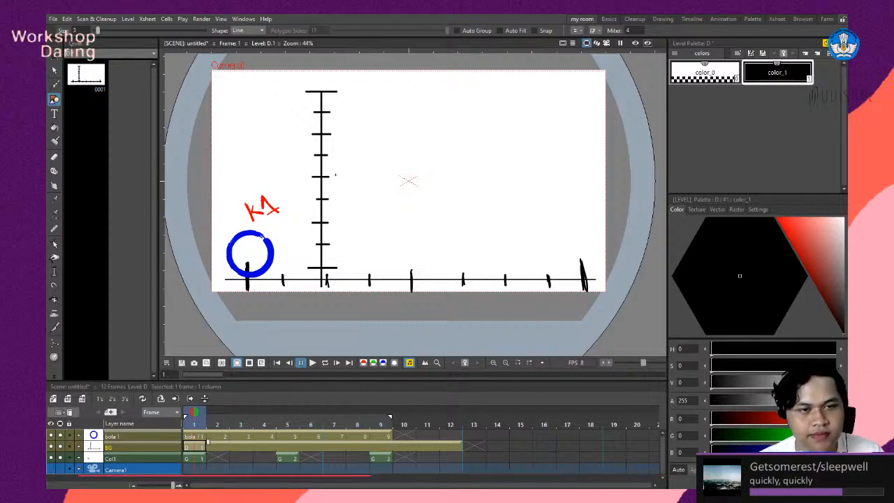
scroll(324, 186, down, 1)
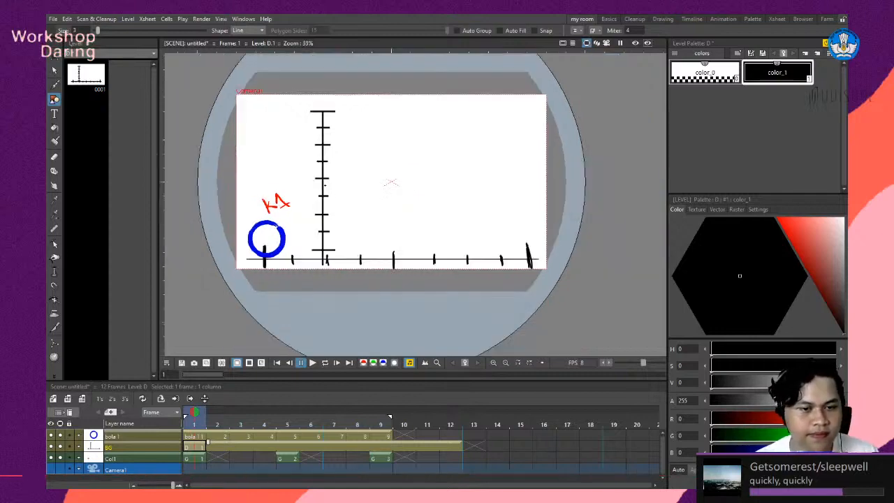
click(51, 458)
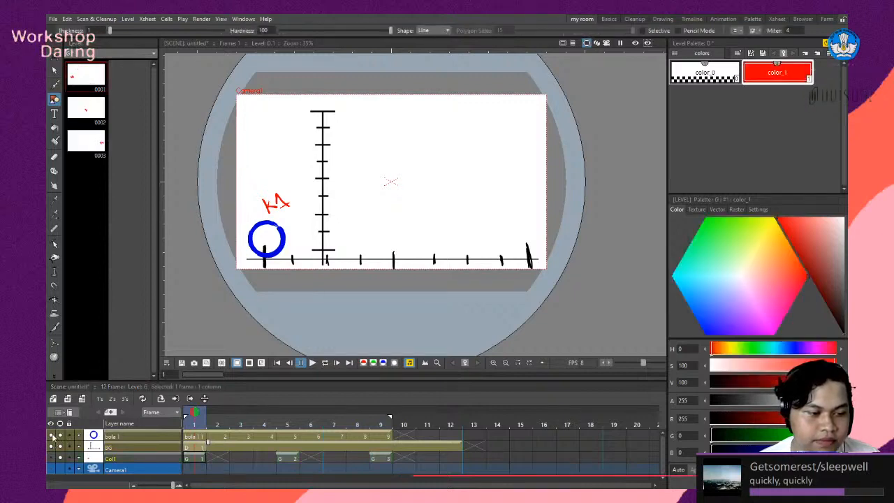
click(53, 437)
click(60, 438)
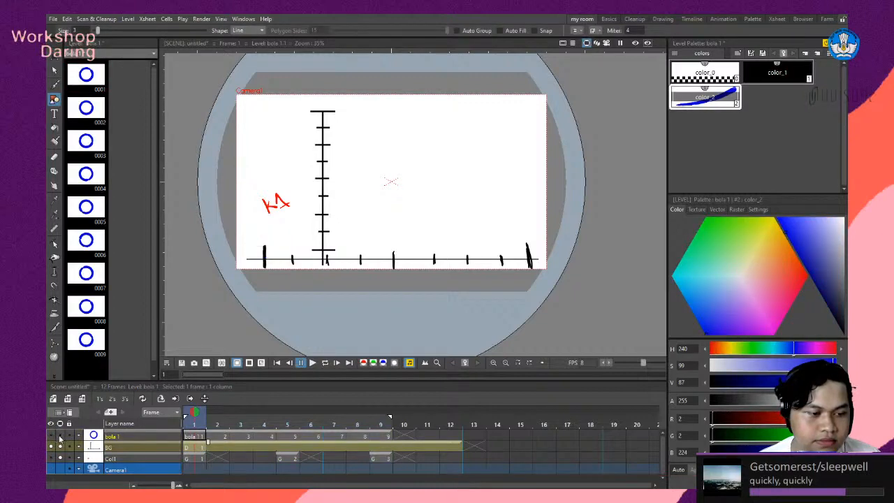
click(61, 457)
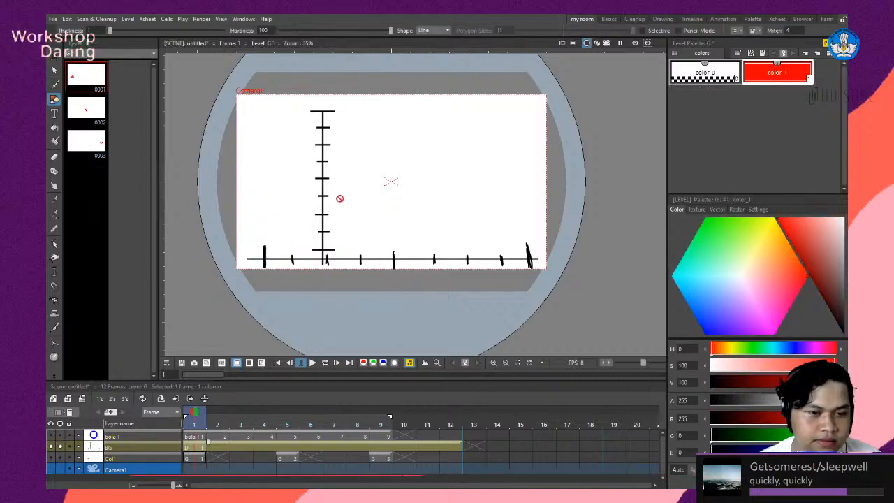
Add a new vector level above the bola 1 layer and name its layer "bola 2".
scroll(328, 242, up, 2)
scroll(337, 210, down, 4)
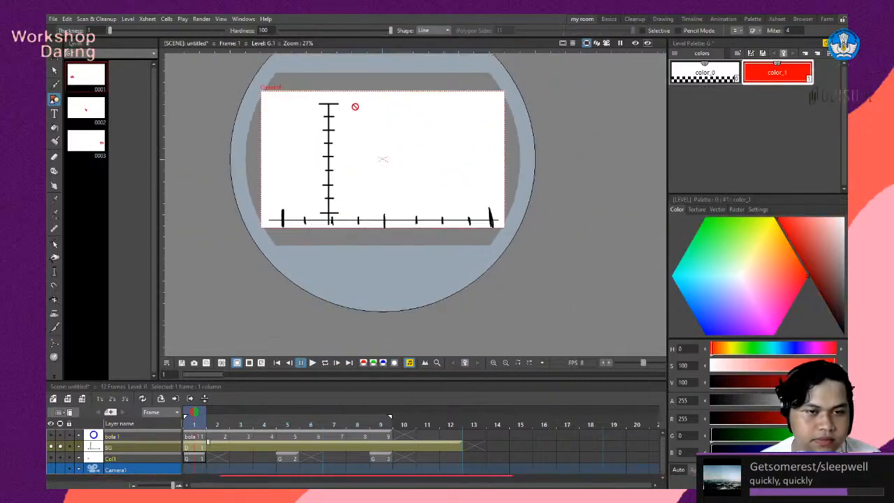
scroll(353, 118, up, 3)
scroll(334, 173, up, 1)
click(136, 443)
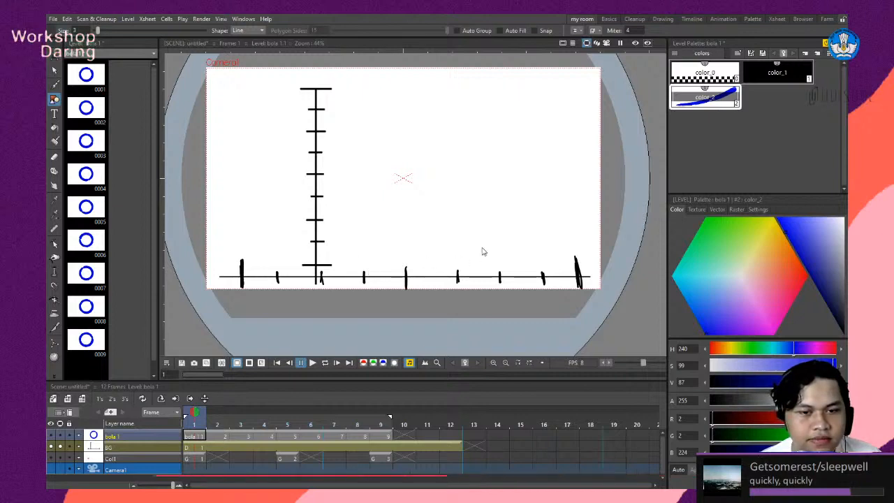
click(54, 399)
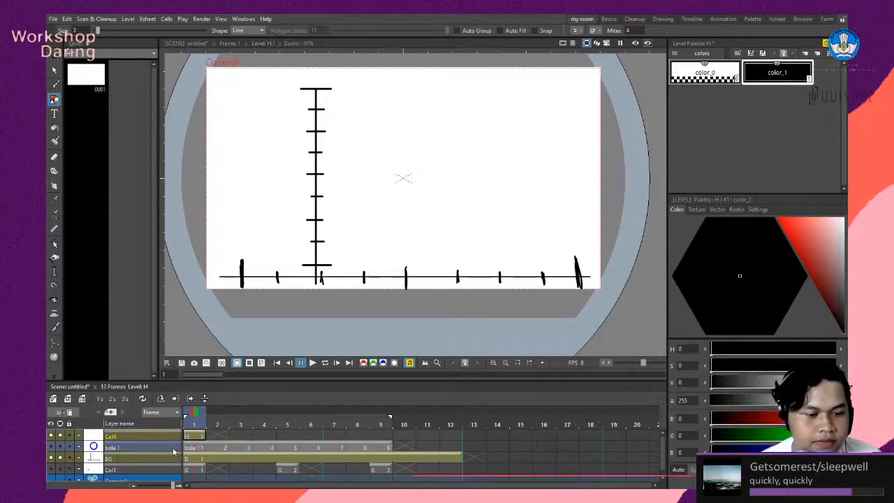
double_click(122, 435)
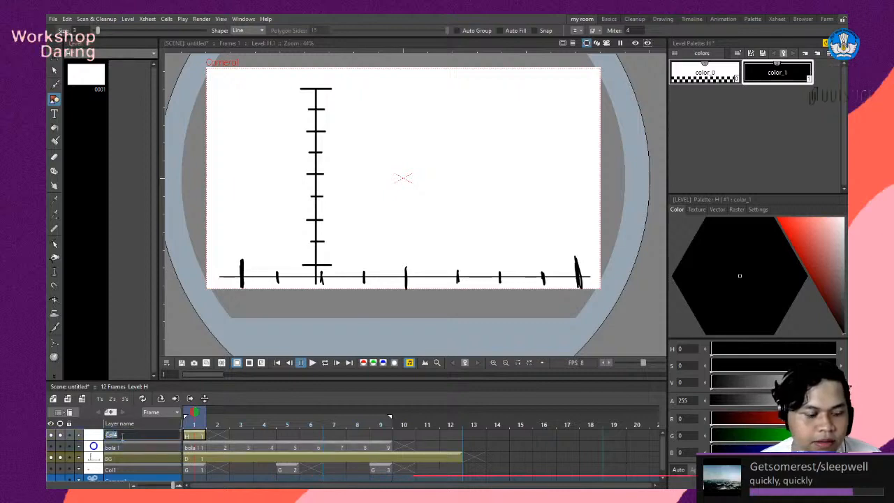
text(b)
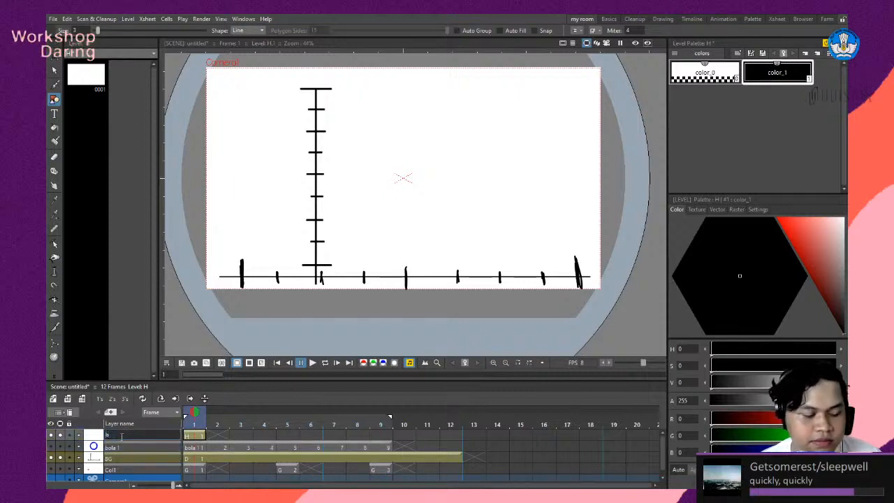
text(ola)
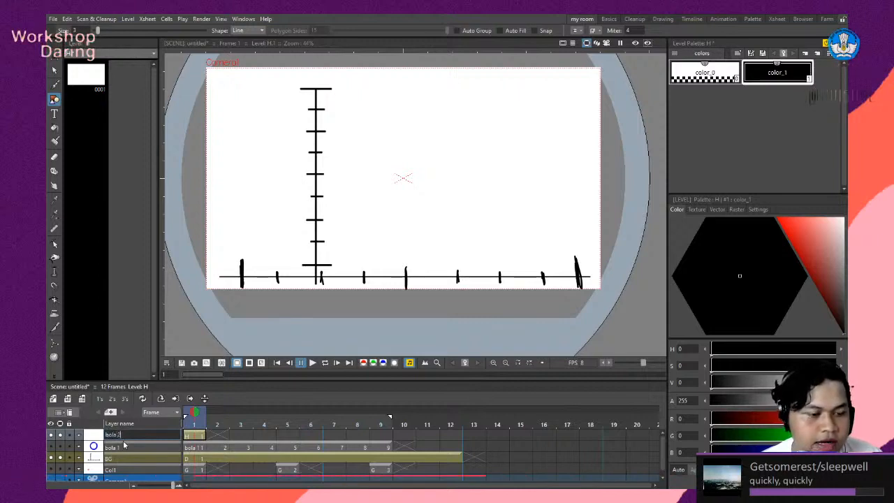
text( 2)
key(Return)
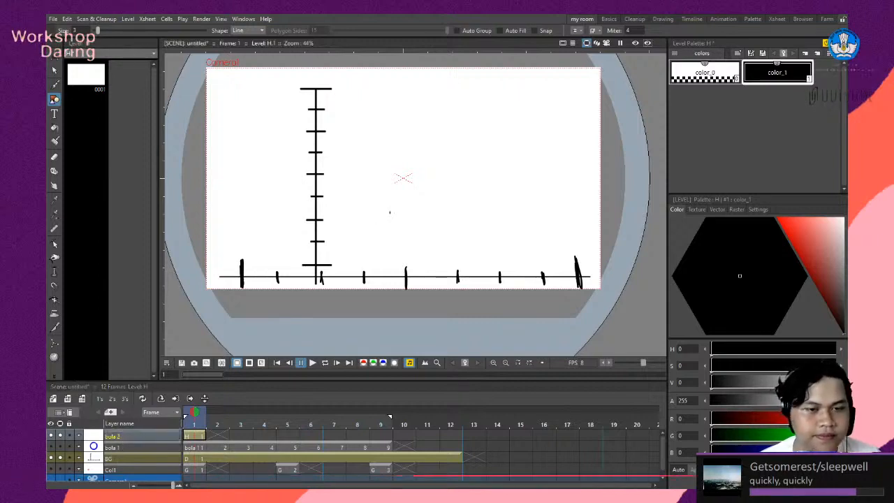
Change the Geometric tool's shape to Circle and try a small circle beside the upper end of the vertical scale, undoing it.
scroll(380, 149, down, 3)
scroll(365, 155, up, 4)
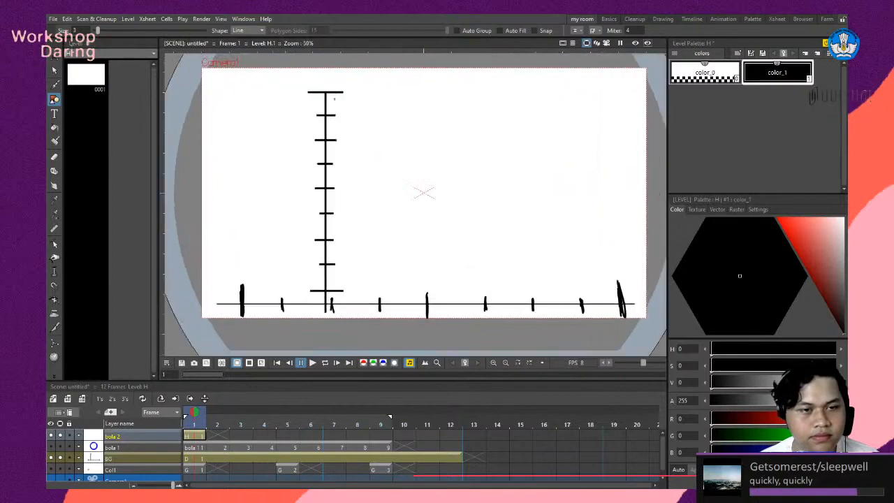
scroll(334, 98, up, 2)
scroll(329, 174, down, 3)
scroll(326, 243, up, 3)
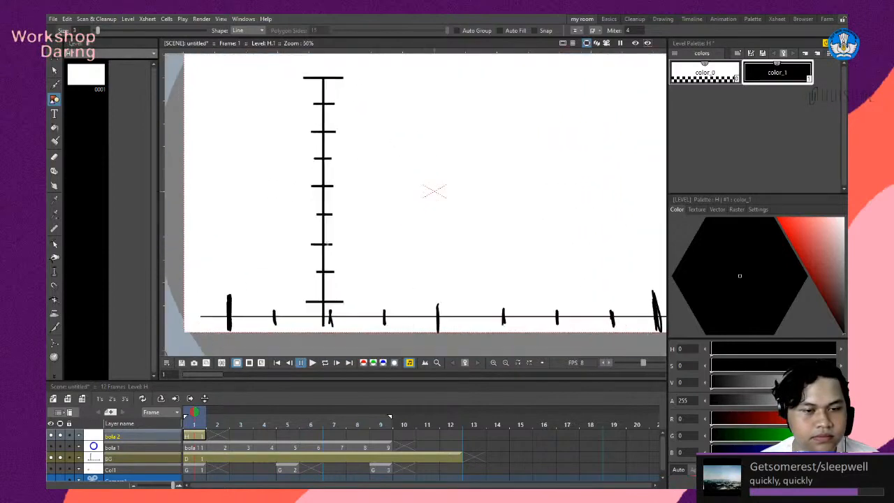
click(246, 52)
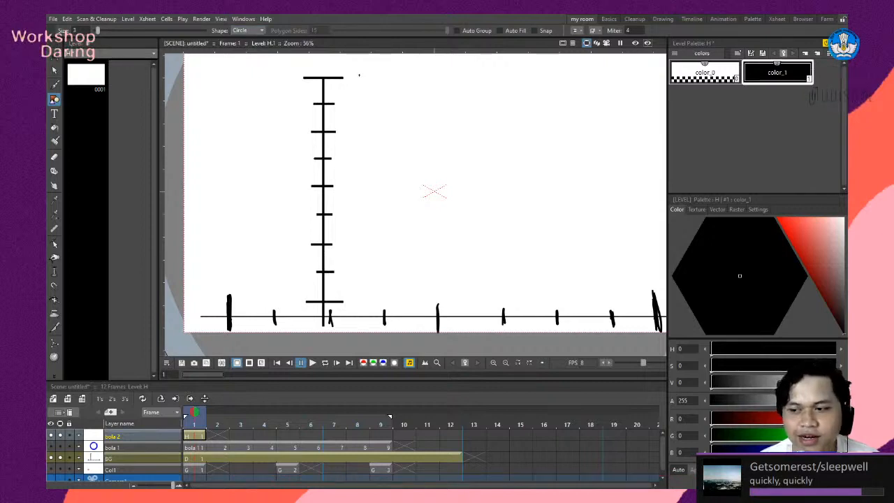
drag(347, 70, 363, 70)
key(ctrl+z)
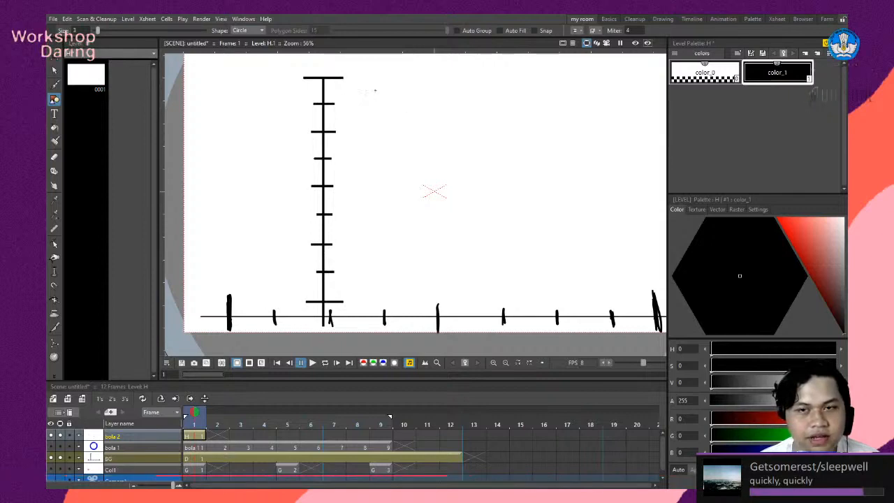
Add a new style to the bola 2 palette, colour it green with G 235, and give it a rough vector brush stroke.
click(805, 55)
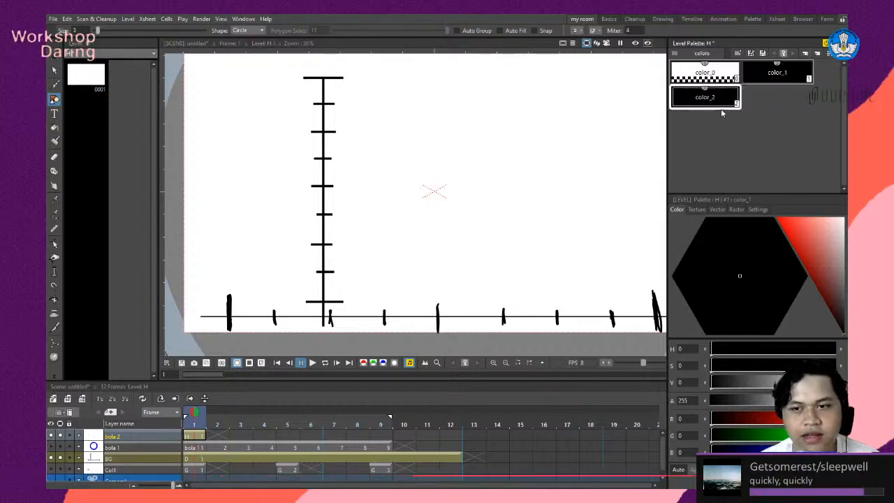
click(828, 436)
drag(828, 436, 825, 436)
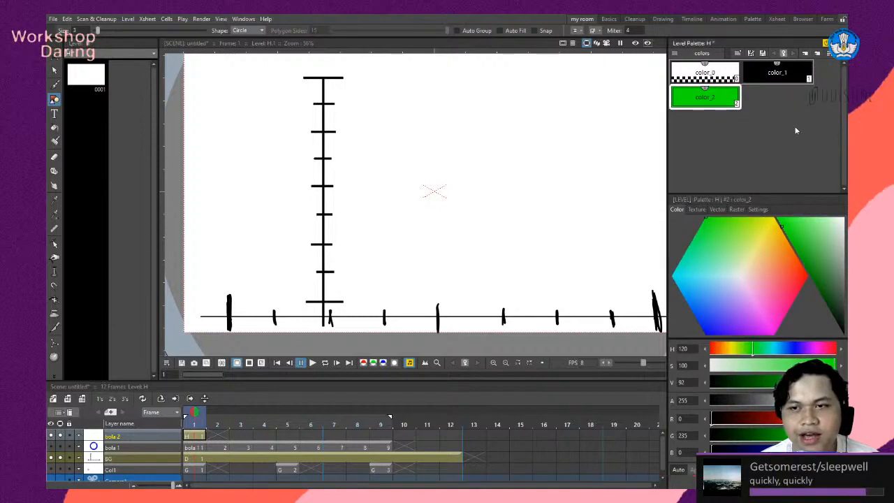
click(718, 209)
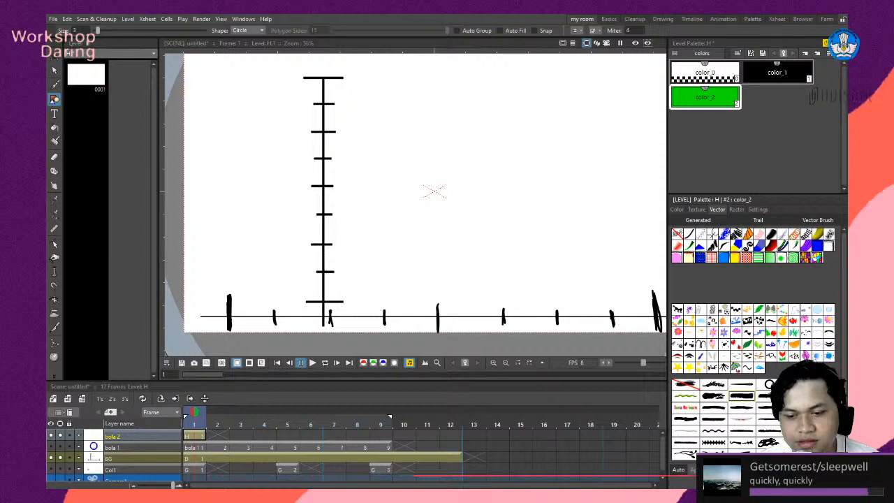
click(687, 419)
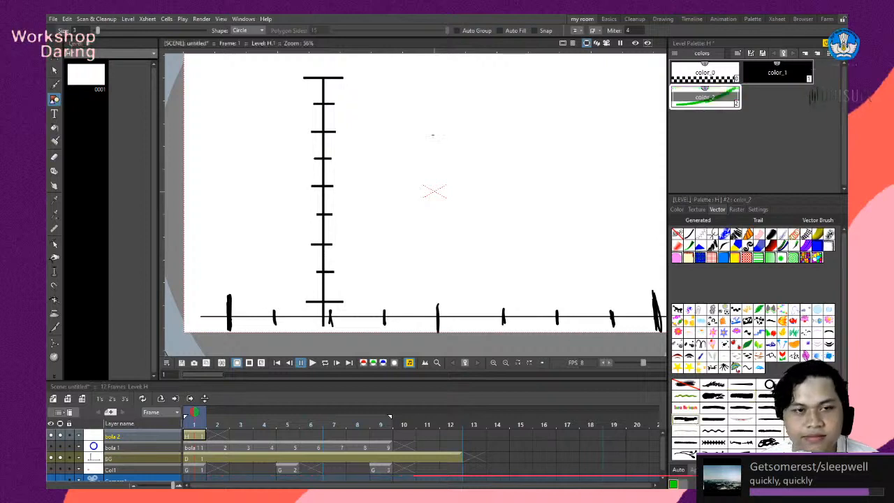
Draw a small green circle beside the vertical scale's upper end and thicken its outline to about 19.38.
drag(357, 83, 374, 94)
key(ctrl+z)
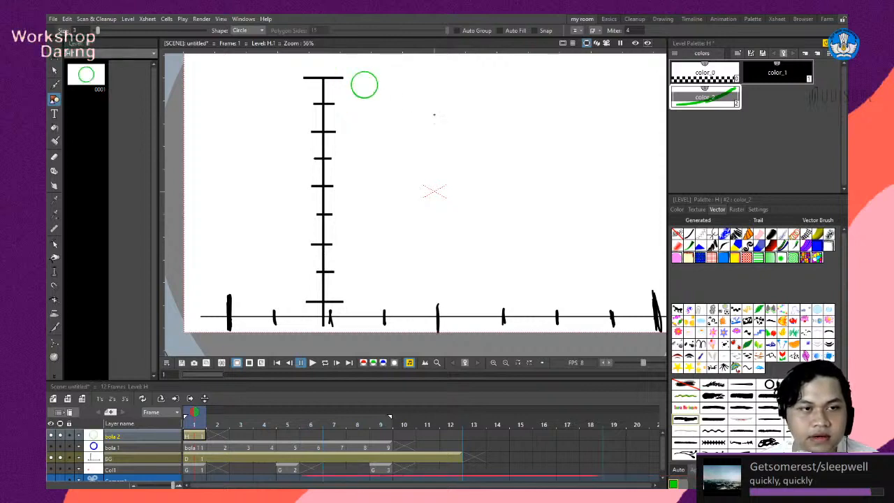
click(55, 69)
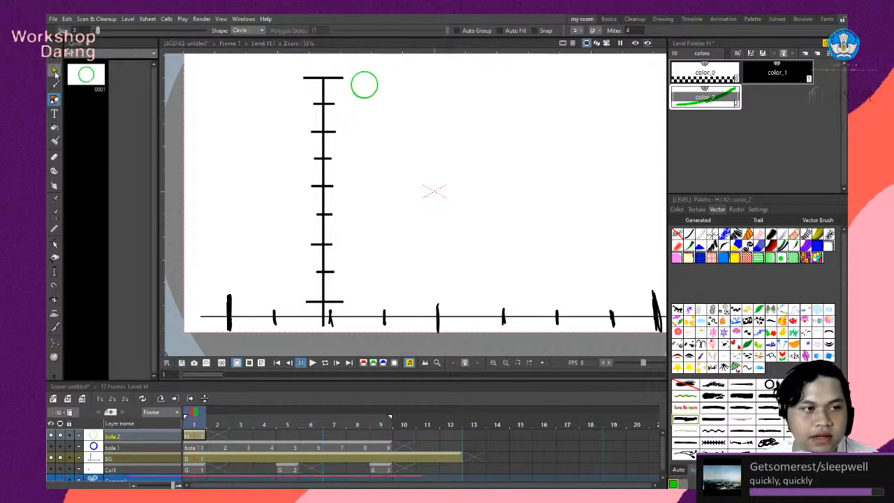
click(374, 98)
scroll(375, 99, up, 2)
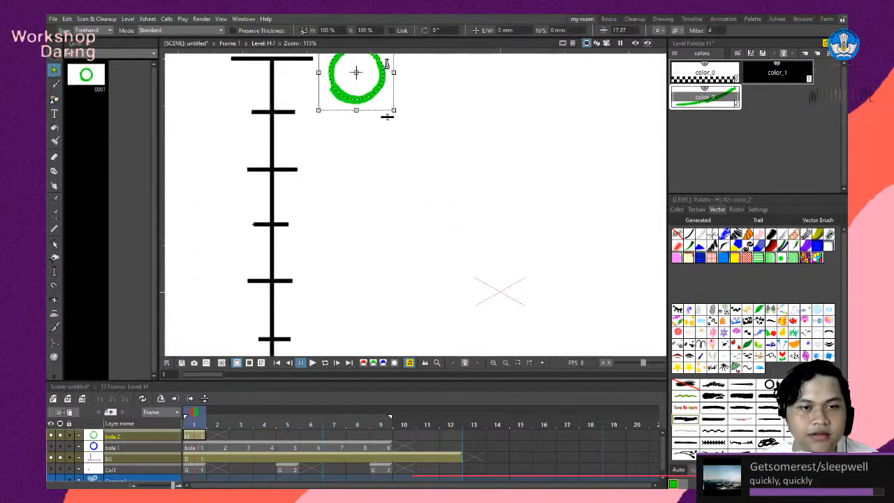
scroll(385, 114, down, 3)
click(441, 110)
scroll(396, 132, down, 2)
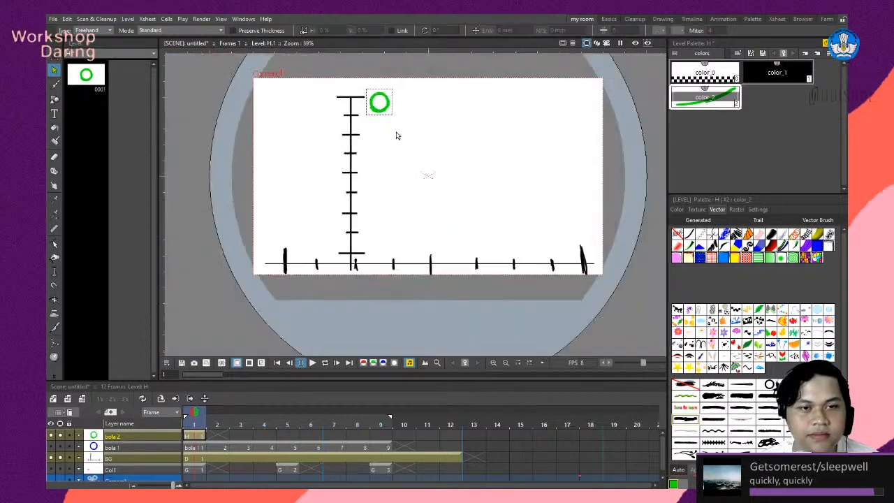
Move the green circle left and up so its centre is level with the vertical scale's top mark, touching that mark's right end.
scroll(385, 105, up, 2)
click(381, 110)
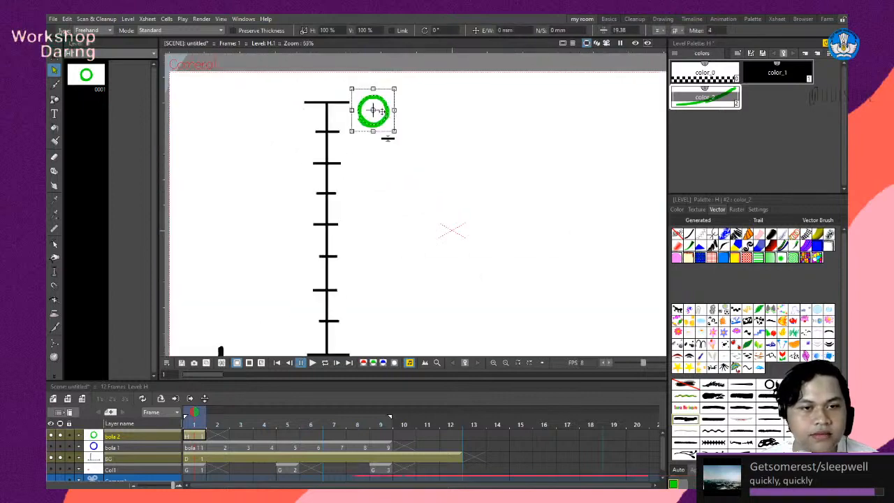
mouse_move(383, 112)
mouse_down()
mouse_move(365, 104)
mouse_move(382, 100)
mouse_up()
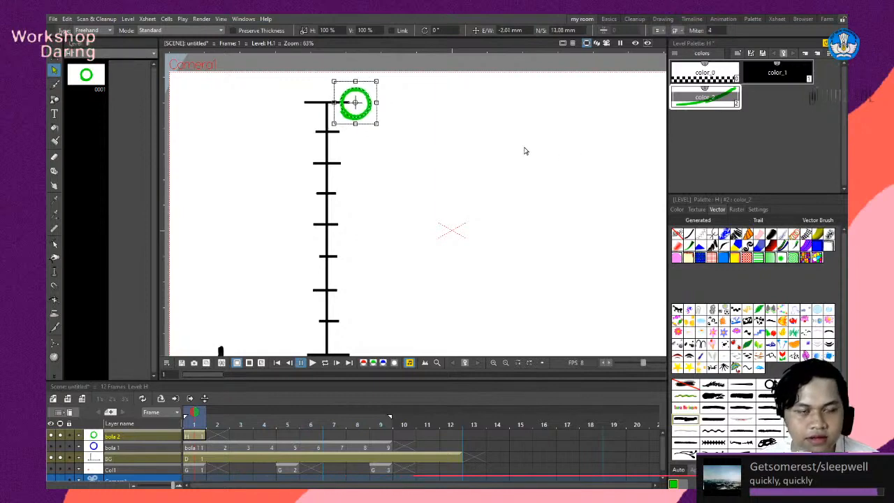
click(483, 137)
scroll(332, 140, down, 2)
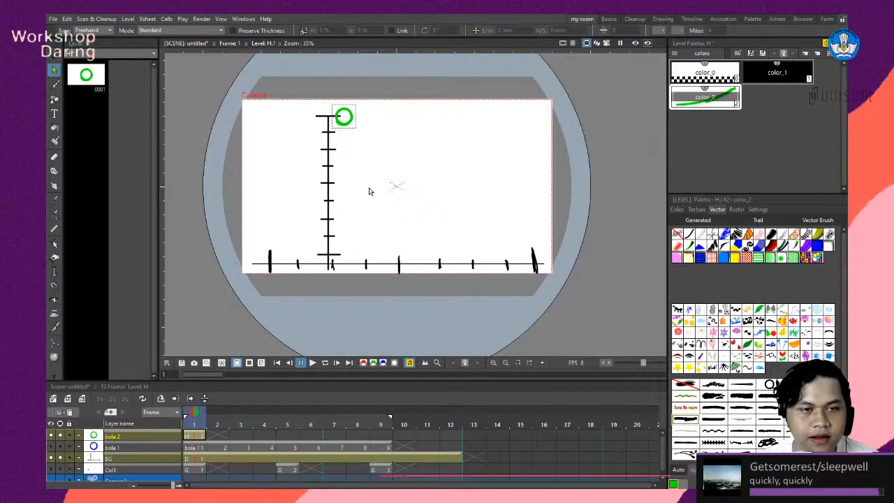
click(343, 117)
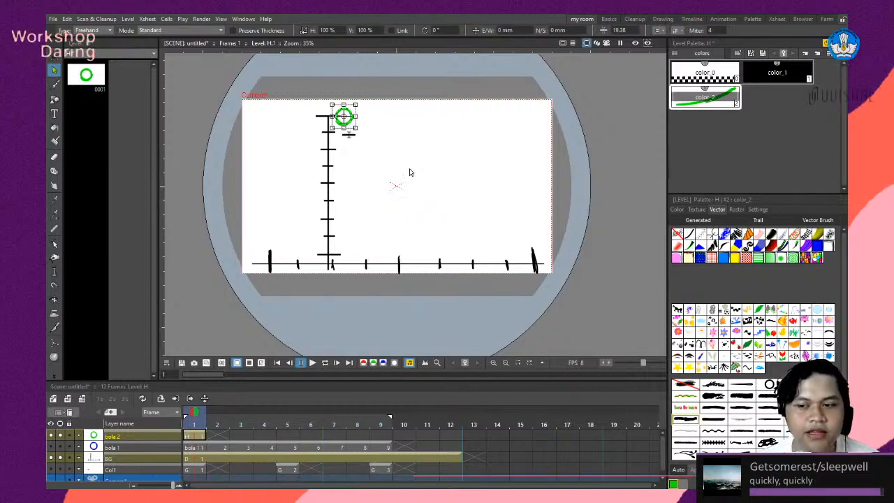
click(359, 160)
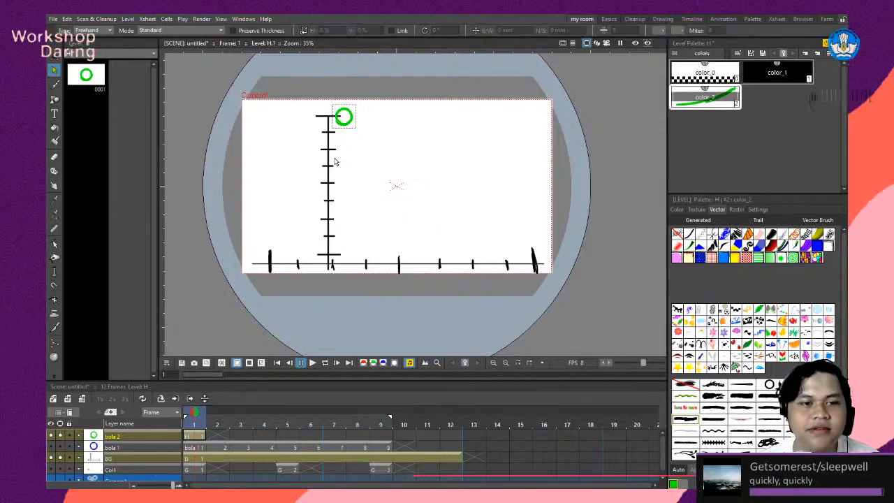
scroll(332, 143, down, 1)
scroll(332, 144, up, 2)
scroll(307, 149, down, 1)
scroll(312, 222, up, 2)
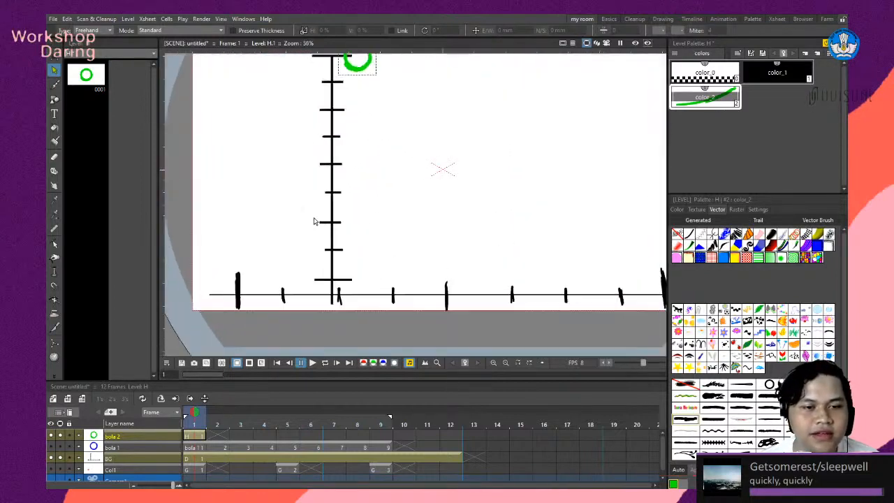
scroll(393, 225, down, 2)
scroll(369, 110, up, 3)
scroll(401, 152, down, 1)
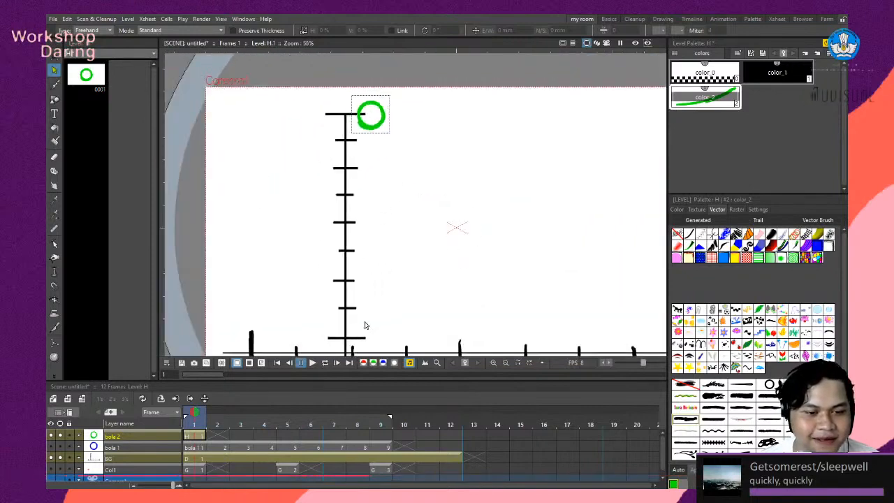
click(214, 438)
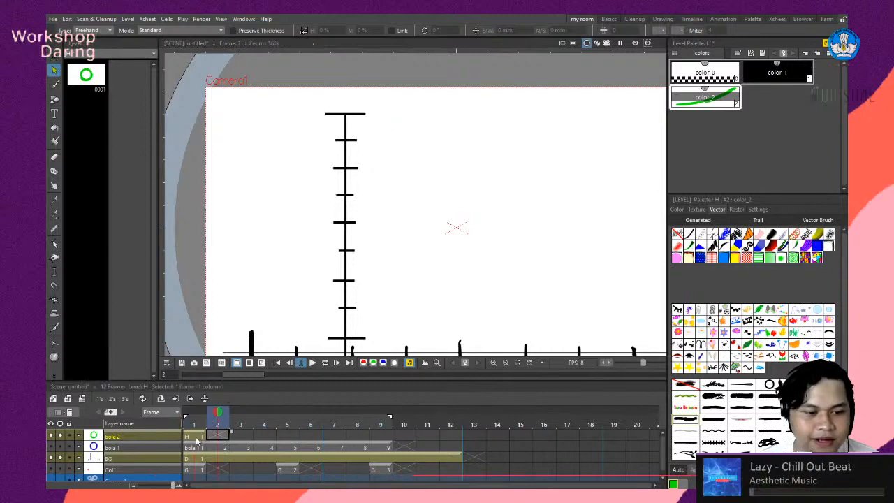
click(197, 438)
scroll(391, 166, down, 1)
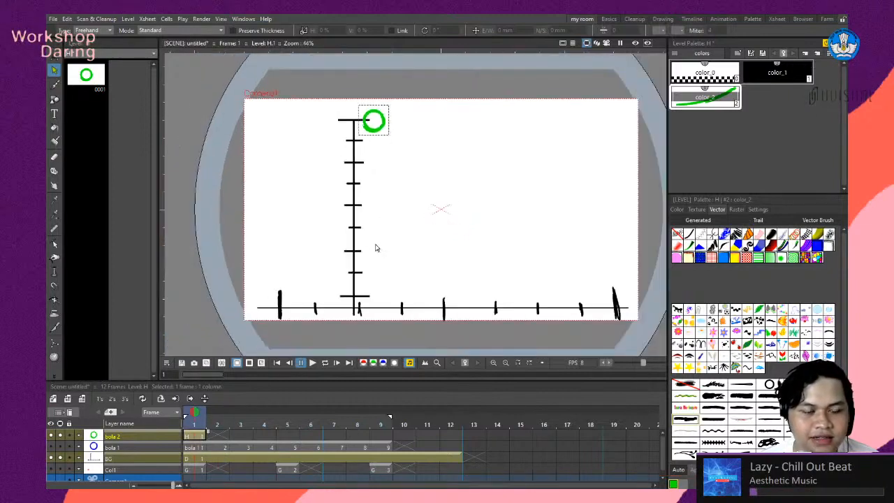
scroll(387, 155, up, 1)
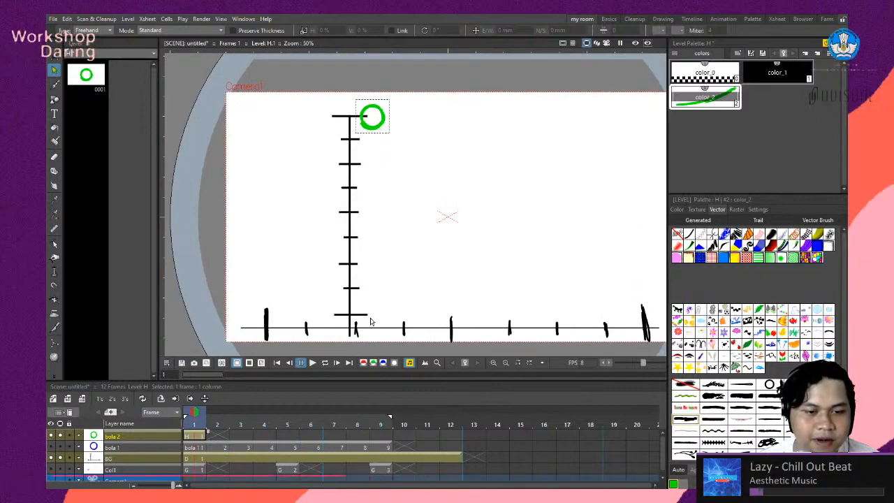
click(378, 131)
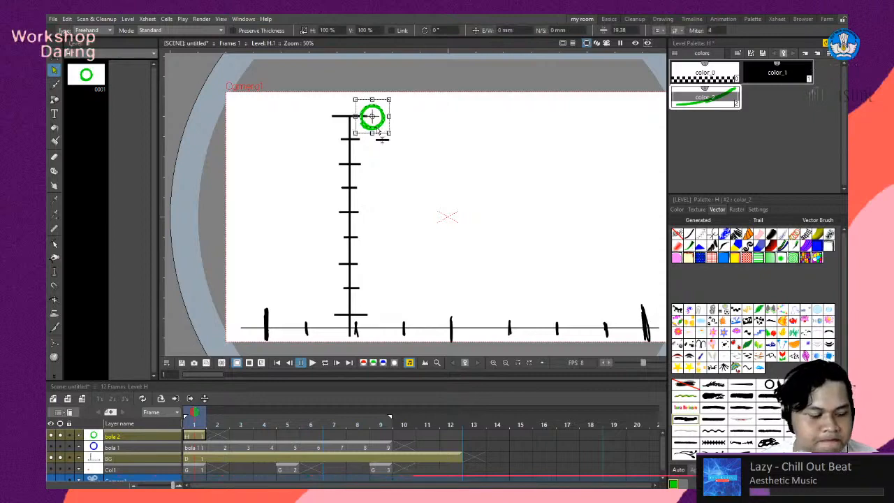
click(197, 437)
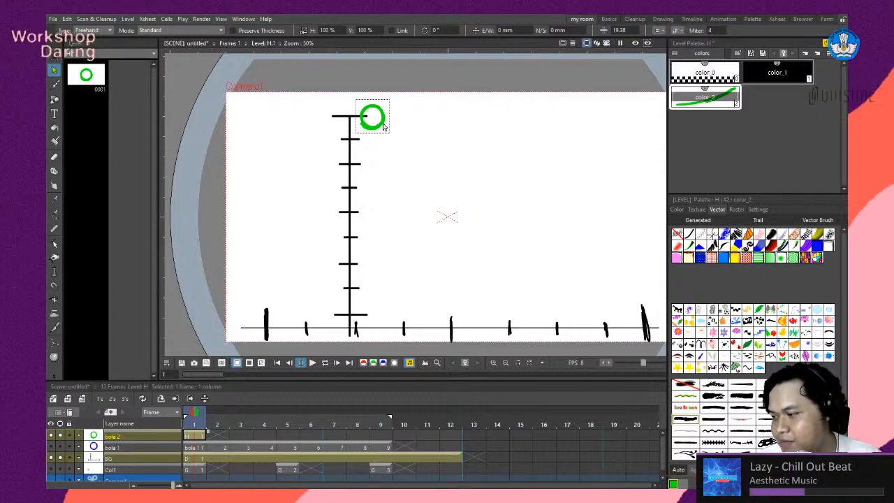
click(589, 362)
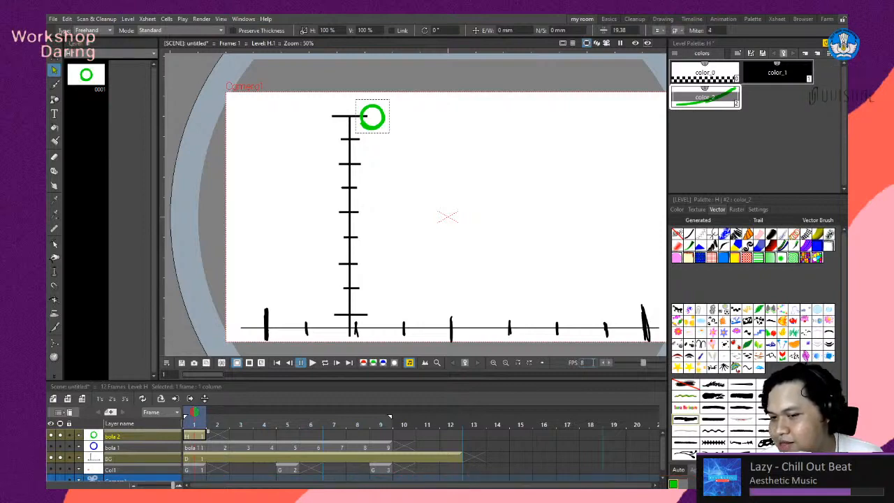
Show the Col1 layer with its red key label in the preview and hide it again.
click(54, 473)
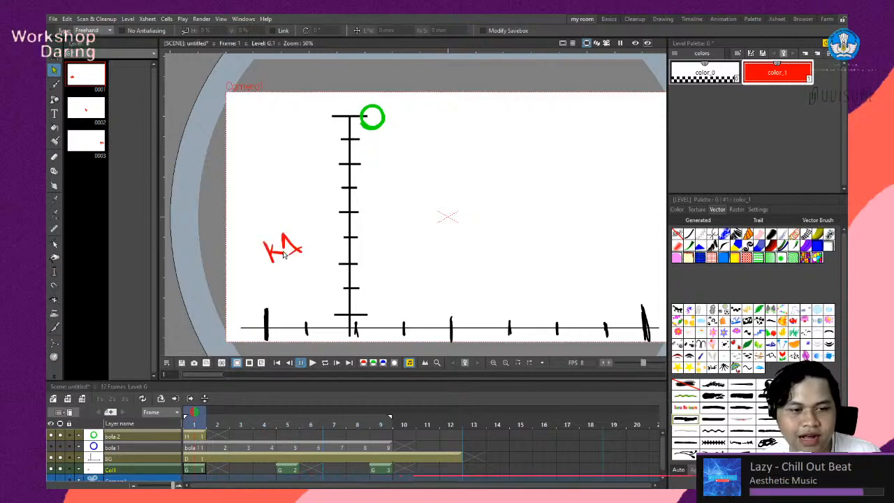
click(59, 470)
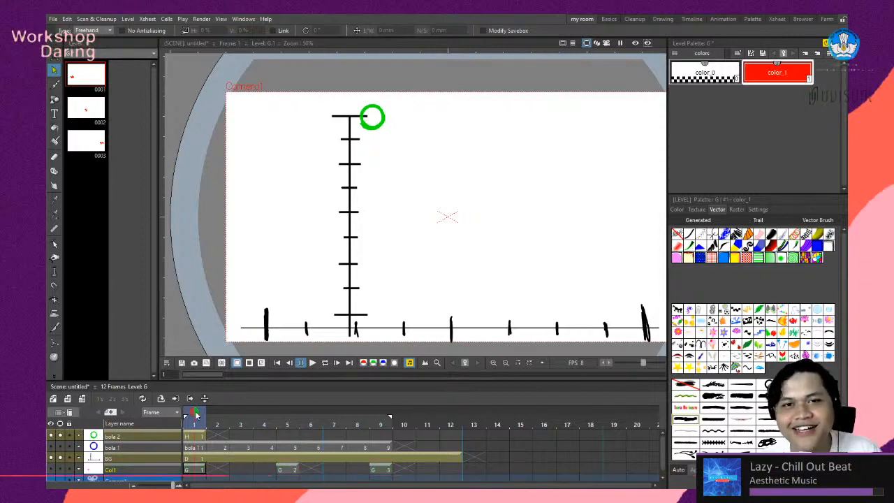
mouse_move(197, 415)
mouse_down()
mouse_move(309, 420)
mouse_move(193, 431)
mouse_up()
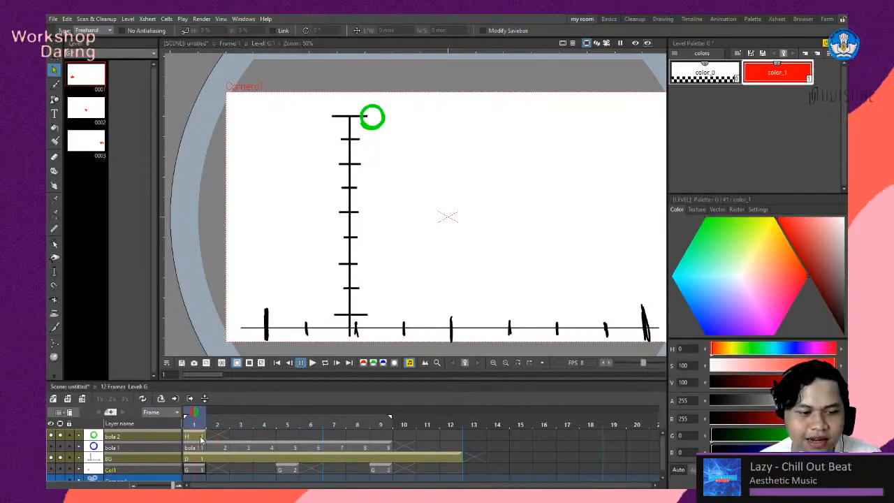
Duplicate the bola 2 drawing from frame 1 into frame 2 and move the copied ball about 182 mm down to the scale's lowest mark.
click(201, 437)
click(379, 131)
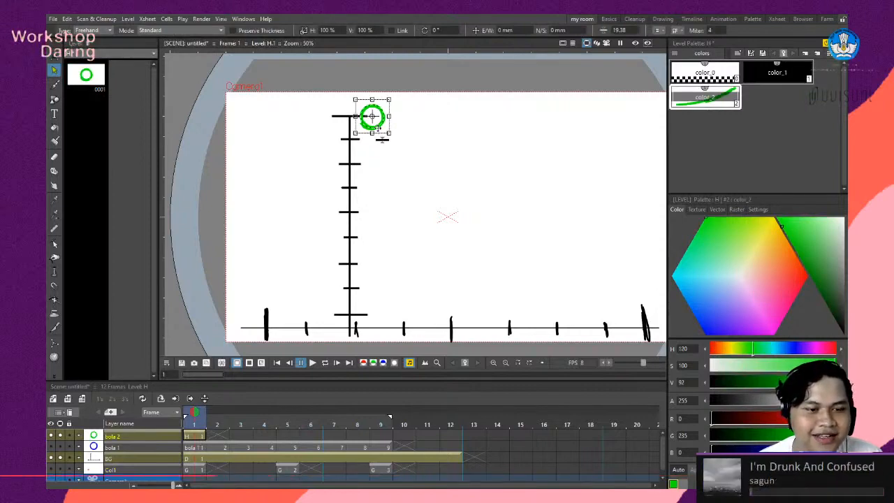
click(196, 436)
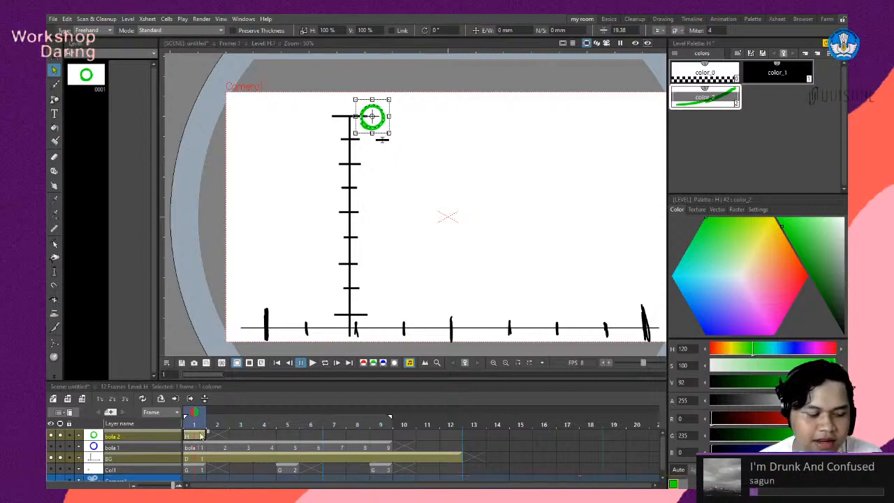
key(d)
click(221, 437)
click(376, 130)
drag(381, 137, 364, 323)
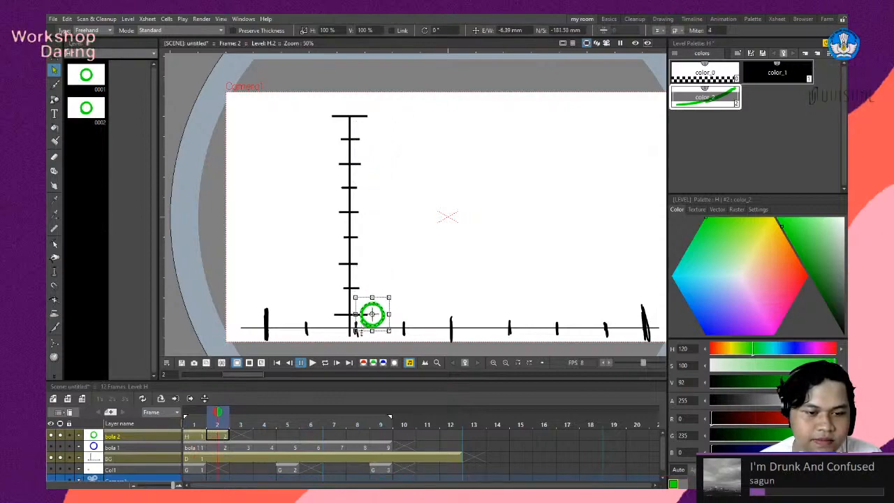
Turn on onion skin for the preceding frame so frame 1's ball is displayed while frame 2 is current.
click(194, 413)
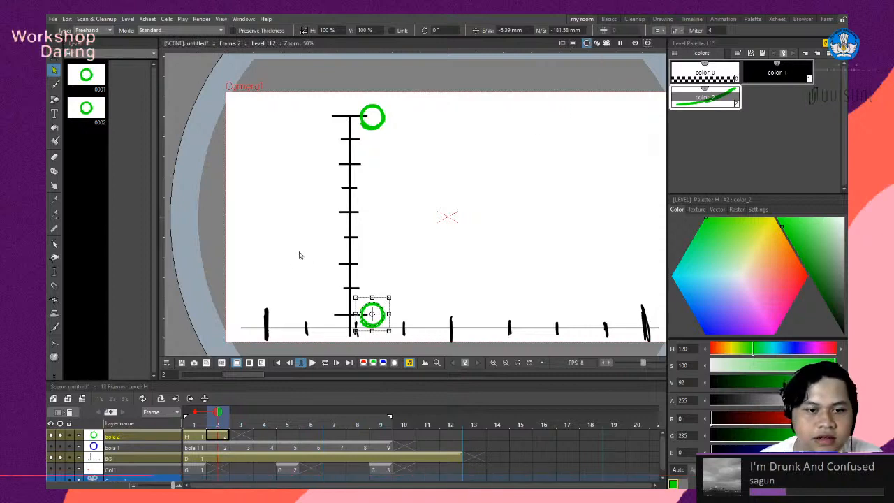
scroll(349, 203, down, 1)
scroll(370, 136, up, 1)
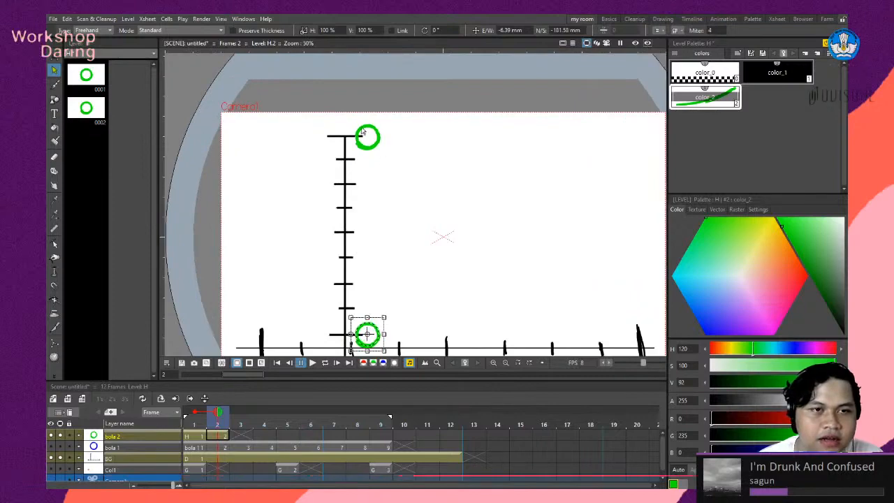
scroll(360, 138, up, 1)
scroll(369, 140, down, 3)
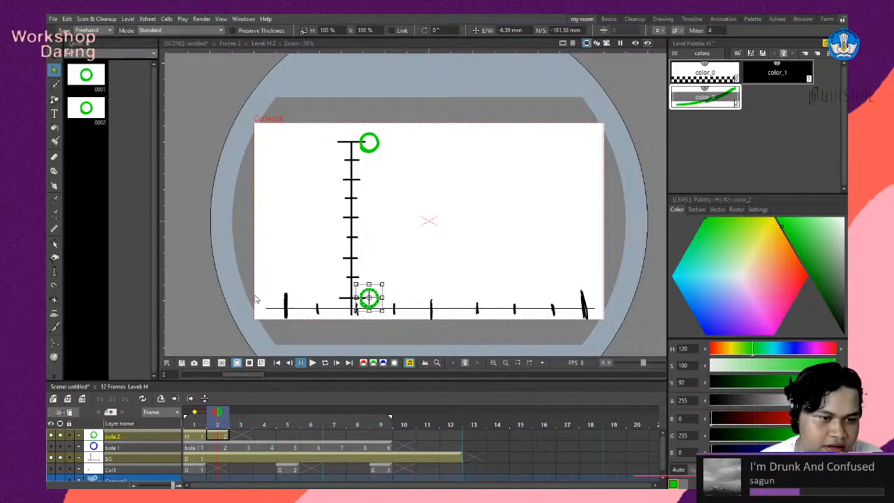
double_click(218, 415)
double_click(218, 415)
double_click(219, 417)
click(200, 416)
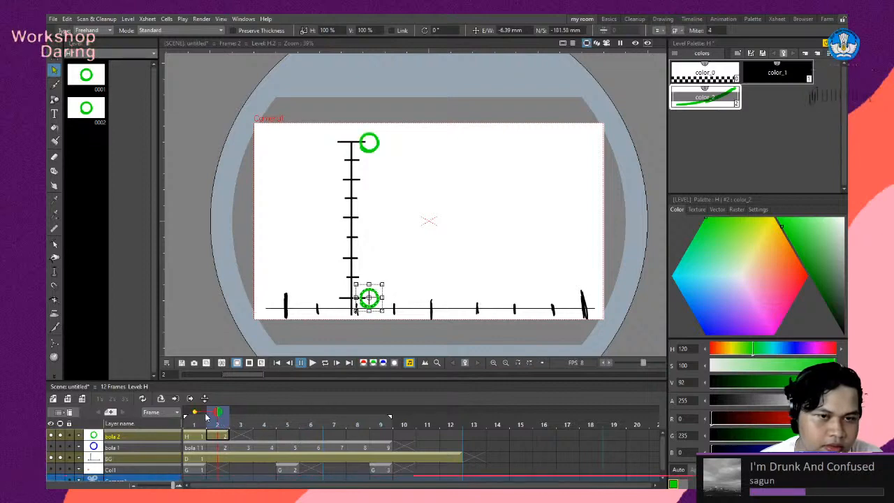
scroll(352, 299, up, 2)
click(402, 267)
scroll(389, 271, down, 1)
scroll(399, 231, up, 1)
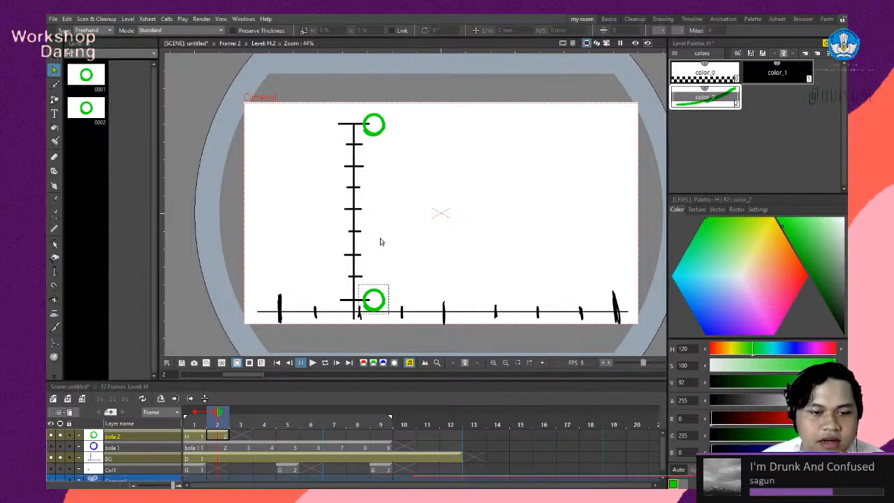
click(381, 314)
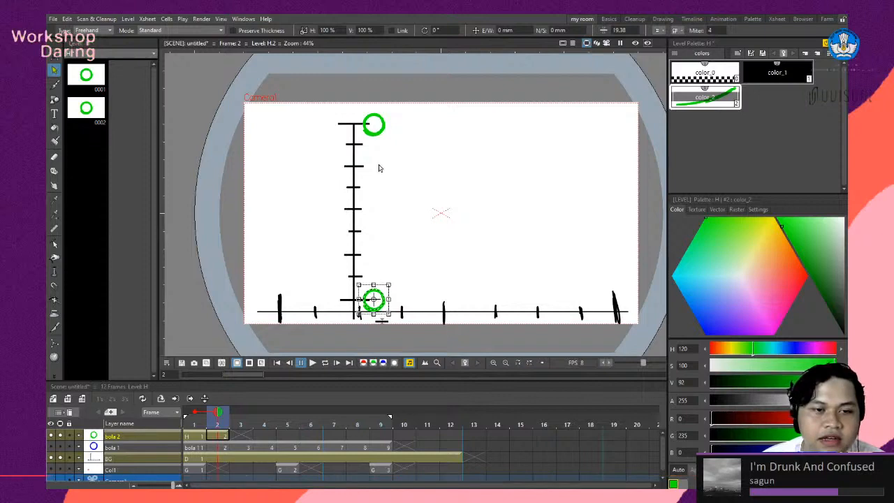
click(221, 437)
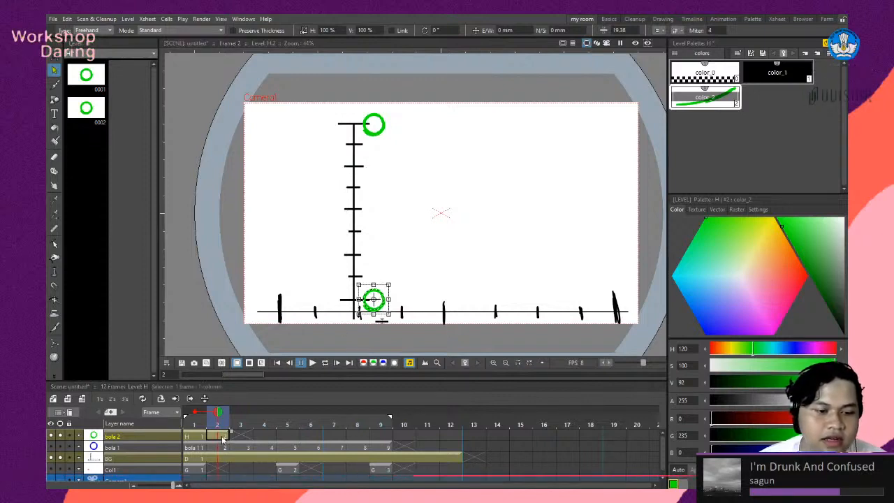
click(382, 300)
click(360, 169)
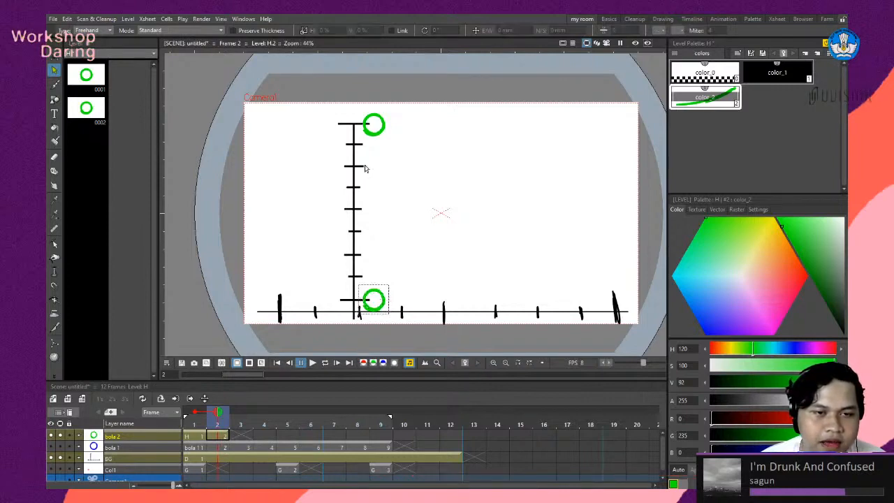
click(383, 311)
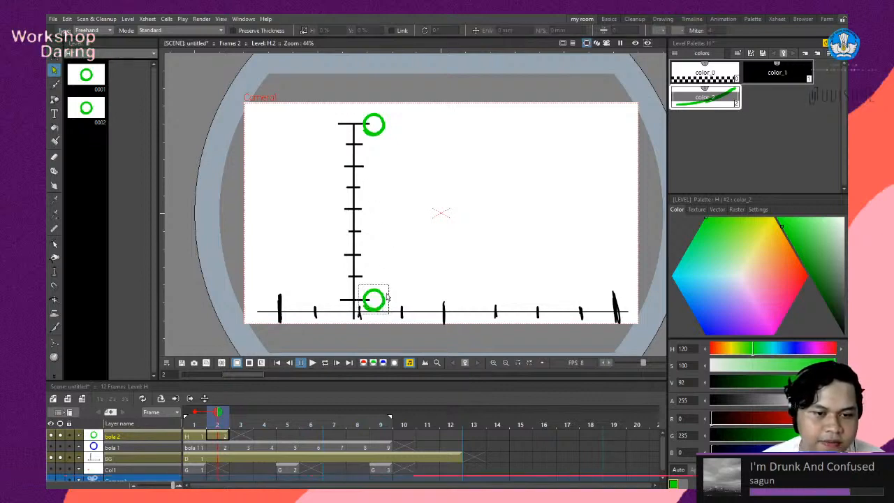
Duplicate the frame 2 drawing into frame 3 and move its ball about 138 mm up to the third scale mark from the top.
click(220, 437)
key(d)
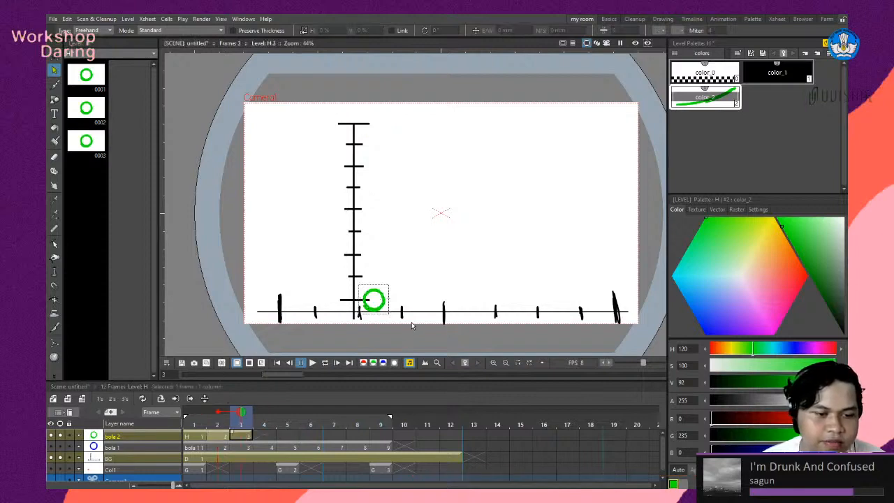
drag(376, 297, 401, 162)
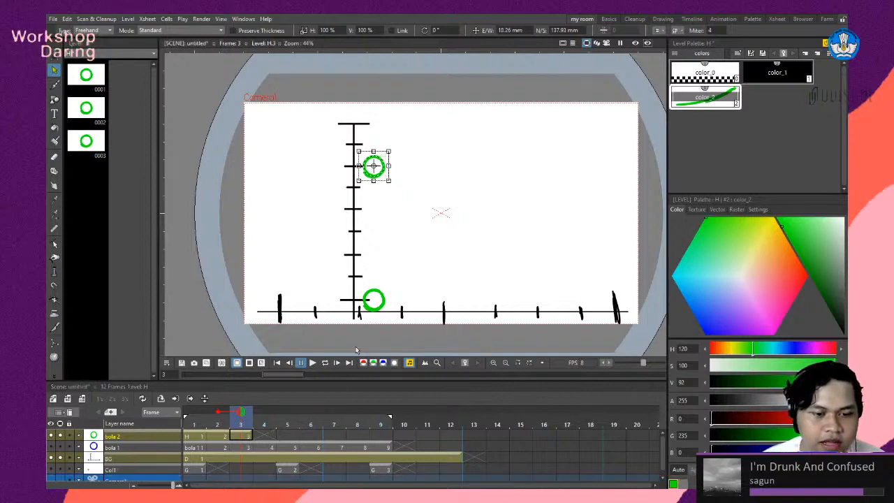
Duplicate bola 2's frame 3 drawing into frame 4 and move its ball about 139 mm down to the scale's lowest mark.
click(247, 434)
key(d)
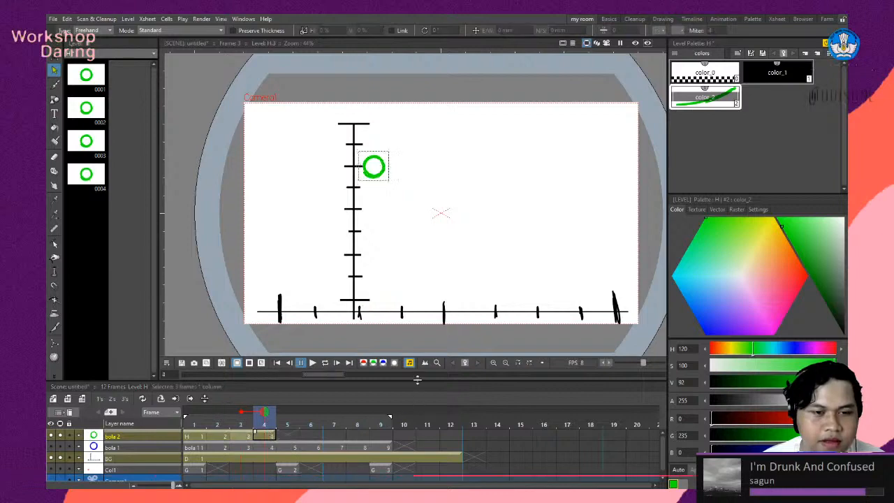
click(383, 181)
drag(383, 180, 387, 309)
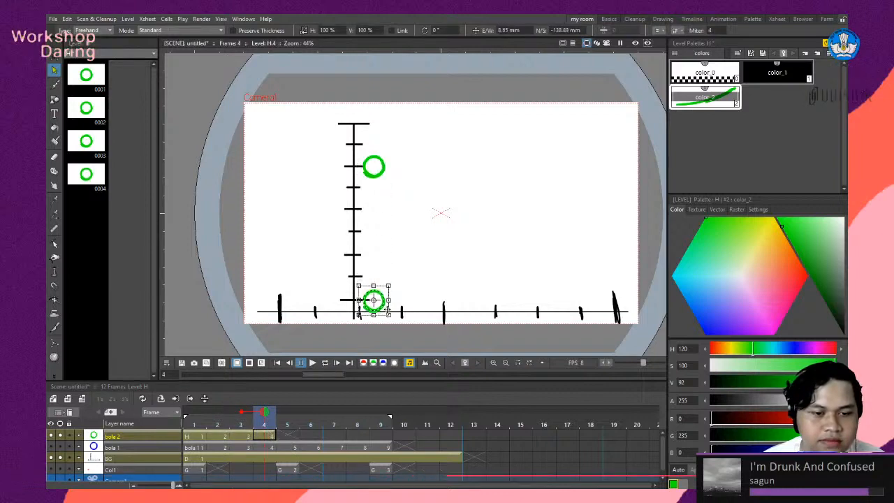
Duplicate the frame 4 drawing into frame 5 and move its ball about 99 mm up to the fifth scale mark from the top.
click(273, 439)
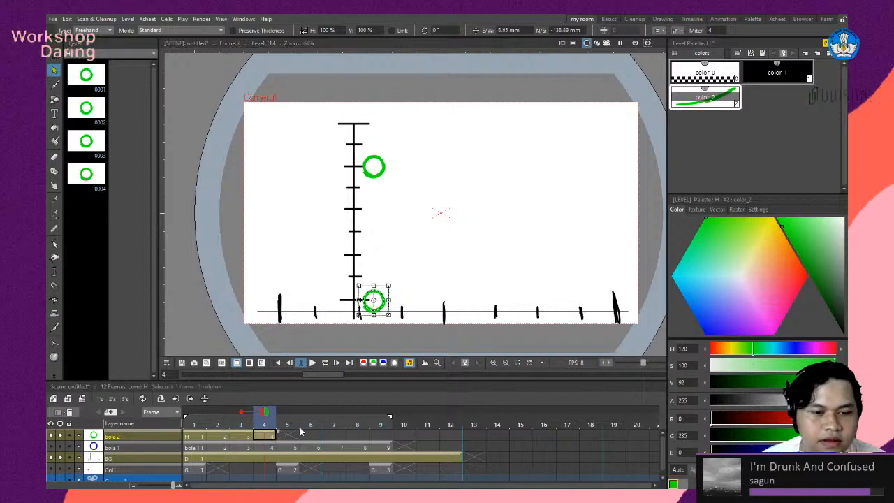
key(d)
click(381, 299)
drag(383, 297, 390, 201)
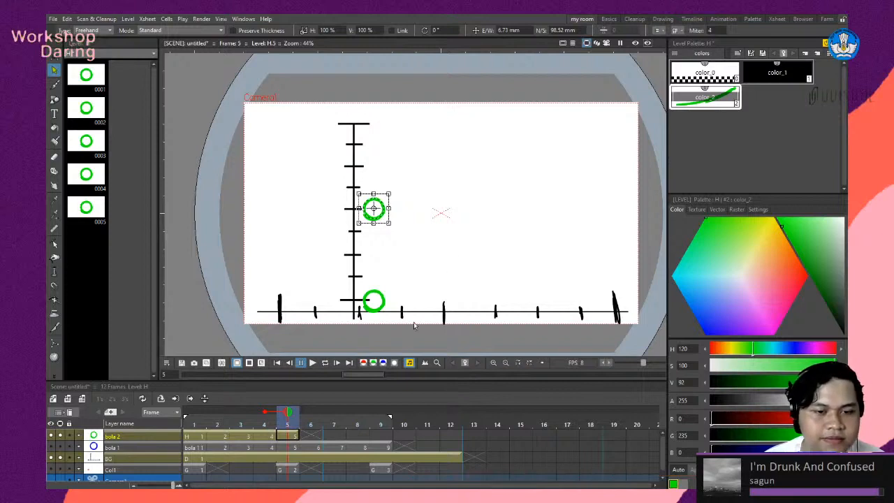
Compare the ball positions in frames 4 and 5 of the bola 2 layer.
click(292, 437)
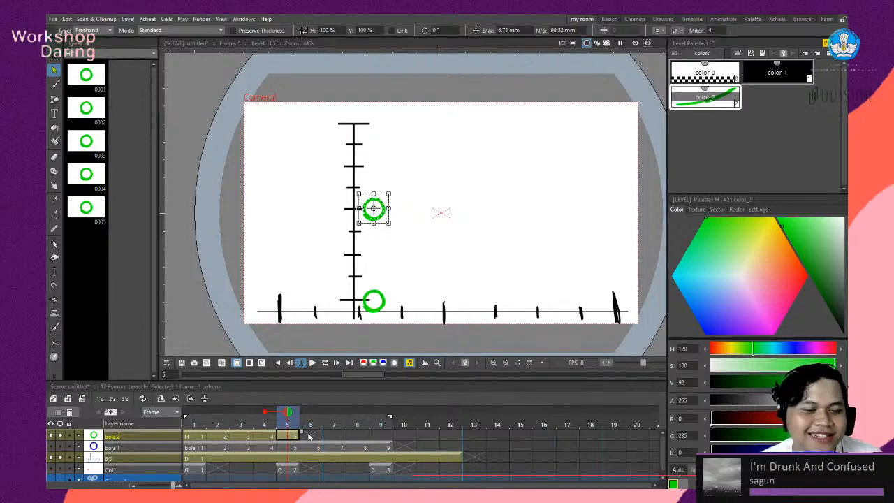
drag(291, 436, 268, 436)
click(281, 437)
click(270, 440)
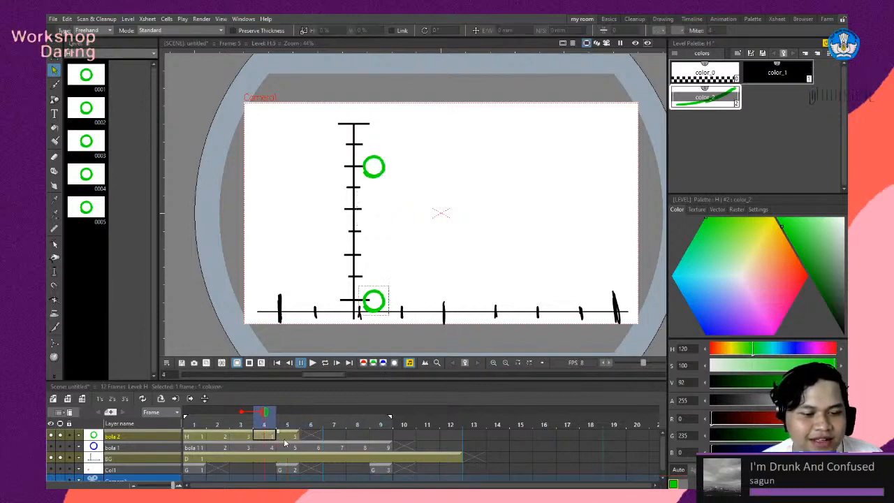
click(289, 438)
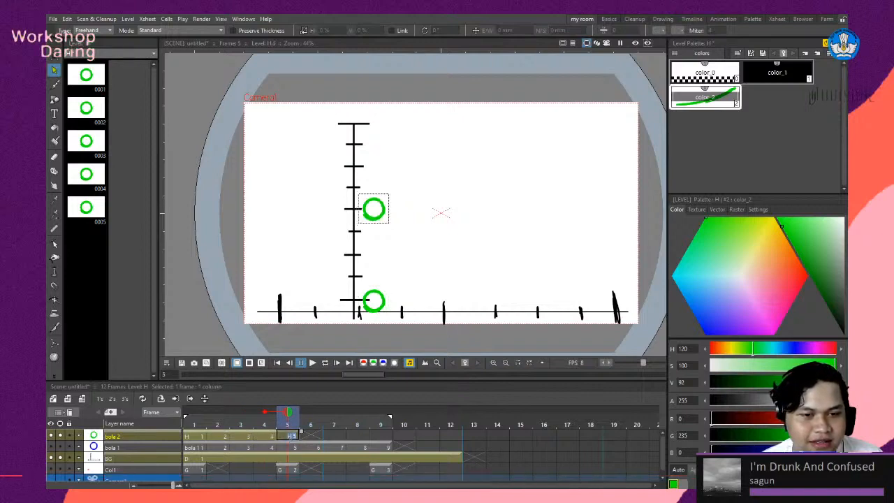
Turn off onion skin for the preceding frame and keep frame 5 current.
click(375, 212)
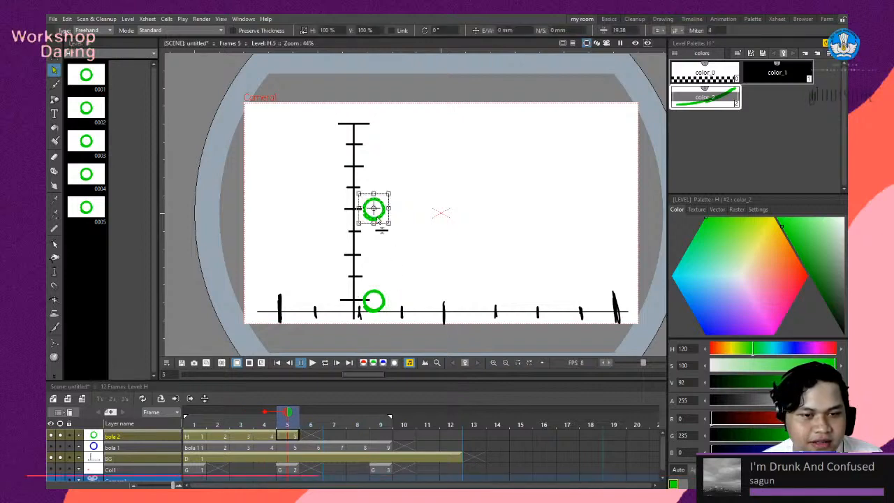
click(266, 413)
mouse_move(284, 417)
mouse_down()
mouse_move(195, 423)
mouse_move(310, 424)
mouse_move(288, 425)
mouse_move(294, 431)
mouse_up()
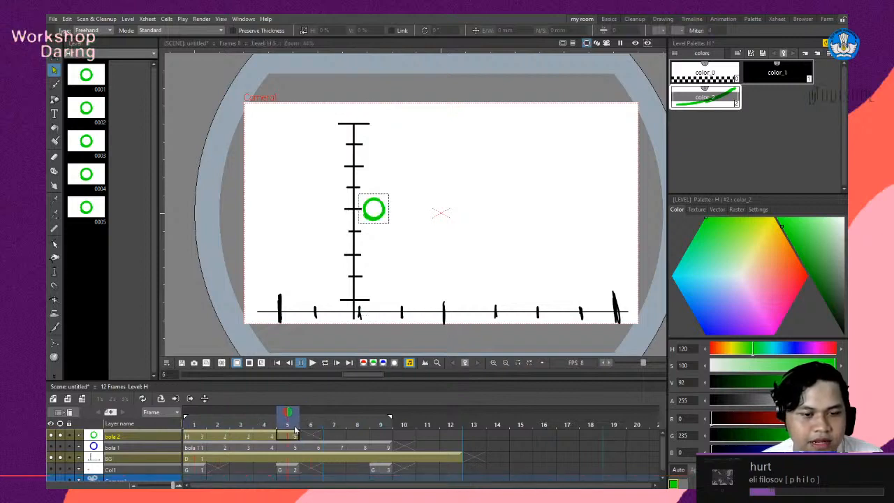
Duplicate the frame 5 drawing into frame 6 and move its ball about 93 mm down to the scale's lowest mark.
click(287, 437)
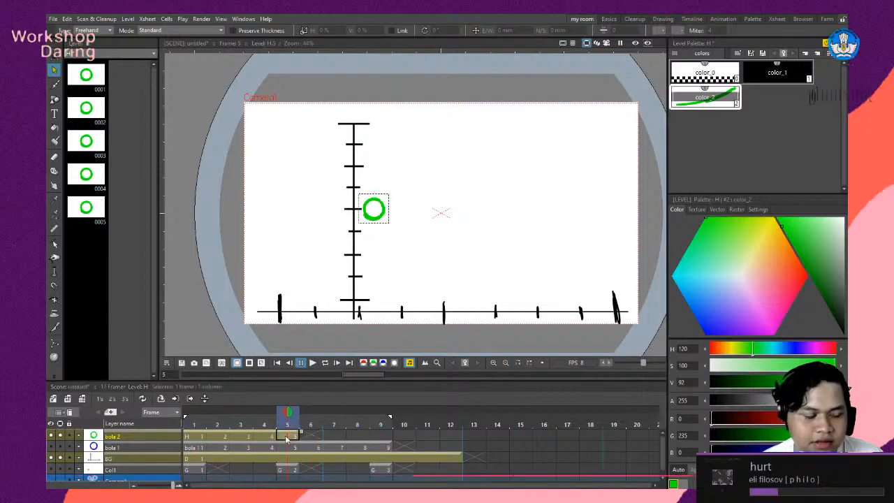
key(d)
click(378, 218)
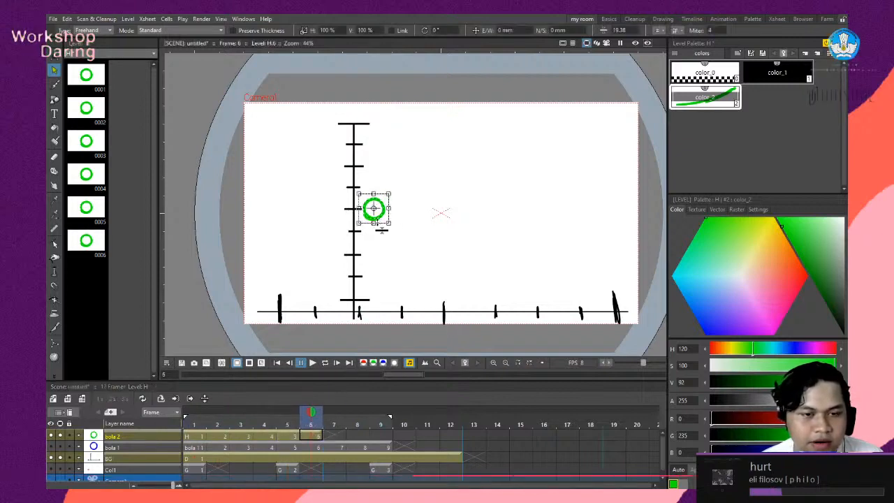
drag(385, 217, 384, 310)
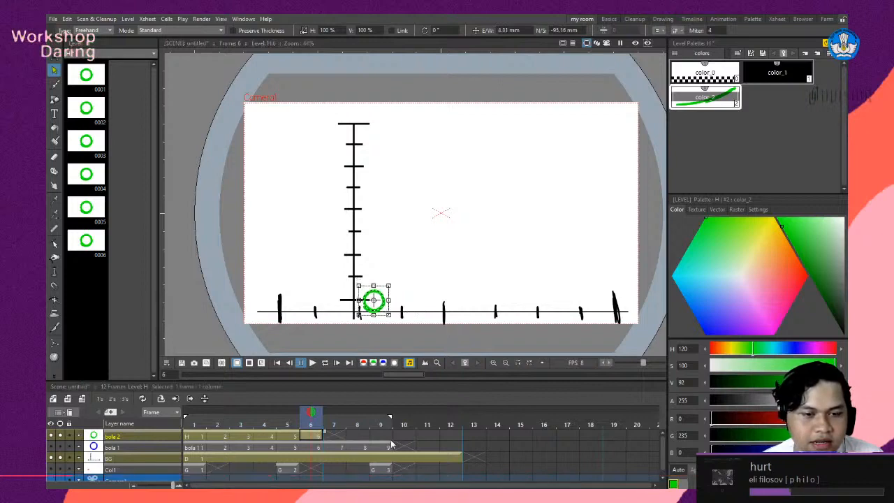
Duplicate the frame 6 drawing into frame 7 and move its ball about 48 mm up to the seventh scale mark from the top.
key(d)
click(287, 436)
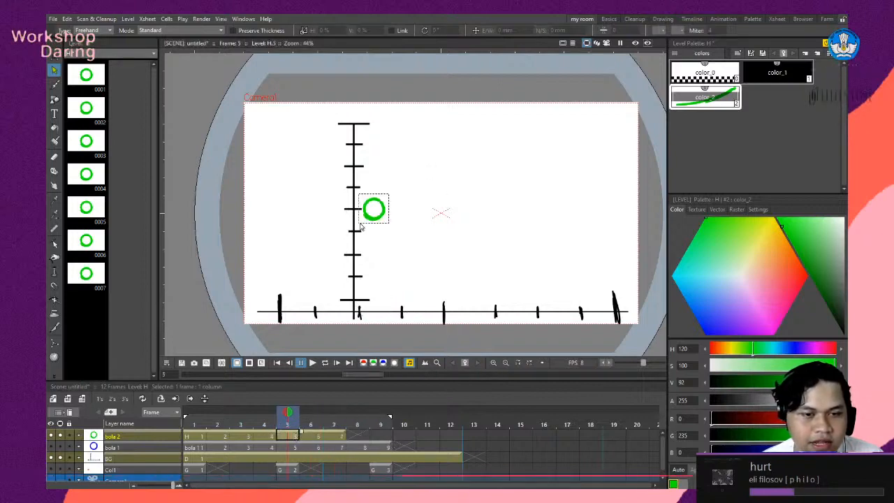
click(342, 436)
click(386, 301)
drag(381, 295, 394, 250)
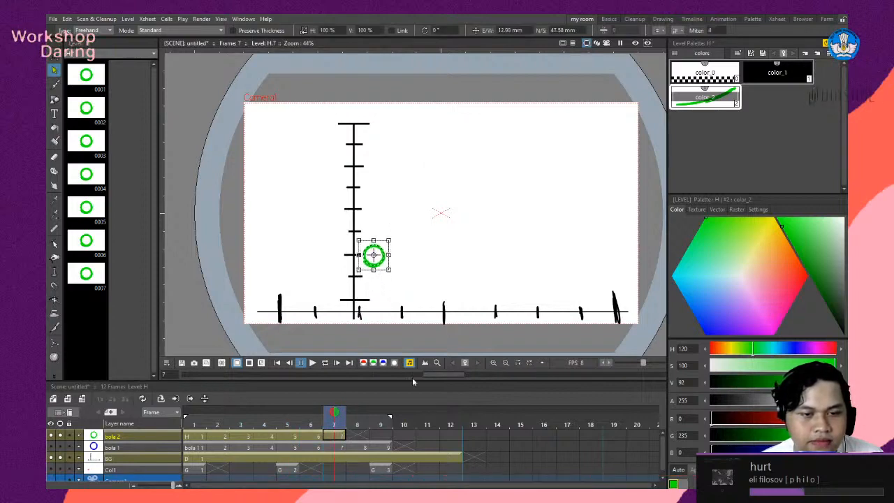
Duplicate the frame 7 drawing into frame 8, move its ball about 45 mm down to the lowest mark and deselect it.
click(343, 436)
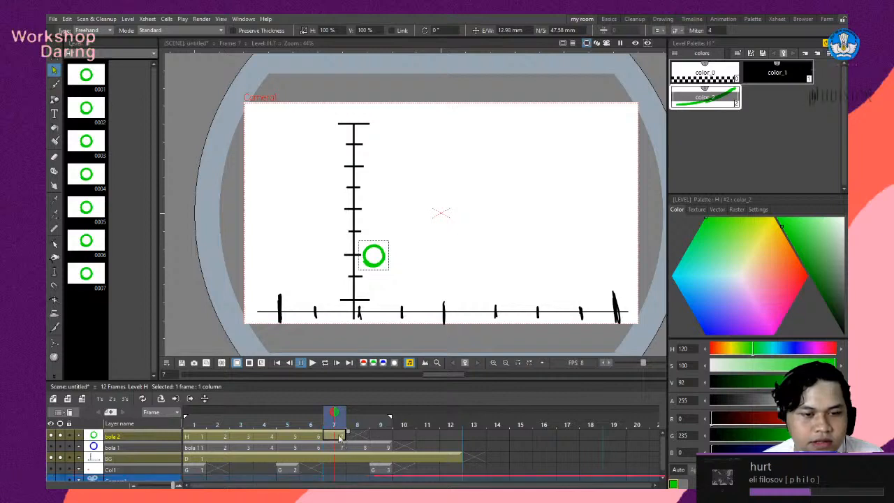
key(d)
click(381, 269)
drag(382, 260, 379, 306)
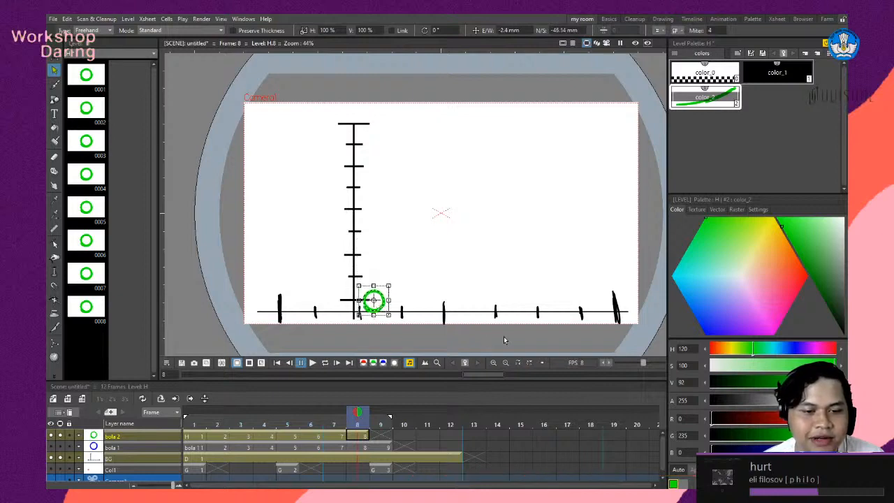
click(458, 207)
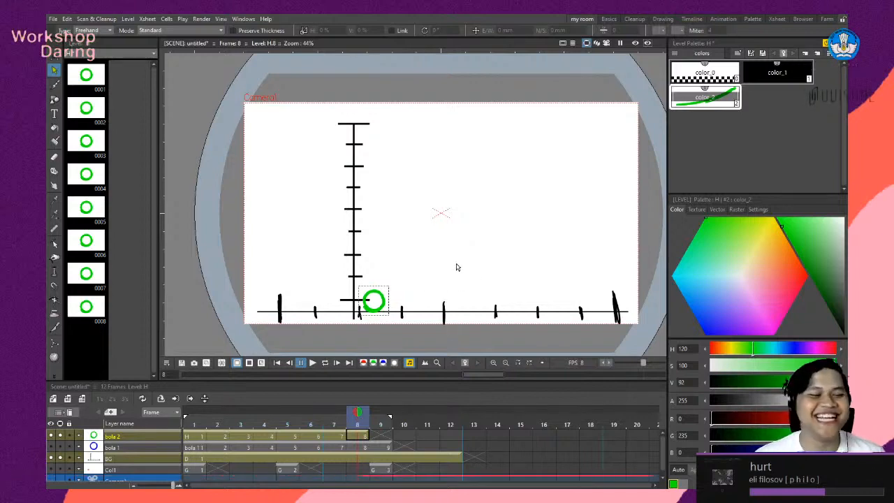
mouse_move(357, 417)
mouse_down()
mouse_move(195, 418)
mouse_move(357, 434)
mouse_up()
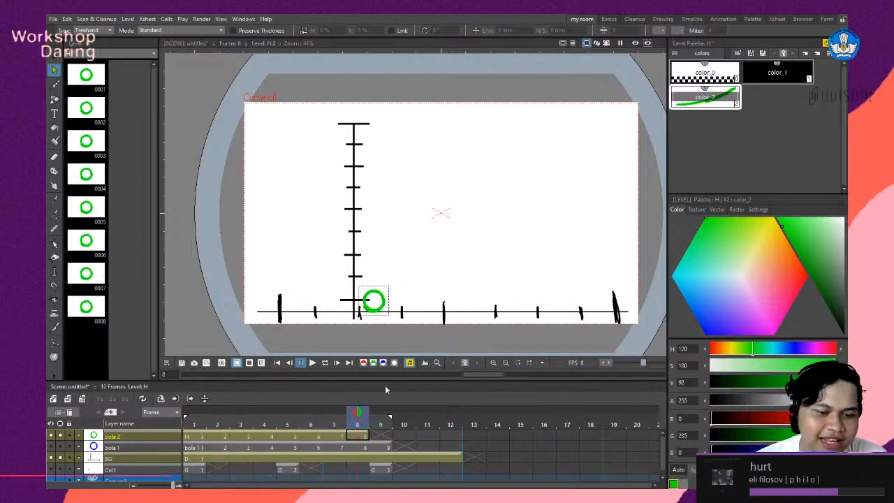
Duplicate the frame 8 drawing into frame 9 and move its ball about 14 mm up, between the two lowest scale marks.
click(361, 436)
key(d)
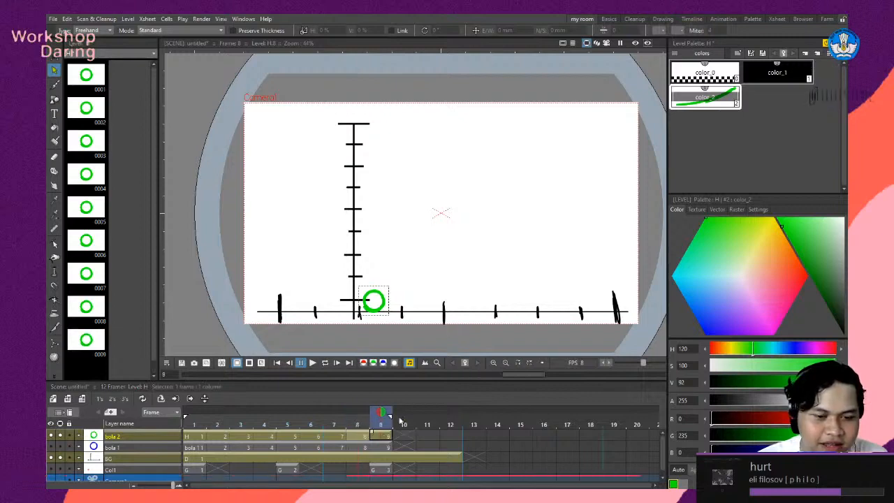
click(386, 437)
click(374, 300)
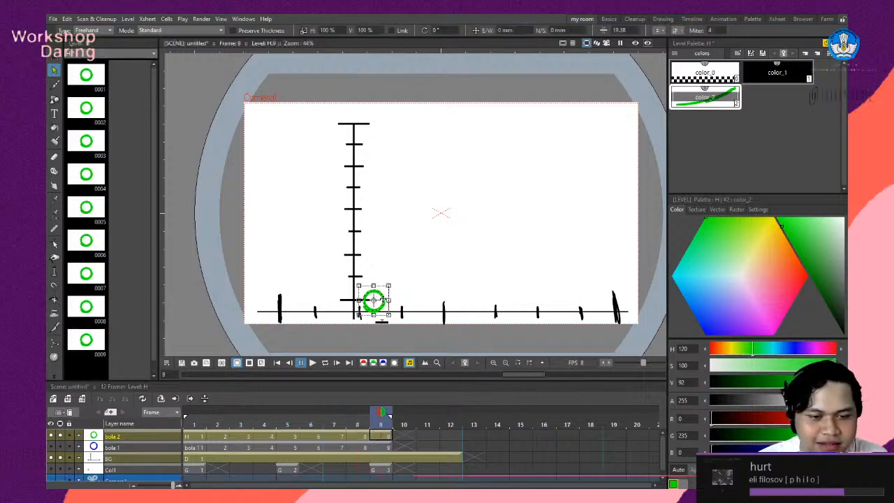
drag(374, 301, 381, 283)
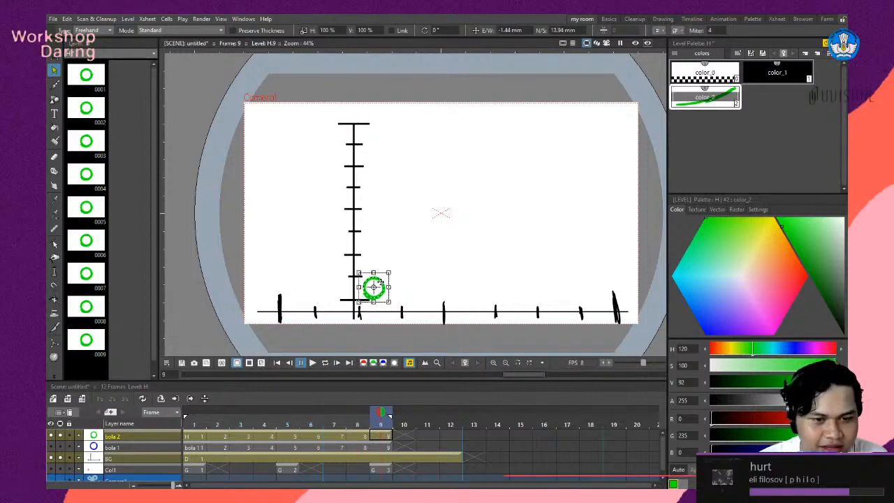
Duplicate the frame 9 drawing into frame 10, move its ball down to the lowest scale mark and deselect it.
click(403, 436)
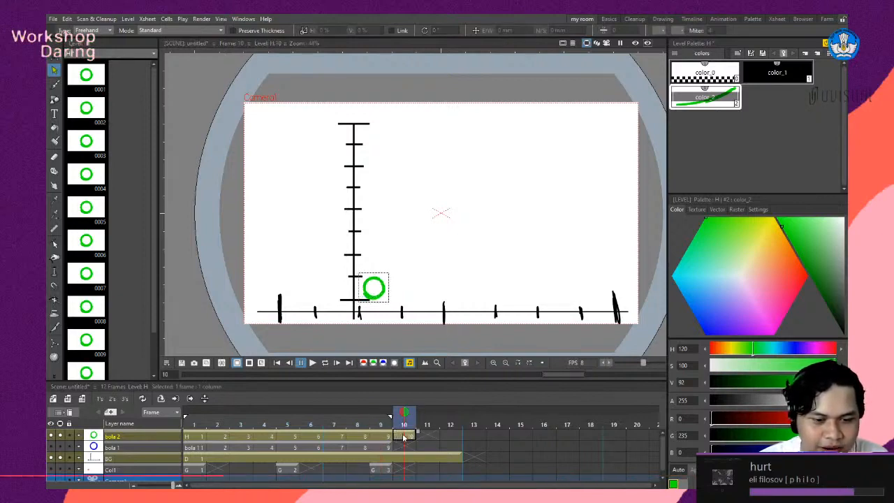
click(373, 288)
drag(373, 288, 374, 301)
click(474, 215)
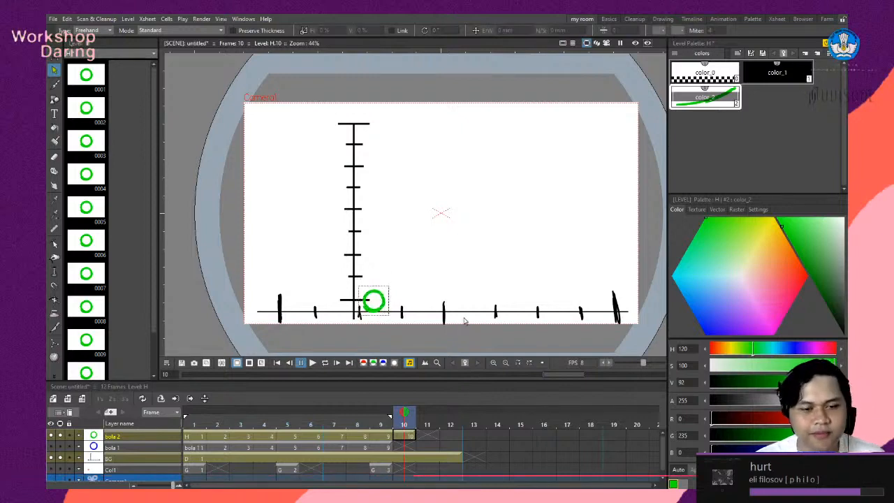
Return to frame 1, play the bouncing ball animation in a loop and stop it.
drag(399, 418, 194, 418)
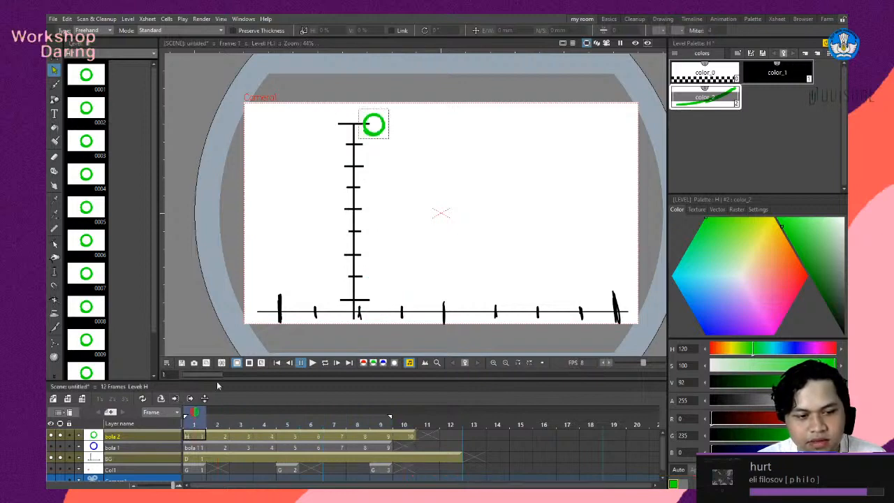
click(325, 364)
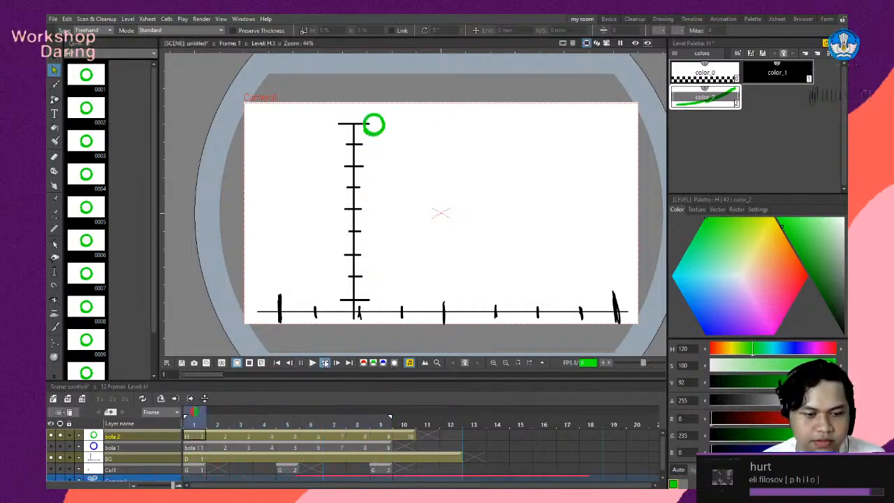
click(301, 364)
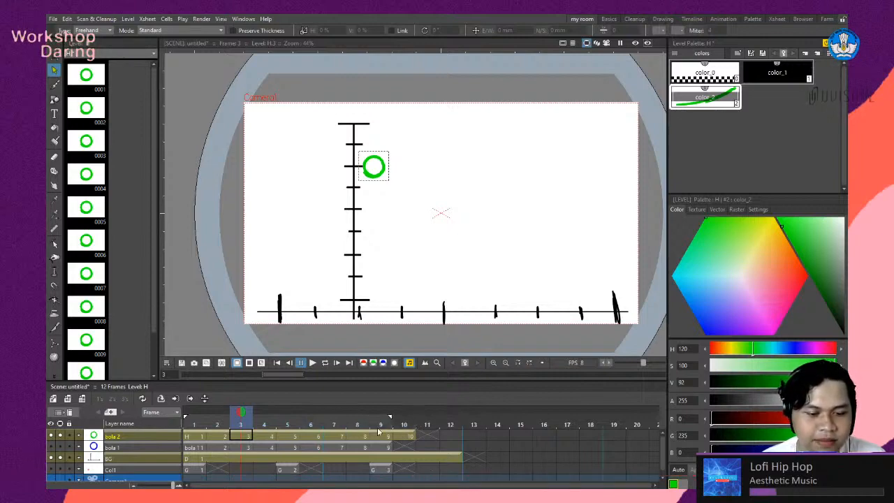
Extend the end of the playback range to frame 10 and replay the bounce animation.
click(326, 364)
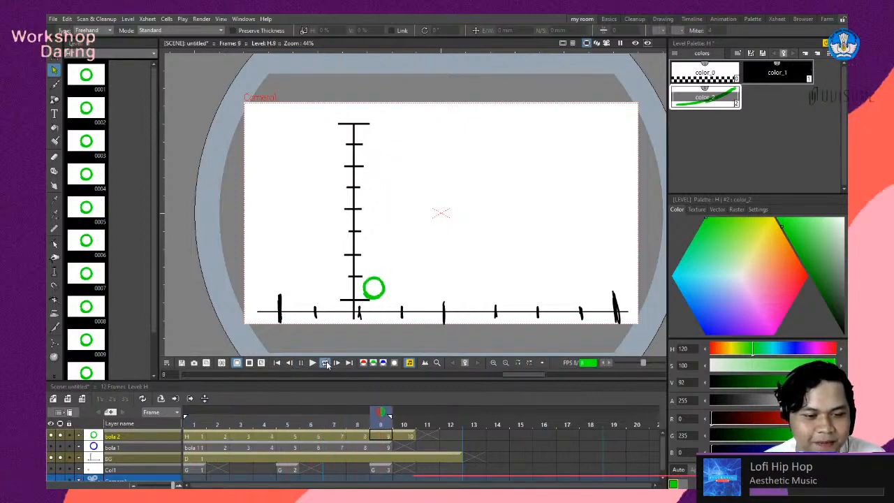
click(326, 364)
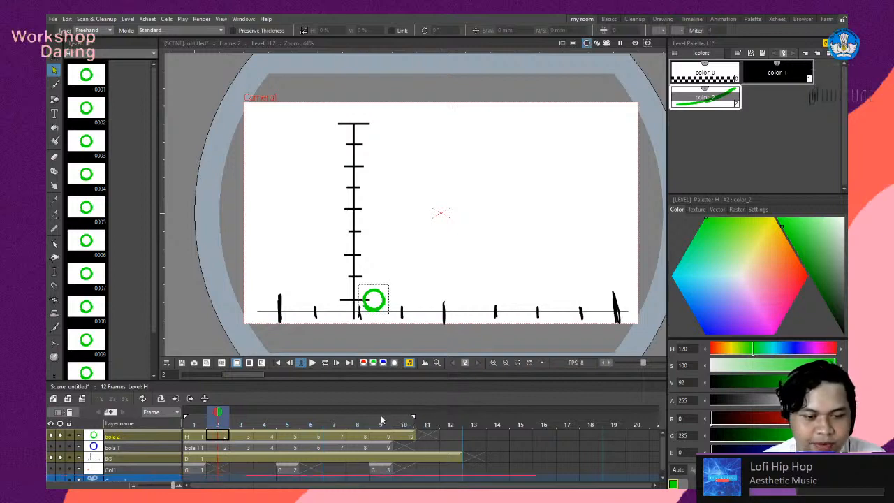
click(315, 368)
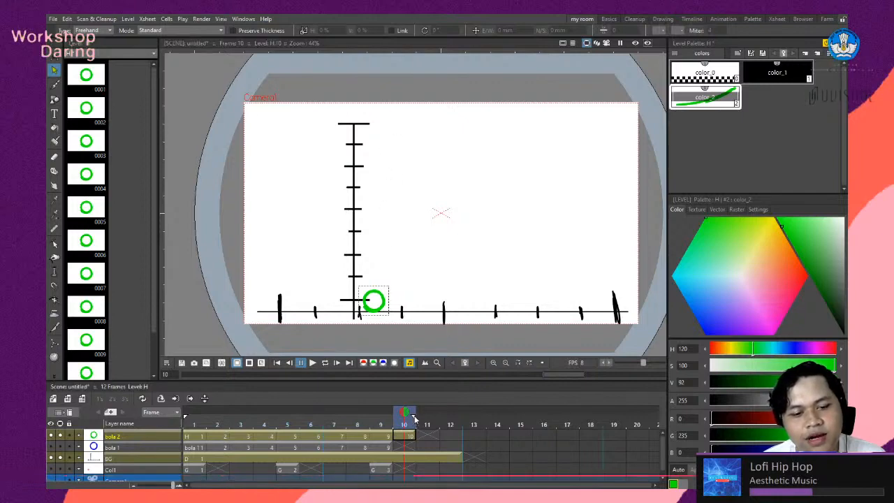
Extend the end of the playback range to frame 24 and return the playhead to frame 2.
mouse_move(604, 431)
mouse_down()
mouse_move(685, 442)
mouse_move(543, 450)
mouse_up()
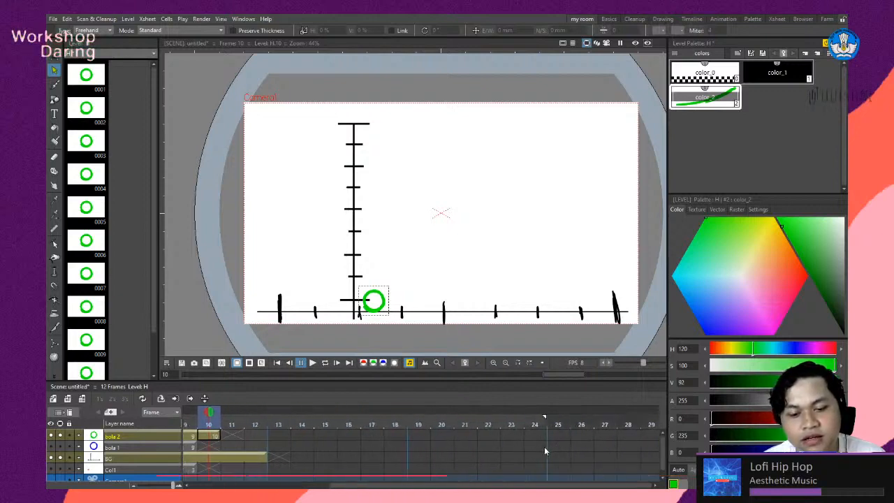
mouse_move(211, 418)
mouse_down()
mouse_move(186, 419)
mouse_move(214, 427)
mouse_up()
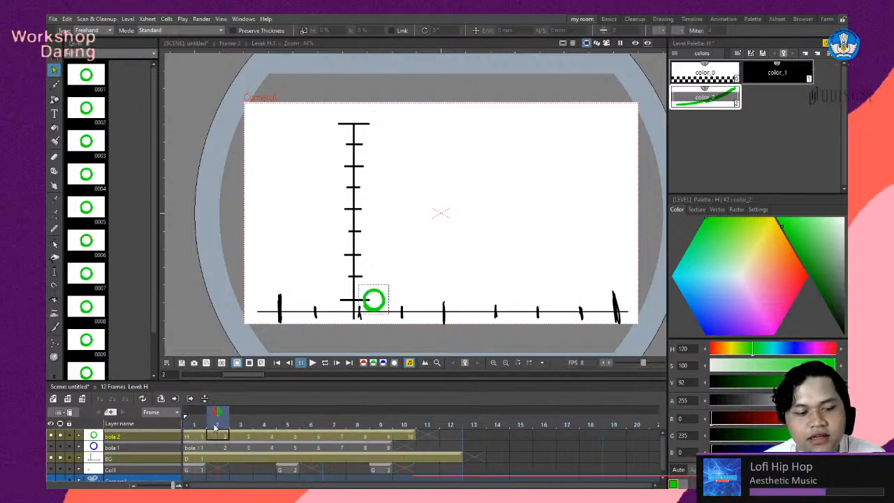
click(389, 450)
drag(381, 417, 212, 429)
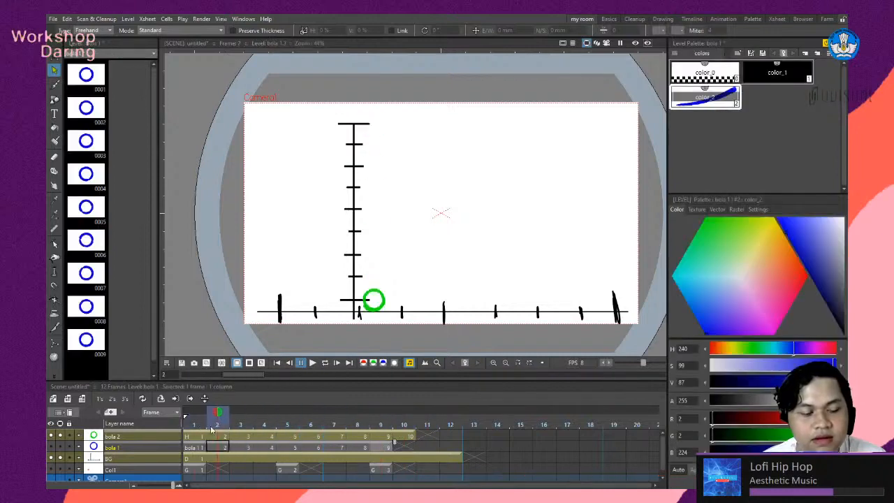
Shift the bola 2 drawings from frame 2 onward one frame later, leaving frame 2 empty.
click(223, 438)
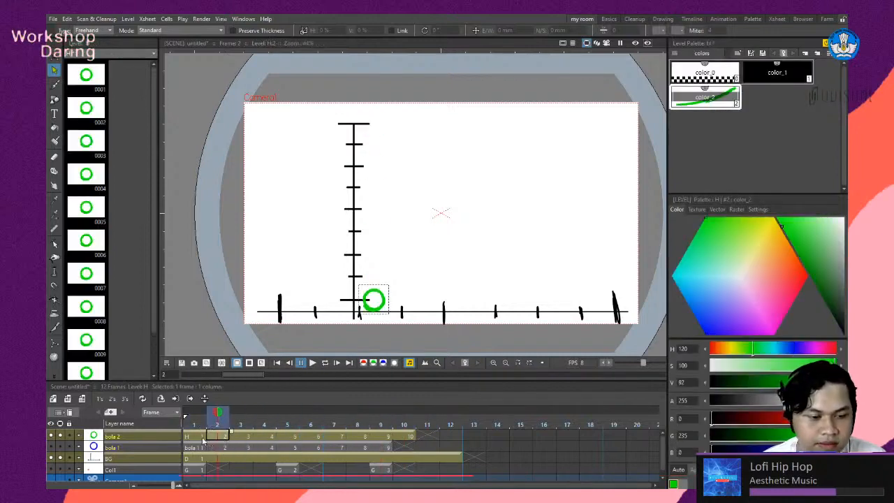
click(202, 439)
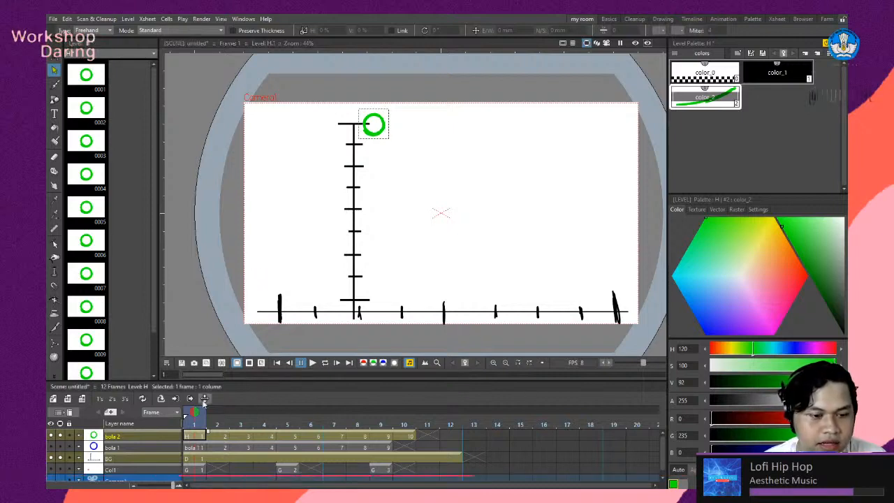
click(218, 436)
shift+click(408, 436)
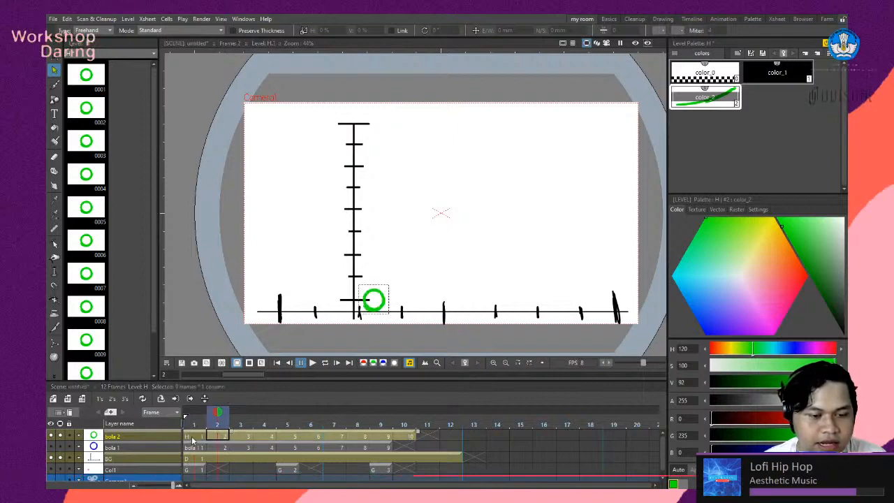
drag(210, 436, 232, 436)
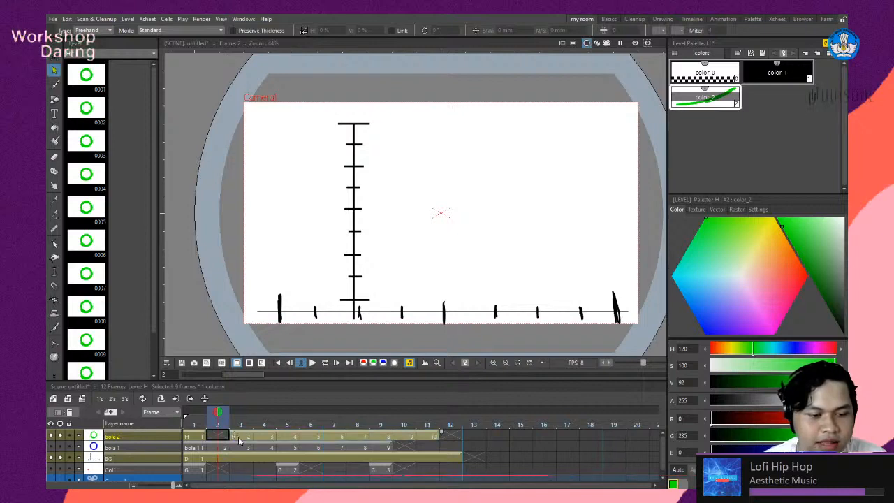
click(236, 436)
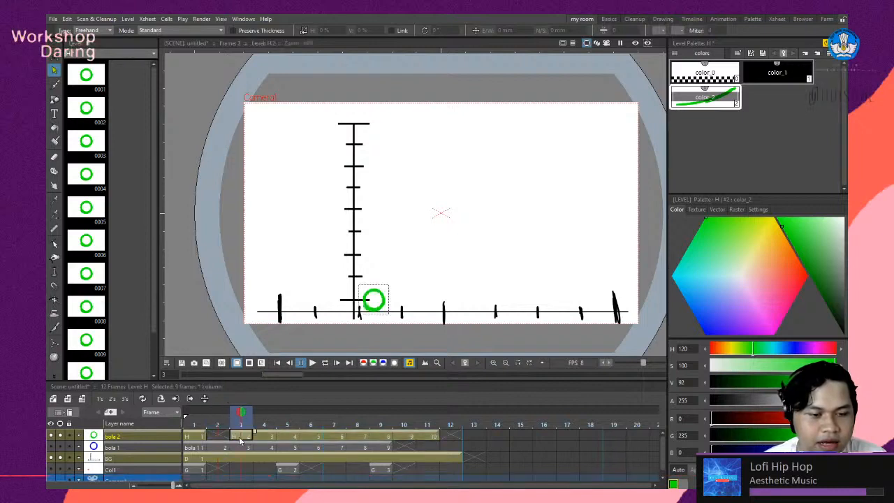
Duplicate the frame 1 drawing into the empty frame 2 and move its ball down to the scale's middle mark.
click(188, 438)
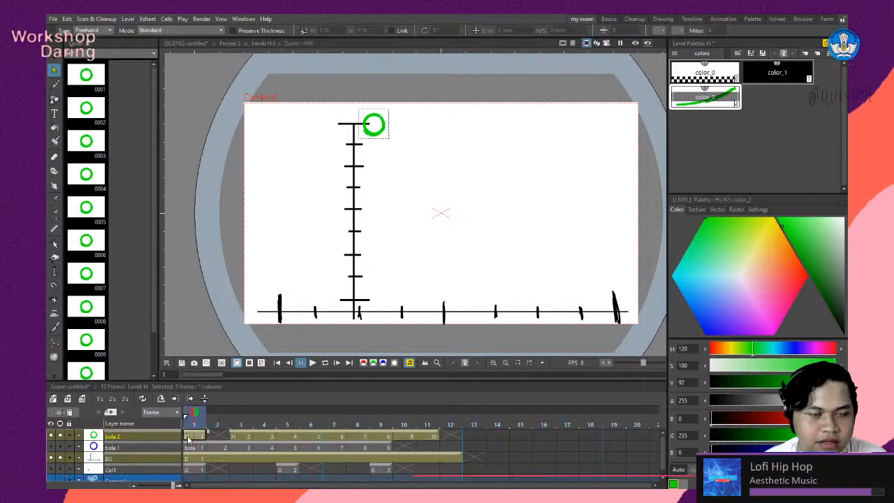
click(236, 438)
click(202, 438)
click(239, 439)
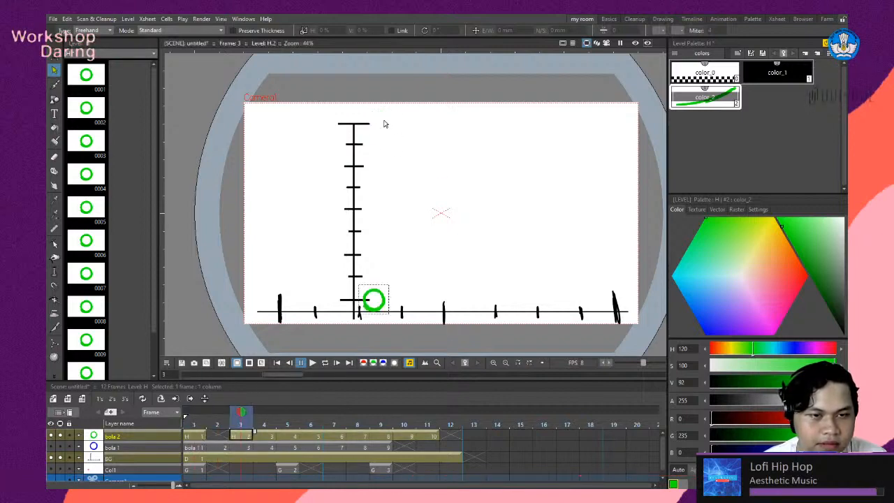
click(218, 437)
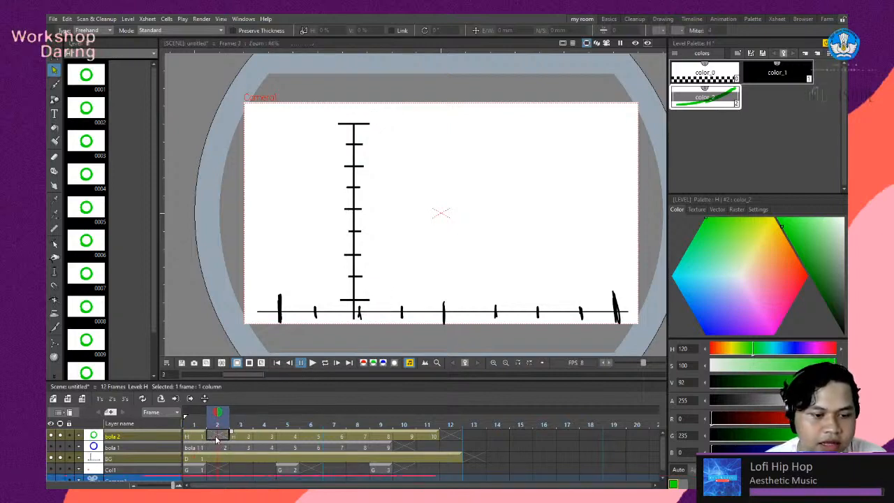
click(193, 437)
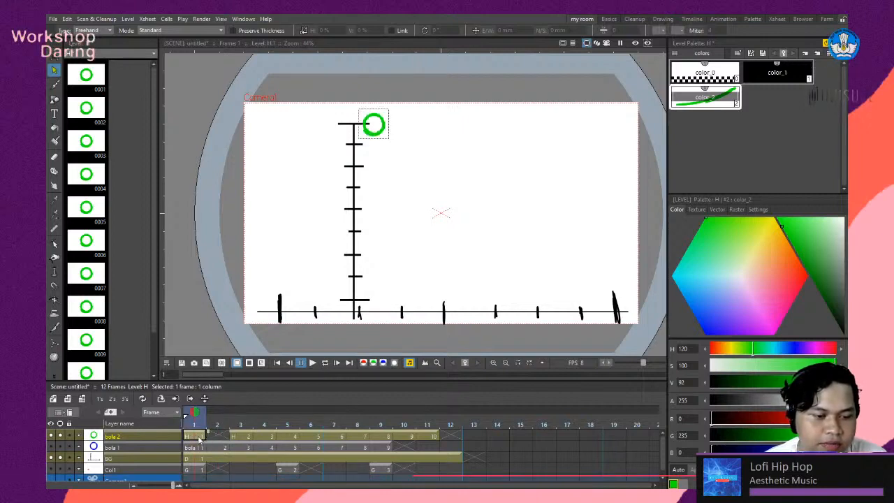
click(217, 438)
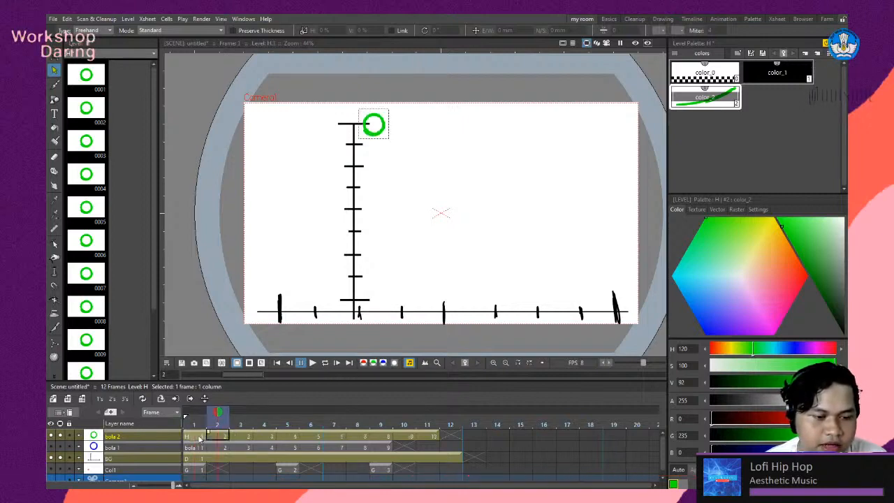
drag(378, 138, 379, 222)
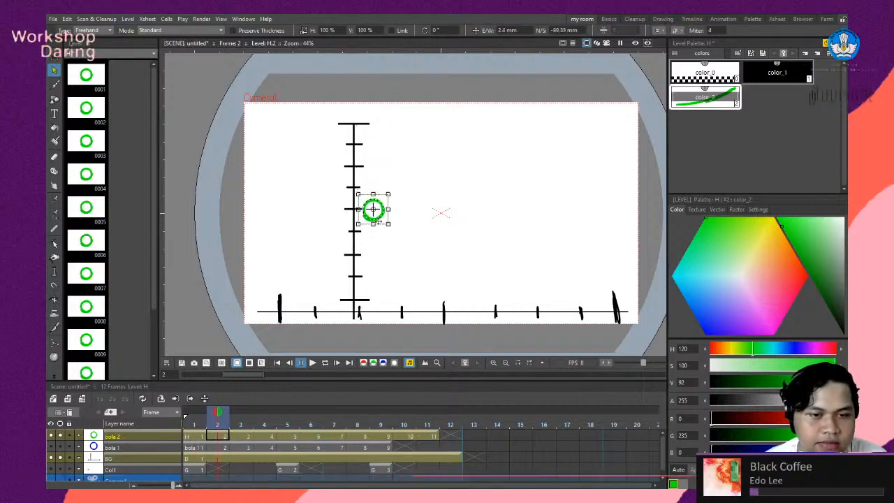
Step through frames 1 to 4 of the bola 2 layer to check the ball's fall and first rebound.
mouse_move(220, 420)
mouse_down()
mouse_move(197, 422)
mouse_move(225, 426)
mouse_move(164, 434)
mouse_up()
click(221, 436)
click(244, 436)
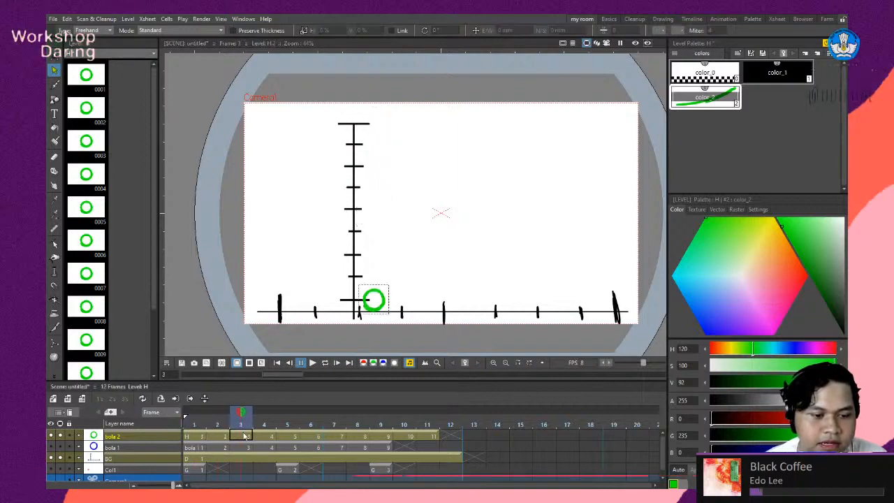
click(274, 436)
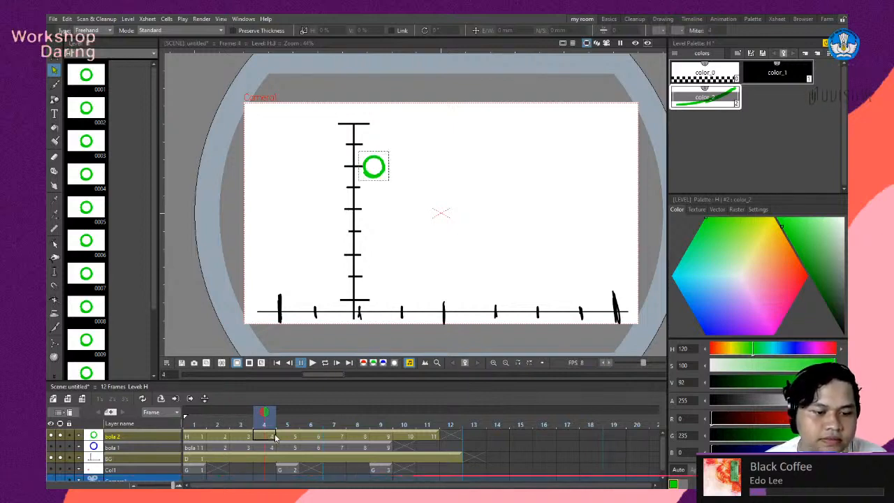
click(244, 436)
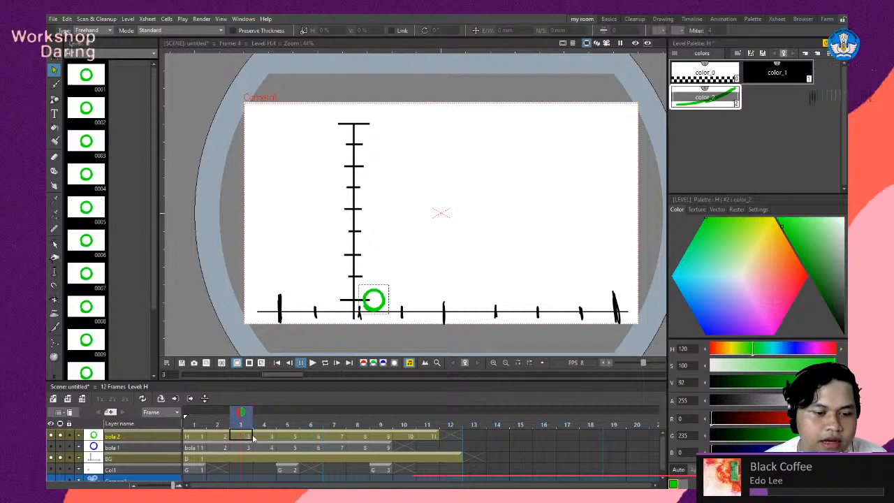
click(225, 436)
click(248, 436)
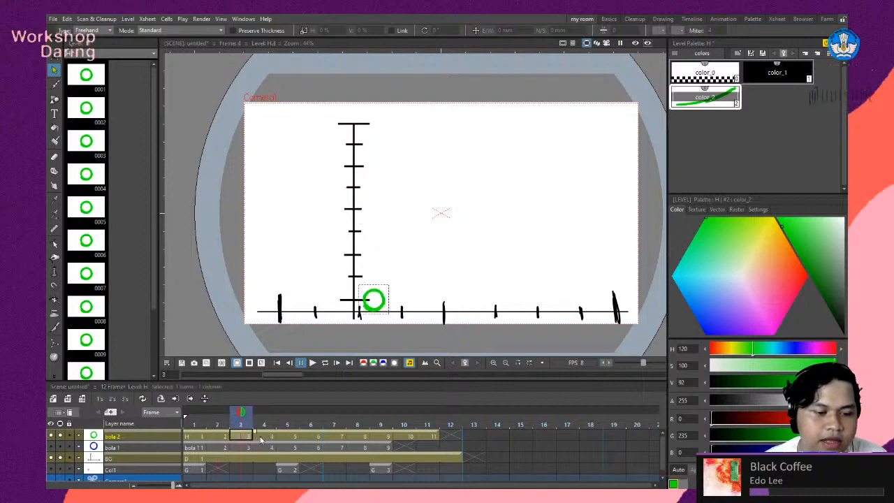
click(271, 437)
click(215, 437)
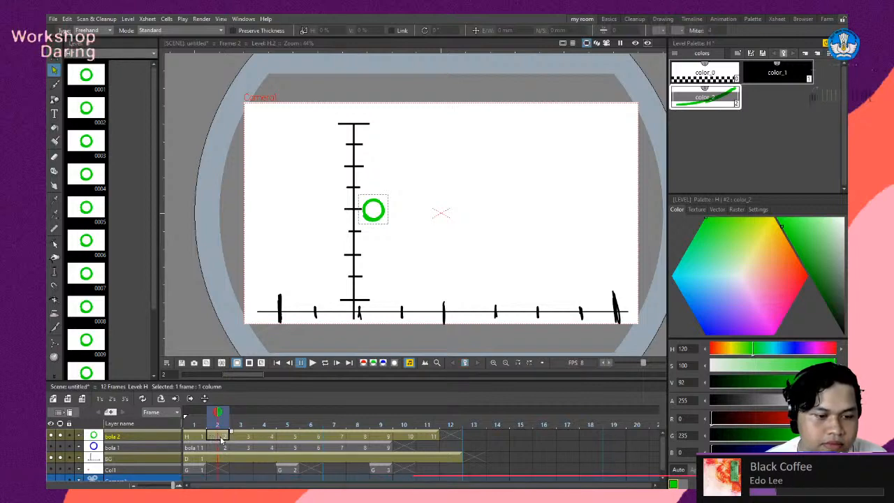
click(245, 438)
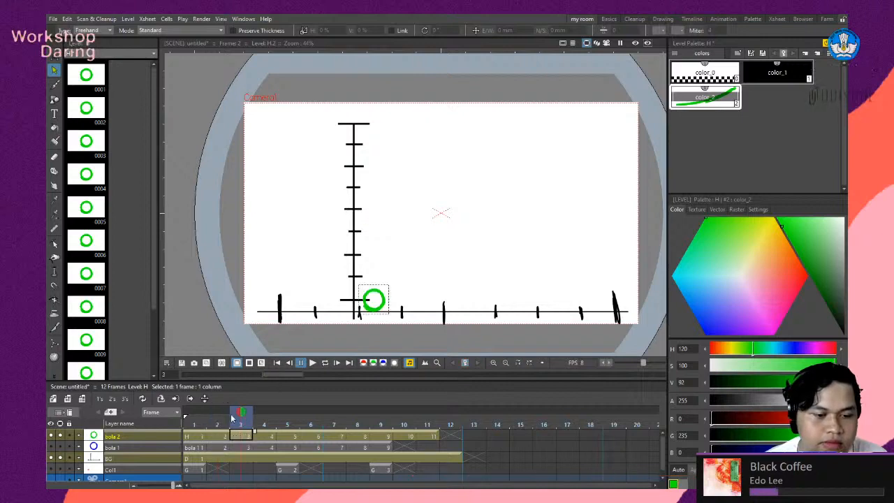
click(264, 438)
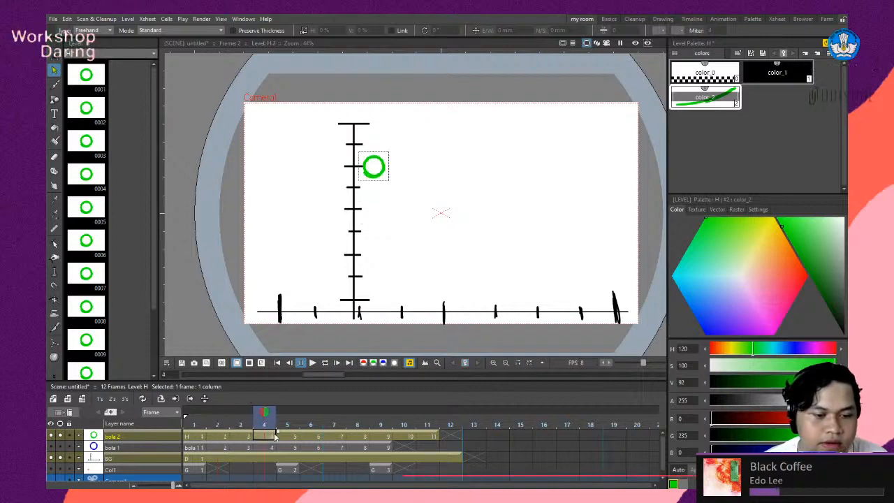
Set keyframes on the bola 2 layer at frame 1 and at every frame from 3 to 11.
click(199, 439)
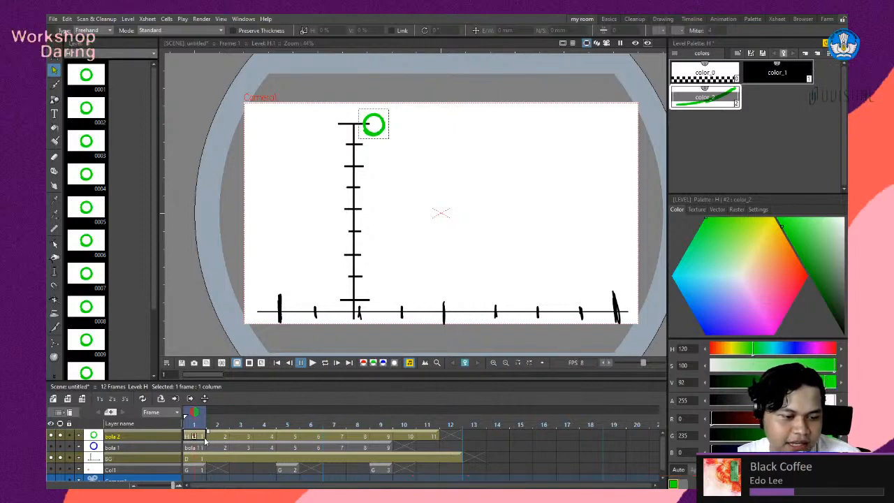
click(244, 438)
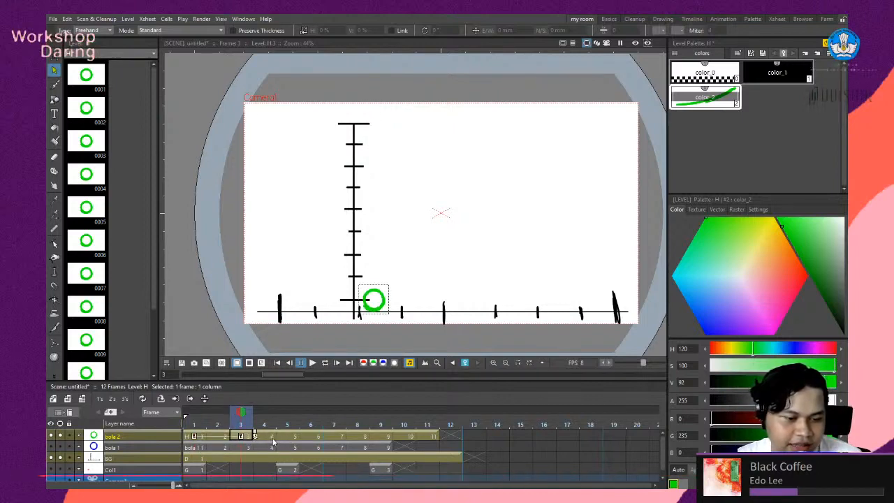
click(265, 438)
click(288, 439)
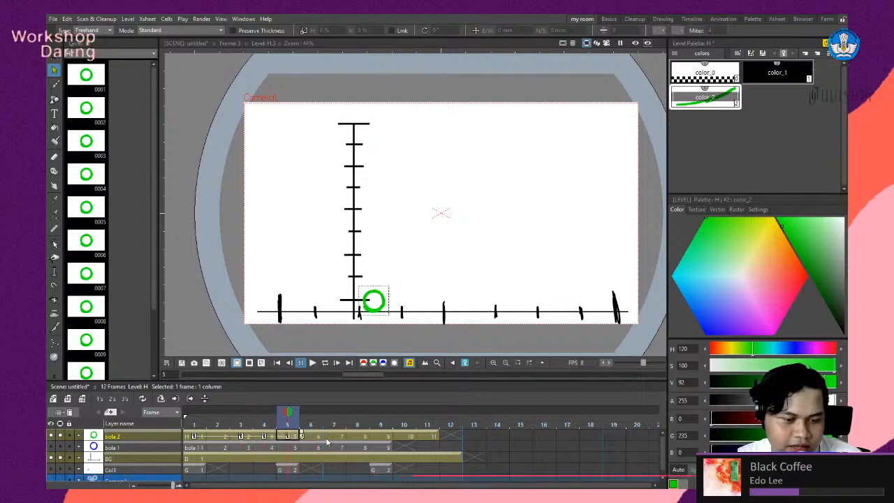
click(311, 437)
click(334, 437)
click(357, 437)
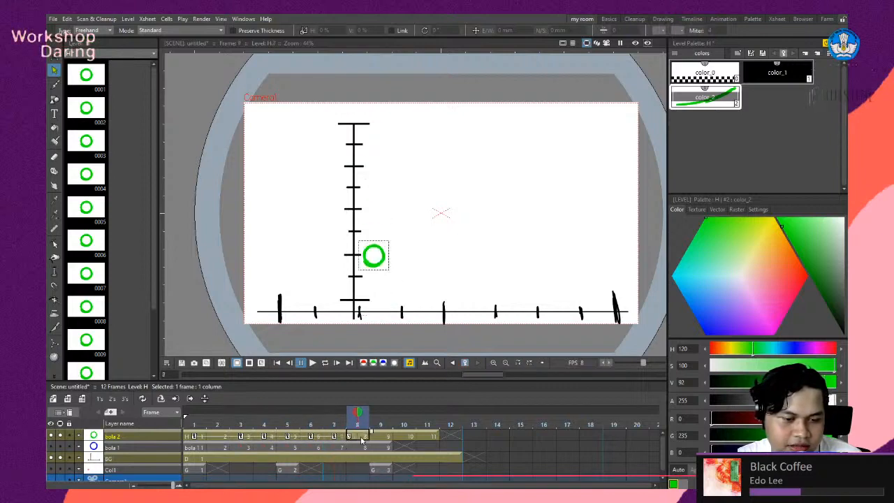
click(381, 438)
click(403, 438)
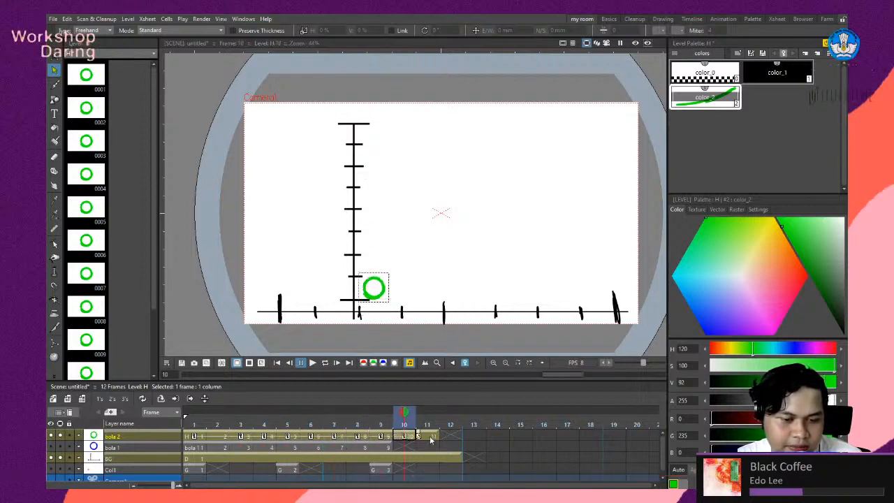
click(430, 438)
Review frames 2 to 4, and shift the bola 2 drawings from frame 4 onward one frame later.
drag(433, 419, 218, 453)
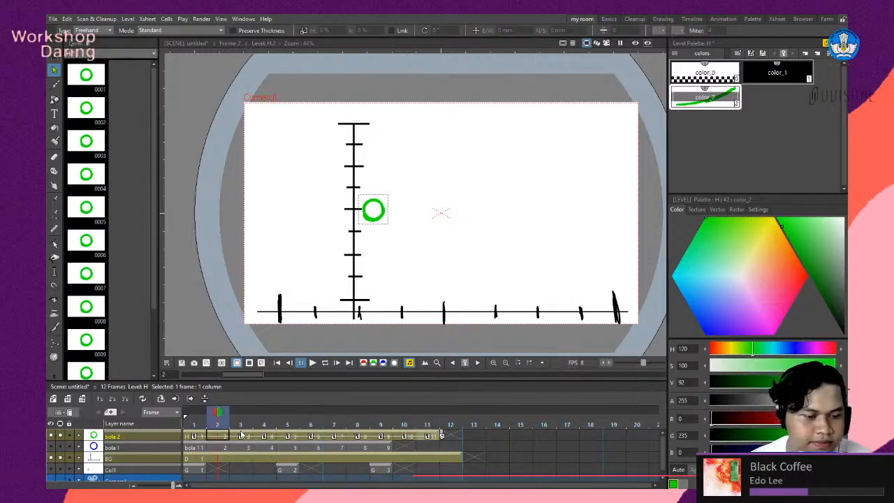
click(243, 438)
click(269, 438)
click(246, 440)
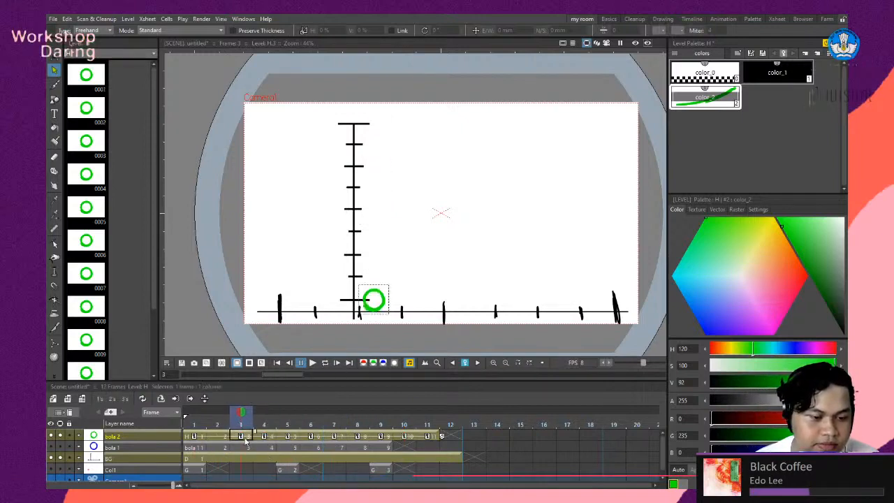
click(263, 438)
shift+click(433, 439)
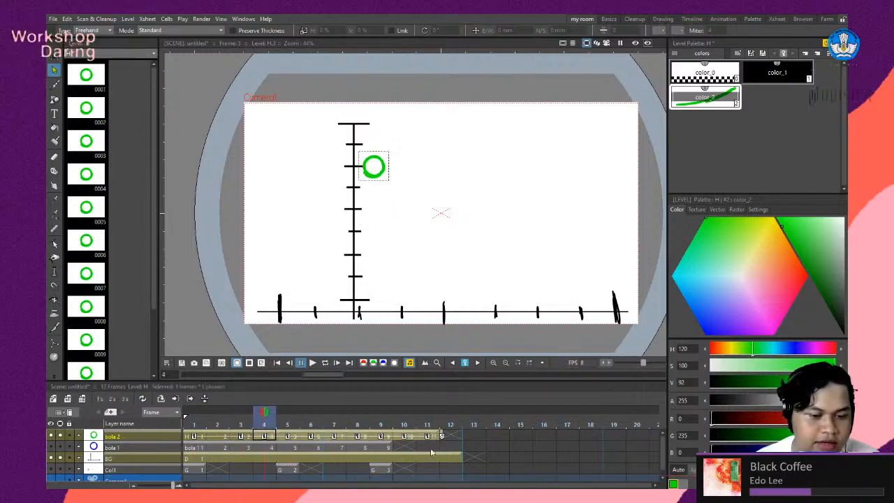
drag(270, 434, 287, 434)
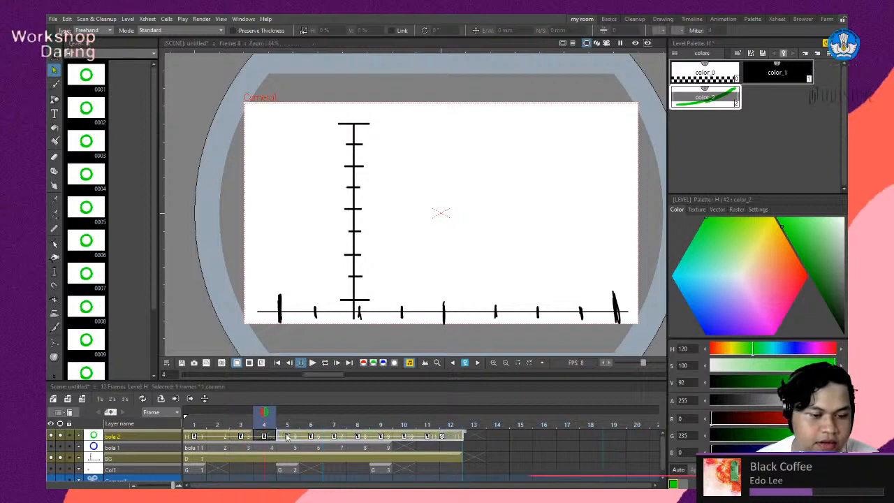
Remove the keyframe from the emptied frame 4 of the bola 2 layer.
click(265, 438)
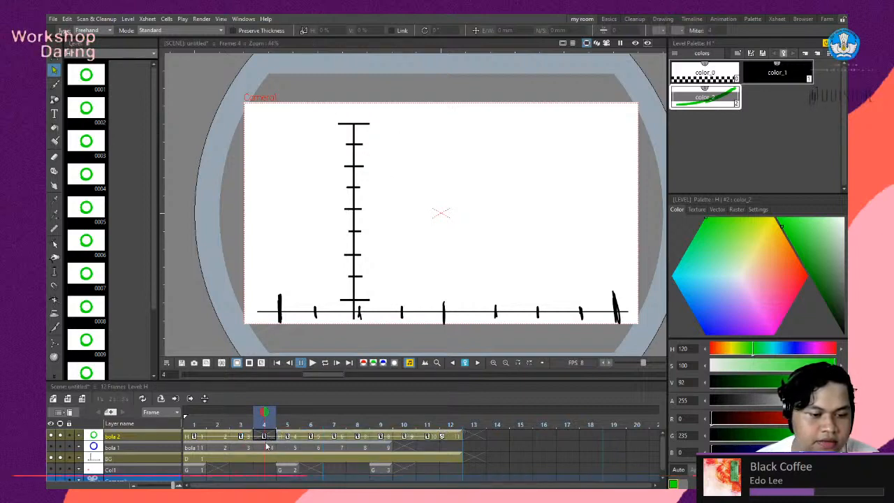
click(466, 364)
click(268, 437)
Duplicate the frame 3 drawing of the bola 2 layer into the empty frame 4.
click(247, 437)
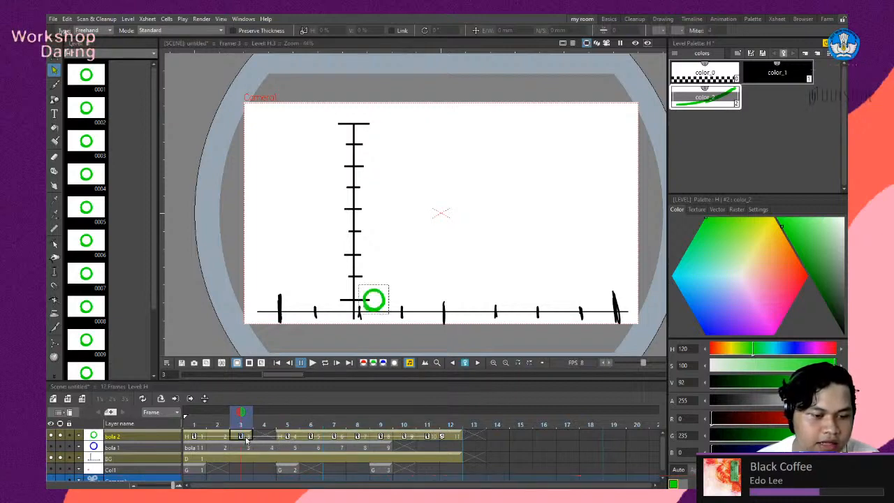
click(245, 448)
click(246, 438)
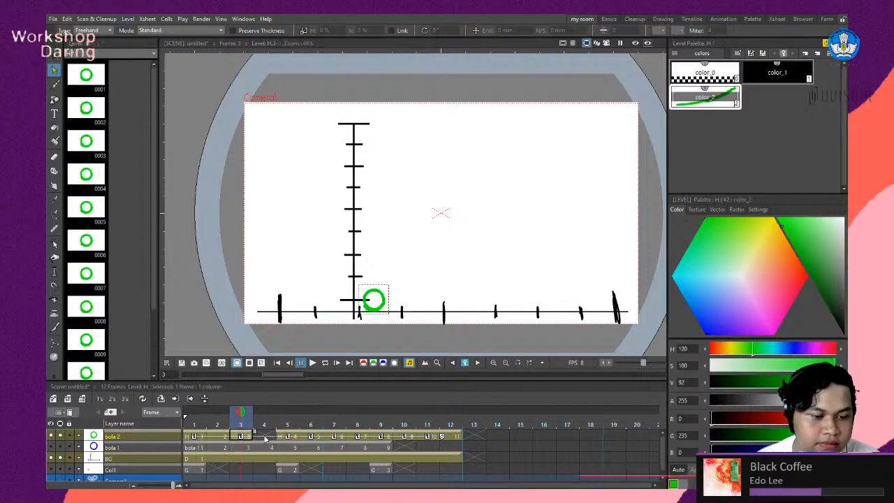
key(d)
click(272, 436)
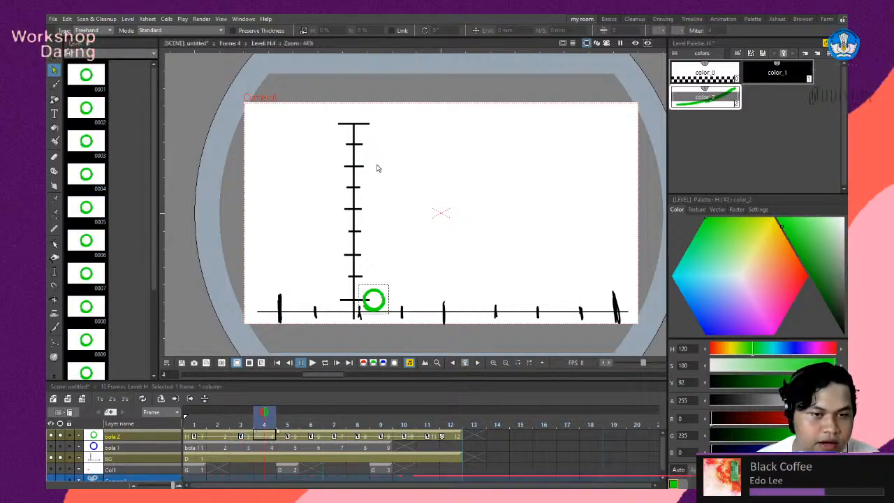
Show onion skins of frames 3 and 5, and move the frame 4 ball up to the mark just below the scale's middle.
click(287, 413)
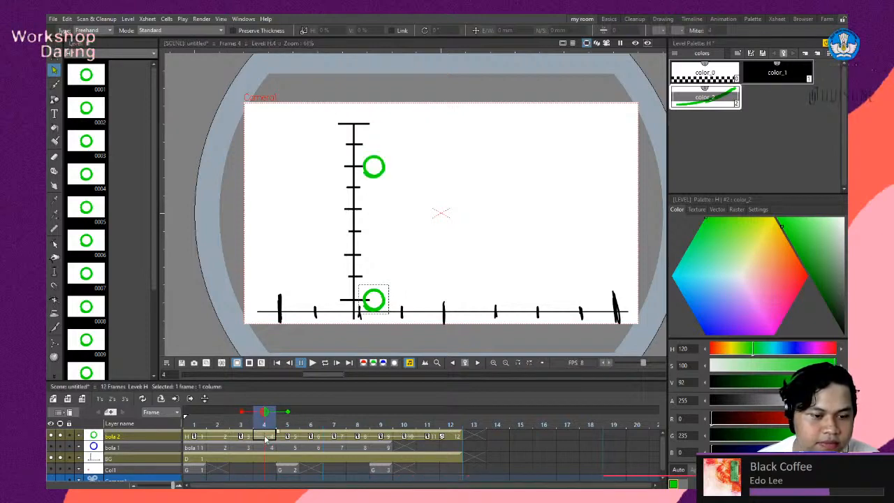
click(375, 300)
drag(377, 299, 399, 220)
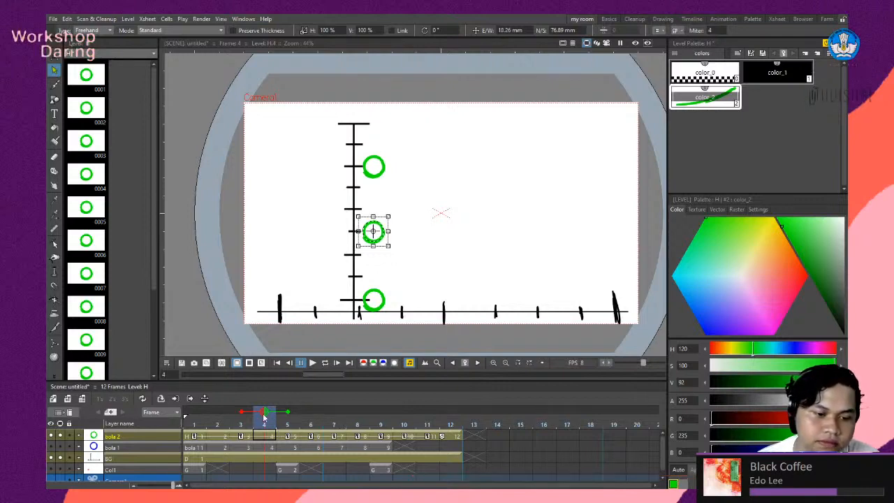
Return to frame 1 and play the bounce animation with the new in-betweens in a loop.
mouse_move(260, 417)
mouse_down()
mouse_move(193, 419)
mouse_move(335, 427)
mouse_move(195, 419)
mouse_up()
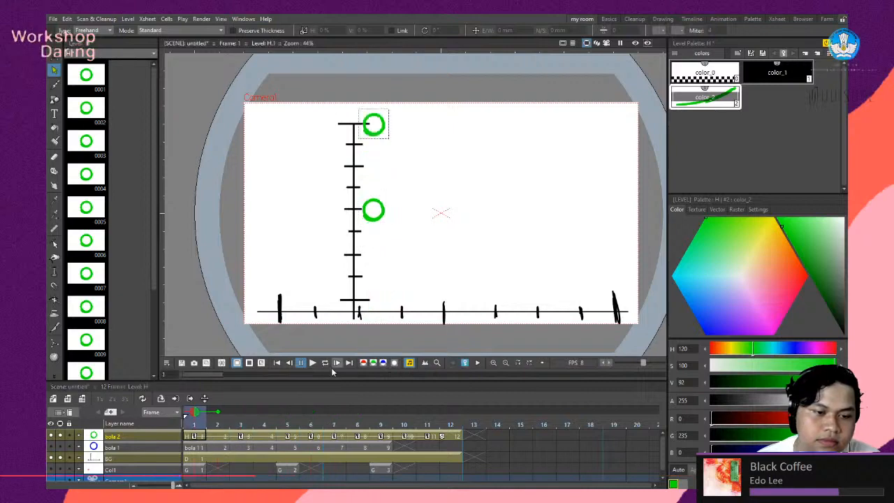
click(325, 363)
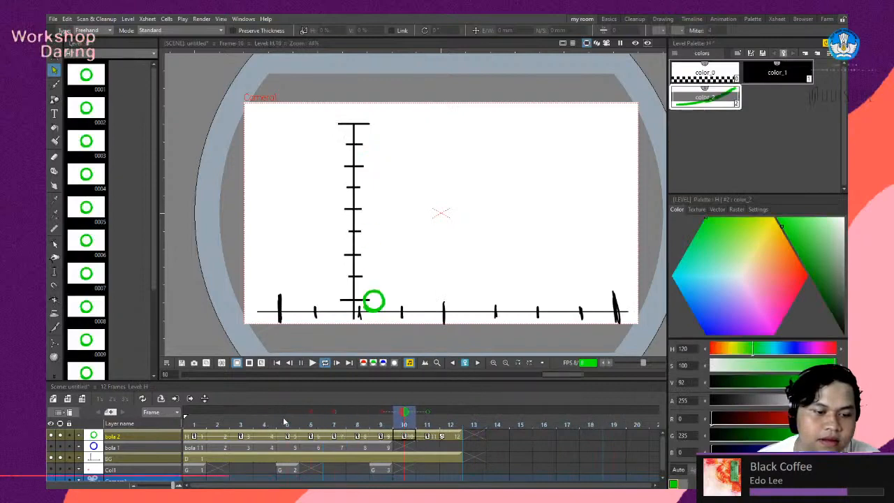
Stop the looping playback, and return to frame 5 of the bola 2 layer with the onion skins turned off.
click(326, 364)
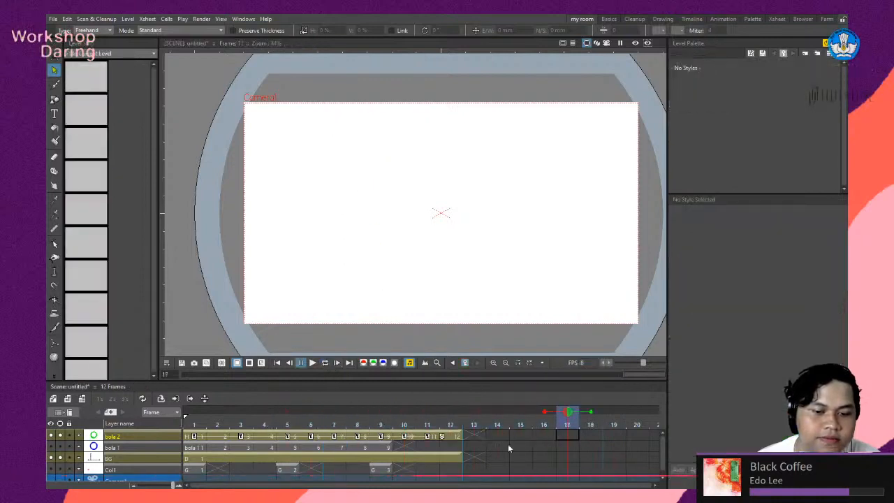
mouse_move(573, 417)
mouse_down()
mouse_move(240, 436)
mouse_move(192, 473)
mouse_move(233, 477)
mouse_up()
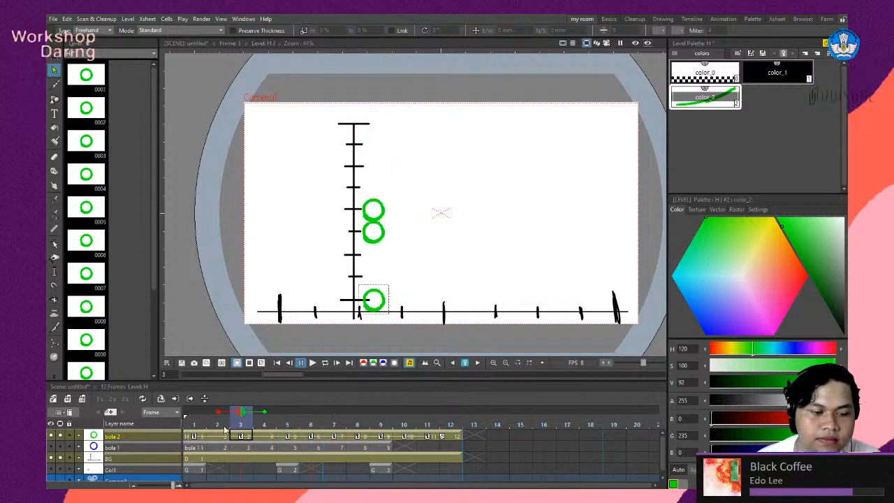
mouse_move(218, 415)
mouse_down()
mouse_move(264, 412)
mouse_move(204, 425)
mouse_move(231, 433)
mouse_move(187, 431)
mouse_move(328, 434)
mouse_move(194, 433)
mouse_move(287, 437)
mouse_up()
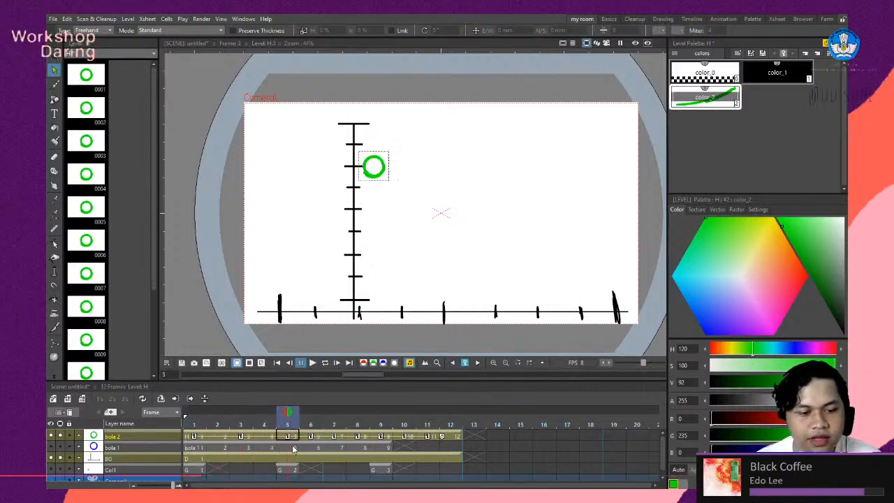
Shift the bola 2 drawings in frames 6 to 12 one frame later, leaving frame 6 empty.
click(311, 438)
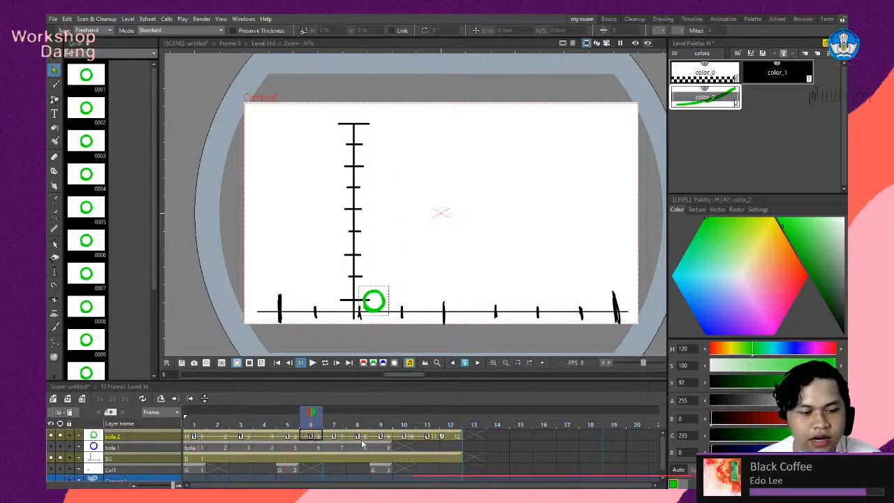
click(454, 438)
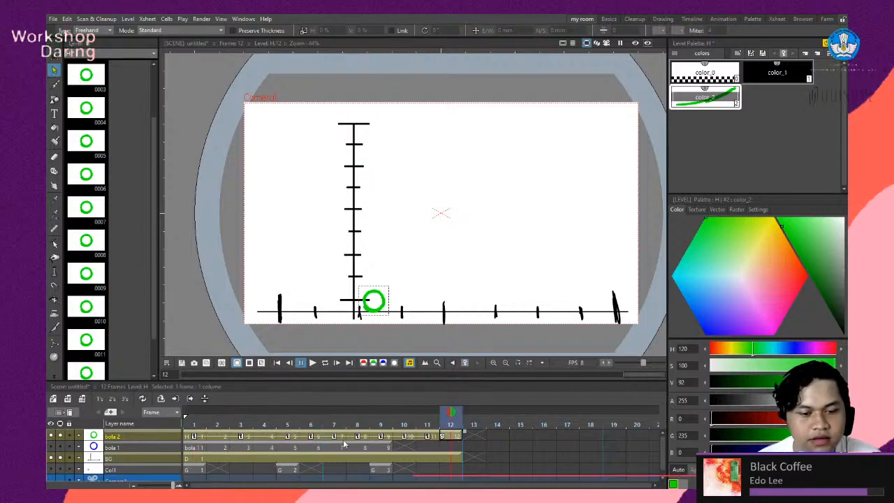
click(305, 437)
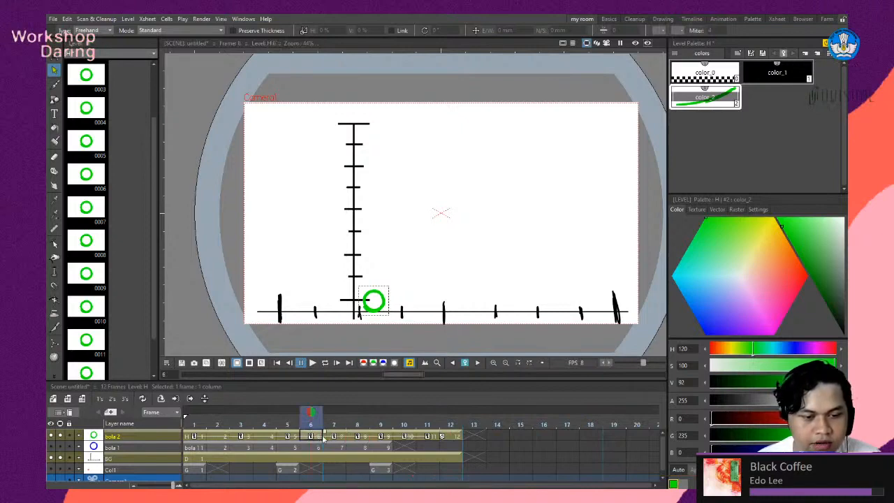
click(334, 437)
click(311, 438)
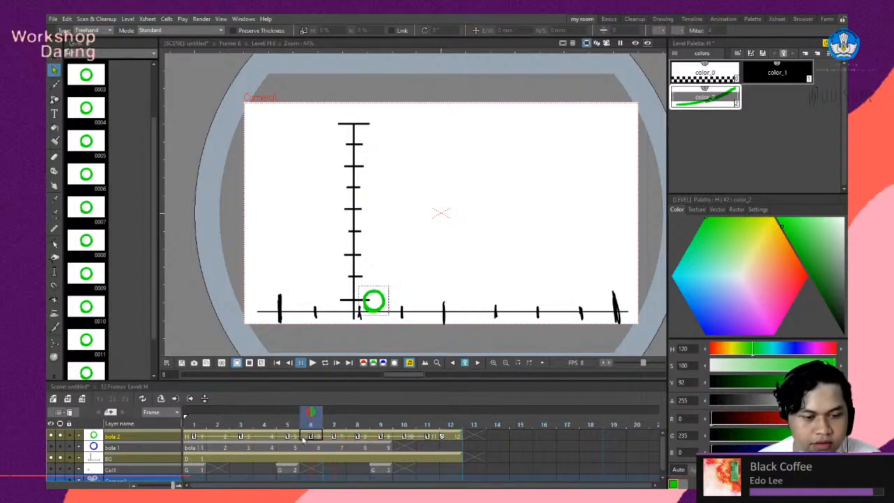
click(289, 438)
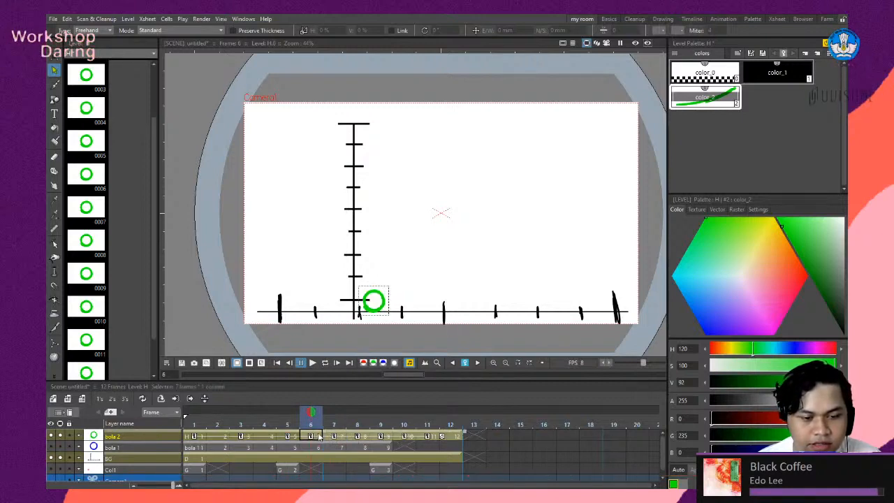
drag(318, 434, 335, 436)
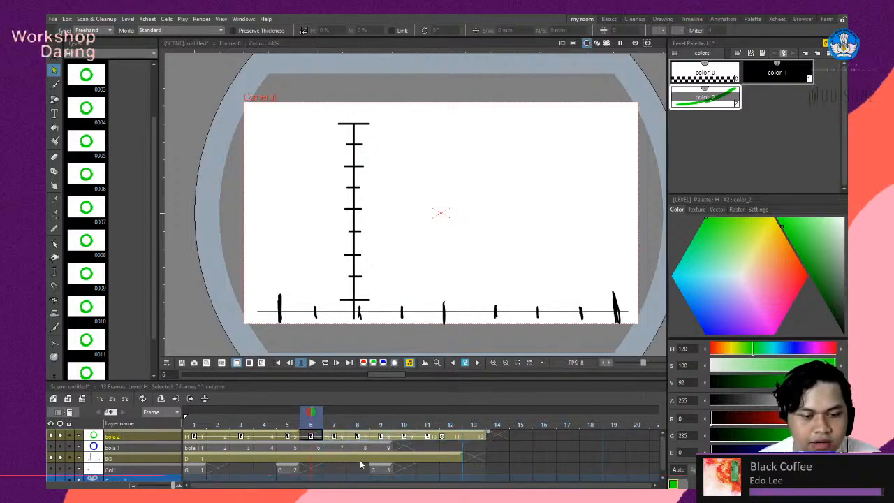
Shift the bola 2 drawings in frames 8 to 13 one frame later, leaving frame 8 empty.
click(360, 436)
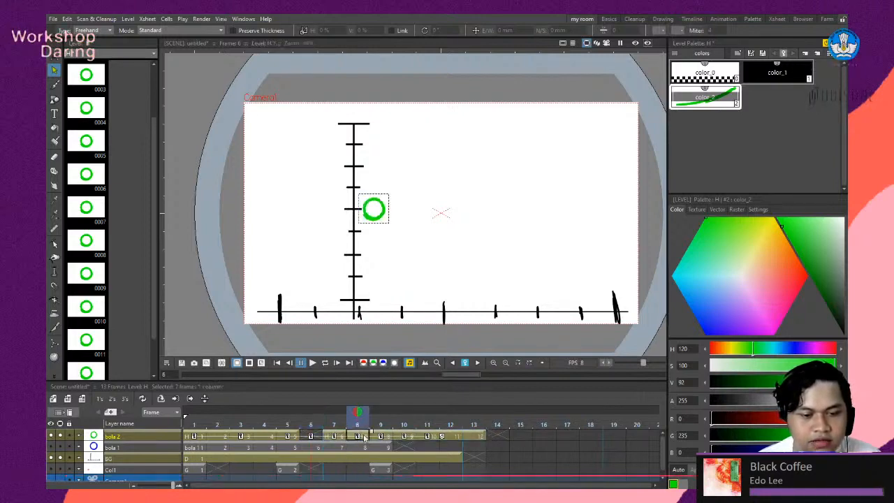
click(474, 436)
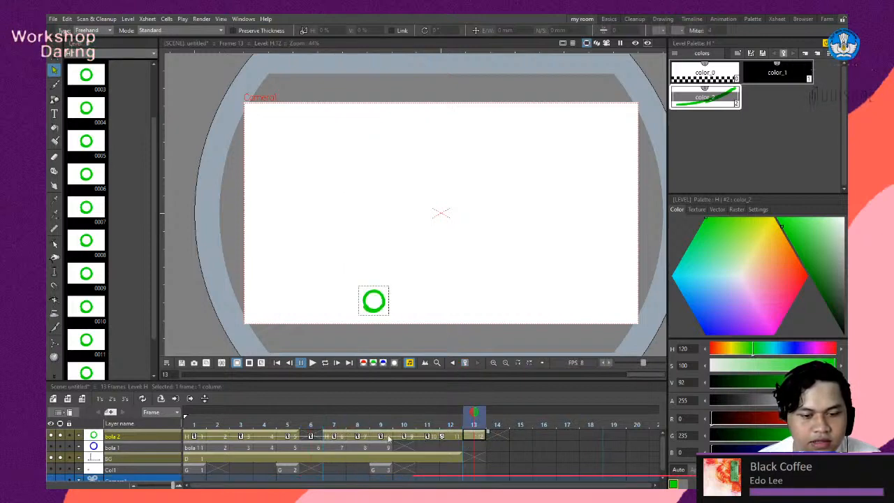
drag(360, 434, 392, 439)
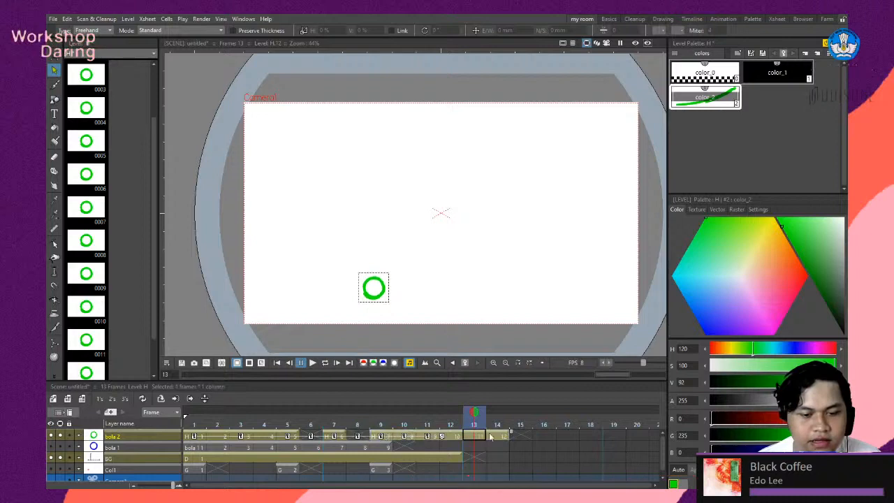
Shift the bola 2 drawings in frames 10 to 14 one frame later, leaving frame 10 empty.
click(506, 435)
click(412, 432)
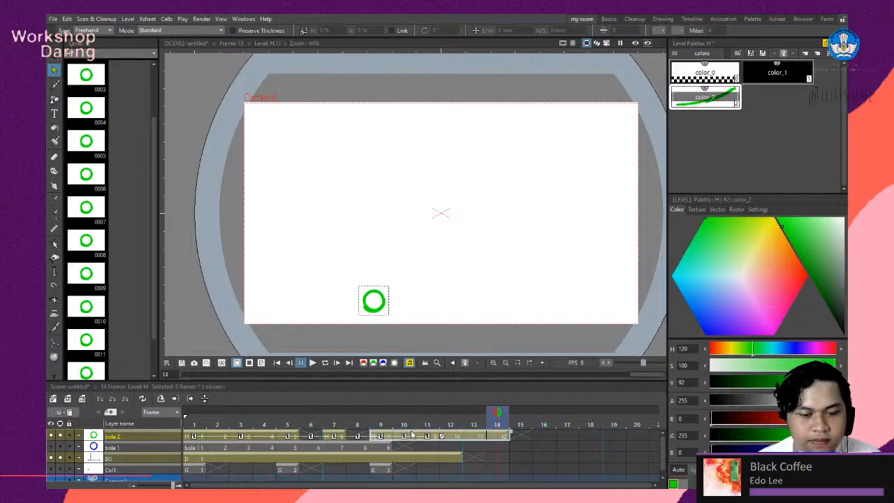
click(474, 445)
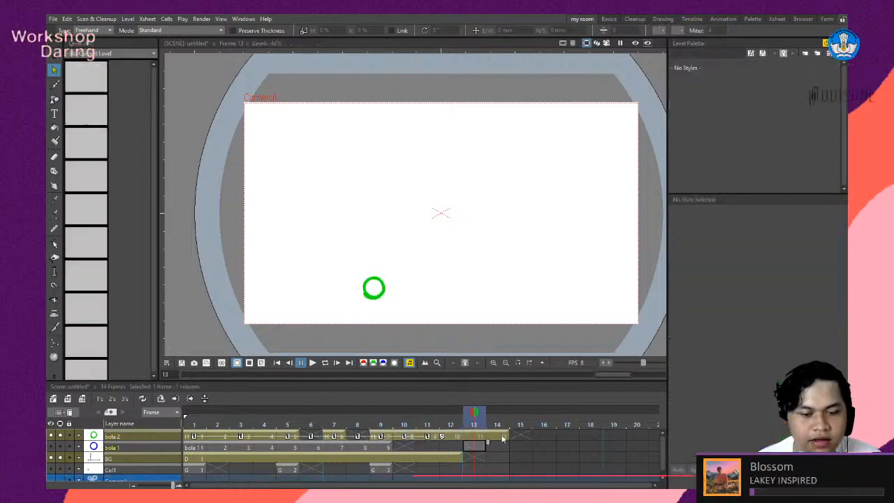
click(496, 436)
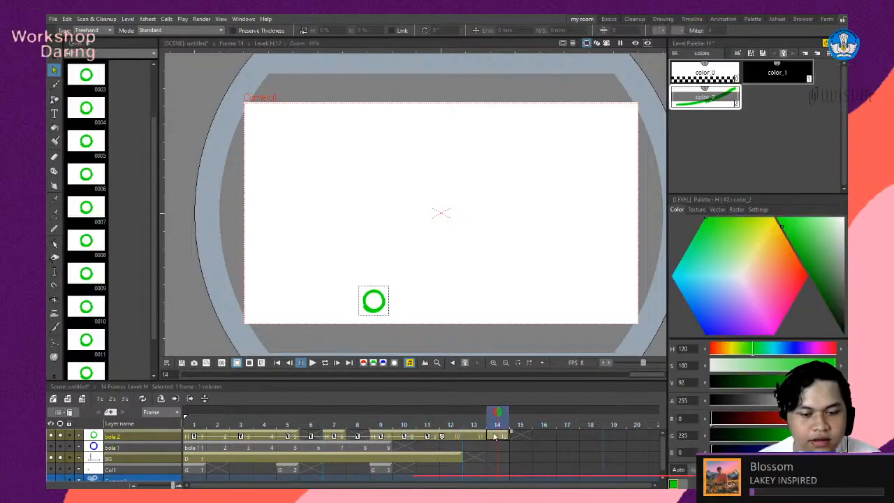
click(403, 435)
click(407, 437)
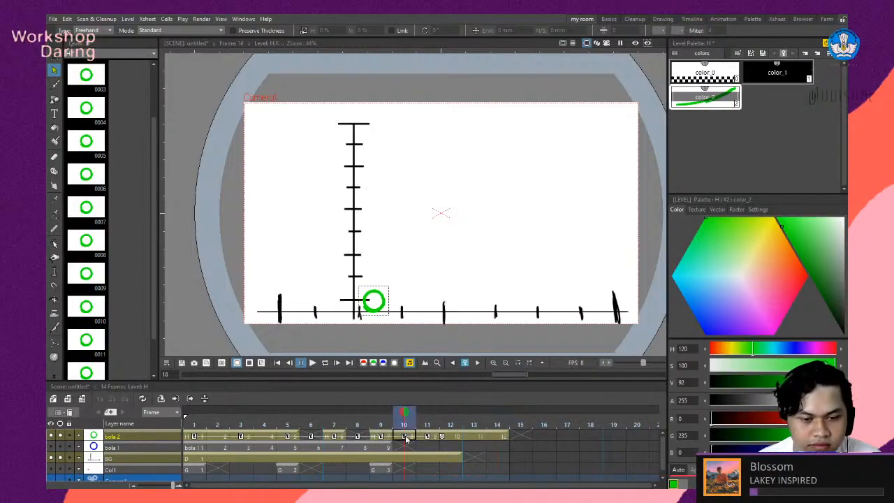
click(498, 437)
drag(493, 438, 435, 434)
click(503, 438)
Shift the bola 2 drawings in frames 12 to 15 one frame later, leaving frame 12 empty.
click(524, 437)
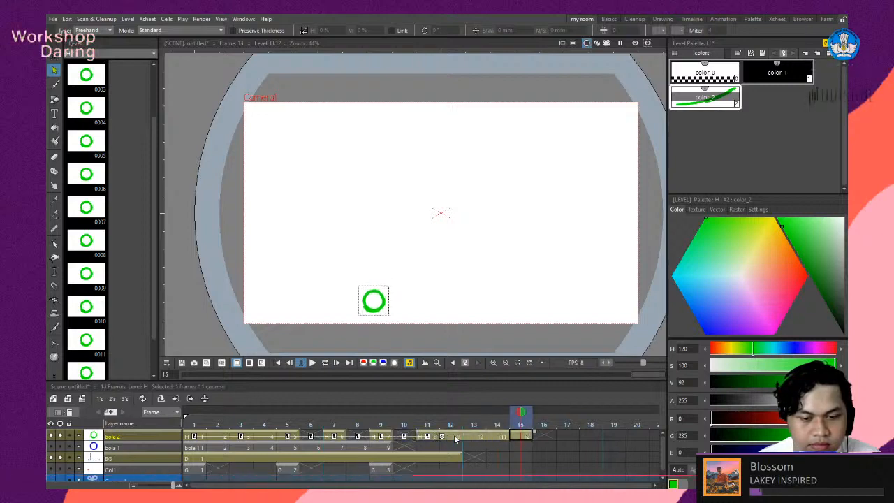
drag(456, 435, 480, 434)
click(524, 438)
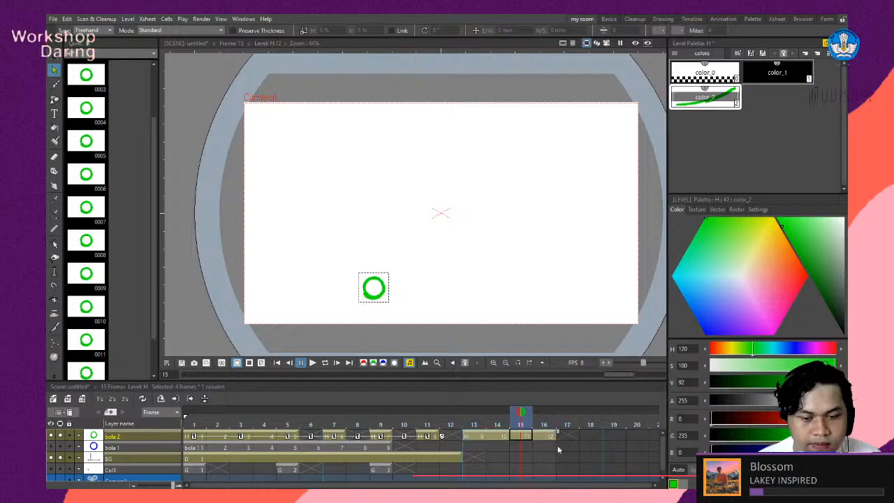
Shift the bola 2 drawings in frames 14 to 16 one frame later, leaving frame 14 empty.
click(551, 445)
click(549, 437)
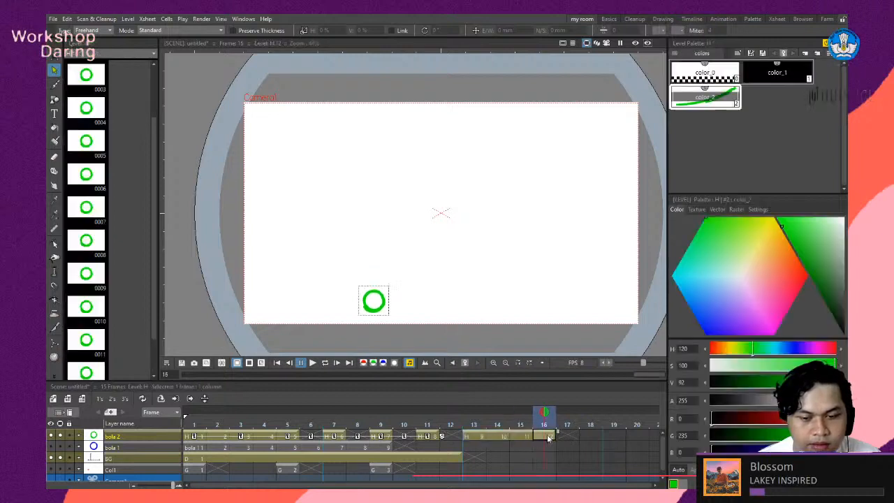
shift+click(500, 436)
drag(501, 435, 526, 436)
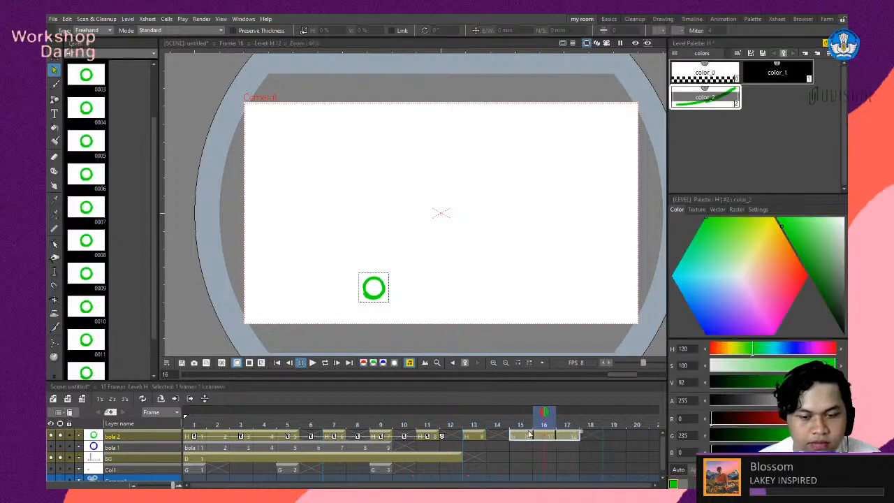
Shift the last two bola 2 drawings to frames 17 and 18, and move the final one on to frame 19.
click(566, 438)
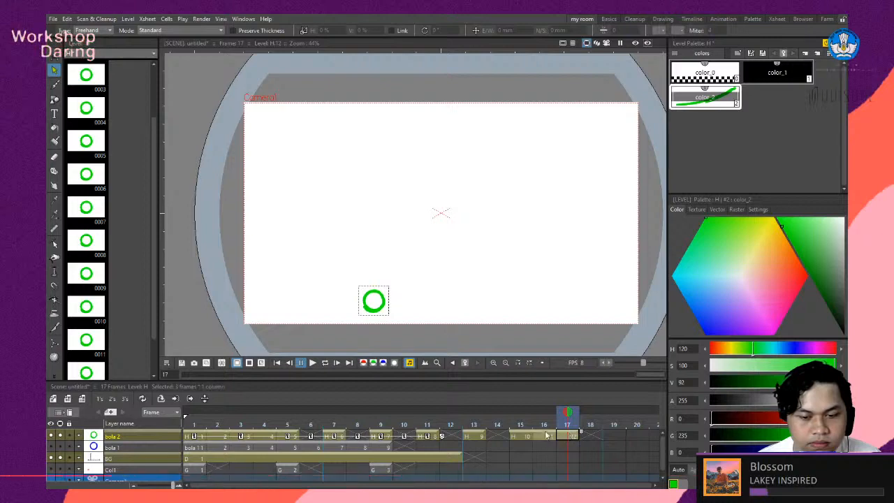
click(591, 437)
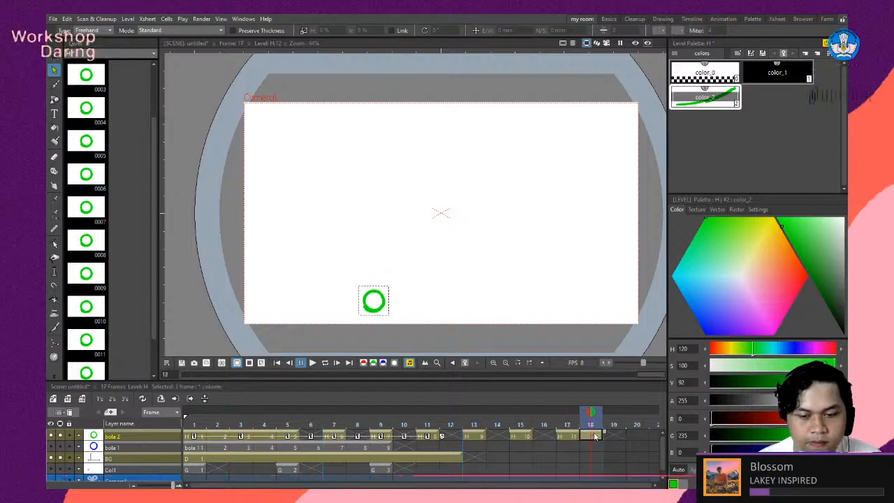
click(596, 438)
drag(596, 437, 618, 434)
click(593, 437)
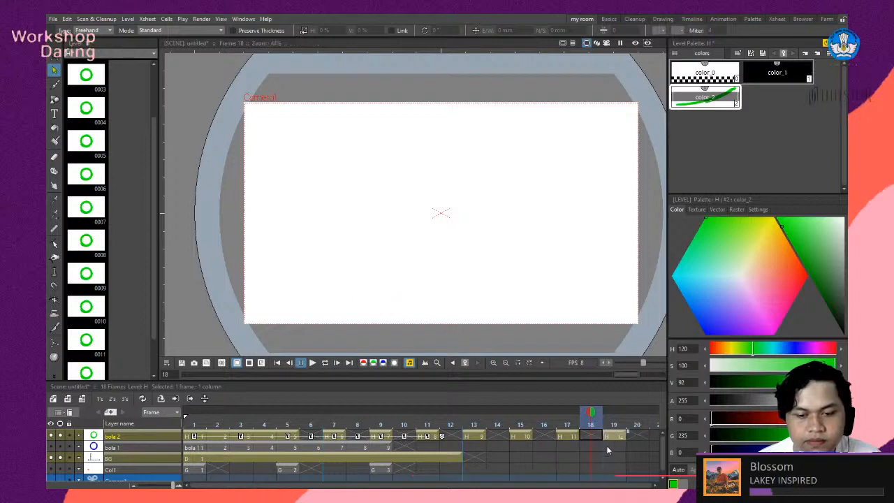
Remove the keyframes from the emptied frames 6, 8 and 10 of the bola 2 layer.
click(312, 440)
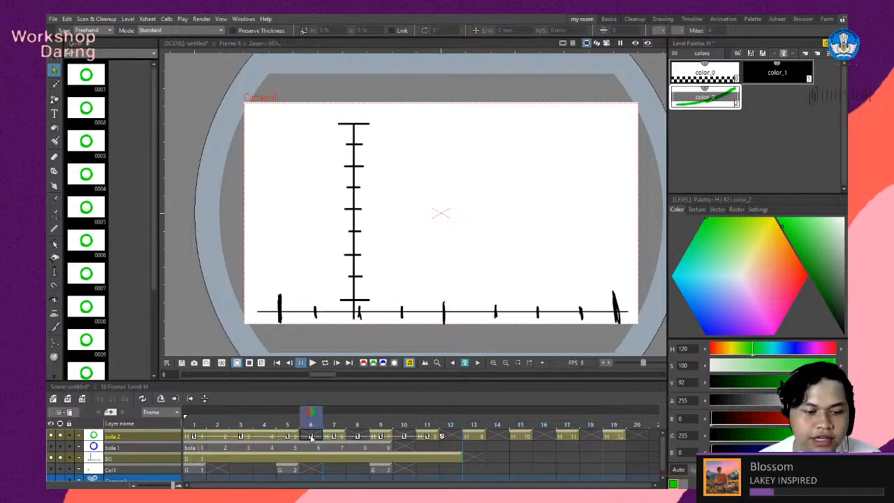
click(360, 439)
click(314, 439)
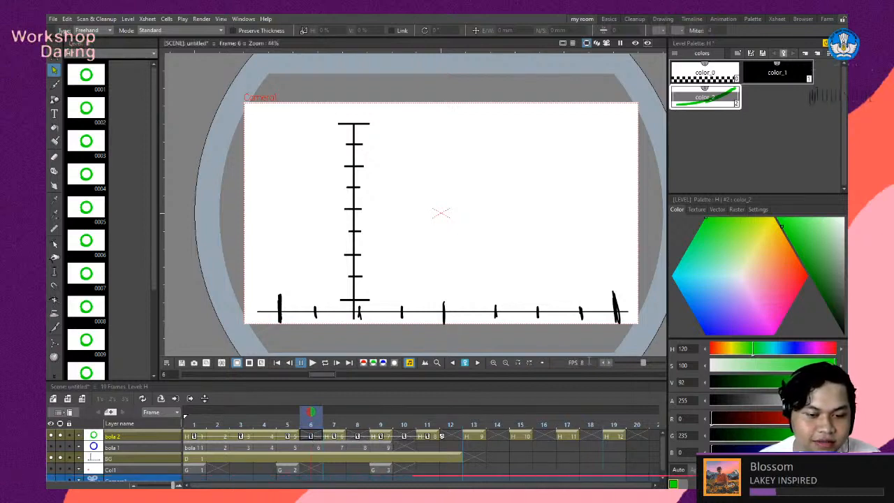
click(468, 364)
click(362, 438)
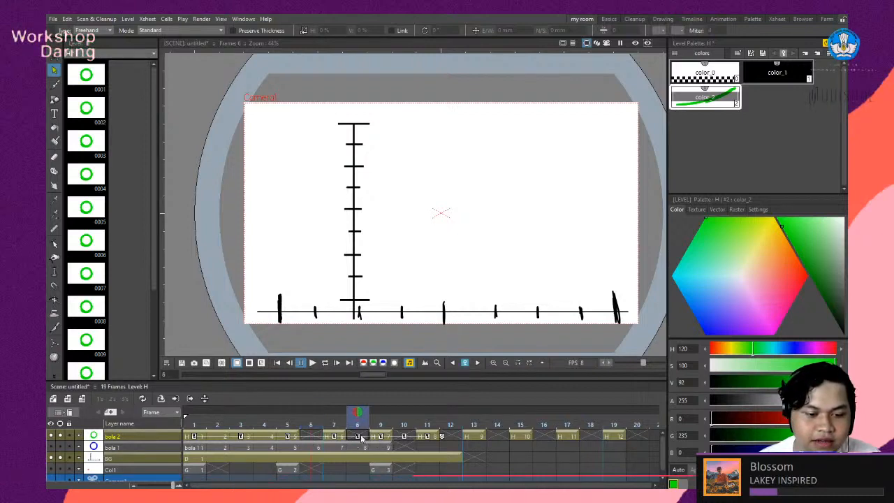
click(478, 363)
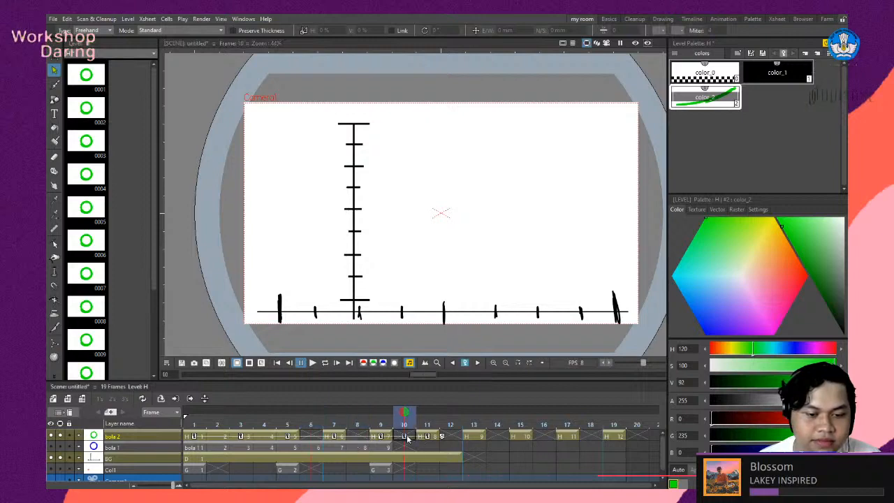
click(443, 438)
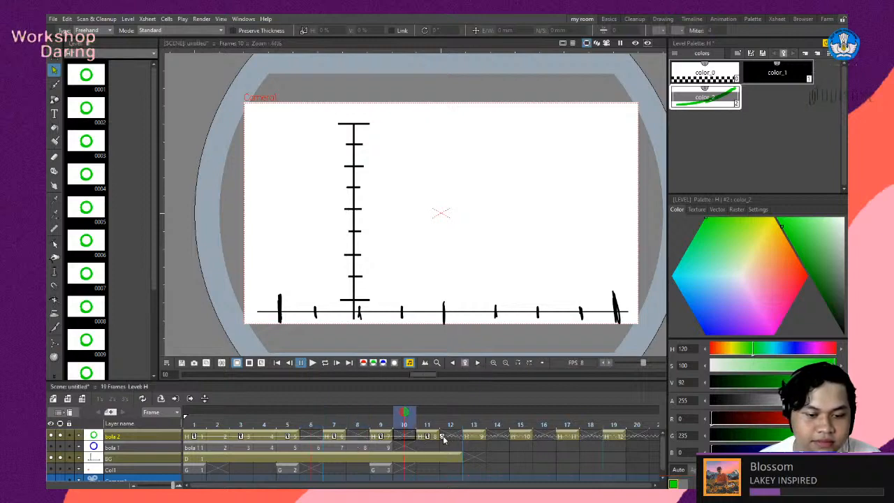
click(451, 437)
click(477, 438)
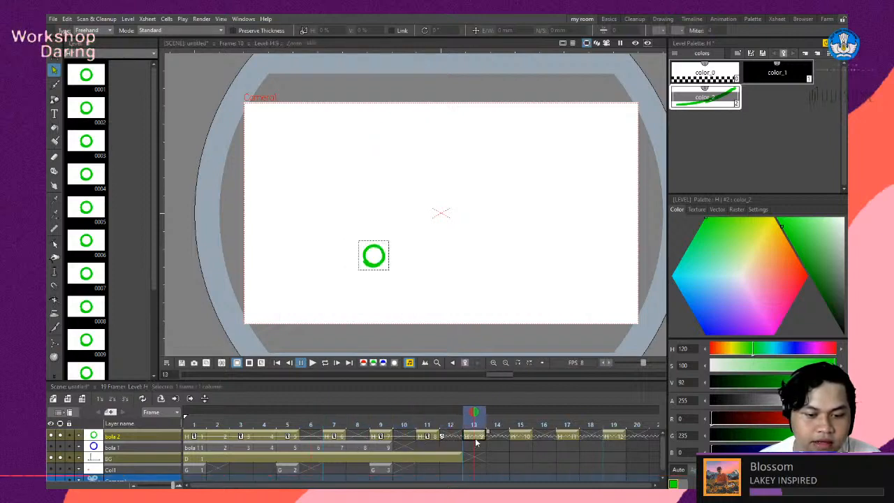
click(442, 437)
click(405, 438)
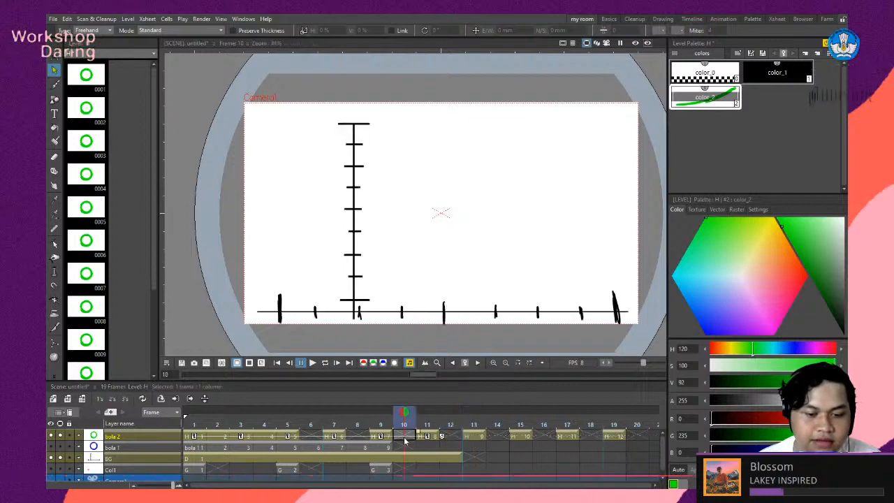
Turn on onion skins for the frames directly before and after the current frame of the bola 2 layer.
click(291, 438)
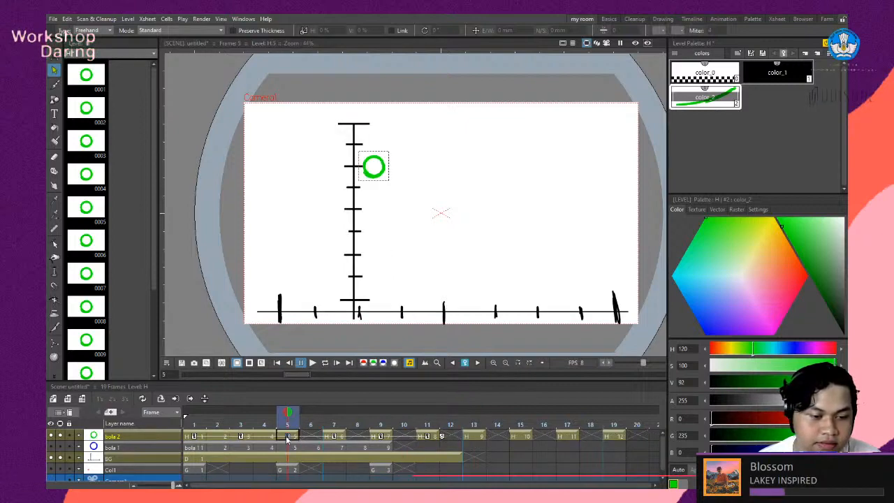
click(326, 438)
click(294, 439)
click(330, 436)
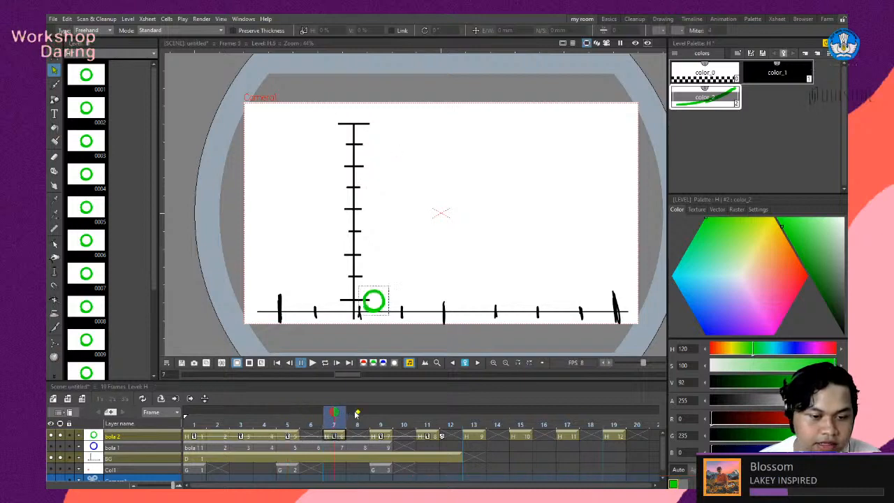
click(358, 413)
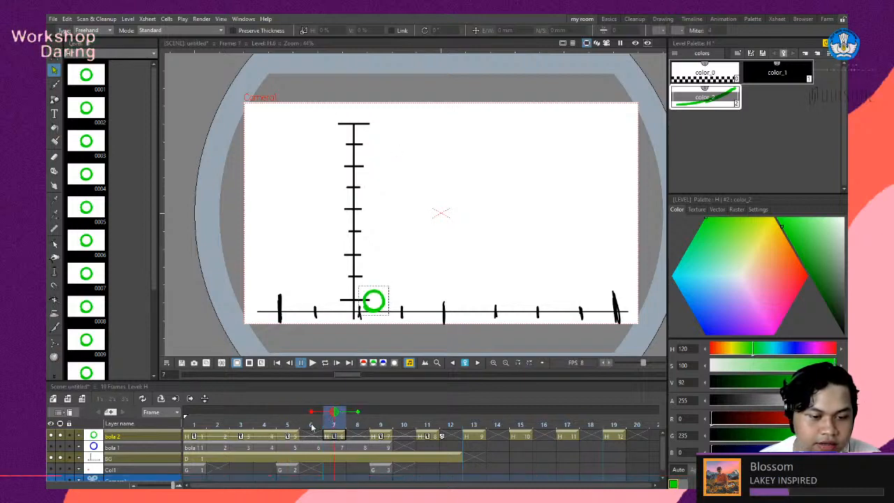
Add in-between drawings of the ball at frames 6 and 8 of bola 2, each midway between its neighbouring positions.
click(309, 437)
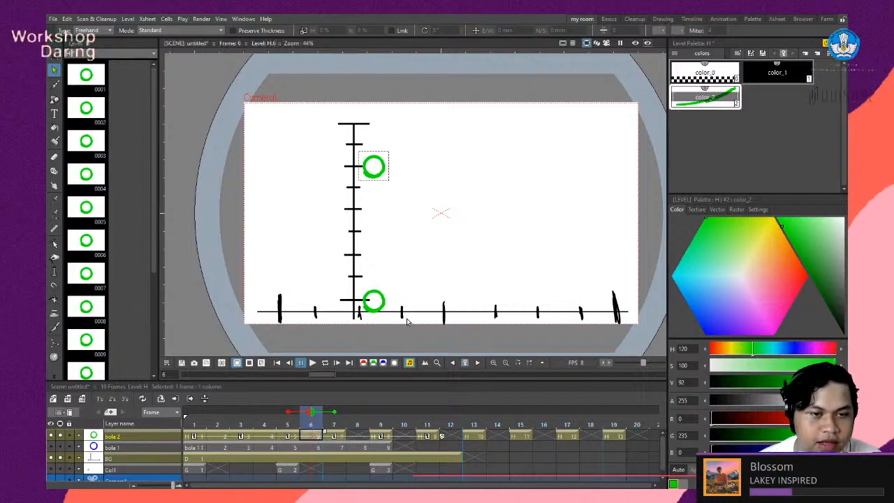
click(377, 180)
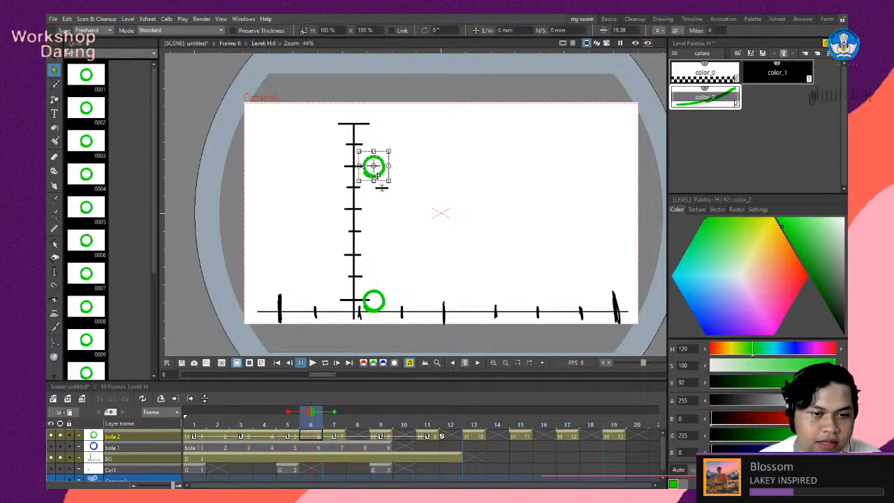
drag(381, 176, 385, 241)
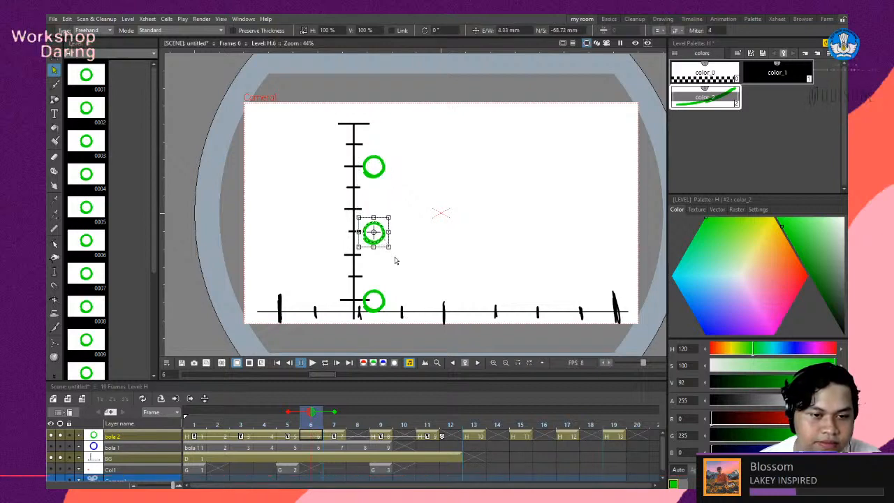
click(359, 436)
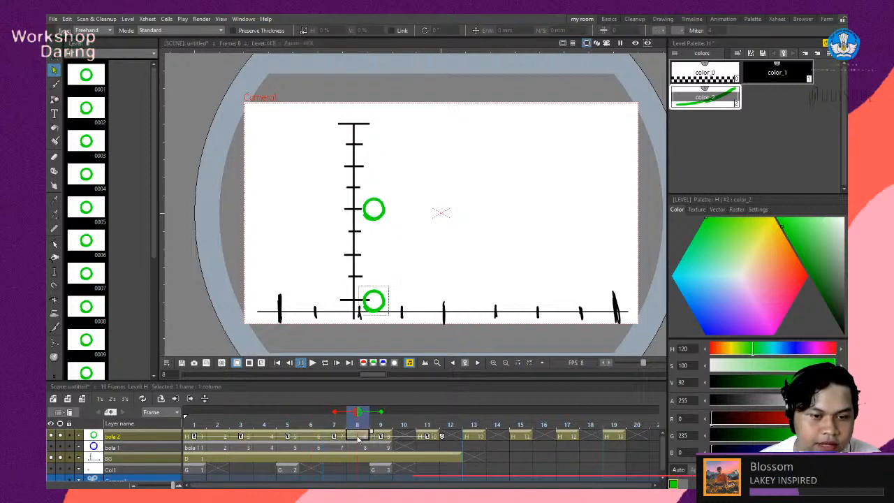
click(383, 315)
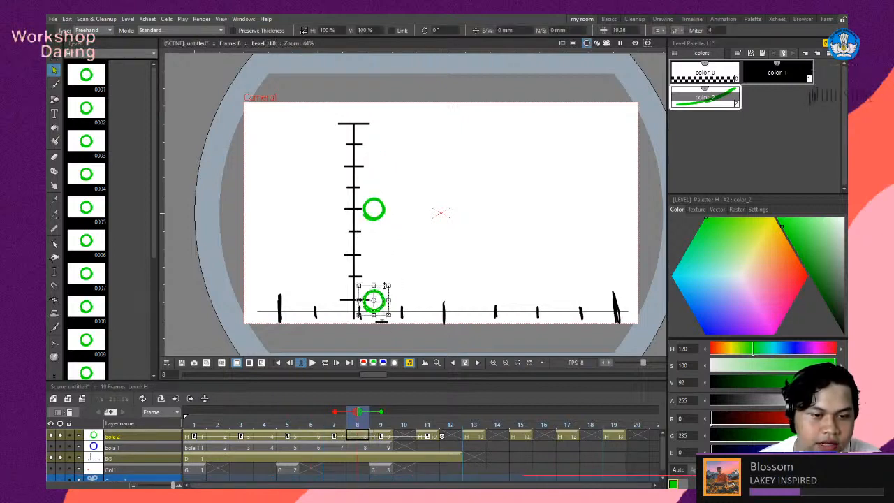
drag(383, 315, 389, 264)
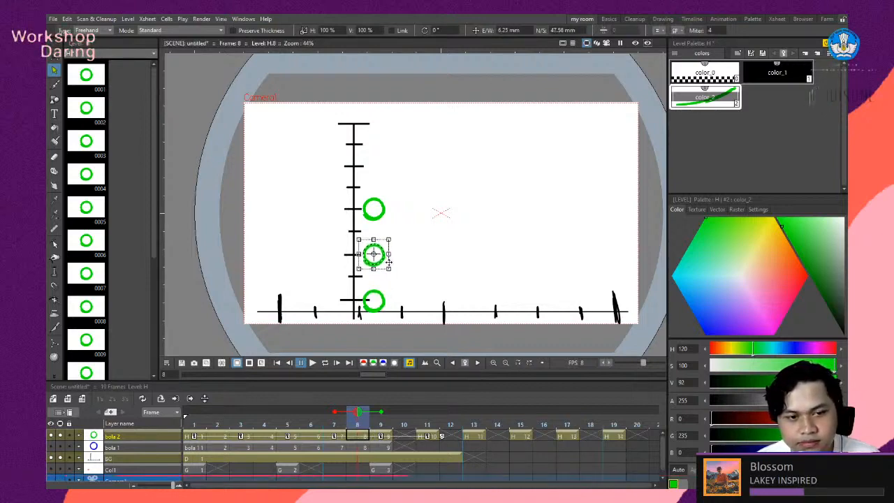
Add in-between drawings of the ball at frames 10 and 12 of bola 2, each halfway between the peak and the ground.
click(404, 438)
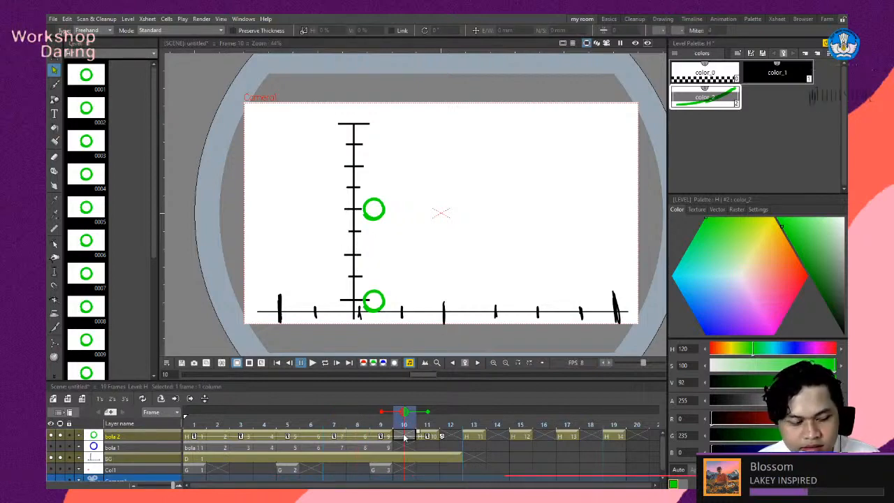
key(d)
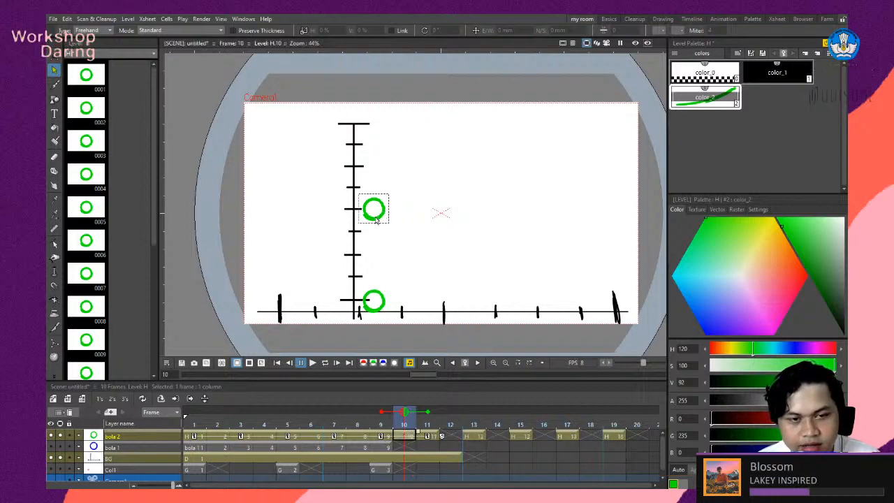
drag(376, 219, 392, 258)
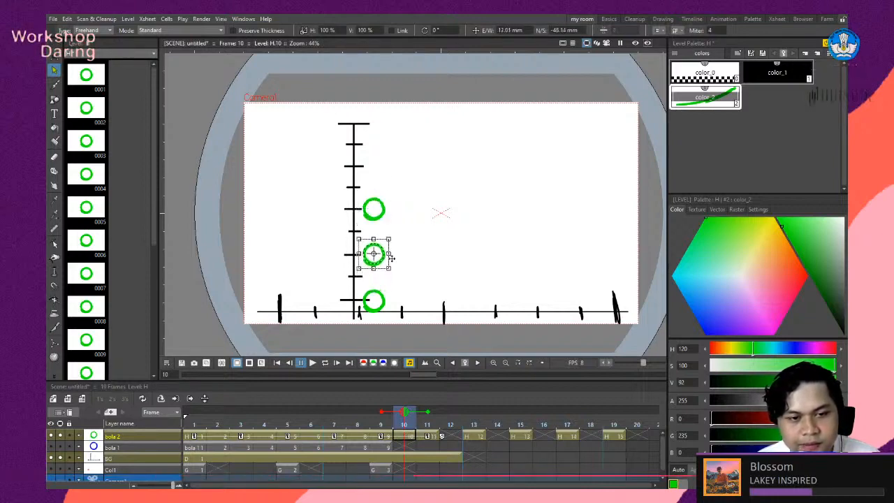
click(454, 437)
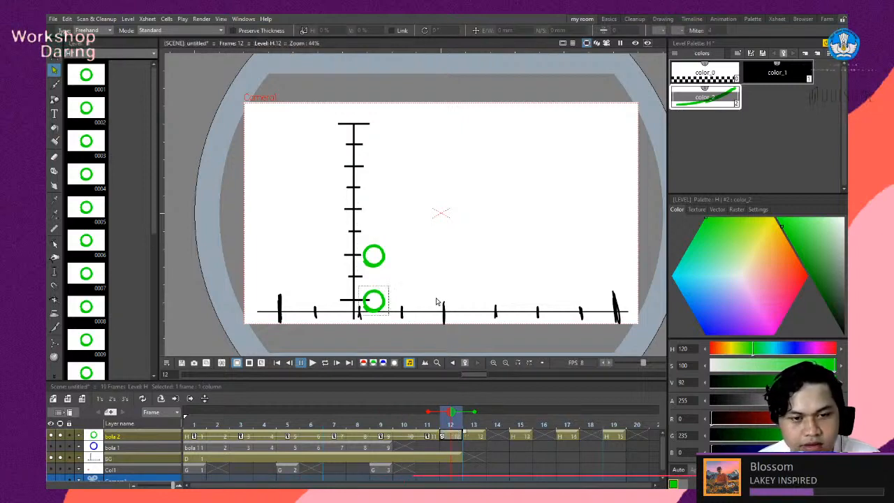
click(377, 301)
drag(383, 299, 386, 276)
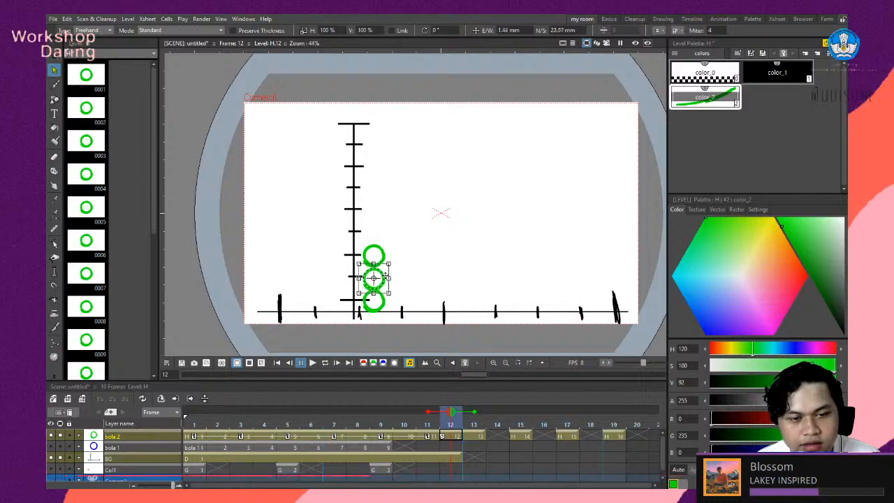
Add in-between drawings of the ball at frames 14 and 16 of bola 2, midway between the low peaks and the ground.
click(496, 440)
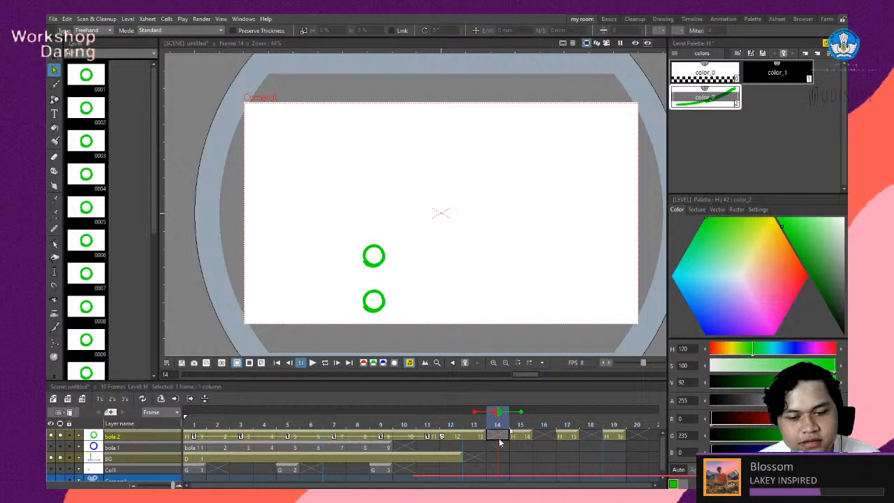
click(500, 440)
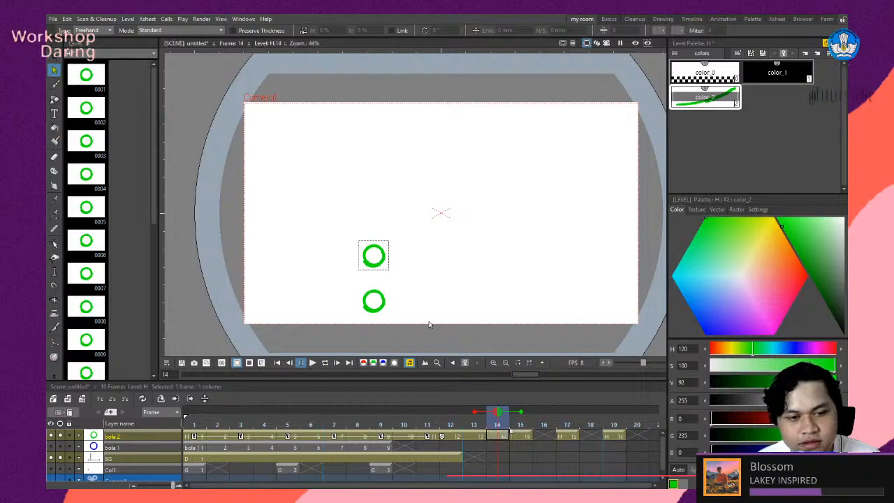
click(379, 262)
drag(381, 262, 381, 285)
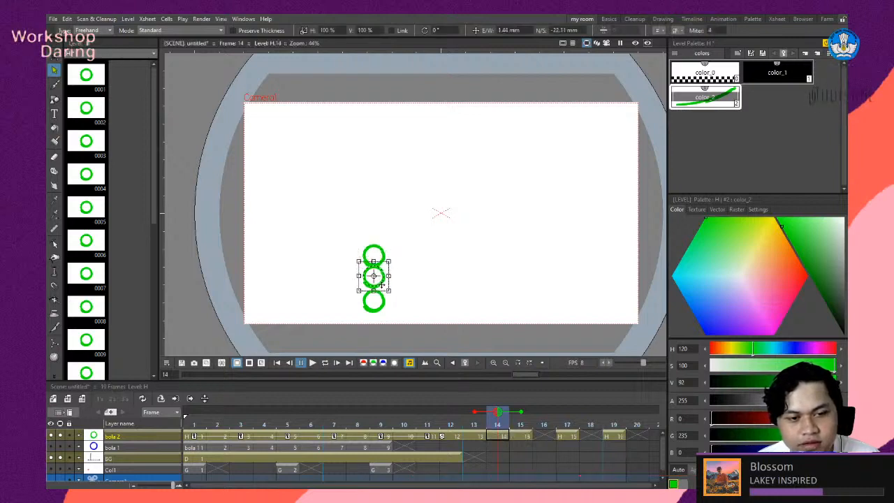
click(546, 436)
click(375, 300)
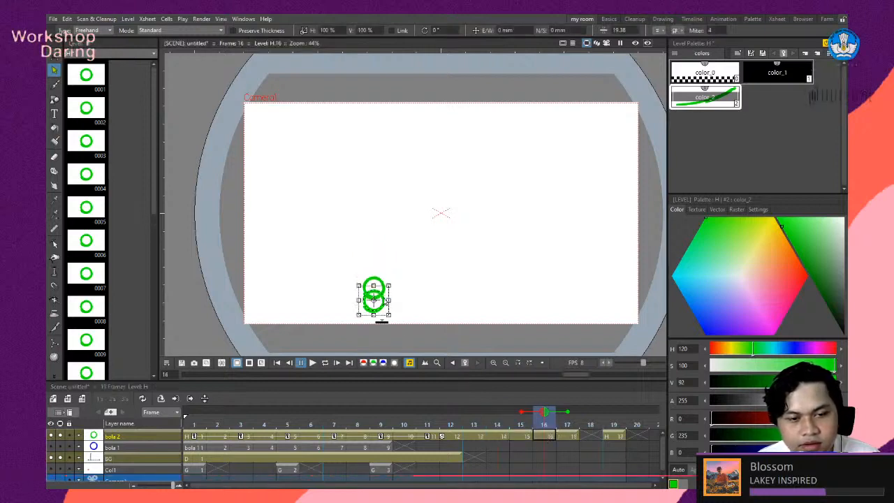
drag(385, 297, 388, 287)
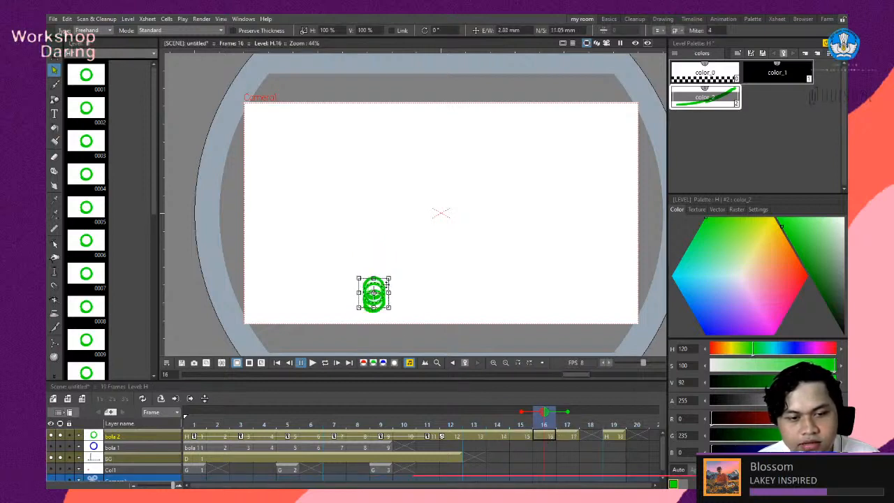
Close the gap at frame 18 by moving the final bola 2 drawing there, and play the animation in a loop.
click(584, 436)
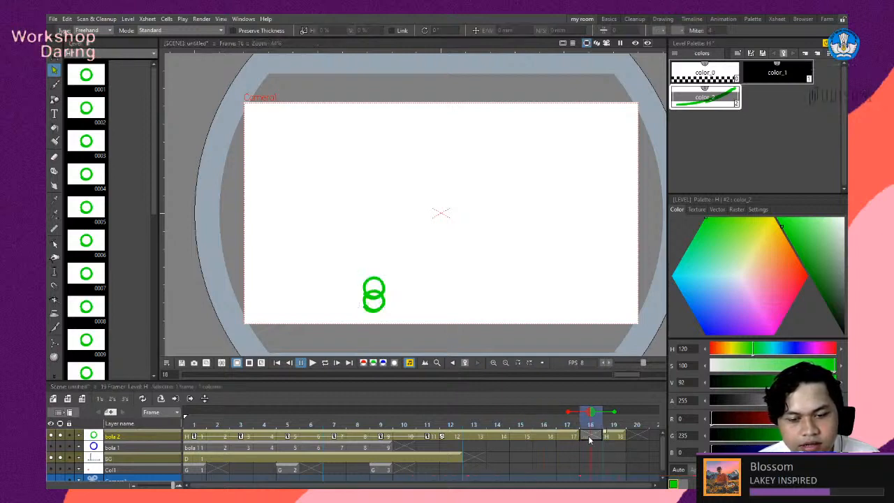
click(612, 436)
click(598, 434)
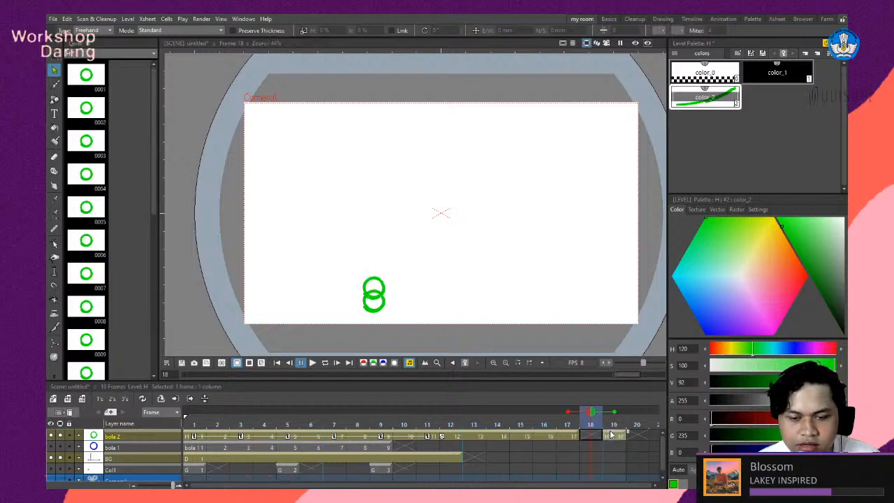
click(593, 435)
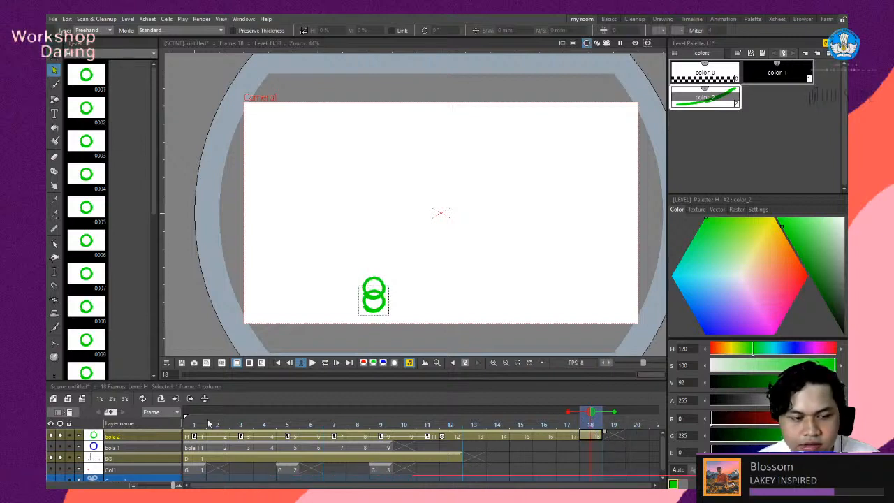
click(325, 363)
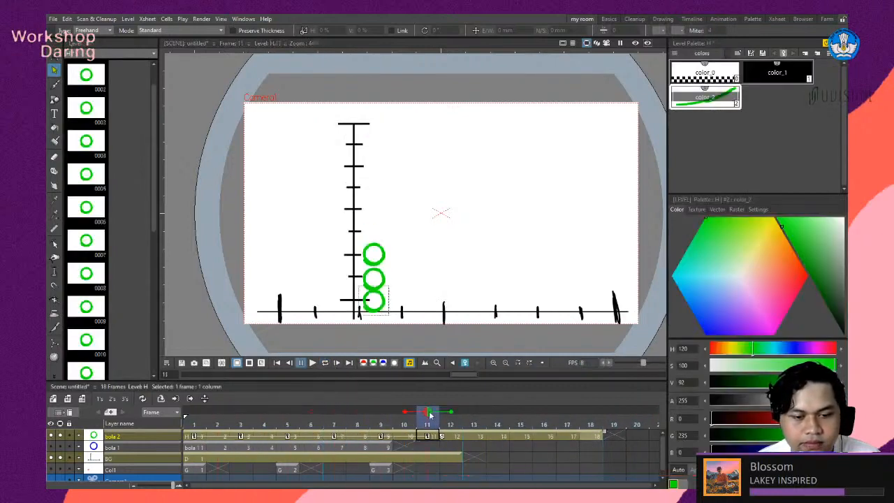
Extend the BG drawing to frame 18 and make the BG layer semi-transparent behind the ball.
click(459, 457)
drag(461, 459, 609, 461)
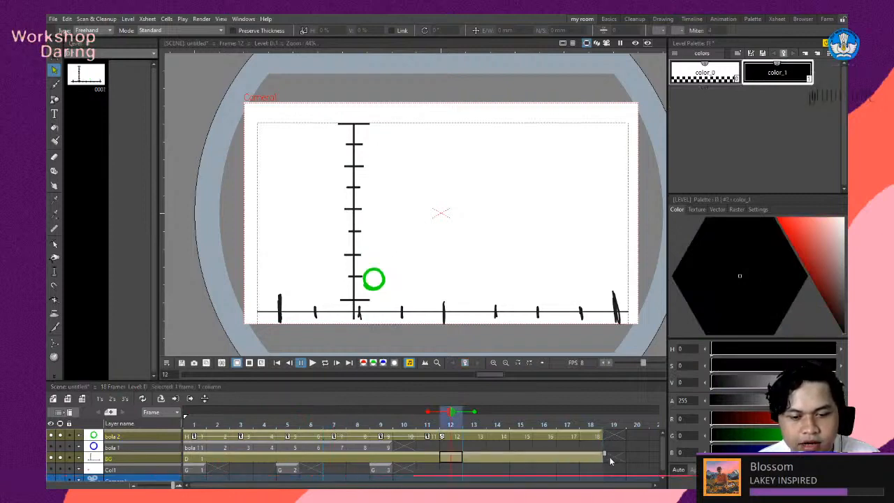
click(151, 459)
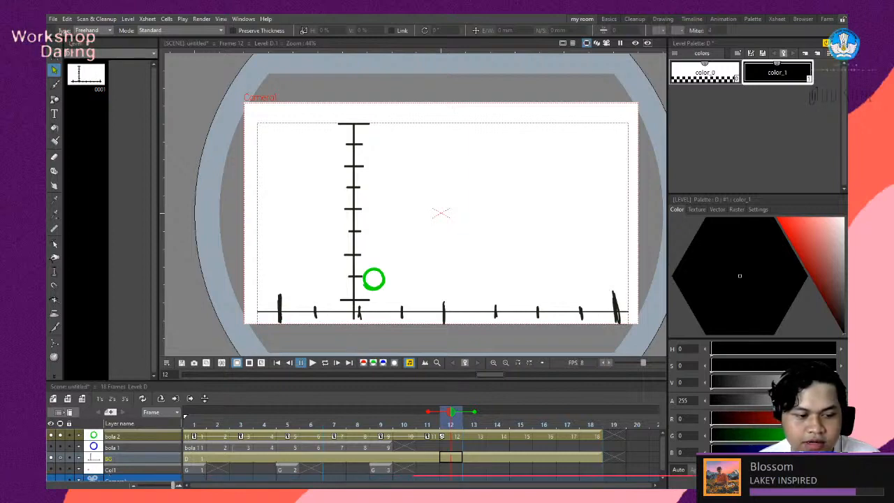
click(247, 447)
click(249, 437)
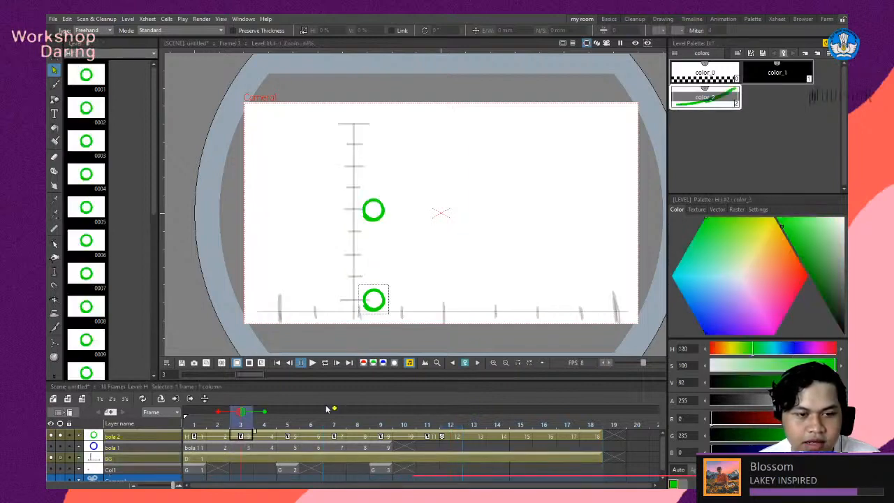
mouse_move(245, 413)
mouse_down()
mouse_move(196, 419)
mouse_move(310, 420)
mouse_move(195, 424)
mouse_move(218, 424)
mouse_up()
click(80, 460)
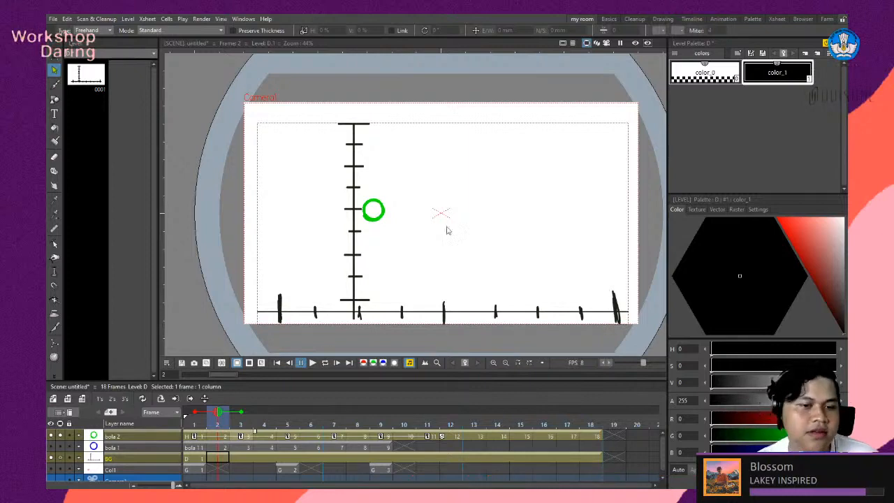
Turn off the onion skins for the frames before and after frame 4 of the bola 2 layer.
click(266, 437)
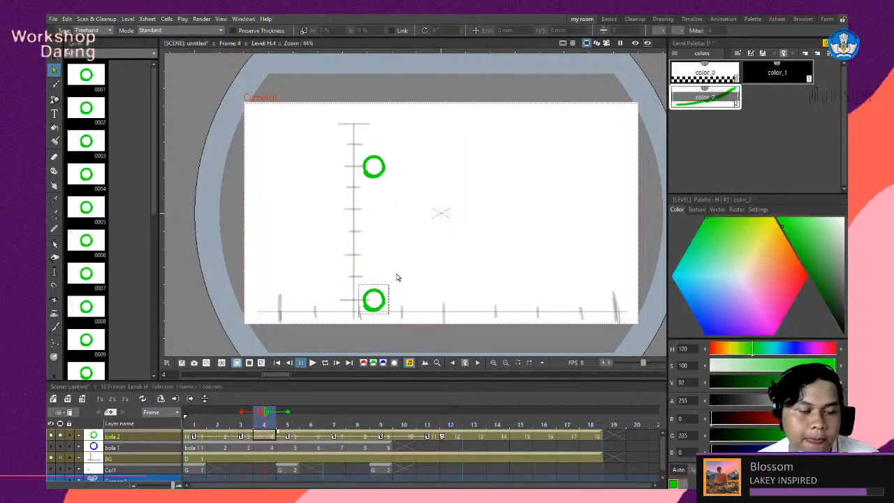
scroll(385, 227, down, 1)
scroll(375, 303, down, 1)
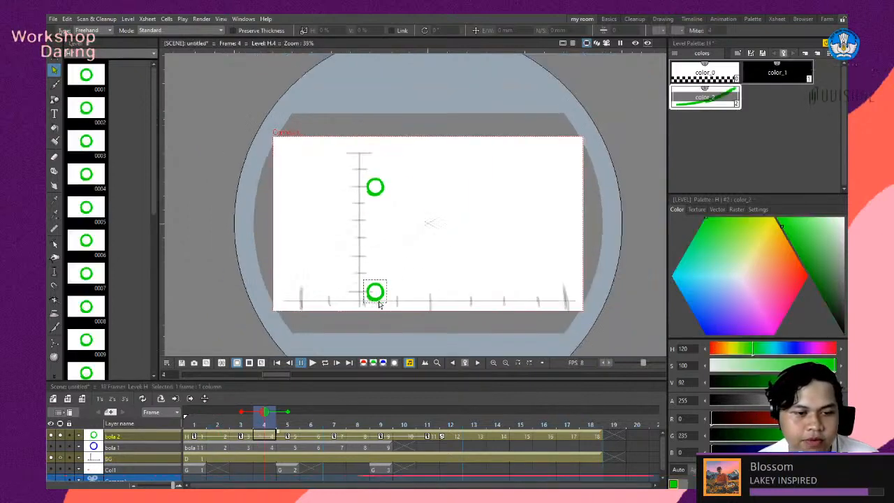
scroll(375, 302, up, 1)
scroll(438, 281, down, 1)
scroll(565, 252, up, 1)
scroll(395, 263, down, 1)
scroll(381, 264, up, 1)
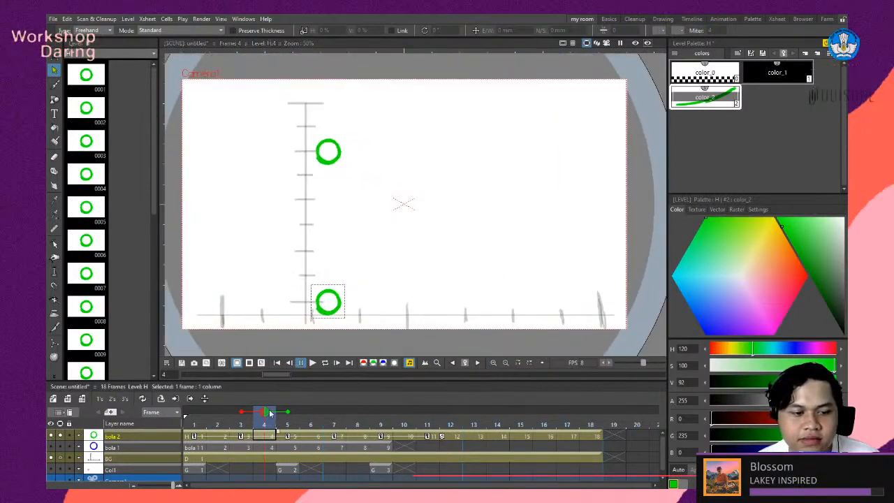
click(288, 413)
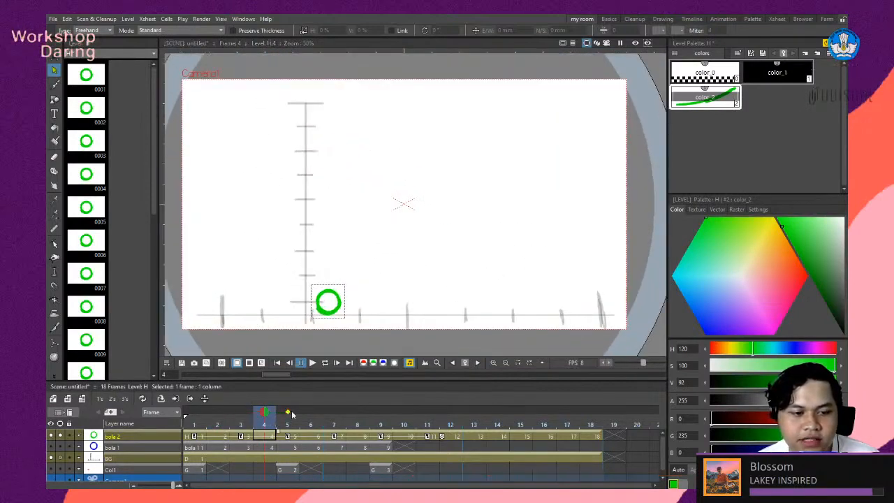
Play back the bounce from the start and scrub through the timeline to review the ball's timing.
drag(263, 416, 196, 413)
click(219, 438)
click(248, 438)
click(216, 436)
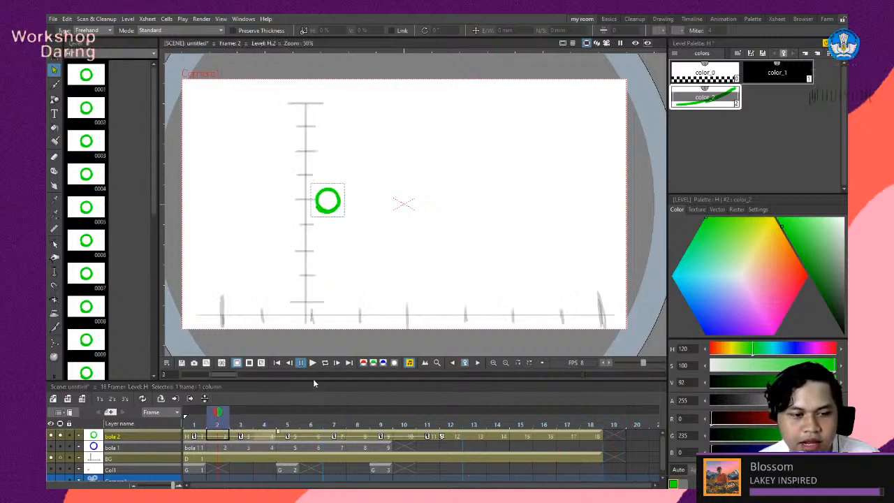
click(313, 363)
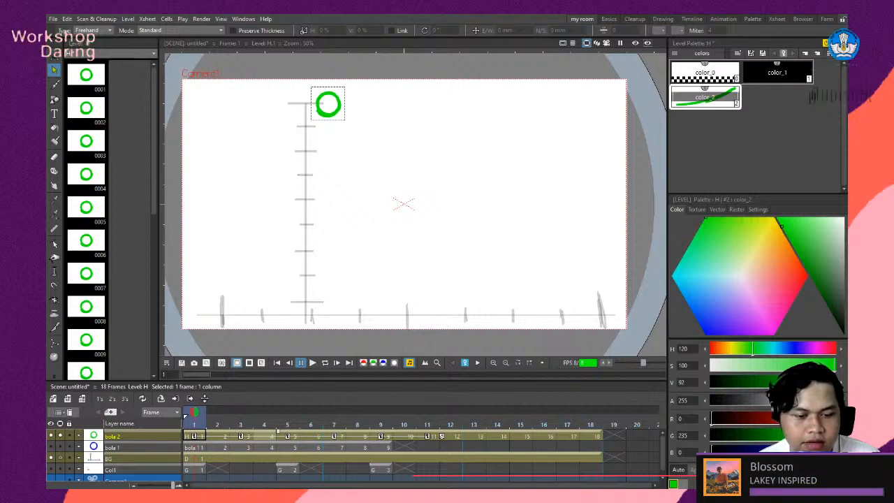
drag(199, 413, 469, 459)
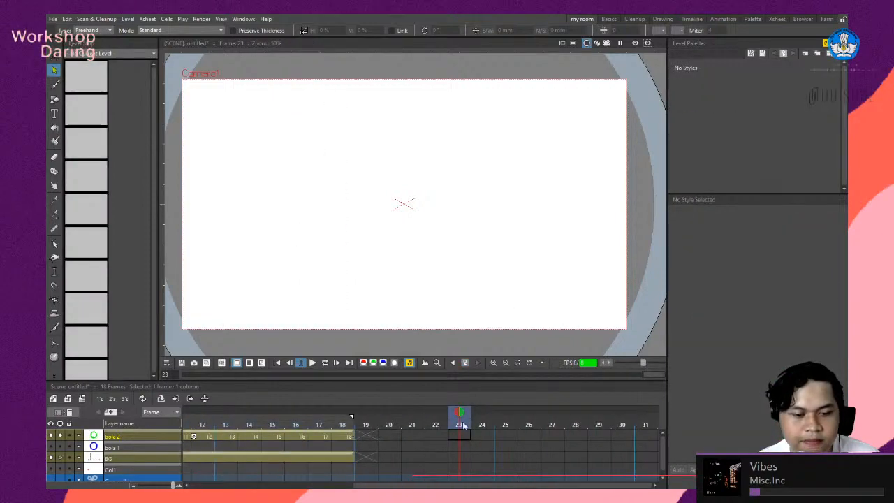
mouse_move(460, 418)
mouse_down()
mouse_move(110, 430)
mouse_move(264, 435)
mouse_move(211, 434)
mouse_up()
Compare the ball's positions in frames 1 and 2 of the bola 2 layer.
click(208, 433)
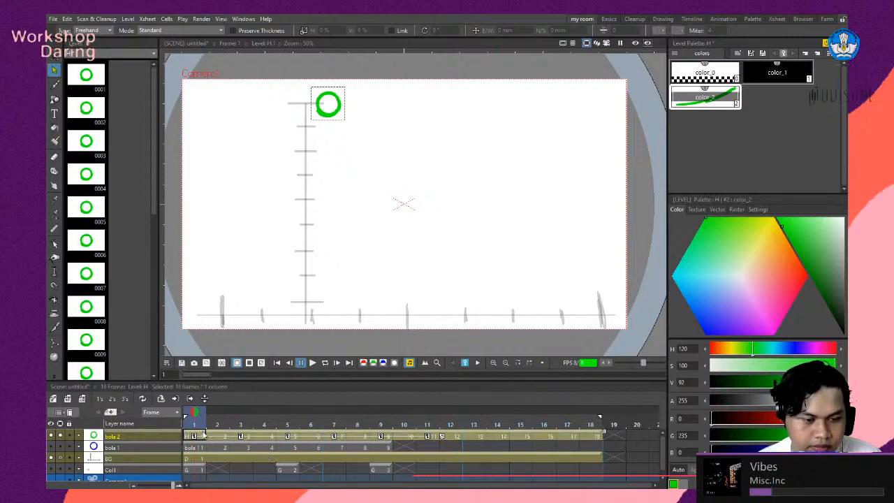
click(226, 438)
click(202, 436)
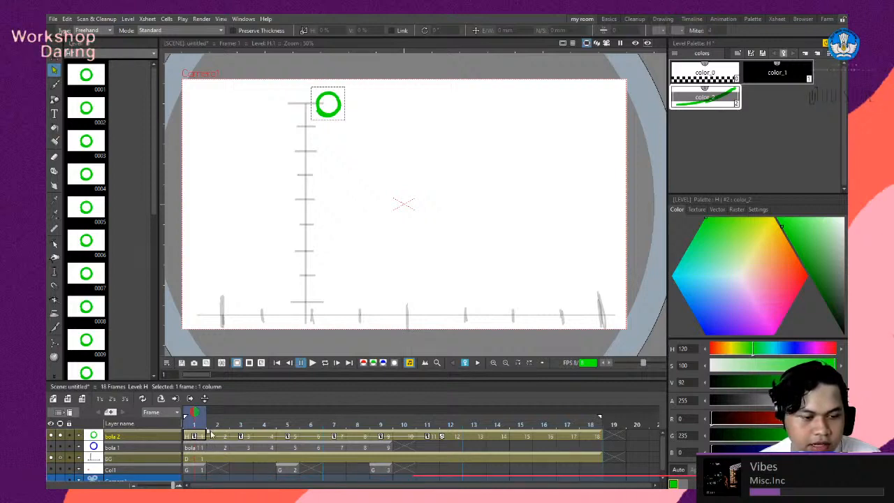
click(211, 435)
click(200, 436)
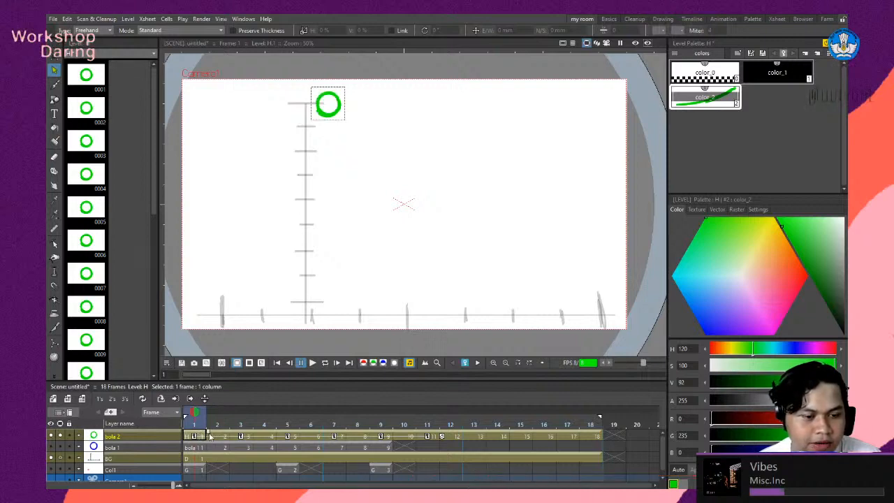
click(215, 435)
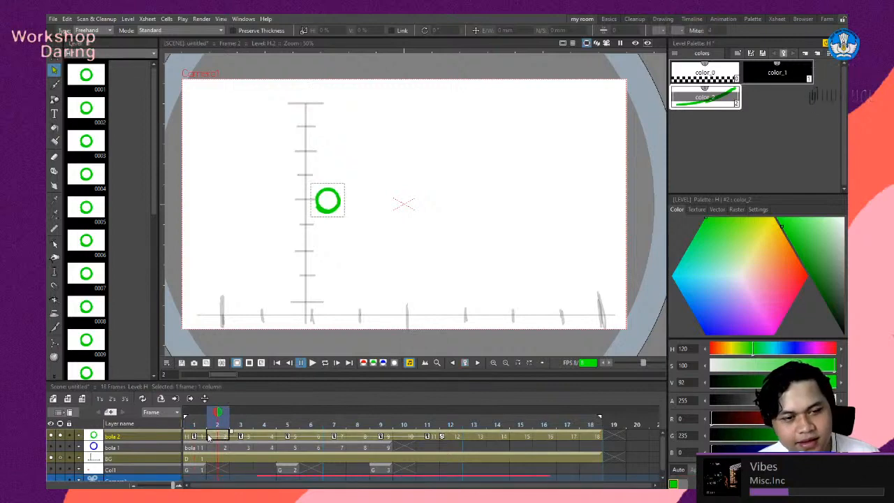
Scrub through frames 1 to 7 of the bola 2 layer to examine the spacing of the ball's falls and rebounds.
click(196, 415)
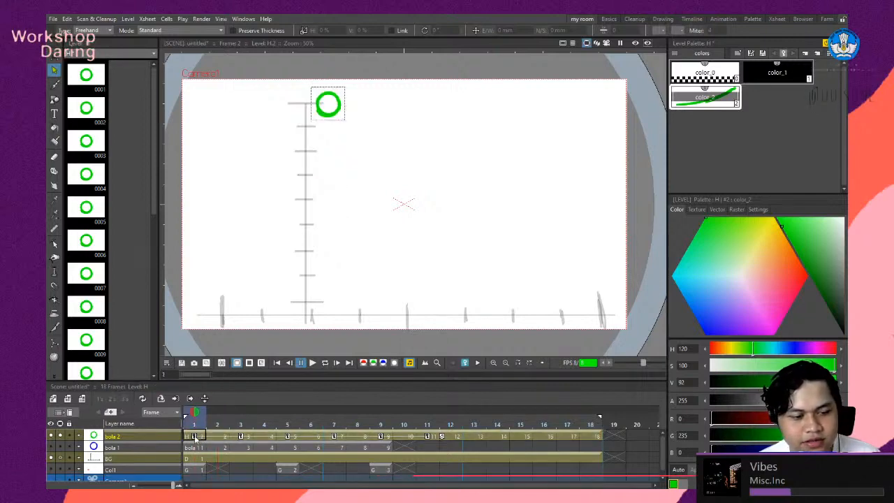
mouse_move(196, 417)
mouse_down()
mouse_move(212, 415)
mouse_move(201, 412)
mouse_up()
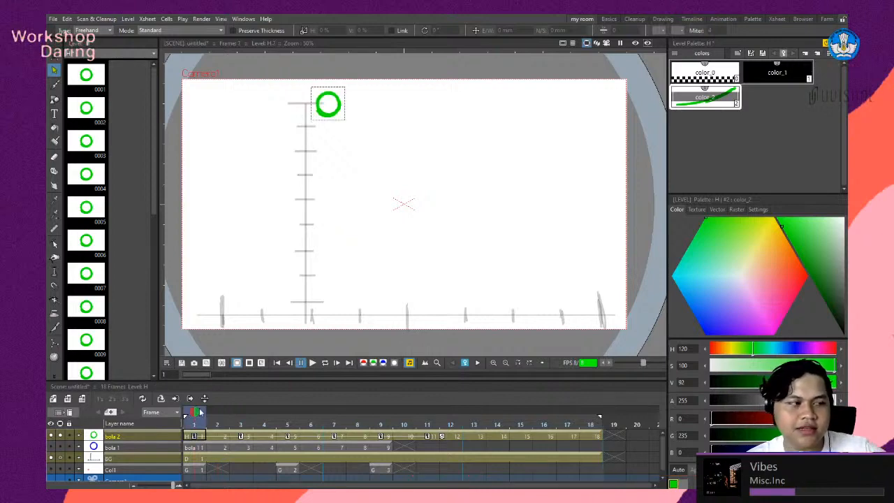
drag(200, 413, 217, 455)
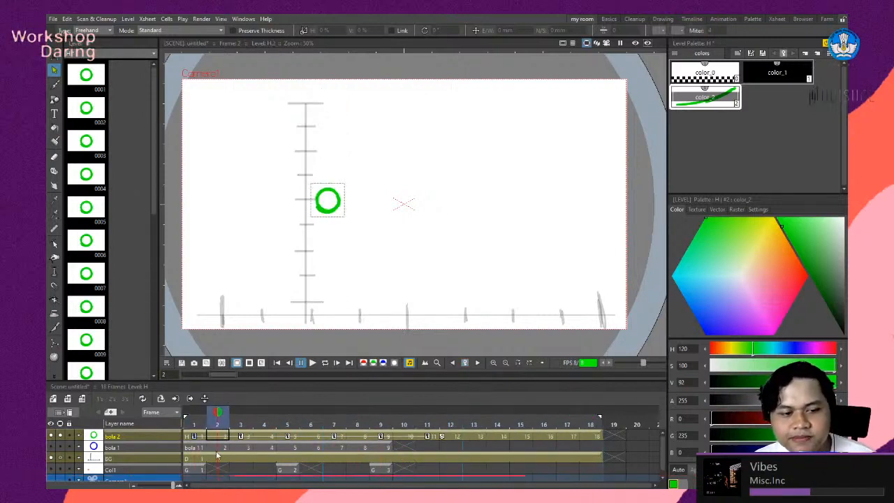
drag(217, 417, 334, 453)
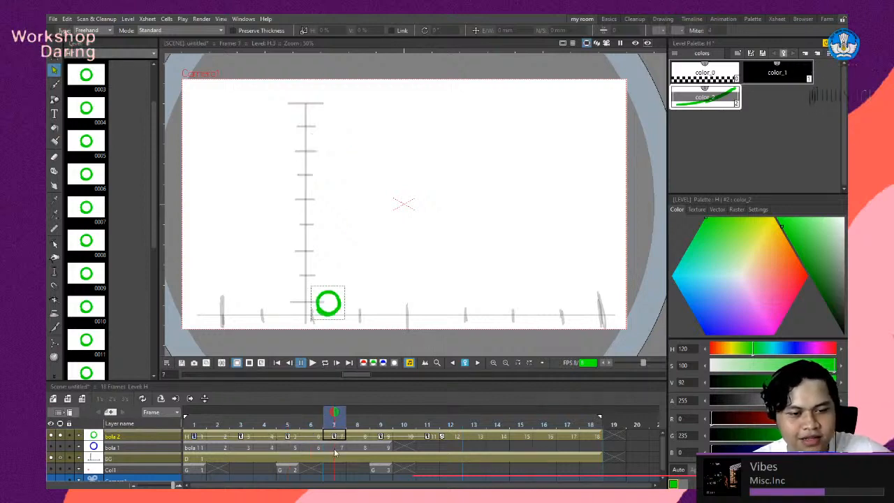
drag(334, 453, 247, 455)
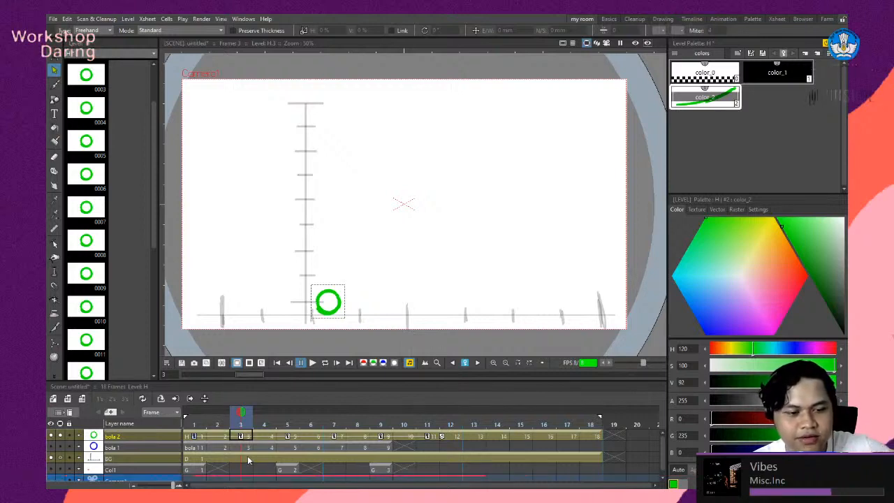
mouse_move(247, 460)
mouse_down()
mouse_move(567, 447)
mouse_move(244, 446)
mouse_move(219, 456)
mouse_move(278, 456)
mouse_move(206, 456)
mouse_up()
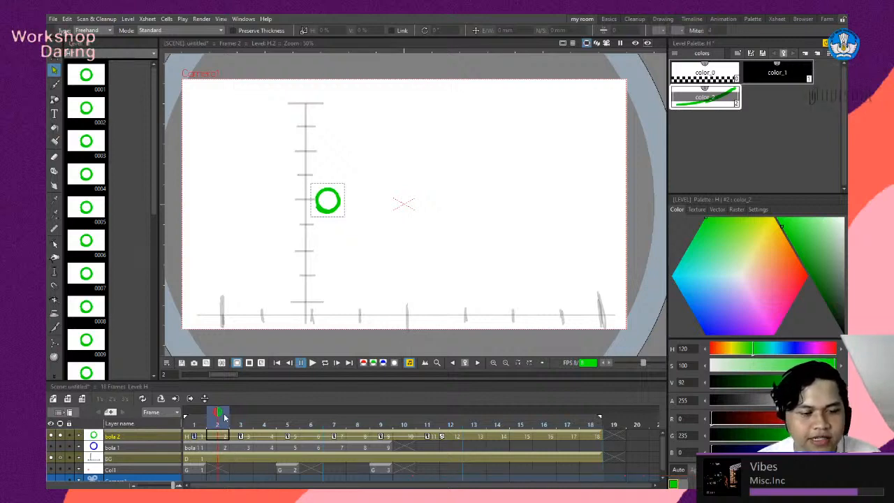
drag(220, 414, 240, 414)
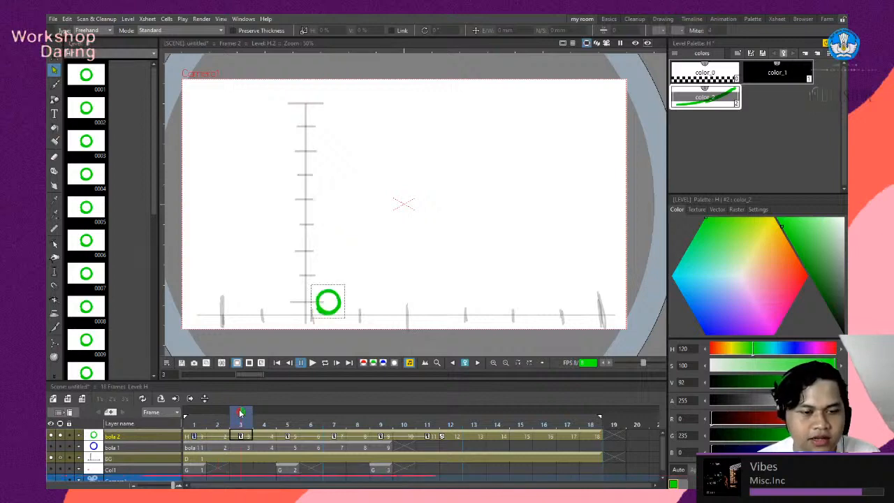
drag(240, 413, 285, 417)
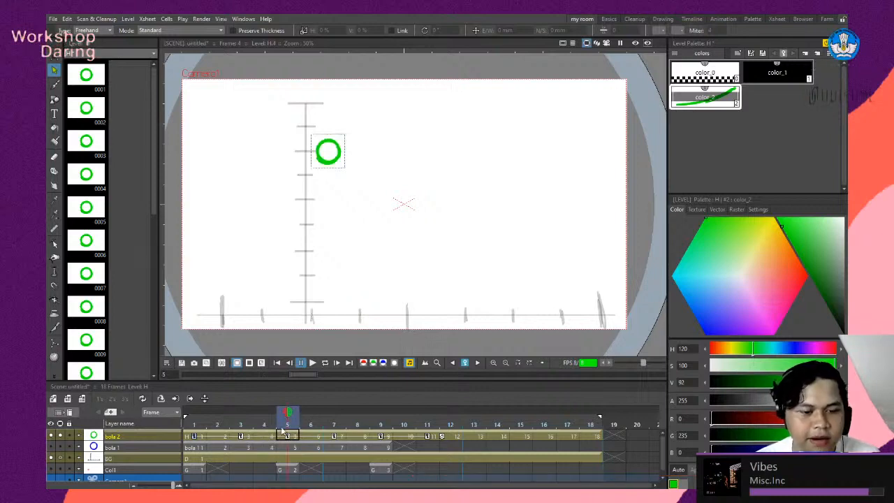
click(271, 437)
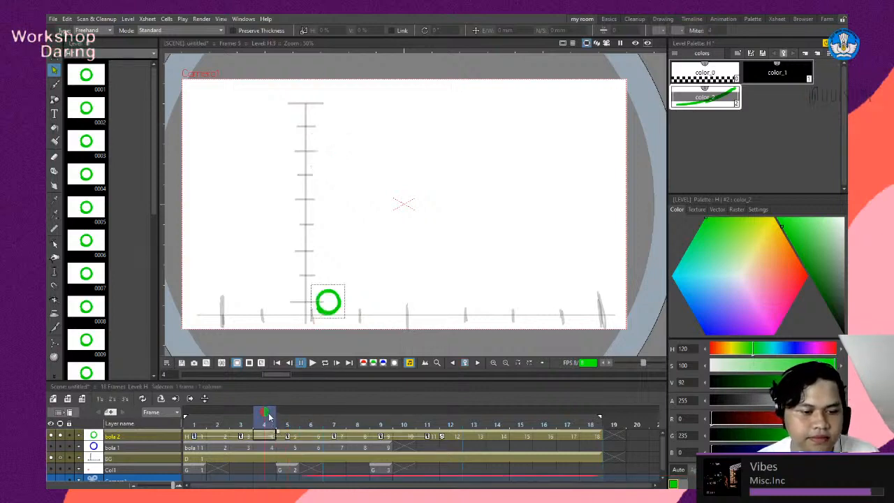
mouse_move(265, 416)
mouse_down()
mouse_move(189, 418)
mouse_move(218, 424)
mouse_up()
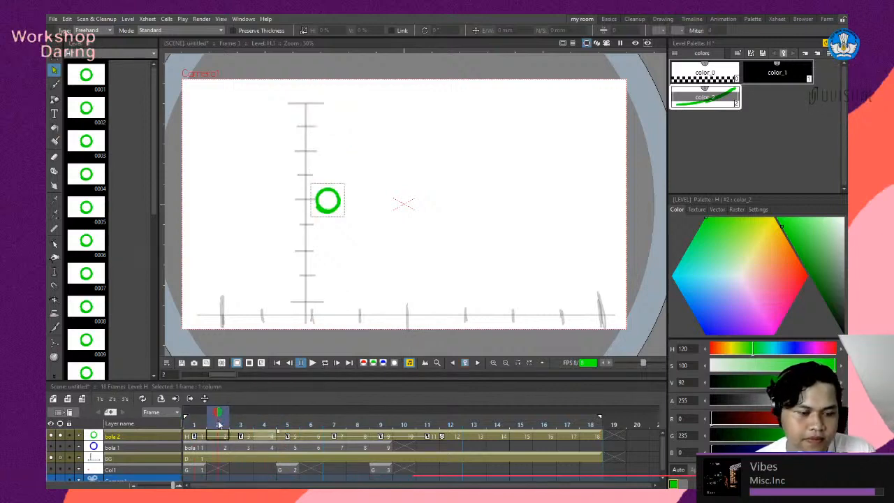
Insert a duplicate of the frame 1 ball at frame 2 and, using onion skins, lower it to the ruler's third tick between its neighbours.
click(204, 436)
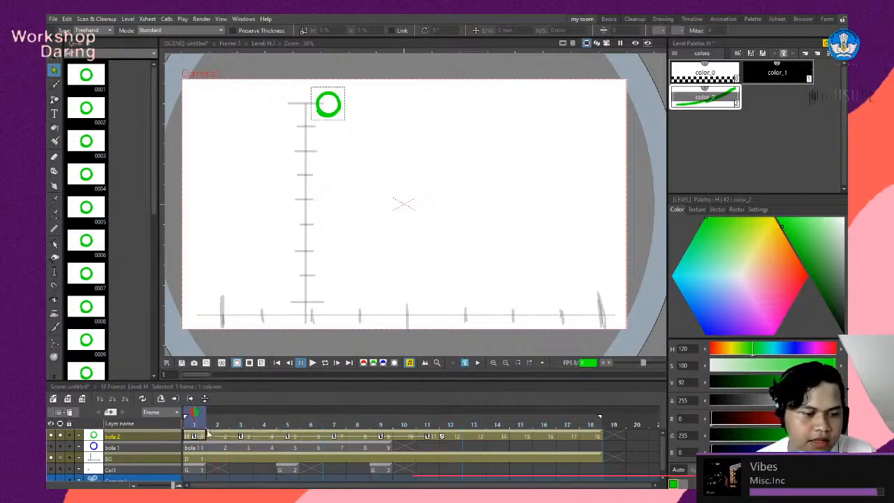
drag(211, 433, 232, 433)
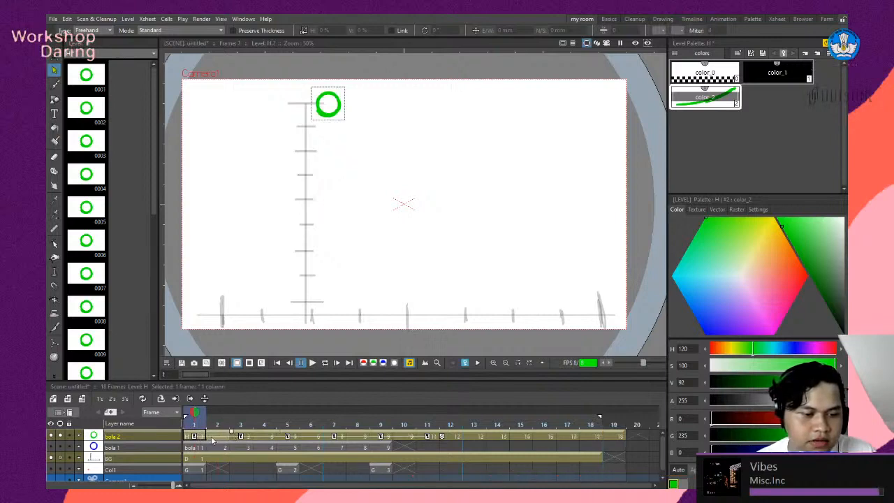
click(214, 437)
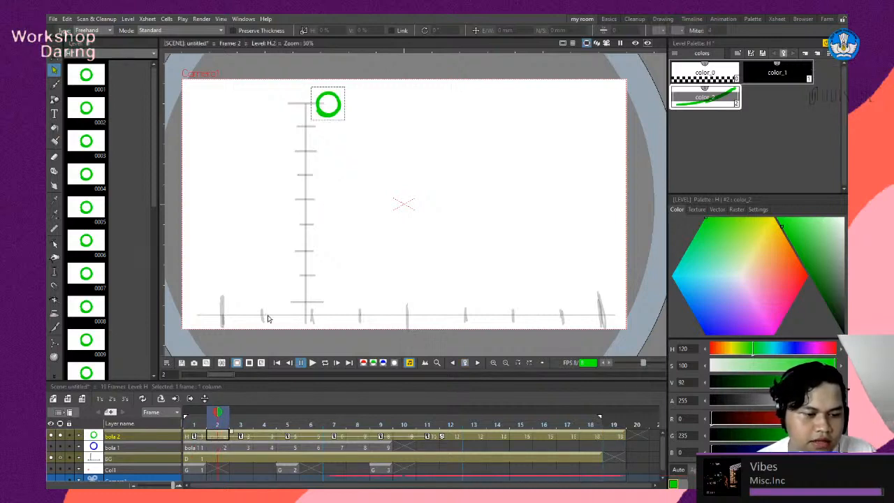
click(328, 120)
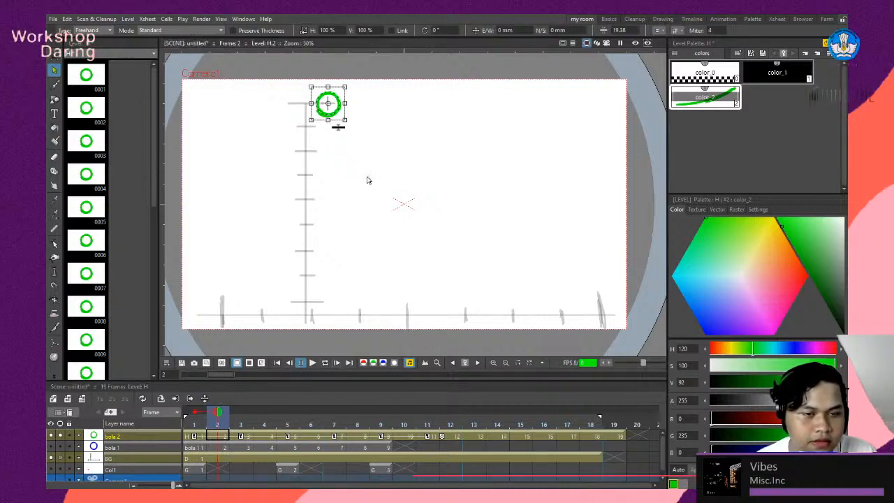
drag(337, 111, 337, 148)
click(241, 413)
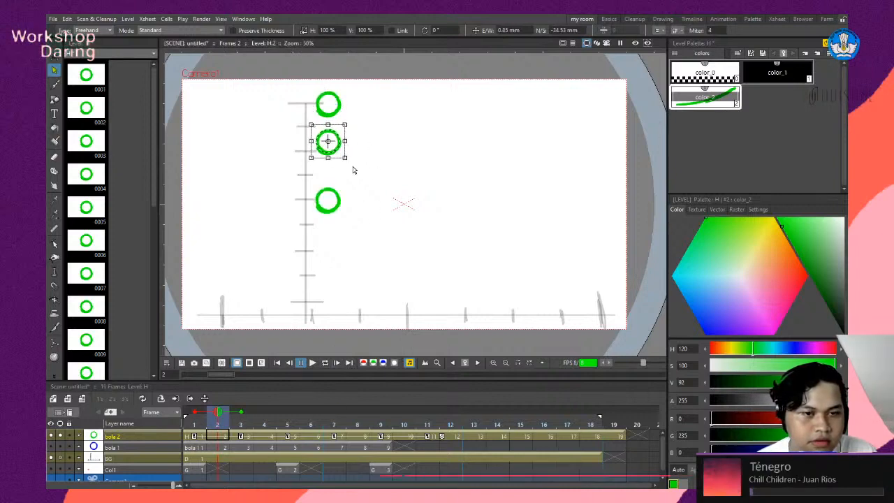
drag(338, 146, 339, 160)
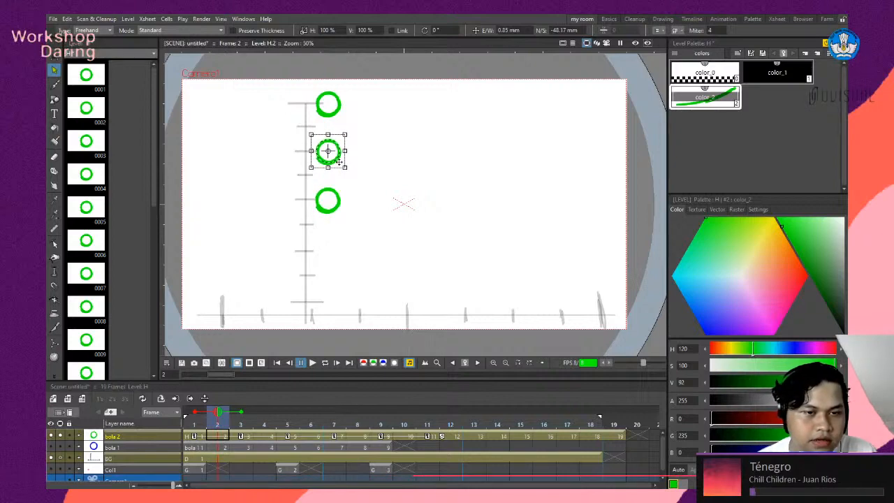
Insert a duplicate of the frame 3 ball at frame 4 and lower it halfway between the balls in frames 3 and 5.
click(252, 436)
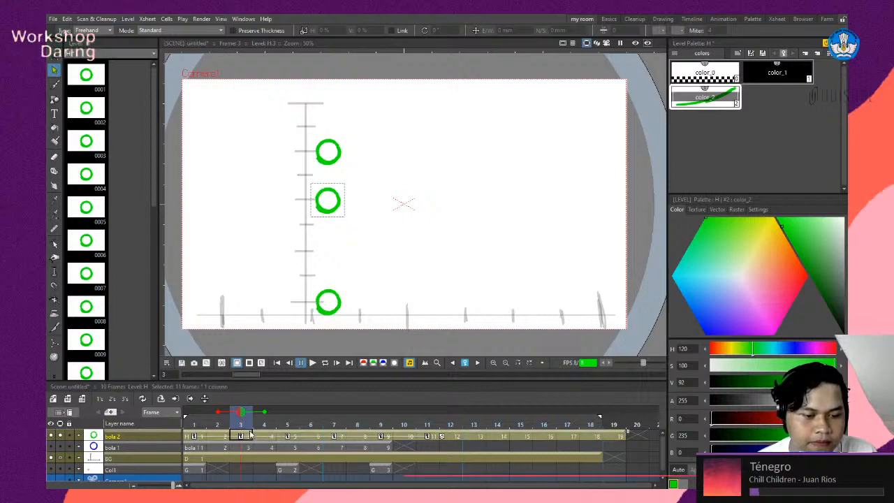
click(241, 436)
click(249, 436)
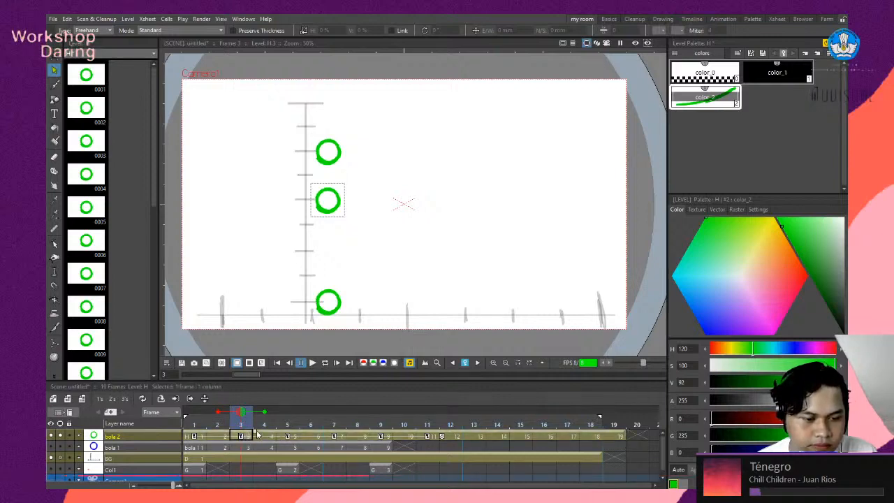
drag(274, 434, 283, 434)
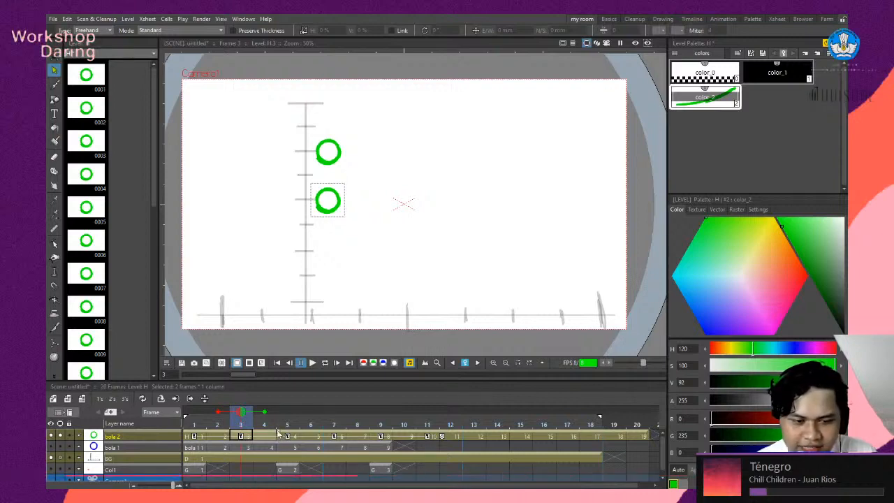
click(280, 437)
click(264, 437)
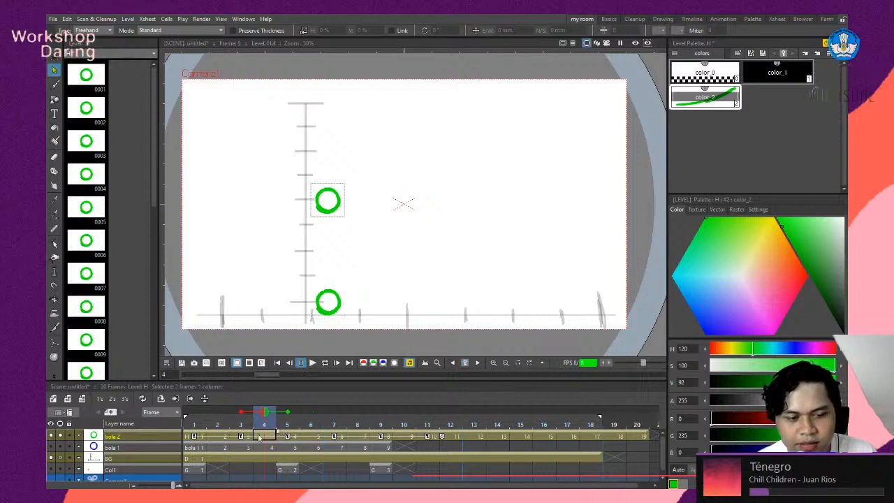
click(241, 437)
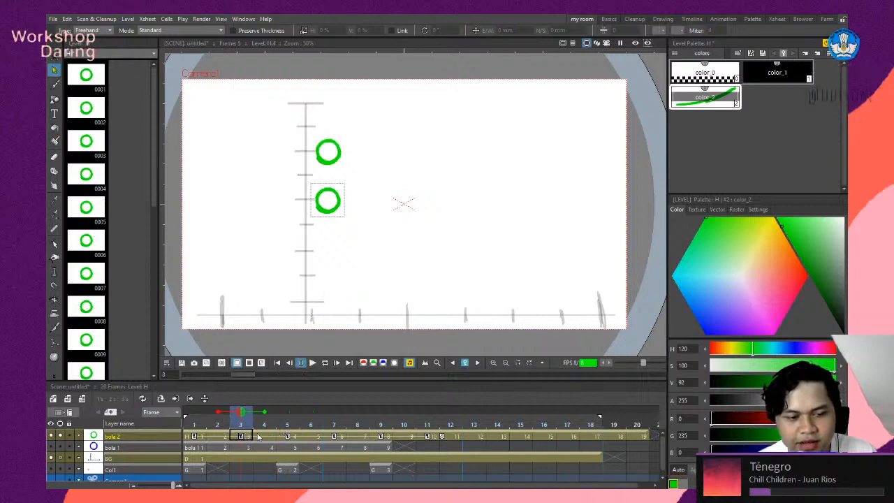
click(271, 437)
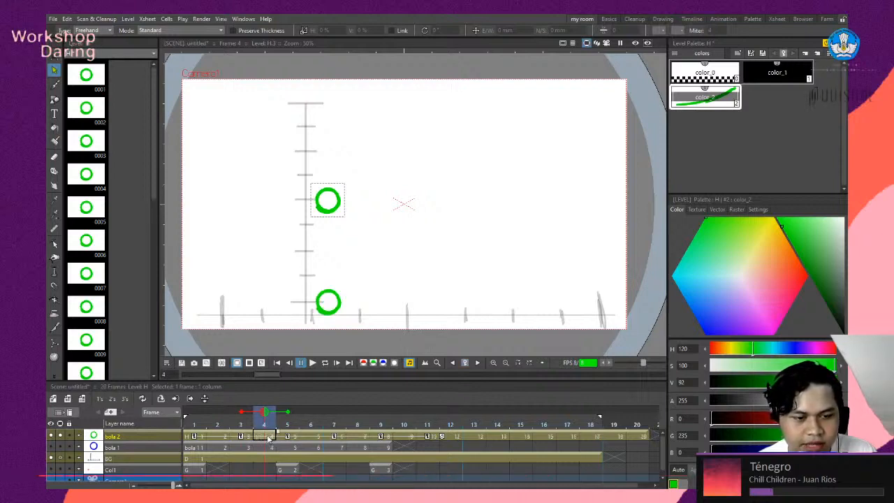
click(336, 211)
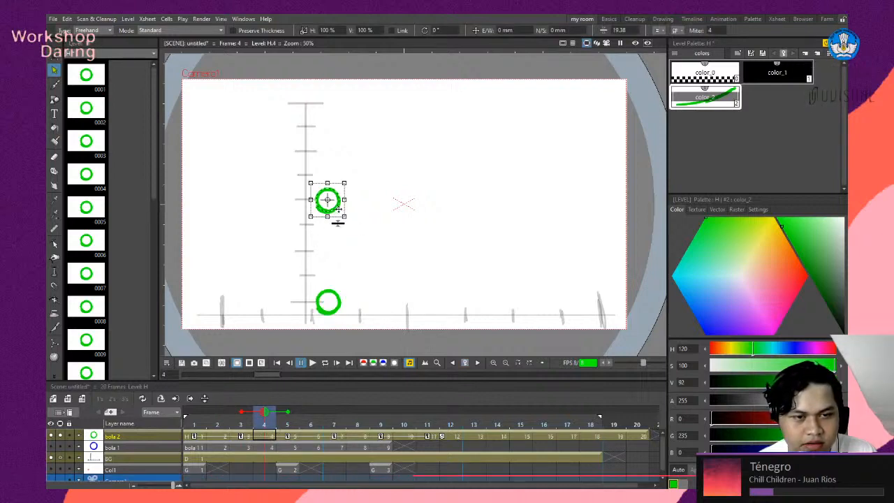
drag(338, 210, 340, 259)
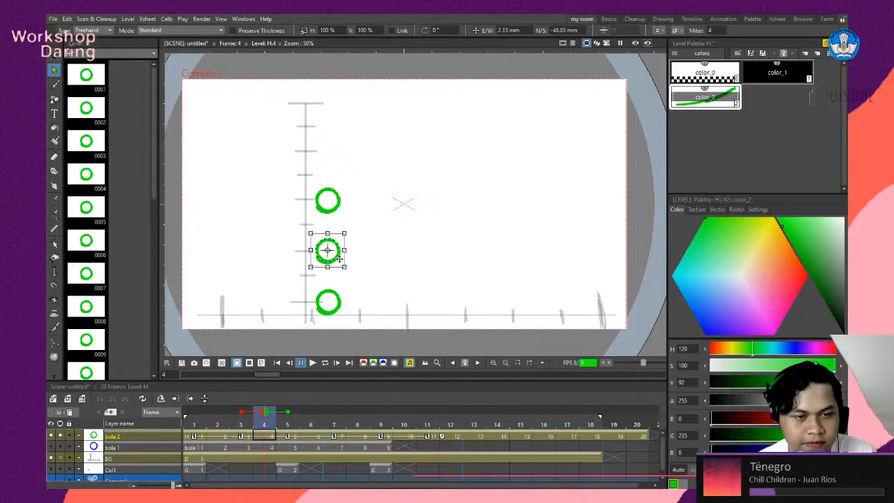
Play the animation from frame 1 to review the fall with the new in-betweens.
drag(266, 417, 169, 434)
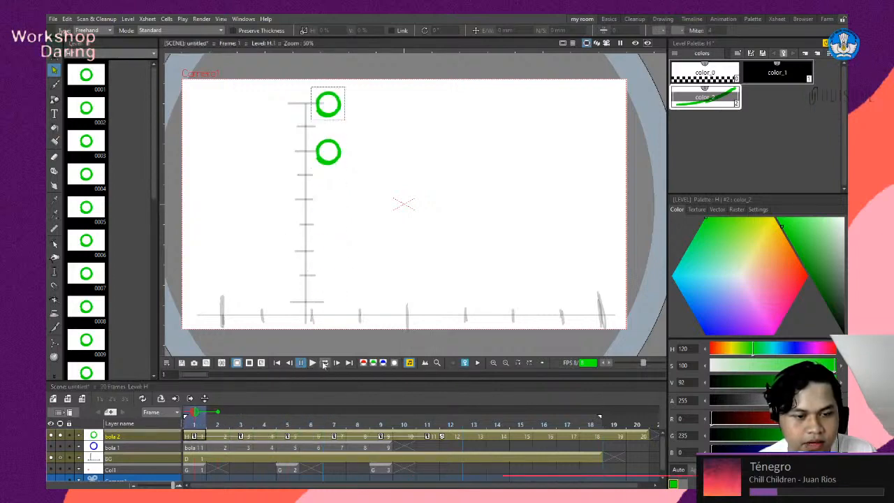
click(324, 364)
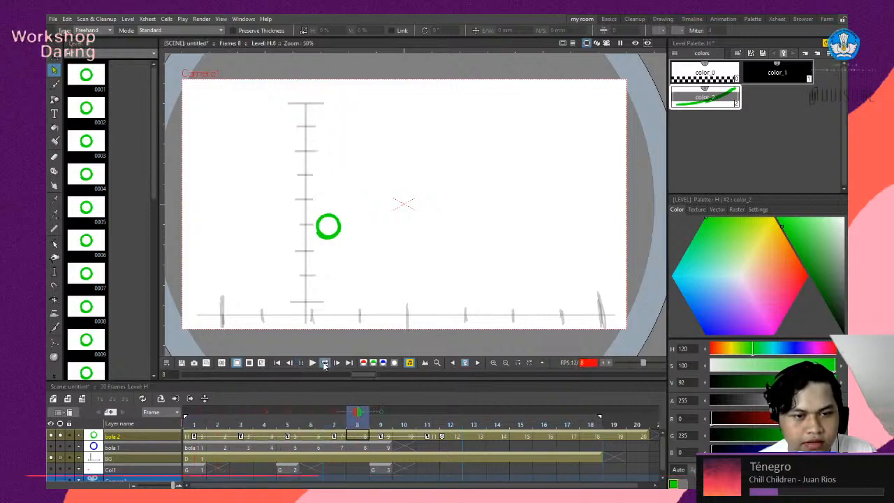
click(325, 365)
Turn off the onion skins before and after frame 4, and check the ball's positions in frames 4 and 5.
mouse_move(545, 414)
mouse_down()
mouse_move(193, 413)
mouse_move(240, 413)
mouse_move(209, 445)
mouse_move(292, 448)
mouse_move(196, 448)
mouse_move(299, 453)
mouse_move(201, 453)
mouse_move(271, 455)
mouse_up()
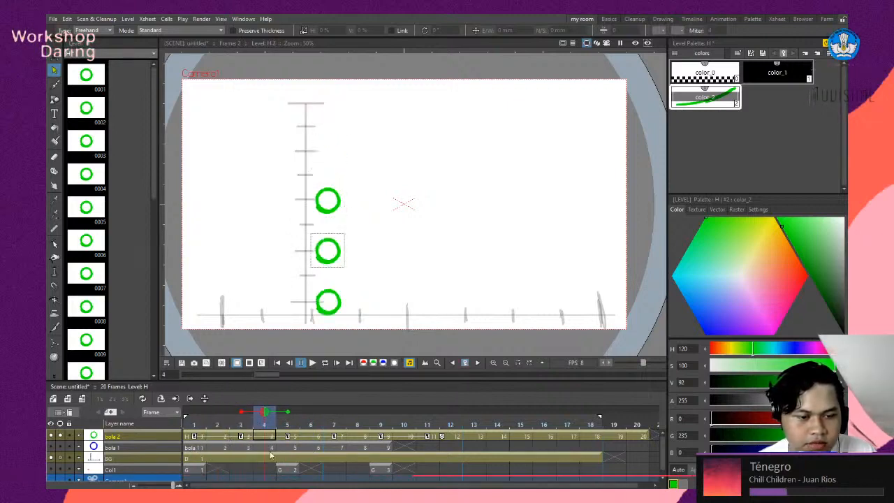
click(242, 412)
click(287, 413)
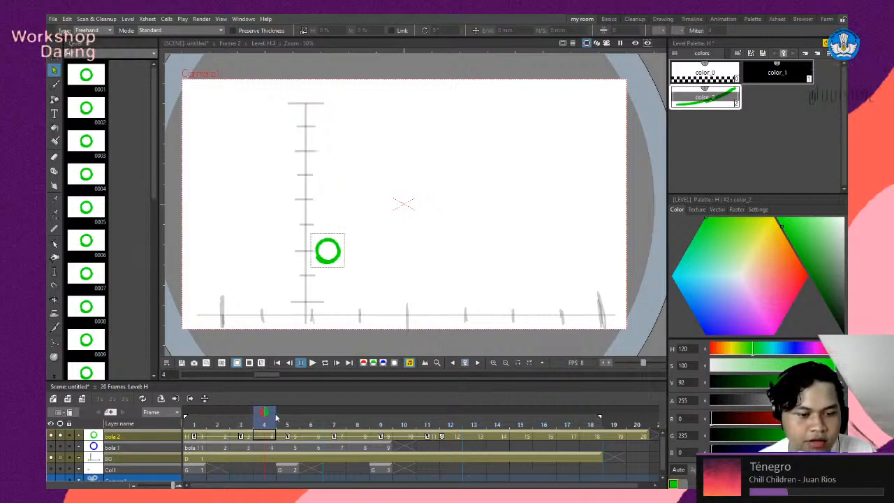
drag(268, 417, 285, 420)
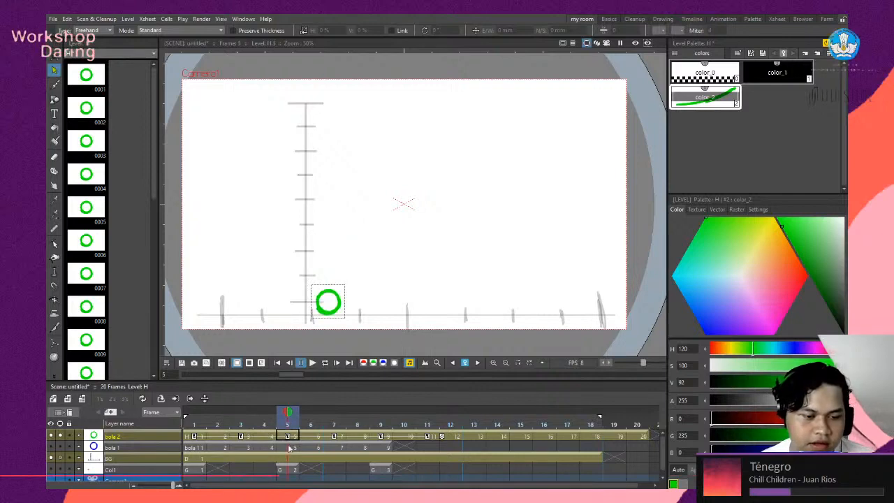
Remove the keyframes at frames 3 and 5 of the bola 2 layer.
click(245, 437)
click(467, 364)
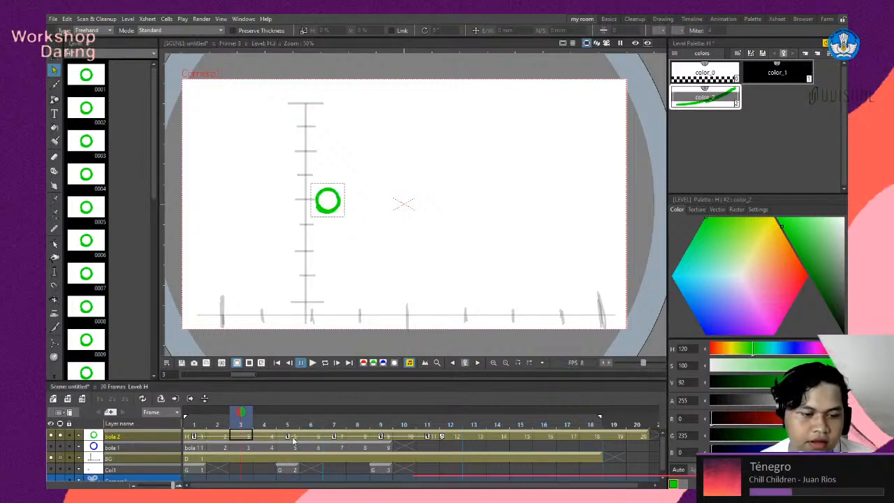
click(477, 362)
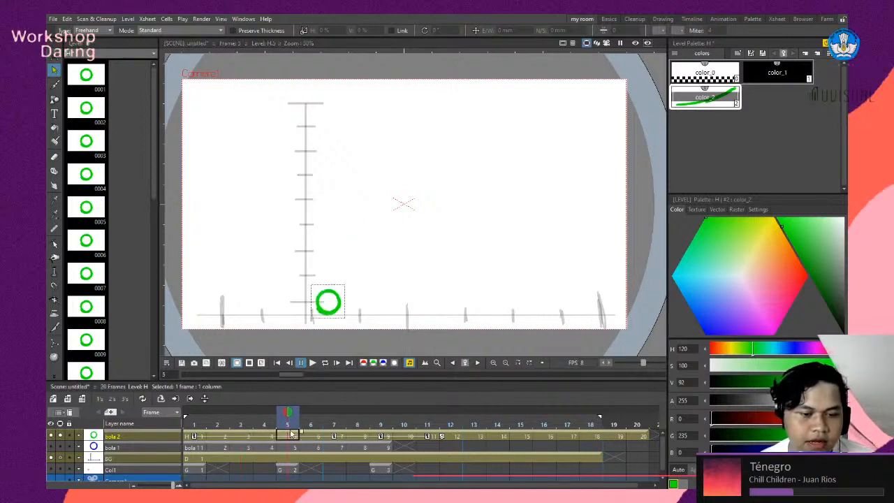
Compare the ball's positions in frames 5, 6 and 7 of the bola 2 layer.
click(307, 416)
mouse_move(306, 415)
mouse_down()
mouse_move(333, 419)
mouse_move(292, 431)
mouse_up()
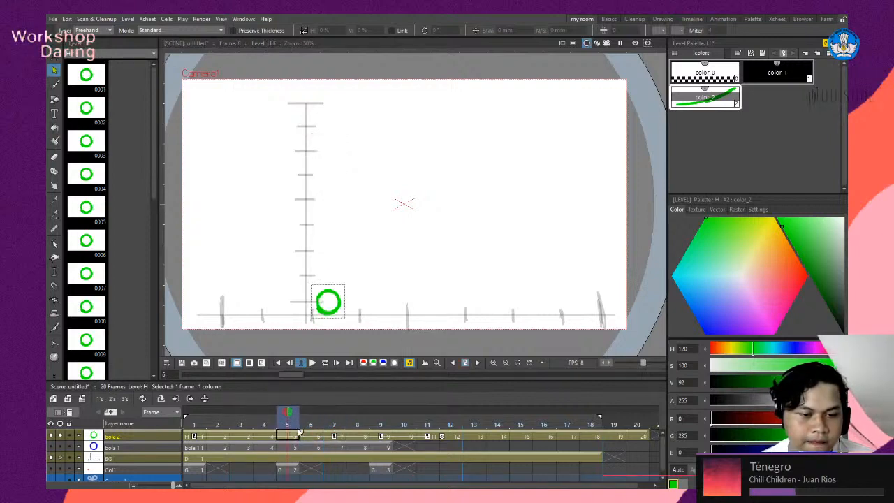
click(311, 434)
click(334, 434)
click(310, 434)
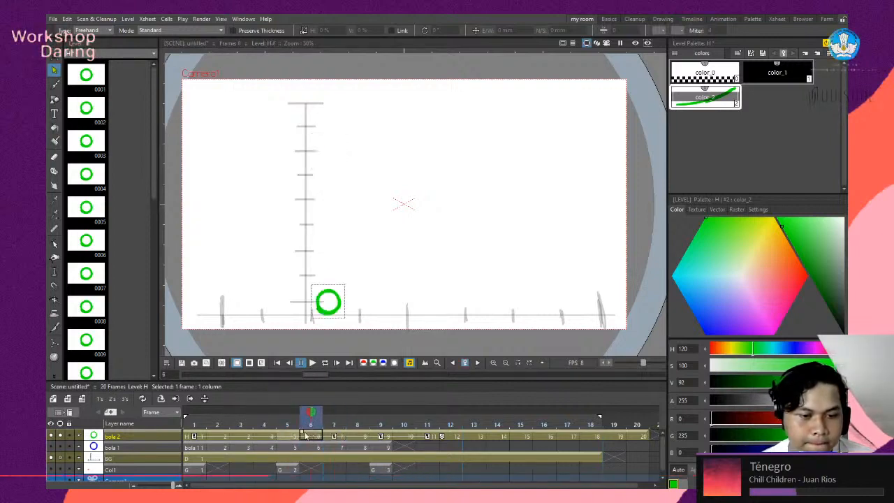
click(287, 435)
click(319, 437)
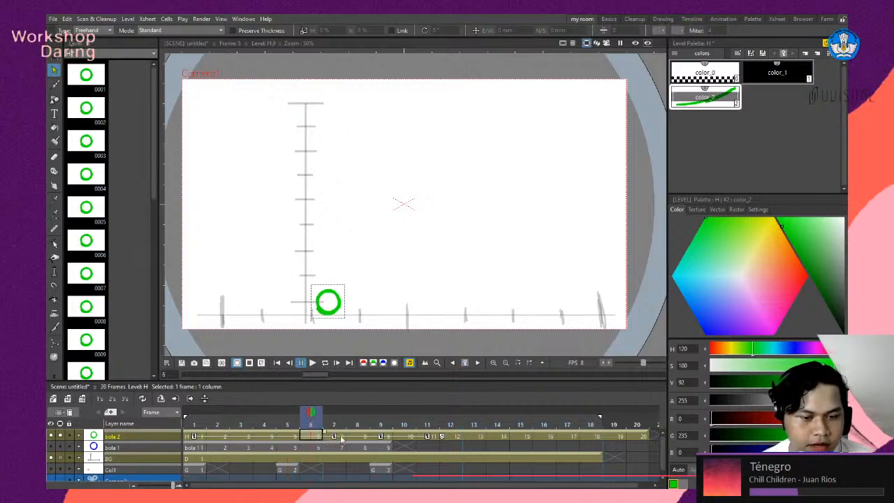
click(340, 436)
click(310, 436)
Move the ball in frame 6 up about 76 mm, midway between its positions in frames 5 and 7, using their onion skins as guides.
click(329, 306)
click(334, 412)
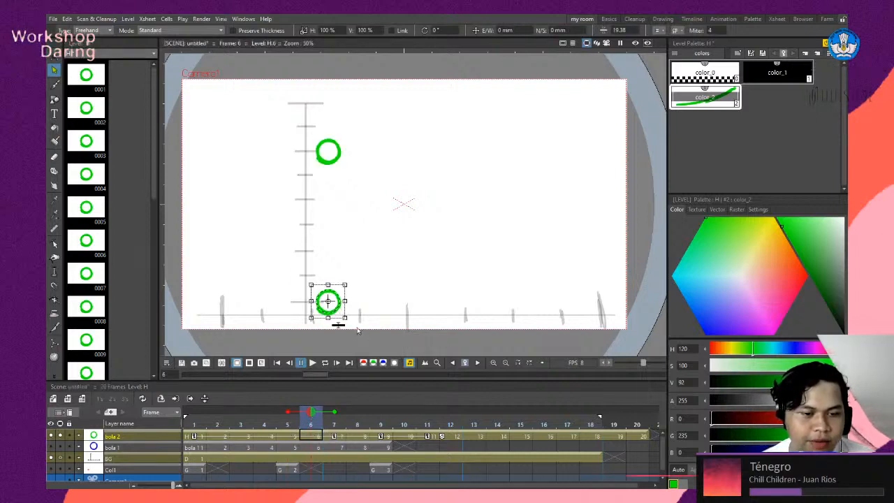
drag(354, 301, 355, 222)
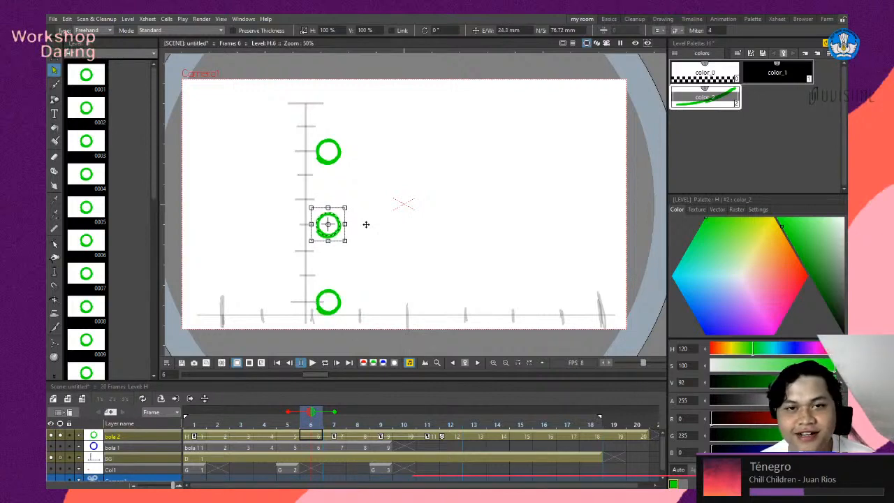
drag(366, 225, 367, 225)
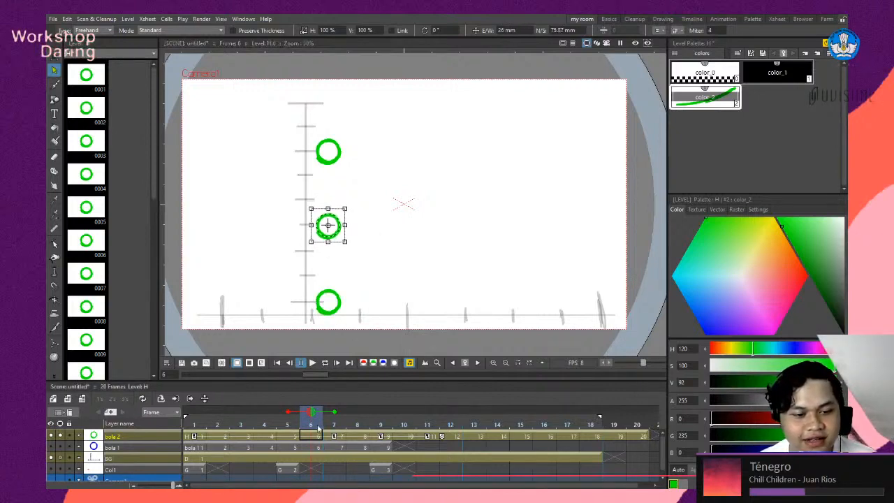
Turn off the onion skins of frames 5 and 7.
mouse_move(313, 417)
mouse_down()
mouse_move(328, 419)
mouse_move(306, 423)
mouse_up()
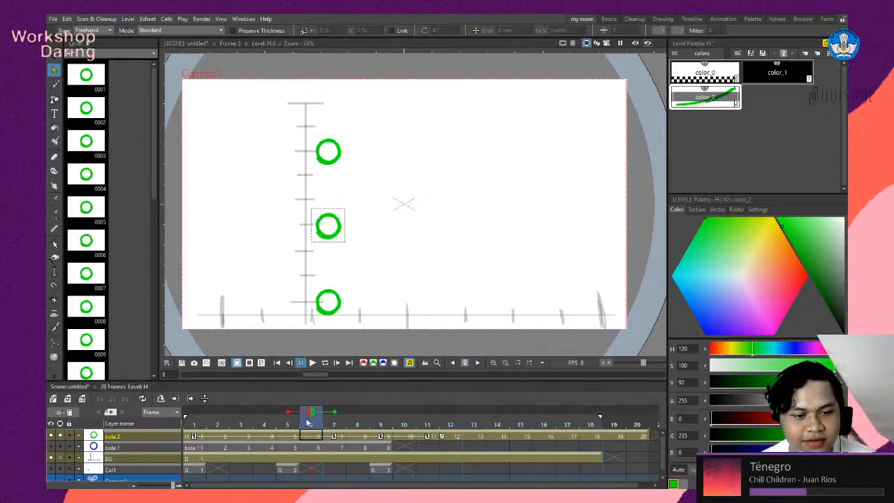
click(334, 413)
click(288, 413)
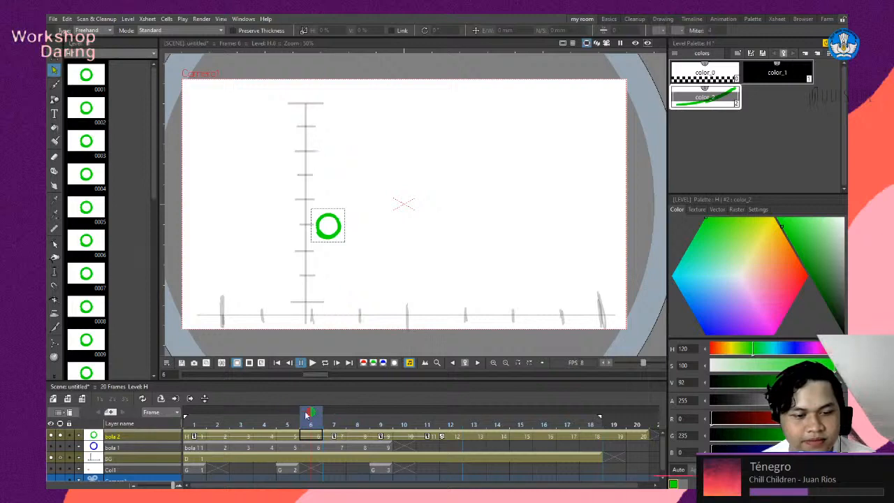
mouse_move(308, 420)
mouse_down()
mouse_move(287, 419)
mouse_move(308, 421)
mouse_move(288, 425)
mouse_move(302, 431)
mouse_up()
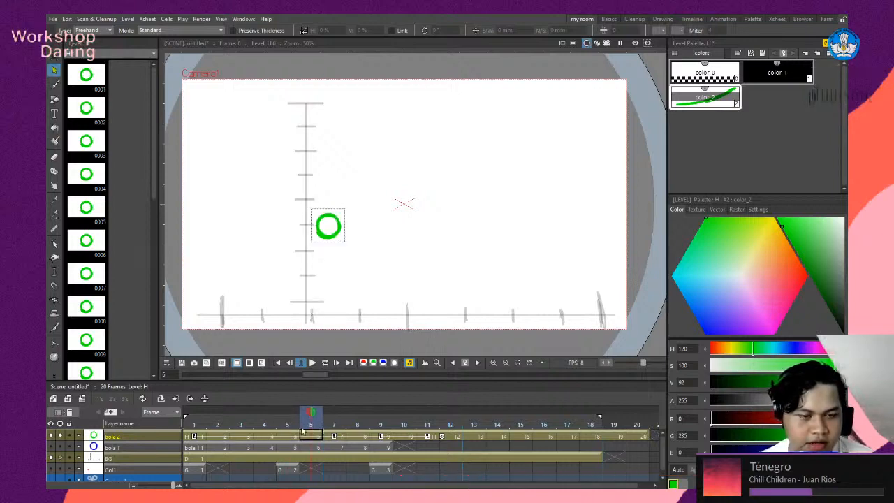
Insert a duplicate of the frame 5 drawing as a new frame 6 on the bola 2 layer.
click(293, 437)
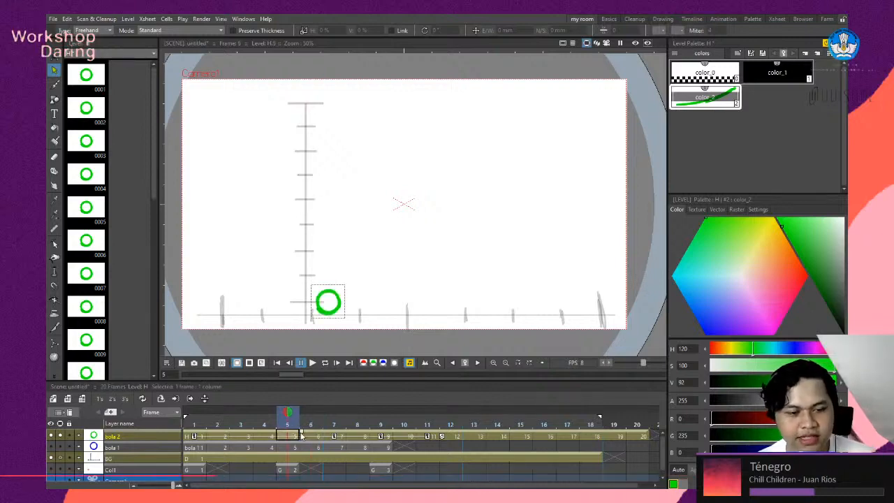
drag(302, 432, 318, 435)
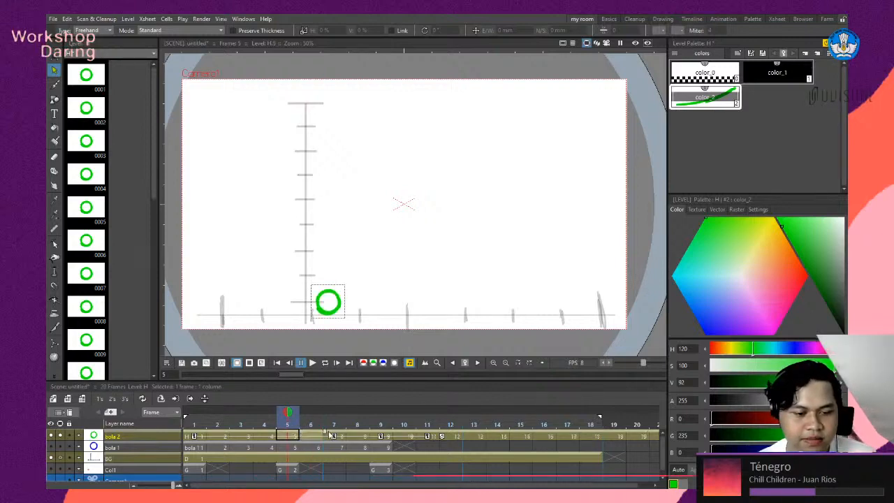
click(313, 437)
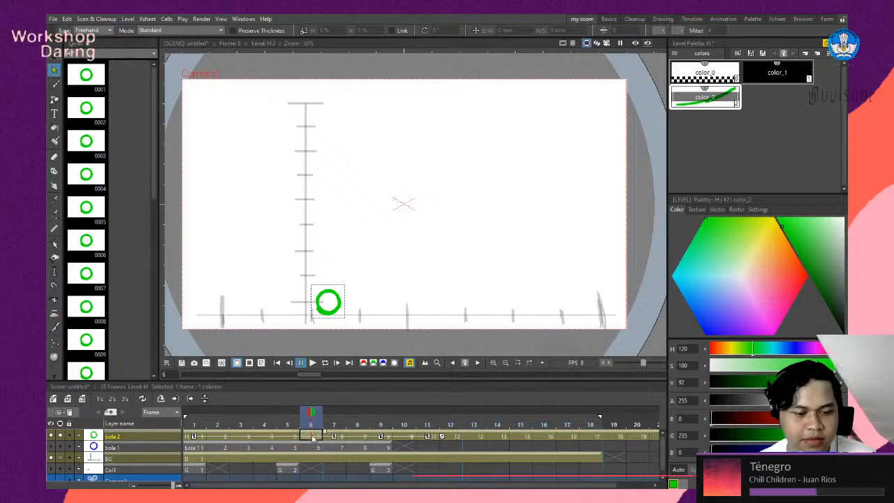
Move the ball in the new frame 6 up about 48 mm, placing it just below the frame 7 ball with onion skins of frames 5 and 7.
click(341, 312)
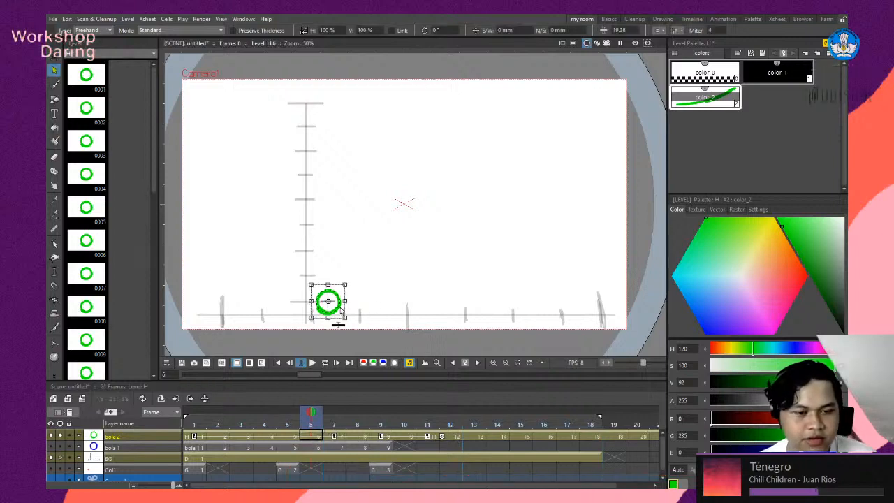
click(289, 413)
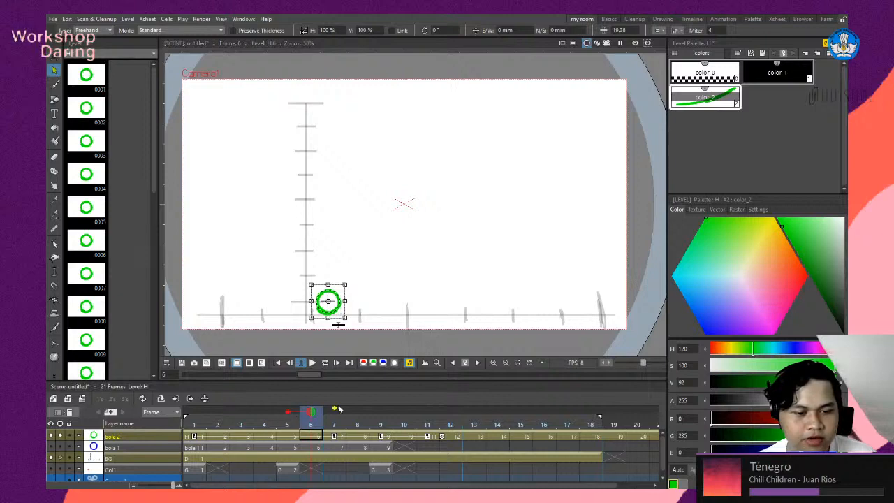
click(334, 409)
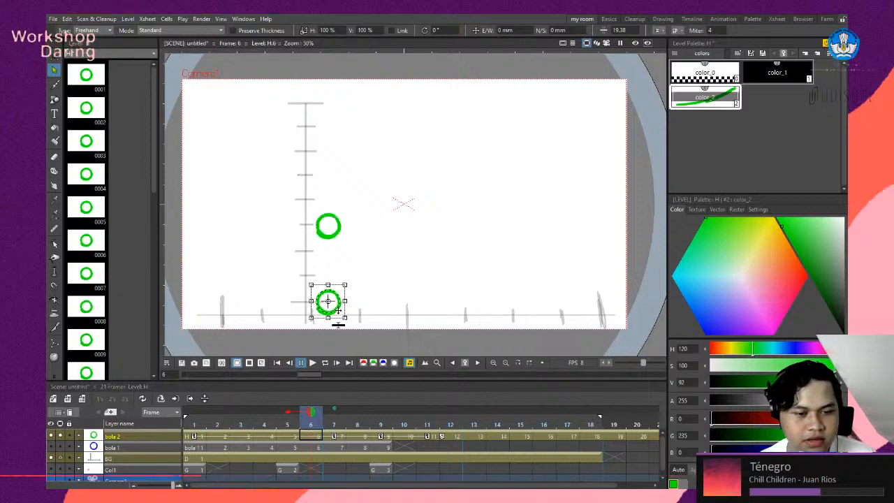
drag(348, 307, 351, 258)
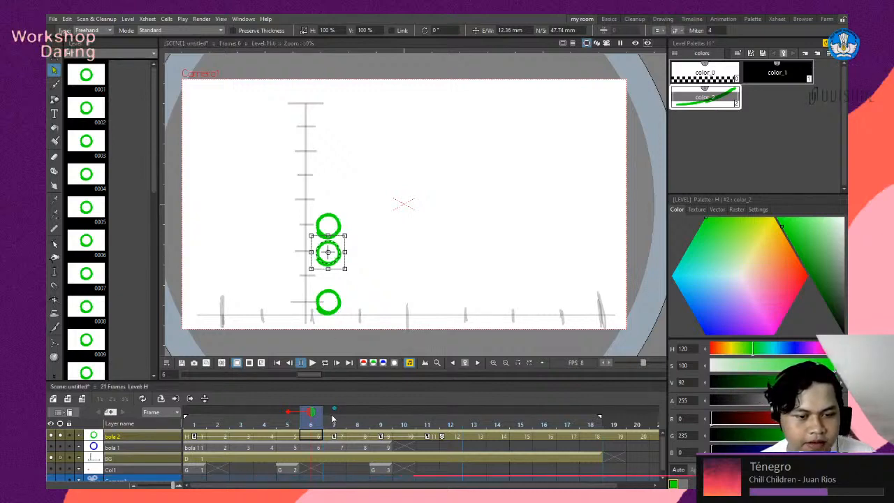
Check the new ball position against the frame 7 drawing, and turn off both onion skins around frame 6.
click(319, 437)
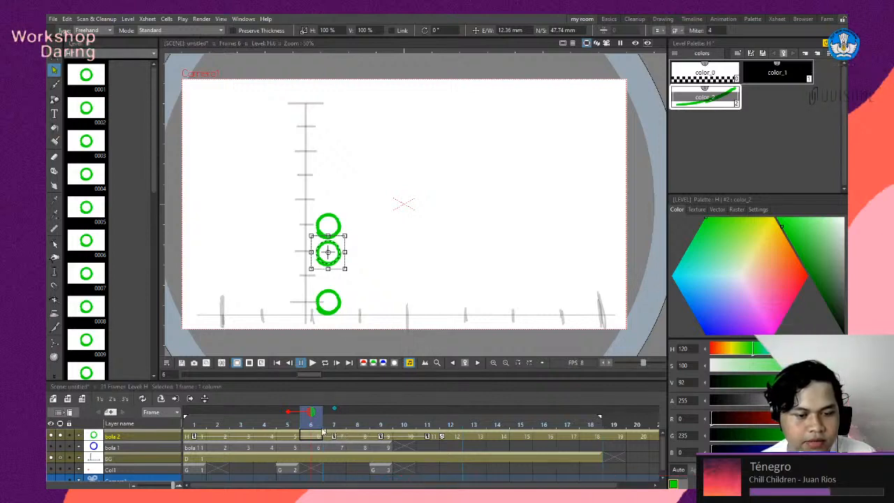
click(331, 437)
click(314, 436)
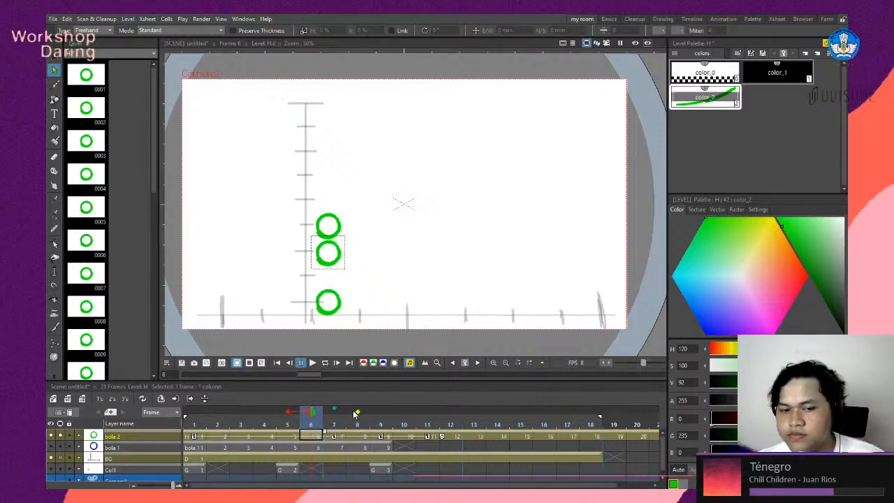
click(331, 436)
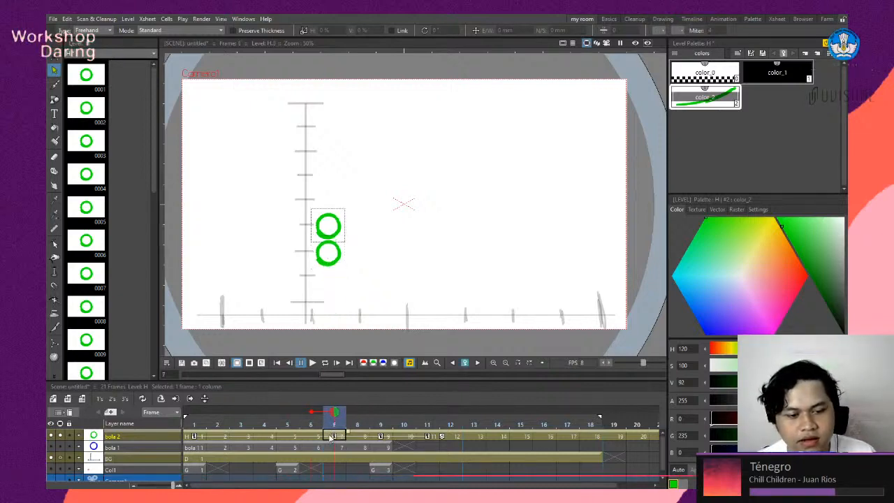
click(313, 437)
click(287, 413)
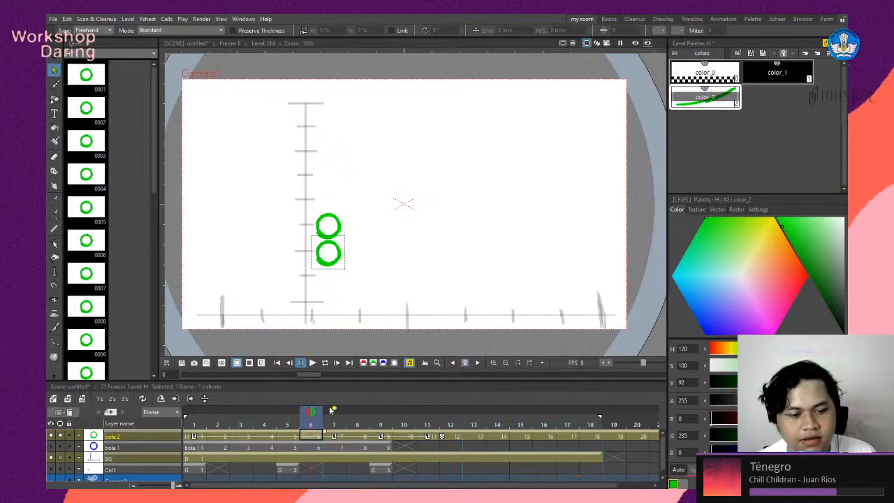
click(334, 411)
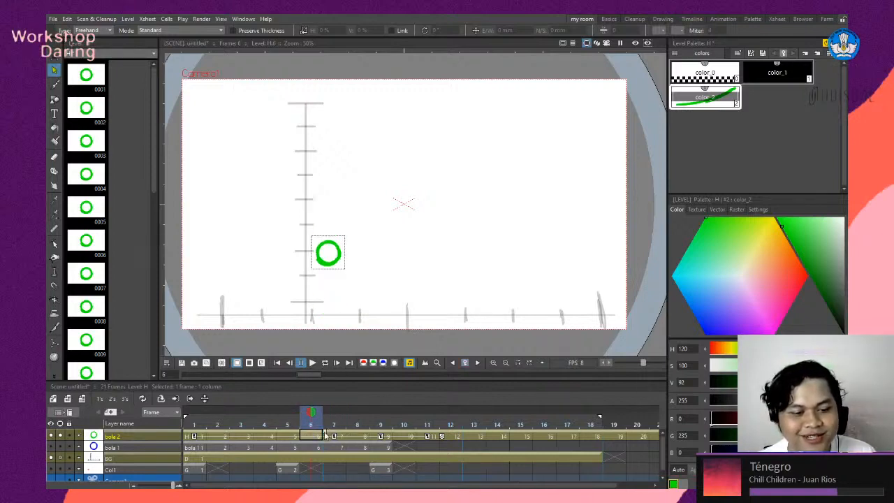
Flip back and forth between frames 6 and 7 of the bola 2 layer to compare the ball's positions.
click(333, 436)
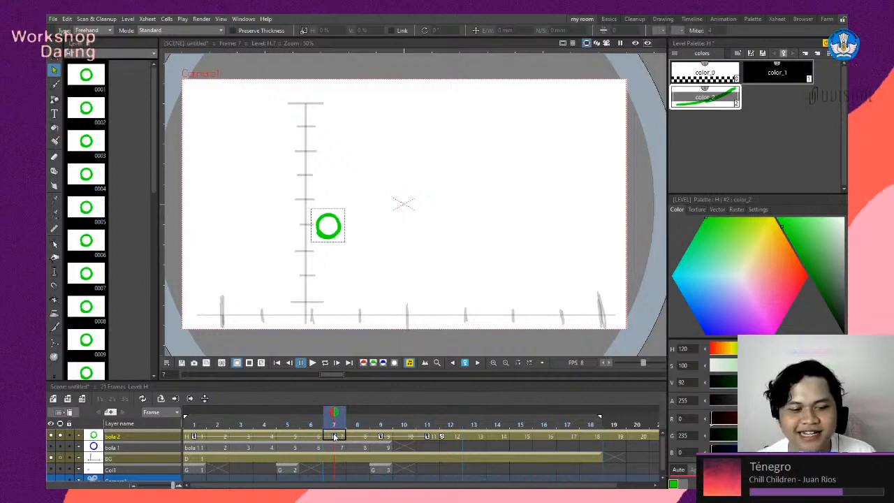
click(312, 438)
click(335, 438)
click(312, 438)
click(335, 437)
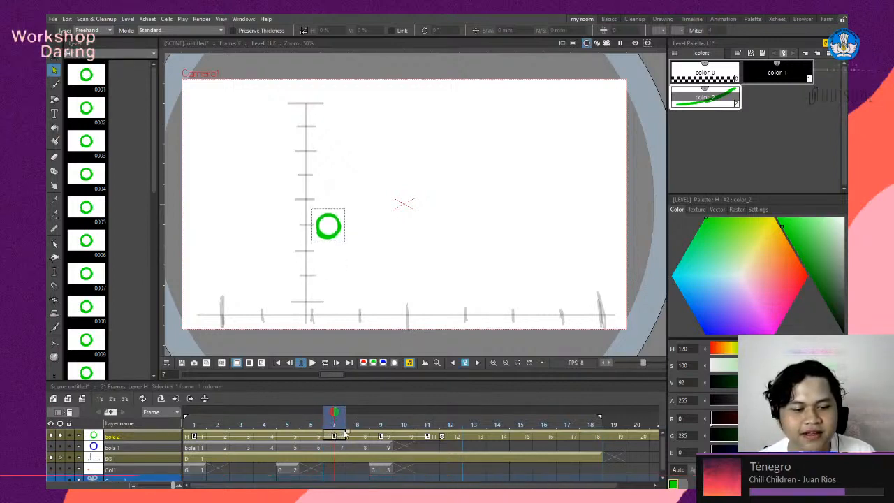
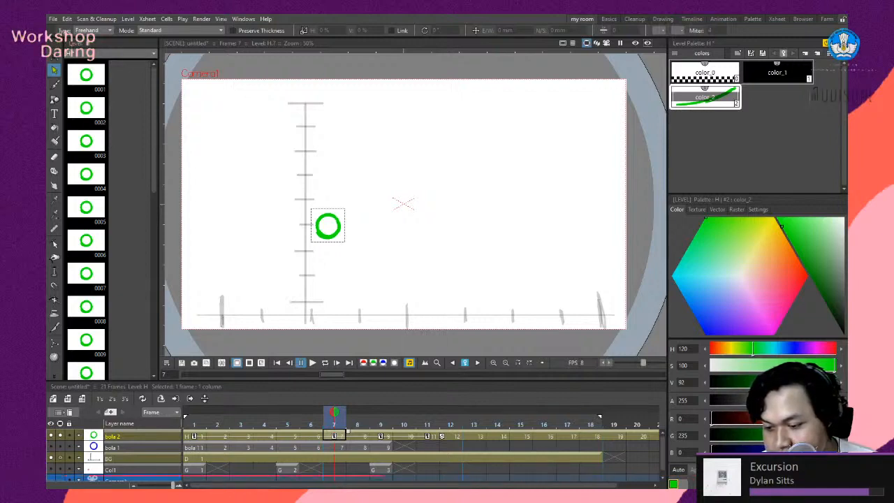
scroll(343, 233, down, 2)
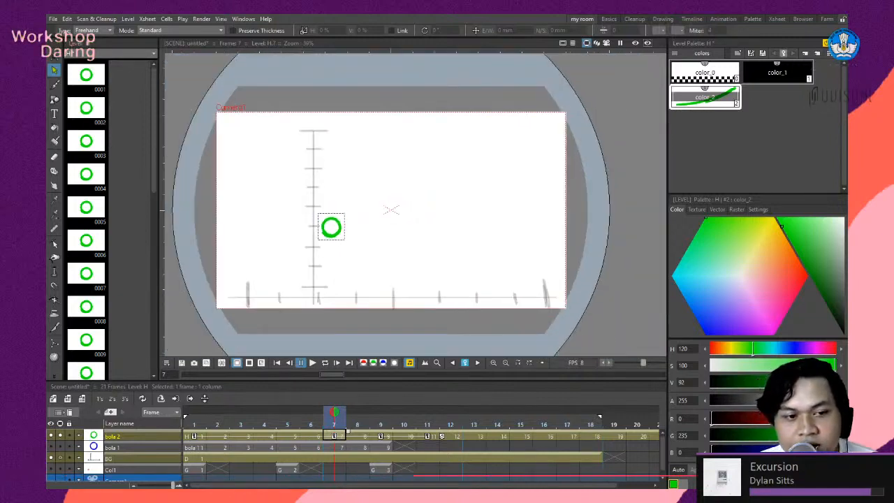
scroll(323, 224, up, 4)
scroll(320, 227, down, 2)
scroll(316, 229, up, 2)
scroll(311, 236, down, 2)
scroll(370, 210, down, 1)
scroll(371, 209, up, 1)
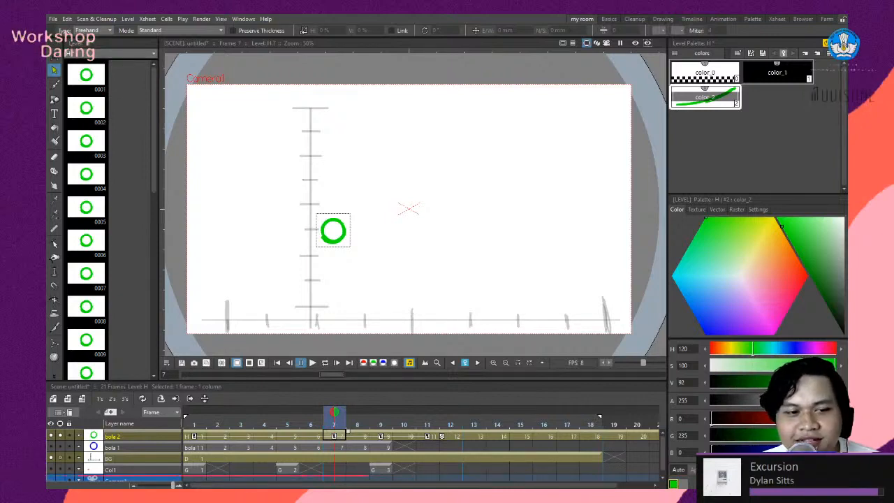
scroll(373, 231, down, 1)
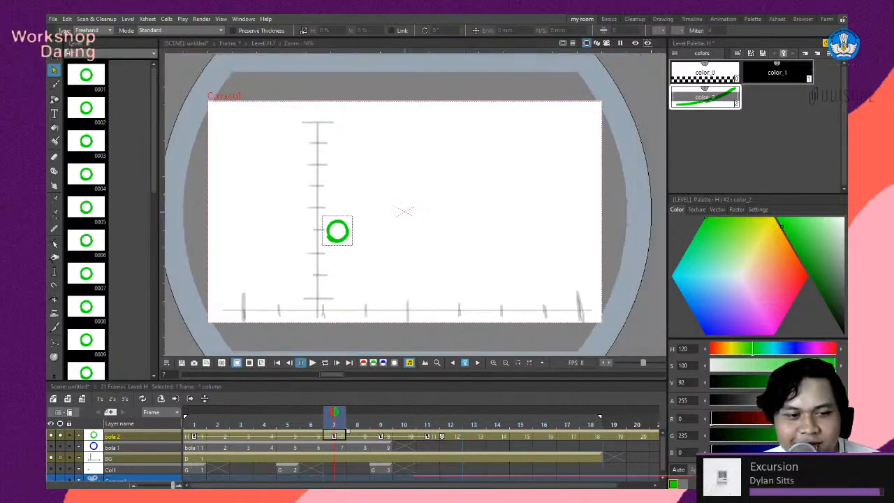
scroll(361, 240, up, 1)
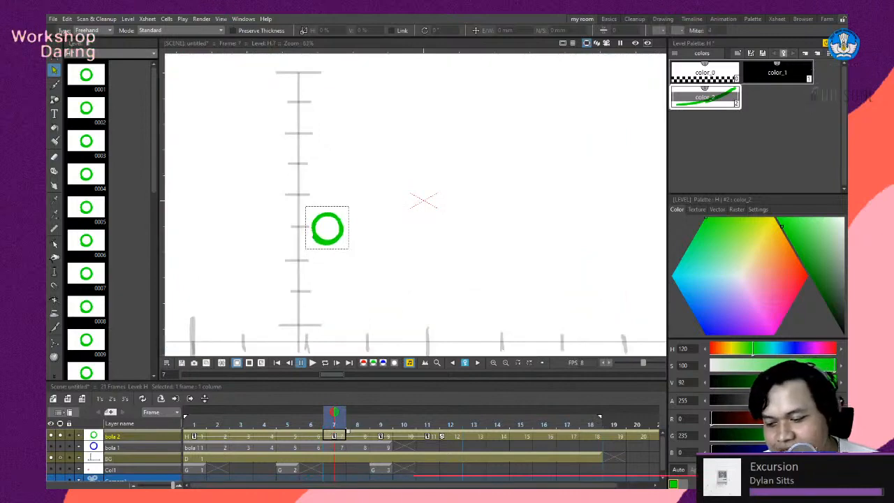
scroll(325, 222, down, 1)
scroll(326, 222, up, 1)
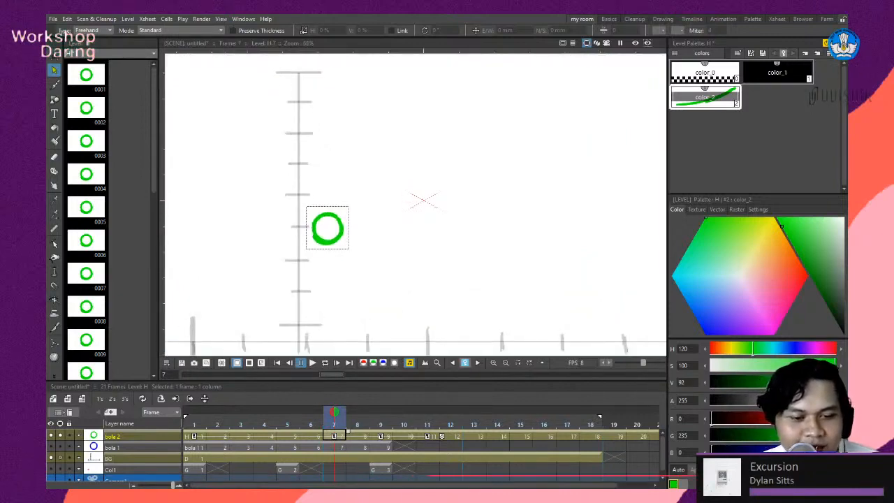
Step back and forth through frames 4 to 8 of the bola 2 layer to examine the ball's impact and rebound spacing.
drag(340, 417, 299, 423)
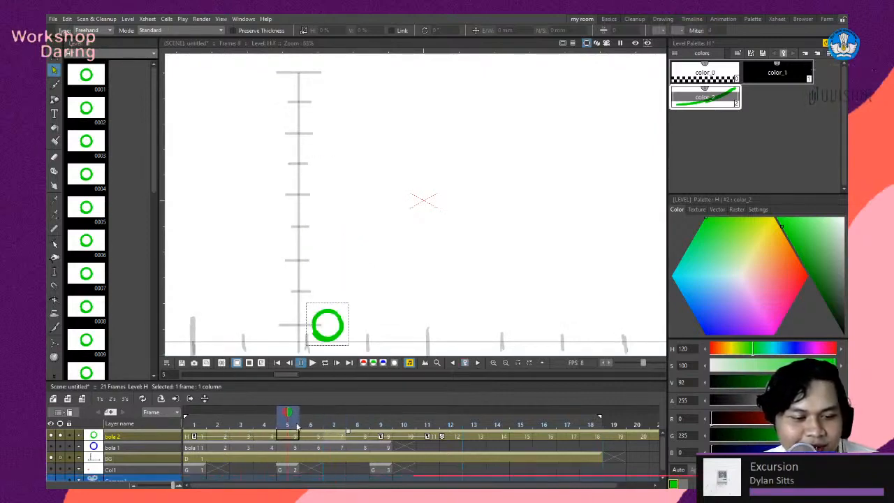
key(Right)
key(Right)
key(Right)
key(Left)
key(Left)
key(Left)
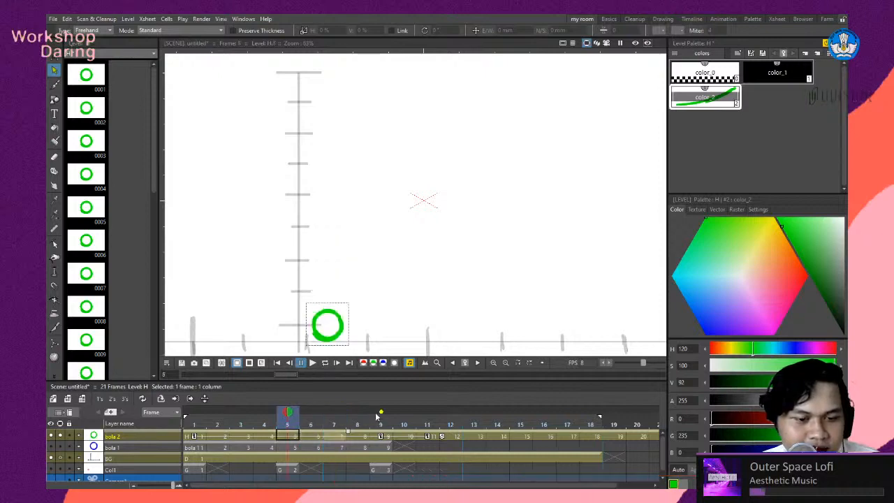
key(Right)
key(Left)
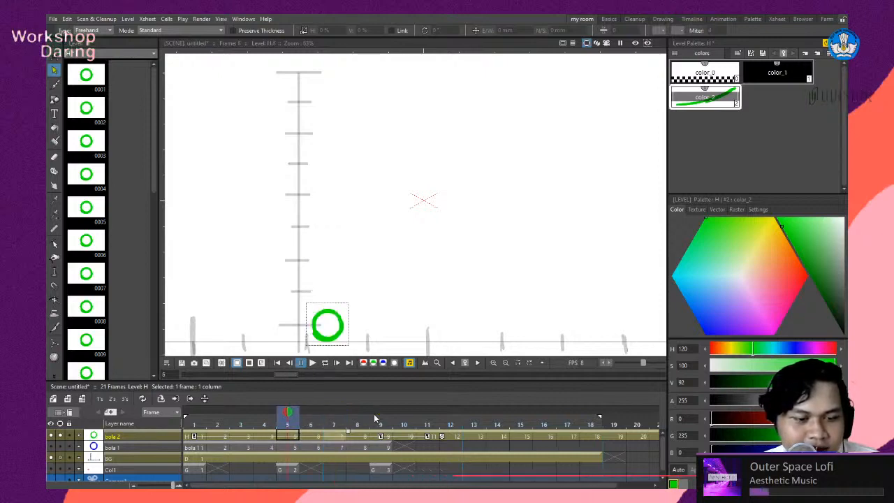
key(Right)
key(Right)
key(Right)
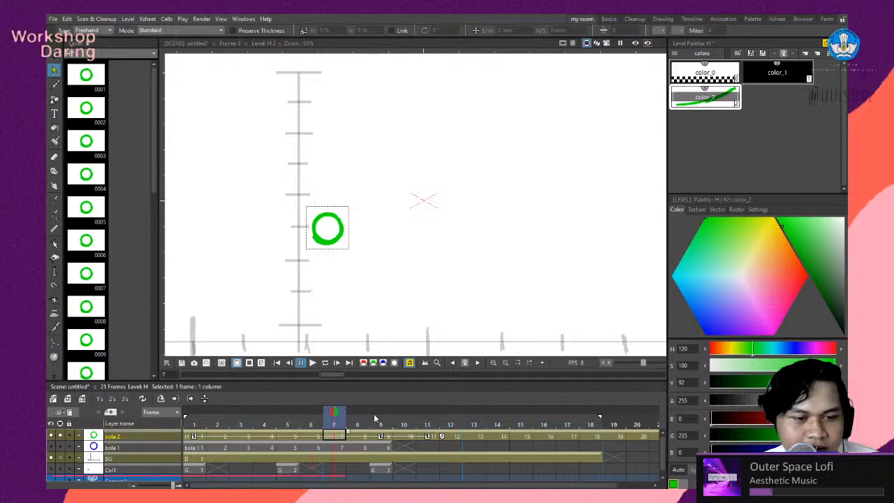
key(Right)
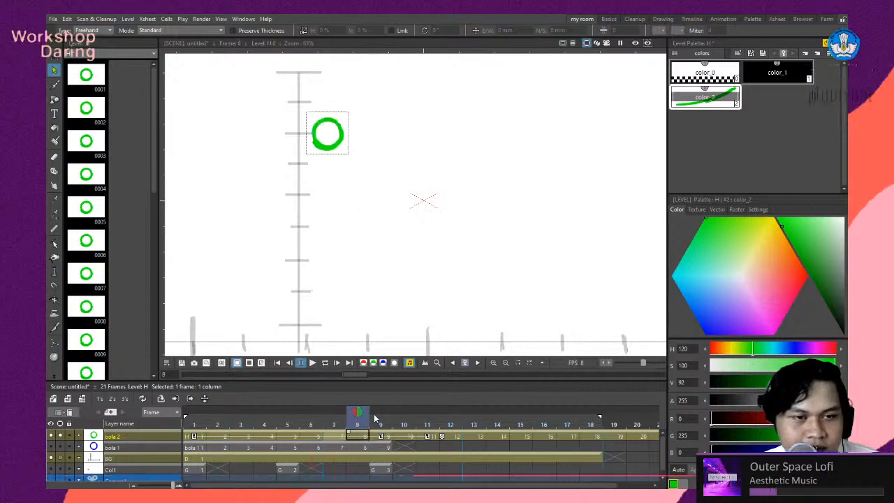
key(Left)
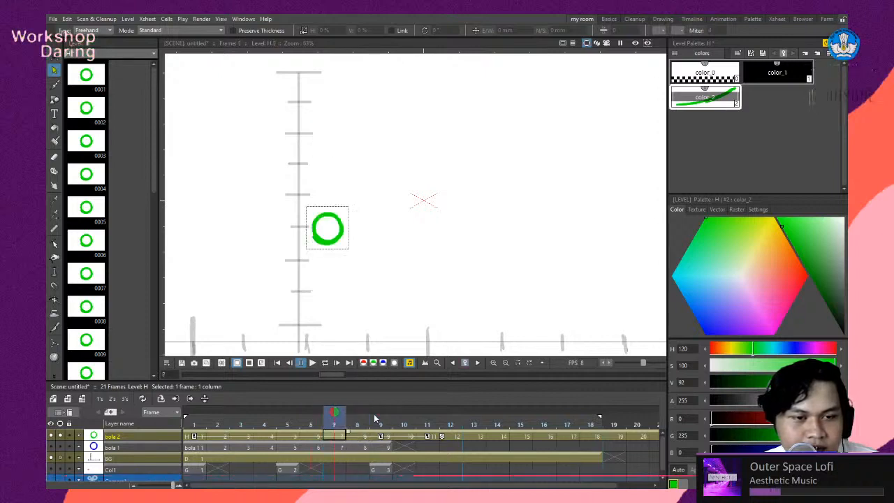
key(Left)
key(Left)
key(Left)
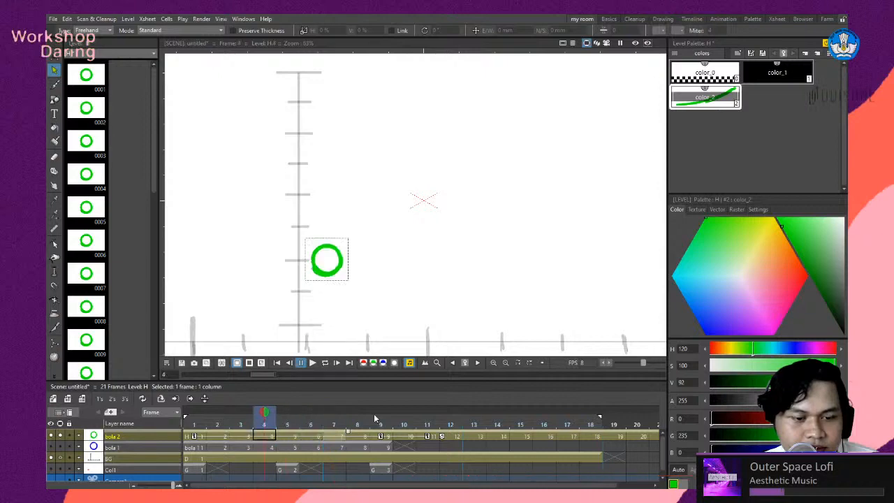
key(Right)
key(Left)
key(Right)
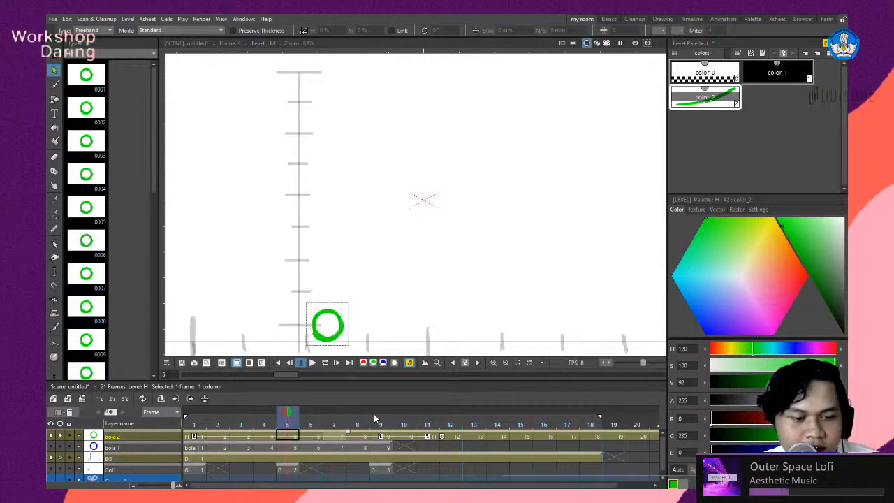
key(Right)
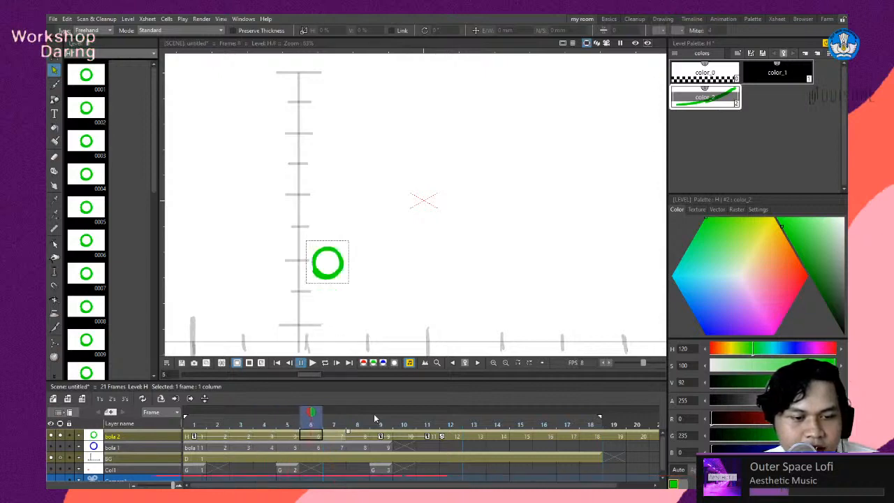
Move the frame 6 ball down to about midway between the frame 5 and frame 7 balls, using onion skins of both frames.
click(337, 273)
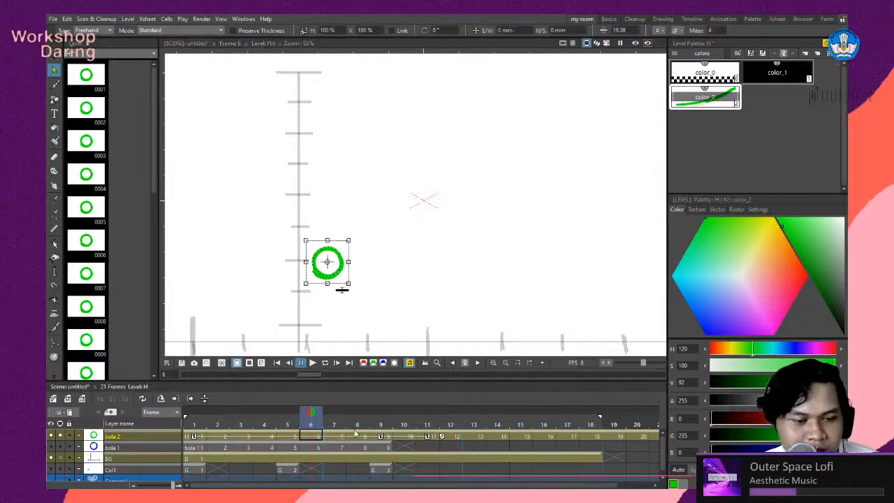
click(288, 411)
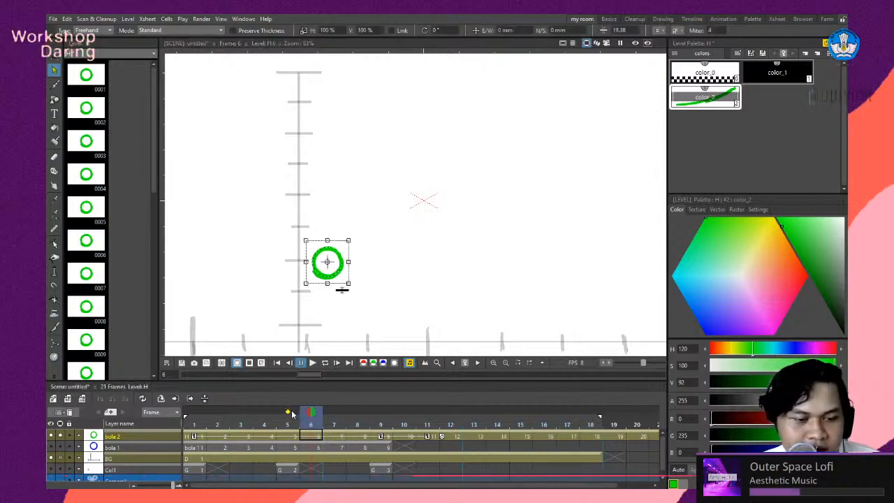
click(334, 412)
drag(340, 272, 340, 294)
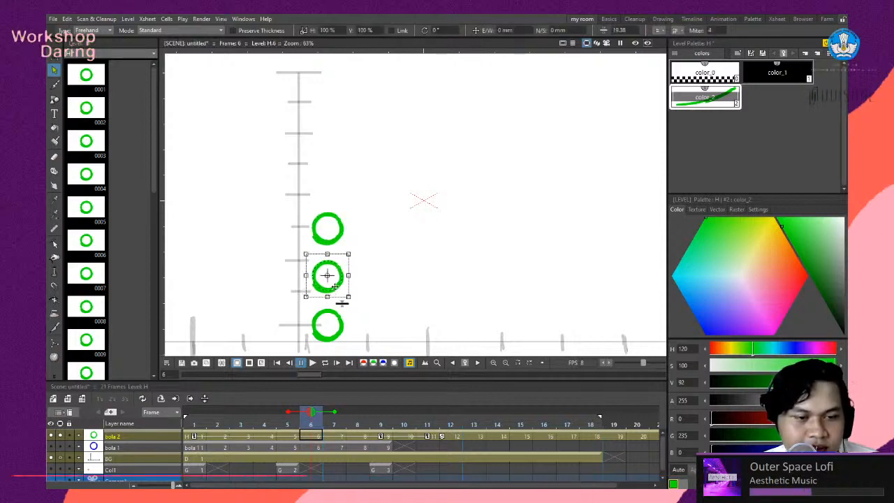
drag(338, 287, 338, 289)
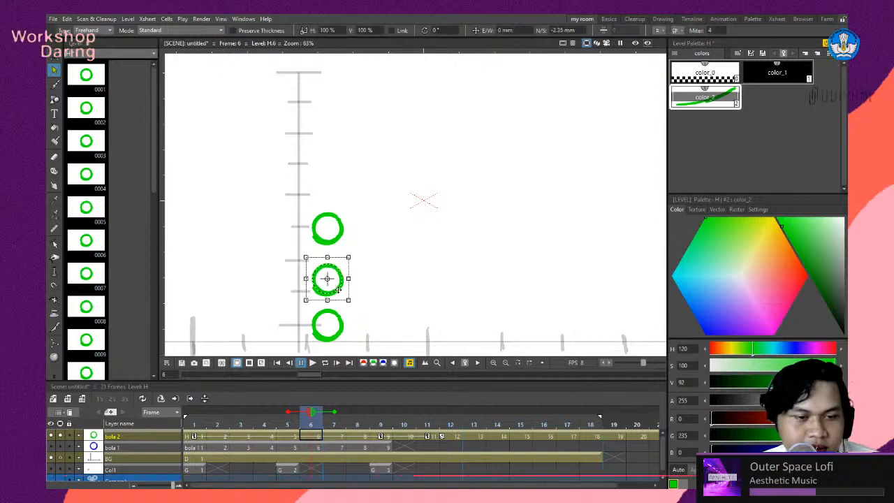
Go to frame 7 of the bola 2 layer and turn off the onion skins of frames 6 and 8.
click(335, 426)
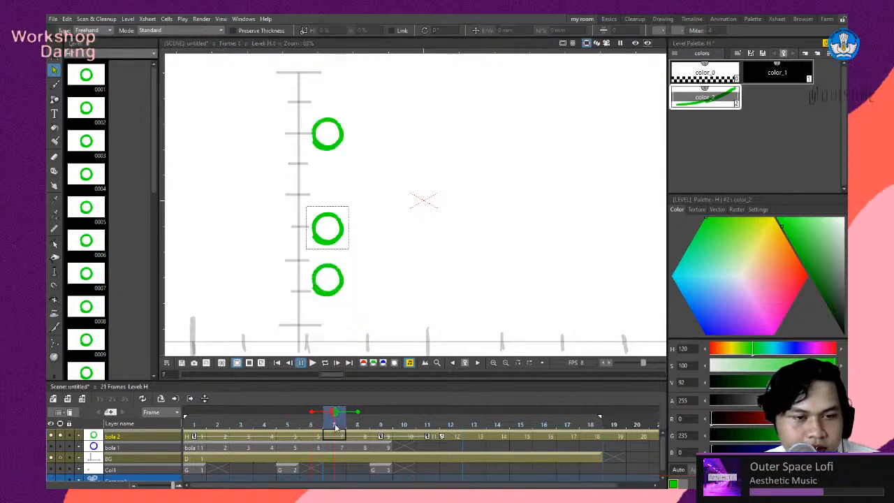
click(339, 436)
click(358, 411)
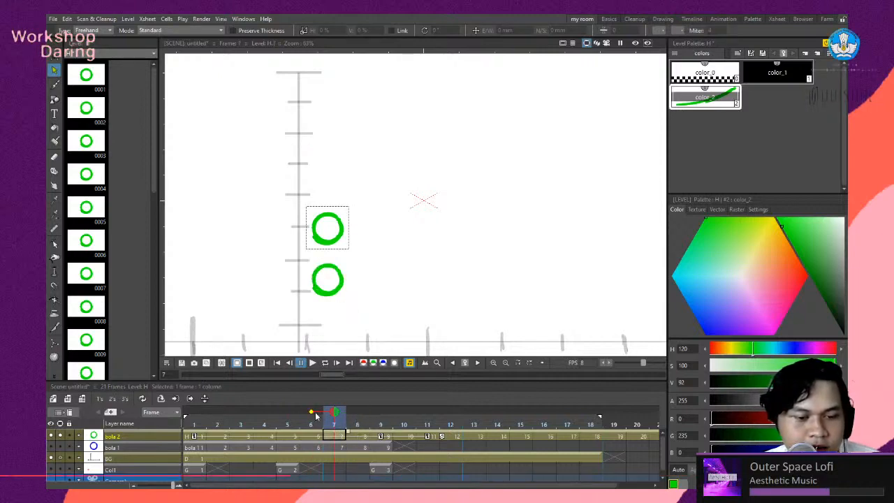
click(313, 412)
Flip repeatedly between frame 7 and the following frame to compare the ball's rising positions.
key(Right)
key(Left)
key(Right)
key(Left)
key(Right)
key(Left)
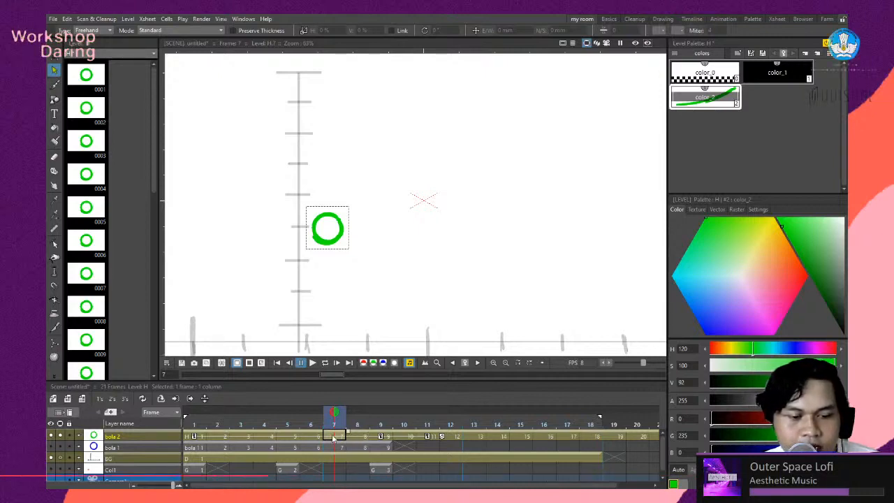
Extend the frame 7 drawing on the bola 2 layer into frame 8 and duplicate it there as a new drawing.
click(350, 433)
click(350, 434)
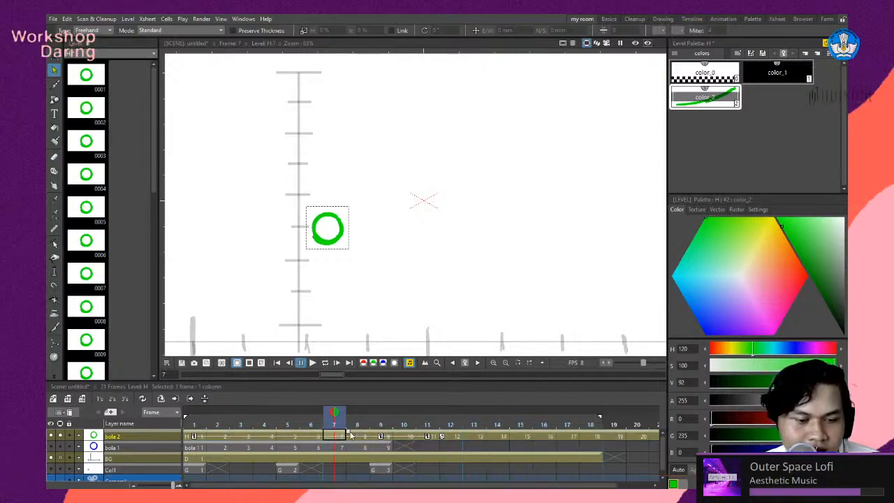
drag(349, 434, 379, 436)
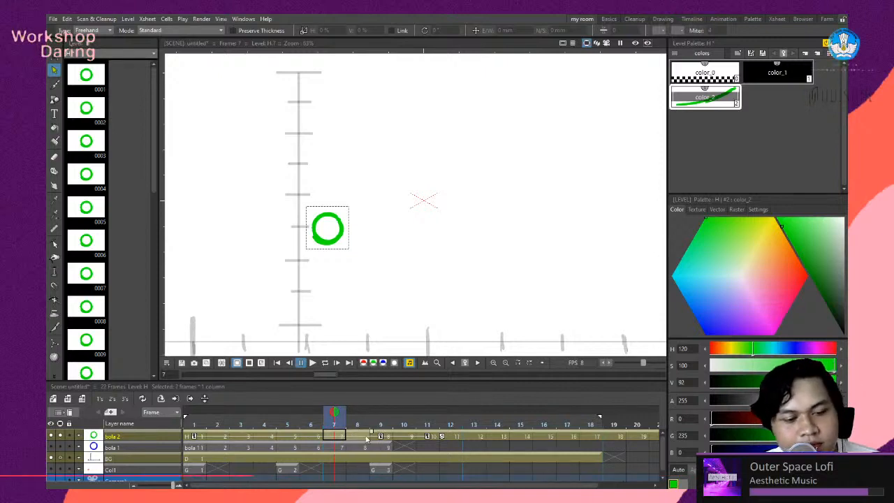
click(364, 437)
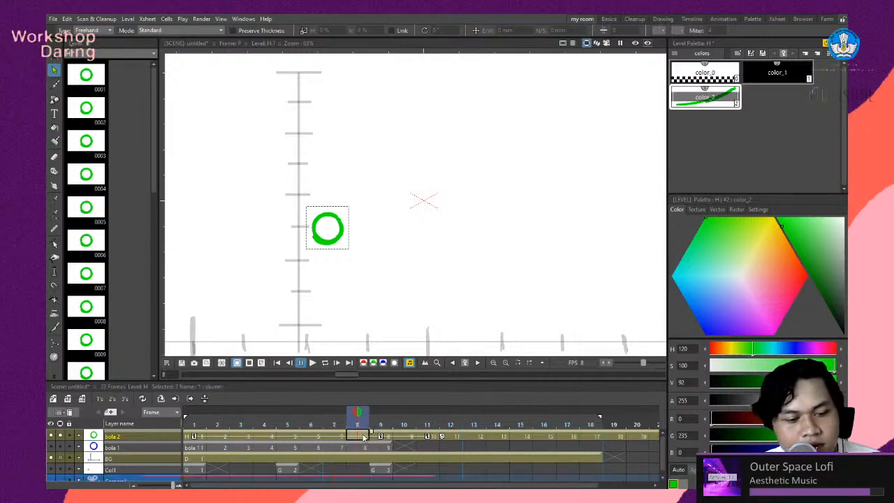
Move the new frame 8 ball straight up about 46 mm, placing it just below the frame 9 ball with that frame's onion skin on.
click(340, 242)
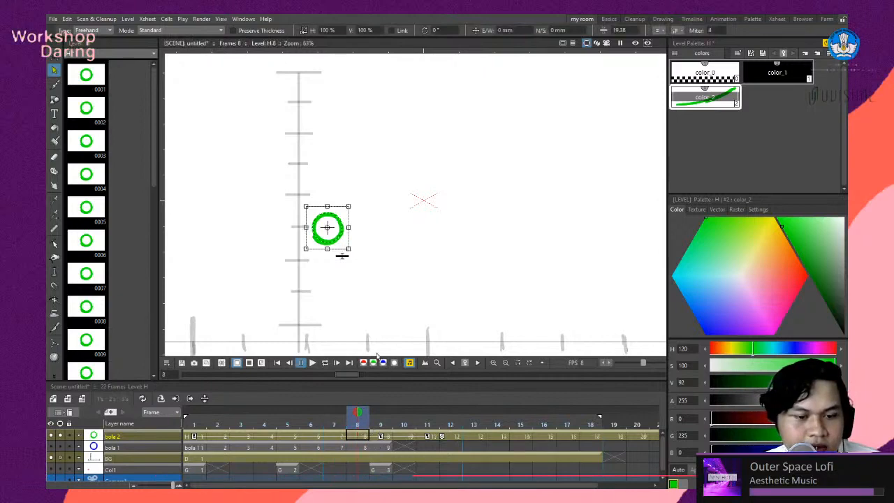
click(381, 414)
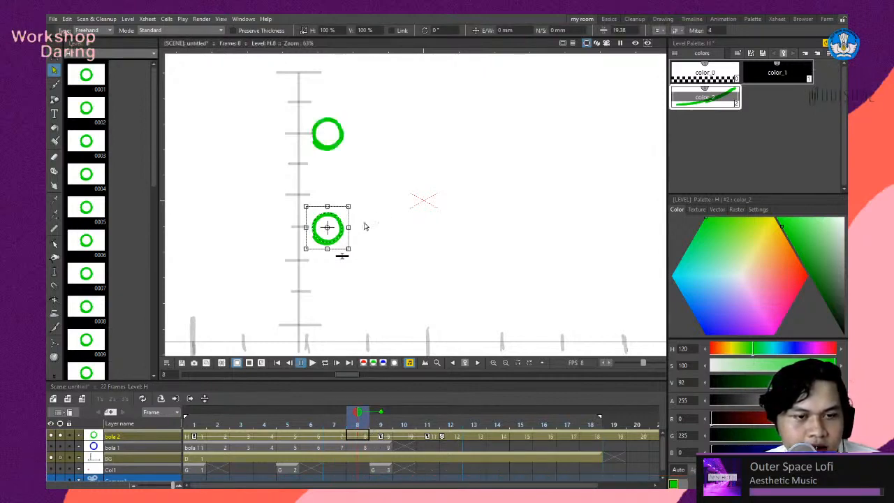
drag(337, 220, 355, 155)
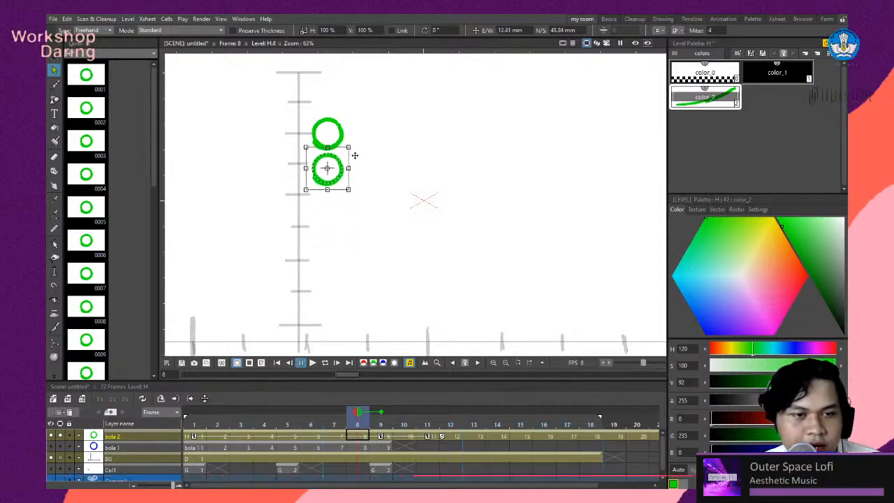
Turn off the onion skin ahead of frame 9, remove the keyframe at frame 9, and compare the ball with frame 8.
click(386, 436)
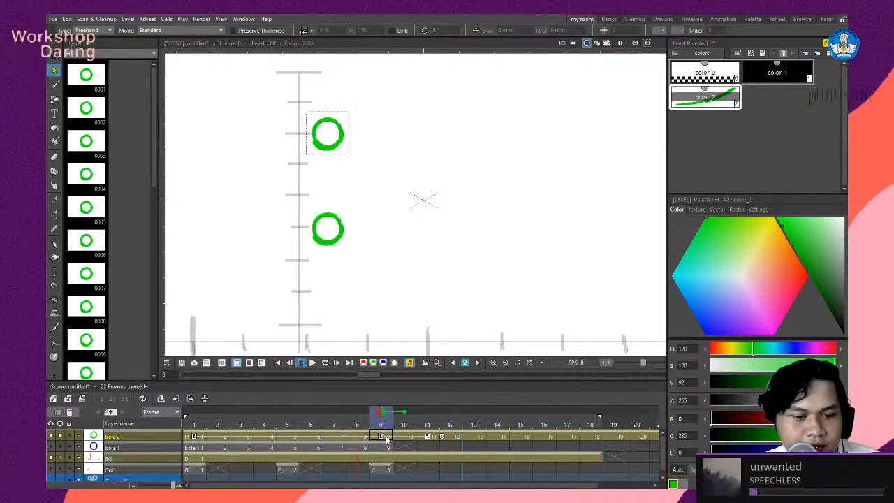
click(364, 439)
click(390, 433)
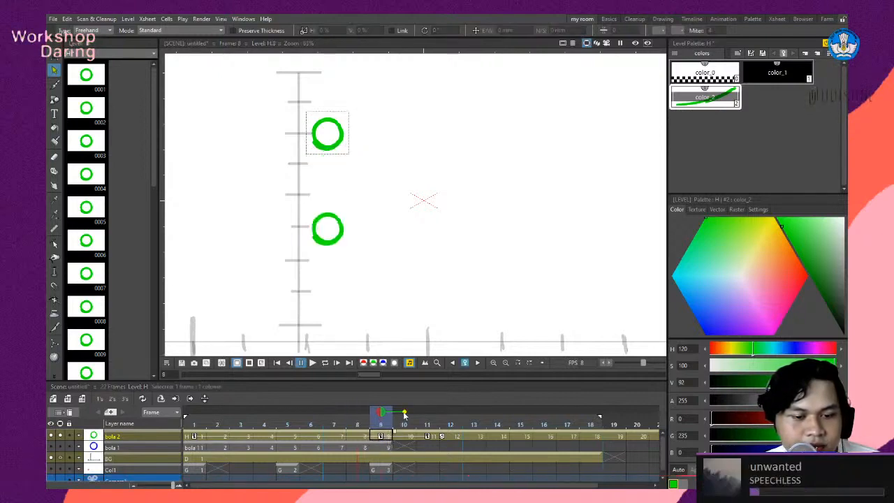
click(405, 413)
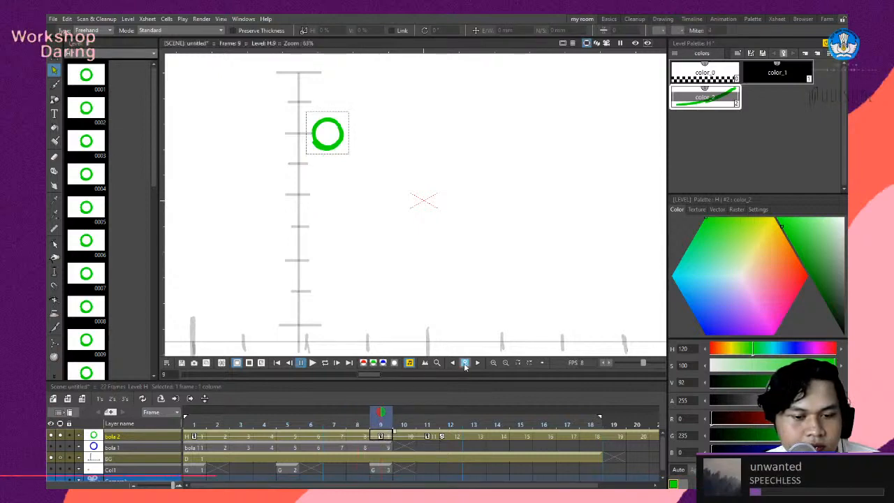
click(356, 419)
click(381, 420)
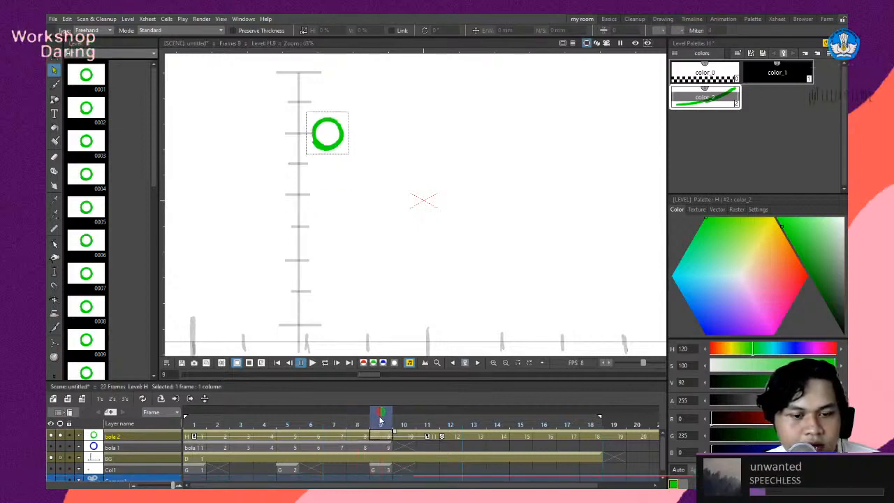
Extend the frame 9 drawing on the bola 2 layer by one frame and select the added frame 10.
mouse_move(380, 420)
mouse_down()
mouse_move(286, 419)
mouse_move(395, 426)
mouse_move(388, 428)
mouse_up()
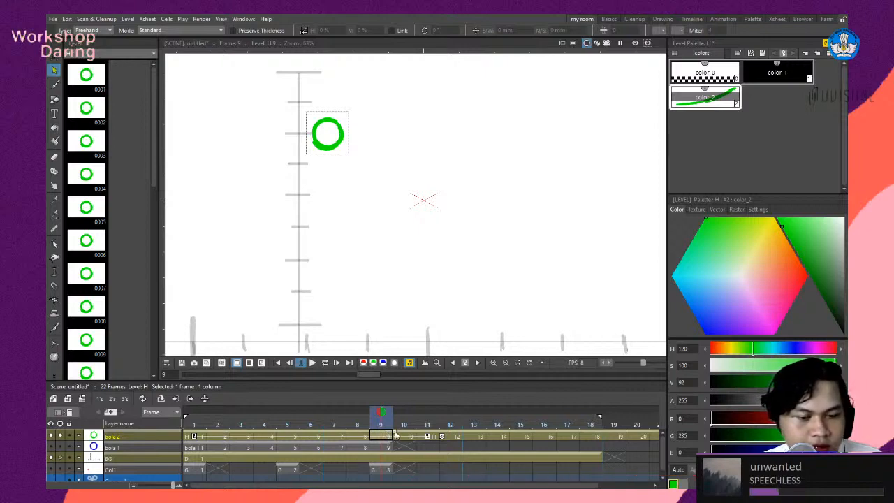
click(405, 436)
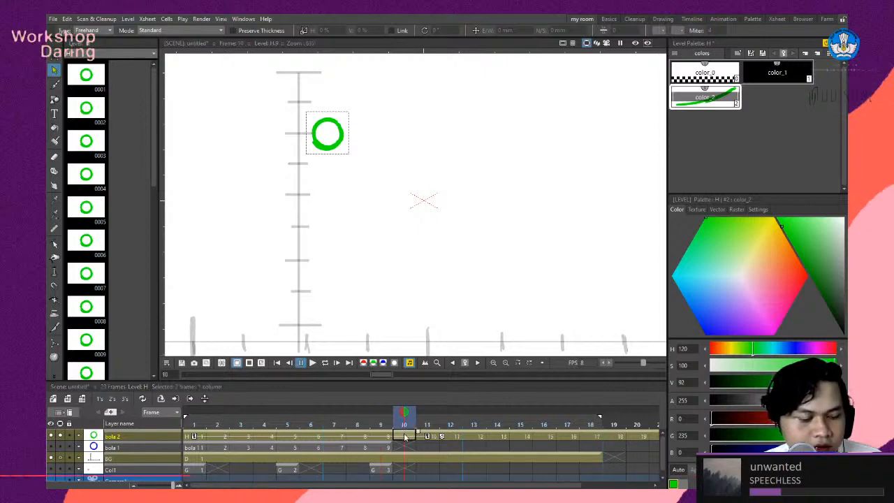
On frame 10 of bola 2, enable onion skin for frames 9 and 11 and lower the ball to the ruler's fourth tick from the top.
click(341, 145)
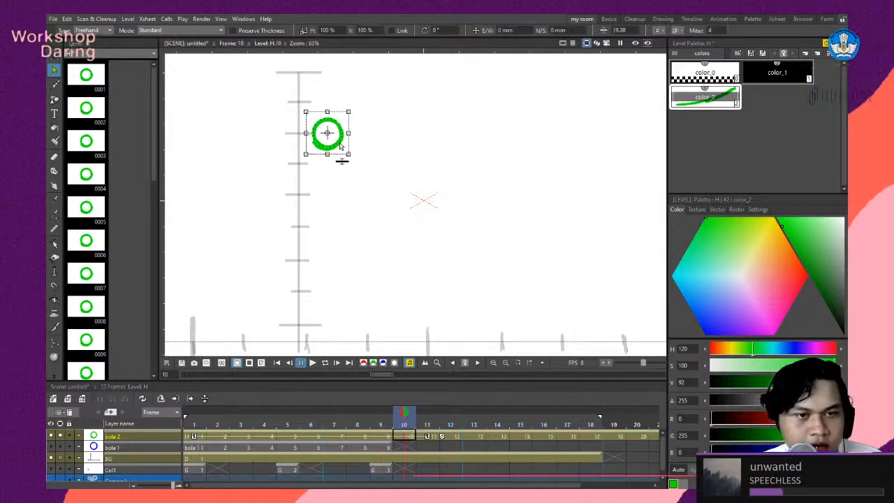
click(427, 413)
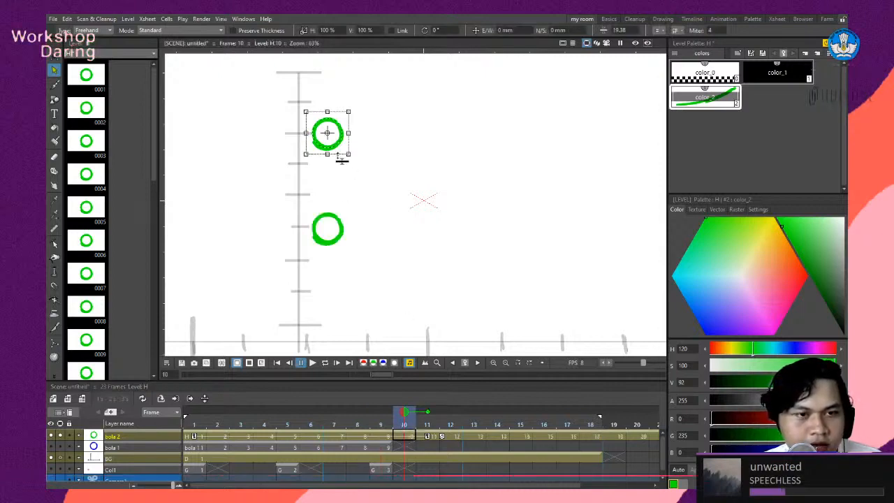
drag(337, 149, 338, 174)
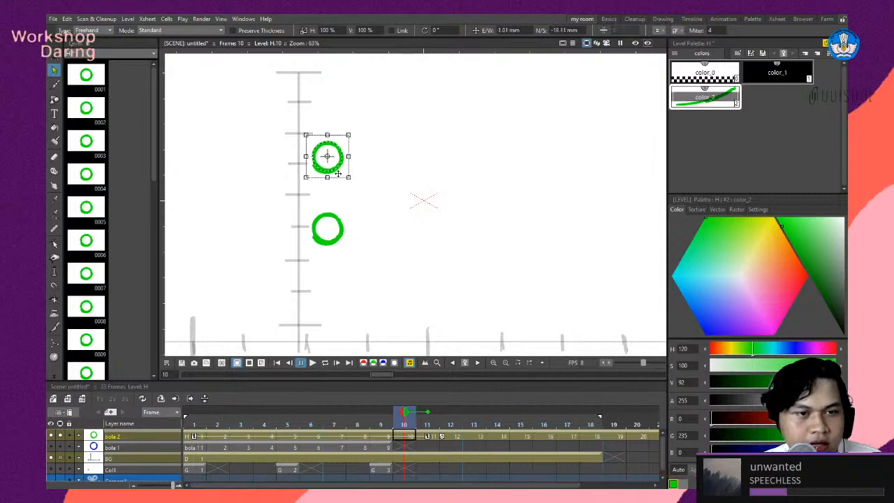
key(ctrl+z)
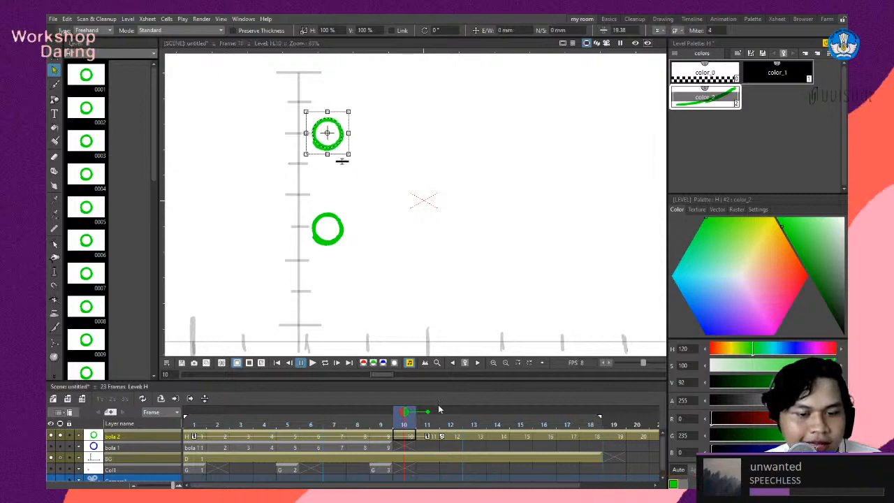
click(382, 412)
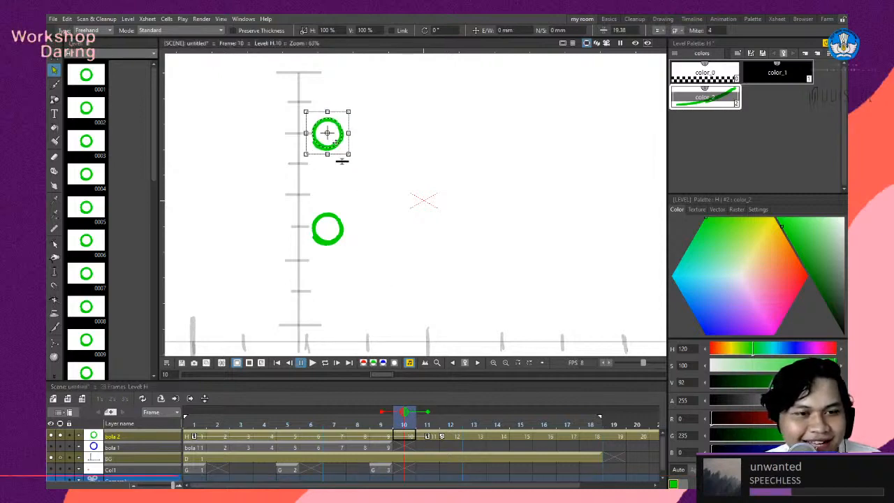
drag(338, 146, 342, 162)
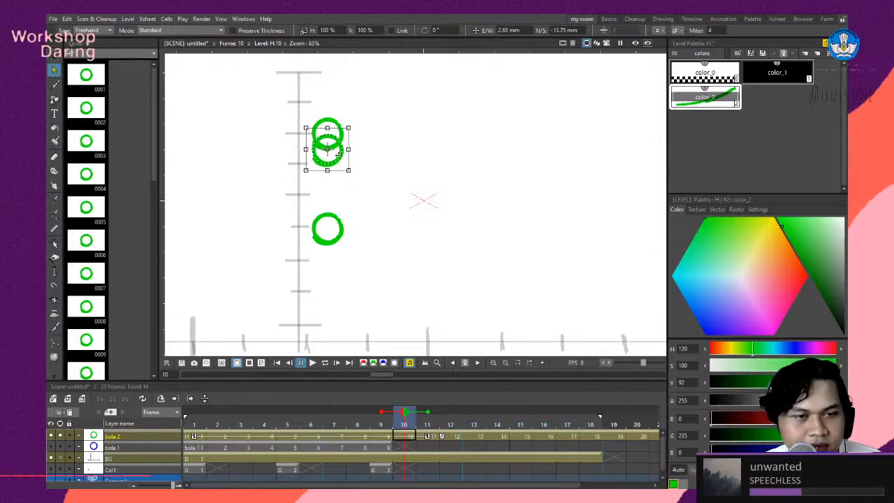
drag(339, 163, 346, 180)
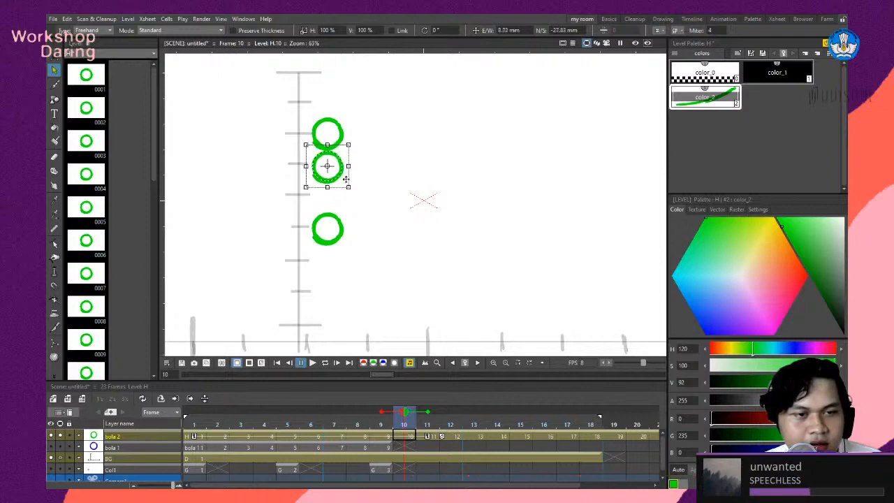
Play the bouncing ball animation in a loop from frame 1, and stop the playback.
drag(410, 415, 195, 419)
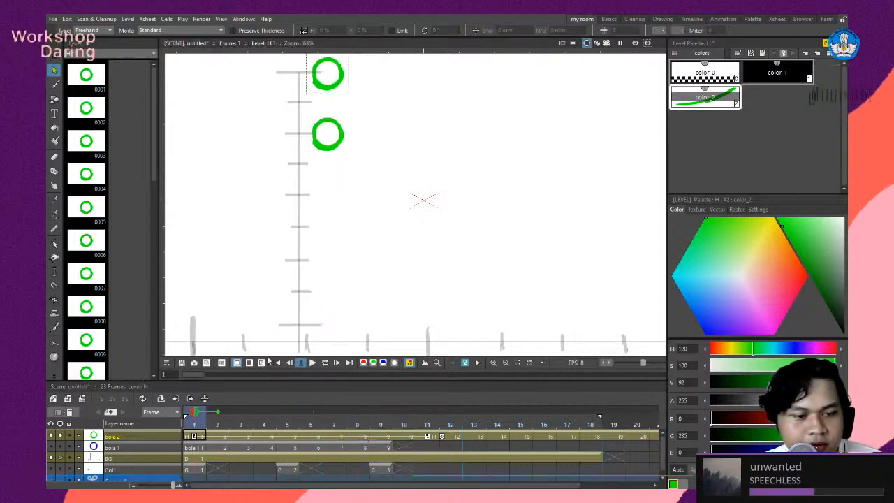
click(325, 364)
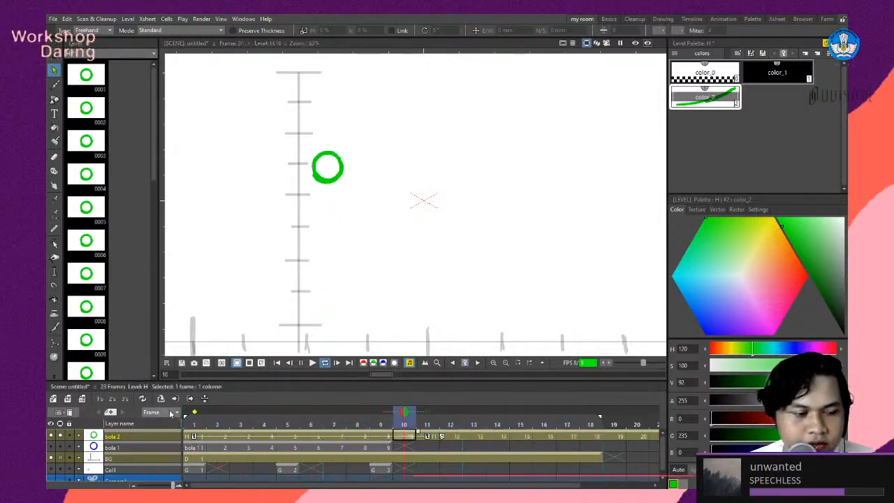
click(326, 364)
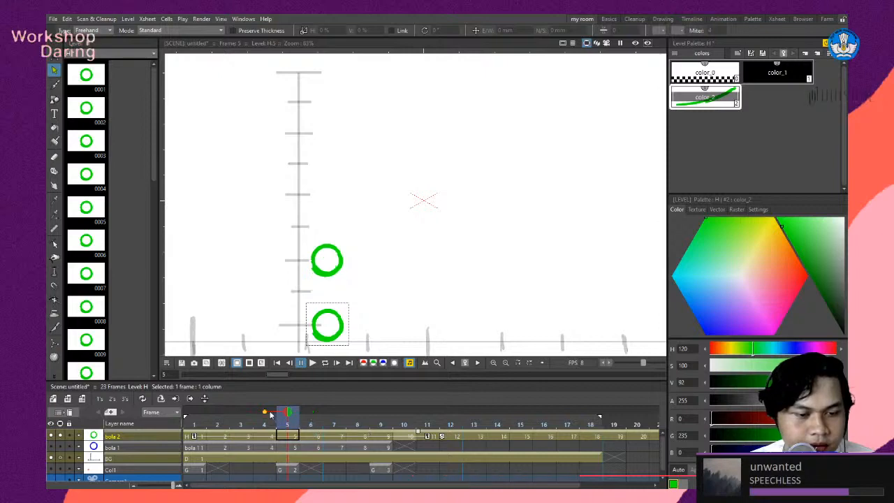
Step through frames 5 to 12 of bola 2 to examine the ball's spacing from frame to frame.
mouse_move(288, 417)
mouse_down()
mouse_move(380, 418)
mouse_move(217, 418)
mouse_move(287, 422)
mouse_up()
click(310, 434)
click(334, 435)
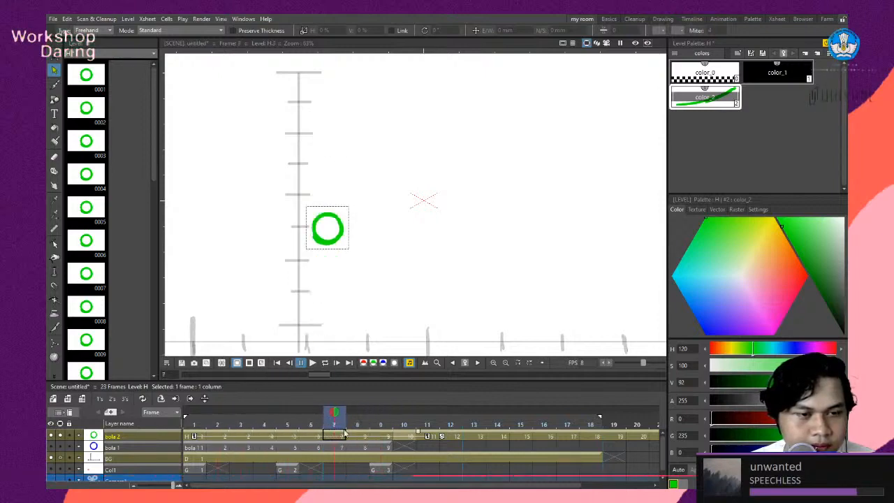
click(357, 435)
click(380, 434)
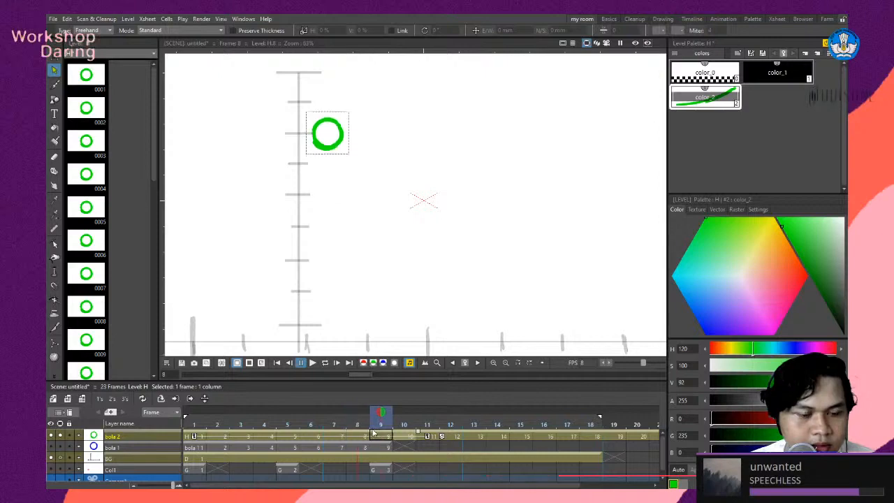
click(397, 434)
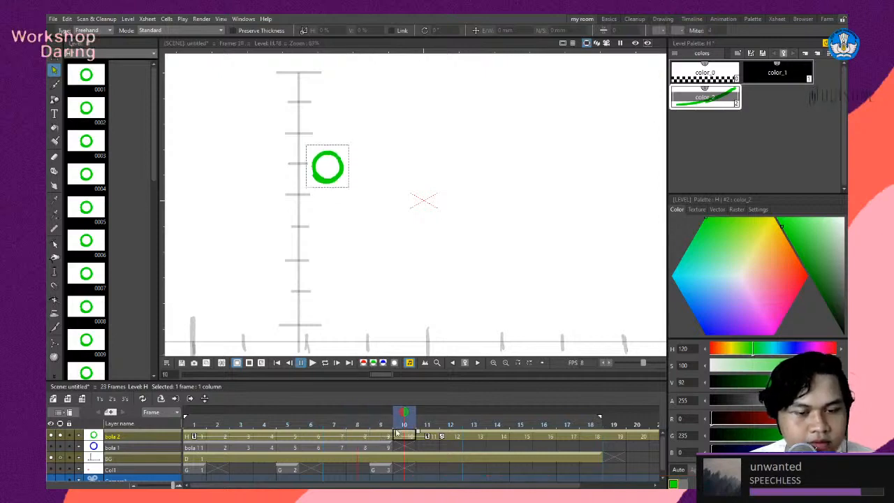
click(422, 436)
click(399, 435)
click(421, 437)
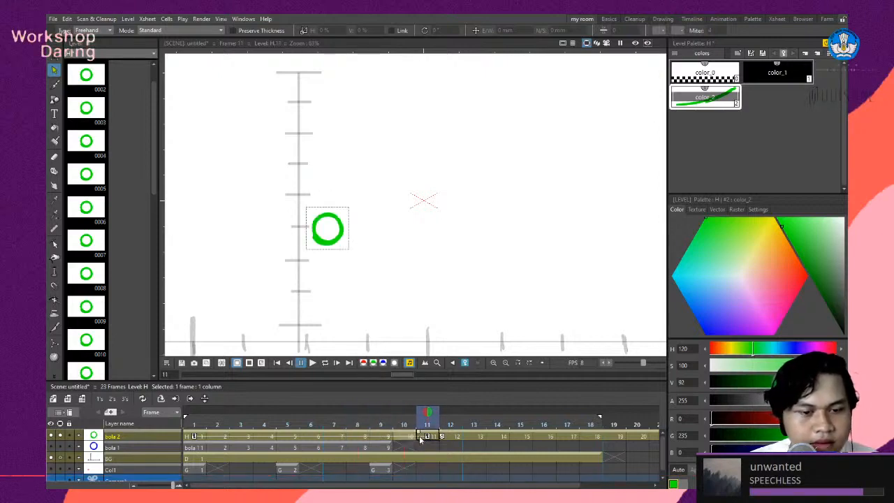
click(443, 438)
click(427, 437)
click(443, 437)
click(422, 436)
drag(417, 438, 240, 415)
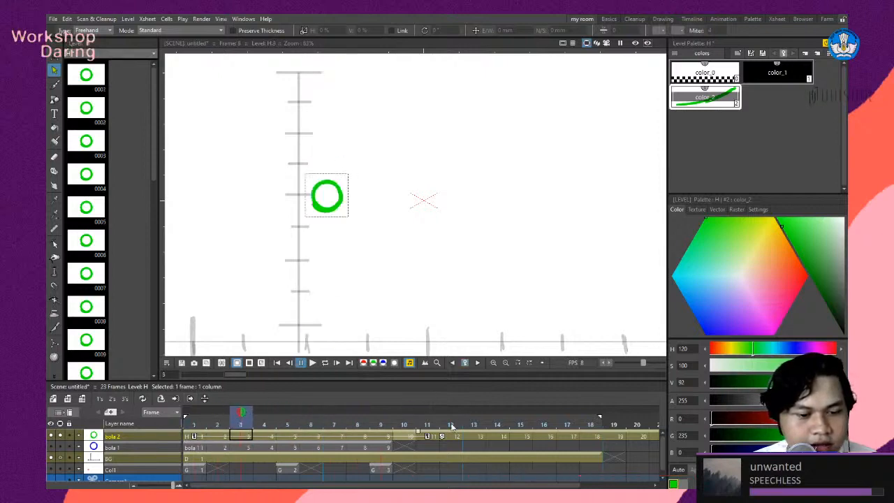
Limit the playback range to end at frame 11 and preview the shortened bounce in a loop.
drag(594, 417, 437, 417)
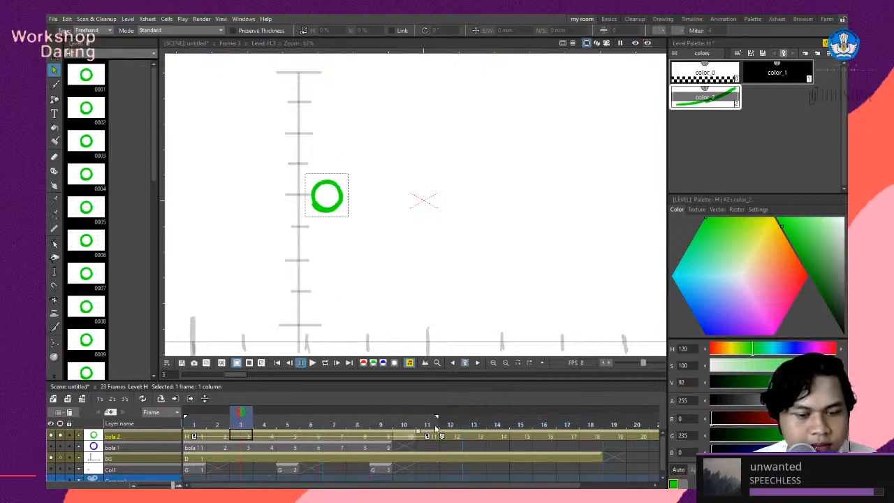
click(325, 363)
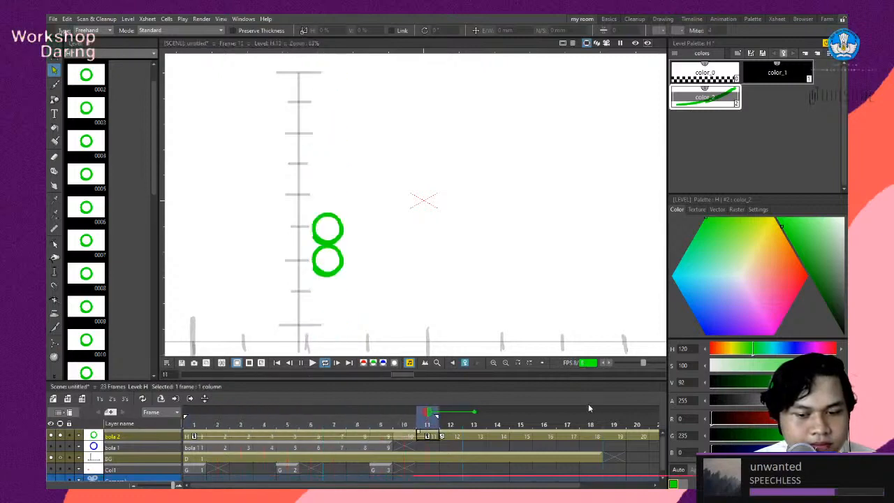
click(325, 364)
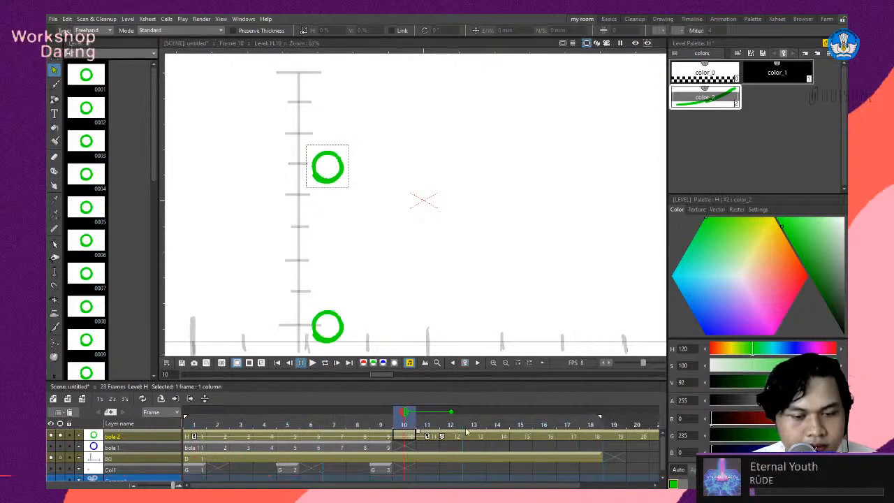
Duplicate frame 12's drawing into a new frame 13 and raise the ball about 26 mm, midway between its onion-skinned neighbours.
click(452, 414)
mouse_move(407, 416)
mouse_down()
mouse_move(431, 416)
mouse_move(355, 419)
mouse_move(498, 425)
mouse_move(456, 426)
mouse_up()
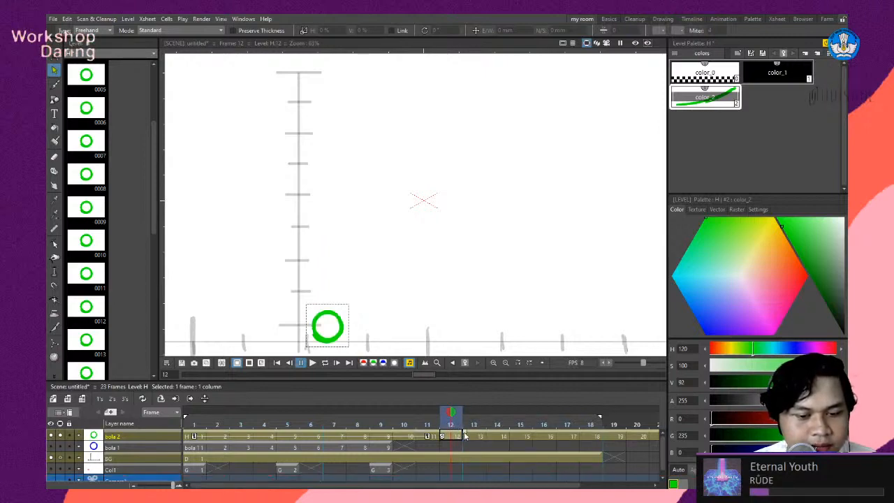
click(470, 436)
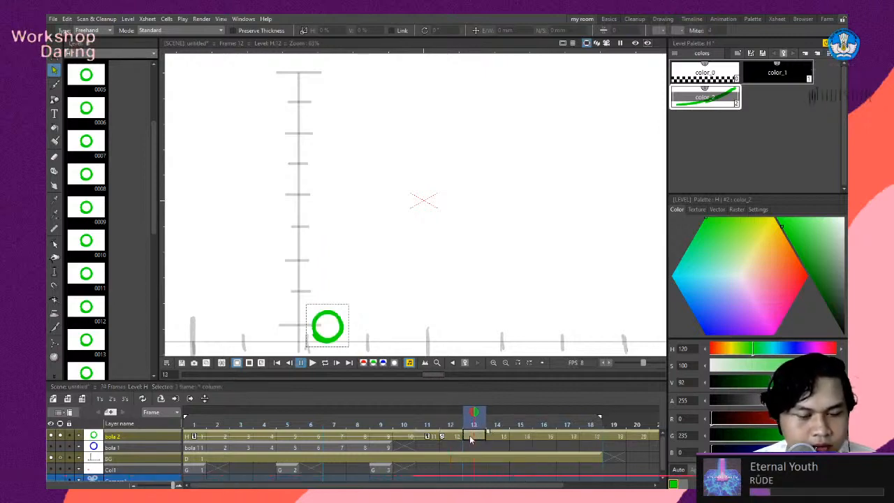
click(341, 334)
drag(342, 334, 342, 294)
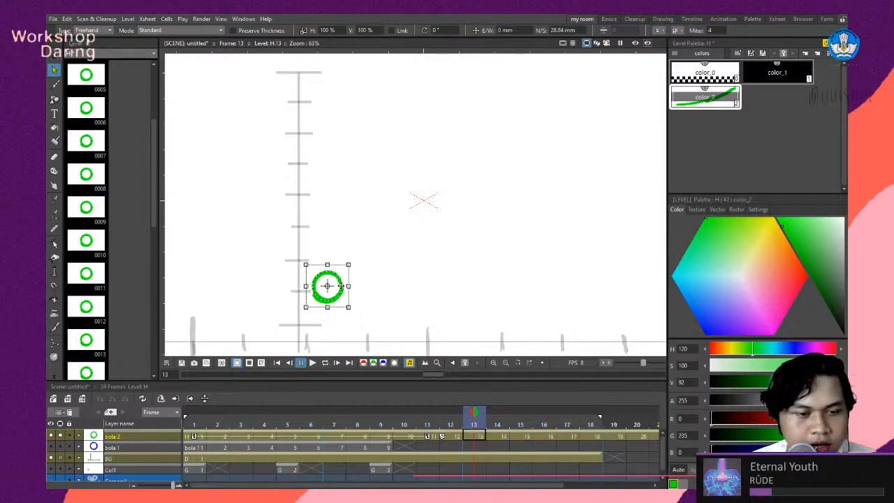
click(452, 412)
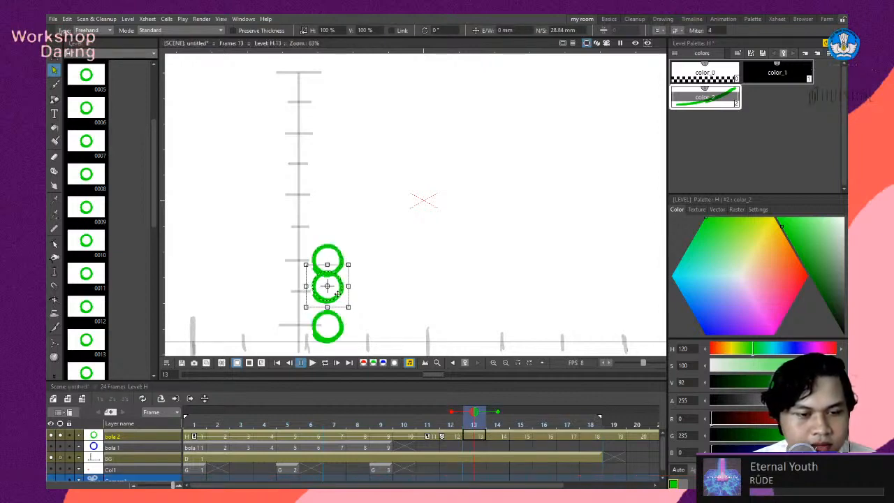
drag(340, 297, 338, 300)
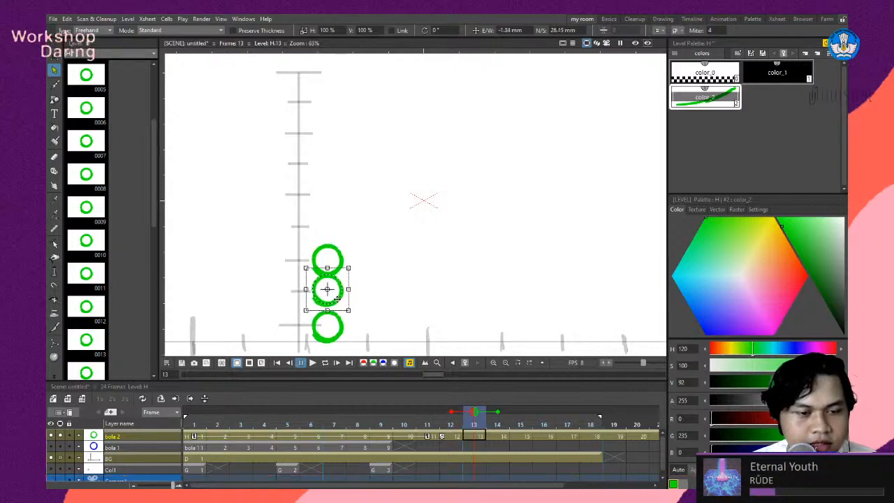
Turn off onion skin on frame 14 and flip between frames 13 and 14 to compare the ball's positions.
click(498, 437)
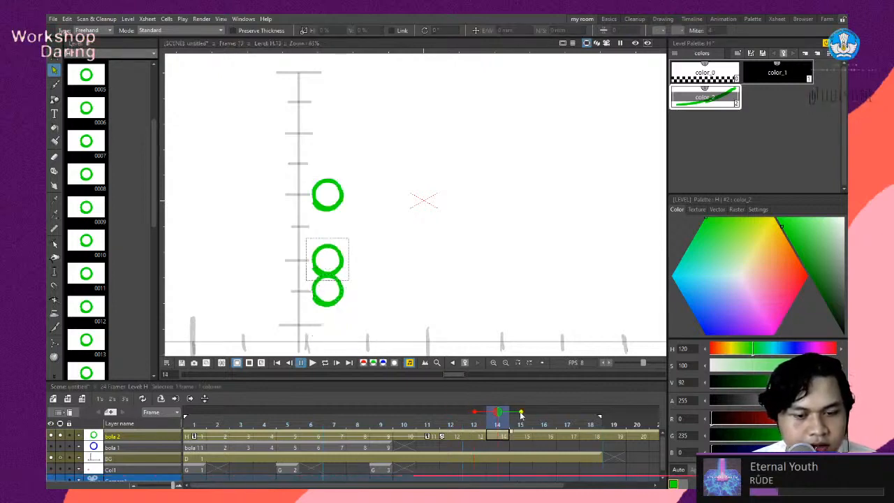
click(475, 413)
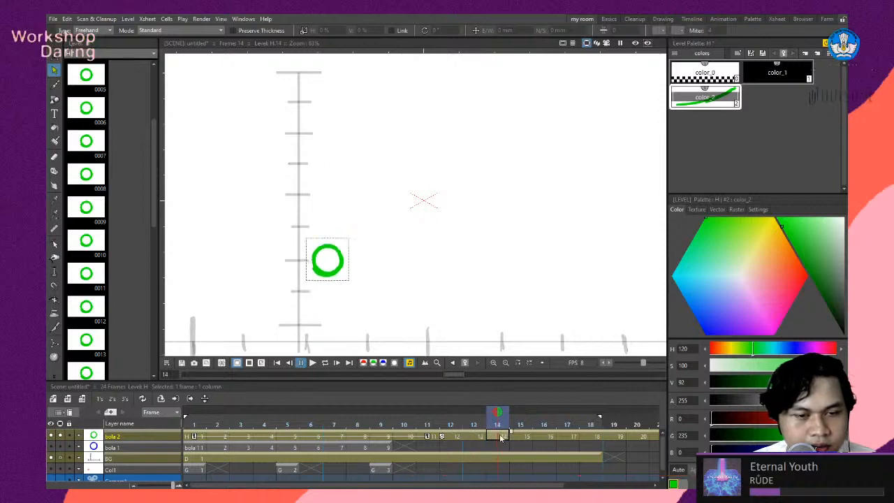
click(479, 437)
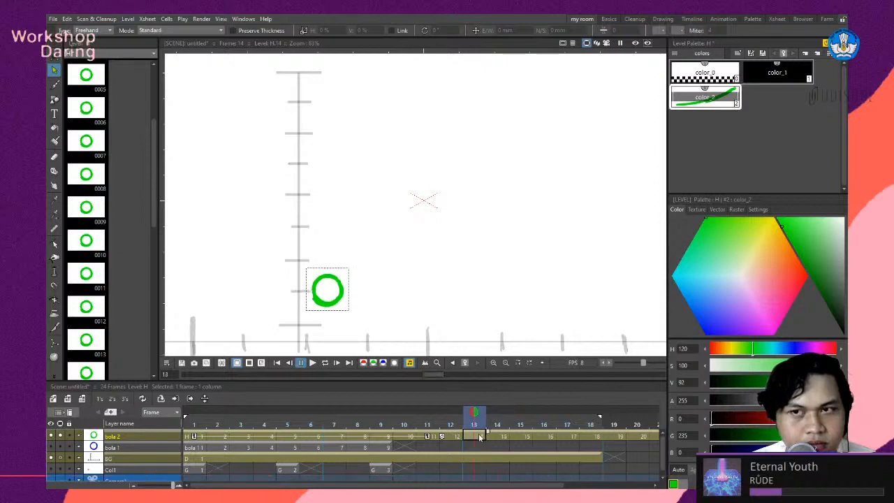
click(505, 433)
click(482, 437)
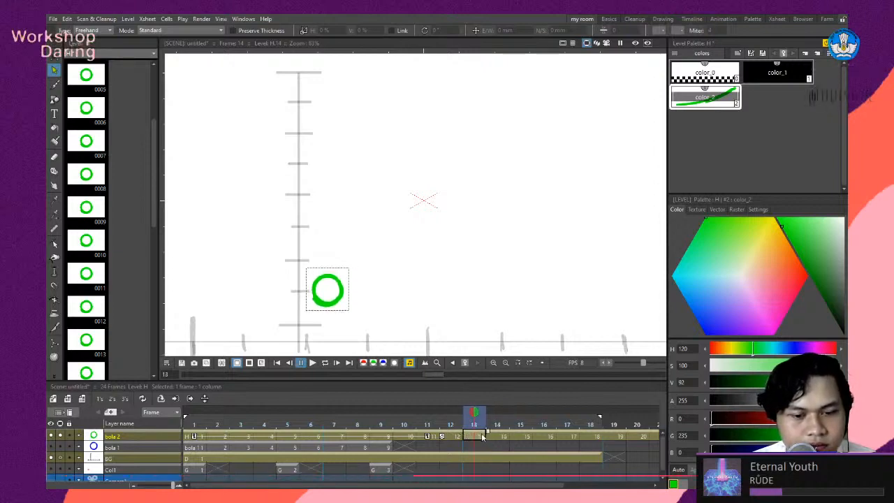
click(501, 437)
Try a copy of frame 13's drawing on frame 14, with the ball raised about 12 mm toward its onion-skinned position on frame 15.
click(482, 437)
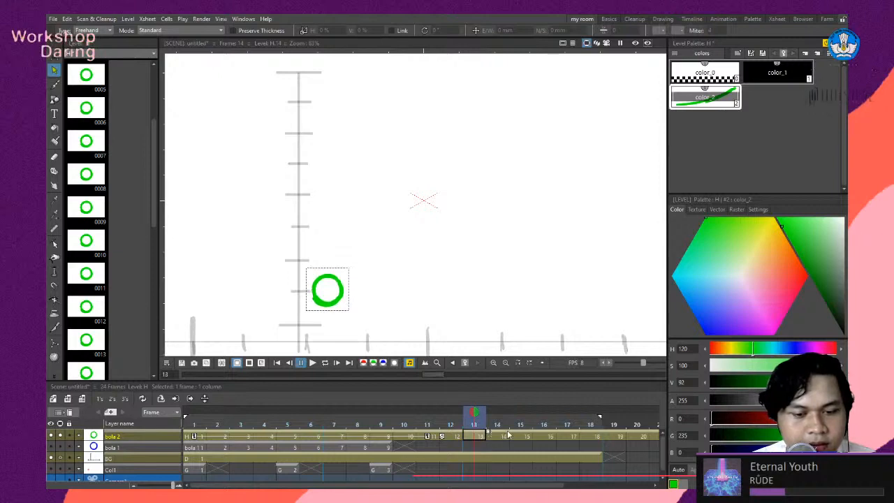
click(502, 437)
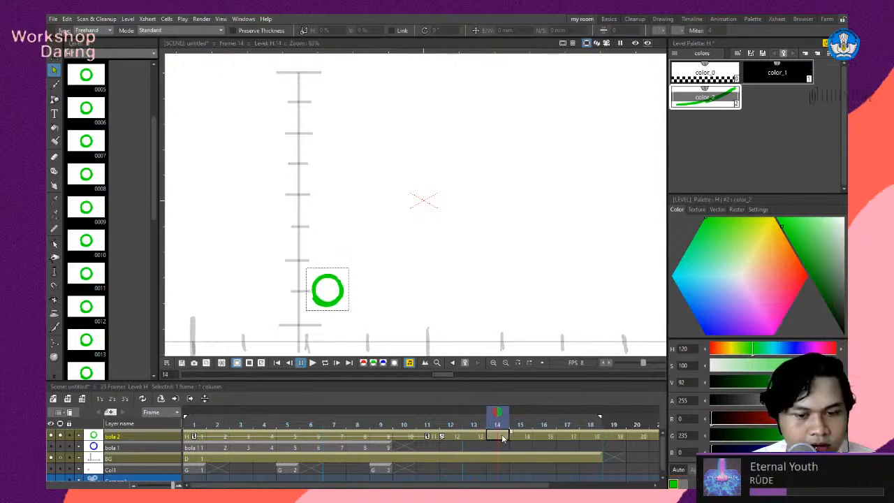
click(521, 413)
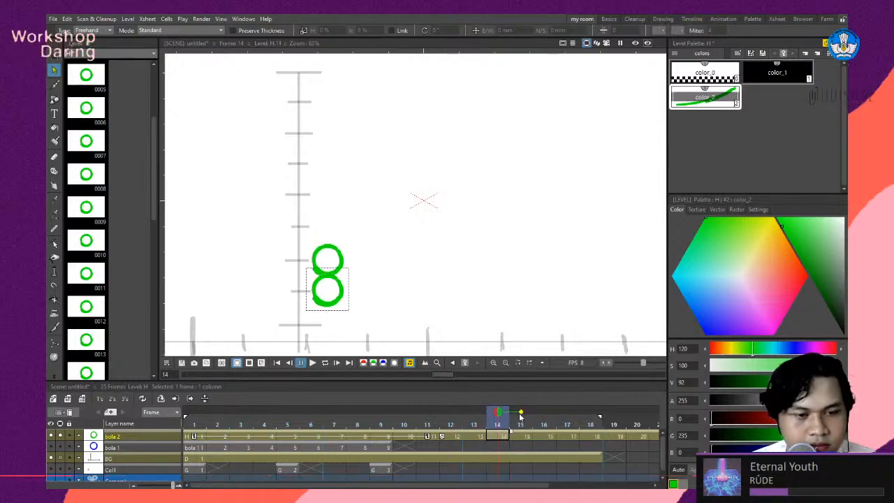
click(343, 301)
drag(341, 286, 341, 270)
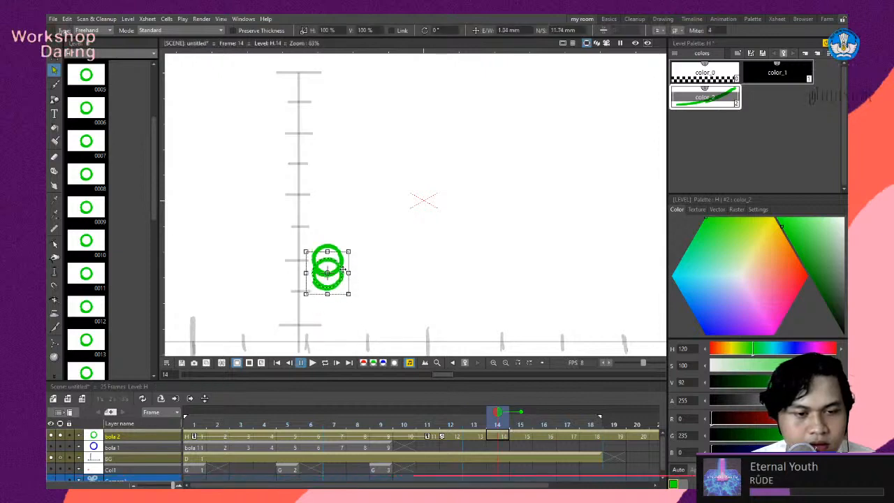
click(512, 417)
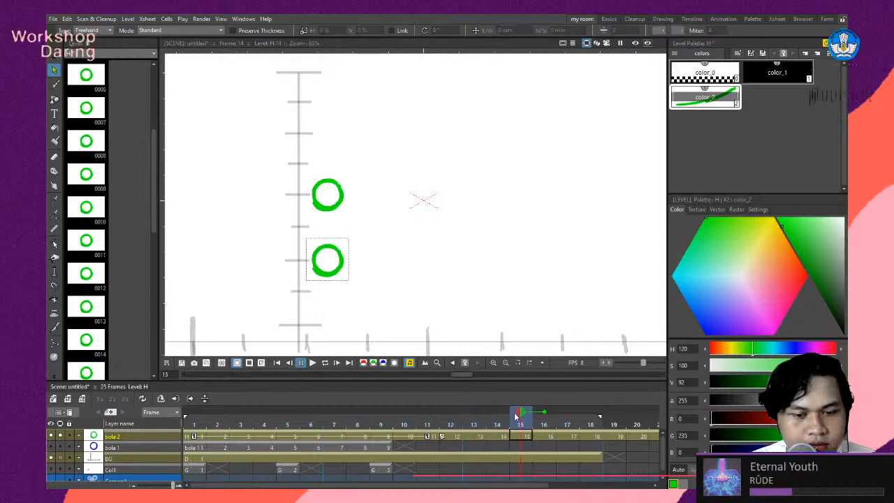
mouse_move(515, 417)
mouse_down()
mouse_move(384, 424)
mouse_move(449, 413)
mouse_move(521, 417)
mouse_move(499, 418)
mouse_move(506, 420)
mouse_up()
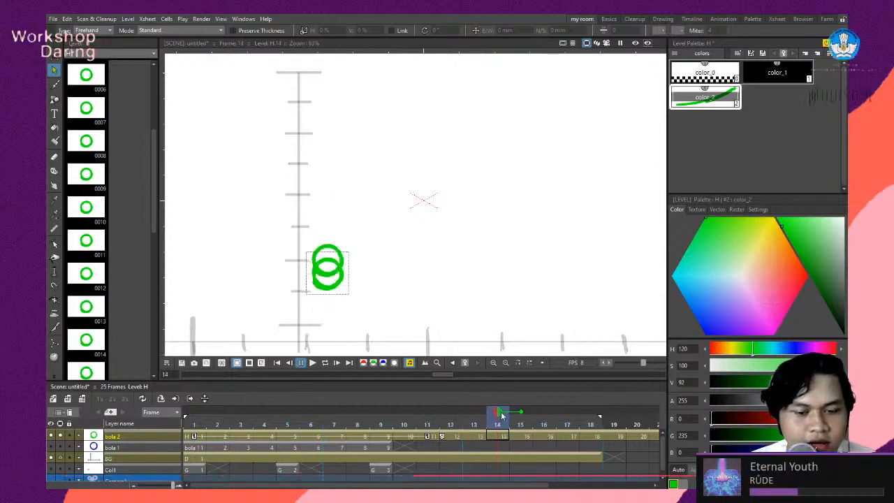
drag(507, 417, 470, 421)
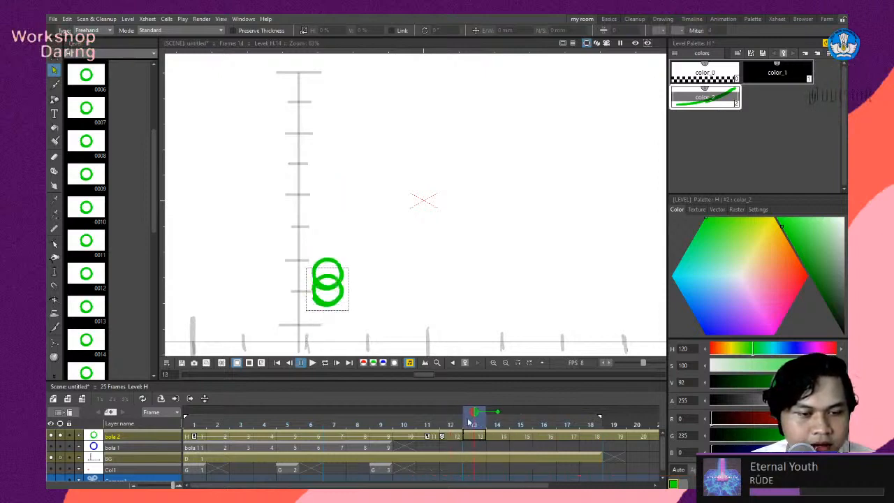
Undo the ball move and the duplicated drawing on frame 14.
key(ctrl+z)
key(ctrl+z)
key(ctrl+z)
key(ctrl+z)
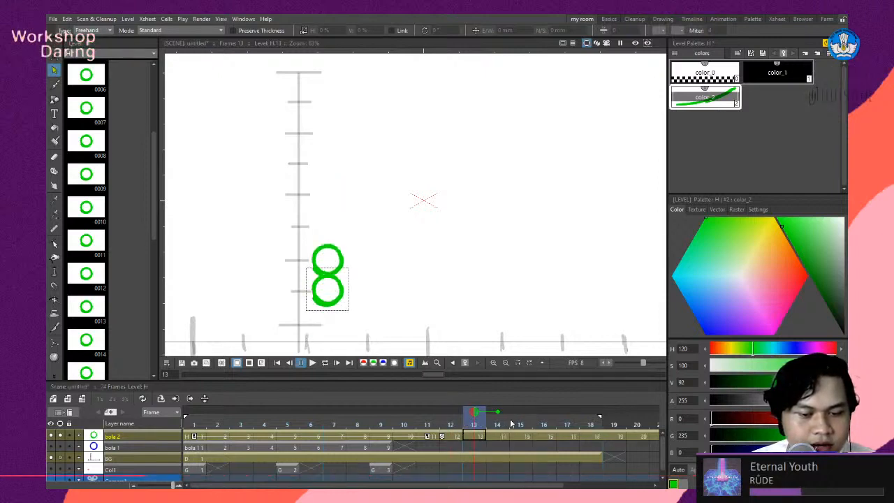
Clear the onion-skin marker and undo the in-between on frame 13 and the keyframe at frame 11.
drag(479, 417, 426, 423)
click(473, 413)
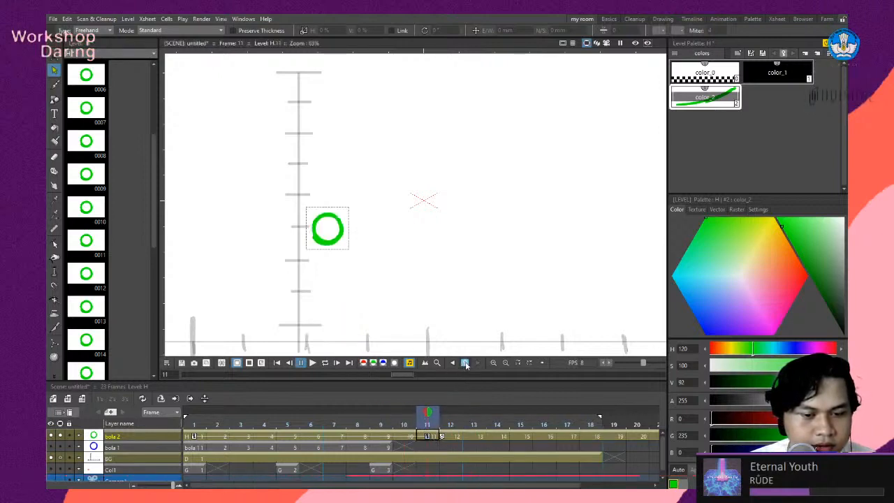
mouse_move(428, 417)
mouse_down()
mouse_move(260, 419)
mouse_move(311, 419)
mouse_move(288, 438)
mouse_move(307, 440)
mouse_move(323, 457)
mouse_up()
key(Right)
key(Right)
key(Right)
key(Right)
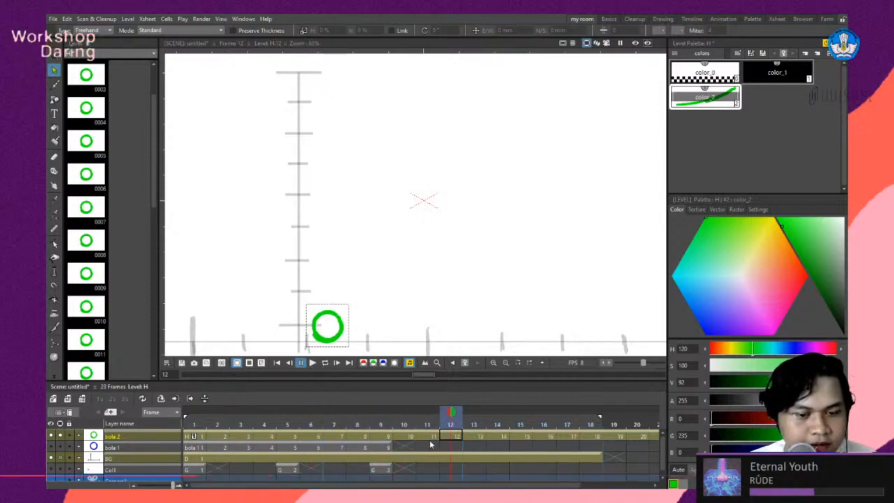
Flip back and forth through frames 12, 13 and 14 to examine the ball's spacing as it leaves the ground.
key(Right)
key(Right)
key(Right)
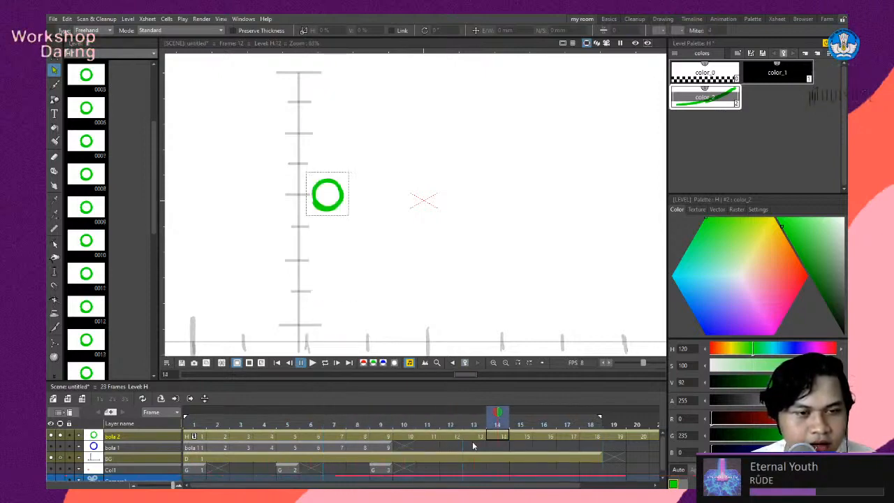
key(Left)
key(Left)
key(Left)
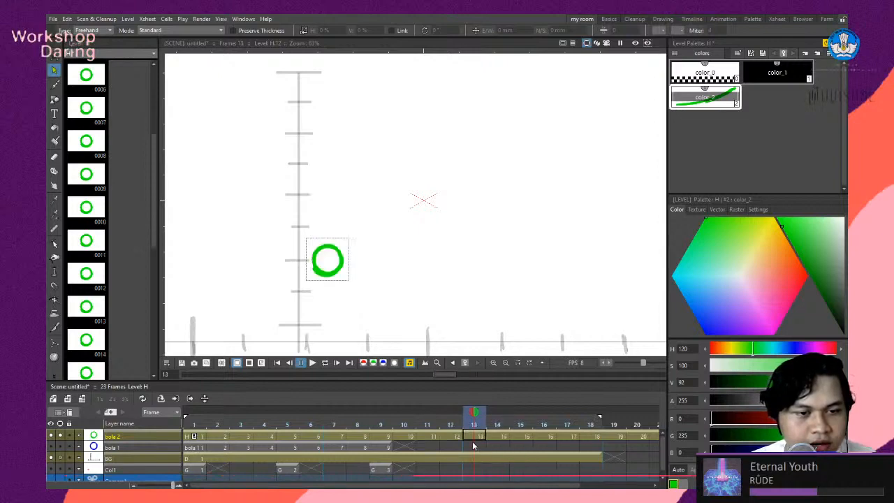
key(Right)
key(Left)
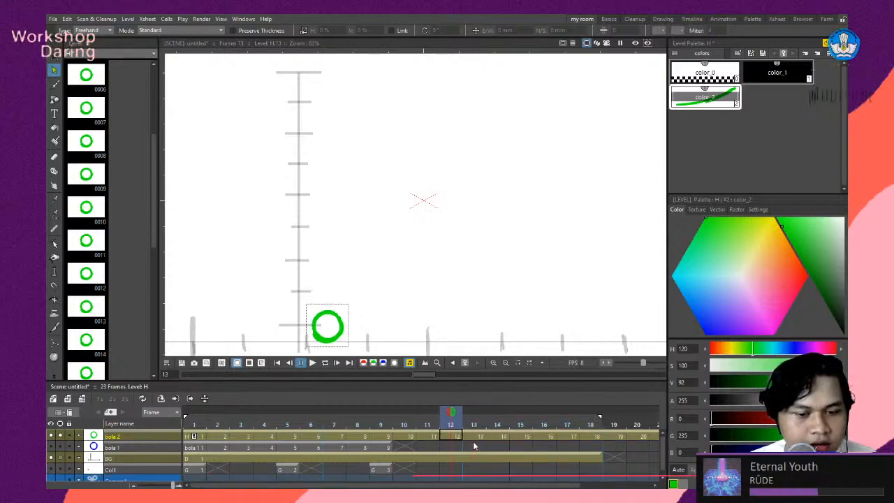
key(Right)
key(Left)
key(Right)
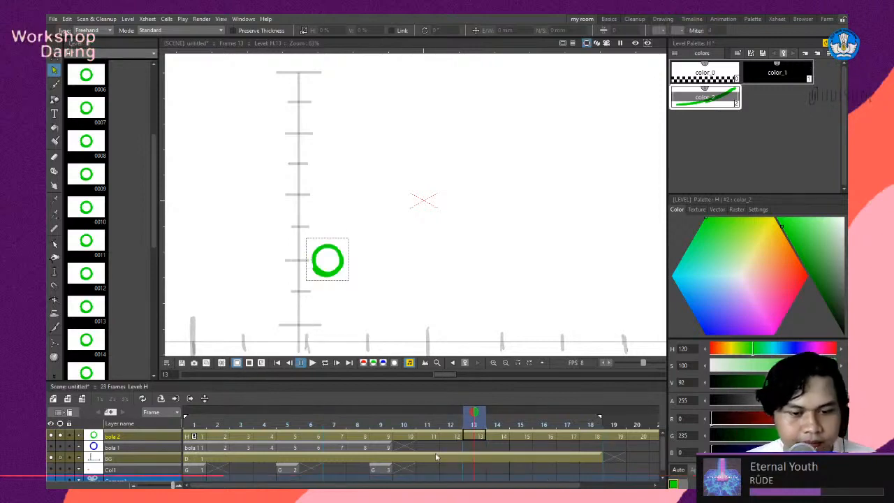
Duplicate frame 12's drawing into a new frame 13, raise the ball about 27 mm, and compare it with frames 14 and 15.
click(458, 437)
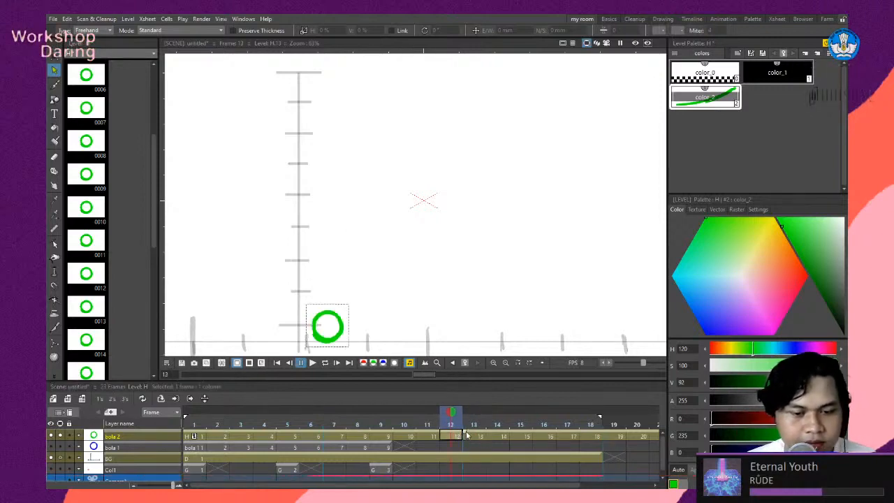
click(478, 437)
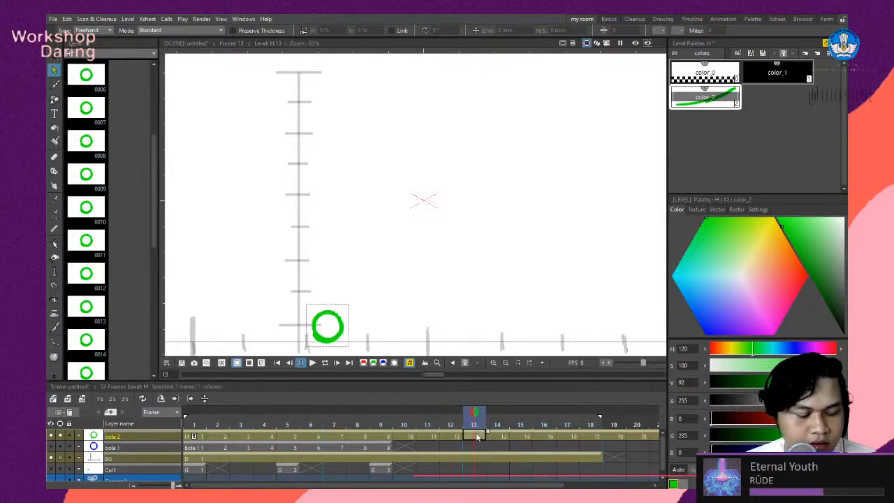
drag(338, 320, 338, 278)
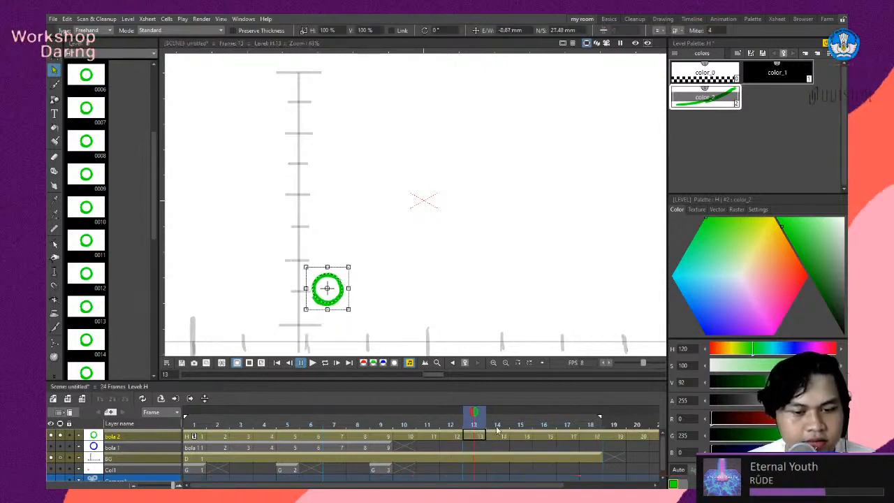
click(499, 418)
click(475, 415)
click(492, 415)
click(519, 415)
click(497, 417)
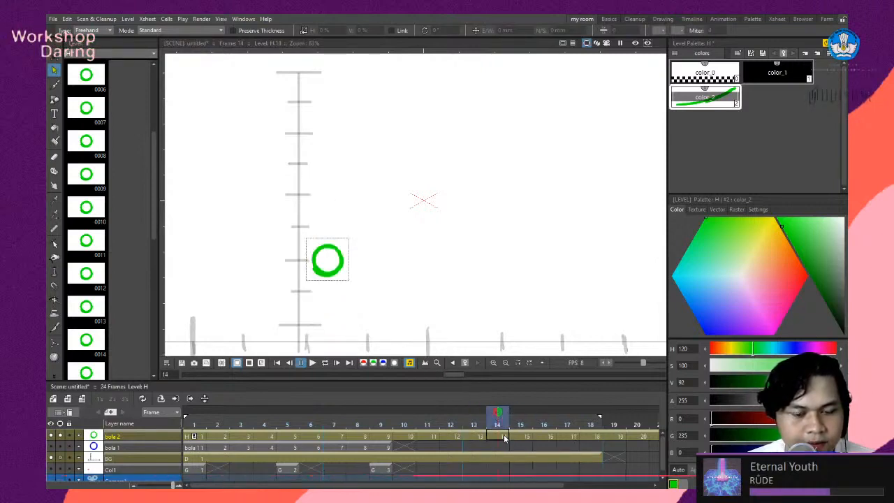
Duplicate frame 14's drawing into a new frame 15 and raise the ball about 27 mm.
click(505, 439)
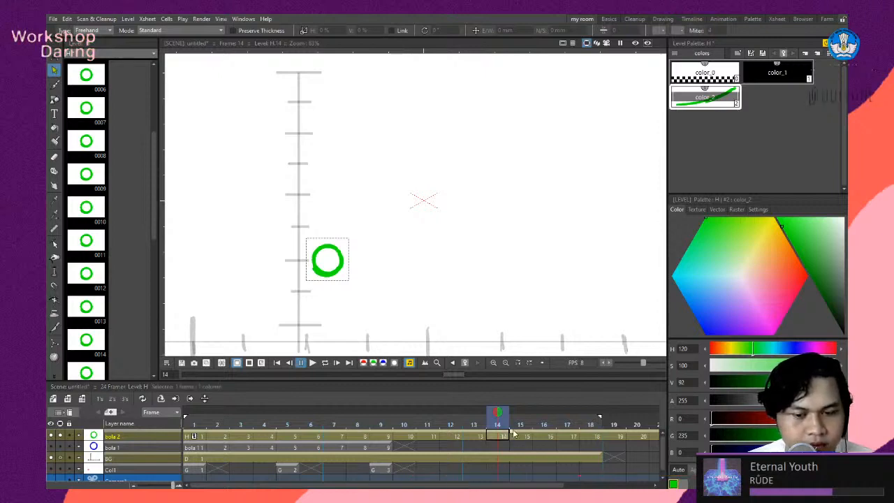
click(524, 437)
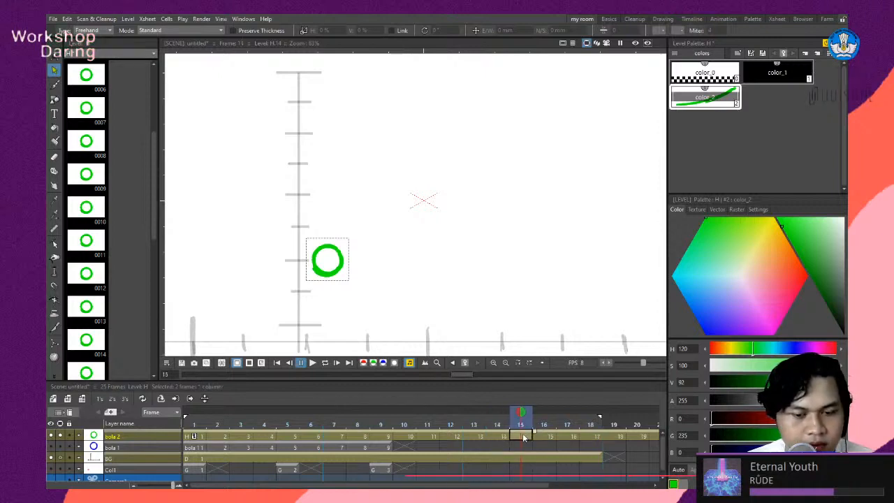
click(341, 263)
drag(341, 264, 341, 226)
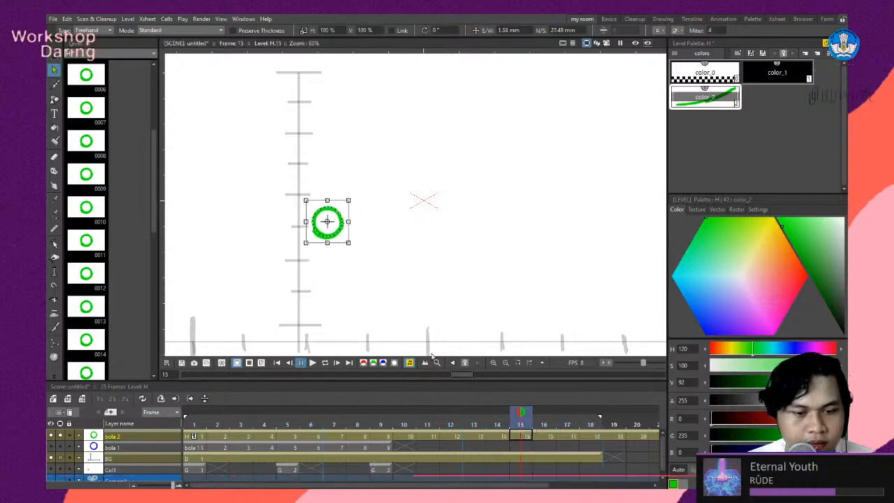
Try a copy of frame 15's drawing in a new frame 16 and compare it with frame 17.
click(544, 414)
click(526, 436)
click(549, 436)
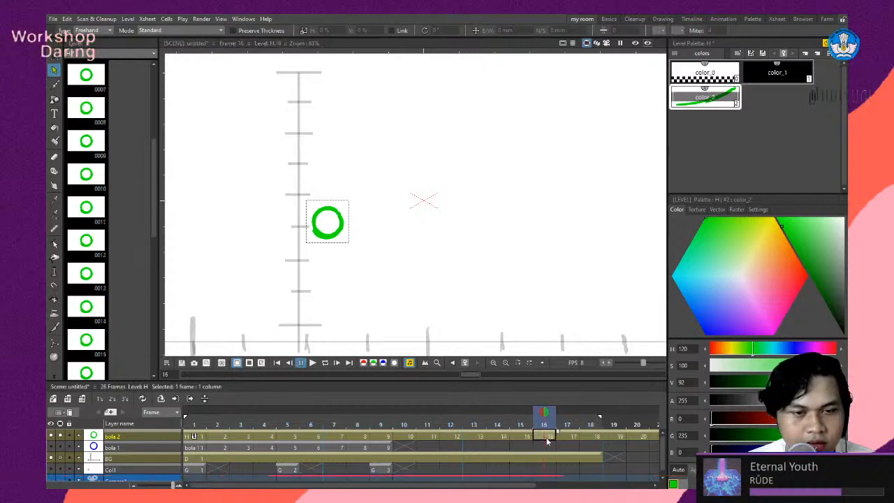
click(570, 437)
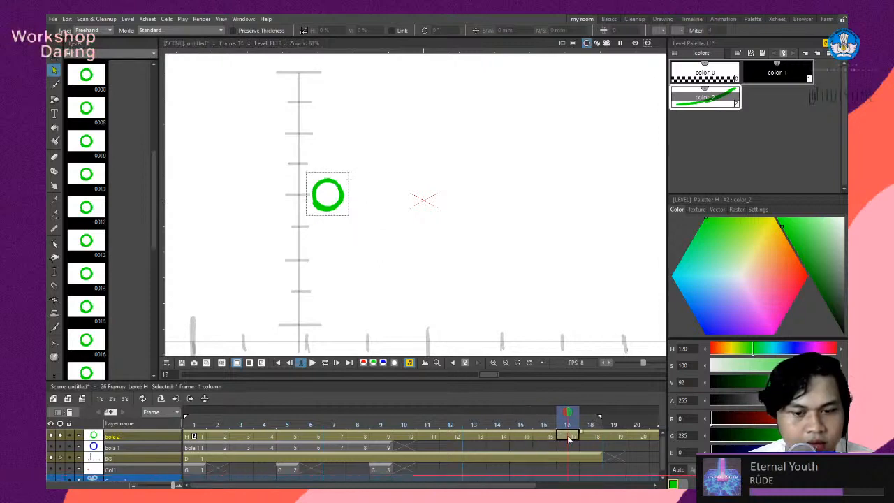
click(551, 437)
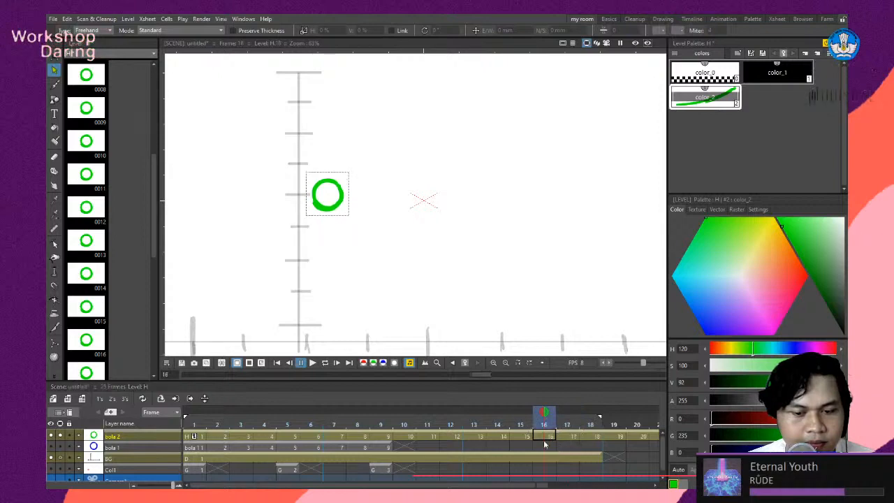
Duplicate frame 16's drawing into a new frame 17 and lower the ball about 8 mm.
click(527, 437)
click(551, 437)
click(567, 437)
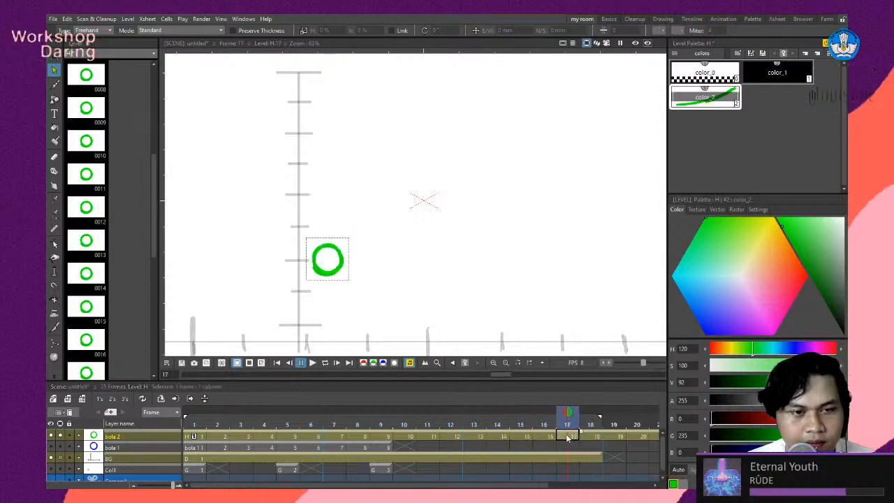
click(555, 436)
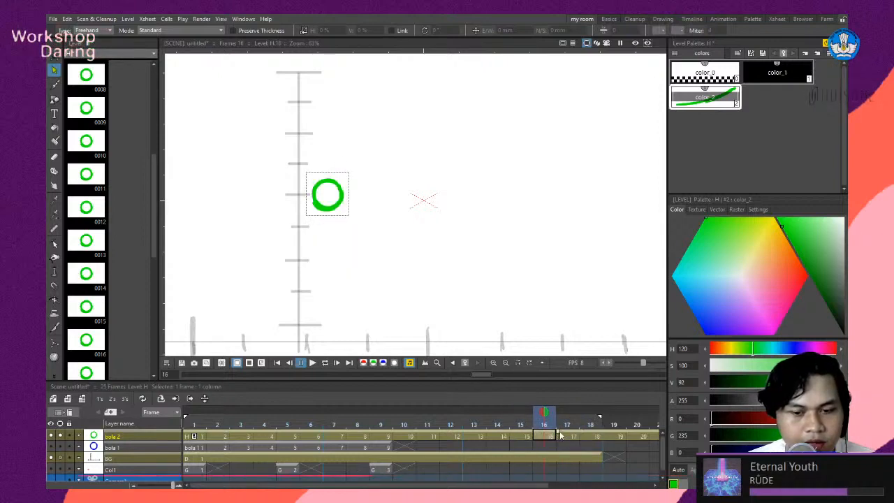
click(568, 437)
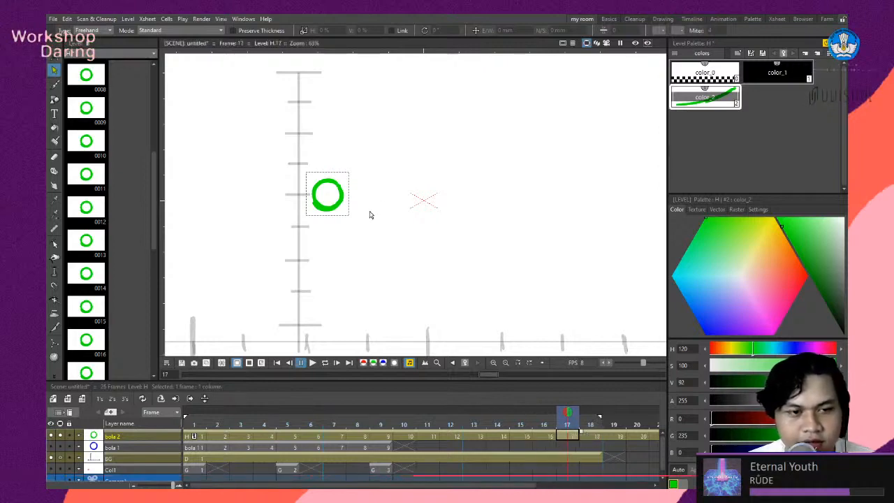
click(338, 205)
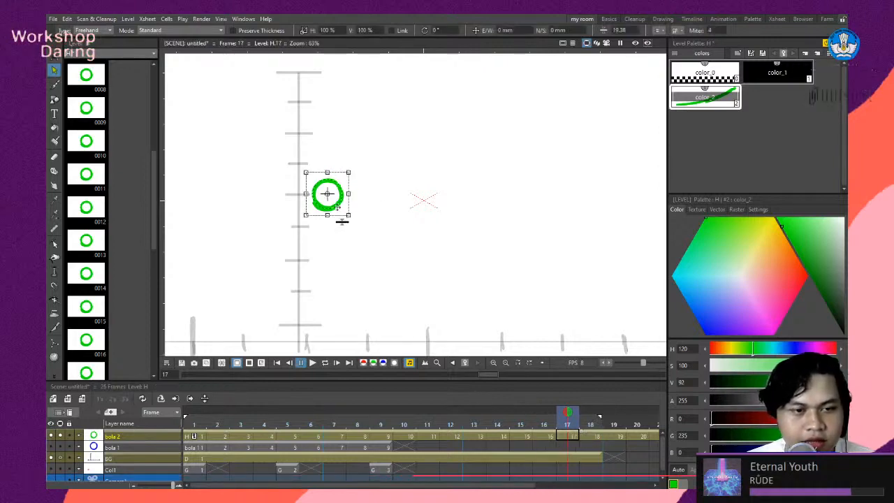
drag(339, 204, 340, 215)
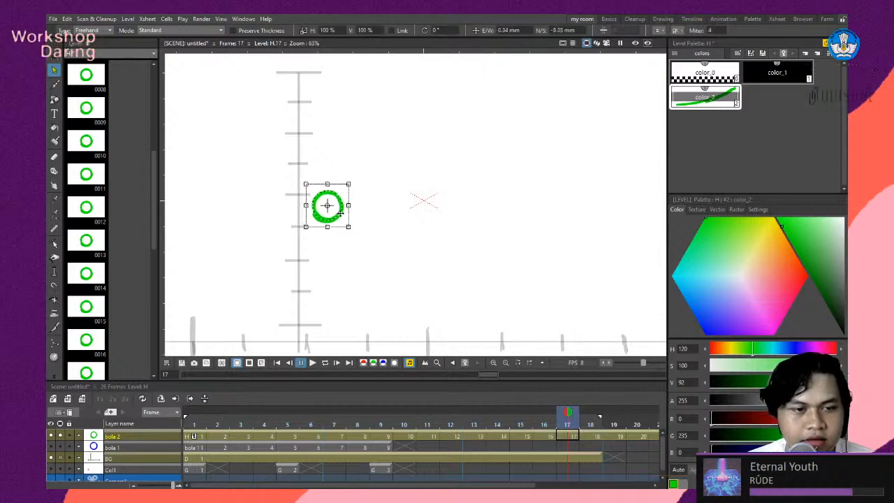
Compare frames 17 and 18 with frame 16 in onion skin, and play the bounce in a loop.
click(545, 412)
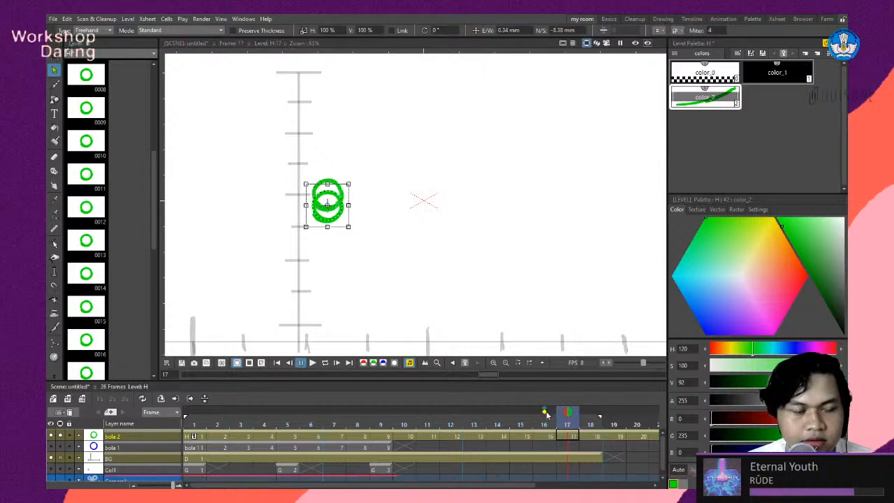
mouse_move(566, 418)
mouse_down()
mouse_move(289, 420)
mouse_move(592, 421)
mouse_up()
click(545, 409)
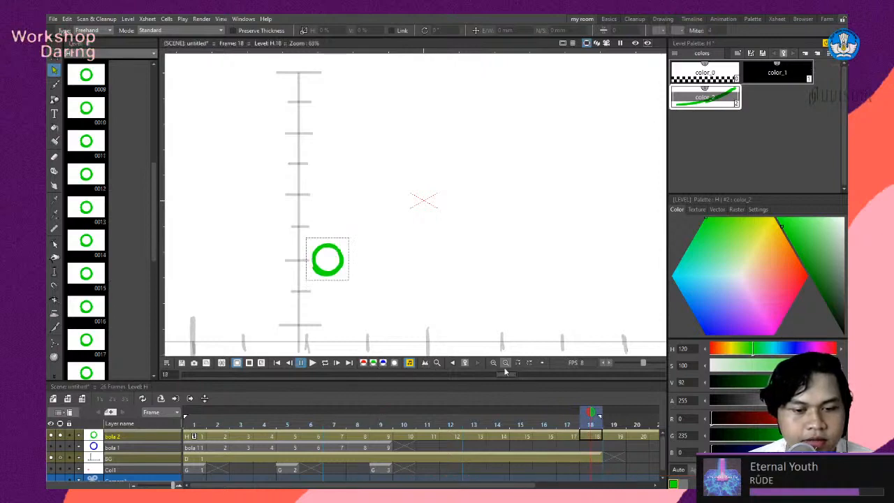
click(325, 362)
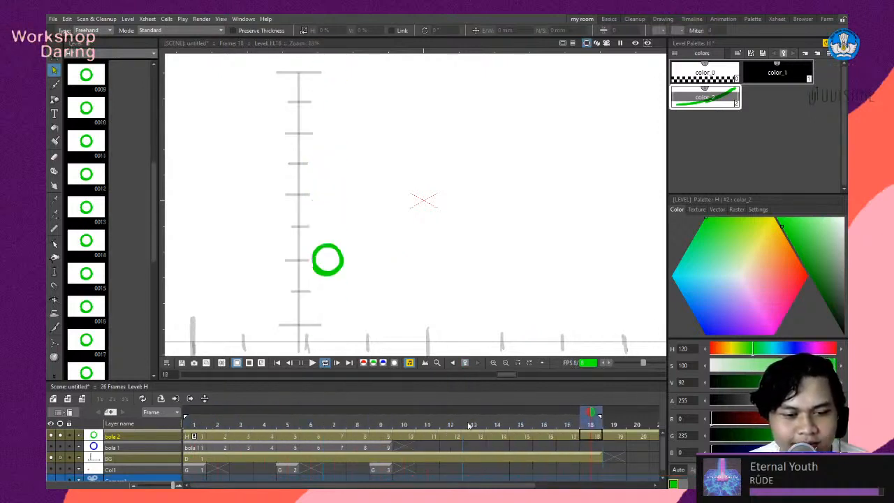
click(326, 363)
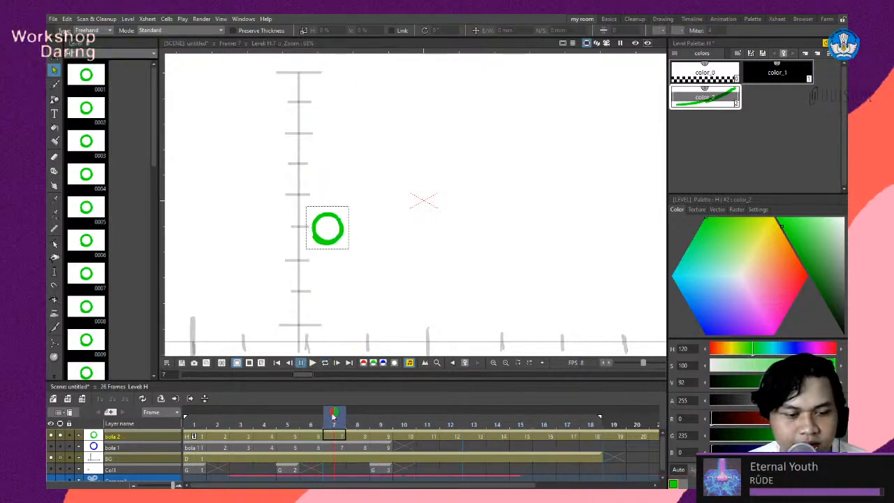
Clear the ball drawing from frame 2 of the bola 2 layer, leaving its cell empty.
click(189, 422)
drag(189, 422, 224, 424)
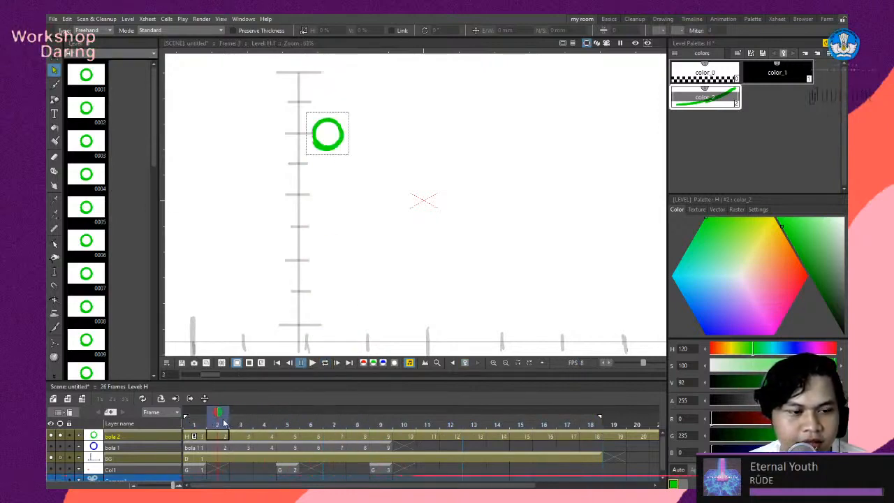
click(223, 437)
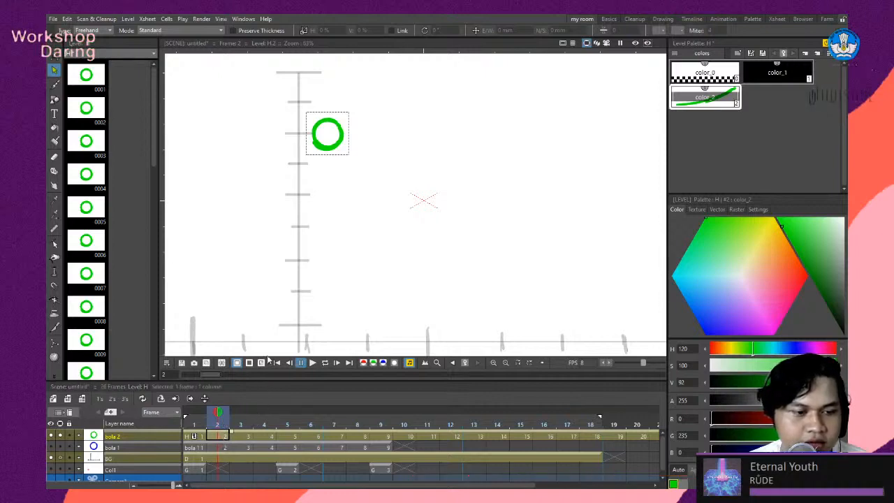
key(Delete)
click(237, 436)
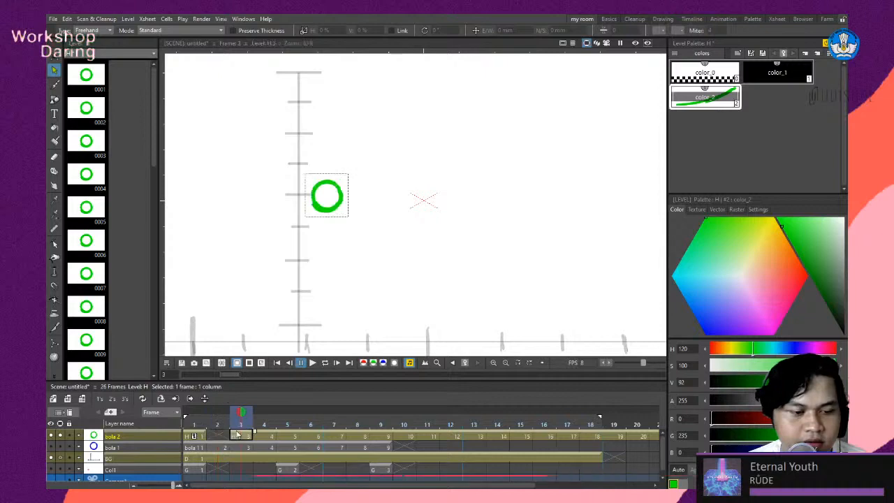
click(218, 436)
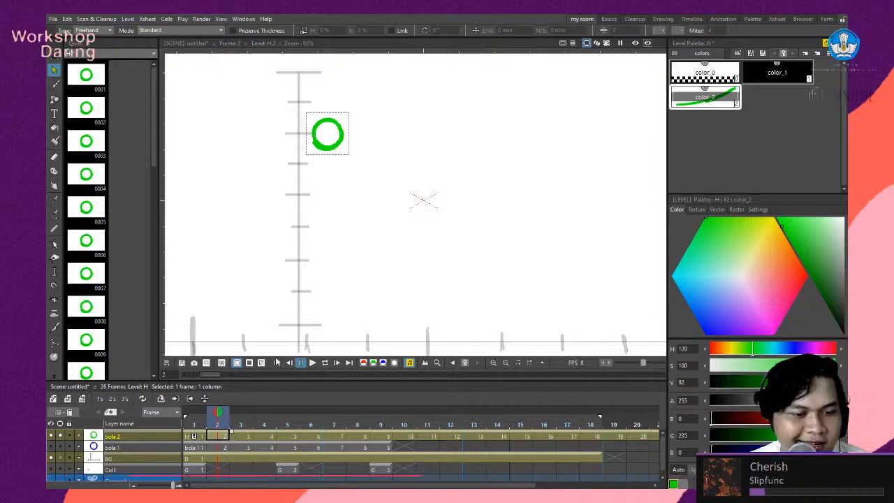
key(Delete)
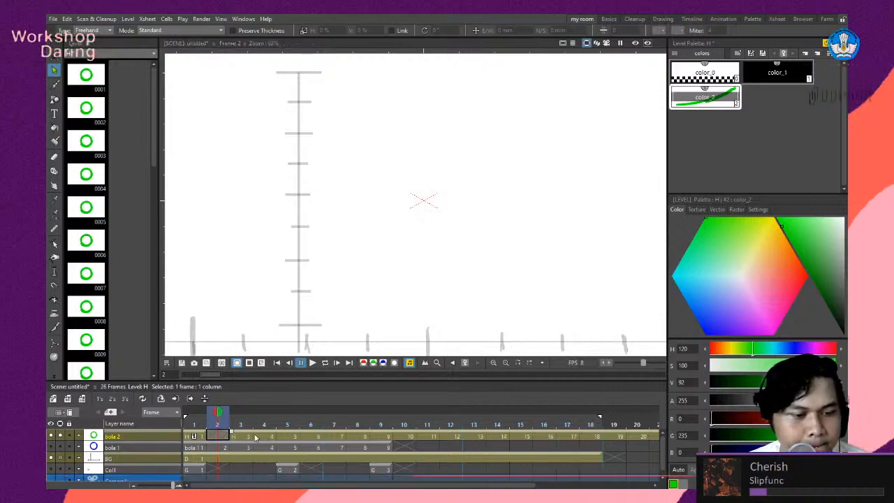
Try emptying frame 3 on the bola 2 layer and undo each attempt.
click(252, 437)
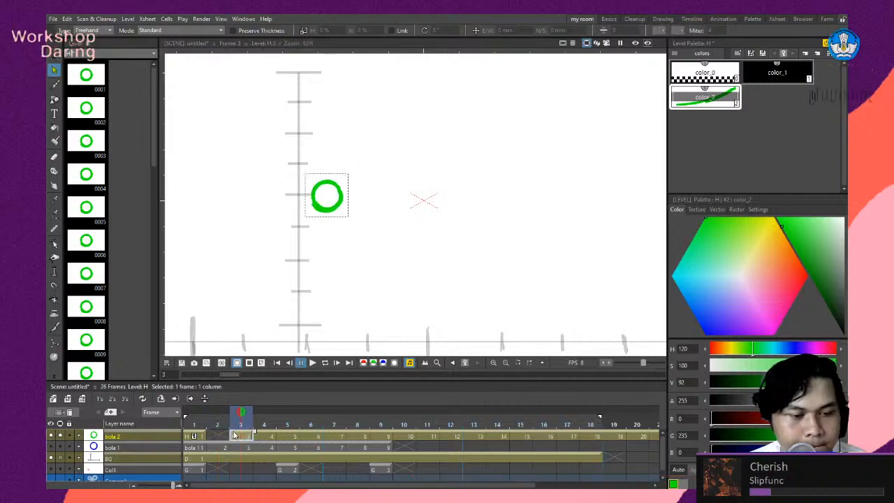
key(Delete)
key(ctrl+z)
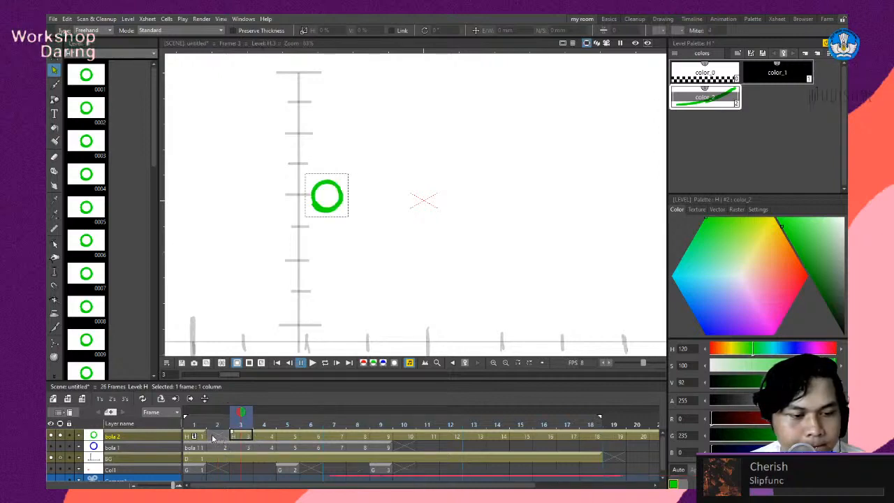
click(215, 437)
click(235, 434)
click(228, 434)
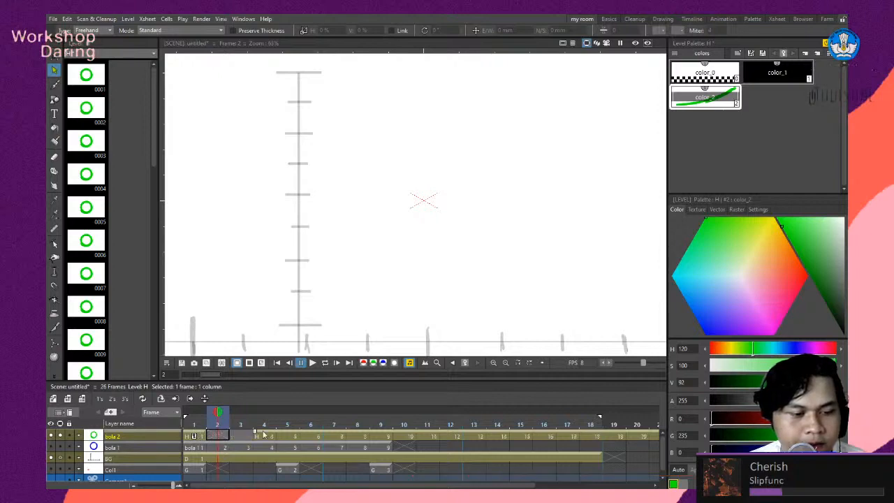
key(ctrl+z)
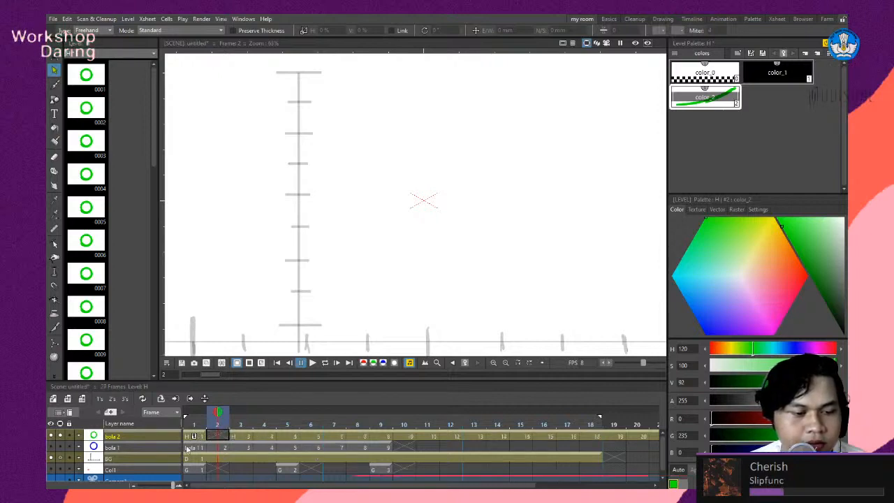
click(245, 436)
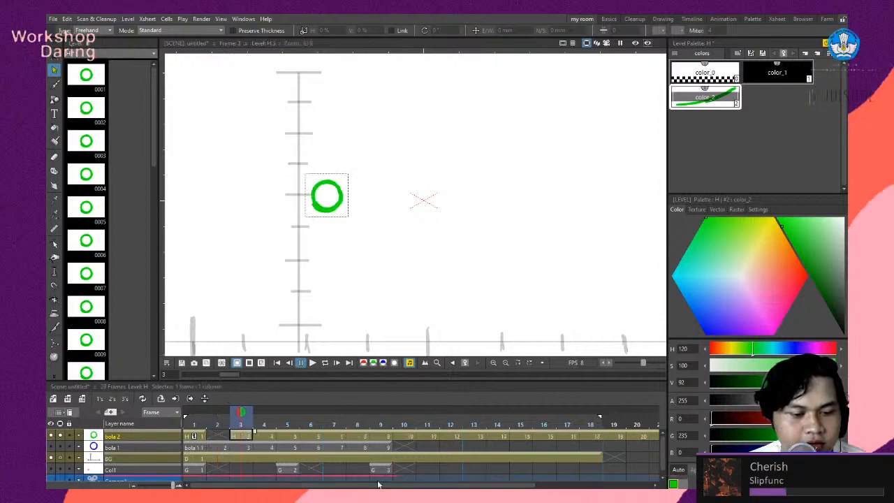
Try moving all bola 2 drawings from frame 3 onward one frame earlier, and undo back until frame 2 has its ball again.
drag(378, 486, 494, 487)
shift+click(624, 436)
drag(605, 487, 344, 478)
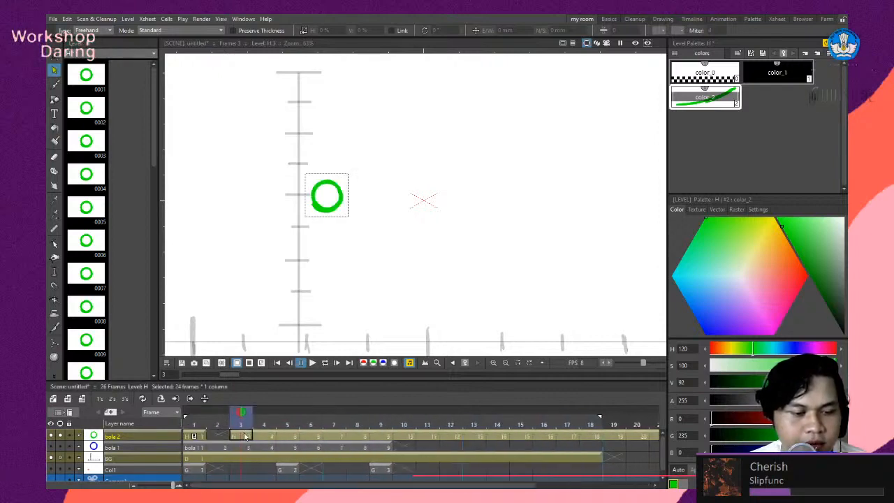
drag(248, 436, 225, 434)
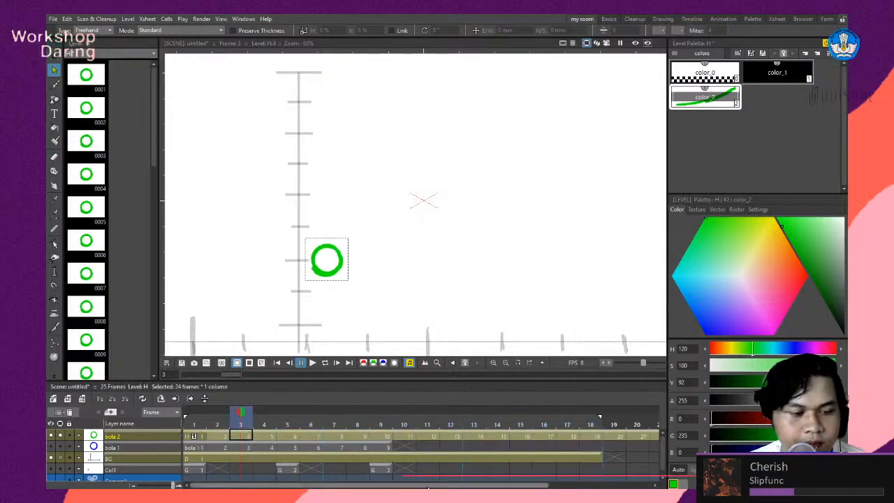
mouse_move(241, 419)
mouse_down()
mouse_move(194, 420)
mouse_move(259, 418)
mouse_move(230, 429)
mouse_up()
key(ctrl+z)
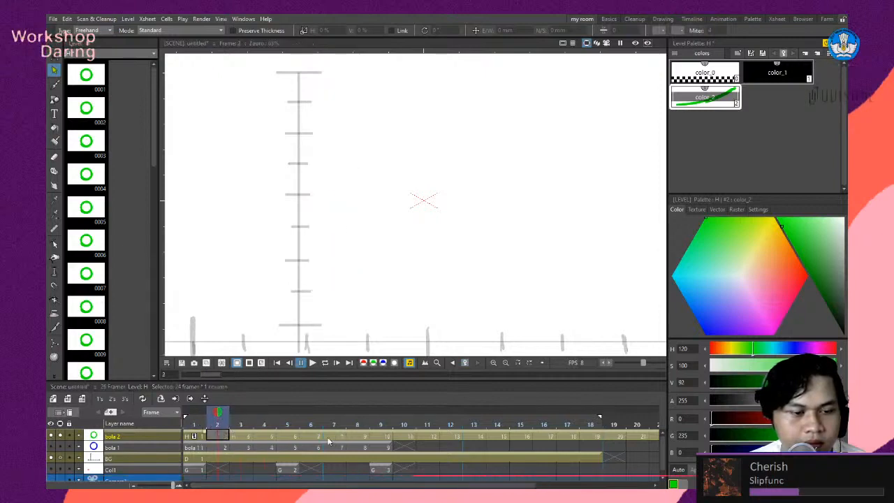
key(ctrl+z)
Clear frame 4 on the bola 2 layer and move frames 5 to 26 one frame earlier to close the gap.
click(247, 436)
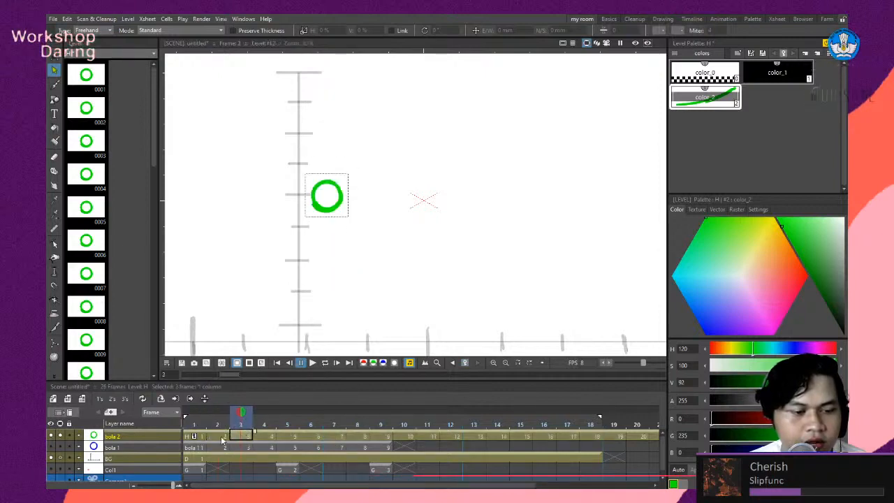
click(268, 438)
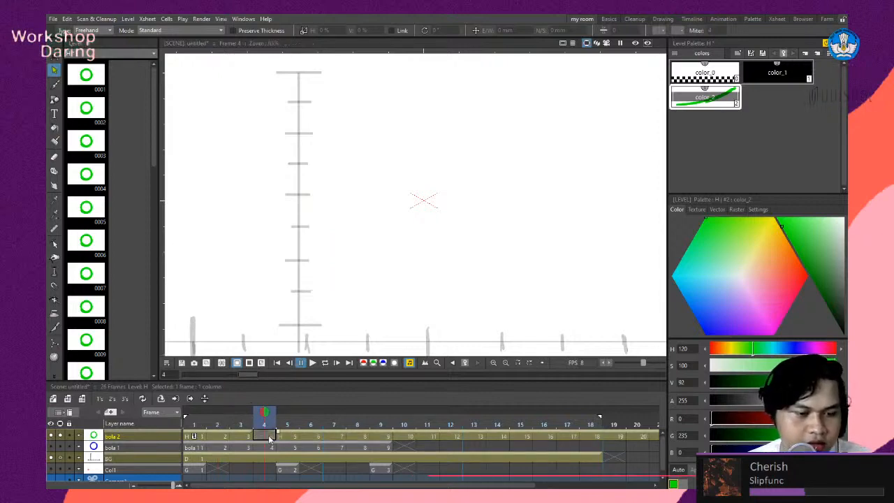
click(289, 436)
drag(520, 487, 635, 487)
shift+click(629, 438)
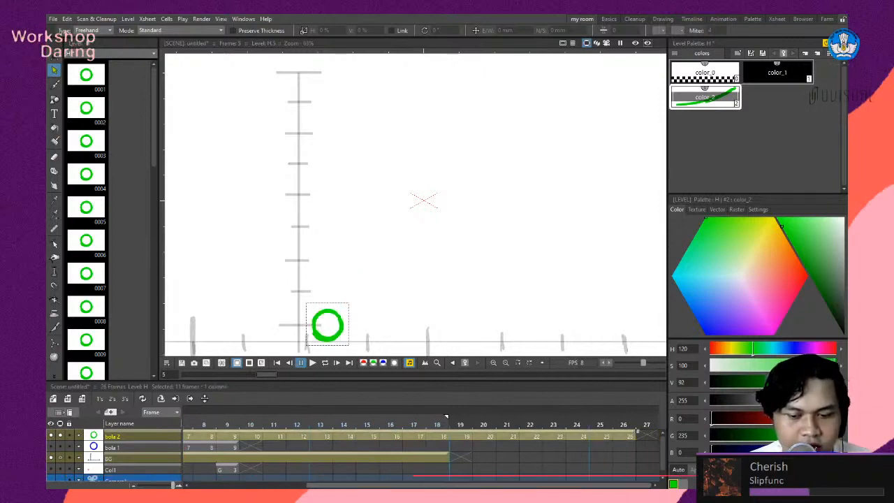
drag(500, 485, 384, 485)
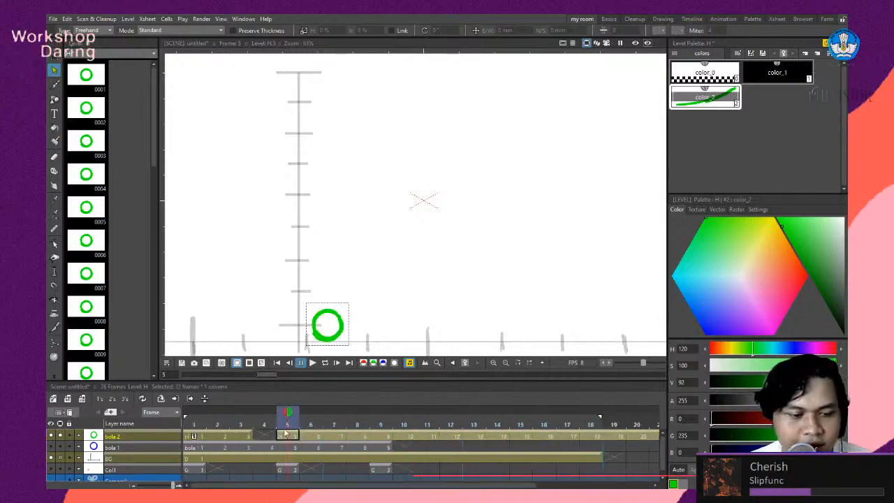
drag(285, 432, 271, 433)
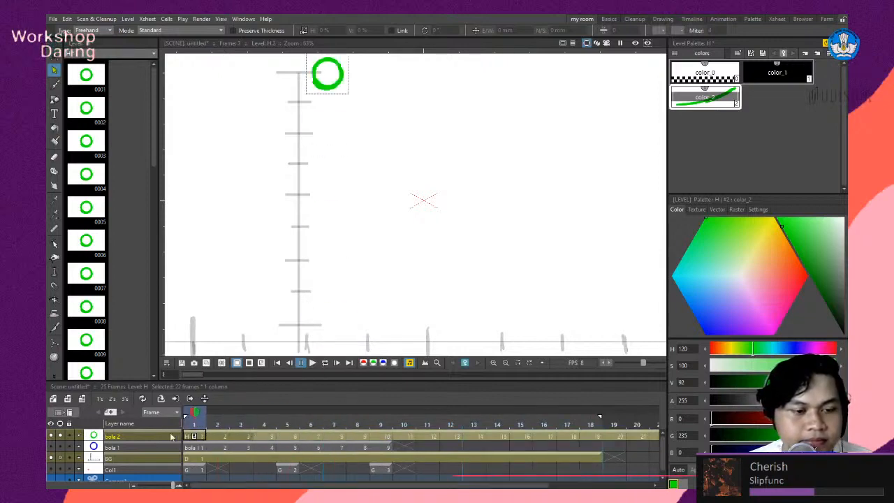
Play the green ball animation several times to check the bounce timing.
click(313, 363)
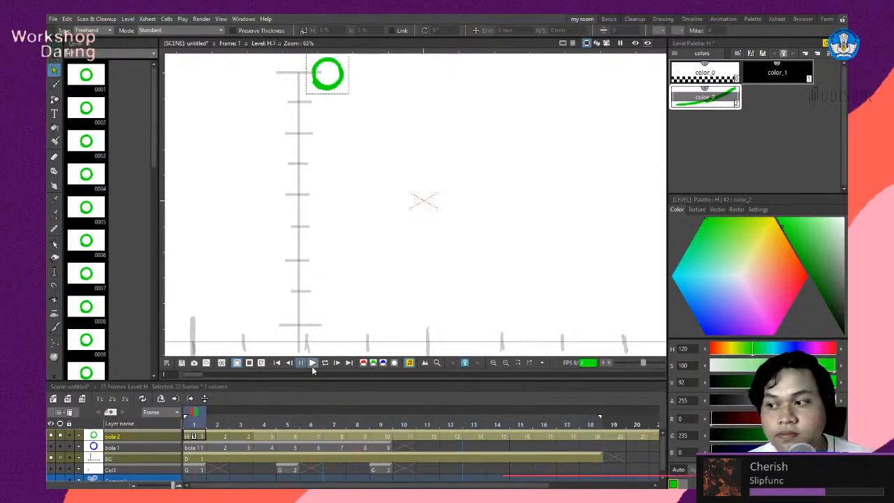
click(312, 367)
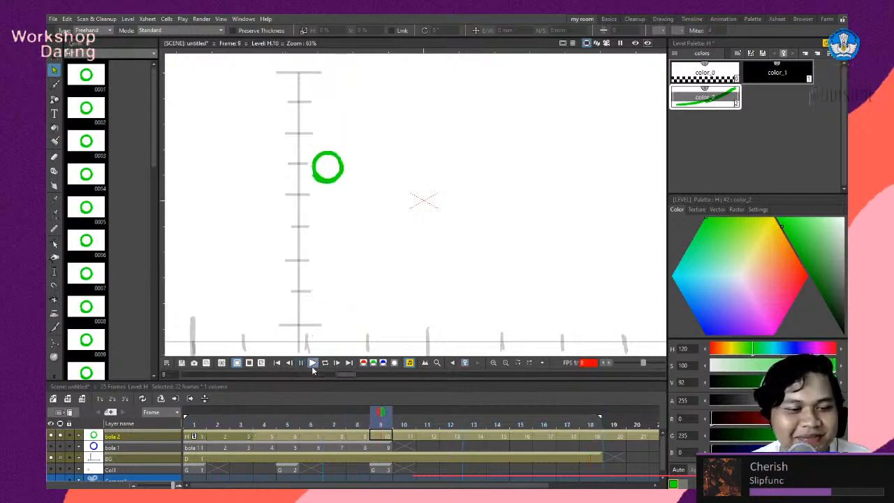
click(313, 368)
Extend the playback range to end at frame 25 and play the whole bounce.
mouse_move(546, 414)
mouse_down()
mouse_move(226, 415)
mouse_move(375, 430)
mouse_move(449, 415)
mouse_move(590, 415)
mouse_move(427, 415)
mouse_move(508, 429)
mouse_move(568, 420)
mouse_move(591, 425)
mouse_move(593, 435)
mouse_move(567, 435)
mouse_move(589, 435)
mouse_up()
click(594, 434)
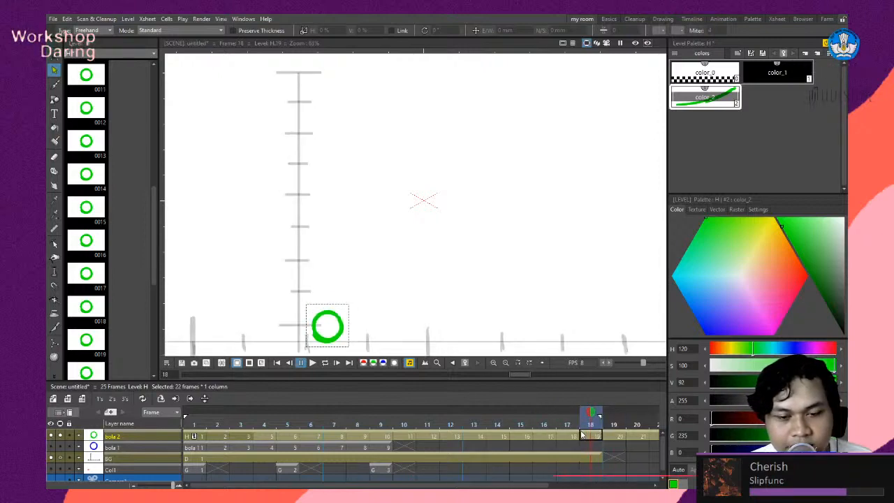
mouse_move(600, 417)
mouse_down()
mouse_move(672, 422)
mouse_move(584, 419)
mouse_up()
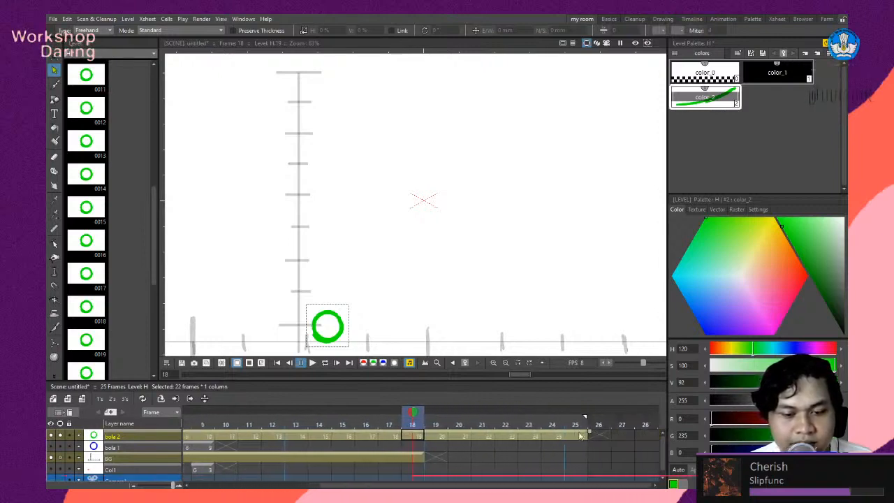
drag(349, 421, 481, 421)
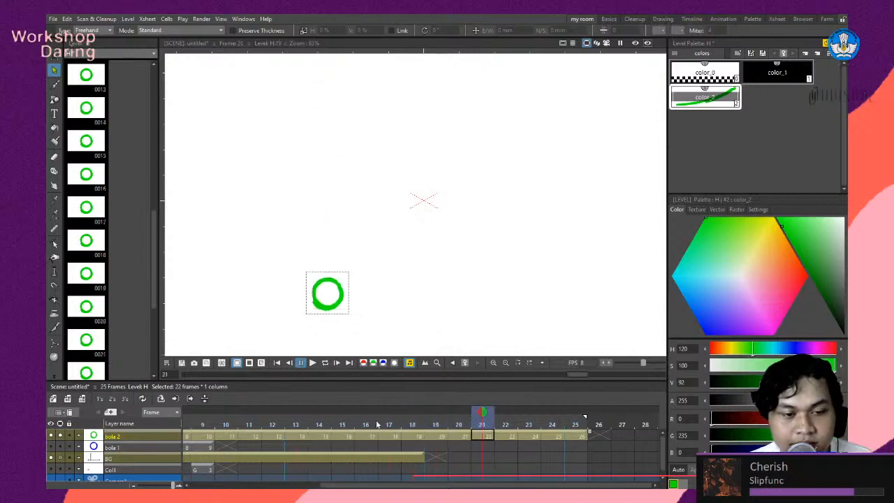
click(313, 363)
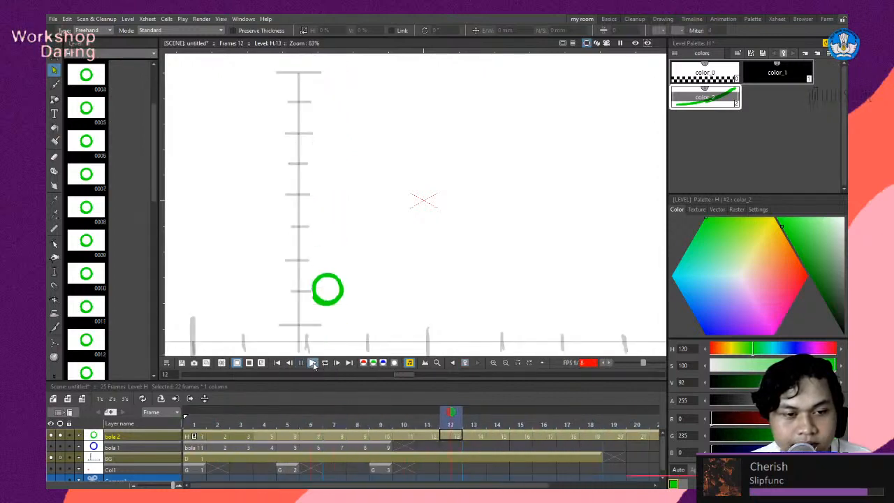
click(314, 365)
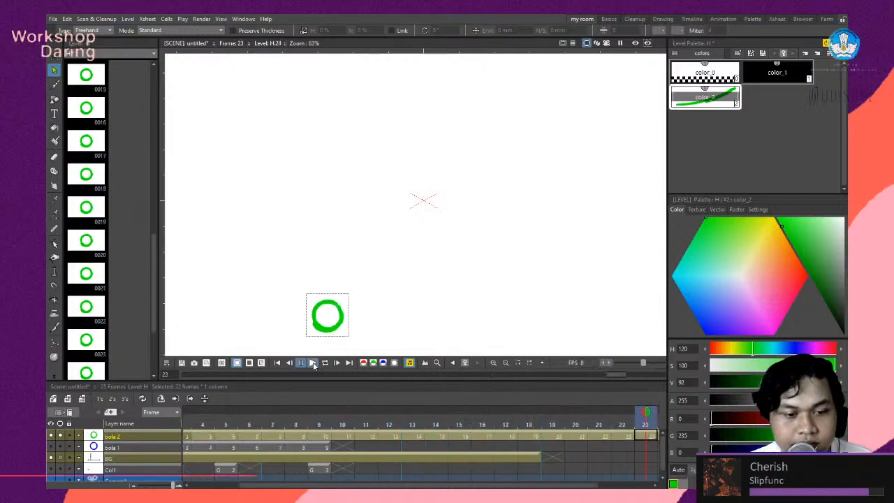
Raise the ball on frame 17 of the bola 2 layer by about 15 mm.
drag(645, 414, 514, 438)
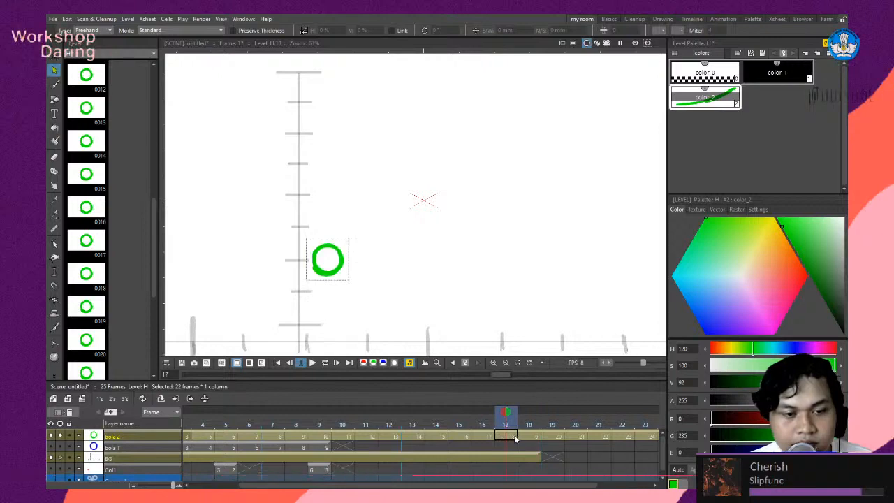
click(336, 271)
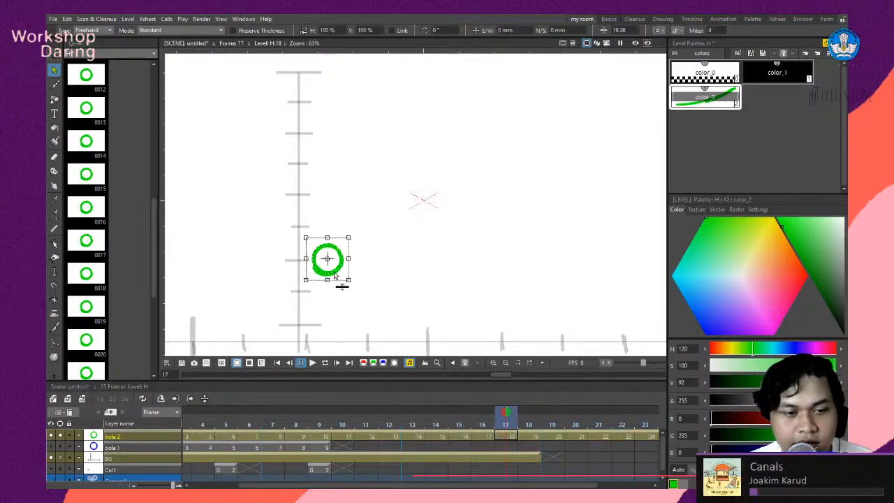
drag(342, 285, 345, 251)
Duplicate frame 17's drawing into a new frame 18, lower its ball about 38 mm, and check it against the earlier frames in onion skin.
click(514, 438)
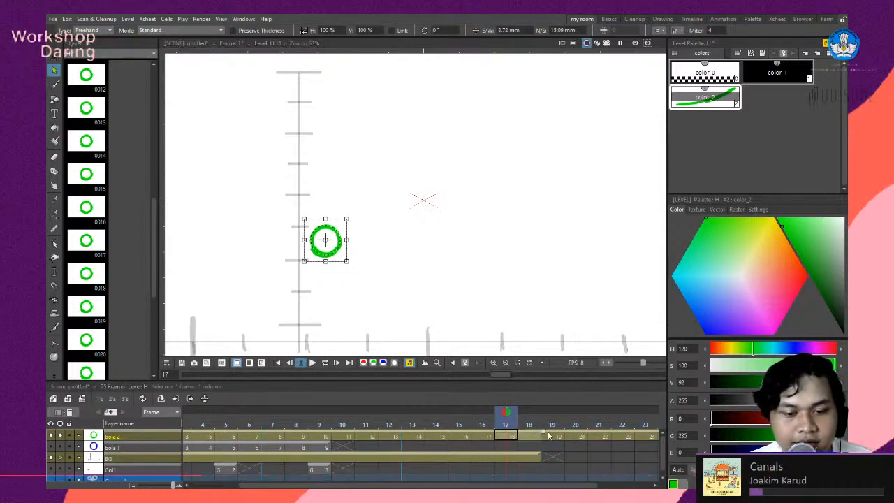
click(532, 436)
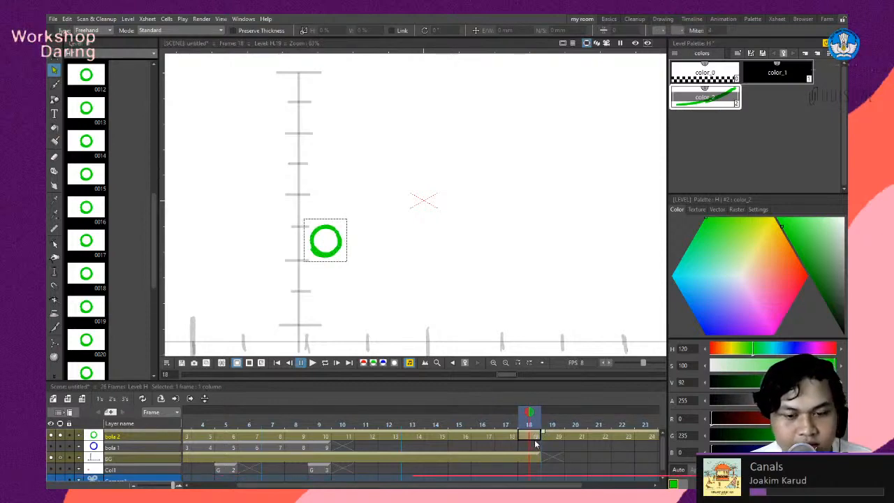
click(333, 257)
drag(339, 265, 339, 309)
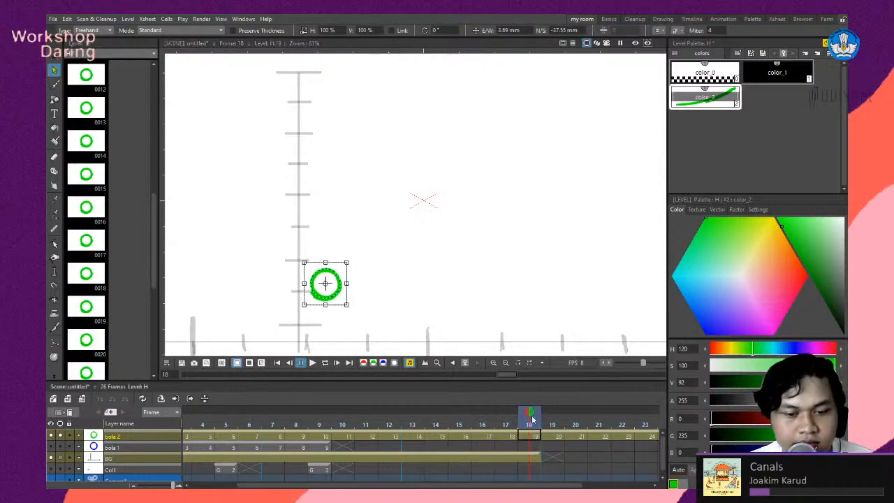
drag(529, 413, 112, 423)
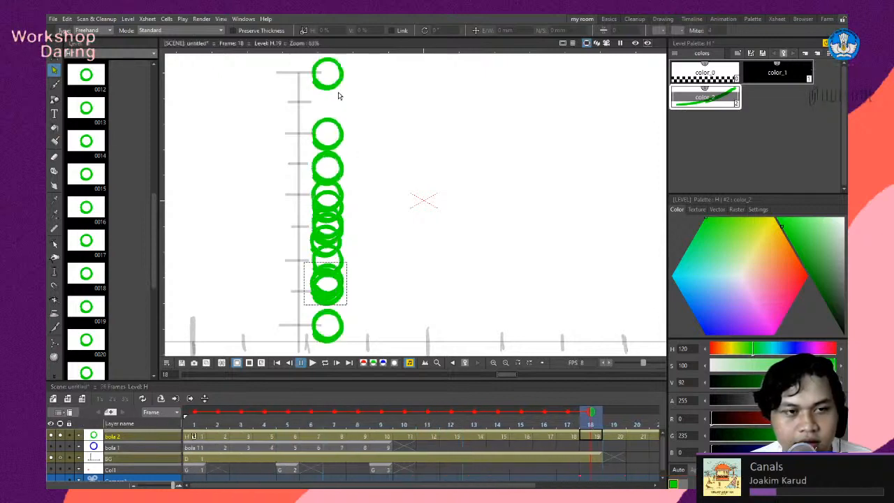
drag(208, 413, 608, 421)
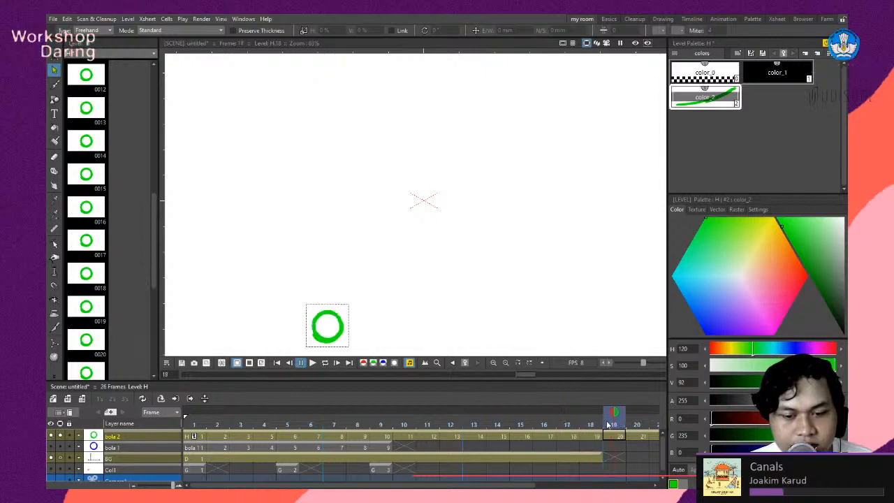
Extend the BG layer's guide drawing to frame 26 so it covers the full bounce.
drag(490, 485, 608, 484)
click(452, 458)
click(445, 454)
drag(451, 455, 637, 459)
Lower the ball on frame 20 of the bola 2 layer by about 5 mm.
drag(459, 417, 477, 430)
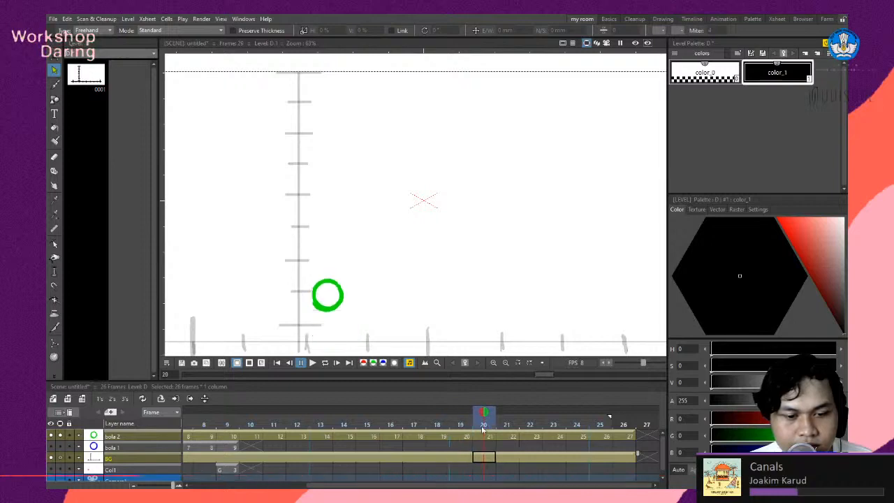
click(487, 438)
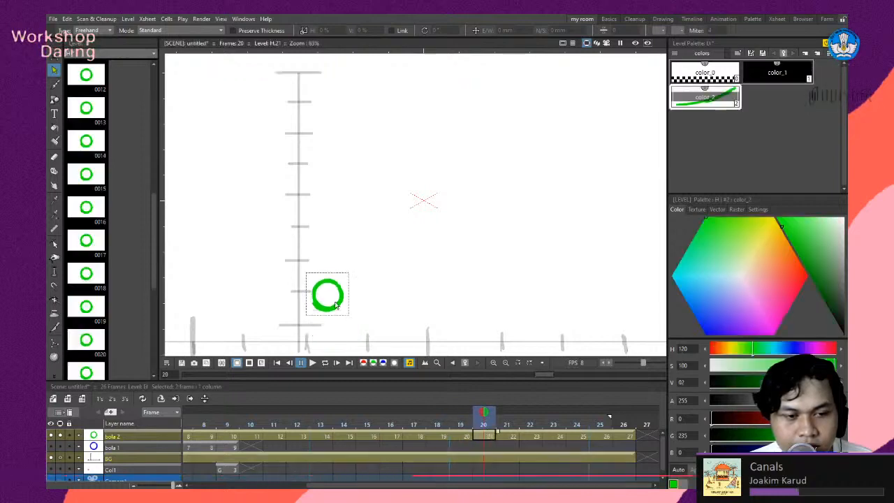
drag(336, 311, 336, 316)
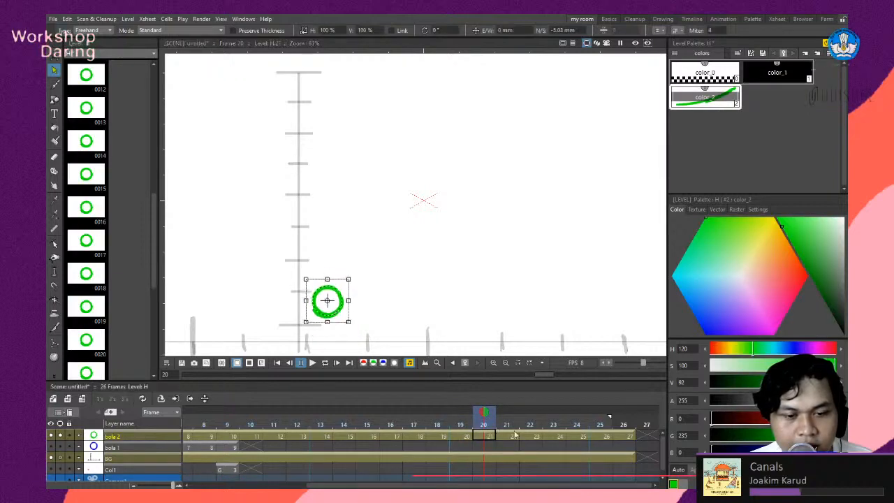
click(492, 438)
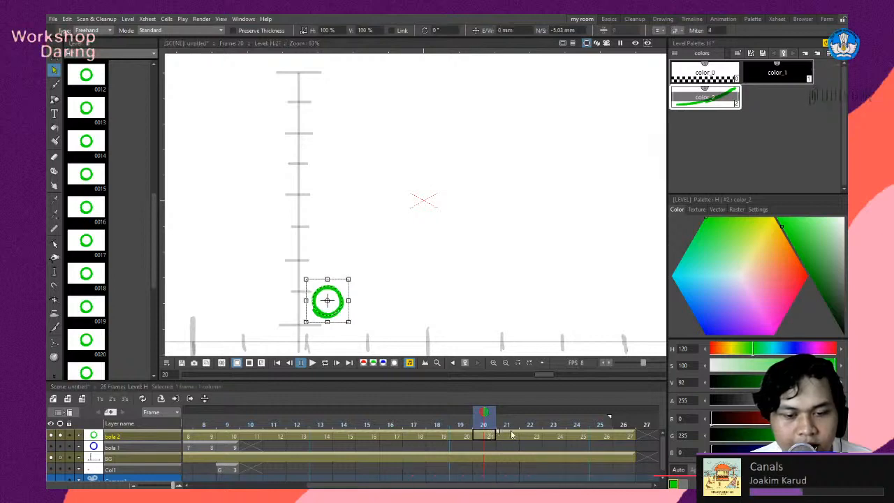
drag(500, 433, 522, 435)
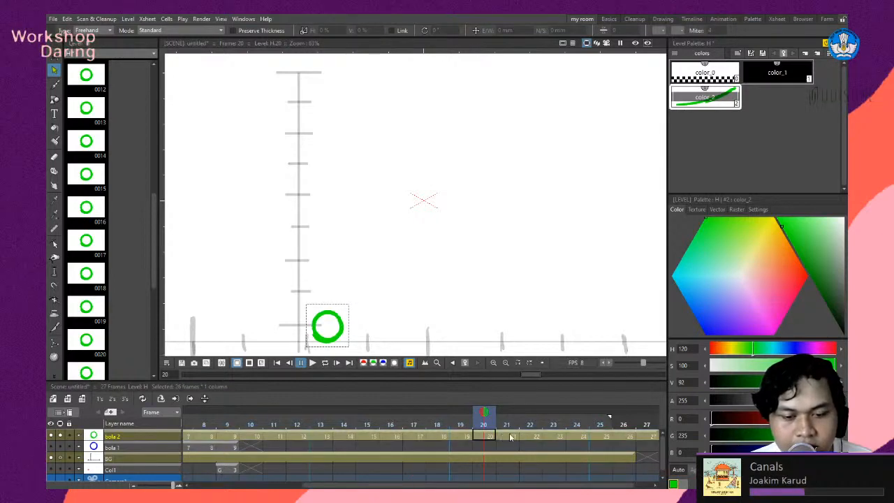
key(ctrl+z)
Duplicate frame 20's drawing into a new frame 21 on bola 2 and raise its ball about 14 mm.
click(493, 437)
drag(499, 433, 525, 434)
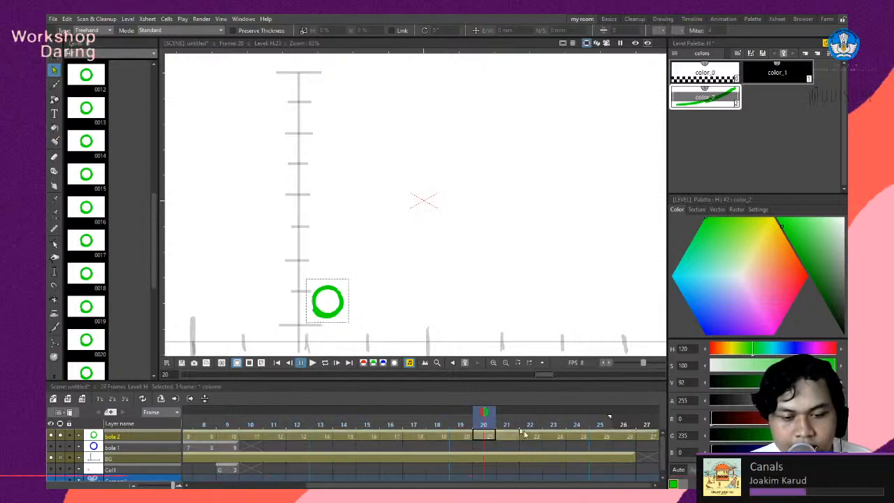
click(518, 437)
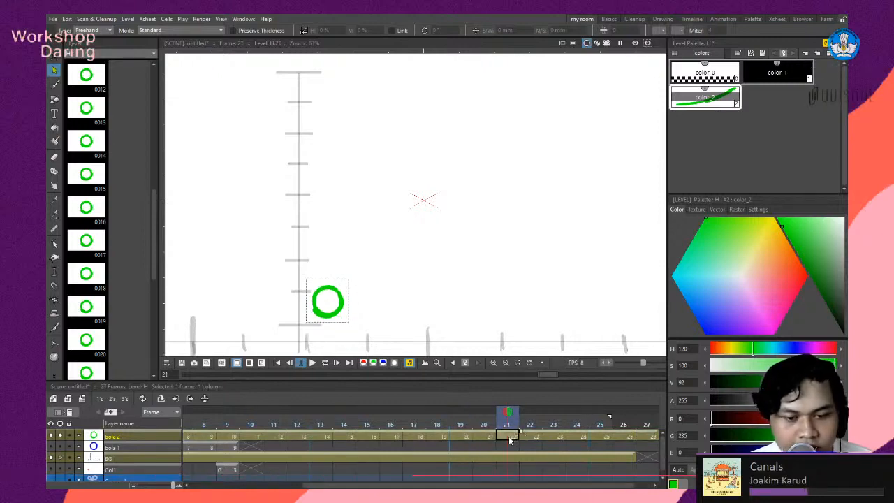
click(341, 300)
drag(342, 299, 348, 277)
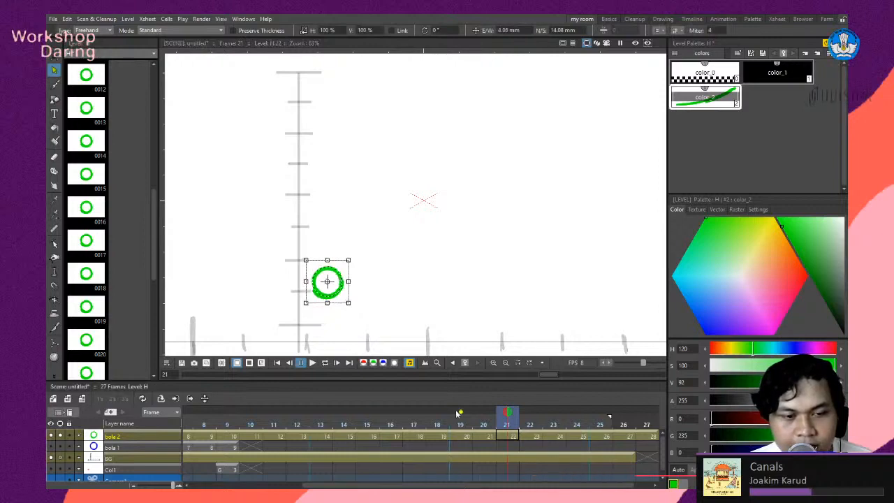
drag(338, 275, 337, 272)
Duplicate frame 22's drawing into a new frame 23 on bola 2 and lower its ball about 10 mm.
click(538, 436)
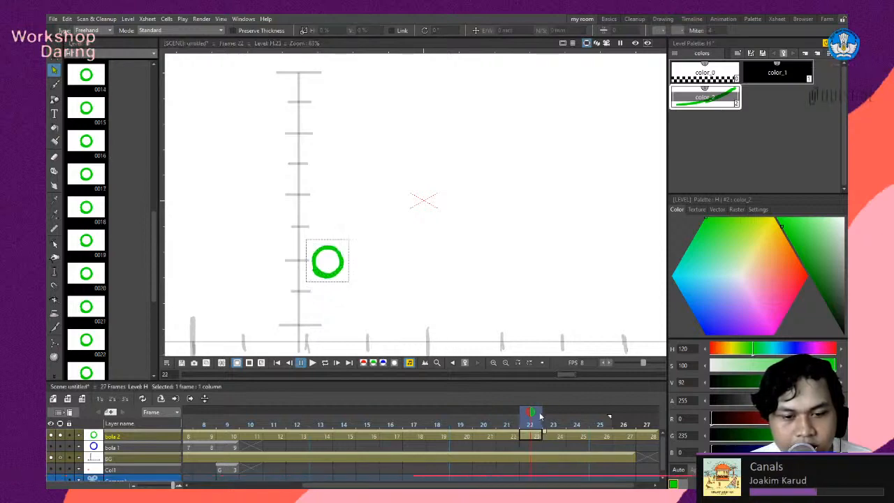
mouse_move(530, 418)
mouse_down()
mouse_move(485, 418)
mouse_move(529, 418)
mouse_up()
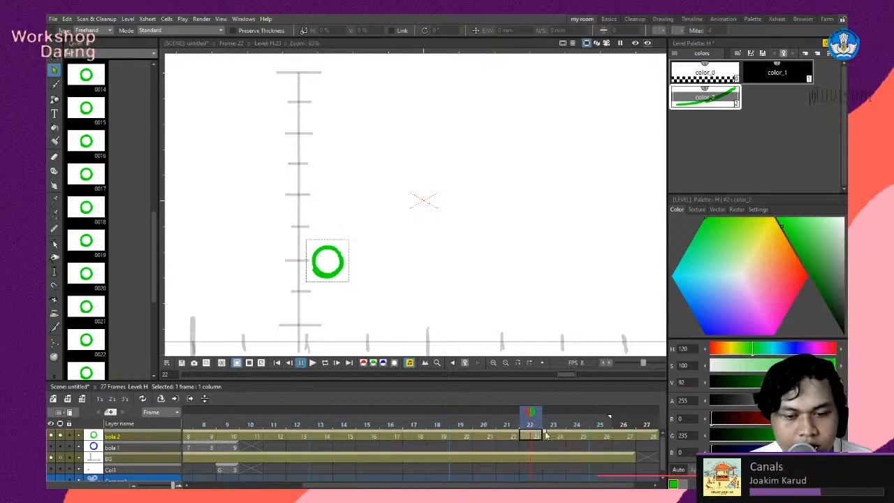
click(553, 436)
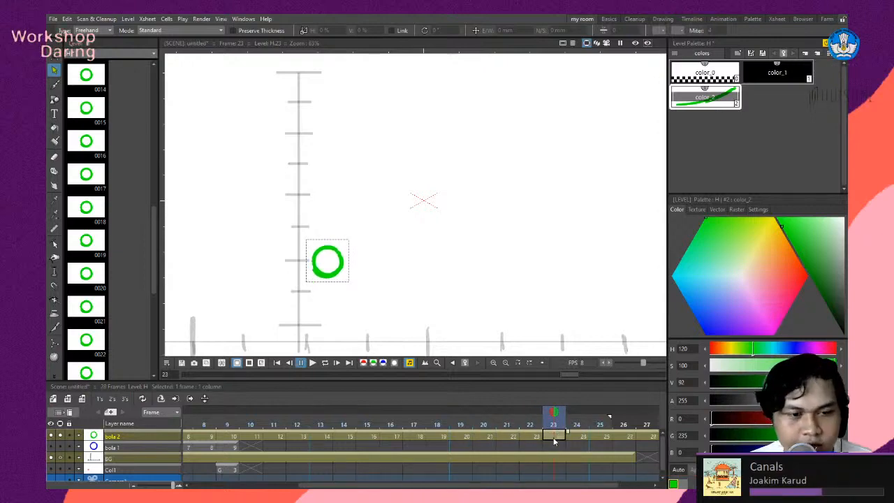
click(577, 417)
click(553, 418)
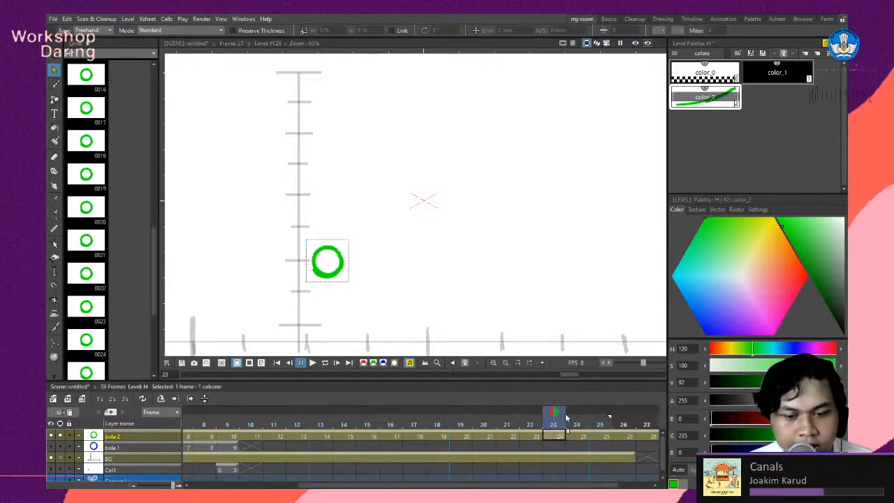
click(339, 276)
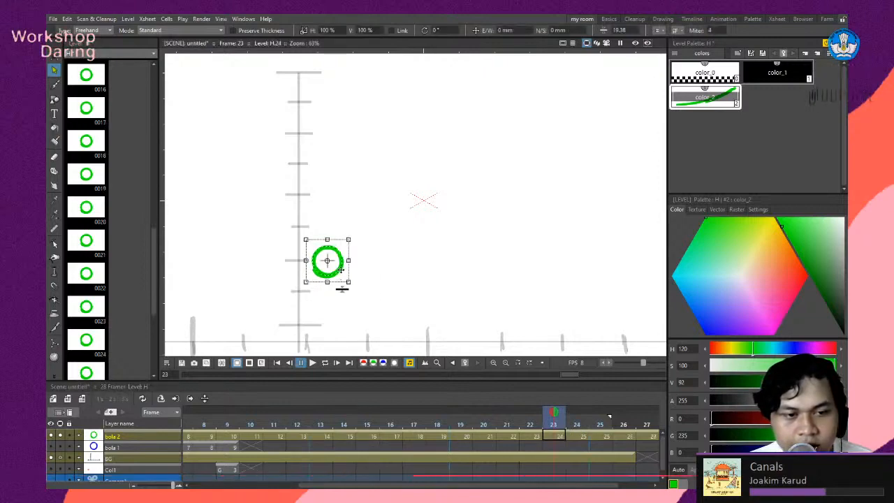
drag(341, 271, 342, 284)
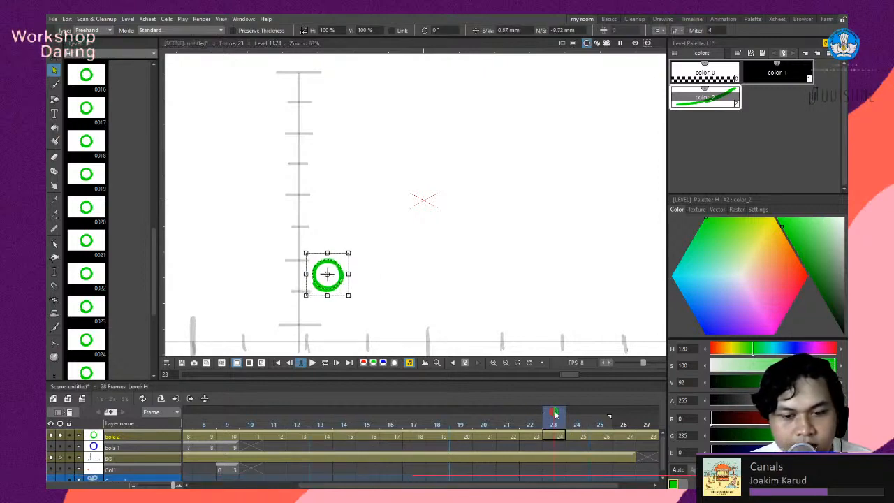
Duplicate frame 26's drawing into a new frame 27 on bola 2, show the neighbouring frames in onion skin, and raise its ball about 3 mm.
drag(557, 419, 624, 440)
click(615, 427)
click(628, 438)
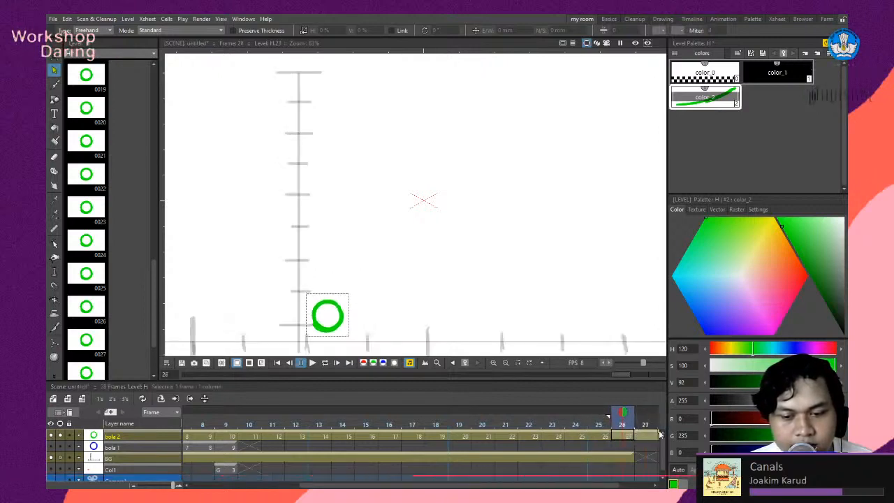
shift+click(646, 438)
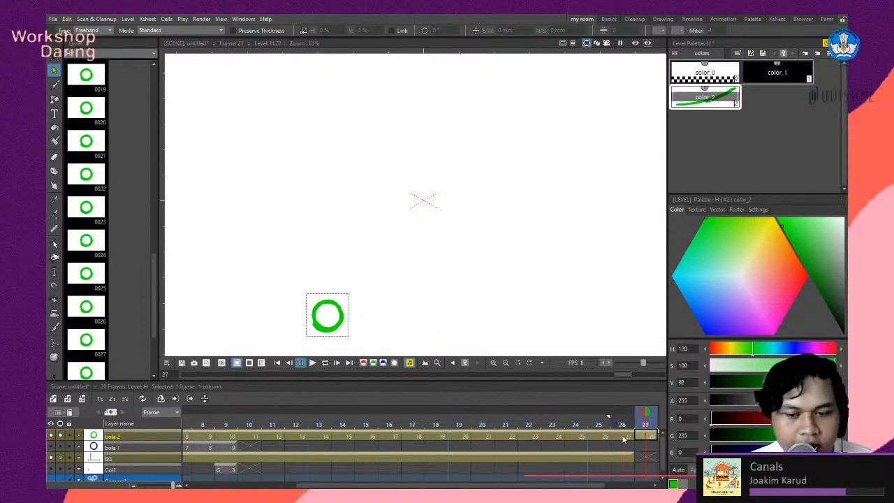
click(342, 328)
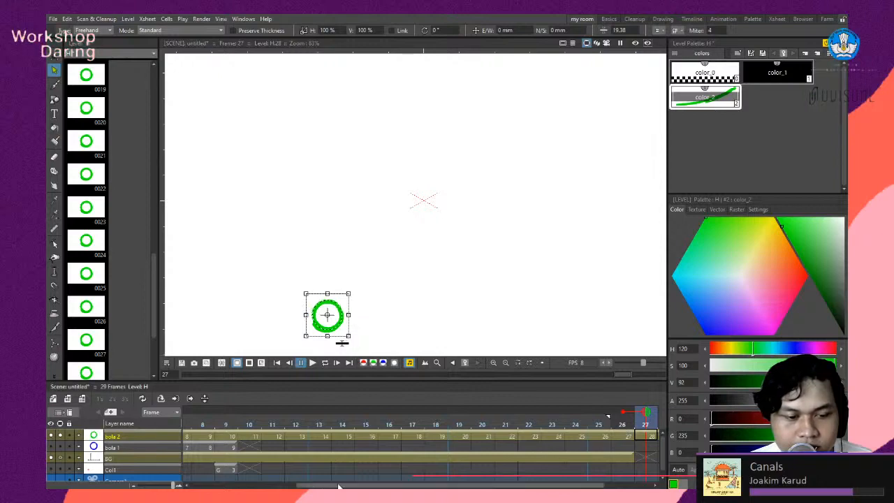
drag(349, 487, 393, 487)
click(600, 413)
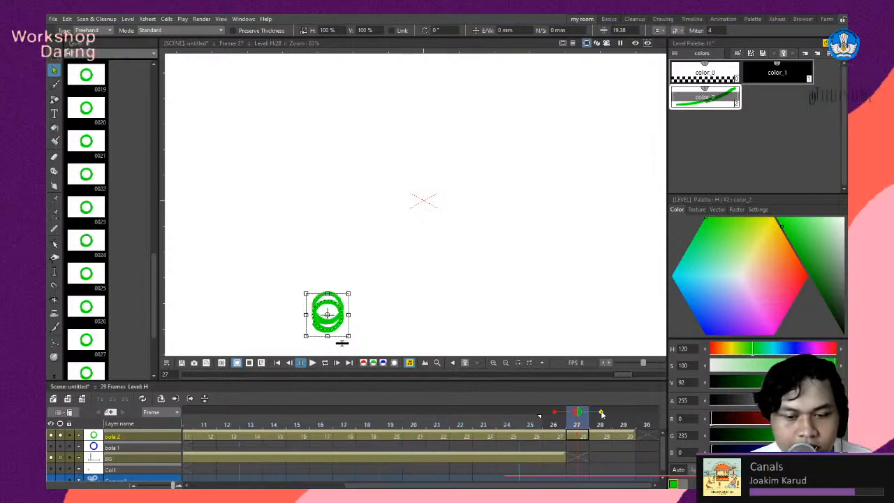
drag(342, 326, 345, 323)
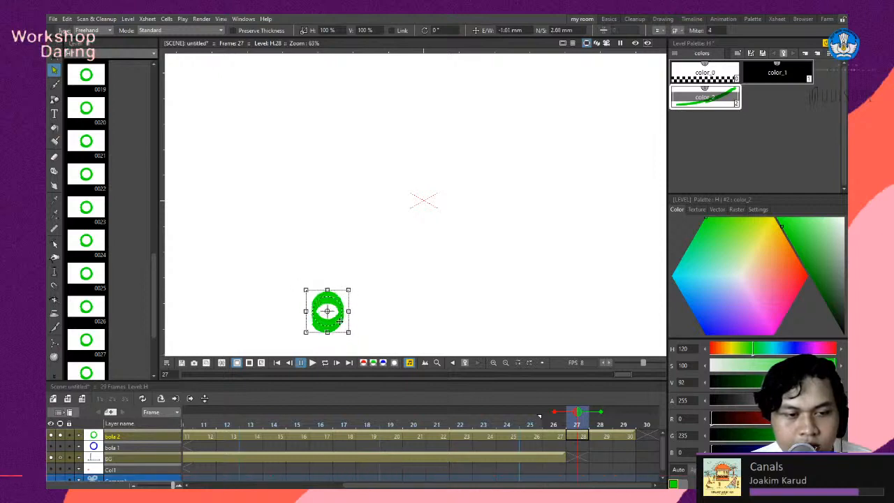
Duplicate frame 28's drawing into a new frame 29 on bola 2 and lower its ball about 7 mm between its onion-skin neighbours.
click(598, 417)
click(622, 419)
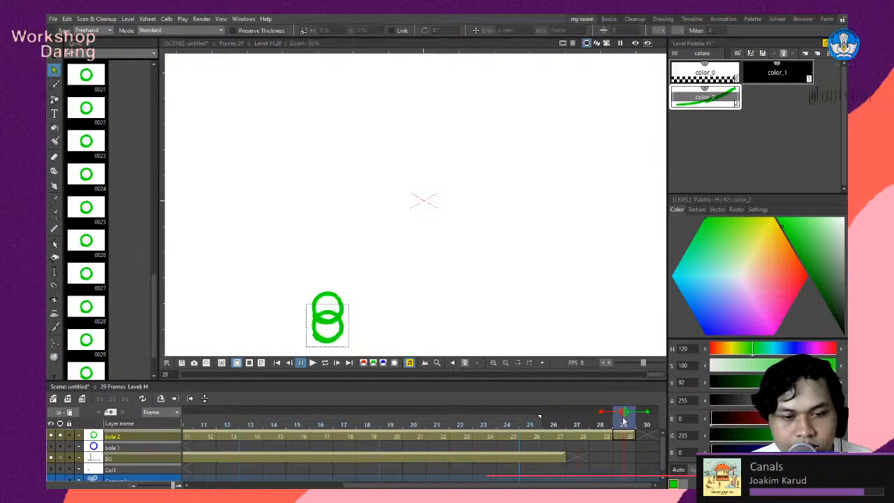
click(601, 421)
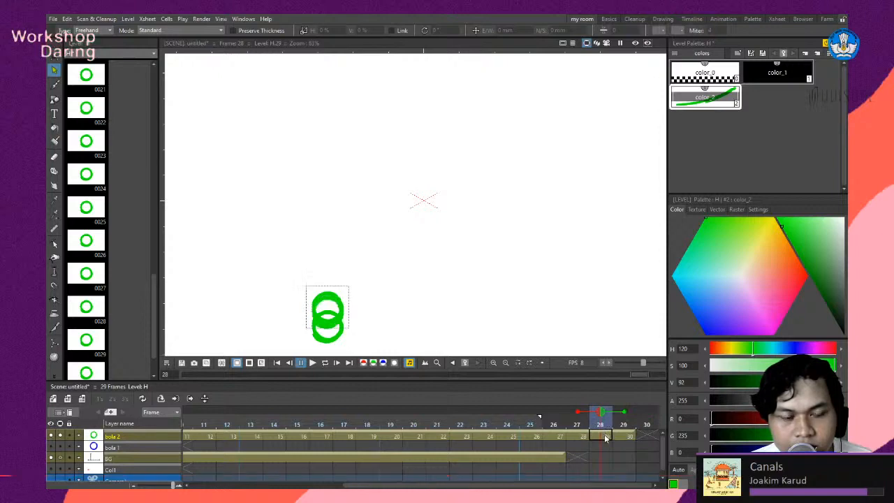
click(606, 437)
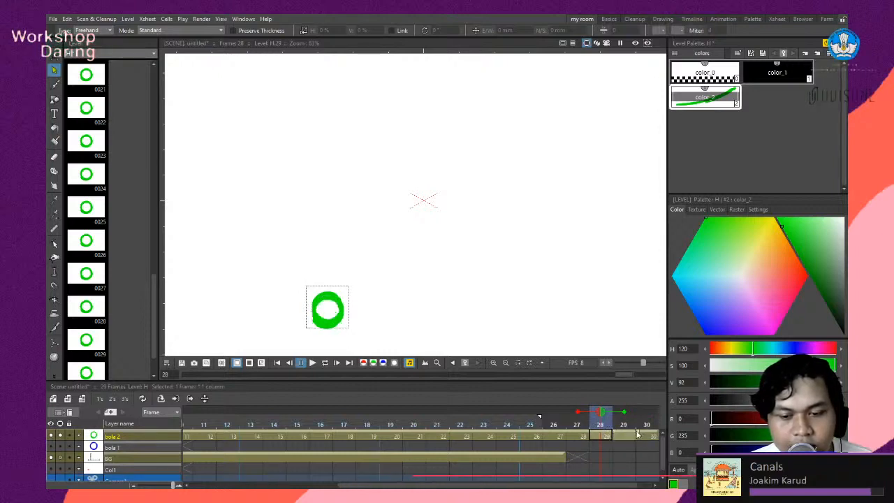
click(627, 437)
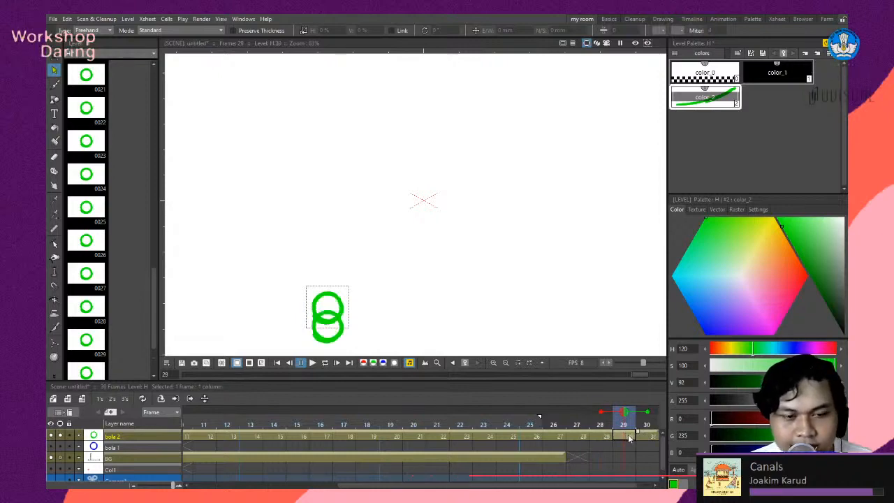
click(342, 311)
drag(343, 308, 343, 318)
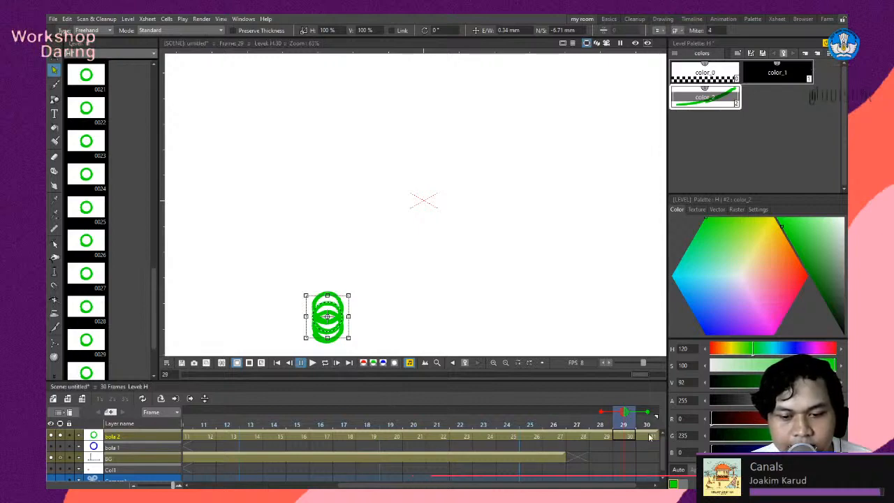
Play the bounce animation in a loop with the full camera frame in view, then stop playback.
click(314, 366)
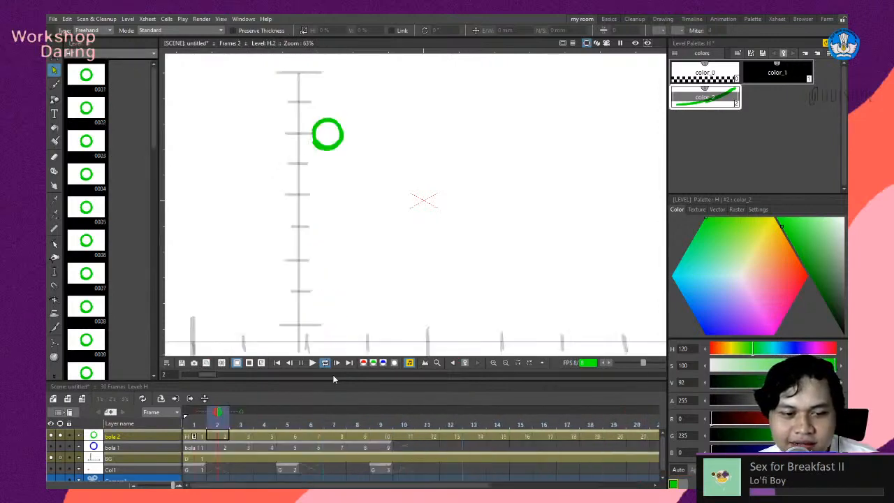
scroll(346, 293, down, 4)
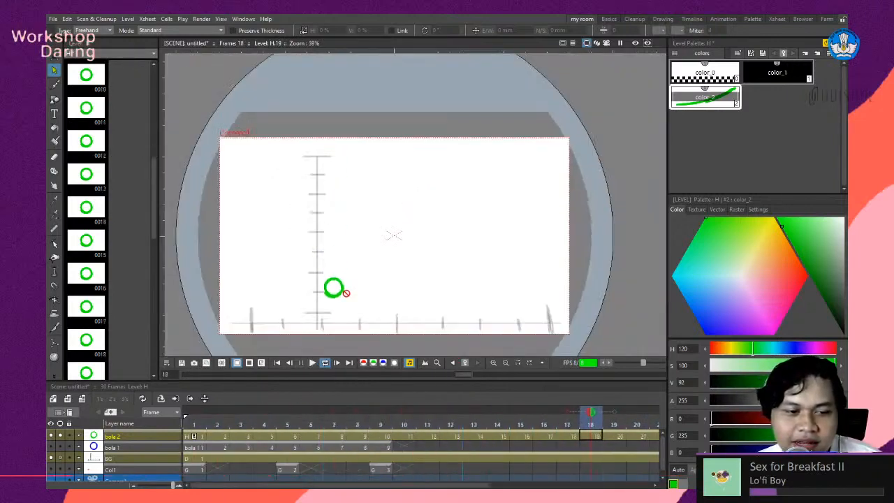
scroll(347, 293, up, 1)
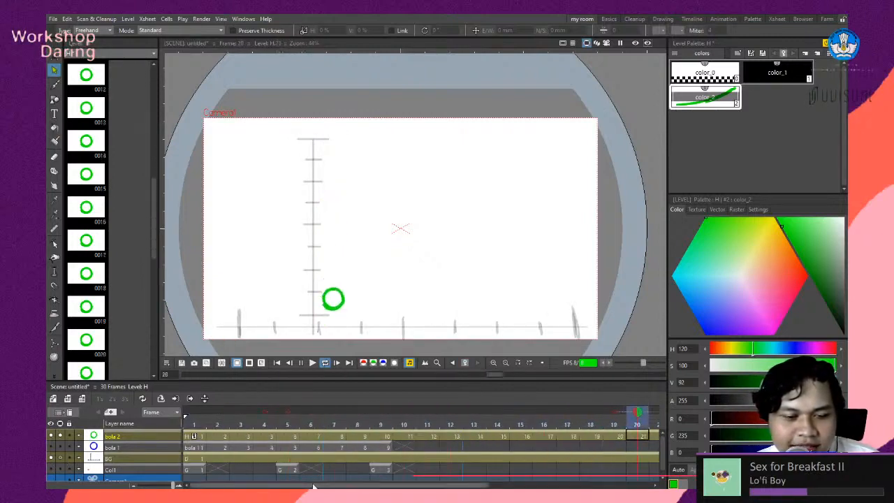
click(301, 364)
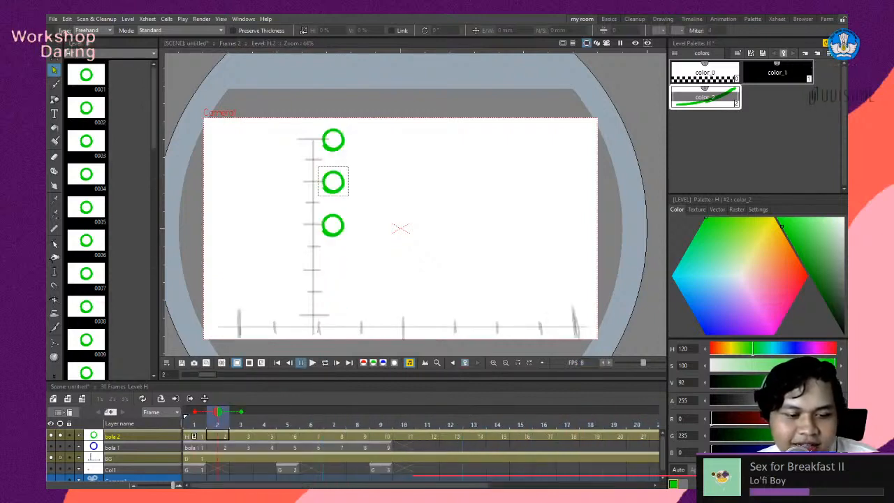
Extend the BG layer's guide drawing to frame 30 and turn off the neighbouring-frame onion skin.
drag(378, 486, 548, 486)
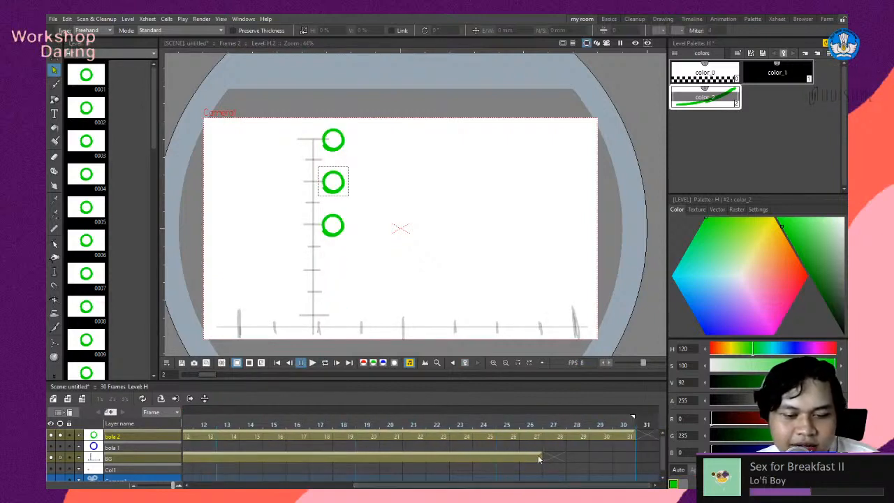
click(537, 458)
drag(600, 465, 642, 466)
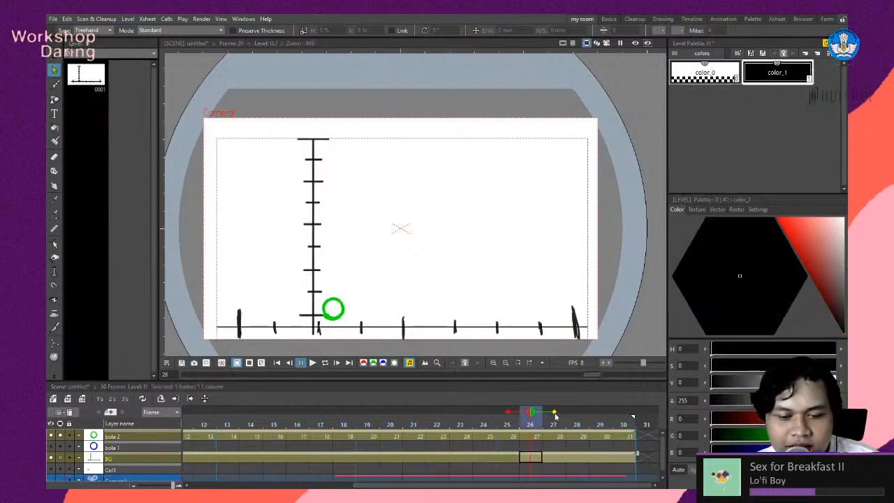
click(508, 413)
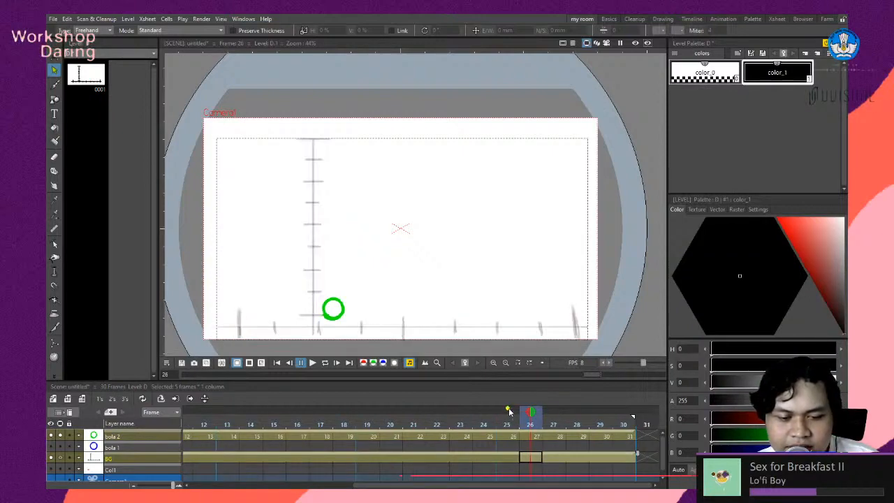
Scrub back and forth through the first 12 frames to examine the ball's spacing against the vertical guide.
drag(520, 418, 332, 427)
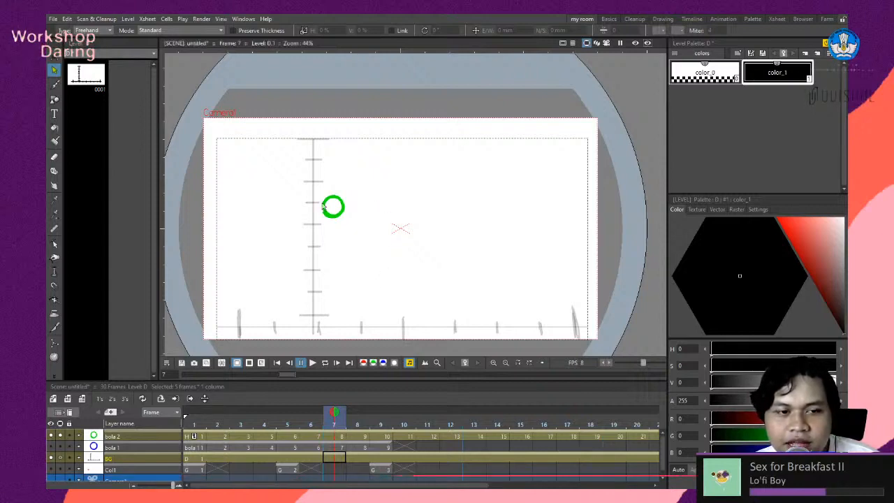
drag(338, 418, 261, 424)
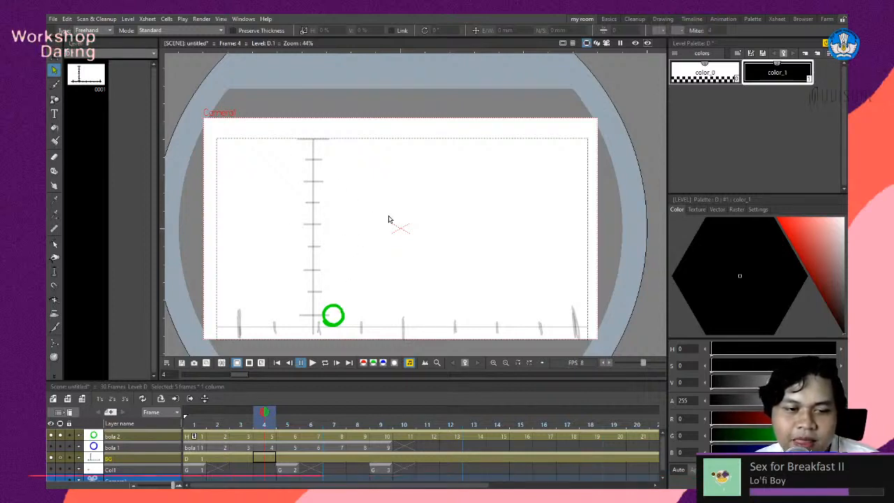
mouse_move(266, 415)
mouse_down()
mouse_move(357, 415)
mouse_move(321, 433)
mouse_move(404, 438)
mouse_up()
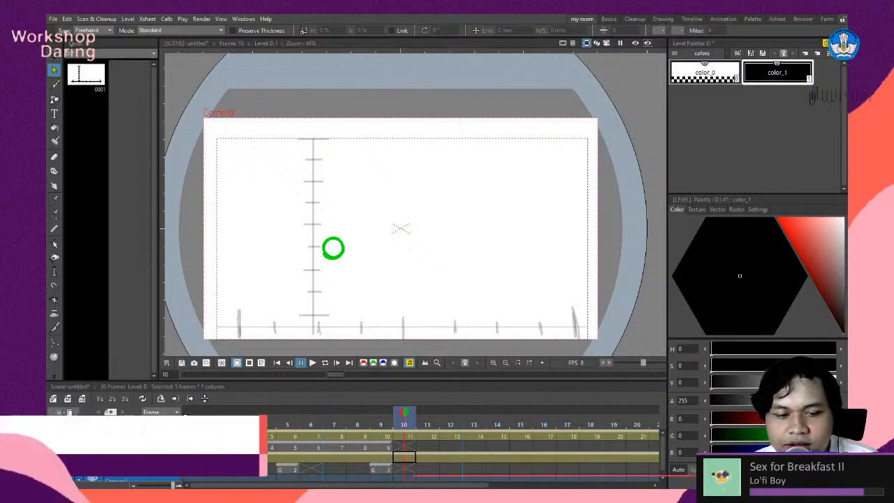
click(450, 424)
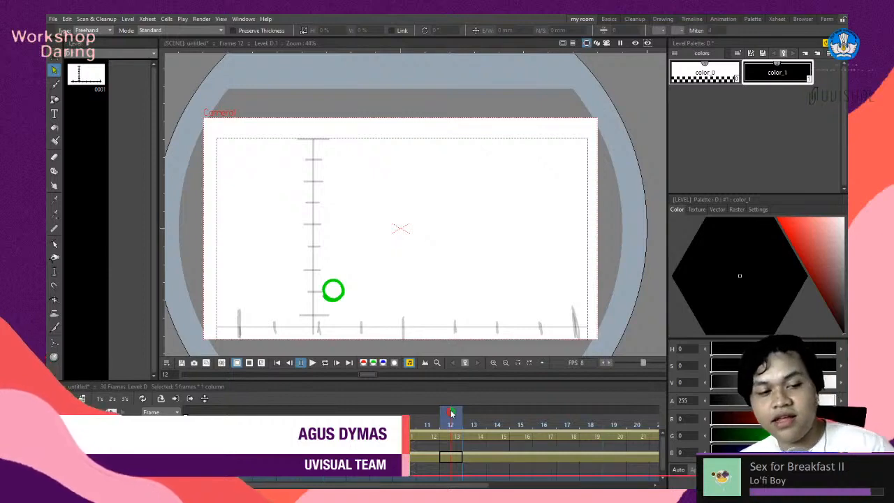
drag(456, 416, 195, 416)
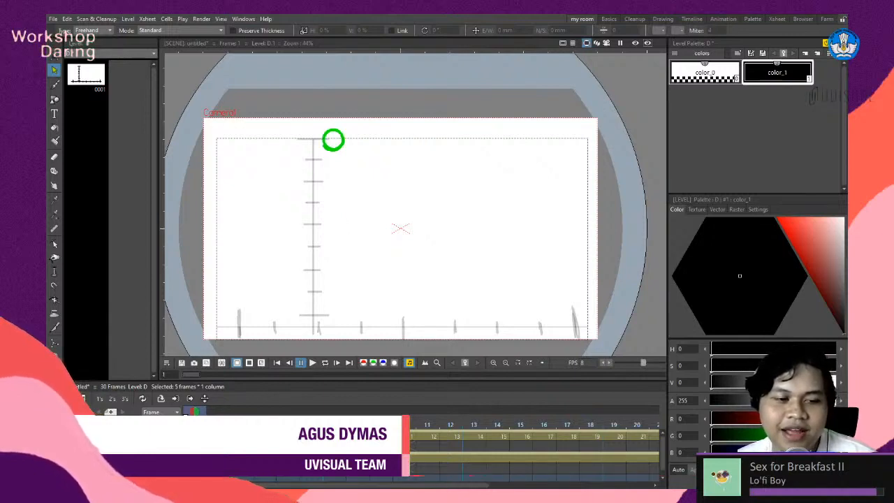
drag(287, 429, 190, 419)
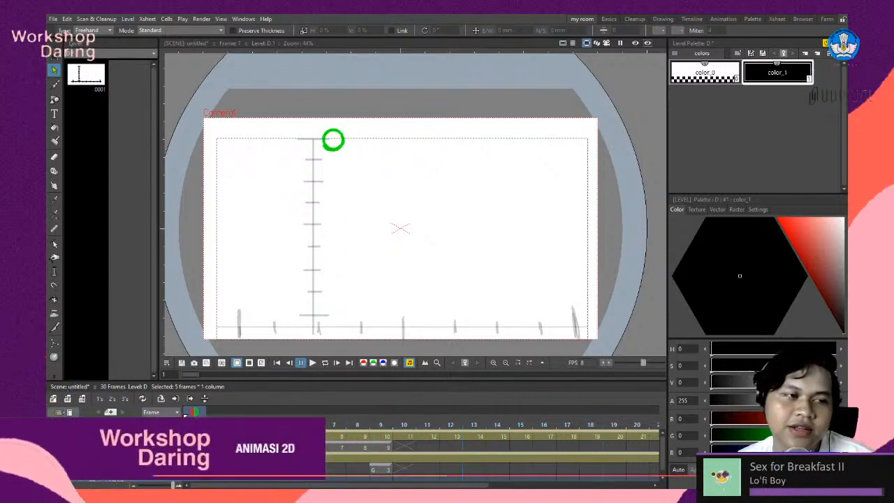
Remove the keyframe from frame 1 of the bola 2 layer.
mouse_move(195, 422)
mouse_down()
mouse_move(241, 422)
mouse_move(194, 422)
mouse_up()
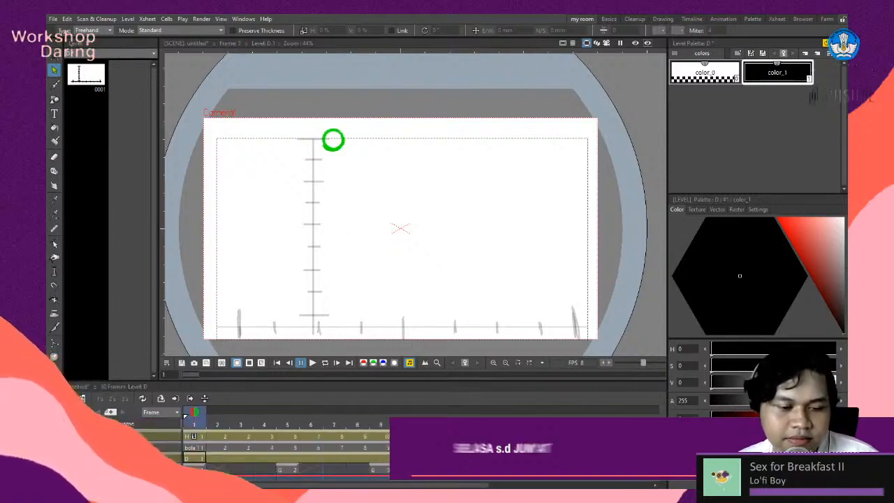
click(465, 363)
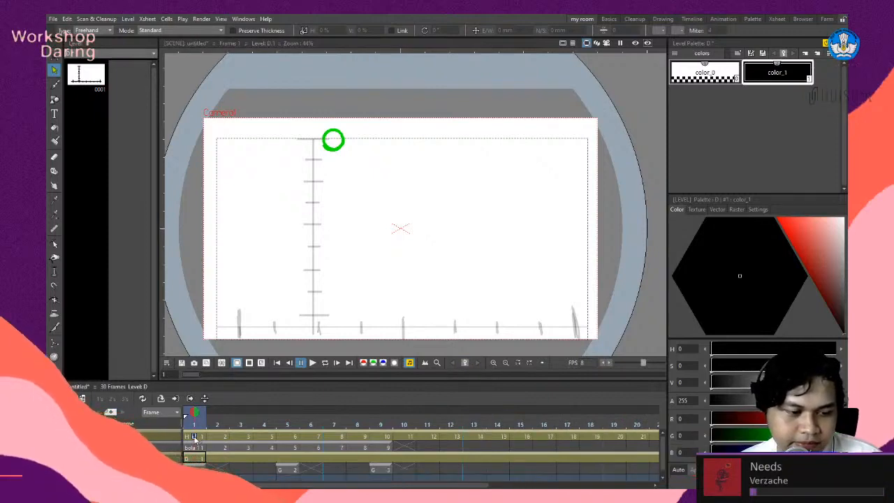
click(194, 436)
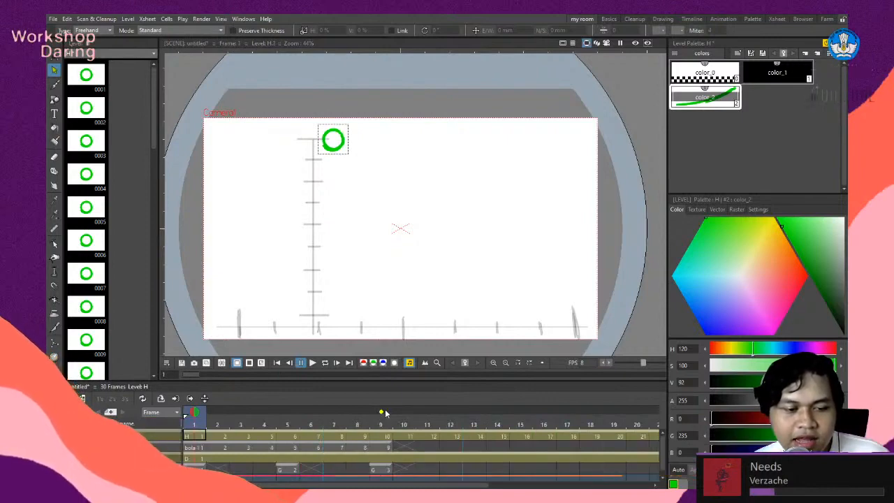
Scrub the bola 2 layer between frames 1 and 13 to review the ball's fall and rebound.
mouse_move(205, 416)
mouse_down()
mouse_move(235, 431)
mouse_move(190, 434)
mouse_move(412, 460)
mouse_up()
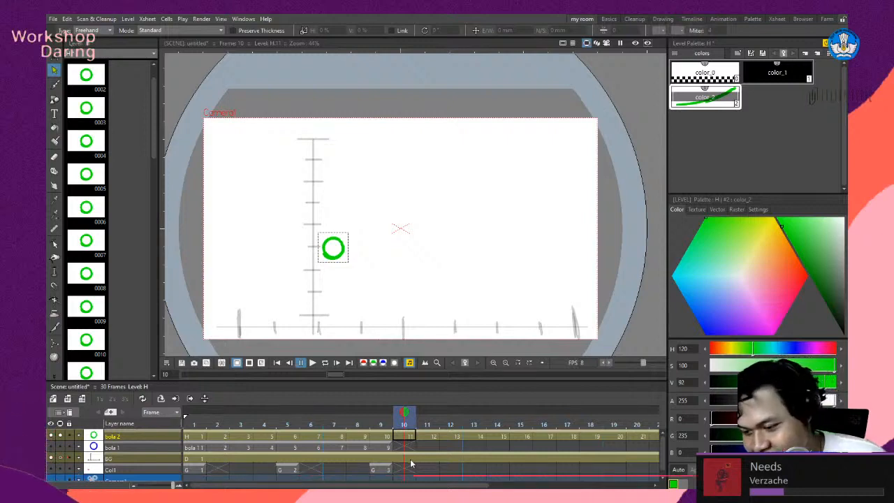
drag(405, 419, 194, 421)
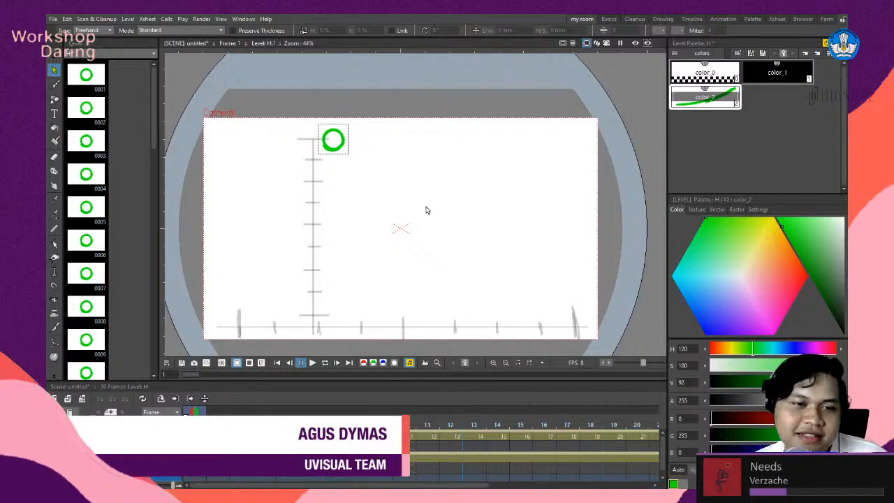
drag(192, 374, 384, 375)
scroll(456, 315, up, 1)
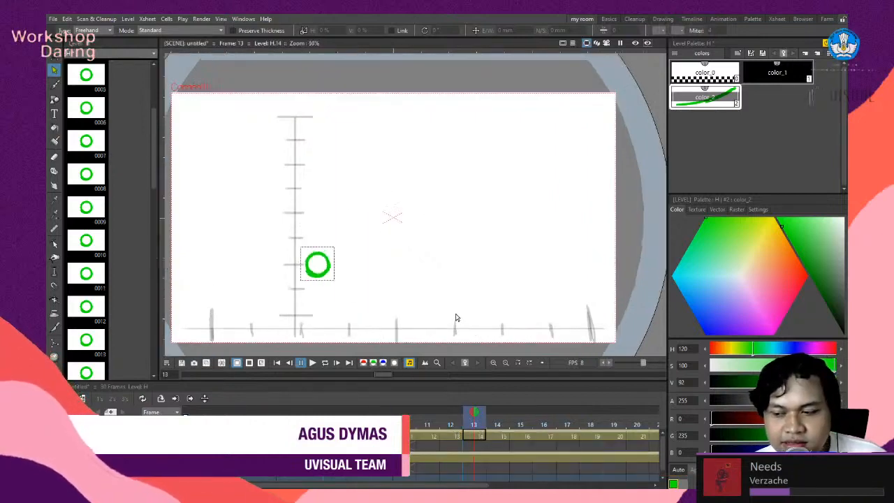
Extend the bola 1 layer's frame 9 drawing so the blue ball holds until frame 30.
scroll(456, 318, down, 4)
scroll(440, 259, up, 2)
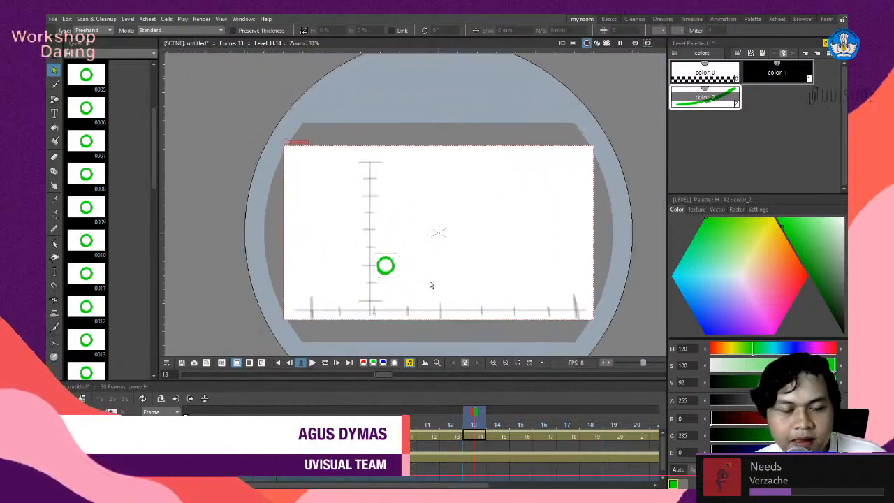
scroll(428, 287, up, 1)
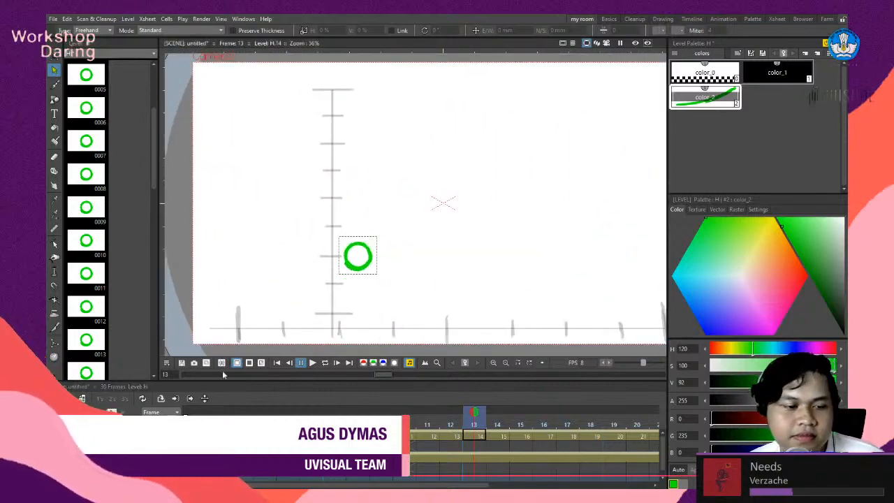
click(475, 446)
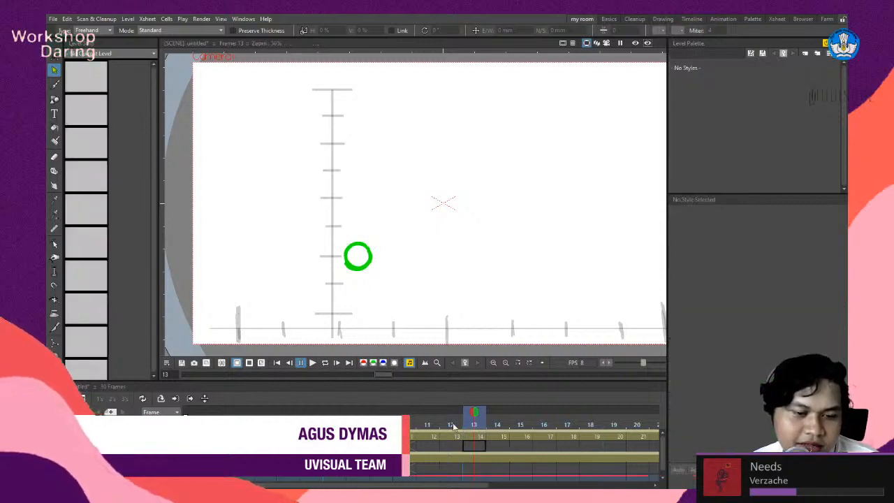
drag(477, 414, 405, 433)
click(381, 433)
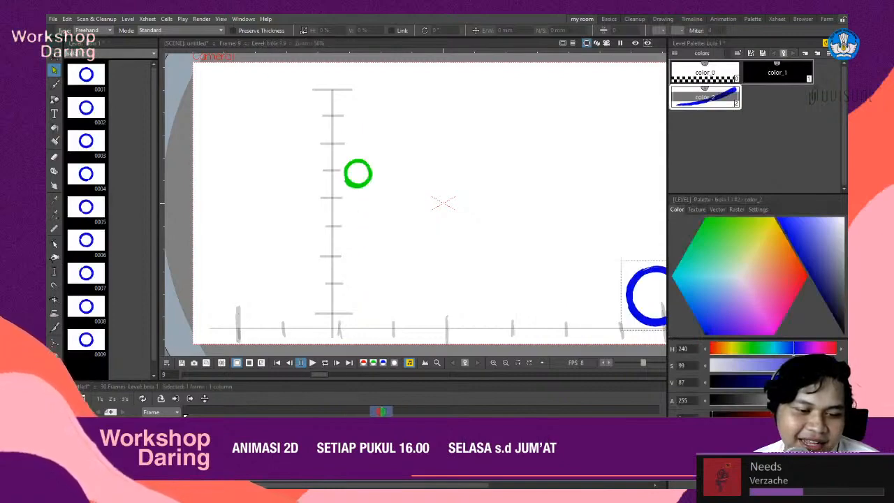
scroll(404, 455, right, 7)
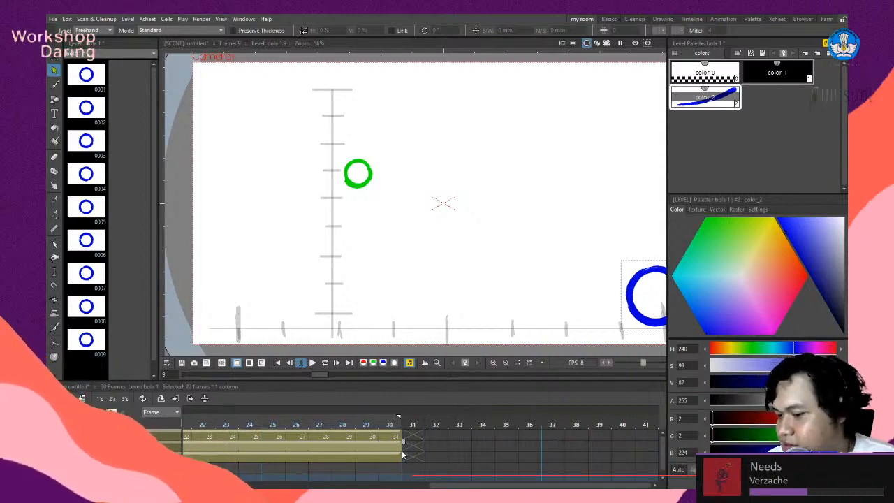
scroll(457, 234, down, 4)
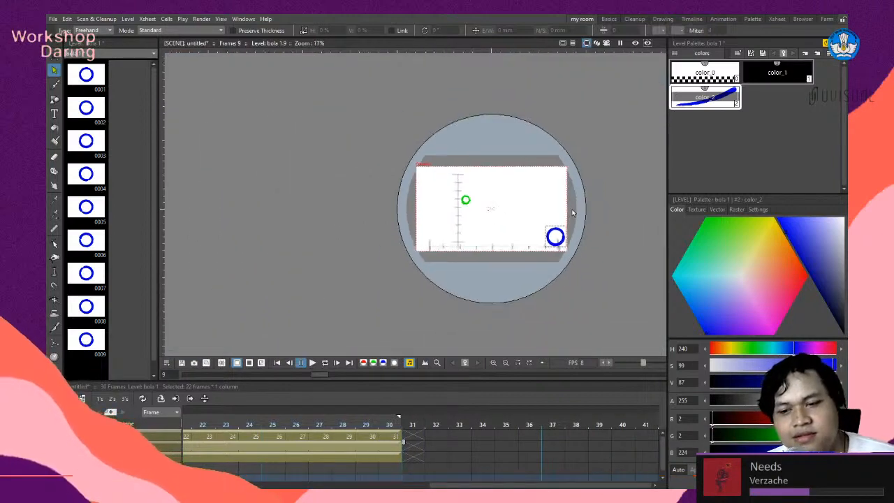
scroll(594, 259, up, 2)
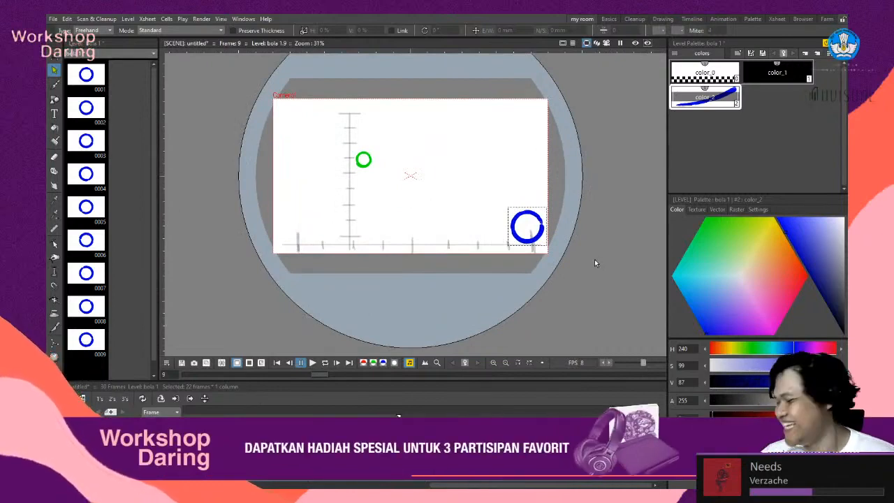
click(544, 231)
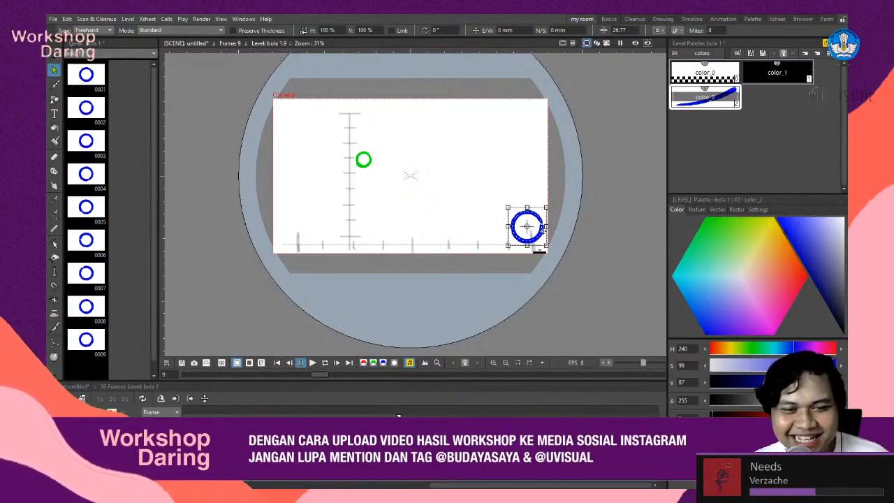
scroll(436, 182, down, 3)
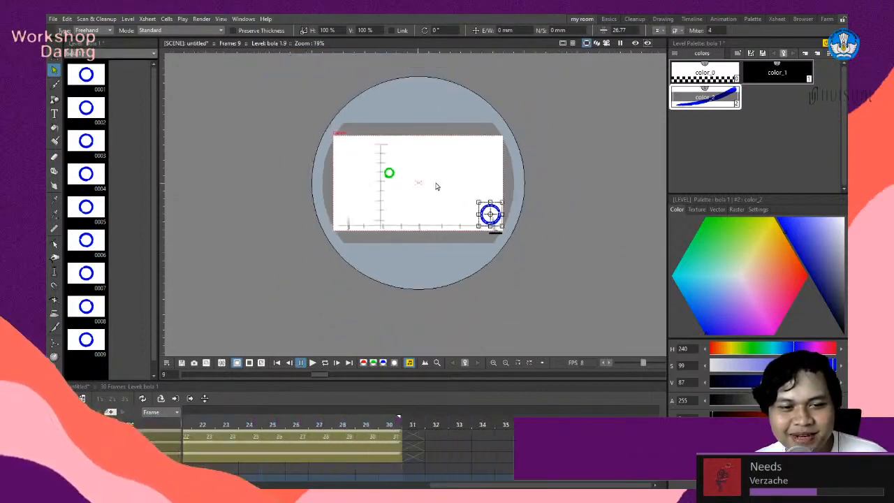
scroll(447, 168, up, 2)
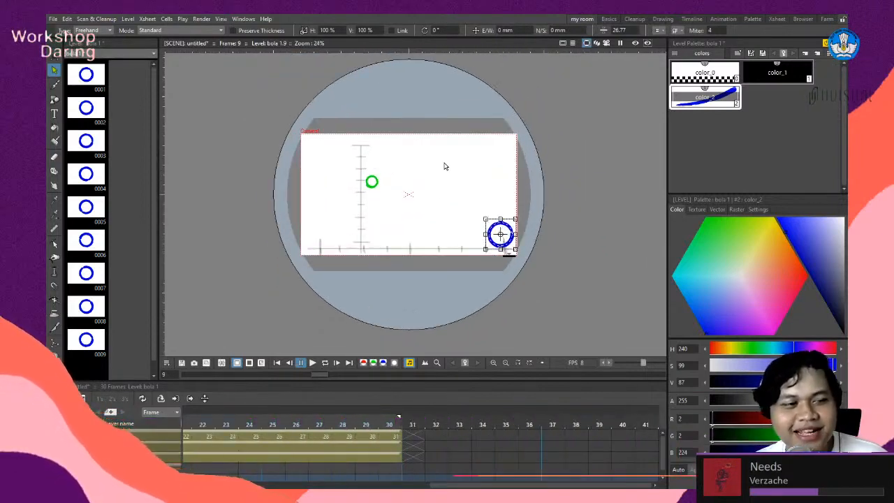
scroll(447, 199, up, 1)
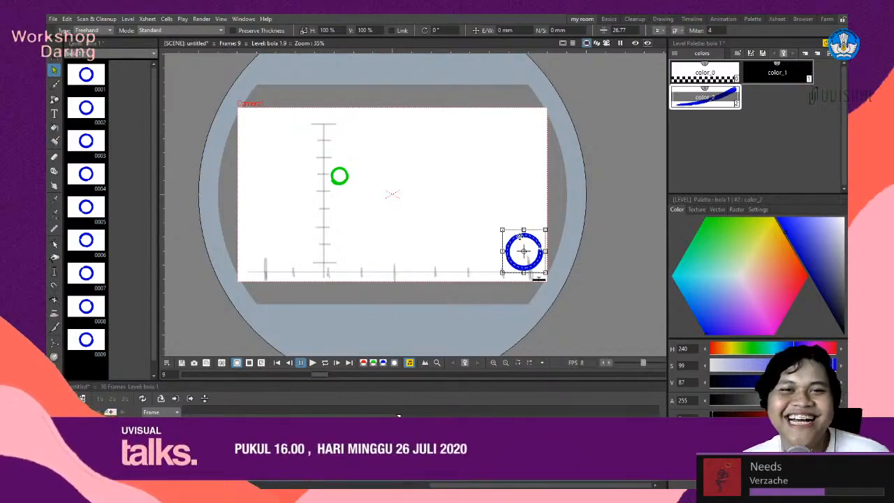
scroll(315, 224, down, 1)
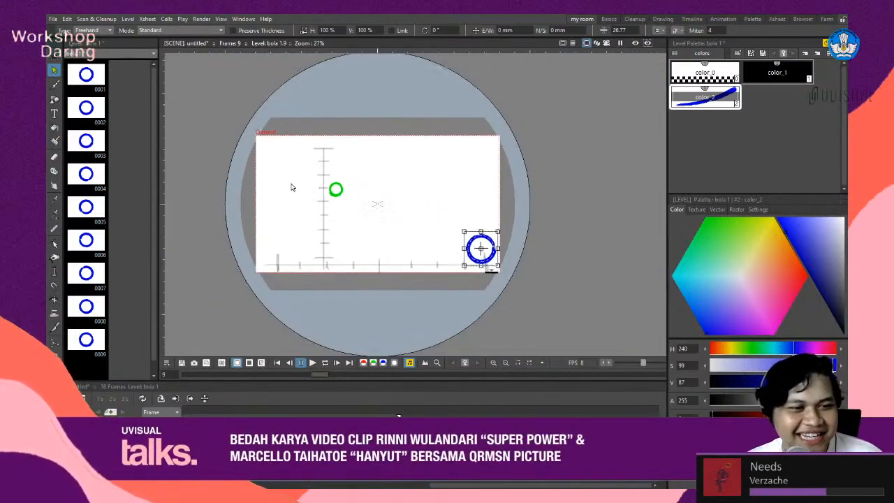
scroll(302, 161, up, 1)
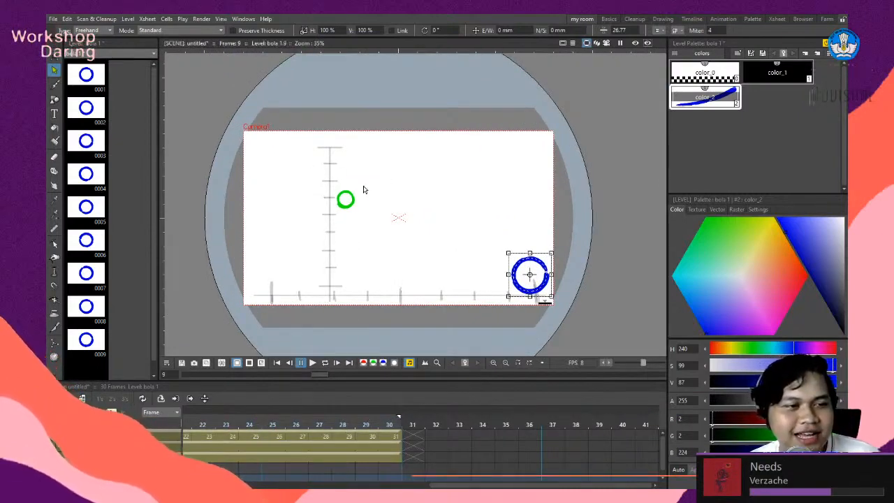
scroll(329, 194, down, 1)
scroll(328, 196, up, 2)
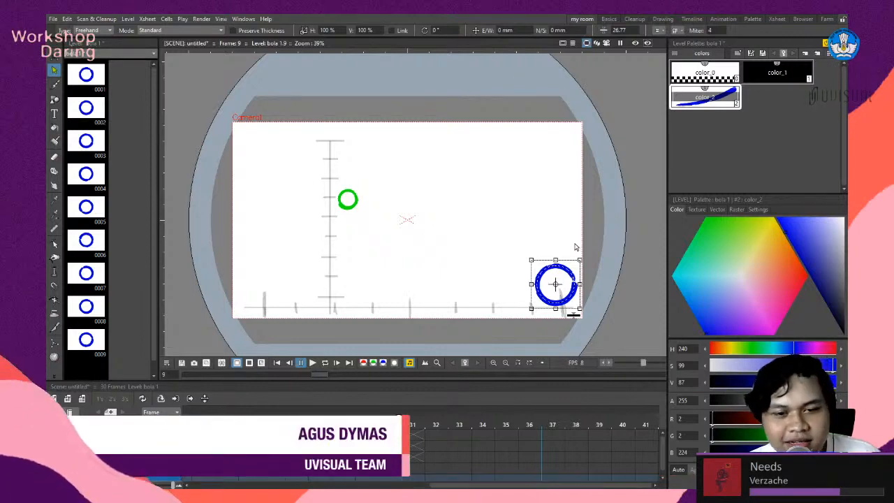
scroll(576, 247, down, 2)
scroll(425, 249, up, 3)
scroll(380, 244, down, 2)
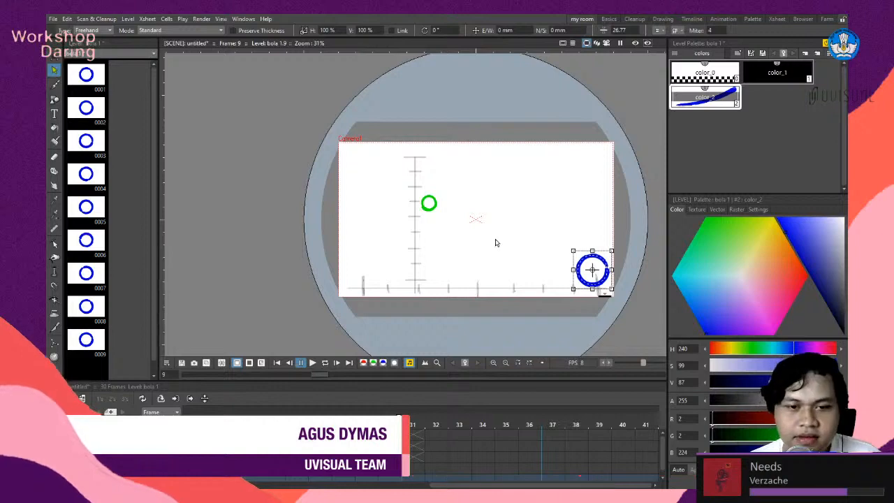
scroll(503, 241, up, 3)
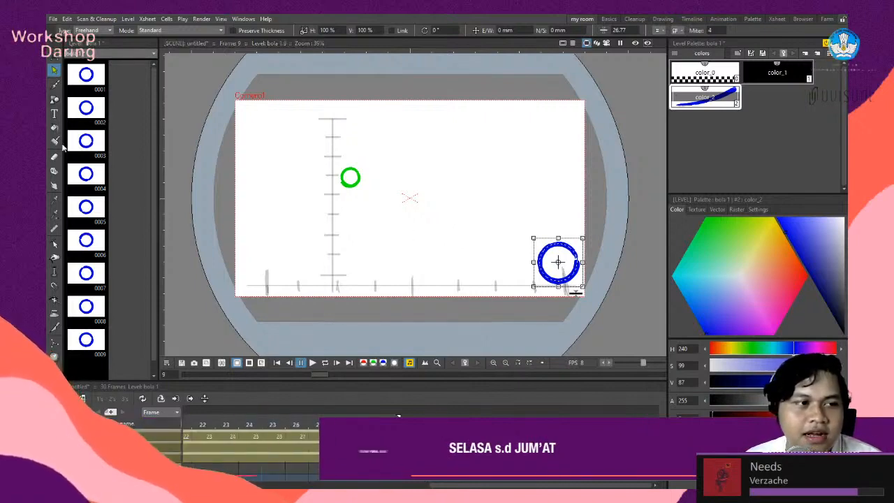
Sketch a downward-sloping arrow and a bounce path of progressively lower arcs in blue on bola 1's frame 9 with the Brush tool.
click(55, 85)
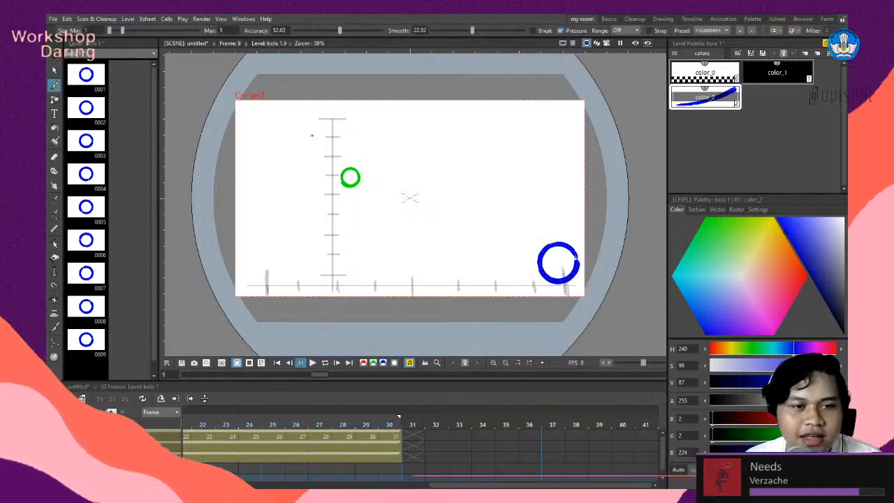
mouse_move(351, 125)
mouse_down()
mouse_move(496, 169)
mouse_move(469, 187)
mouse_up()
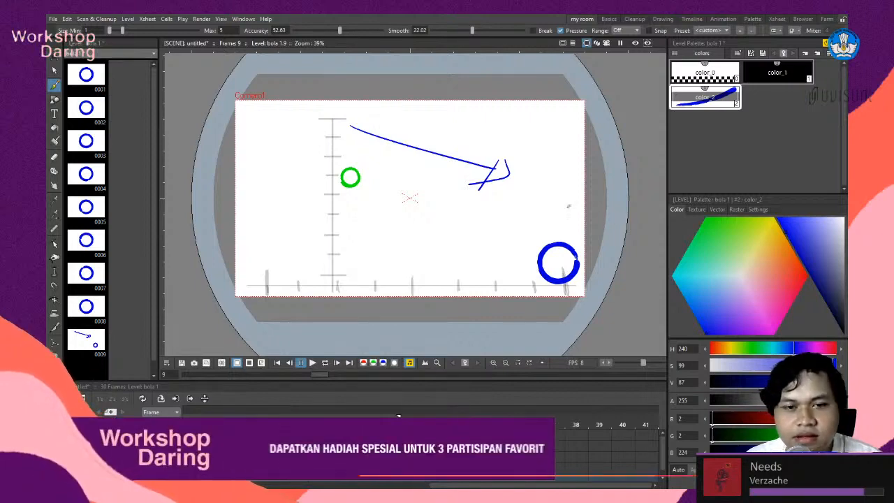
mouse_move(256, 121)
mouse_down()
mouse_move(277, 118)
mouse_move(278, 227)
mouse_up()
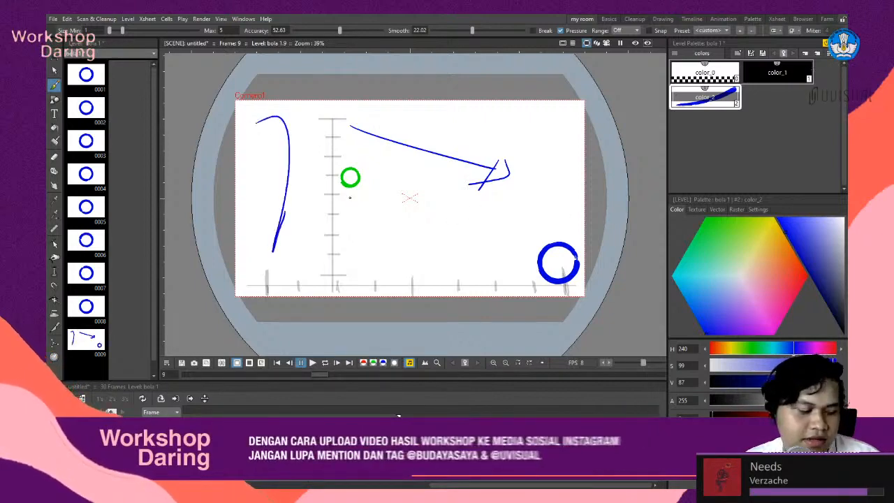
key(ctrl+z)
mouse_move(255, 138)
mouse_down()
mouse_move(286, 146)
mouse_move(294, 256)
mouse_up()
mouse_move(305, 223)
mouse_down()
mouse_move(328, 188)
mouse_move(384, 190)
mouse_move(410, 221)
mouse_move(424, 271)
mouse_move(448, 219)
mouse_move(474, 200)
mouse_move(522, 219)
mouse_move(550, 269)
mouse_up()
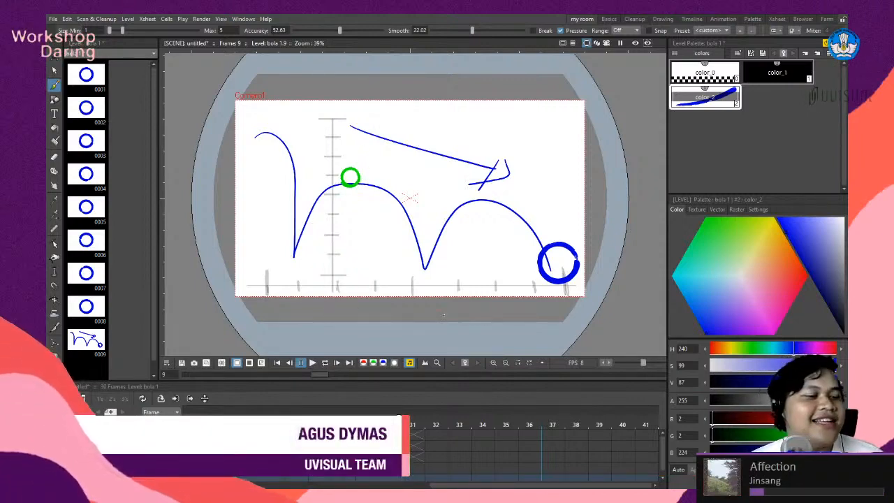
Undo the arrow and bounce-path strokes on bola 1's frame 9 so only the blue ball is left.
key(ctrl+z)
key(ctrl+z)
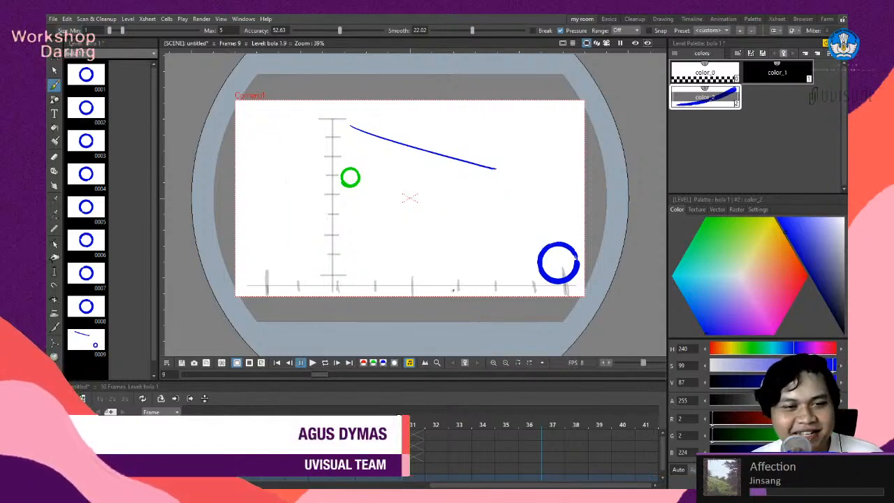
key(ctrl+z)
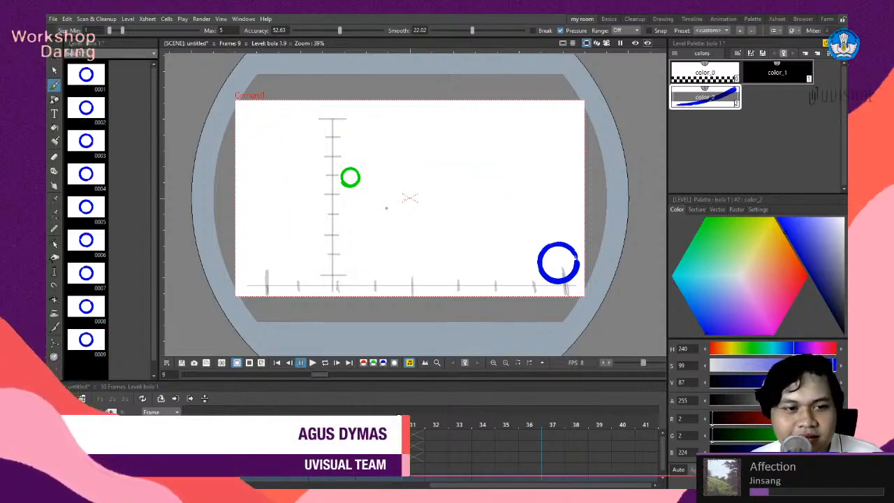
scroll(393, 205, down, 1)
scroll(412, 202, up, 2)
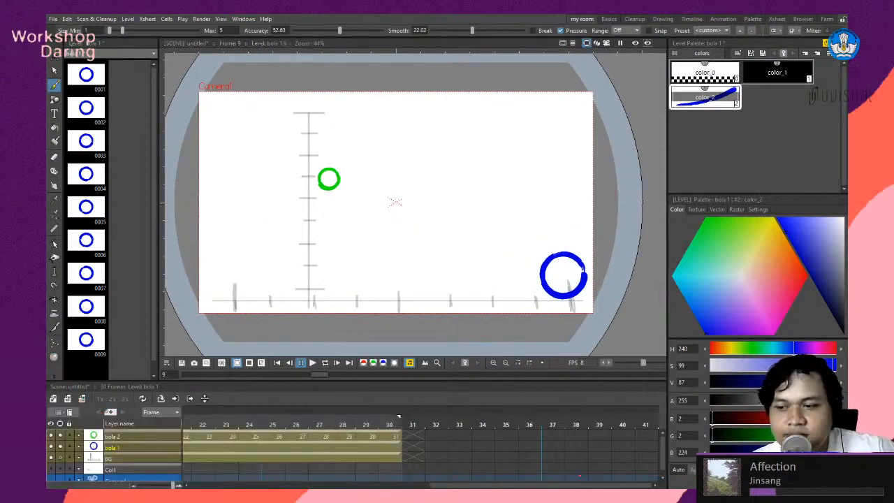
scroll(354, 221, down, 2)
scroll(348, 200, up, 2)
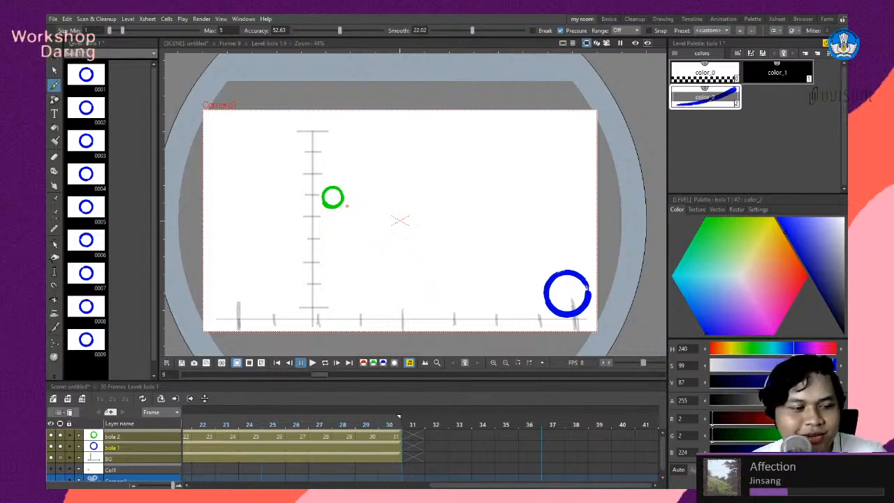
scroll(320, 196, down, 2)
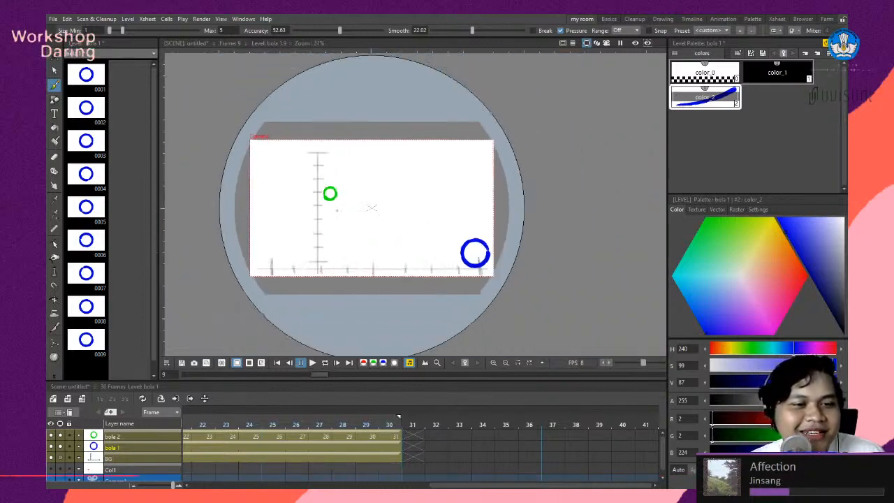
scroll(307, 196, up, 3)
scroll(300, 194, down, 2)
scroll(292, 194, up, 1)
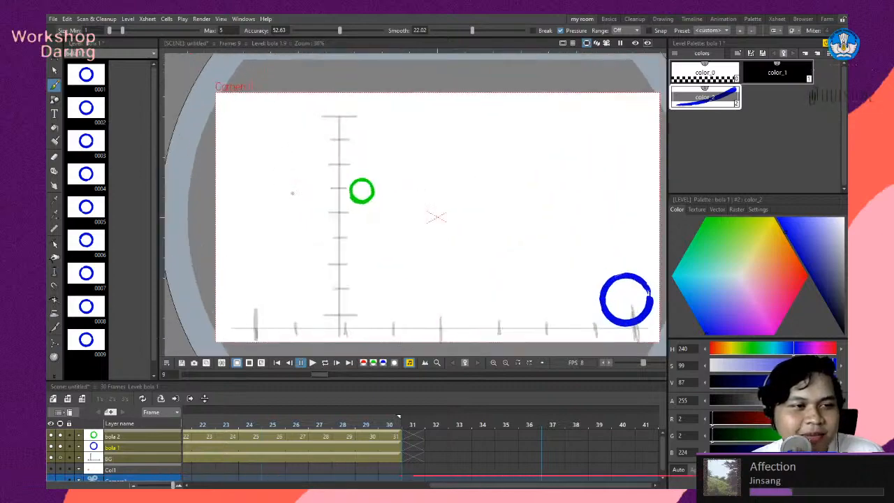
scroll(297, 189, down, 3)
scroll(339, 213, up, 2)
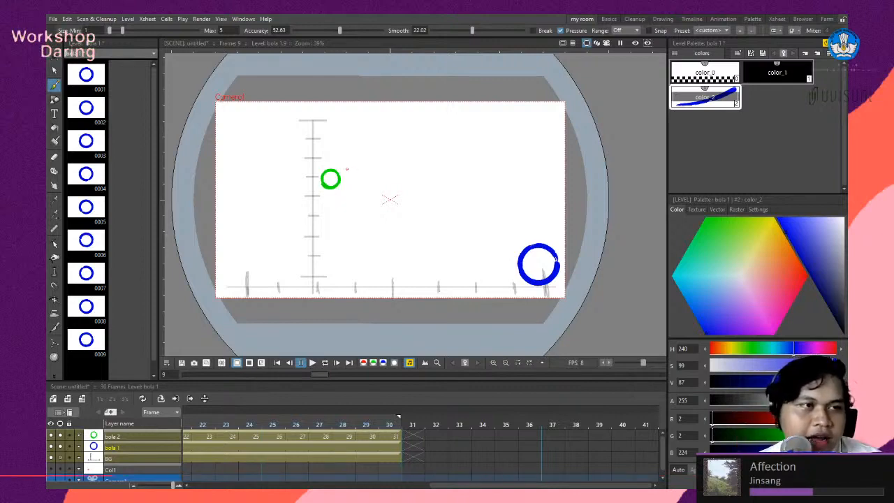
scroll(346, 168, down, 1)
scroll(340, 168, up, 2)
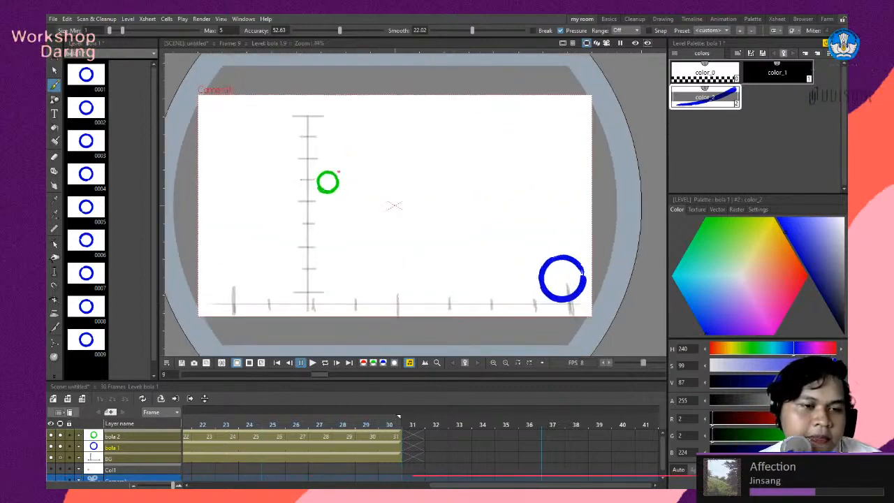
scroll(339, 169, down, 3)
scroll(335, 192, up, 3)
scroll(328, 197, down, 2)
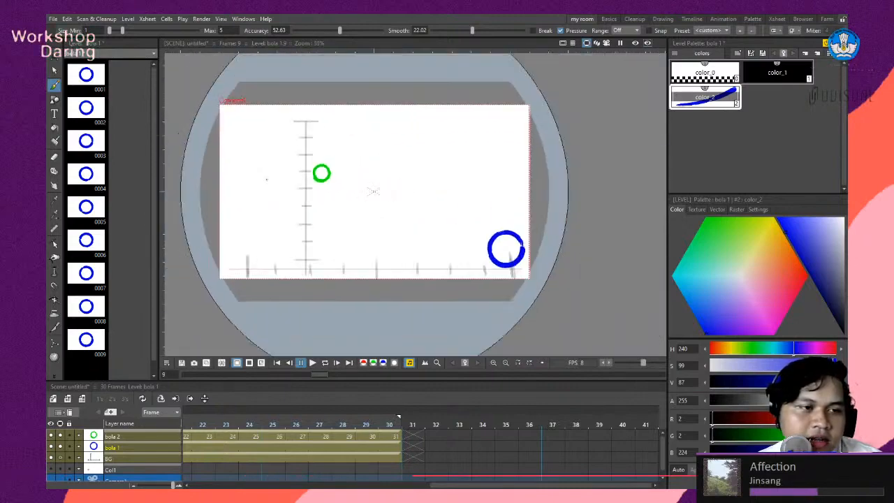
scroll(374, 191, up, 2)
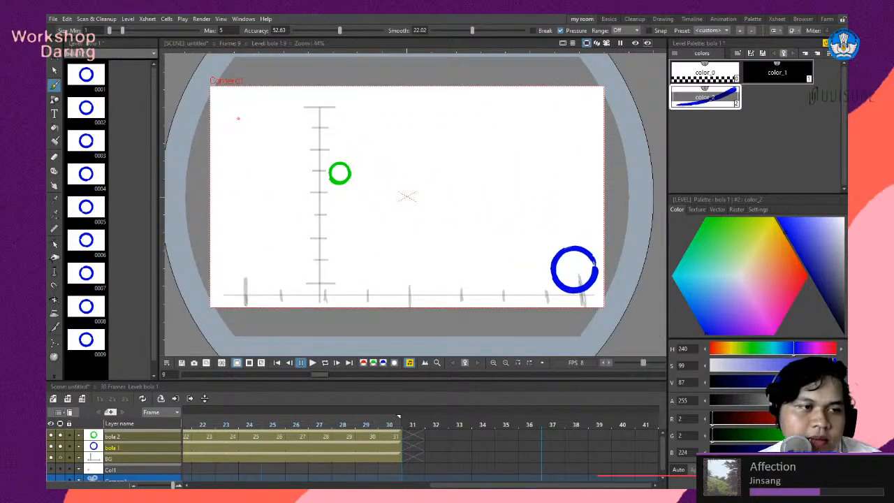
scroll(333, 159, down, 2)
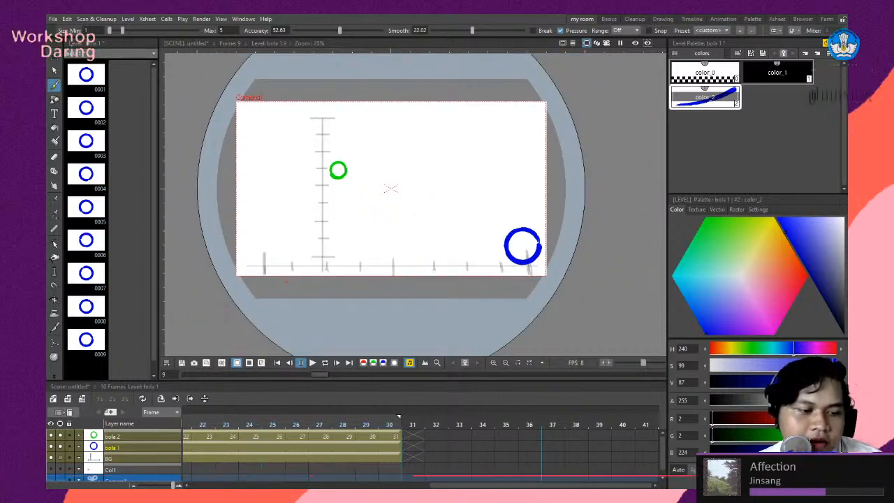
Add a new vector level with default settings in its own layer next to bola 2.
click(131, 436)
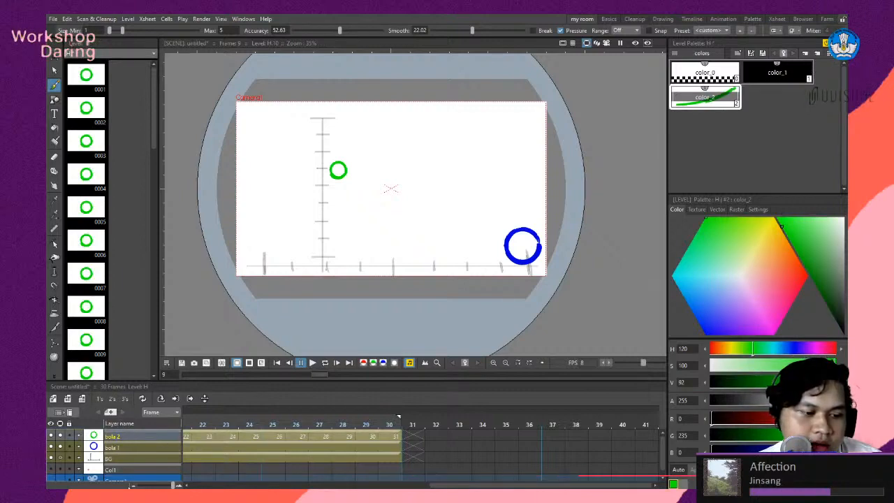
click(55, 402)
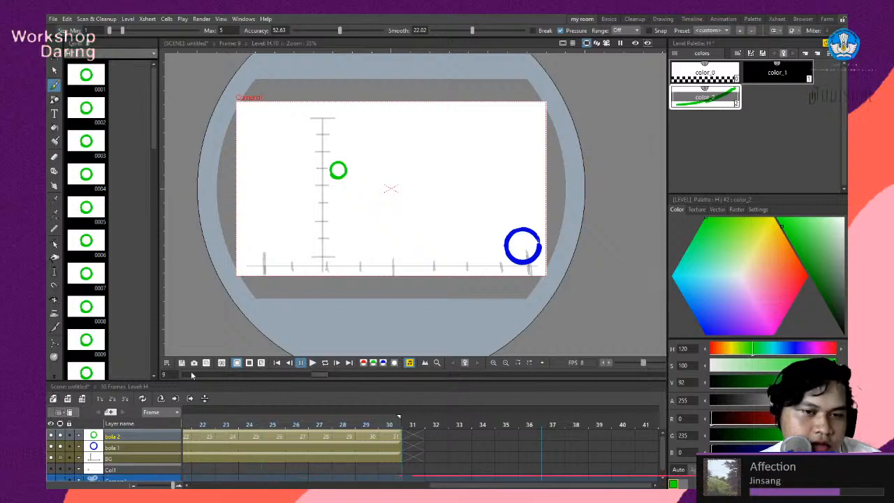
click(442, 229)
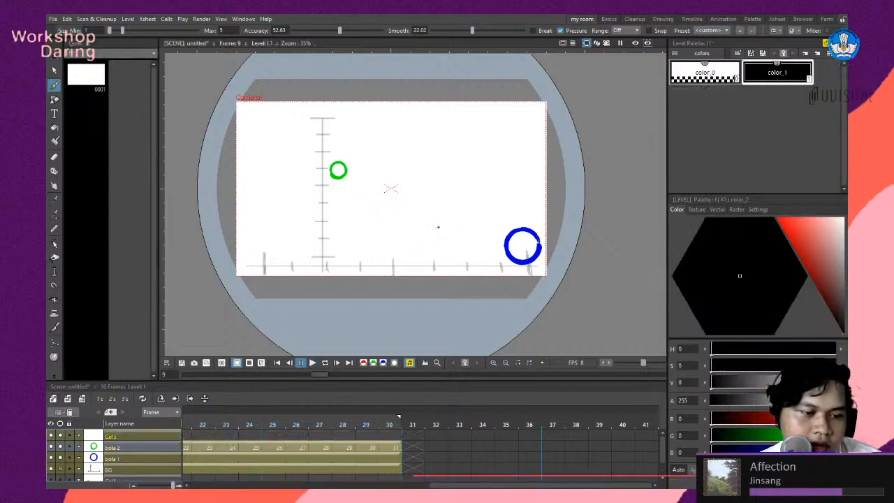
Hide the bola 2 and bola 1 layers on the canvas.
click(60, 447)
click(62, 458)
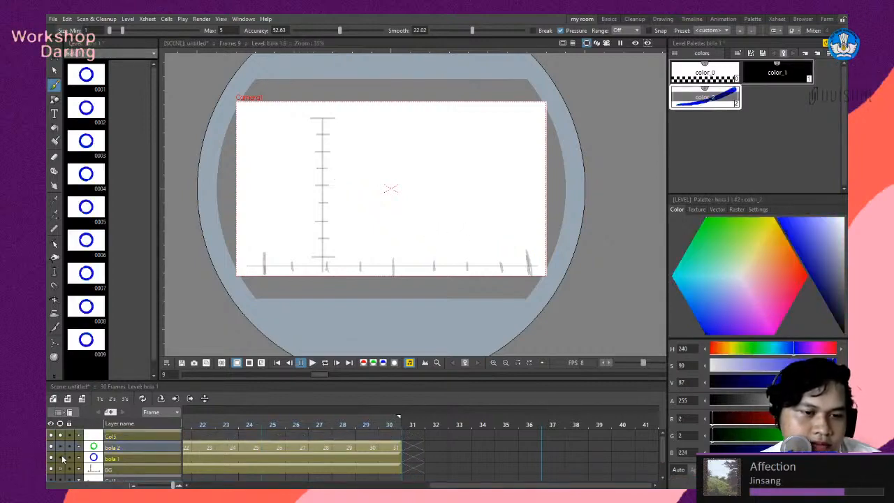
Go back to the start of the timeline and select frame 1 of the Col5 layer.
scroll(366, 228, down, 1)
scroll(349, 246, up, 2)
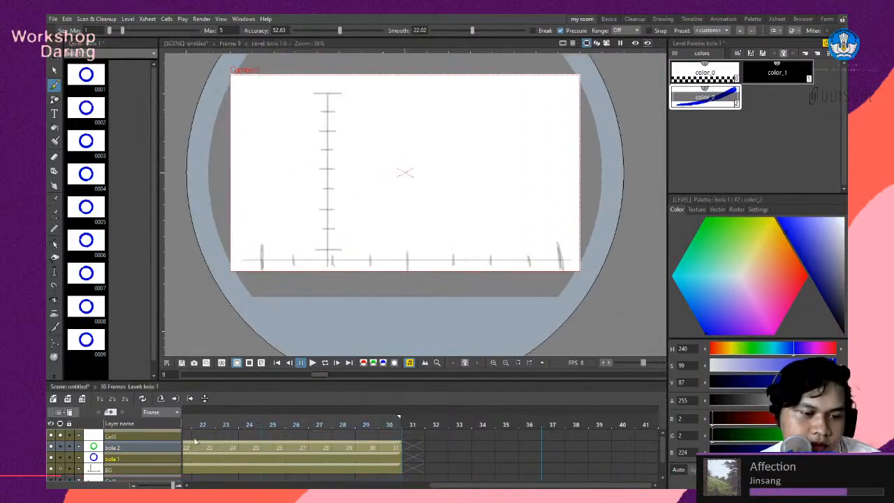
drag(483, 486, 192, 487)
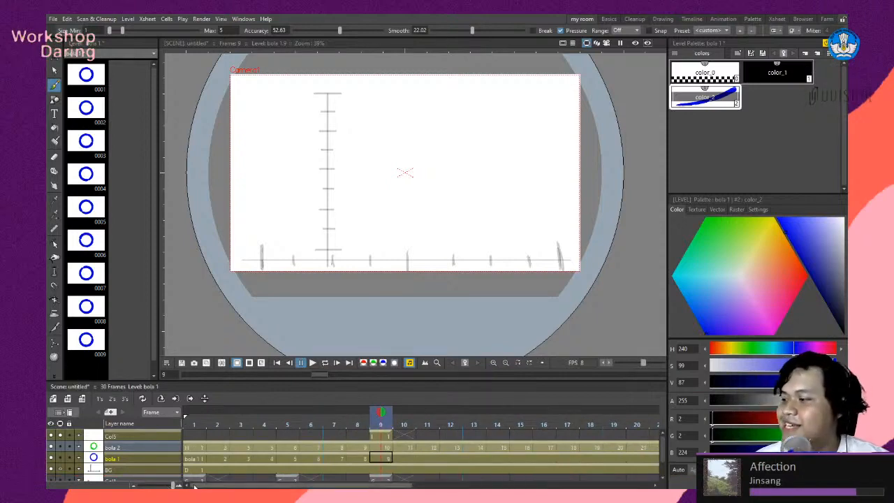
click(194, 436)
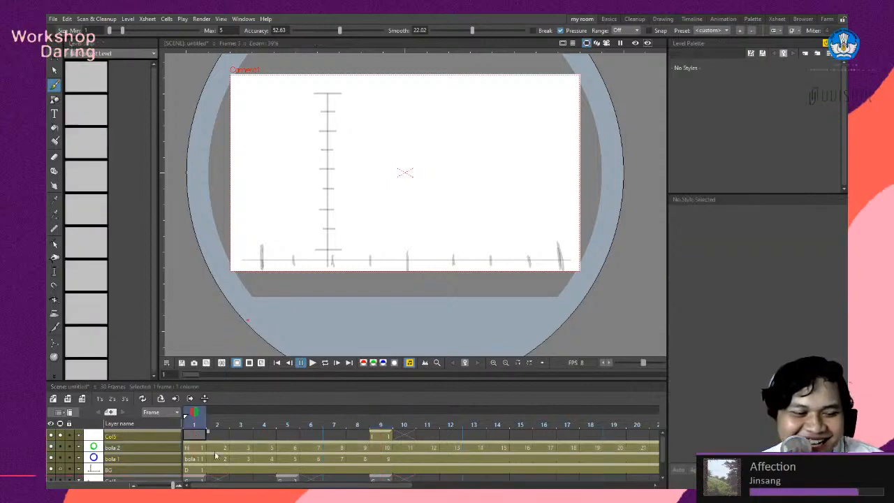
scroll(353, 111, up, 4)
scroll(352, 114, down, 5)
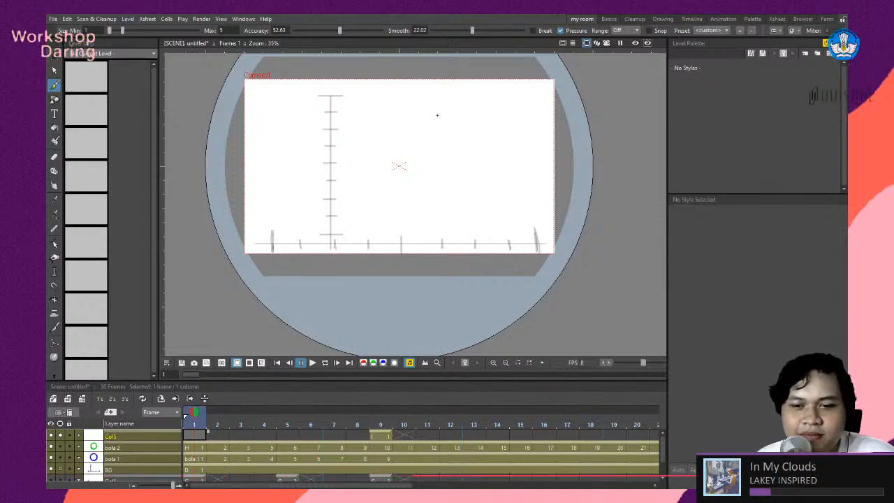
scroll(429, 150, down, 1)
scroll(391, 146, up, 3)
scroll(363, 137, down, 3)
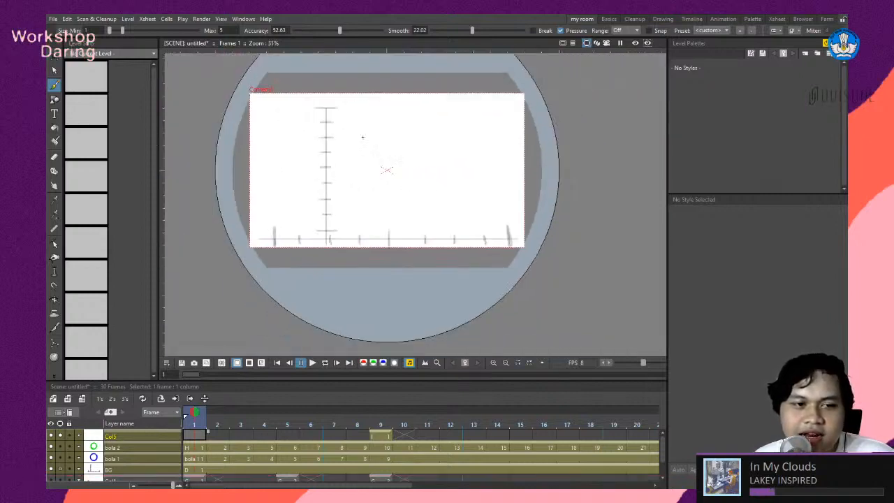
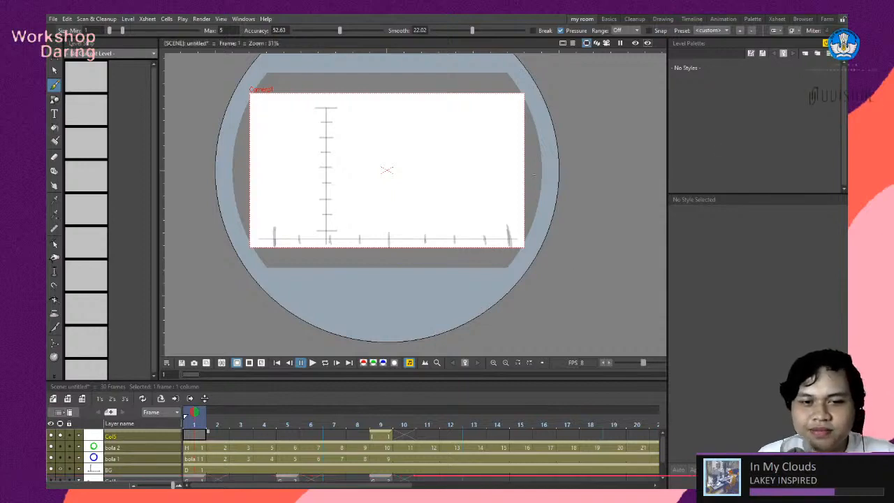
scroll(509, 158, down, 3)
scroll(449, 161, up, 7)
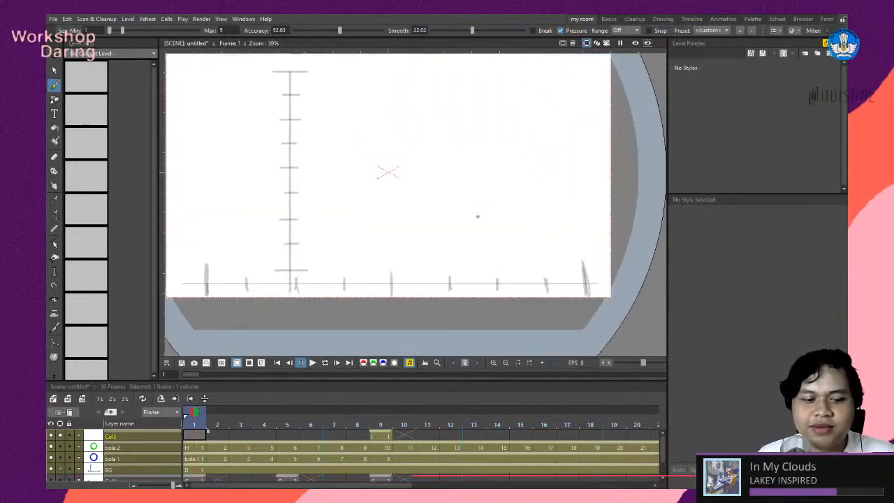
scroll(468, 194, down, 3)
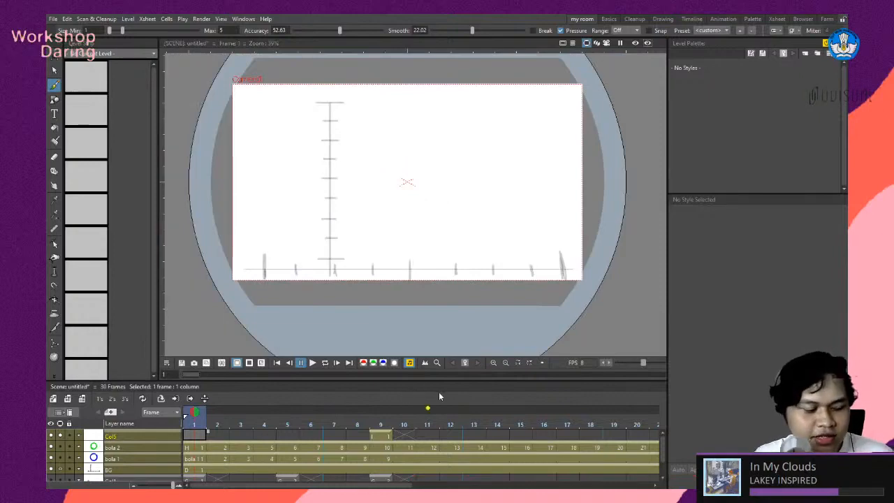
Undo the vector level added at frame 9, add a new one at frame 1 above bola 2, and select its first frame.
key(ctrl+z)
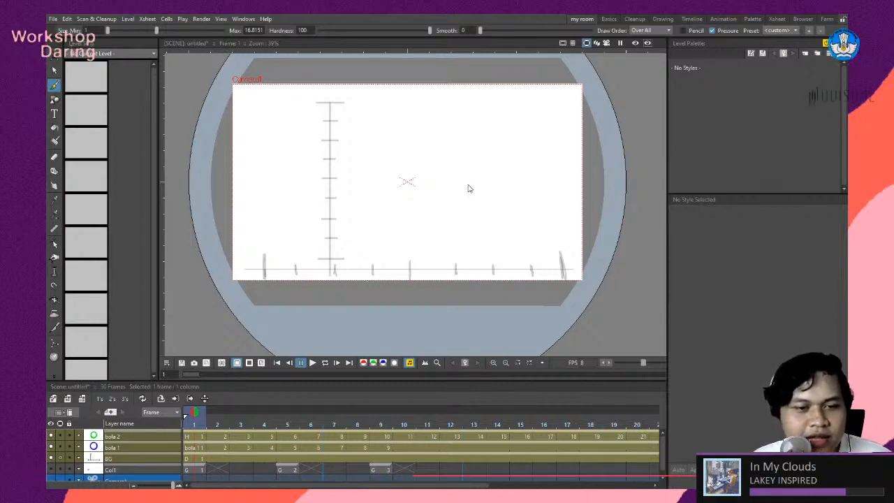
click(445, 223)
scroll(231, 442, down, 1)
scroll(224, 439, up, 1)
click(199, 436)
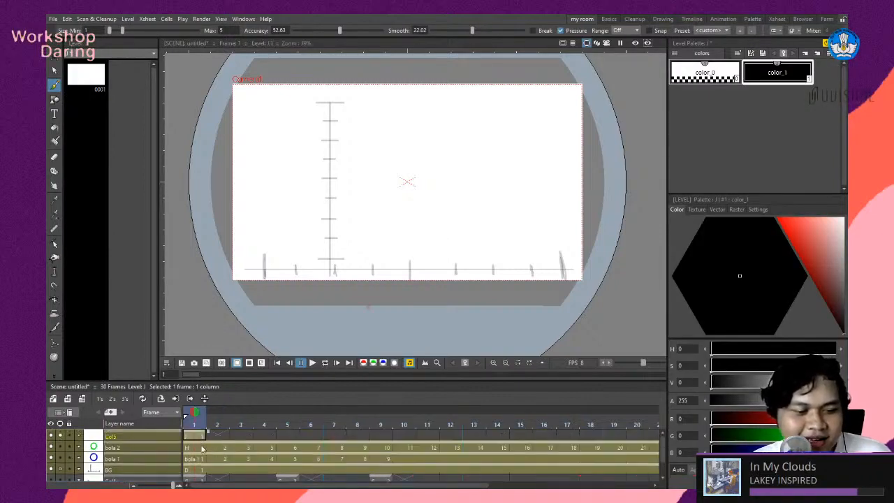
Make the bola 2 layer visible again and scrub through its opening frames, returning to frame 1.
click(193, 448)
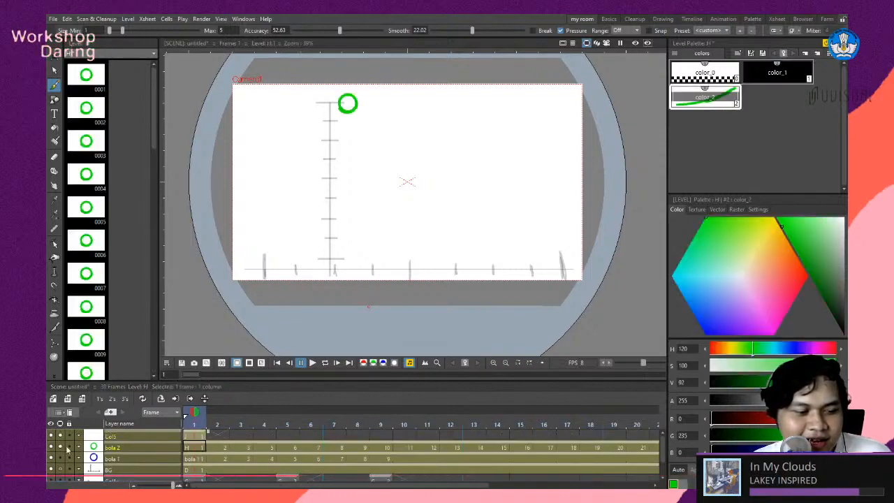
drag(196, 415, 334, 415)
drag(338, 466, 192, 462)
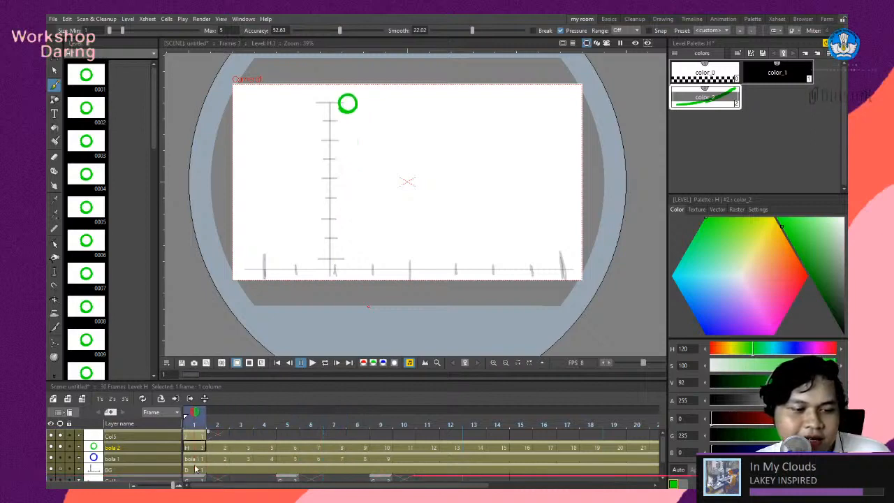
Play back the green ball animation on bola 2, trying both normal and looped playback, and stop it at frame 25.
click(313, 366)
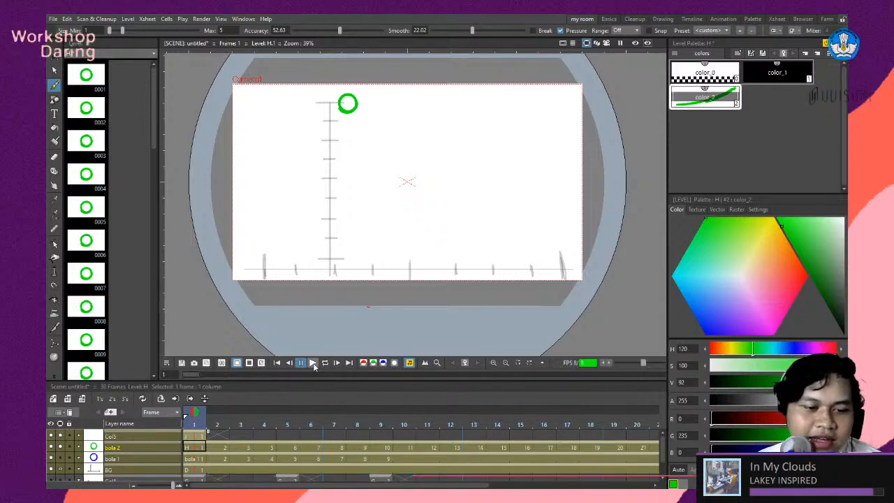
click(313, 364)
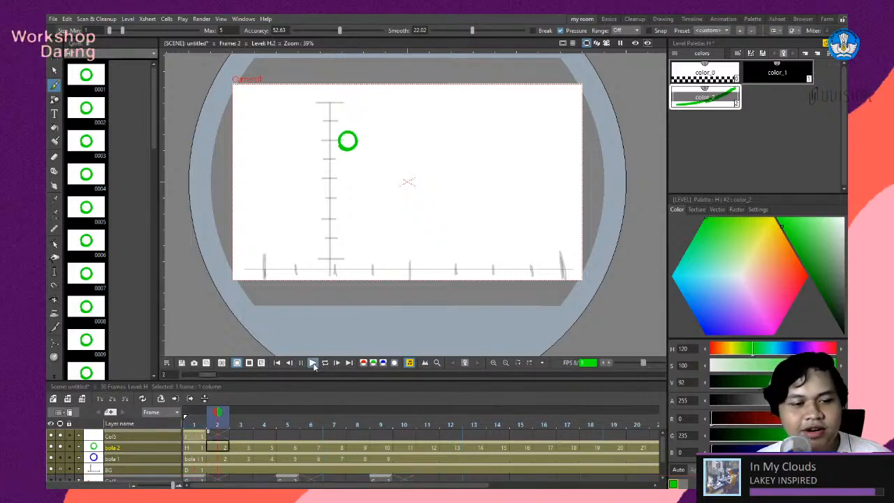
click(314, 365)
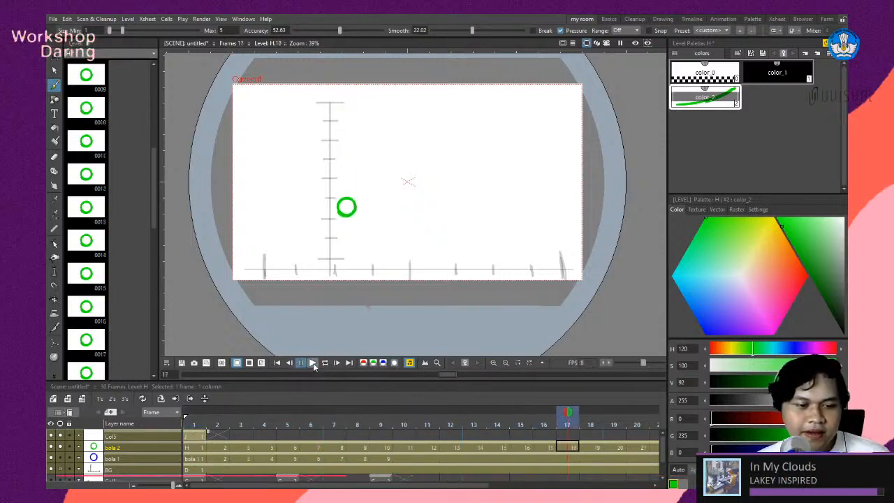
click(324, 364)
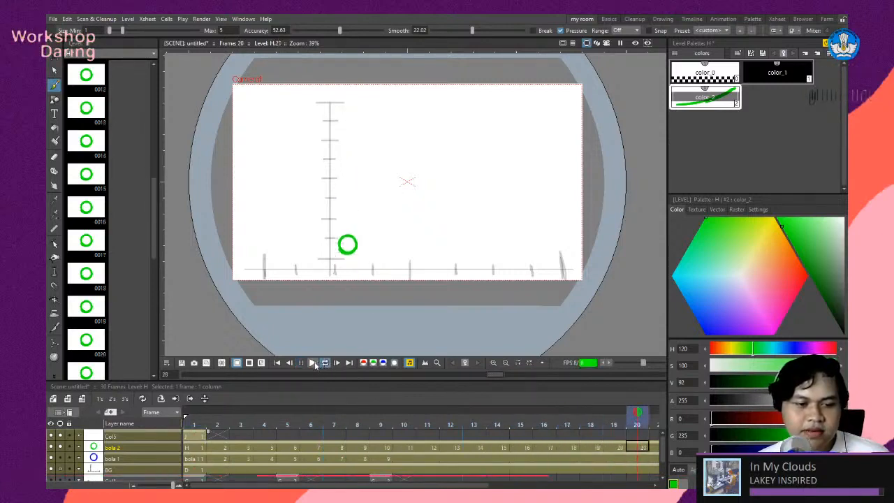
click(313, 365)
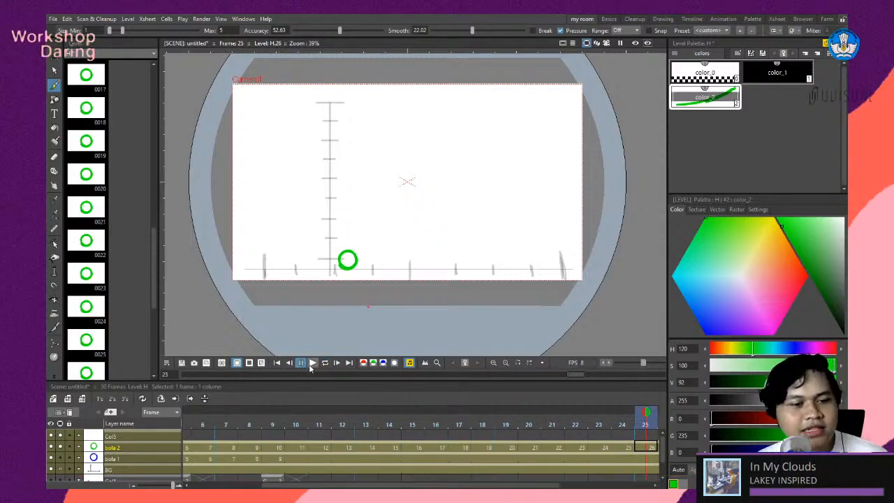
Step back one frame at a time from frame 25 to 17 to examine the green ball's position on each frame.
click(290, 364)
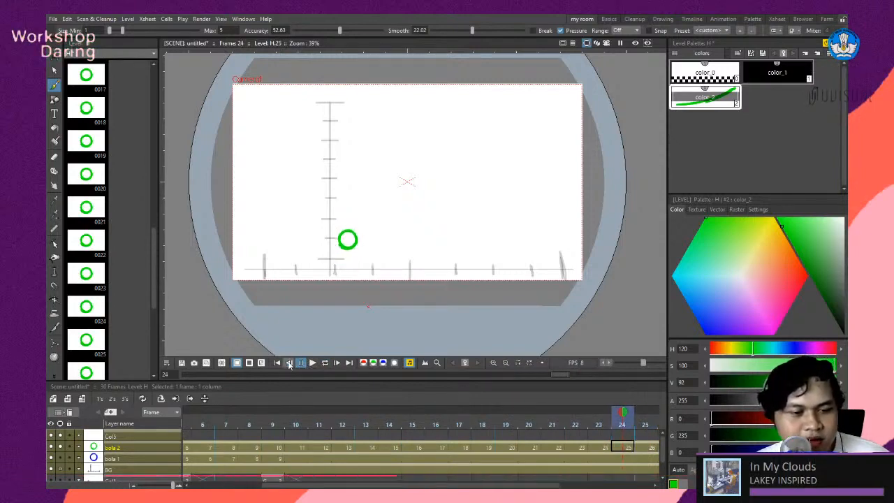
click(290, 364)
click(290, 364)
click(290, 364)
click(290, 364)
click(290, 364)
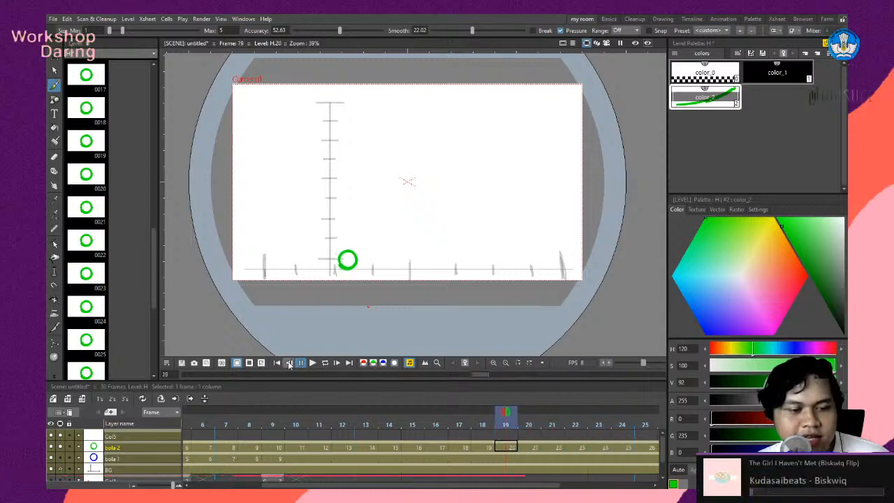
click(289, 364)
click(290, 364)
Return the playhead to frame 1 and select the first frame of the Col5 layer.
drag(461, 416, 202, 417)
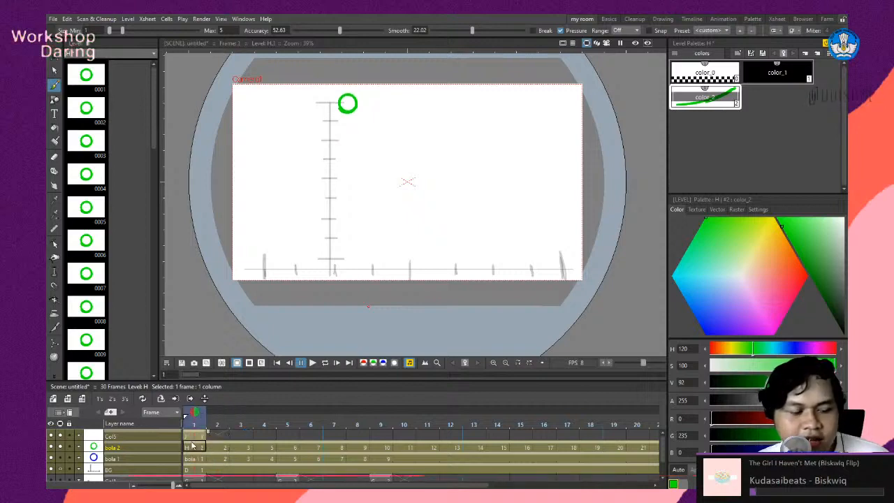
click(199, 436)
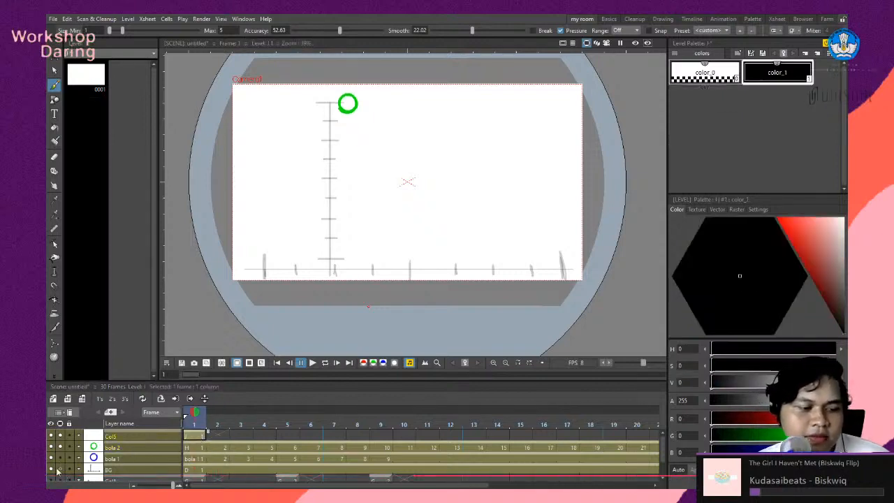
scroll(59, 471, down, 1)
scroll(59, 472, up, 1)
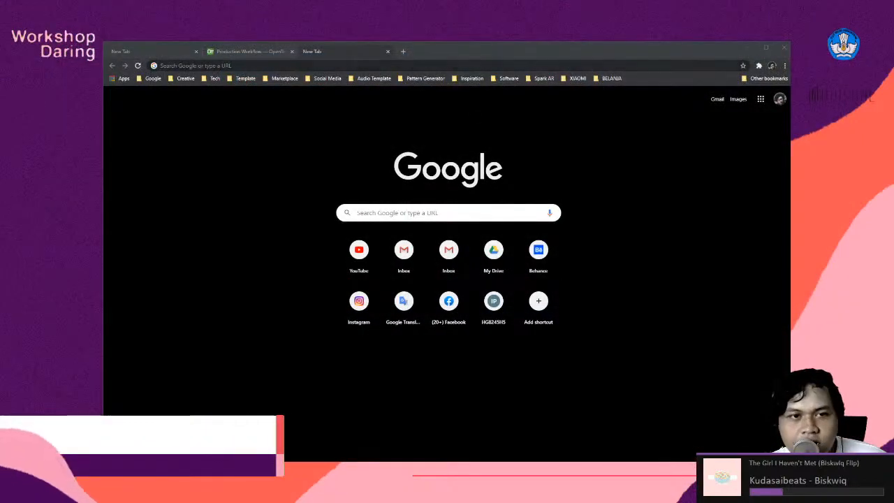
Switch to the Chrome browser and look up sakuga to open the Sakugabooru website.
click(390, 64)
text(saku)
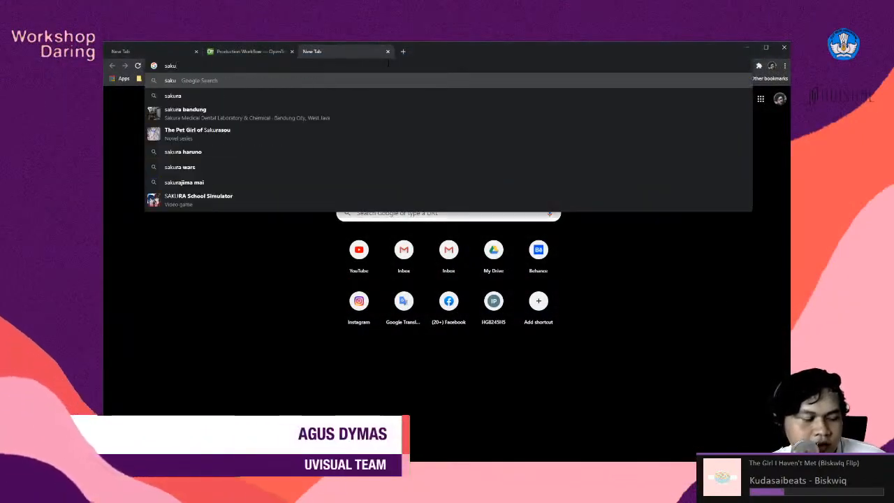
text(ga)
click(244, 96)
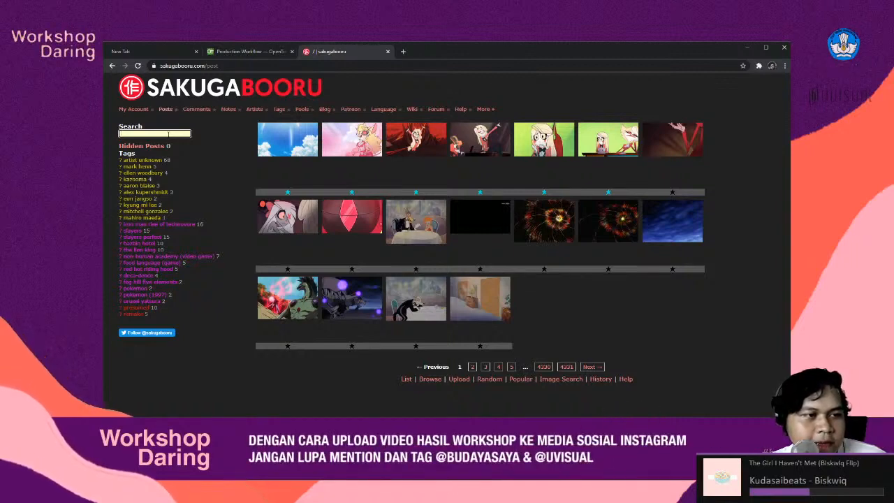
Search Sakugabooru's posts for the genga tag.
text(gen)
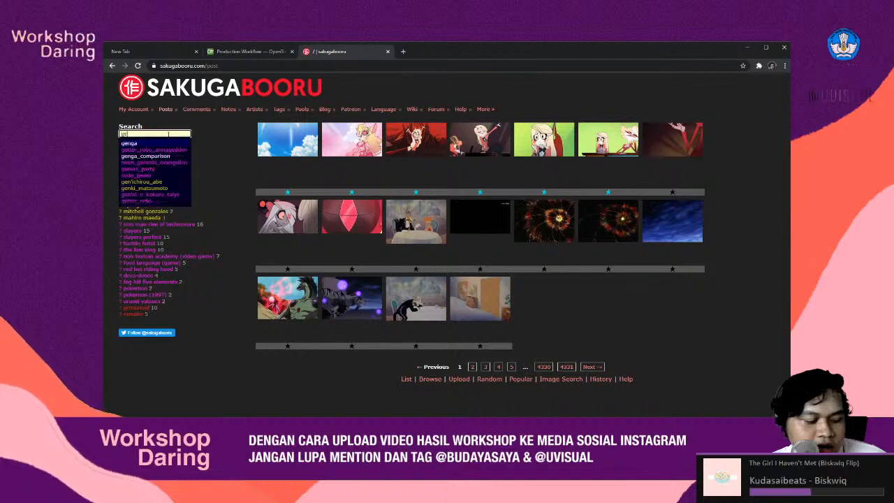
click(156, 143)
click(163, 135)
key(Return)
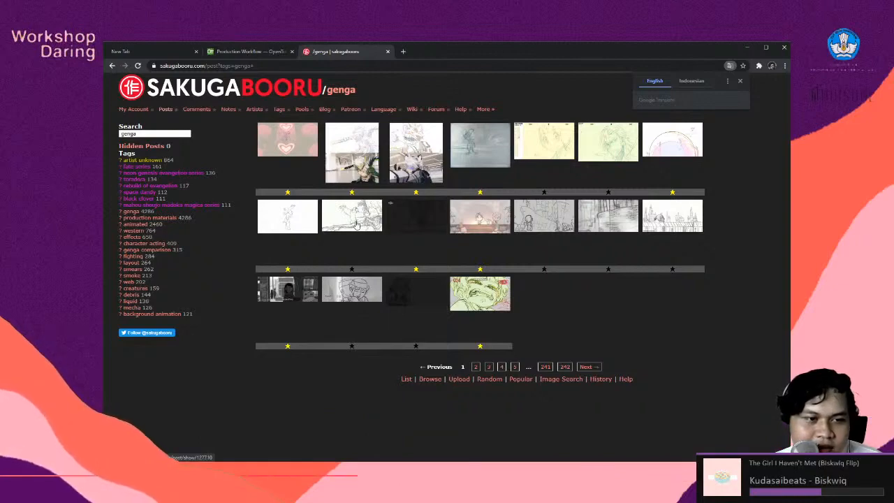
View the Non-Human Academy genga comparison post, return to the results, and examine the Winnie the Pooh owl clip by pausing and seeking.
click(428, 168)
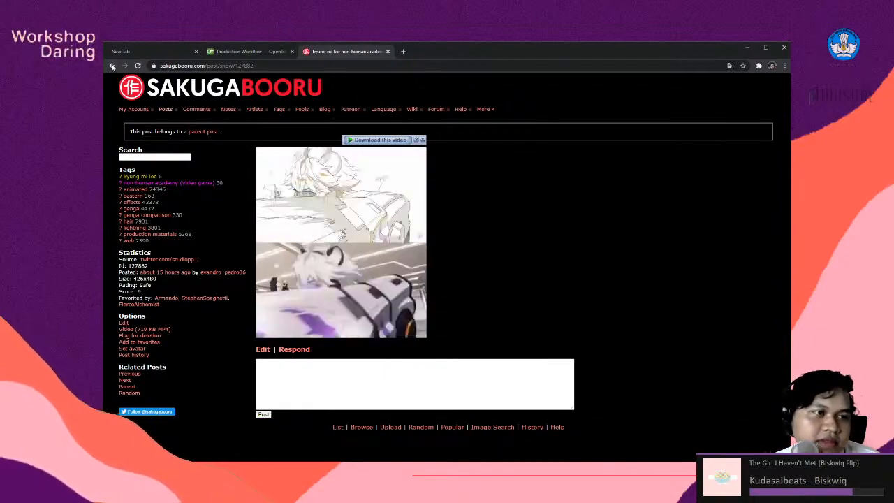
click(112, 66)
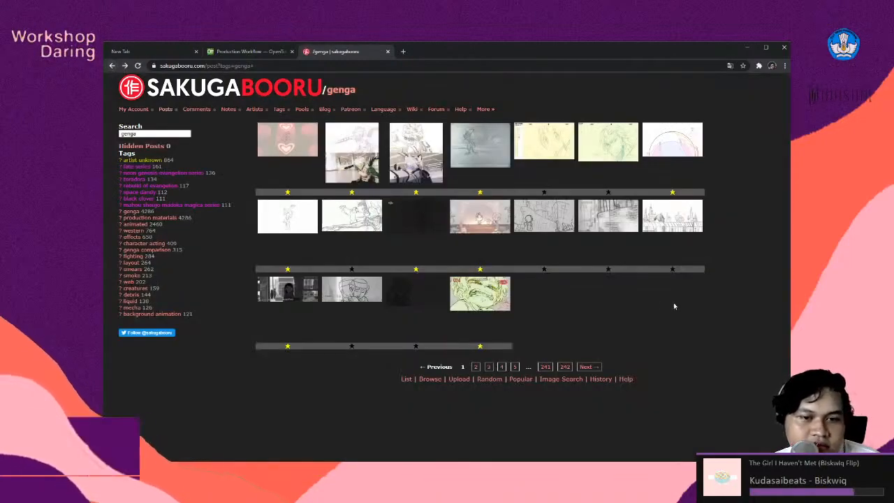
click(351, 218)
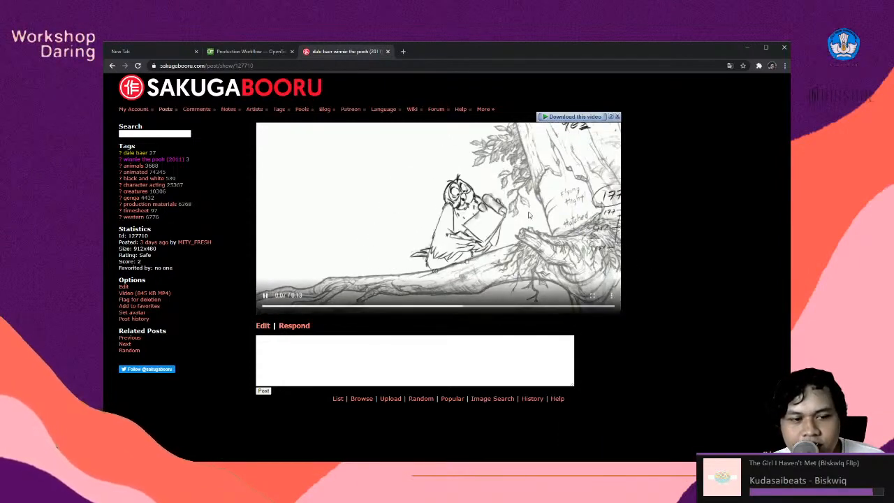
click(266, 296)
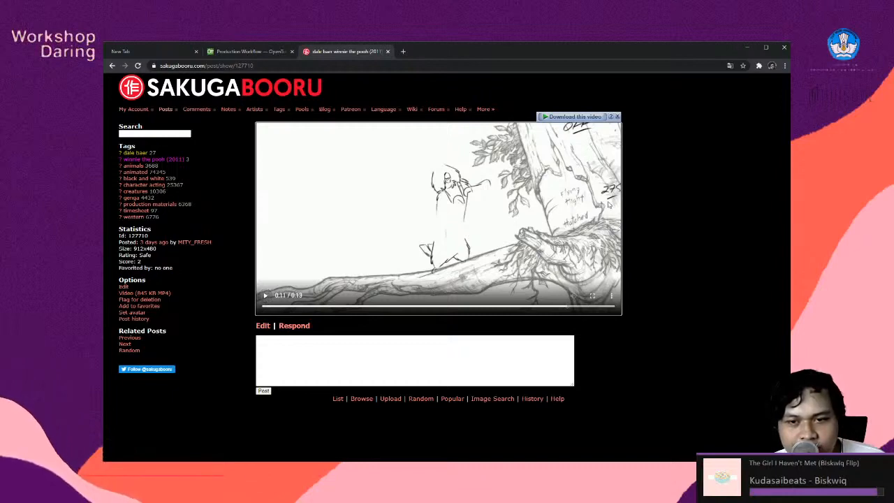
click(531, 308)
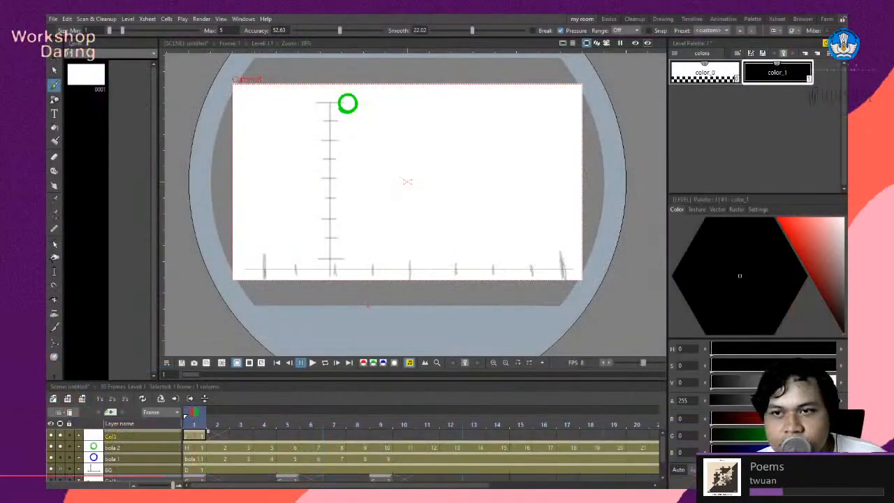
scroll(408, 182, down, 2)
scroll(411, 183, up, 1)
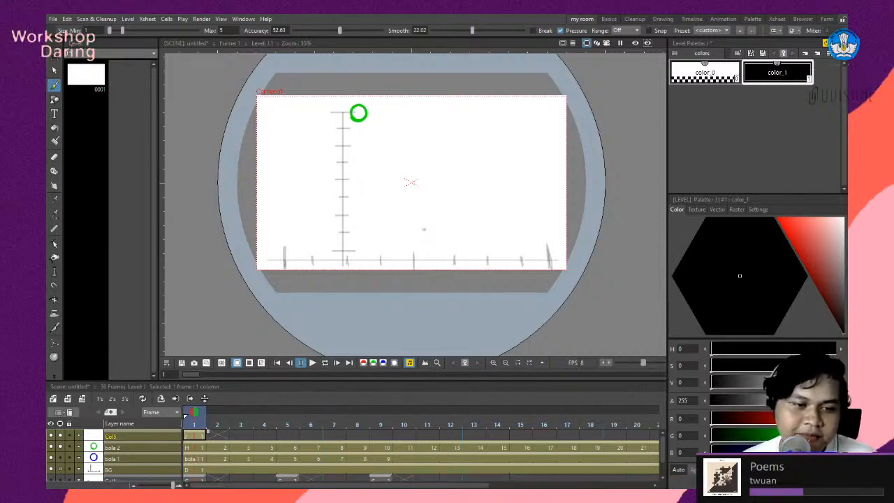
scroll(406, 219, up, 2)
scroll(402, 159, down, 3)
scroll(408, 149, up, 3)
scroll(336, 151, down, 2)
scroll(374, 175, down, 1)
scroll(379, 180, up, 2)
scroll(388, 183, down, 2)
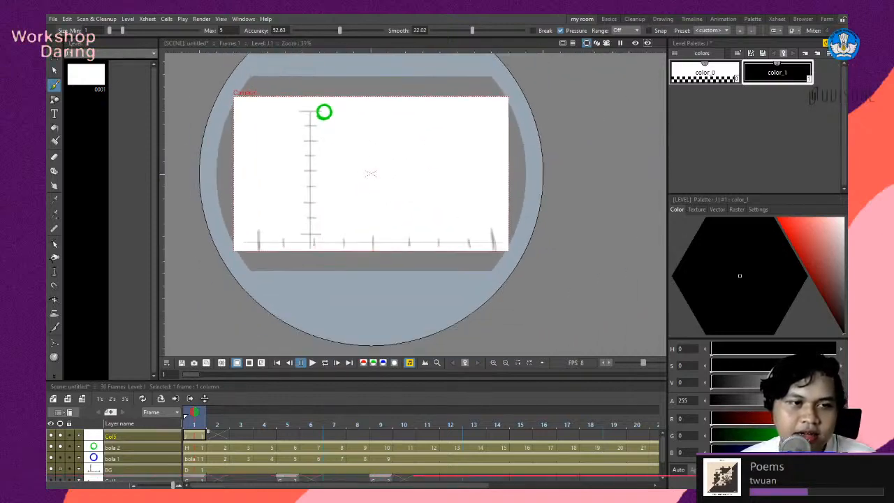
scroll(235, 124, up, 2)
scroll(236, 125, down, 1)
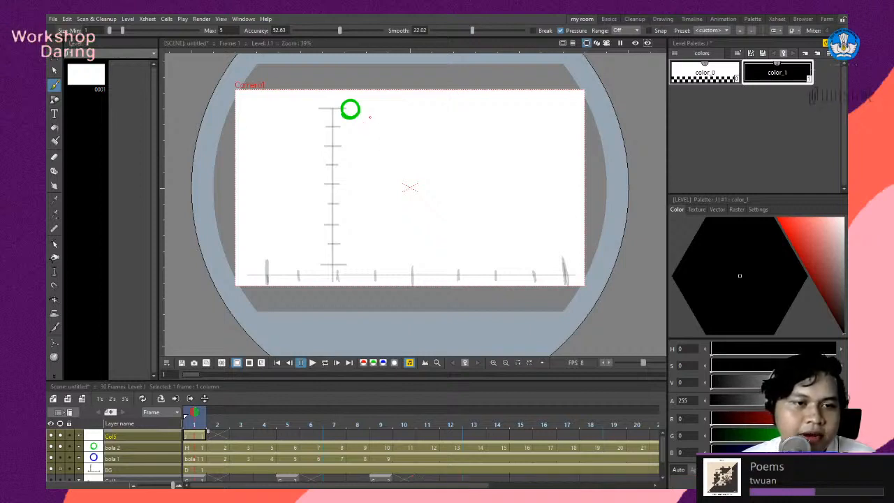
scroll(369, 117, up, 1)
scroll(369, 117, down, 1)
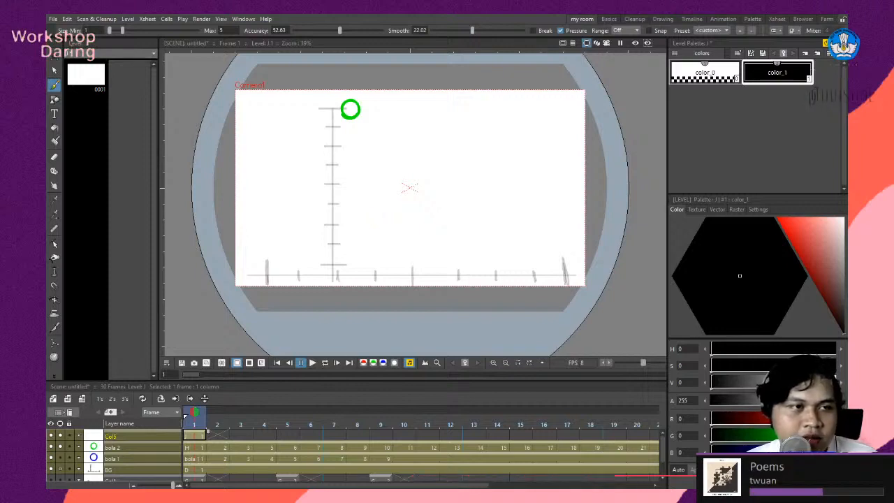
scroll(327, 220, up, 2)
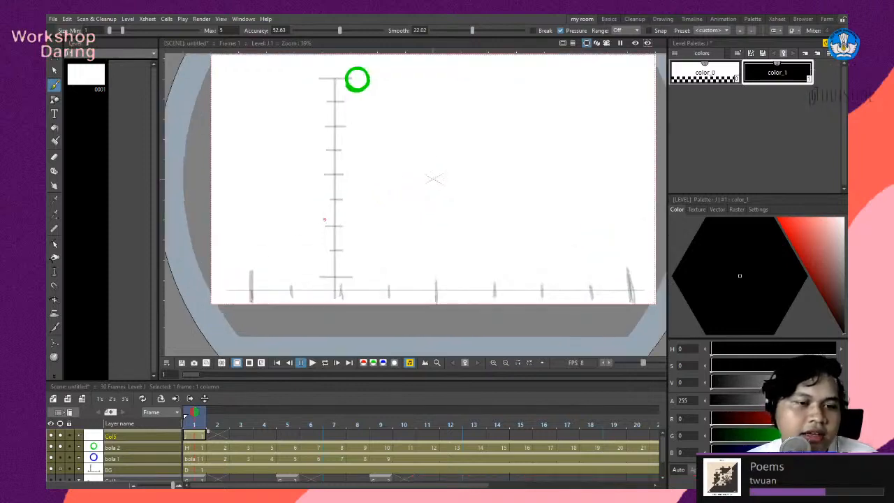
scroll(348, 204, down, 3)
scroll(377, 137, up, 2)
scroll(377, 133, down, 2)
key(Right)
key(Left)
key(Right)
key(Left)
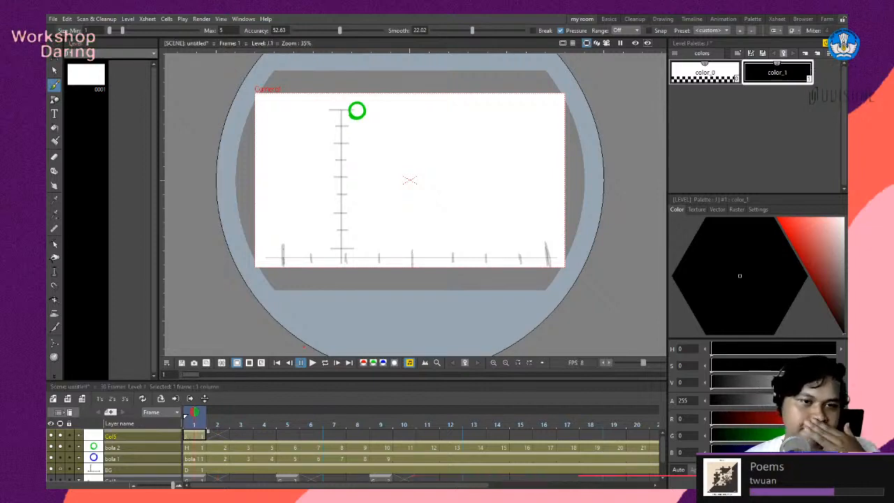
Hide the bola 2 layer's green ball on the canvas and reselect the first frame of the Col5 layer.
click(61, 447)
scroll(345, 132, up, 1)
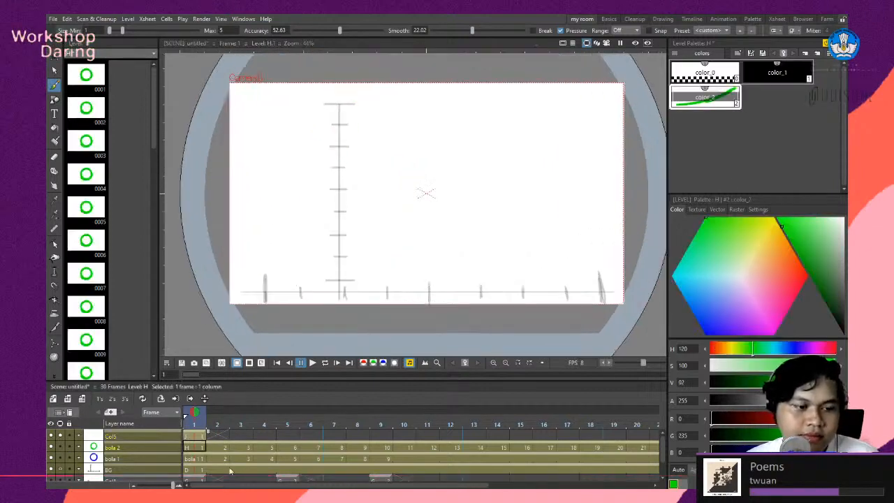
click(194, 436)
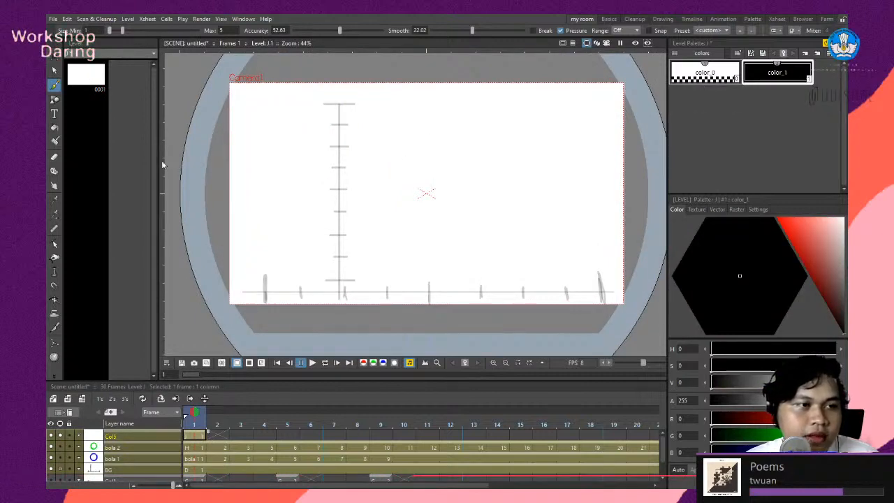
Draw a black circle with the Geometric tool on frame 1 of Col5, near the camera frame's upper-left corner.
click(54, 102)
click(83, 108)
click(81, 81)
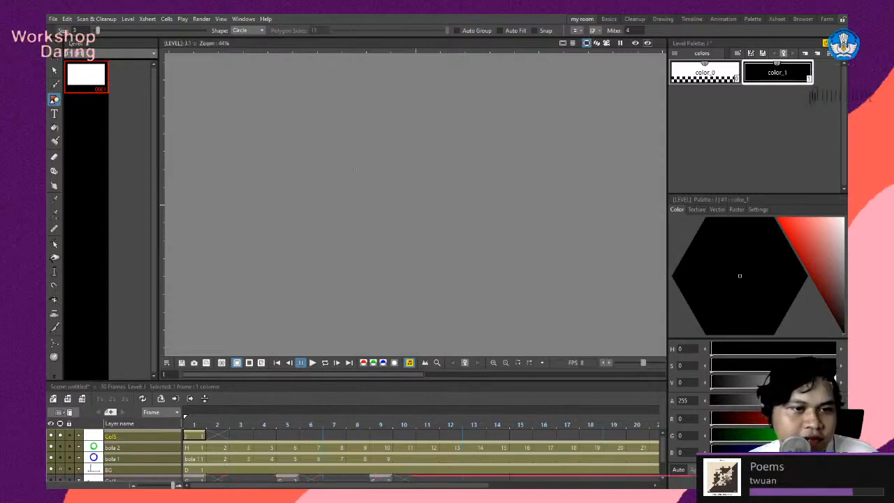
click(196, 435)
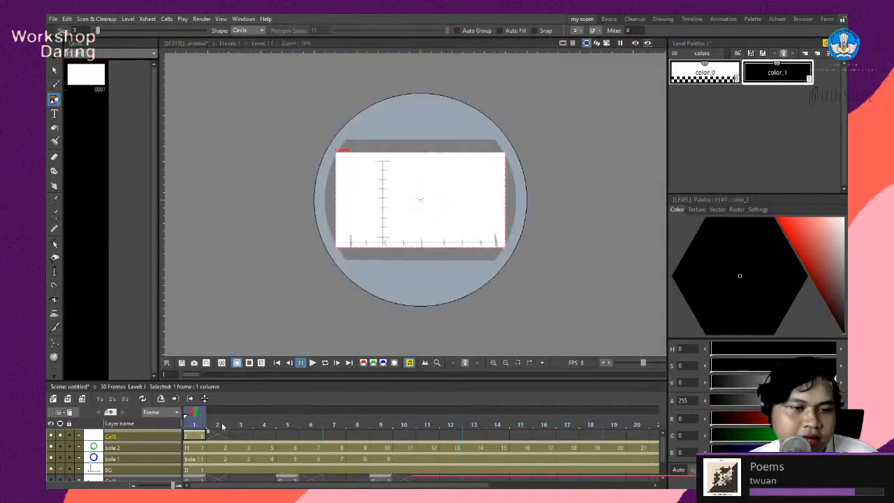
scroll(395, 203, up, 5)
scroll(401, 197, up, 1)
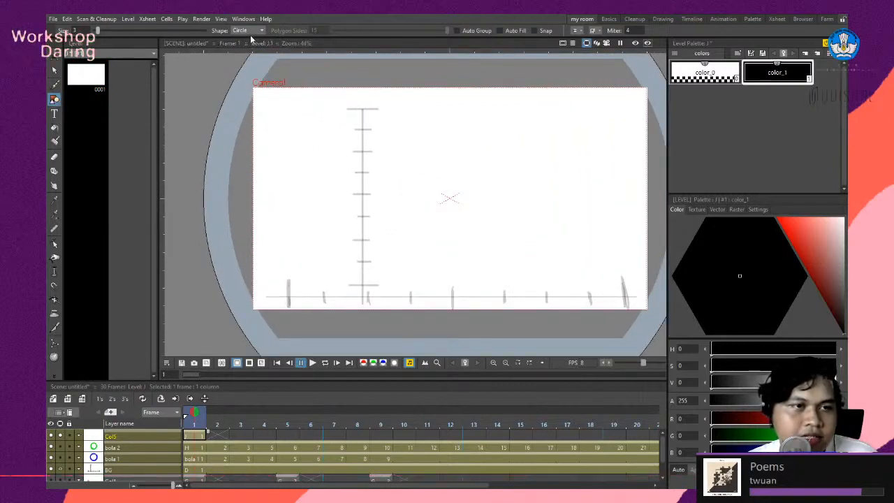
mouse_move(292, 112)
mouse_down()
mouse_move(323, 138)
mouse_move(312, 132)
mouse_up()
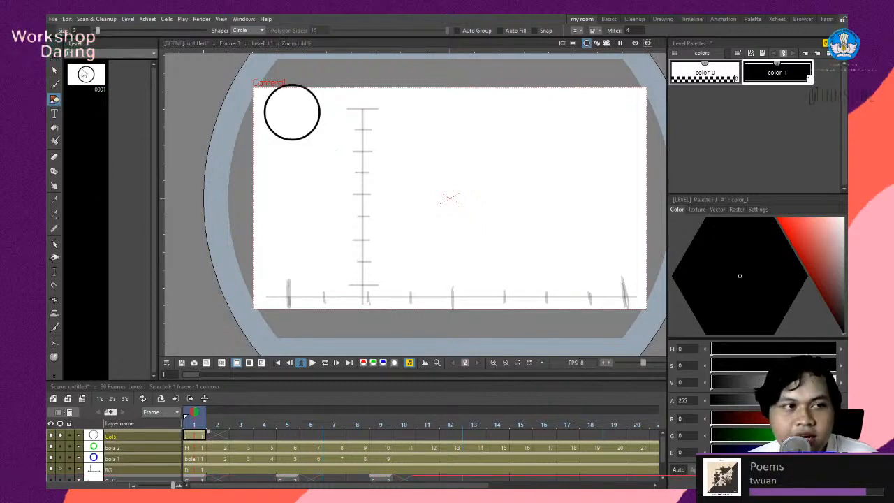
Move the circle slightly down and to the right so it sits fully inside the camera frame, and deselect it.
click(58, 71)
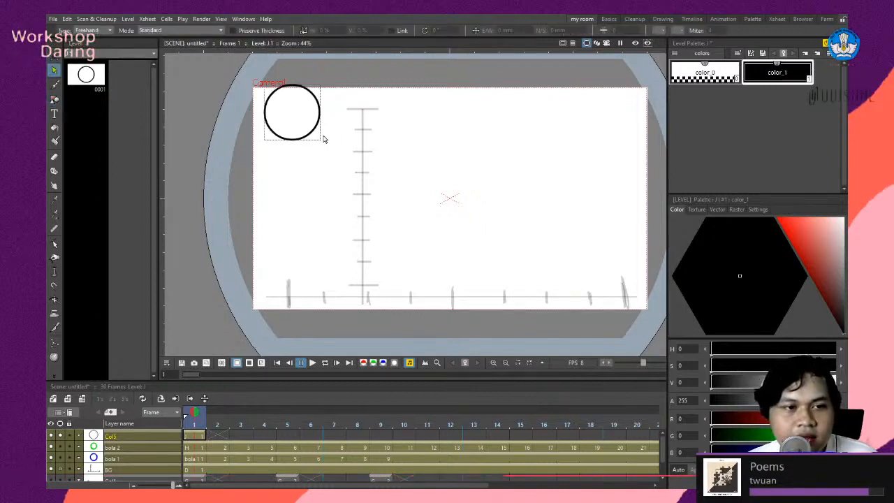
click(317, 133)
drag(315, 133, 329, 149)
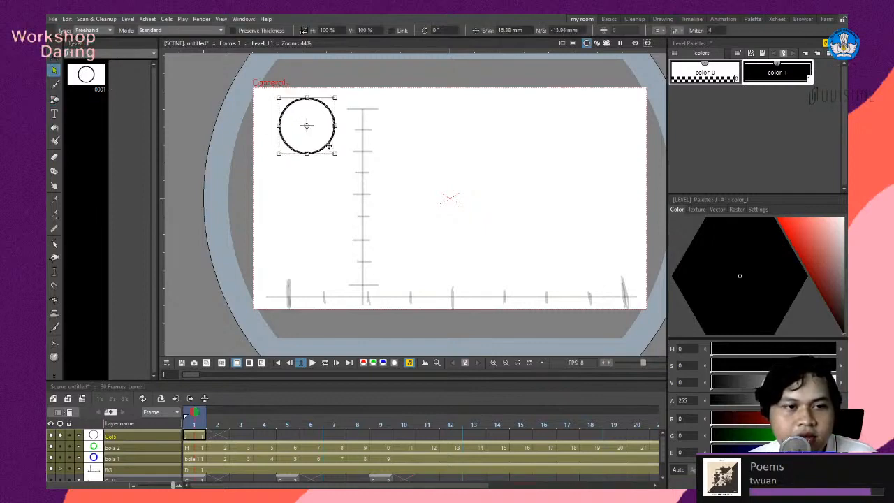
click(217, 202)
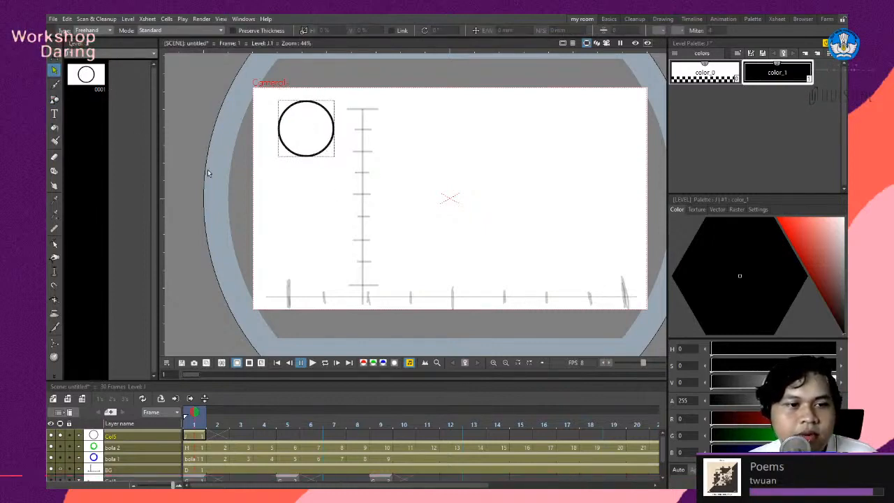
Copy level drawing 0001 and paste it as drawing 0002, leaving the new drawing selected.
click(86, 103)
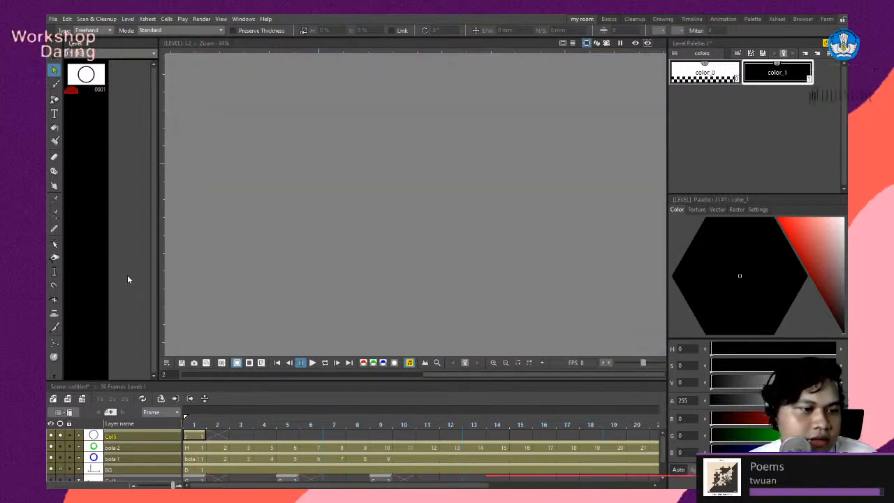
click(92, 88)
click(83, 114)
click(91, 87)
scroll(250, 139, down, 3)
scroll(259, 158, down, 9)
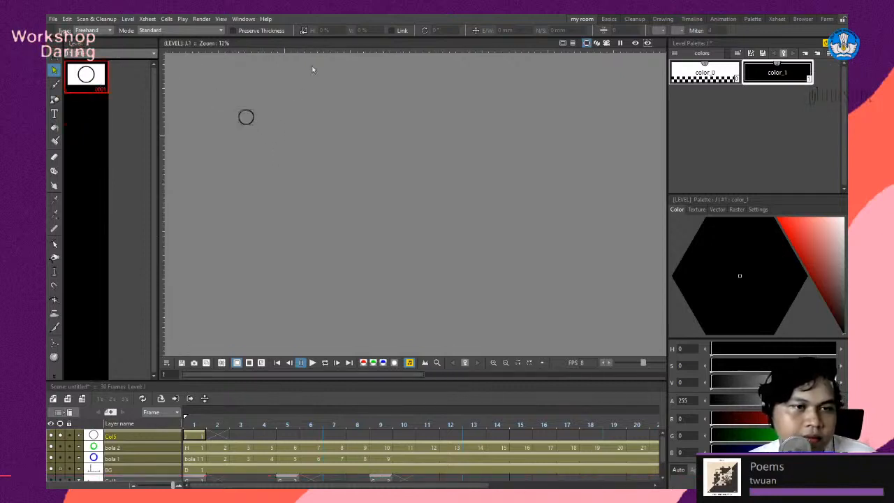
scroll(213, 93, up, 7)
click(86, 112)
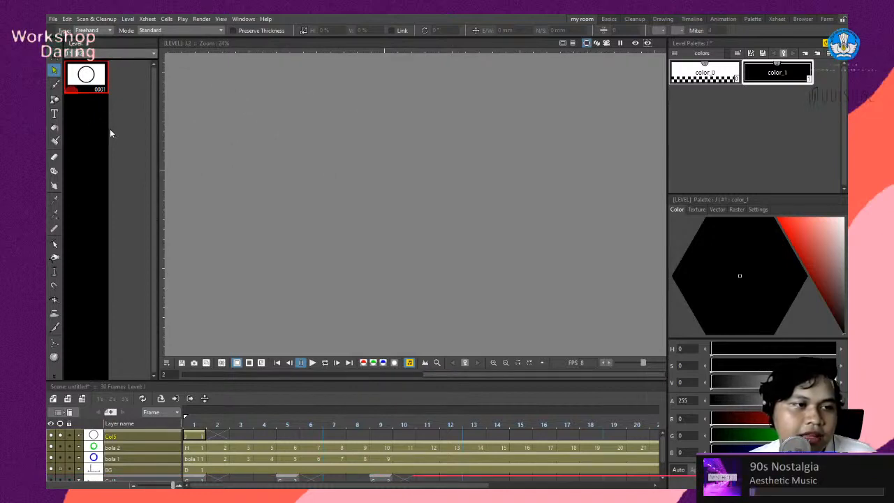
key(ctrl+v)
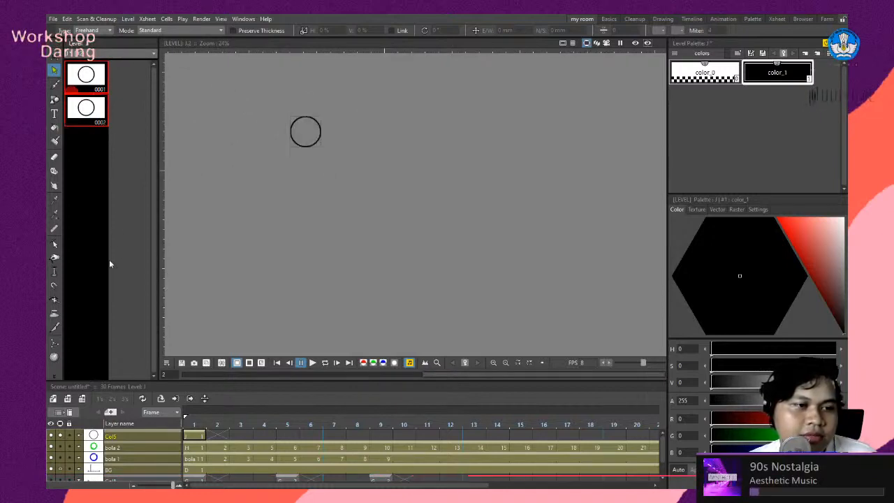
click(96, 115)
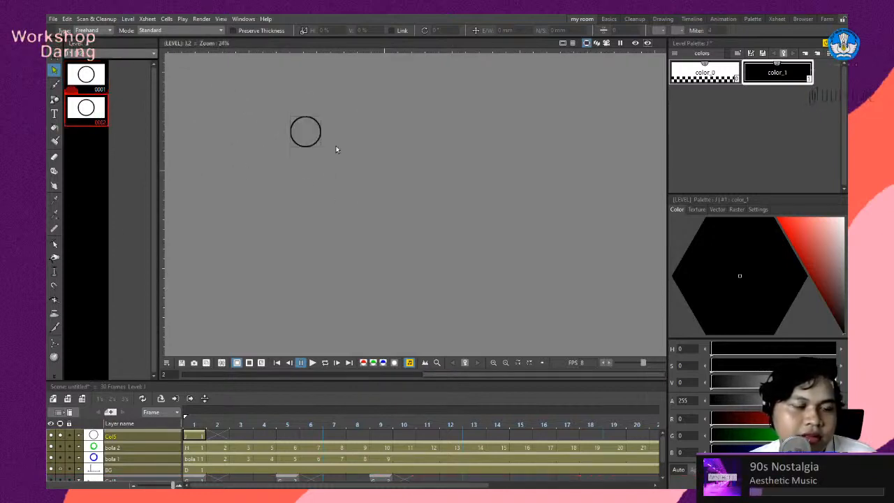
Draw a square in drawing 0002, below and to the right of the circle, using the Geometric tool's Rectangle shape.
click(313, 144)
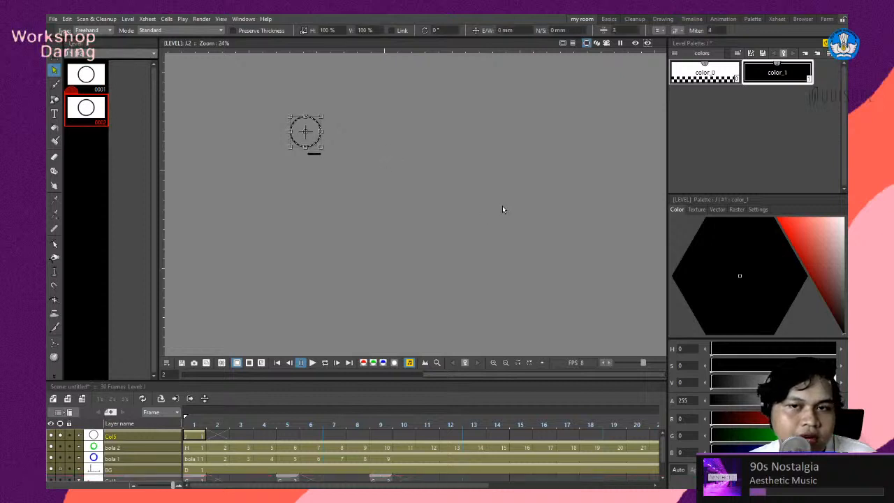
scroll(480, 210, down, 3)
scroll(399, 199, up, 3)
click(298, 146)
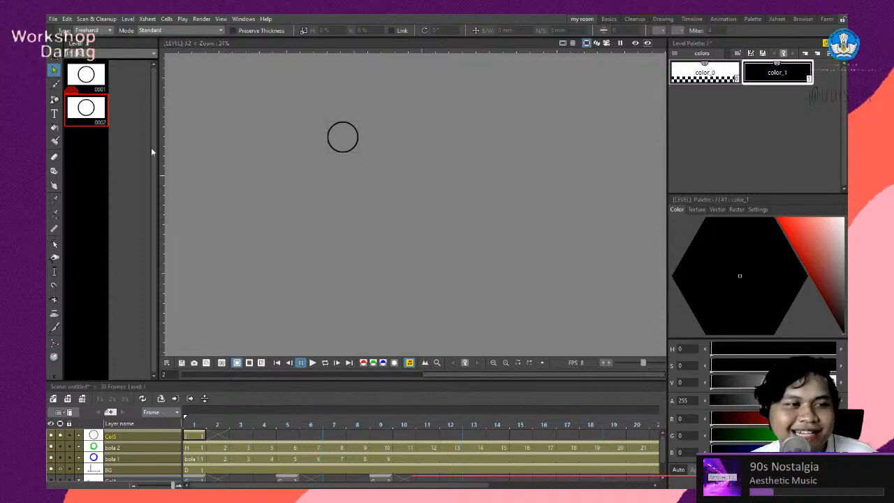
click(55, 99)
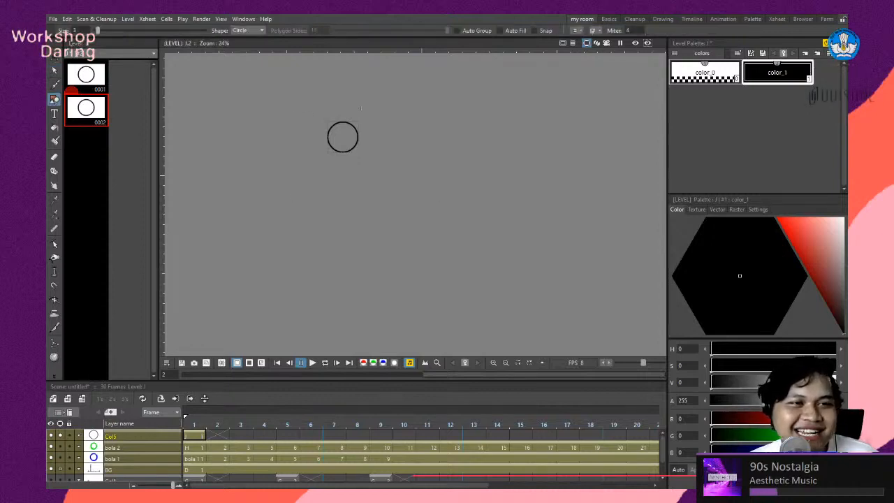
click(253, 40)
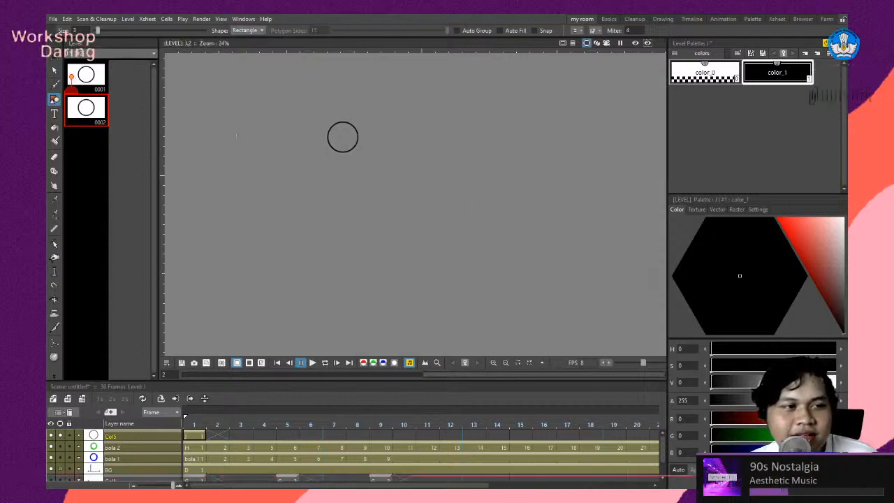
drag(450, 212, 487, 250)
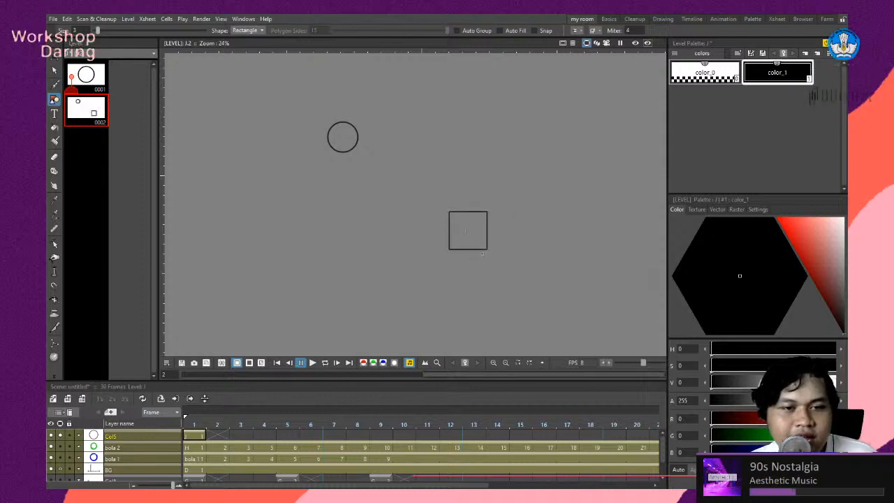
Delete the circle from drawing 0002, keeping only the square.
key(s)
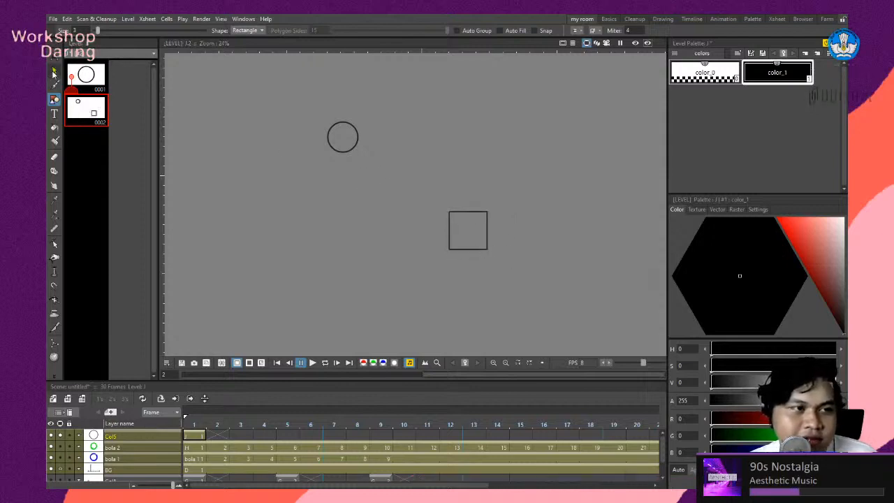
key(ctrl+a)
click(353, 151)
key(Delete)
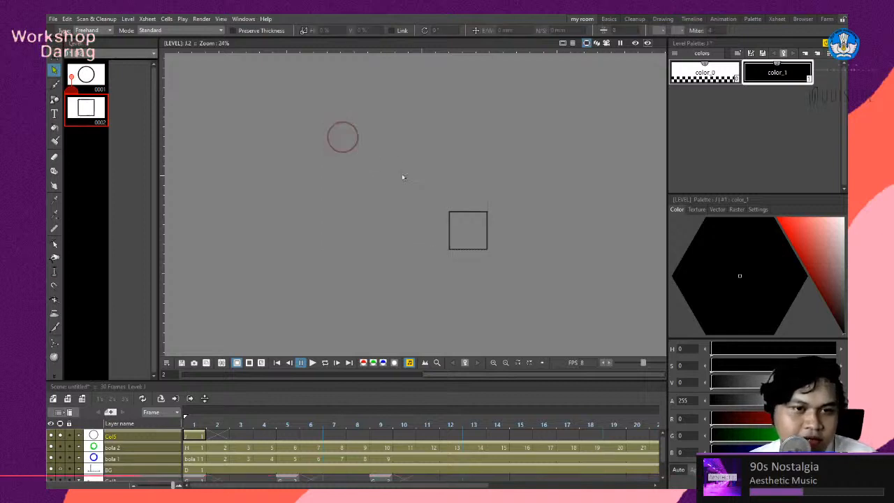
Flip repeatedly between drawings 0001 and 0002 to compare the circle and the square with onion skin on.
click(93, 85)
click(97, 121)
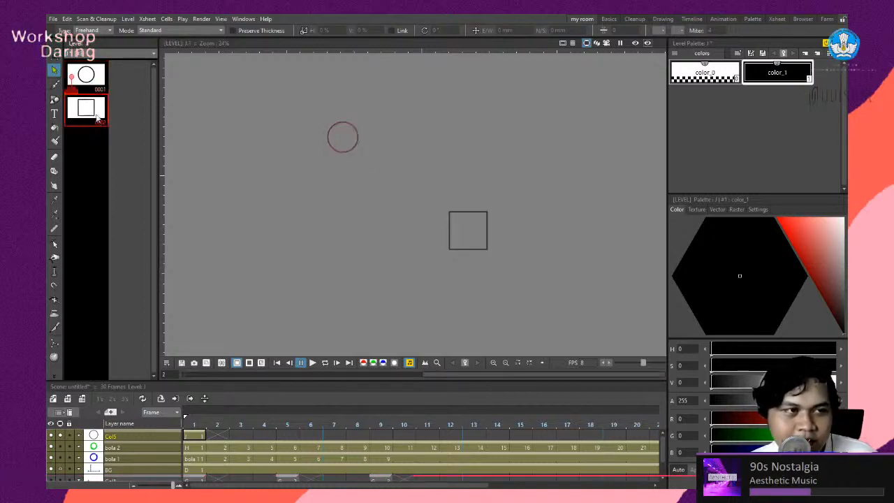
click(96, 86)
click(93, 114)
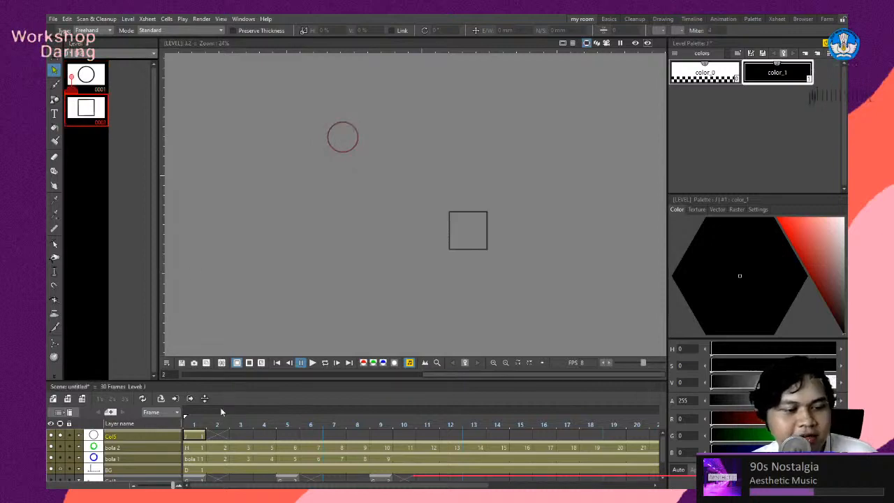
click(97, 87)
click(98, 106)
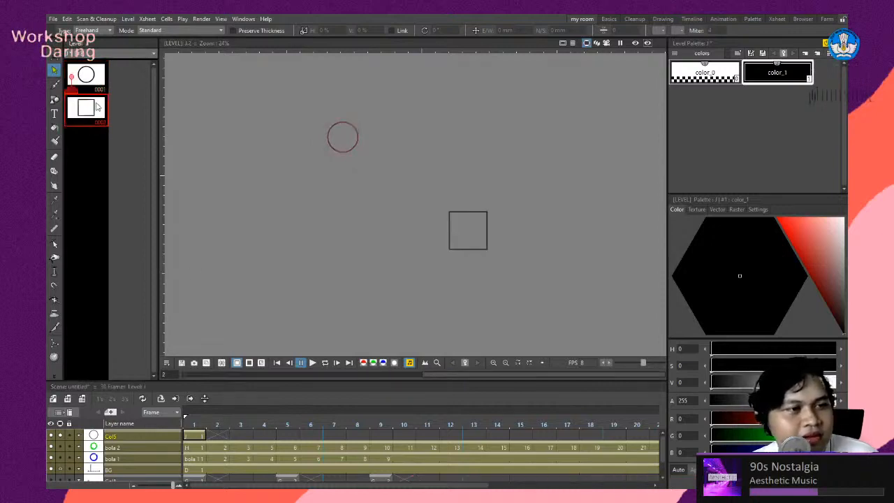
click(98, 87)
click(94, 114)
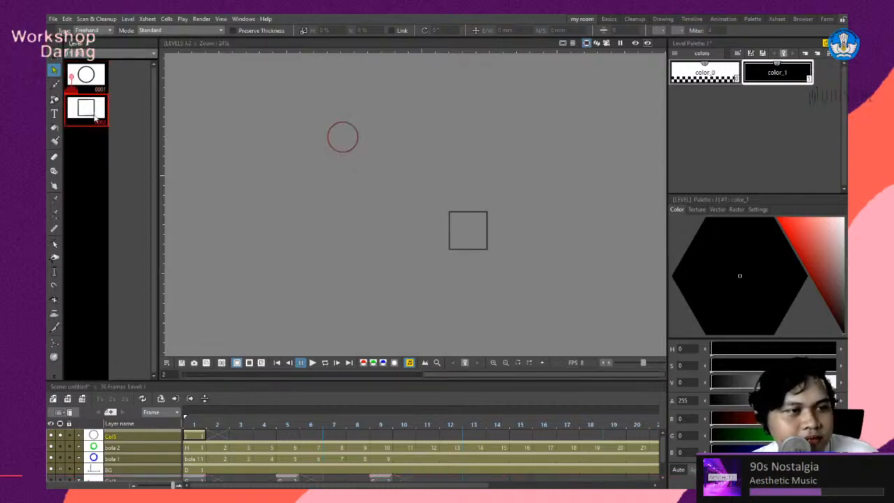
click(96, 82)
click(95, 112)
click(96, 82)
click(88, 116)
drag(94, 121, 91, 155)
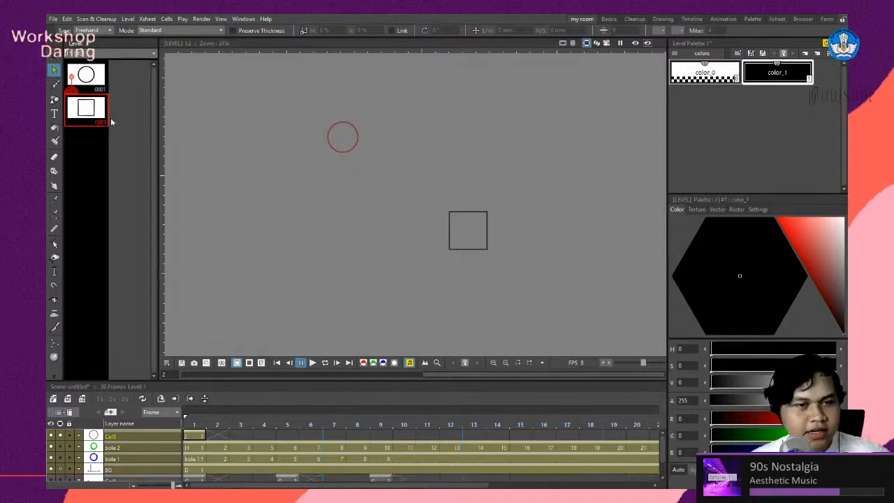
click(97, 85)
click(91, 116)
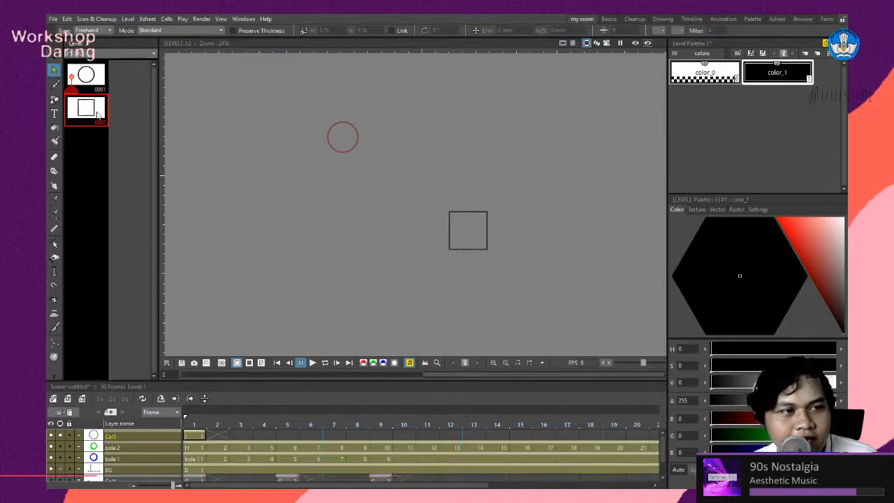
click(88, 78)
click(92, 108)
click(94, 83)
click(99, 114)
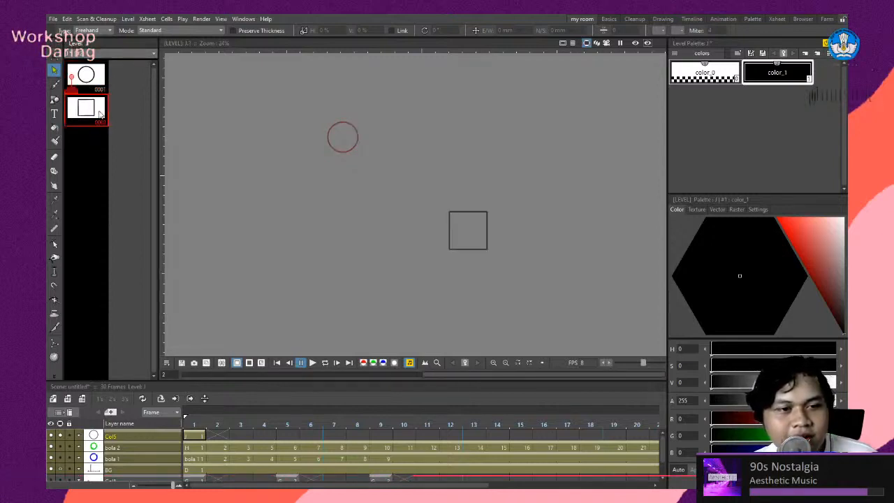
click(93, 90)
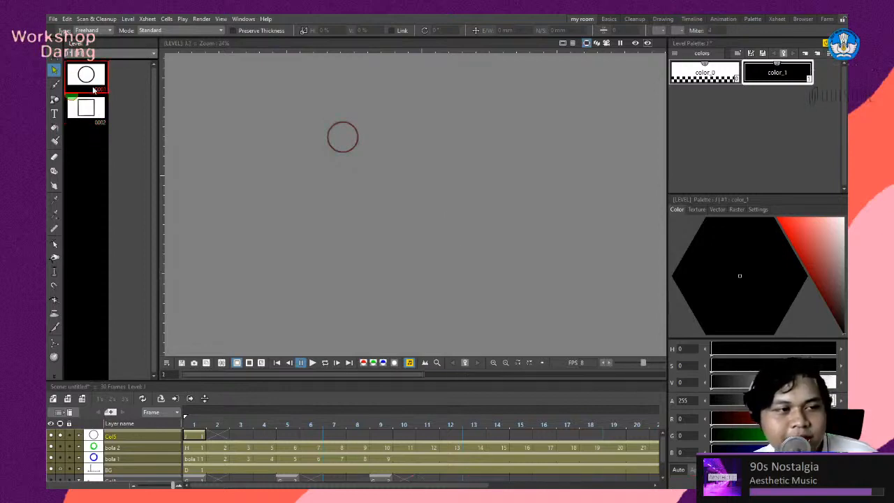
click(93, 106)
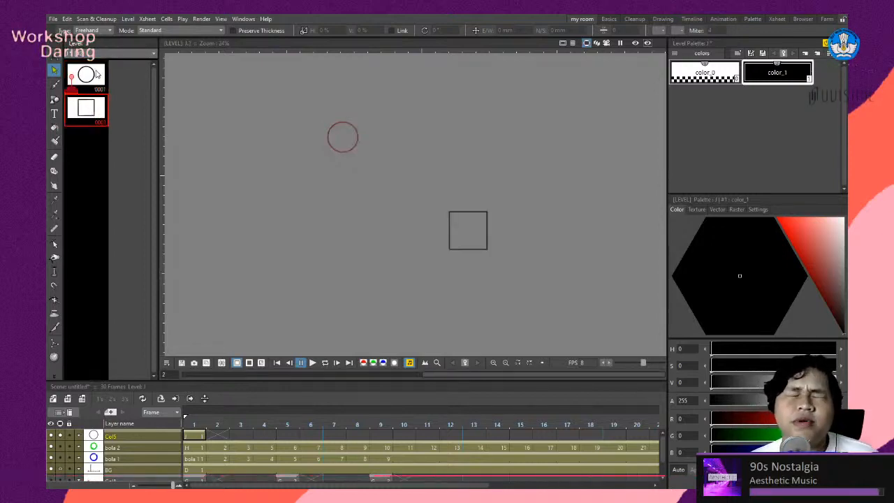
click(94, 91)
click(97, 112)
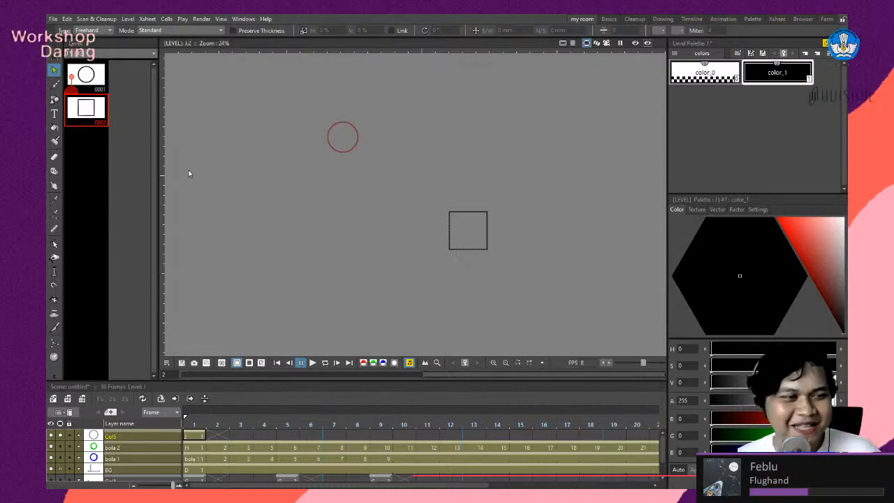
scroll(296, 186, down, 1)
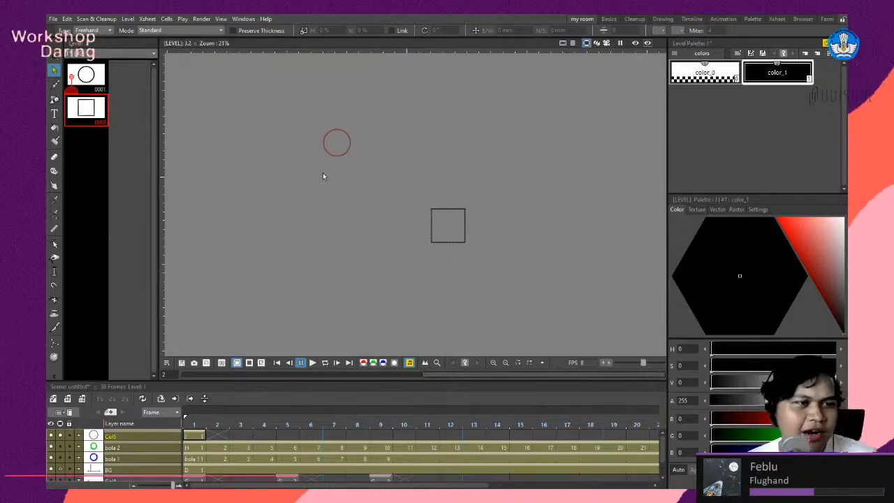
scroll(343, 175, up, 2)
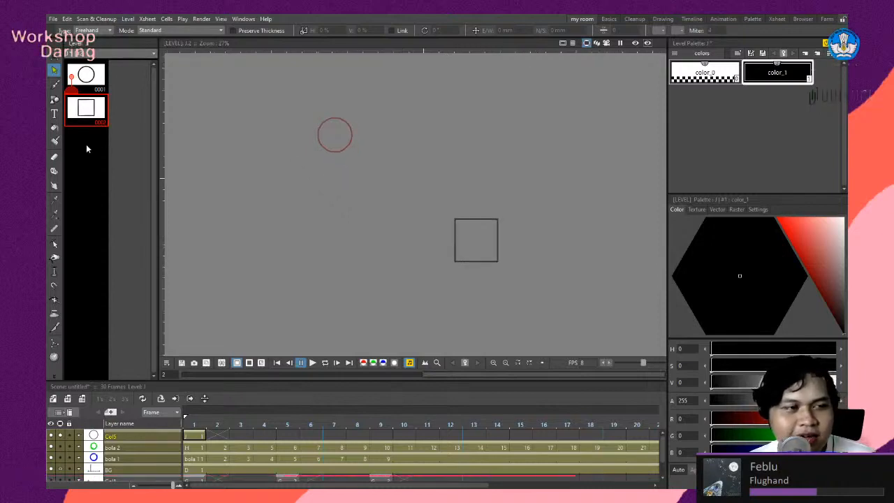
Switch back and forth between the circle drawing 0001 and the square drawing 0002 to examine the two key poses.
click(90, 107)
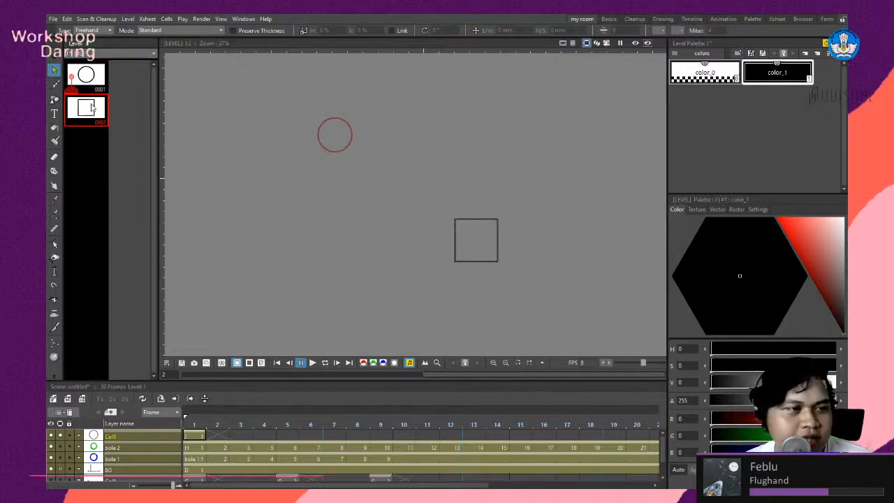
click(97, 78)
click(102, 107)
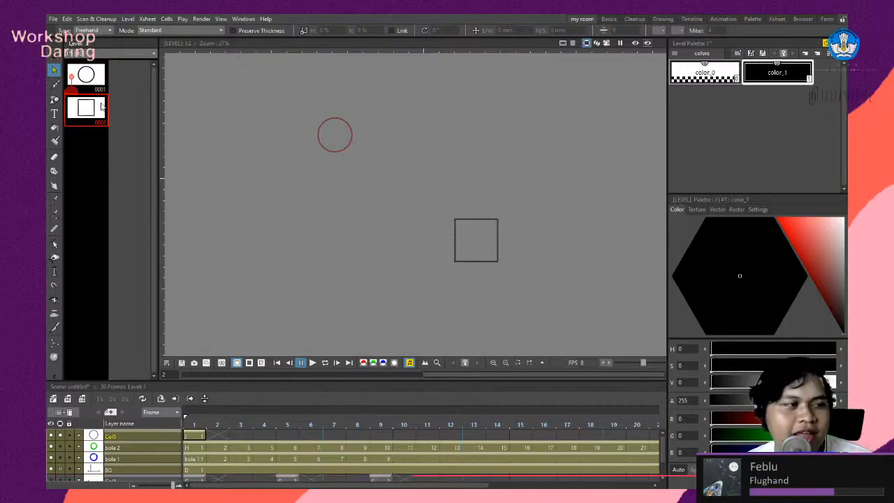
click(102, 90)
click(90, 109)
click(91, 82)
click(90, 113)
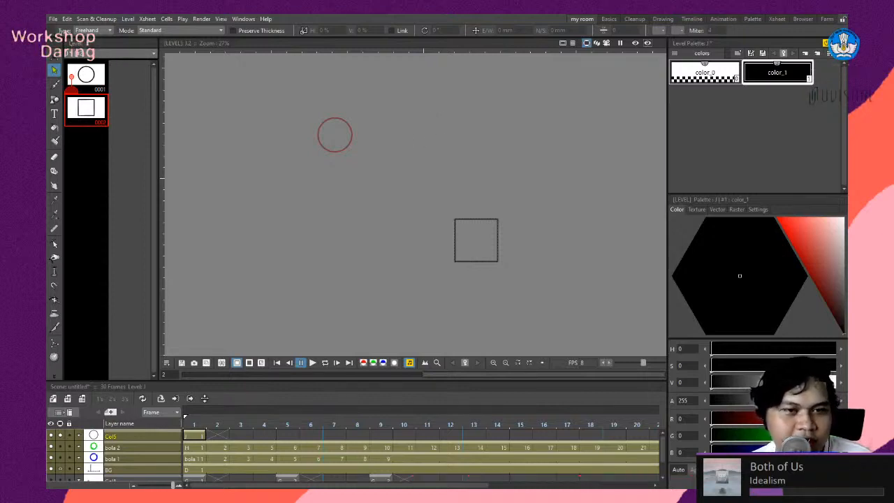
Try to add ten blank drawings to the level ahead of the circle drawing, and undo the insertion.
key(ctrl+z)
scroll(115, 189, down, 3)
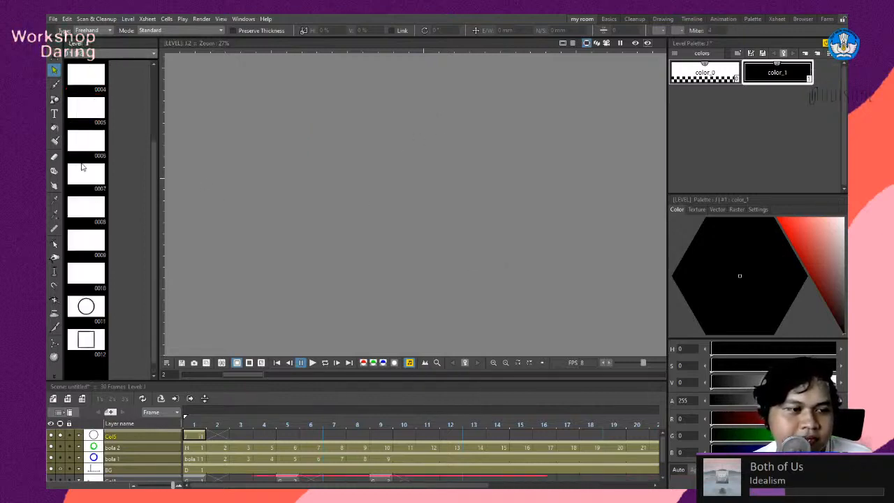
key(ctrl+z)
scroll(115, 168, up, 3)
Insert nine blank drawings, 0002 to 0010, between the circle and the square in the level.
click(85, 86)
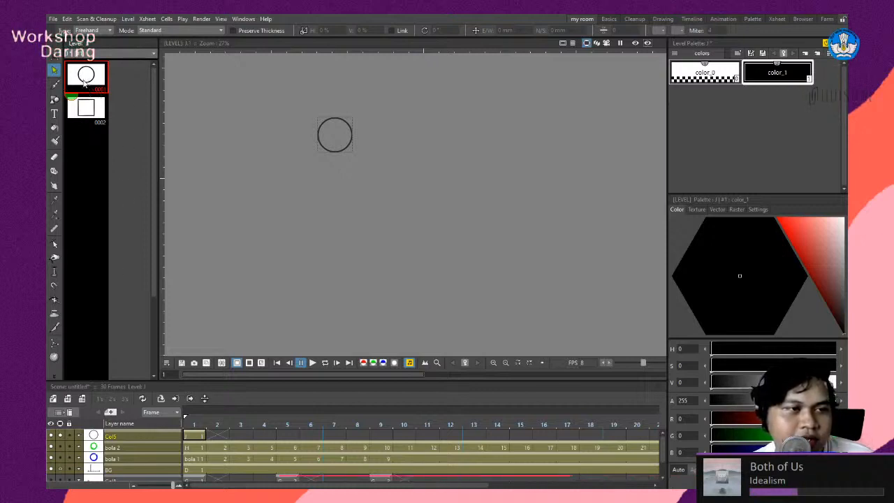
key(period)
key(comma)
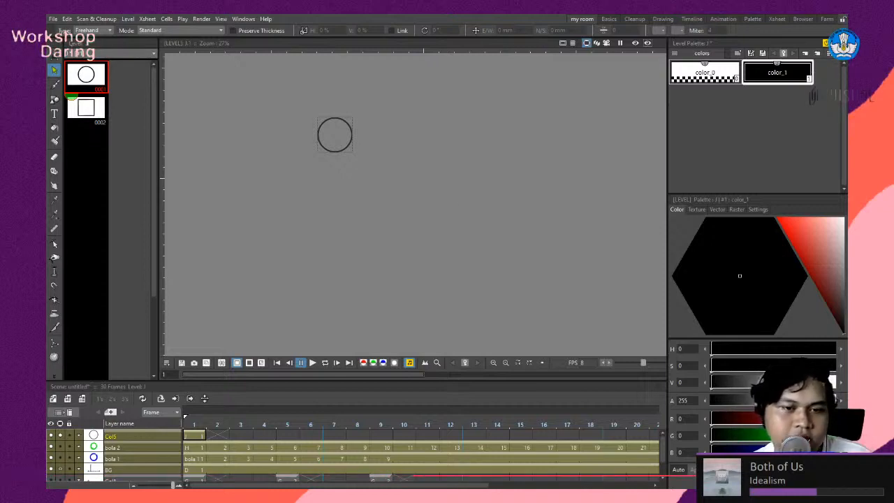
key(ctrl+z)
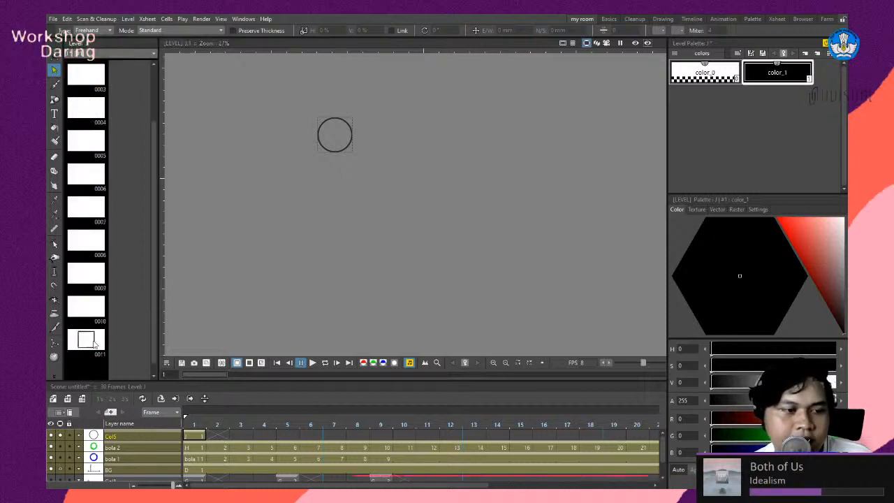
scroll(528, 238, down, 4)
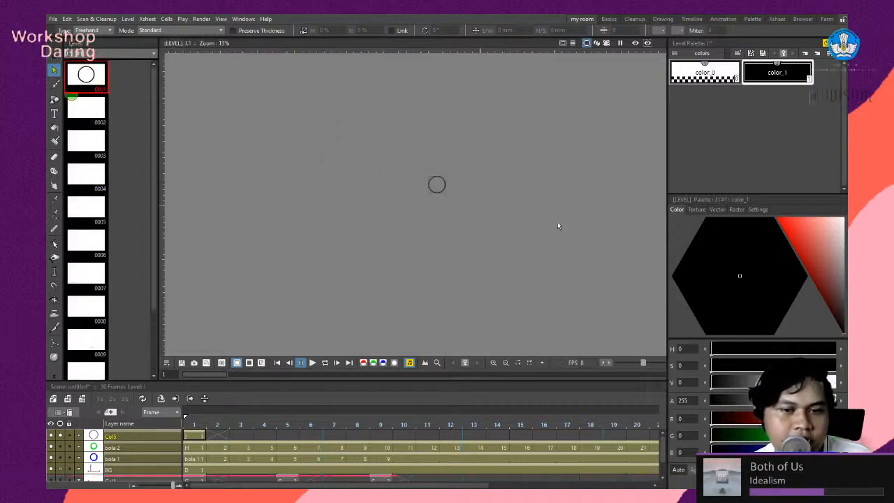
scroll(88, 280, down, 2)
click(91, 348)
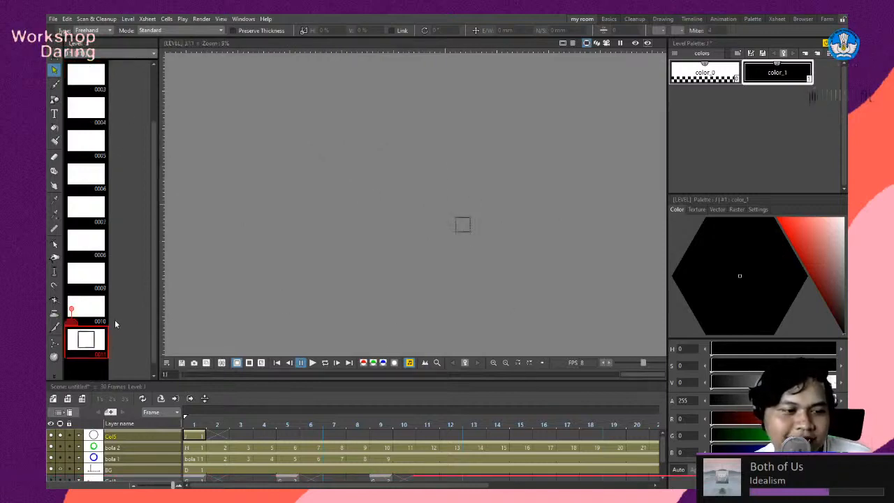
scroll(95, 274, up, 2)
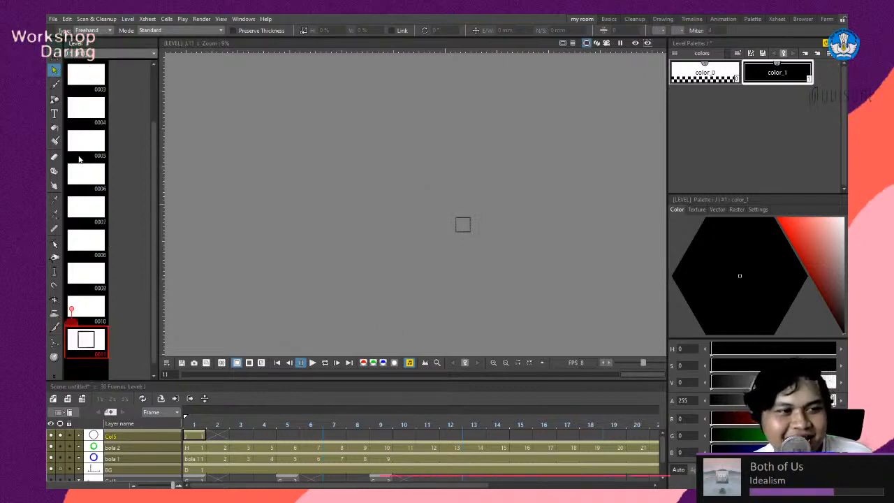
Select drawings 0001 through 0011 and generate the inbetweens that morph the circle into the square.
click(87, 80)
scroll(116, 196, down, 2)
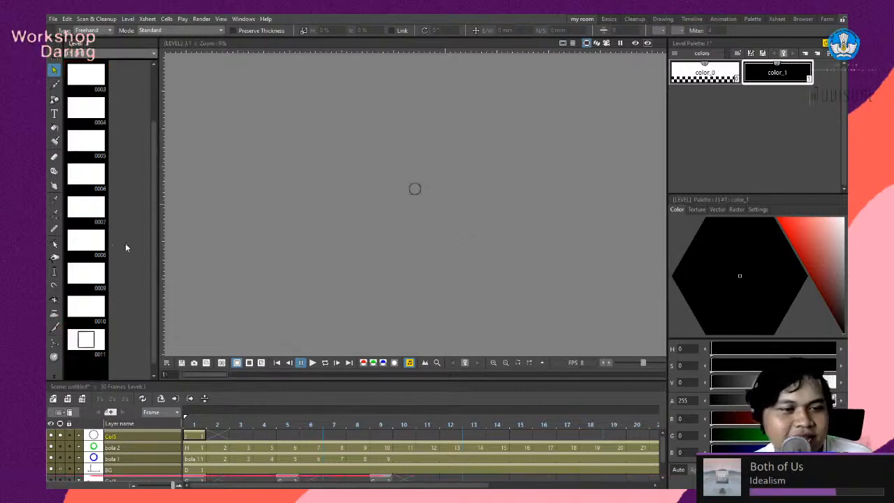
shift+click(89, 342)
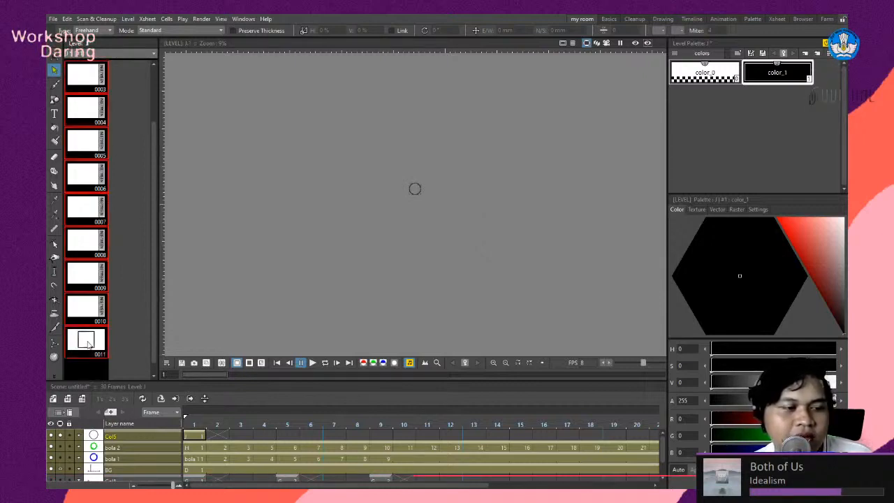
click(93, 357)
scroll(96, 315, up, 2)
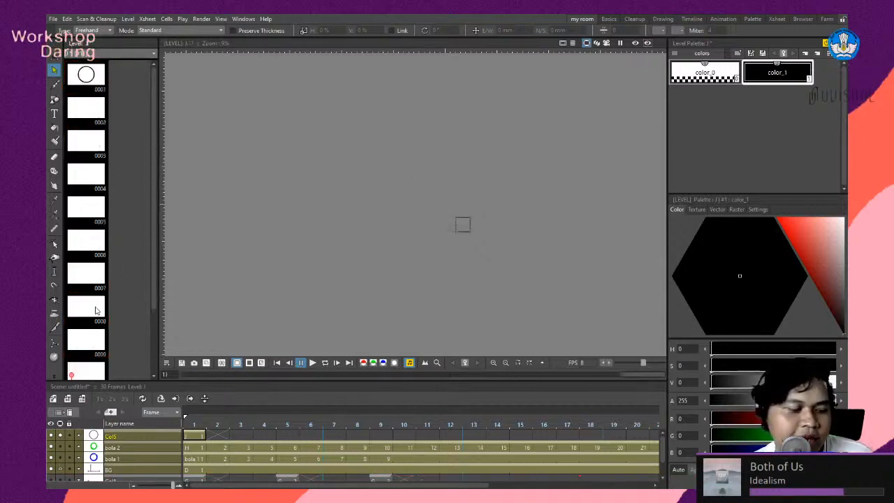
click(98, 83)
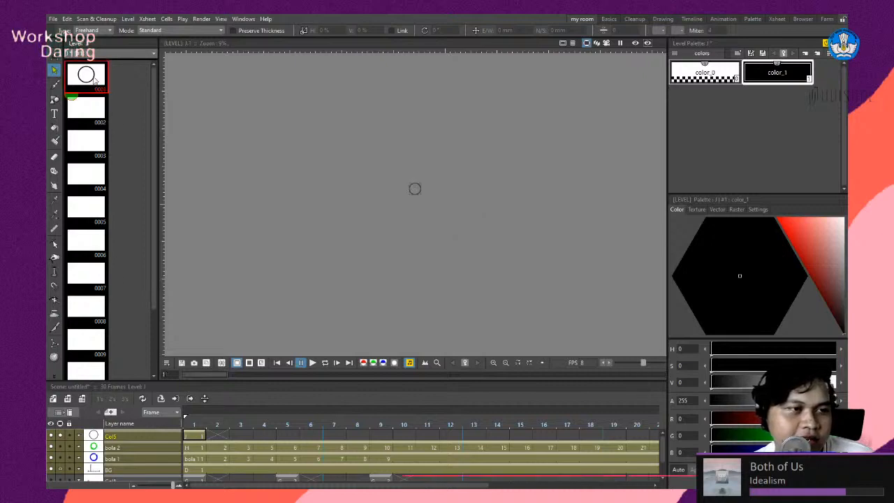
scroll(102, 234, down, 2)
shift+click(86, 342)
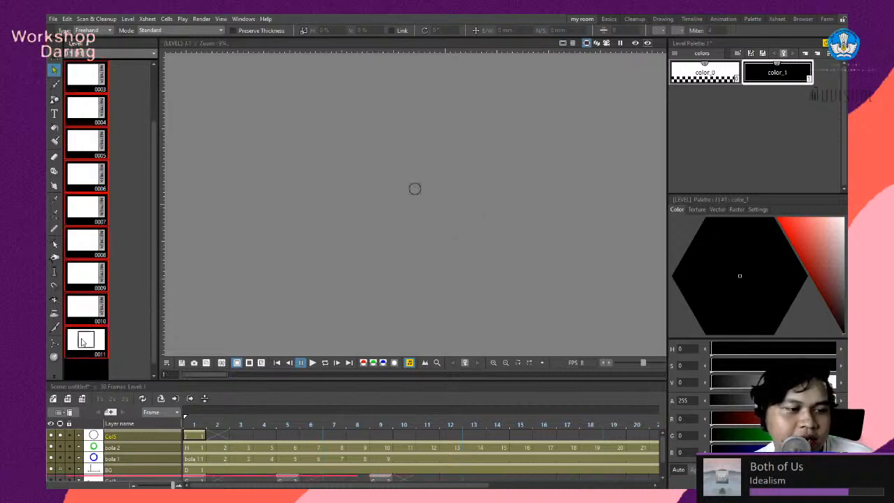
scroll(102, 335, up, 2)
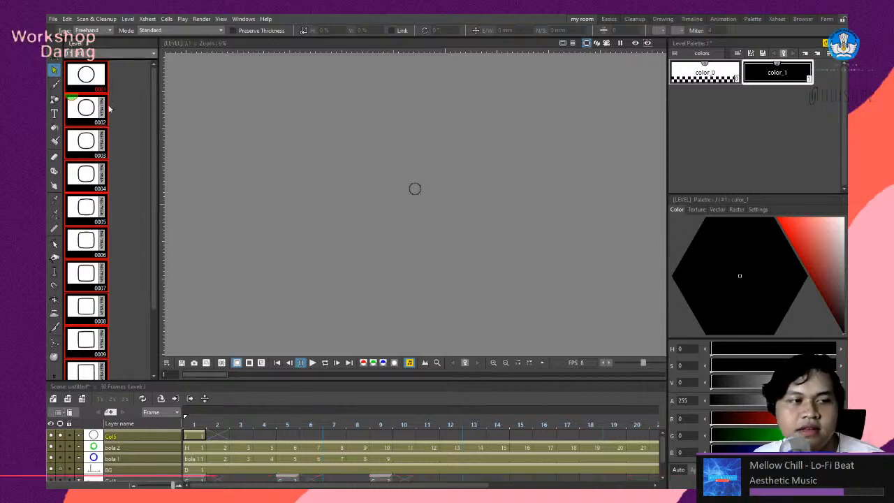
Look through the inbetween drawings one by one to examine the gradual change from circle to square.
click(95, 86)
click(90, 111)
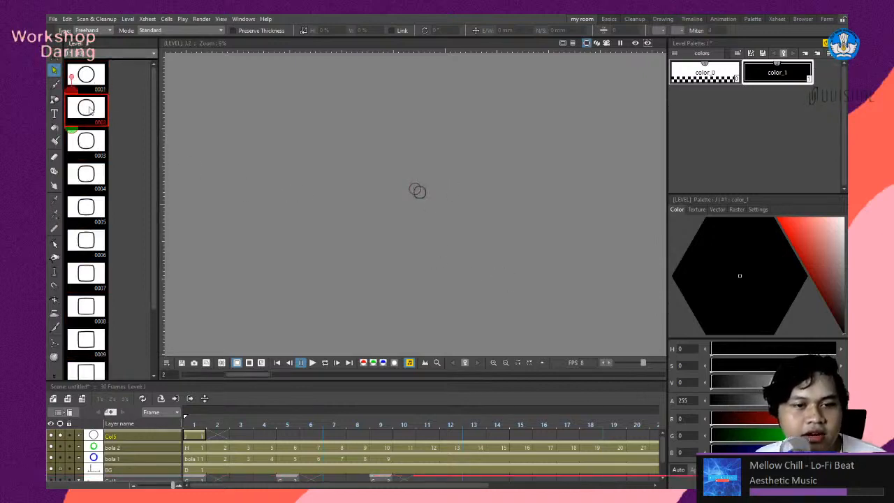
click(84, 143)
click(83, 178)
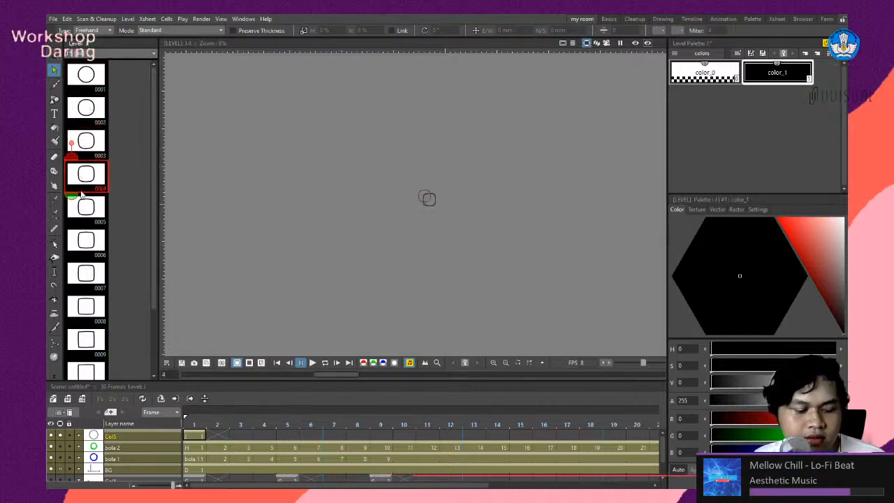
click(93, 143)
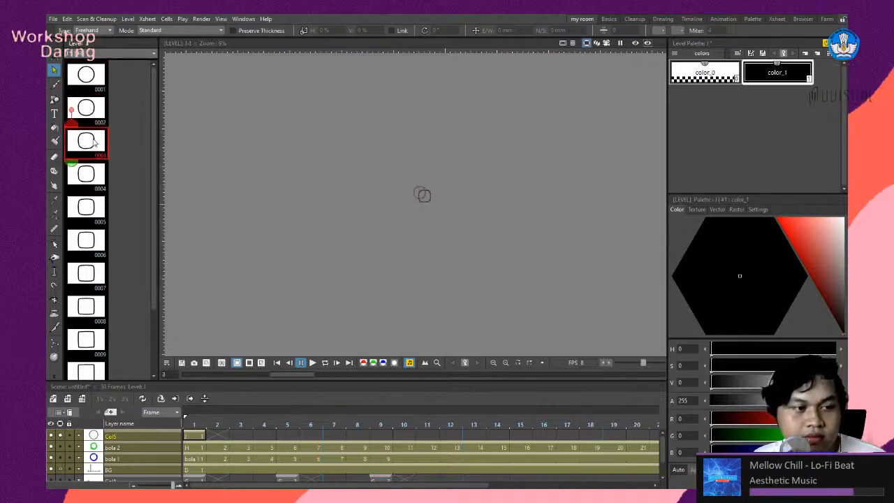
scroll(94, 142, down, 2)
scroll(97, 311, up, 2)
scroll(104, 296, down, 2)
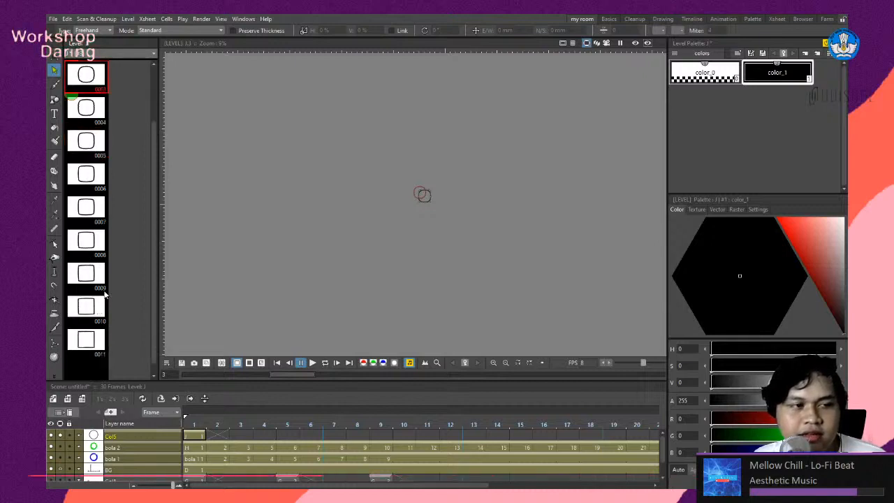
Select all eleven drawings of the level and place them in the timeline as a new column starting at frame 1.
click(197, 437)
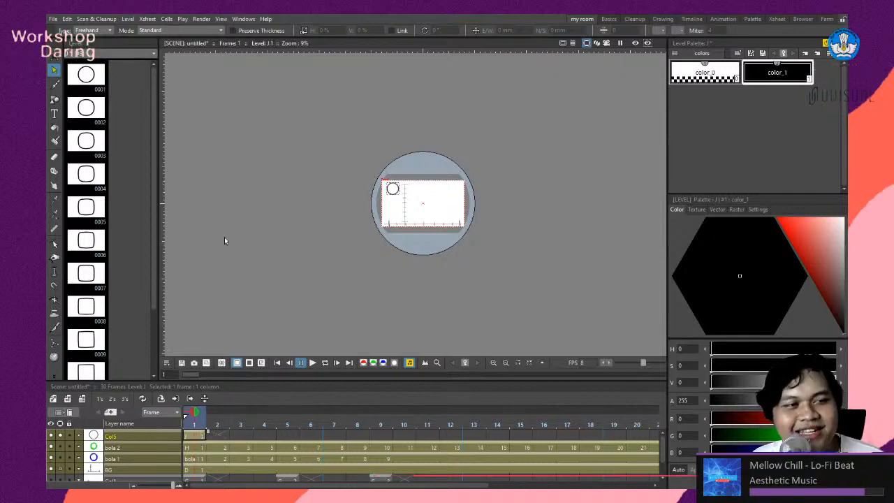
click(83, 82)
scroll(93, 357, down, 2)
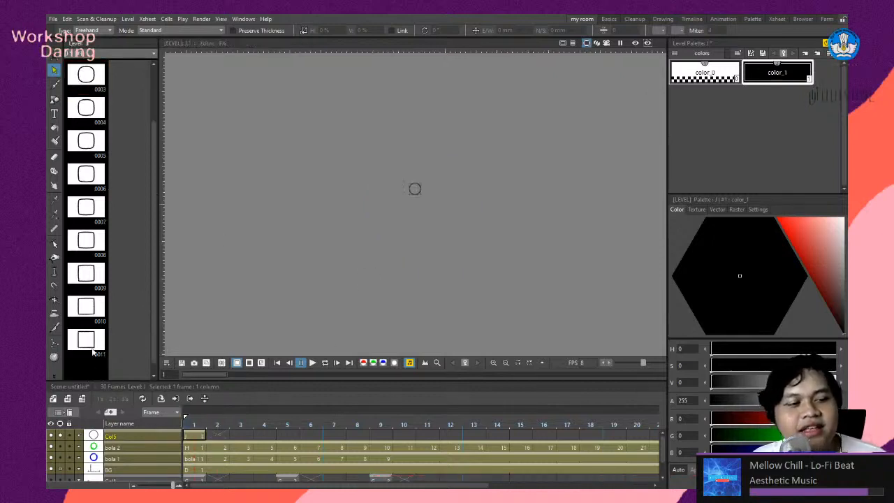
shift+click(93, 352)
scroll(105, 338, up, 2)
drag(86, 81, 203, 438)
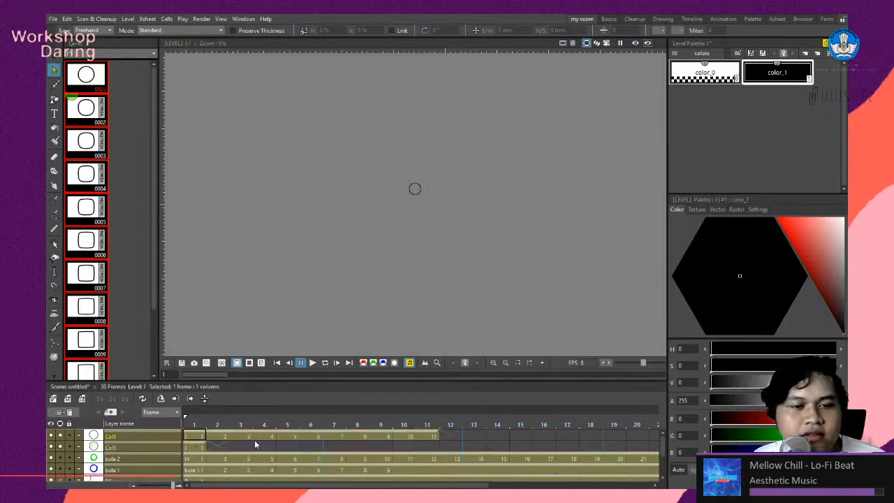
Scrub the timeline back and forth between frames 1 and 10 to examine the morphing shape's movement inside the camera frame.
click(200, 437)
scroll(462, 230, up, 5)
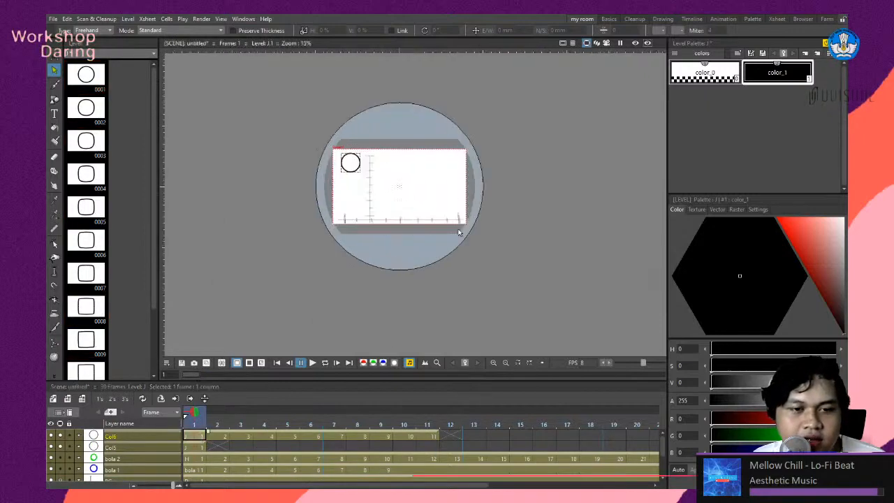
drag(195, 415, 151, 474)
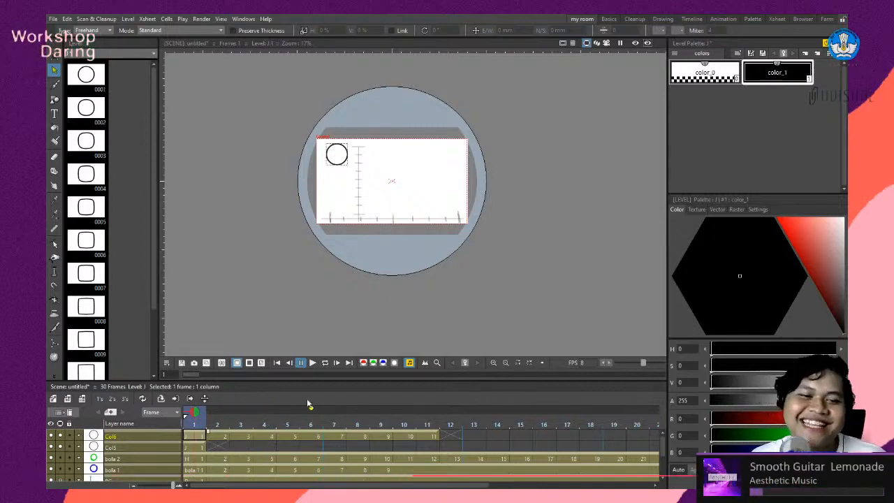
click(222, 415)
mouse_move(213, 413)
mouse_down()
mouse_move(322, 436)
mouse_move(291, 460)
mouse_move(427, 469)
mouse_move(398, 474)
mouse_up()
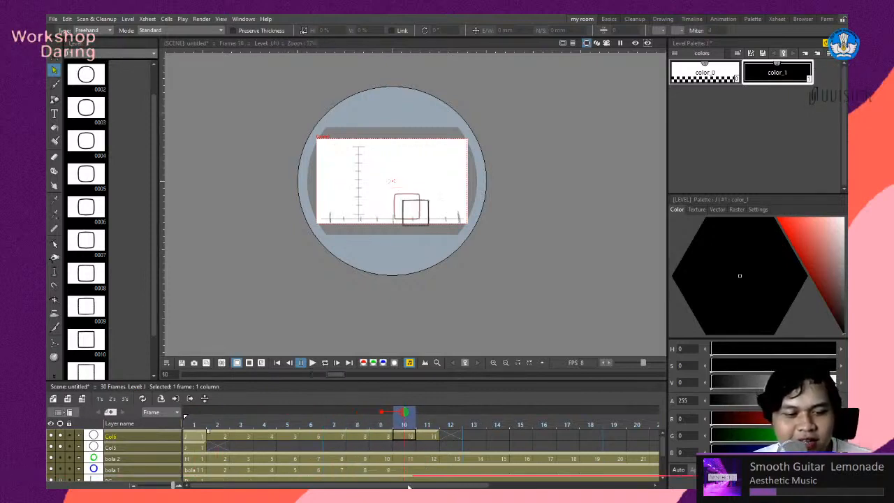
mouse_move(412, 415)
mouse_down()
mouse_move(453, 428)
mouse_move(241, 437)
mouse_move(456, 442)
mouse_move(190, 443)
mouse_move(211, 446)
mouse_up()
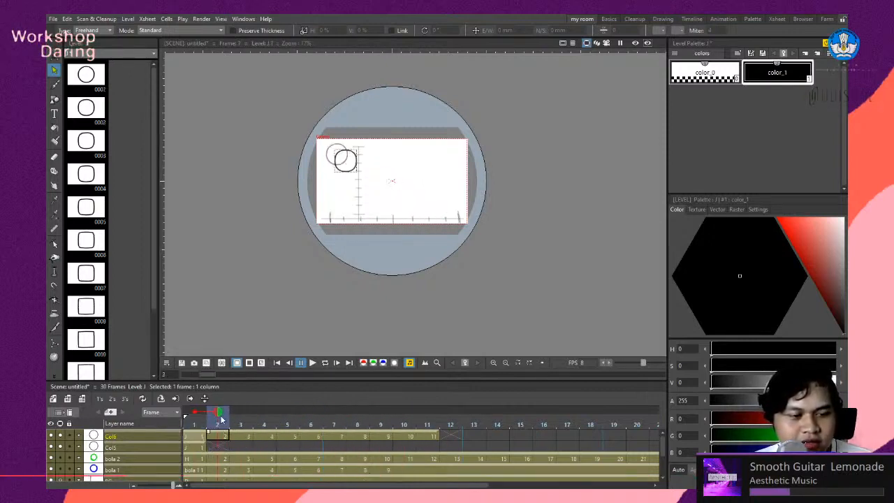
mouse_move(220, 420)
mouse_down()
mouse_move(195, 422)
mouse_move(233, 424)
mouse_up()
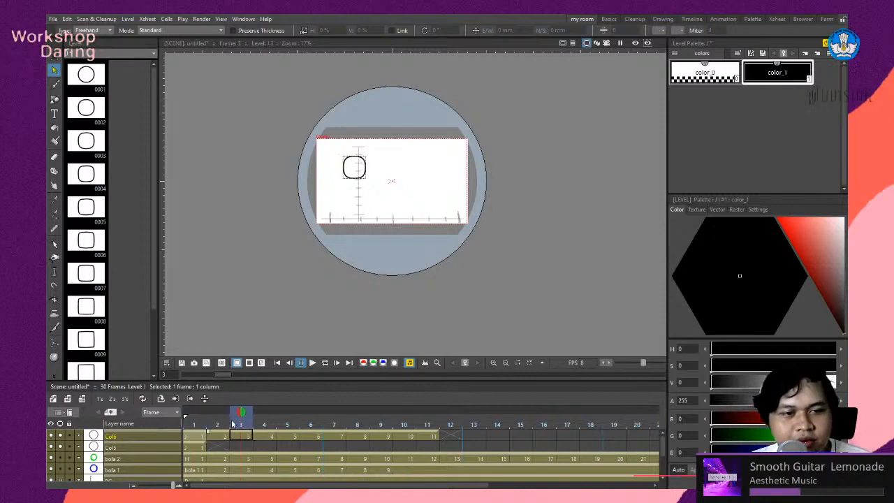
scroll(391, 192, up, 2)
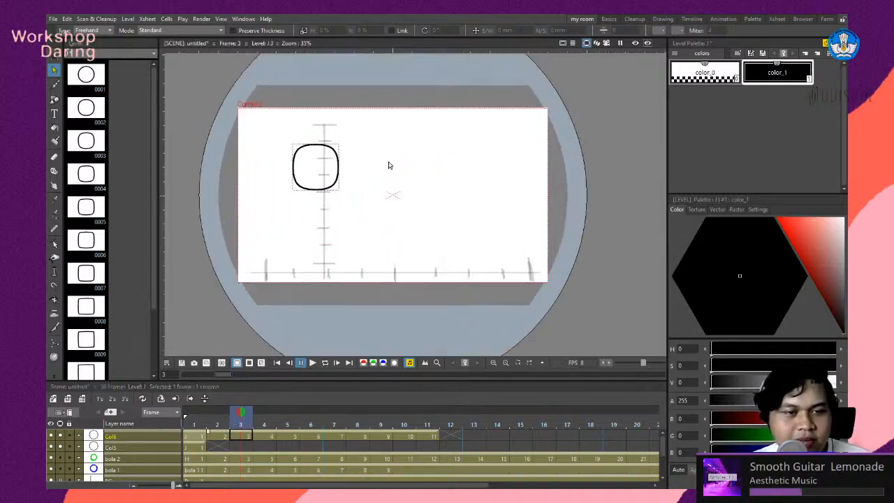
scroll(391, 161, down, 1)
scroll(372, 158, up, 1)
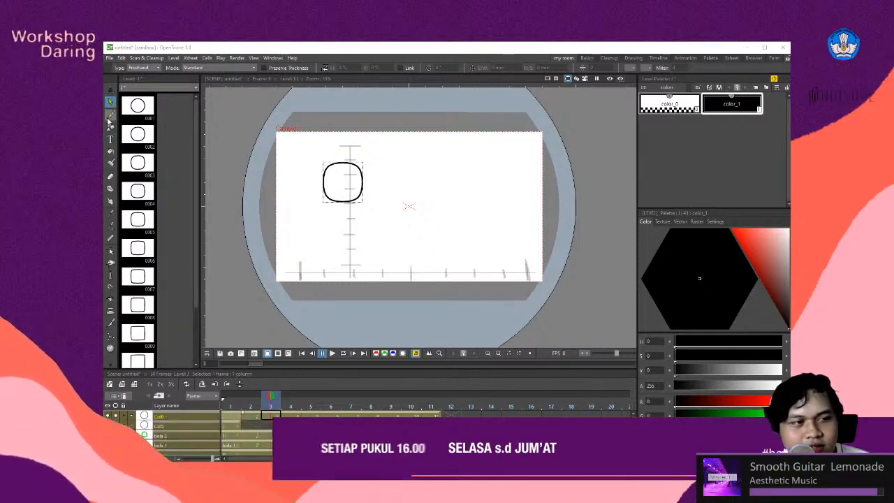
Activate the Brush tool for the morph column.
click(109, 114)
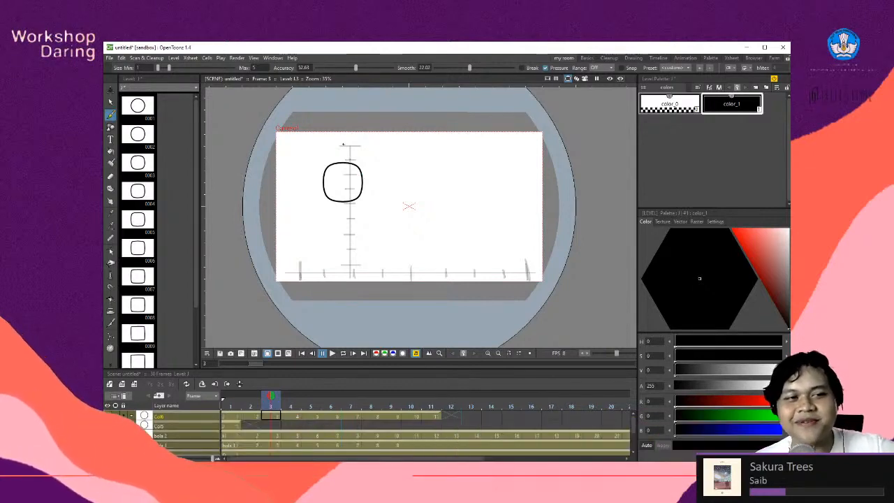
click(293, 58)
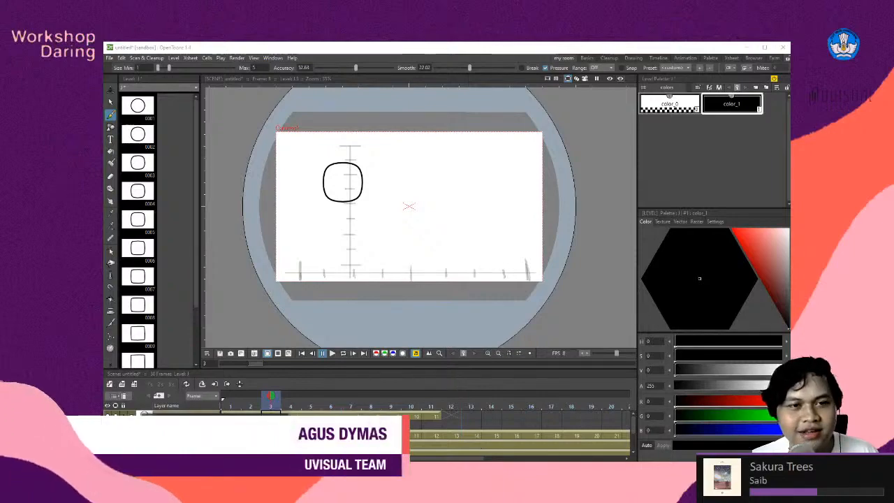
Switch to the browser and show the beginning of the OpenToonz User Manual's Production Workflow page.
key(alt+Tab)
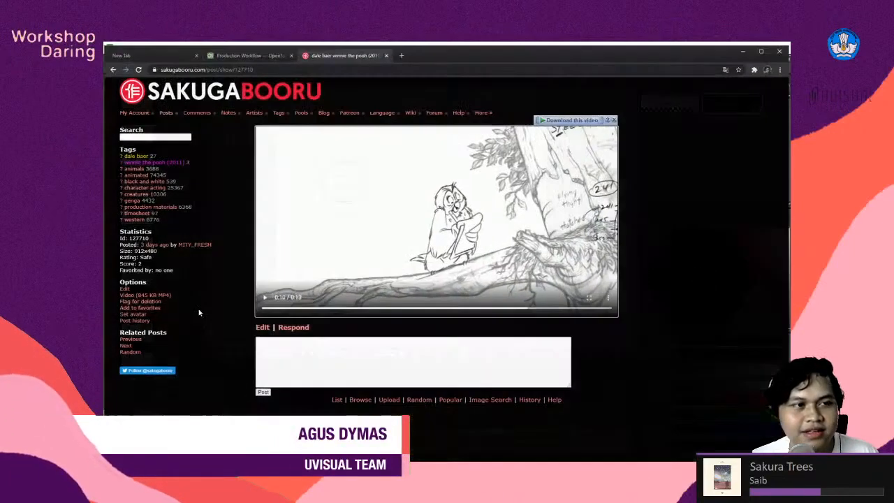
click(238, 53)
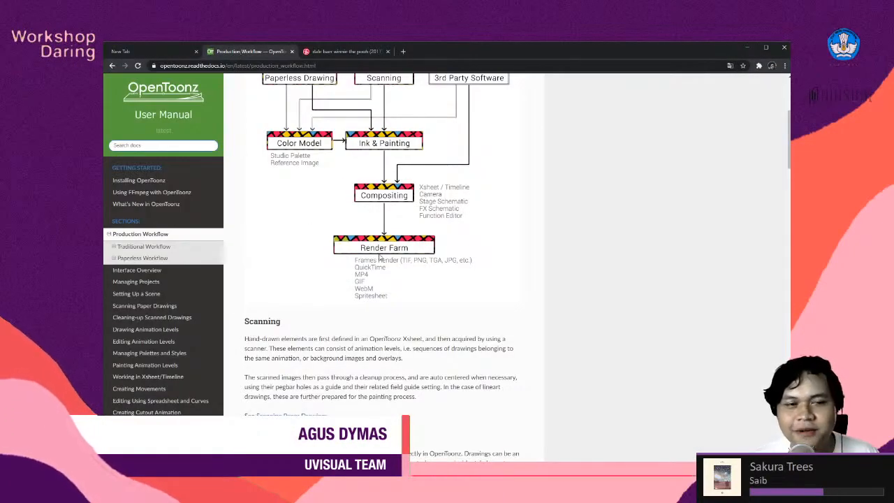
scroll(276, 233, up, 5)
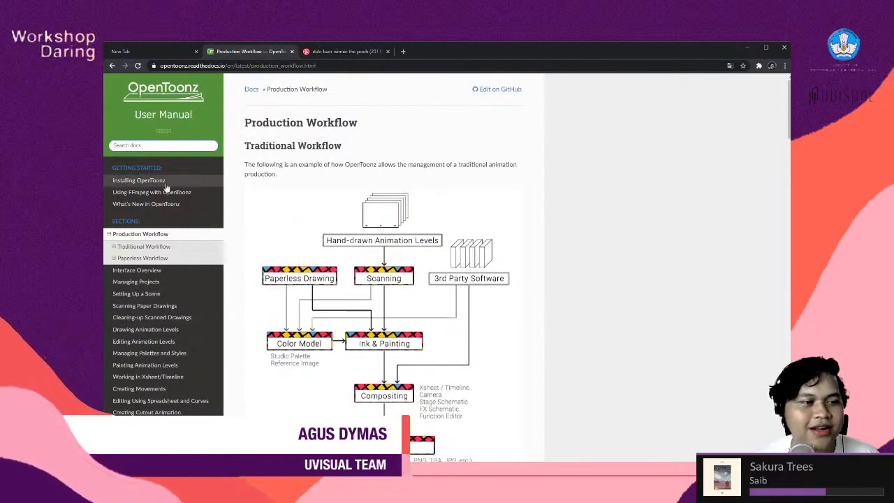
Open the Keyboard Shortcuts page of the OpenToonz User Manual.
click(112, 237)
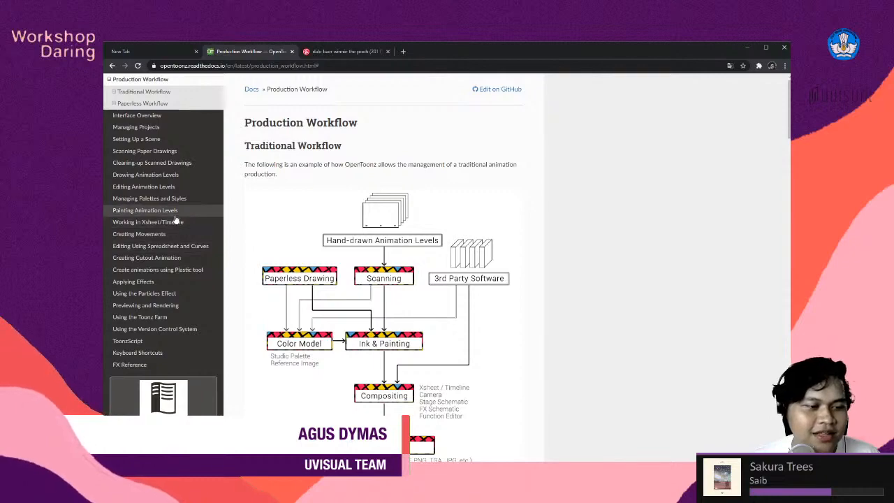
scroll(174, 345, down, 1)
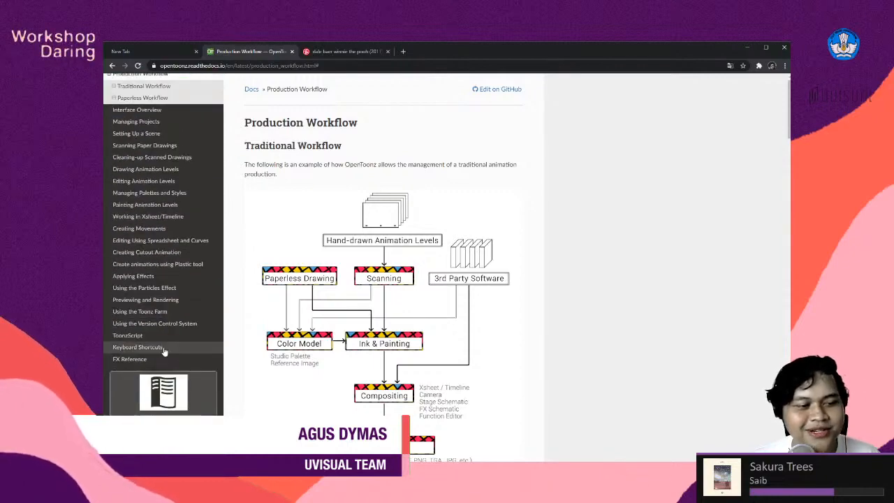
click(164, 349)
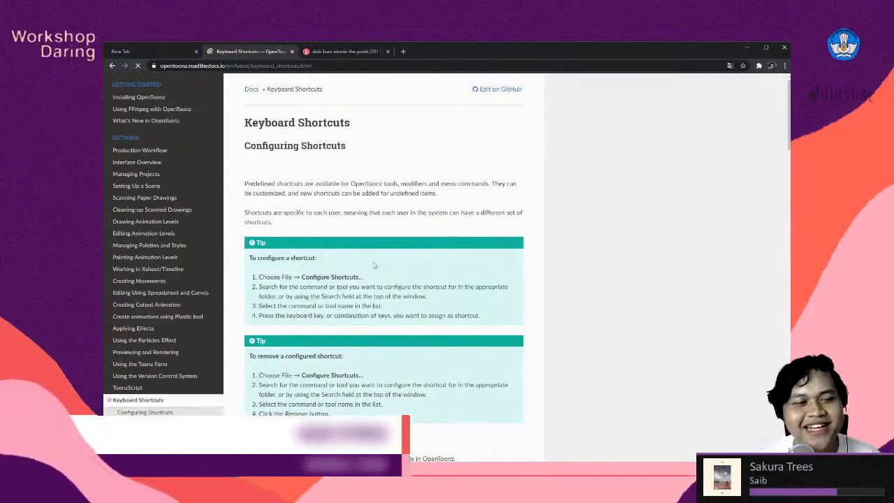
Read through the predefined keyboard shortcut tables from Tools down to the Help Menu, and return to the Tool Modifiers table.
scroll(404, 238, down, 5)
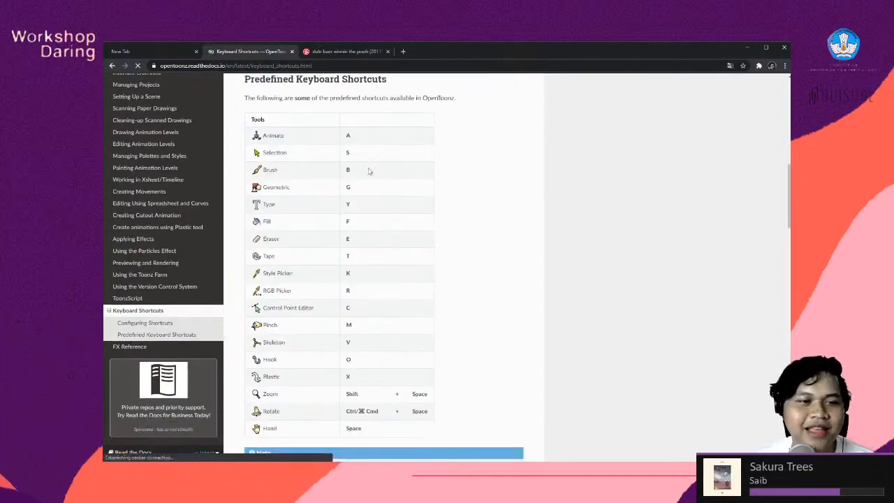
scroll(377, 182, down, 2)
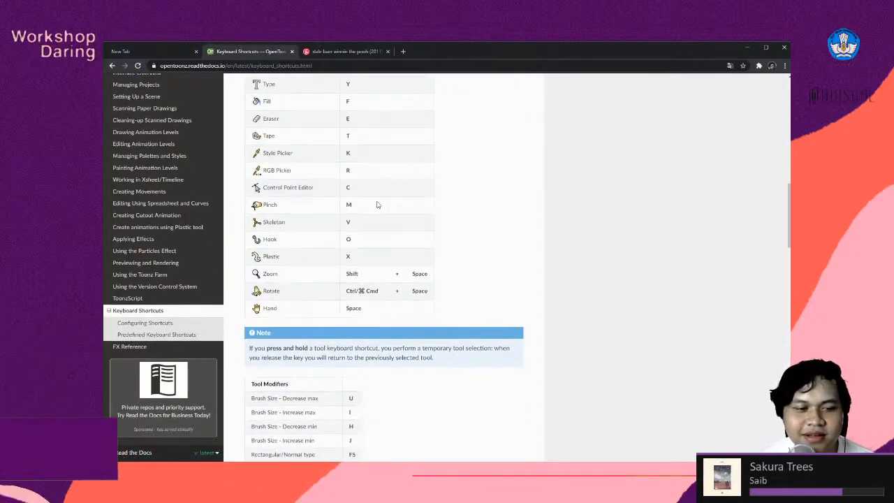
scroll(377, 205, down, 3)
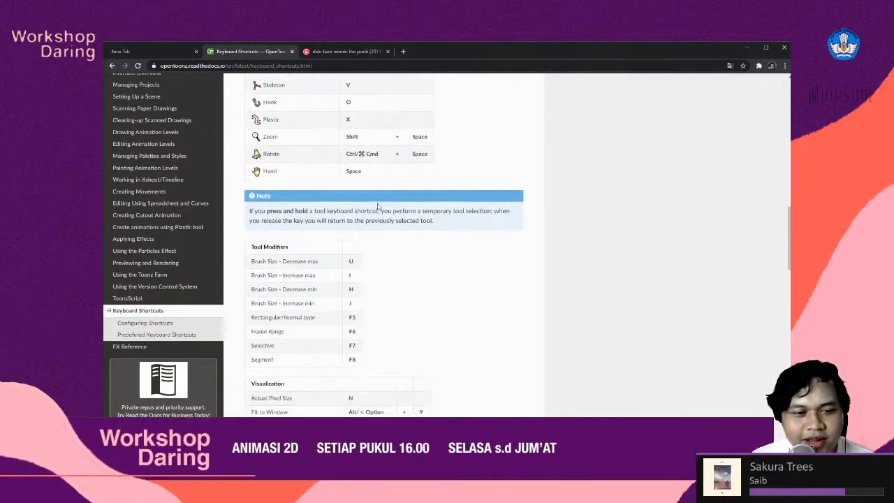
scroll(377, 207, down, 8)
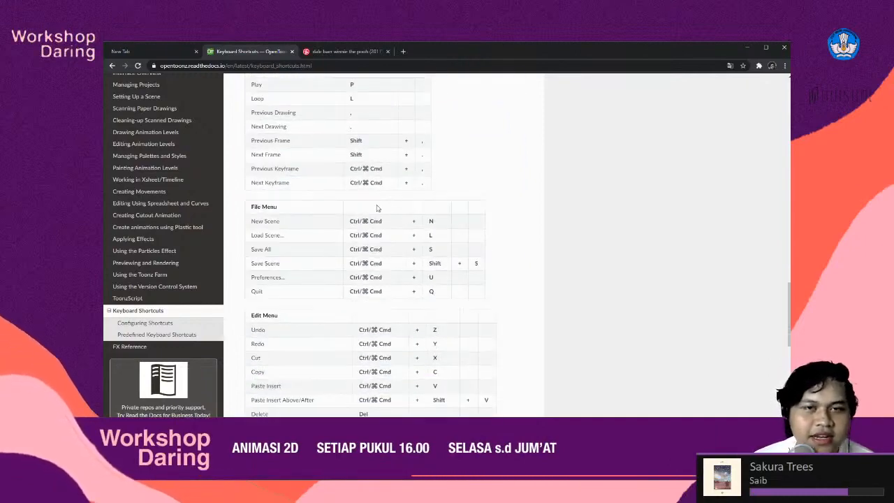
scroll(377, 209, down, 5)
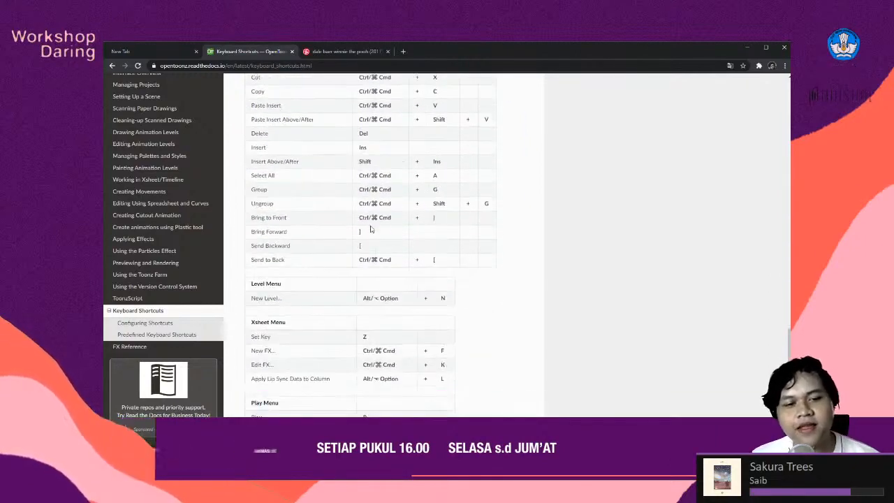
scroll(369, 226, down, 6)
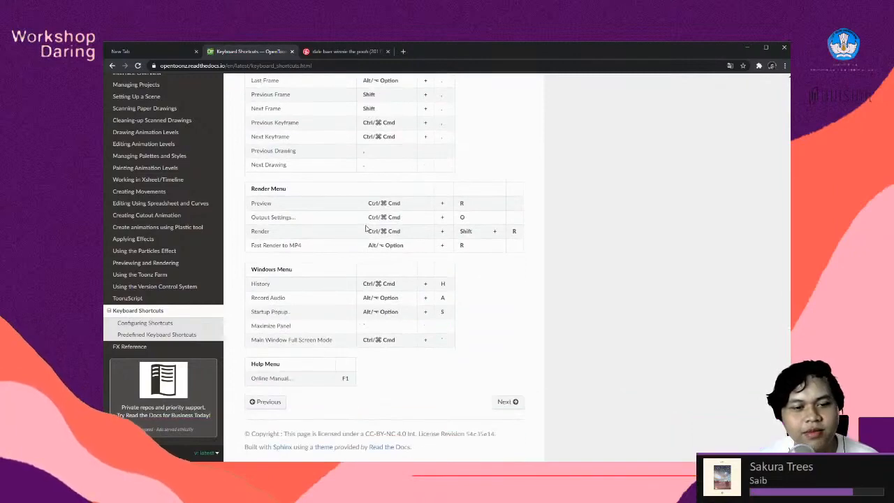
scroll(419, 307, up, 15)
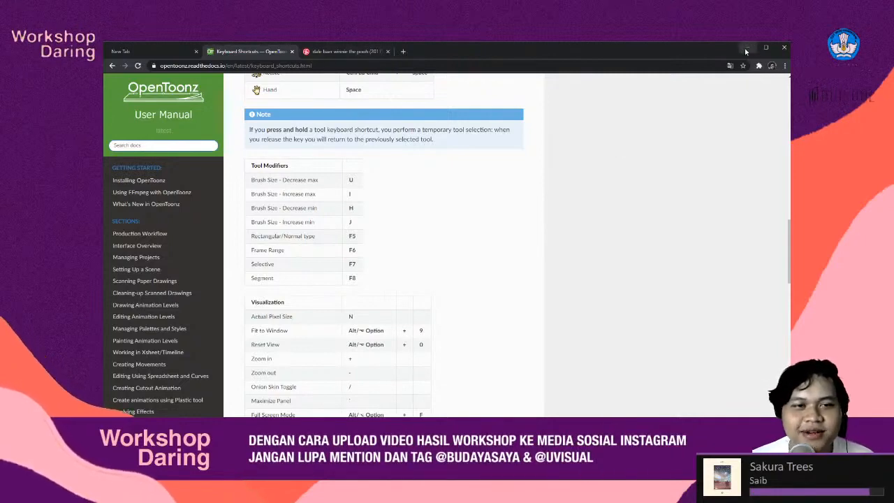
scroll(343, 221, down, 2)
scroll(489, 224, up, 3)
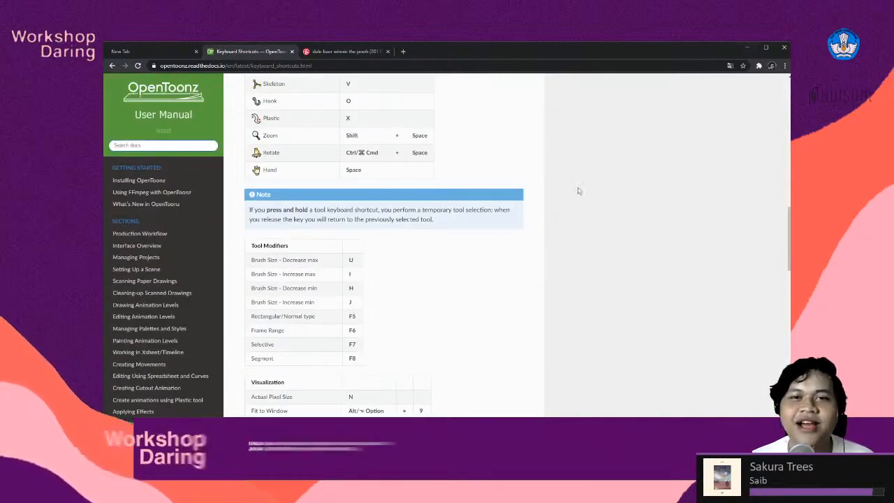
Switch back to OpenToonz and enlarge the view of the morph drawing at frame 3.
click(748, 46)
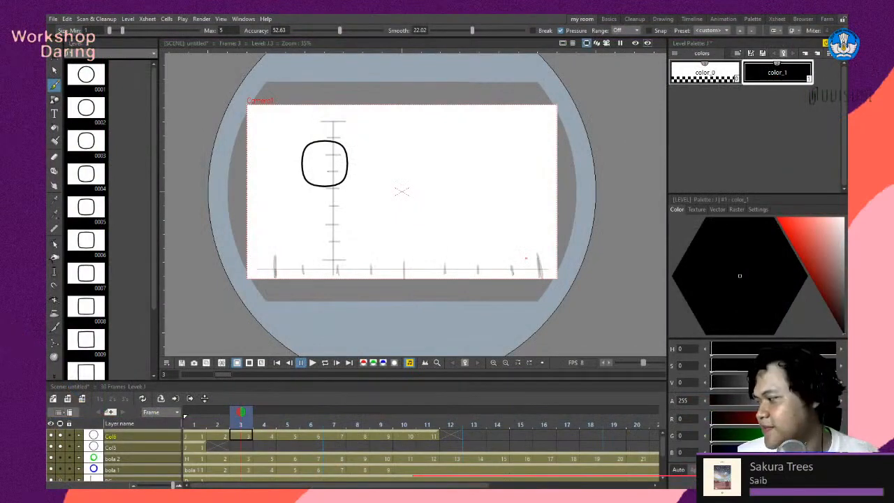
scroll(515, 241, down, 3)
scroll(456, 235, up, 4)
scroll(476, 217, up, 1)
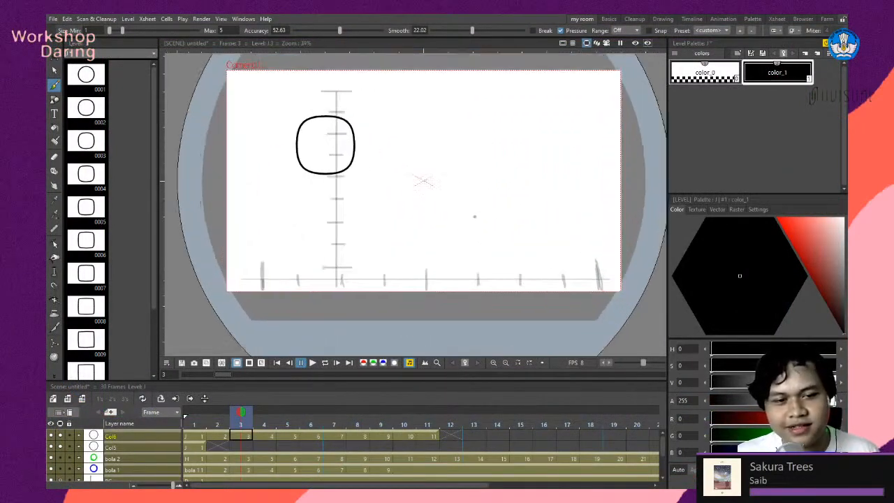
drag(511, 191, 507, 192)
key(space)
drag(508, 192, 503, 191)
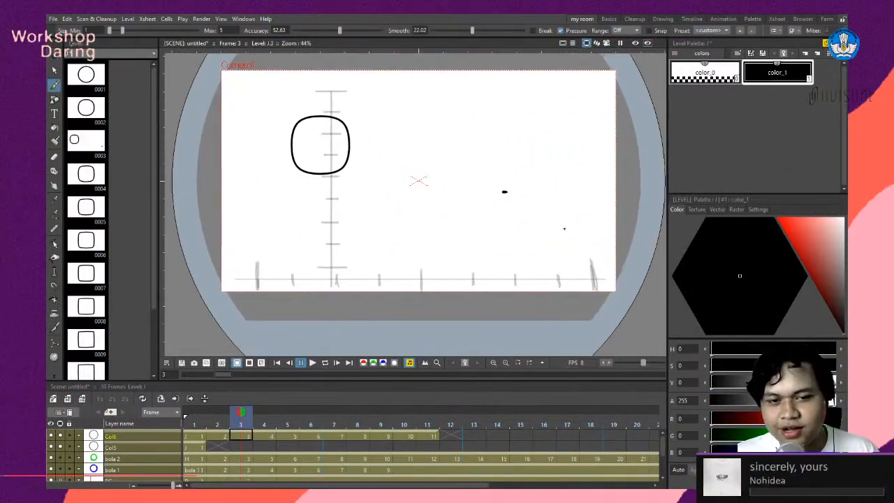
key(space)
drag(529, 198, 503, 193)
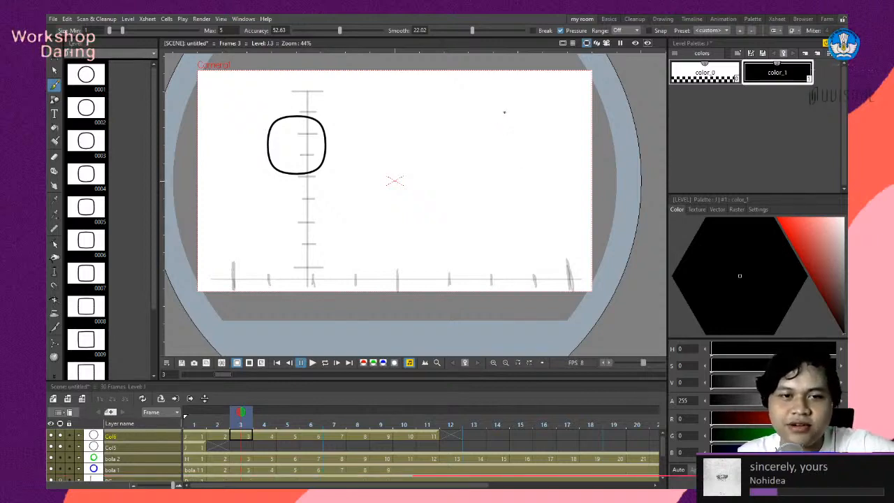
scroll(519, 146, down, 1)
scroll(519, 146, up, 2)
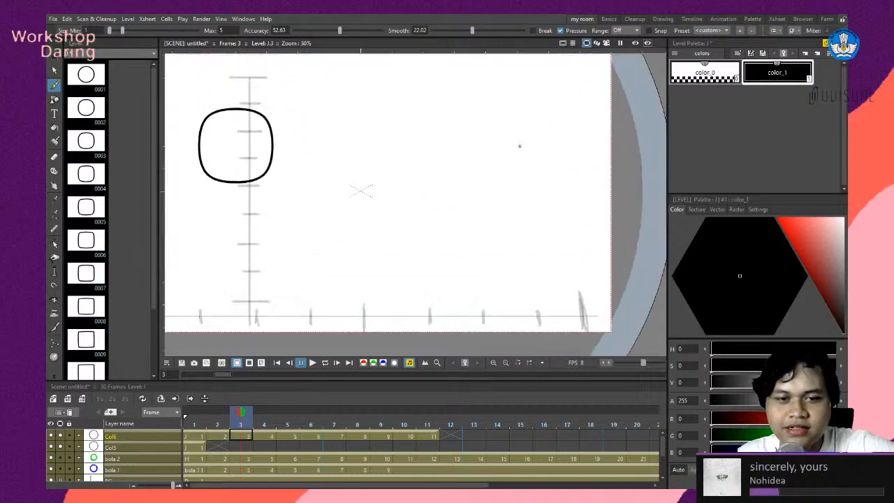